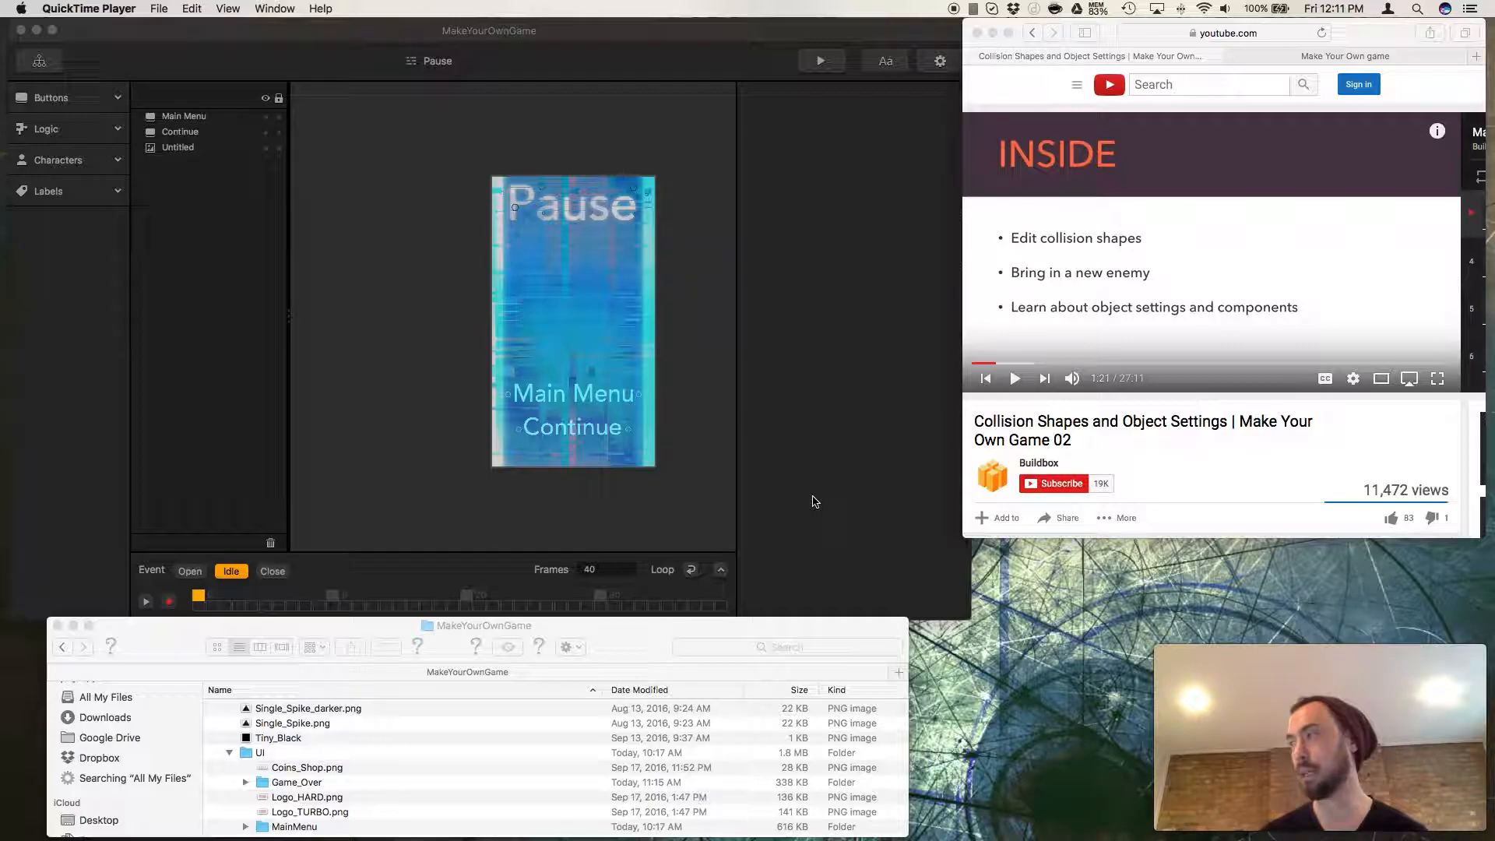
# Play the collision shapes tutorial video, and switch to Buildbox to open the game's World scene.
pyautogui.click(1015, 379)
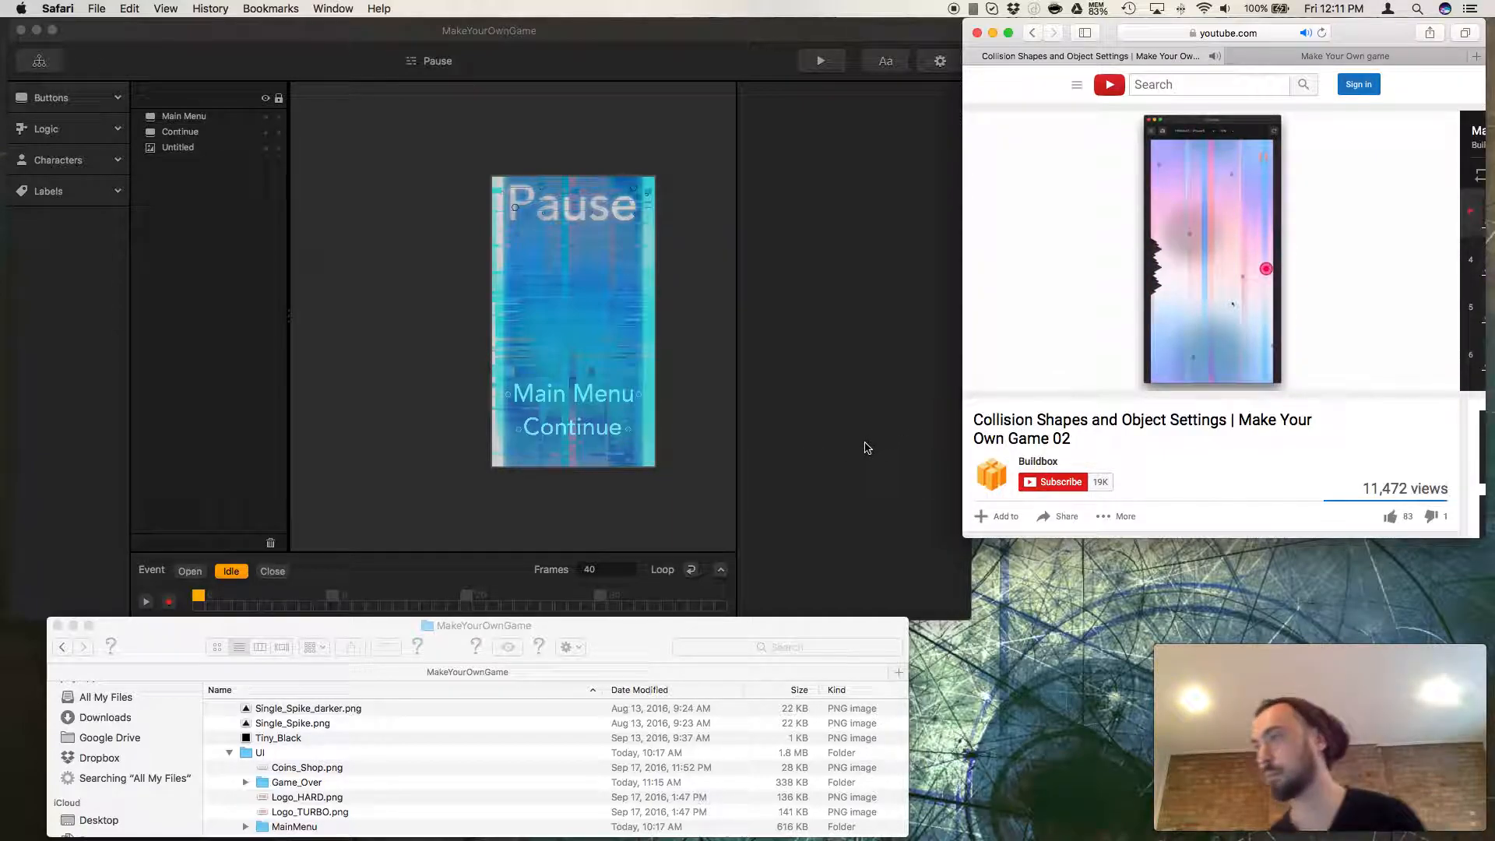
pyautogui.click(797, 436)
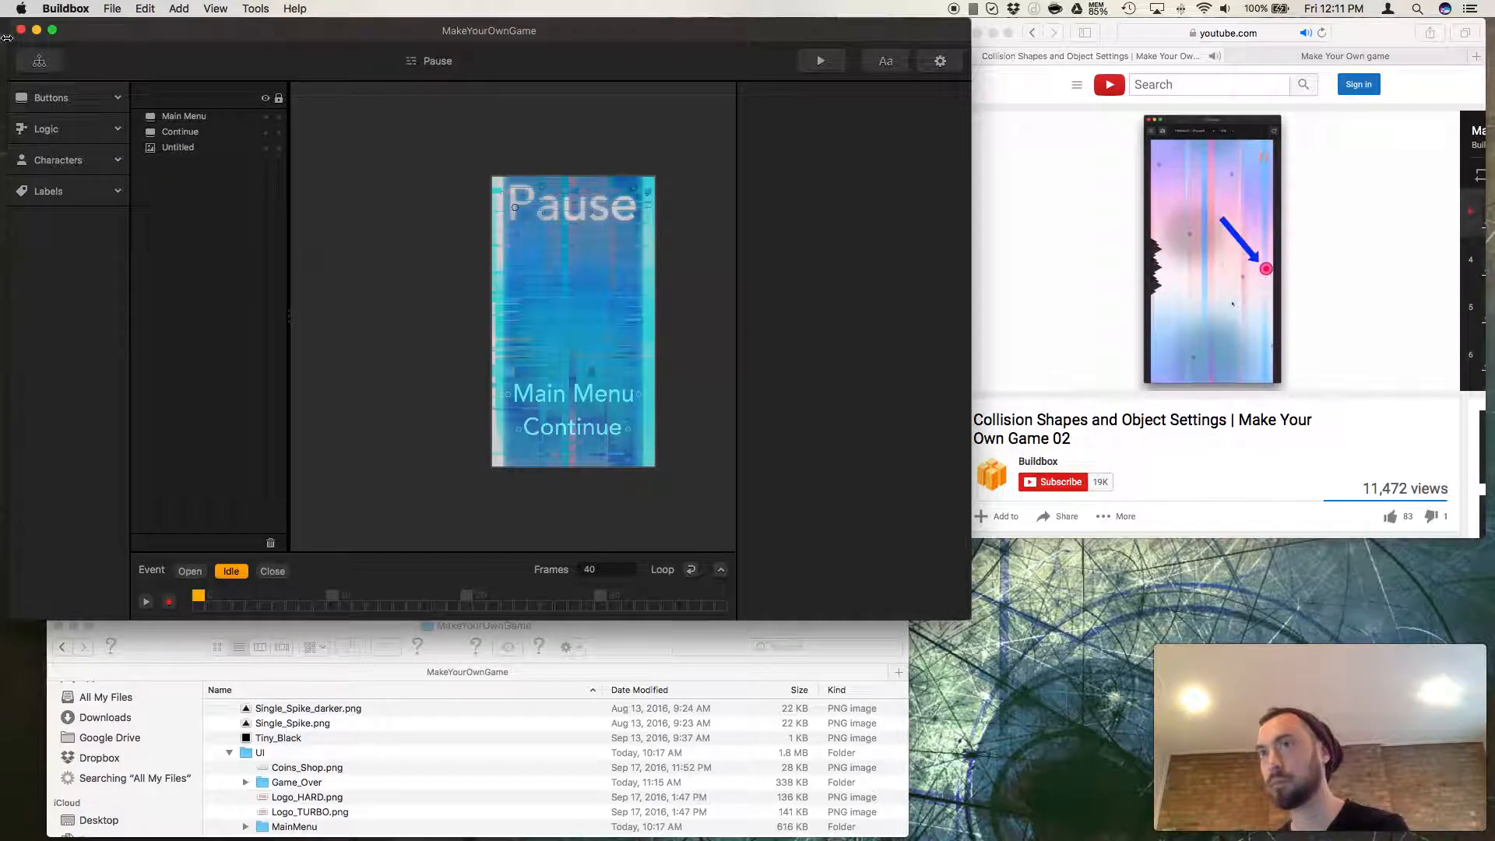
pyautogui.click(39, 61)
pyautogui.doubleClick(393, 365)
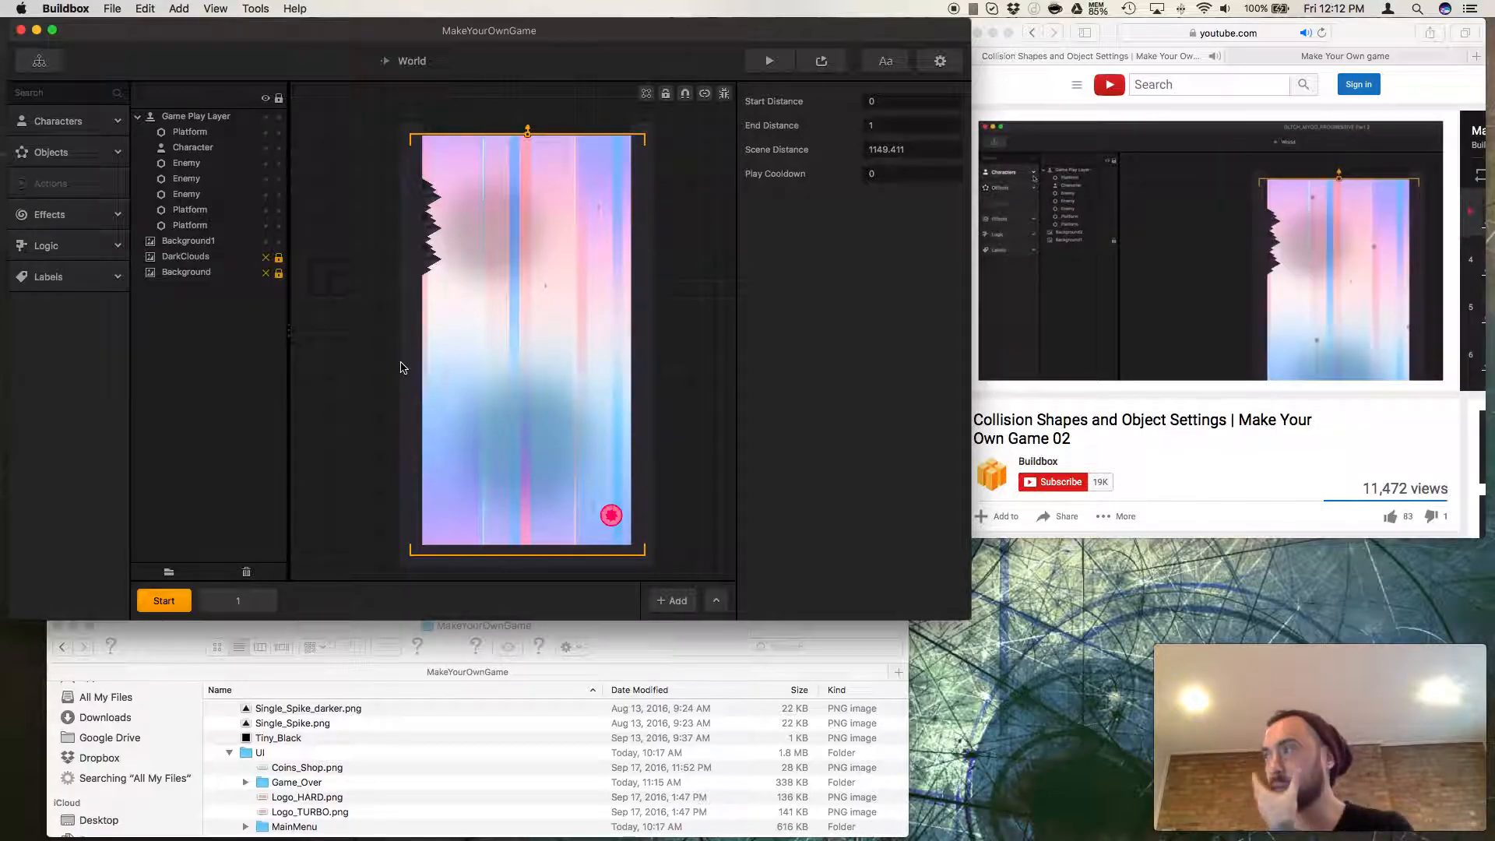
# Enlarge the Character's circular collision shape to just inside the artwork's outer edge and centre it on the artwork.
pyautogui.click(98, 128)
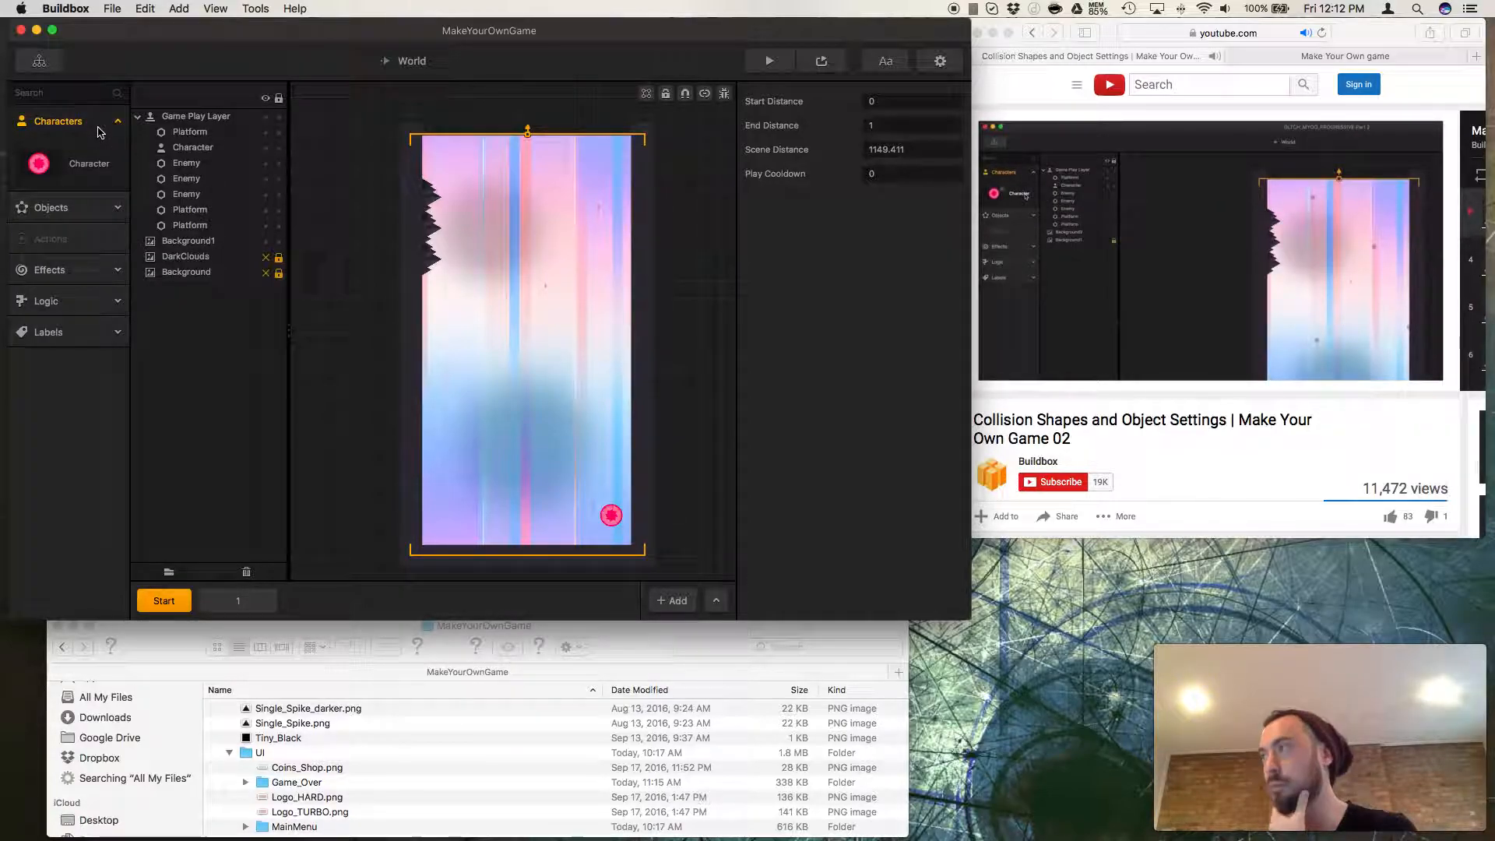
pyautogui.click(84, 165)
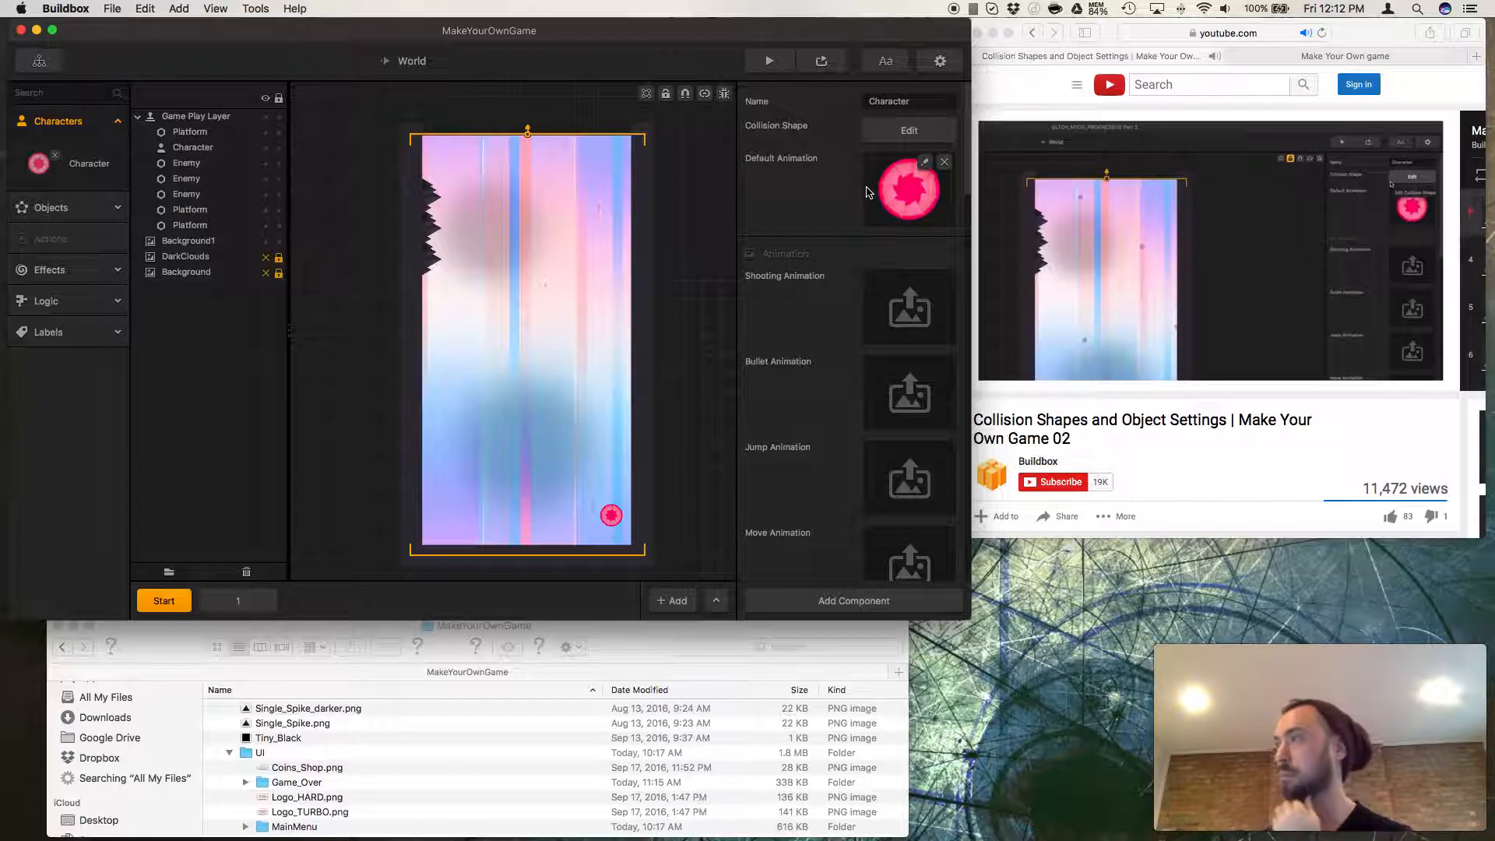
pyautogui.click(893, 138)
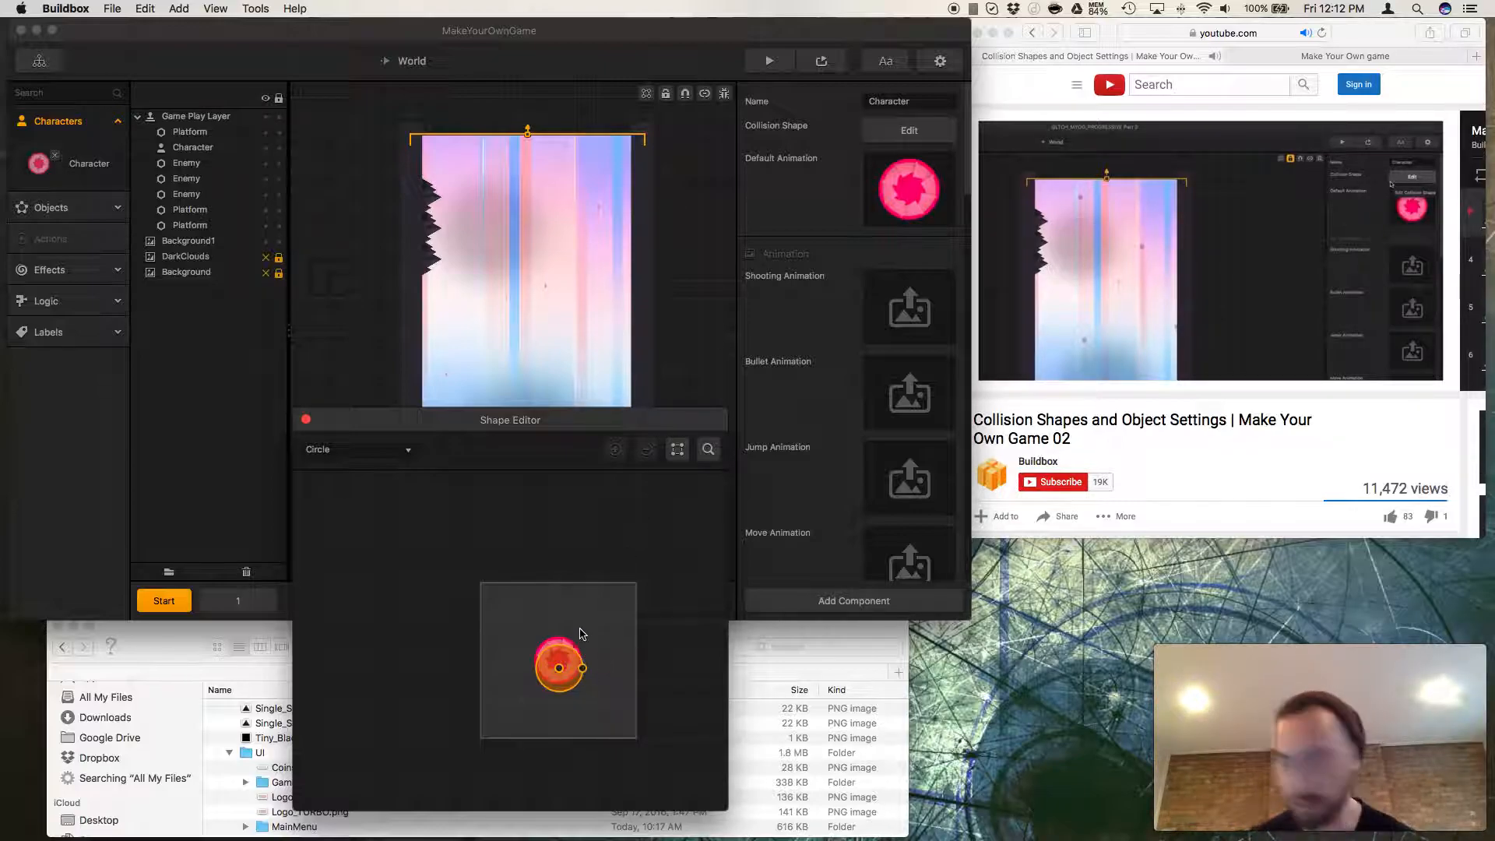
pyautogui.moveTo(579, 674); pyautogui.dragTo(577, 661)
pyautogui.scroll(3, 571, 662)
pyautogui.scroll(10, 572, 661)
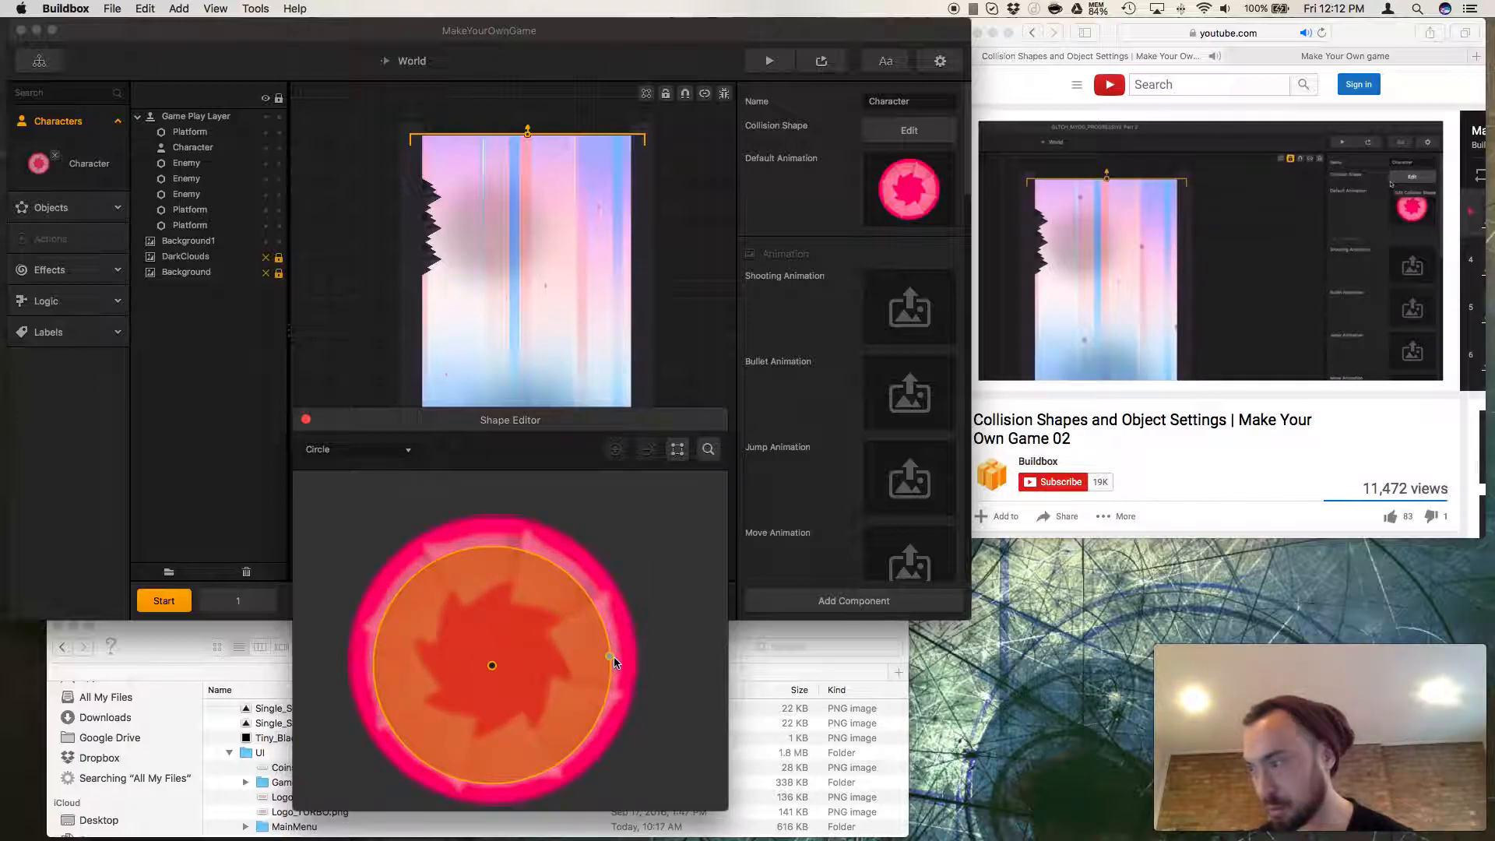
pyautogui.moveTo(609, 656); pyautogui.dragTo(624, 656)
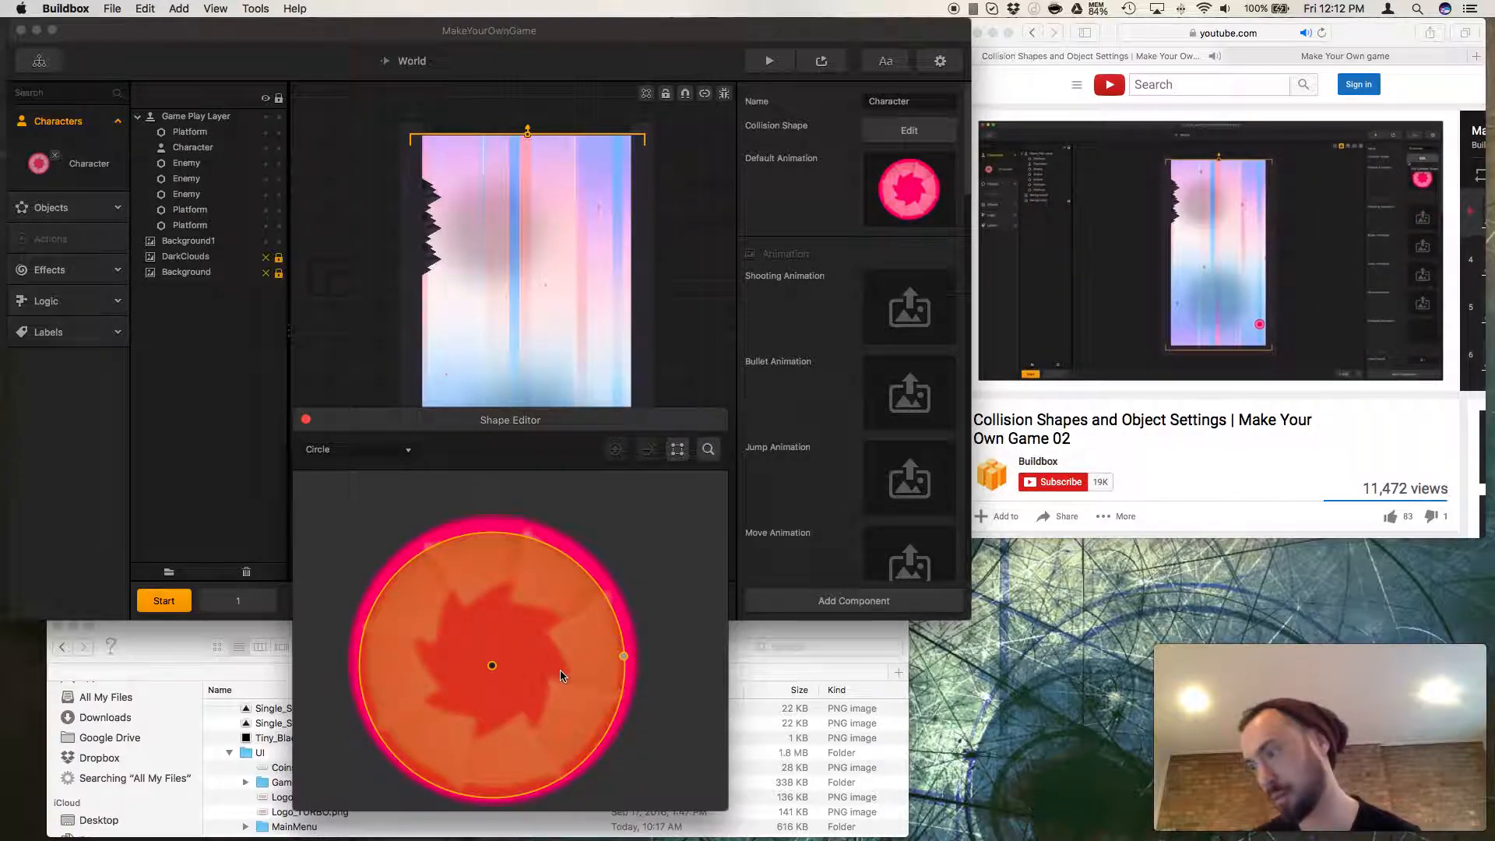
pyautogui.moveTo(491, 666); pyautogui.dragTo(492, 659)
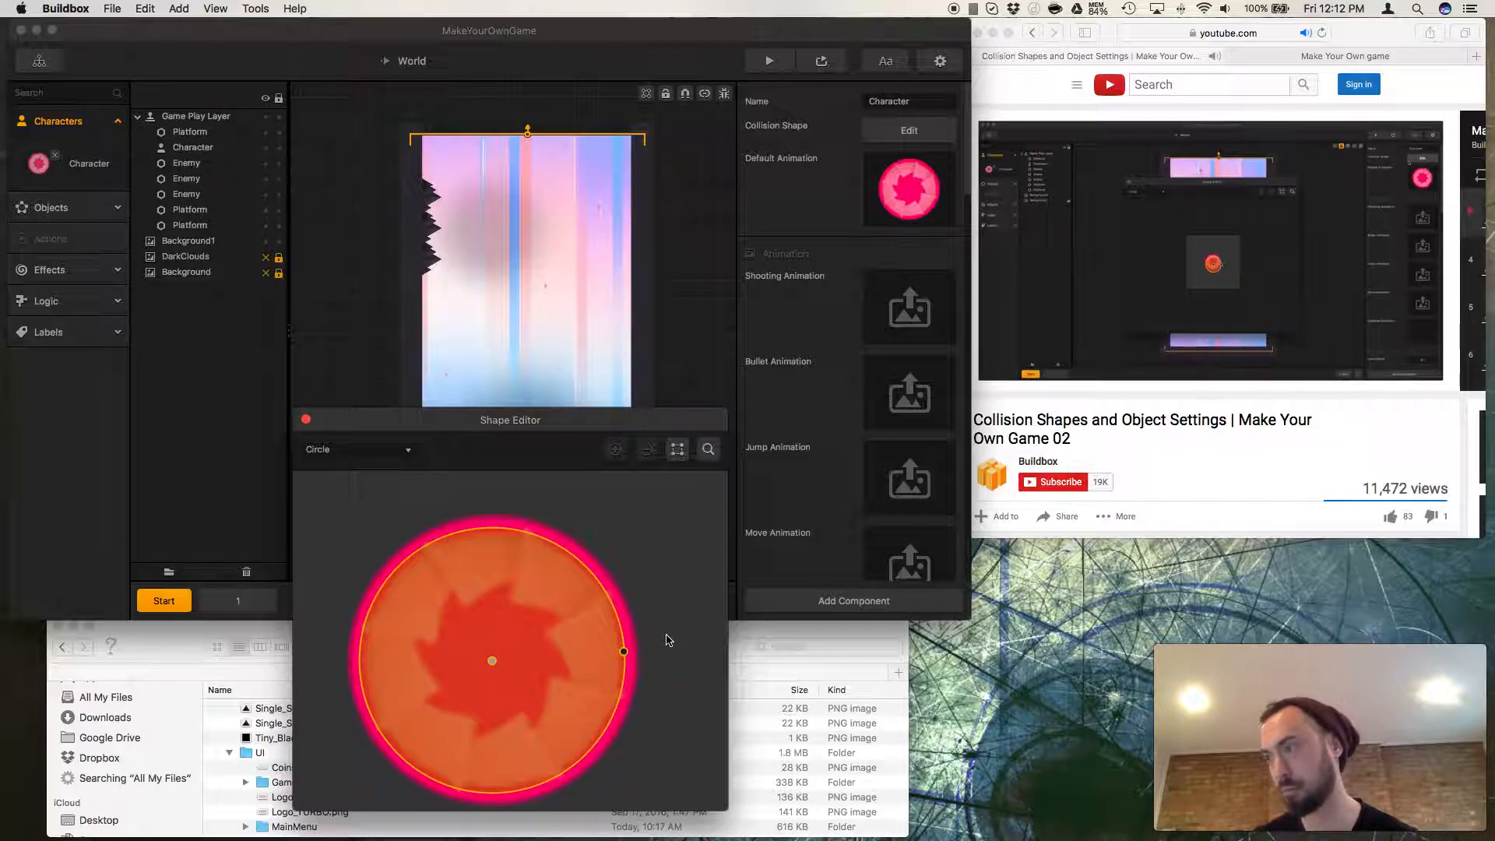
pyautogui.click(305, 419)
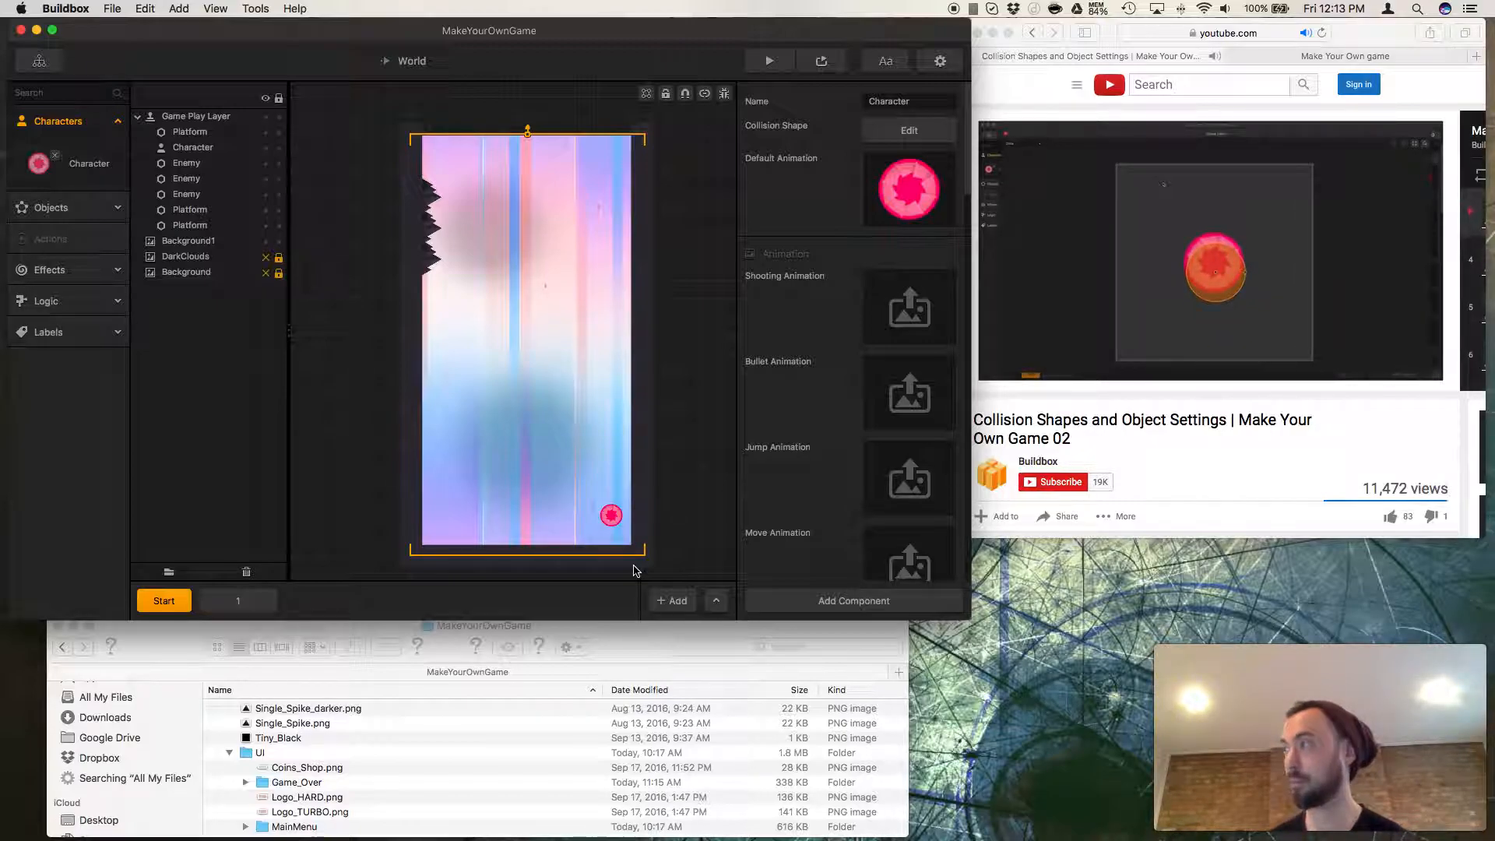
# Preview the game, play a run until it ends, and return to the game's main menu before closing the preview.
pyautogui.click(770, 61)
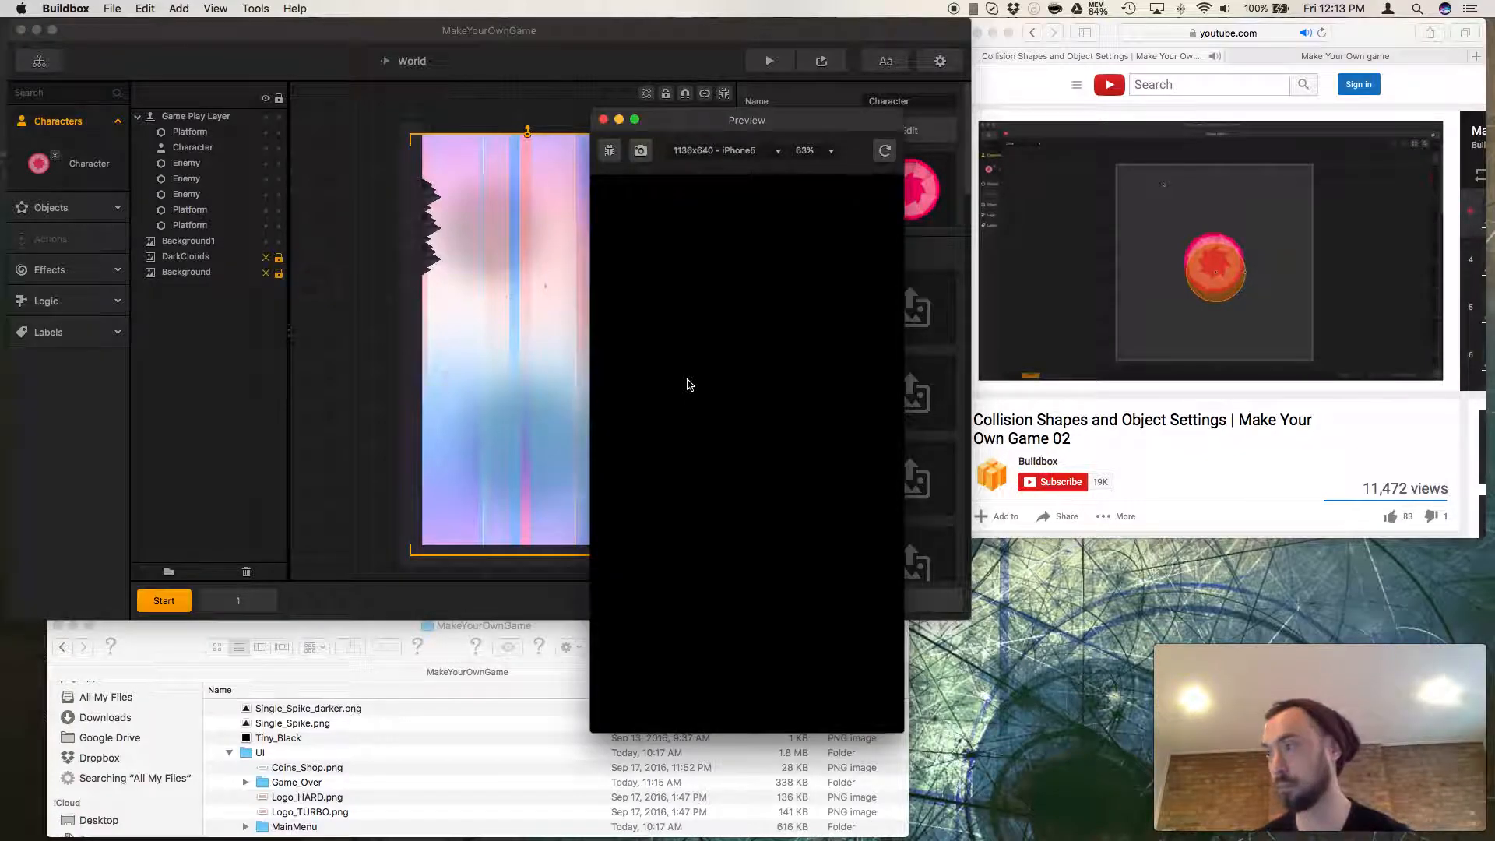
pyautogui.click(756, 466)
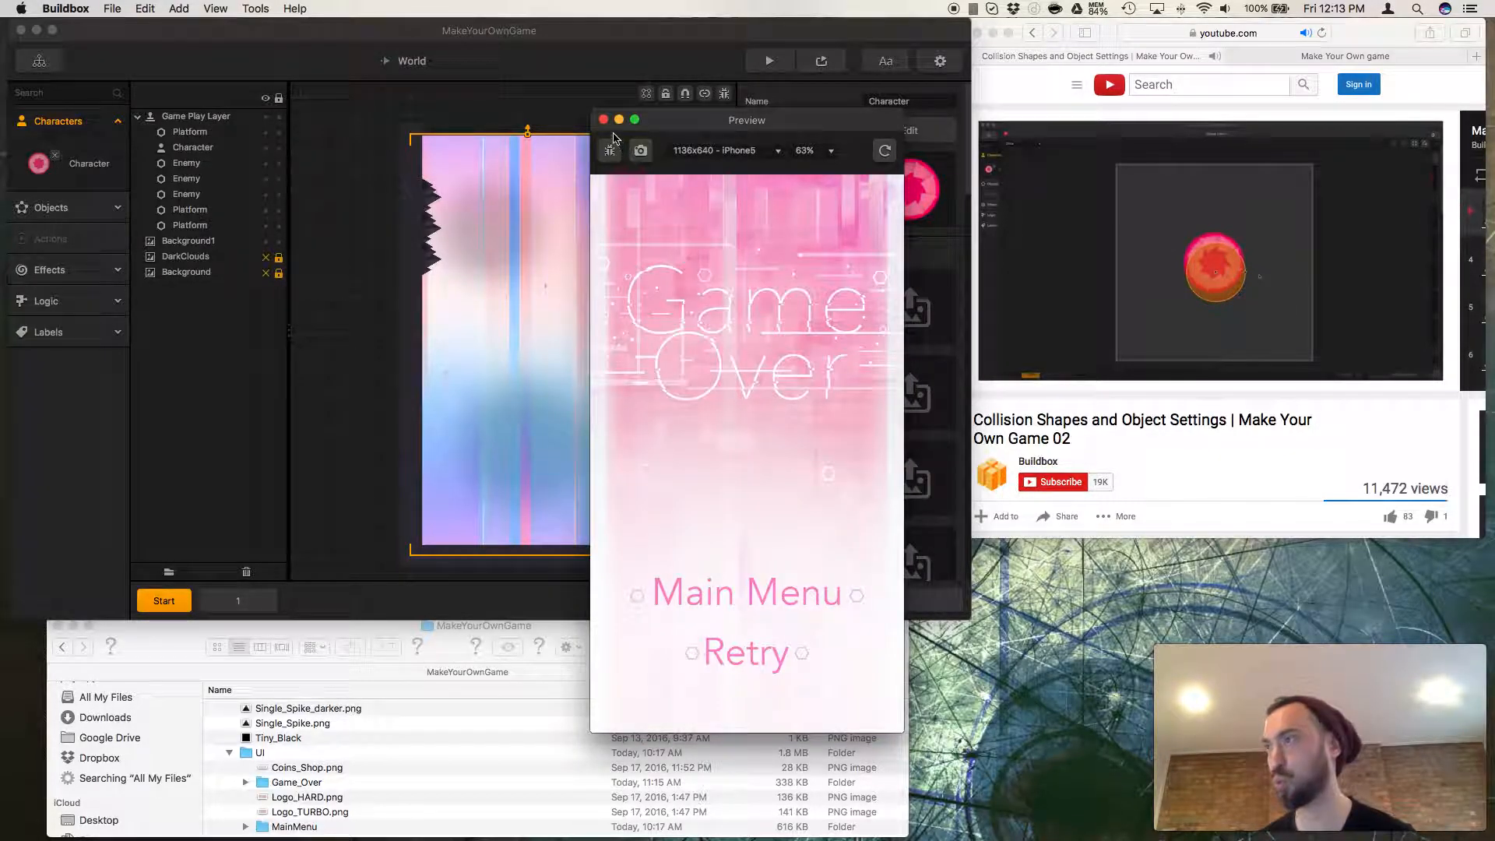
pyautogui.click(732, 606)
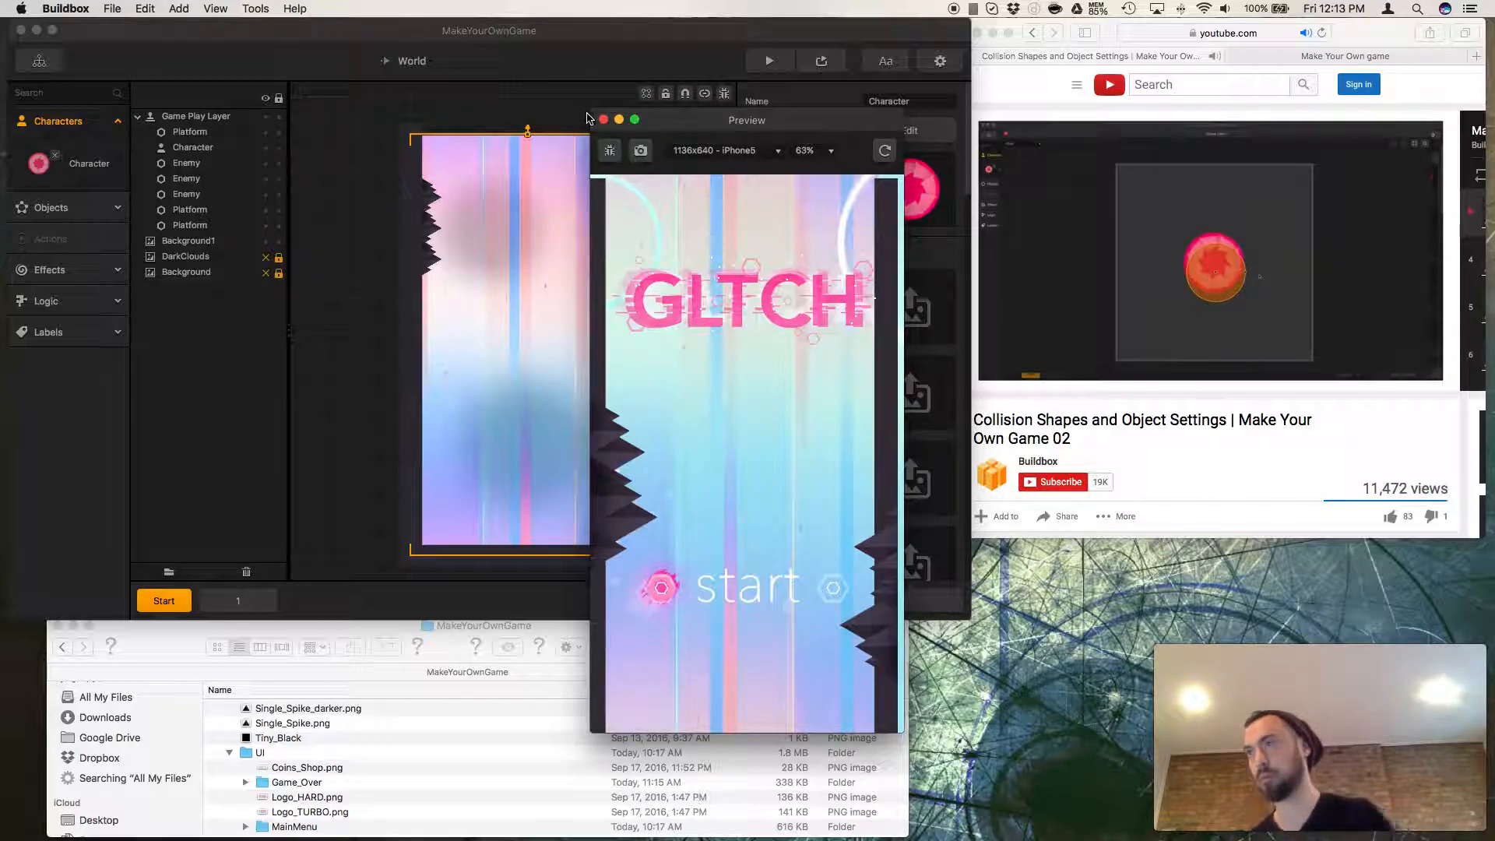
pyautogui.click(603, 121)
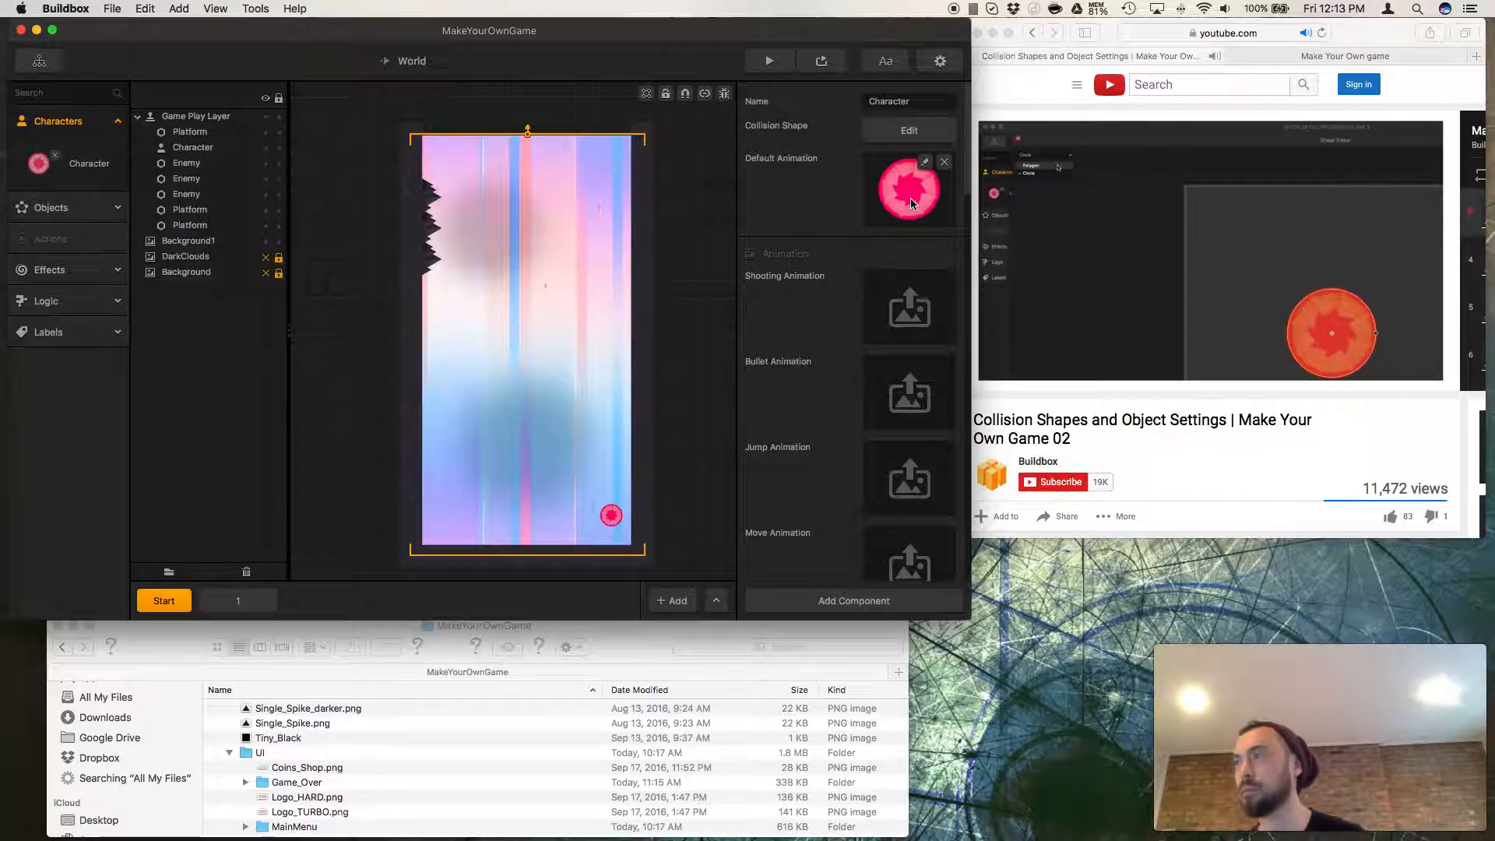
# Try a Polygon collision shape for the Character, adding two points and spreading the corners into an irregular convex outline around the artwork.
pyautogui.click(910, 132)
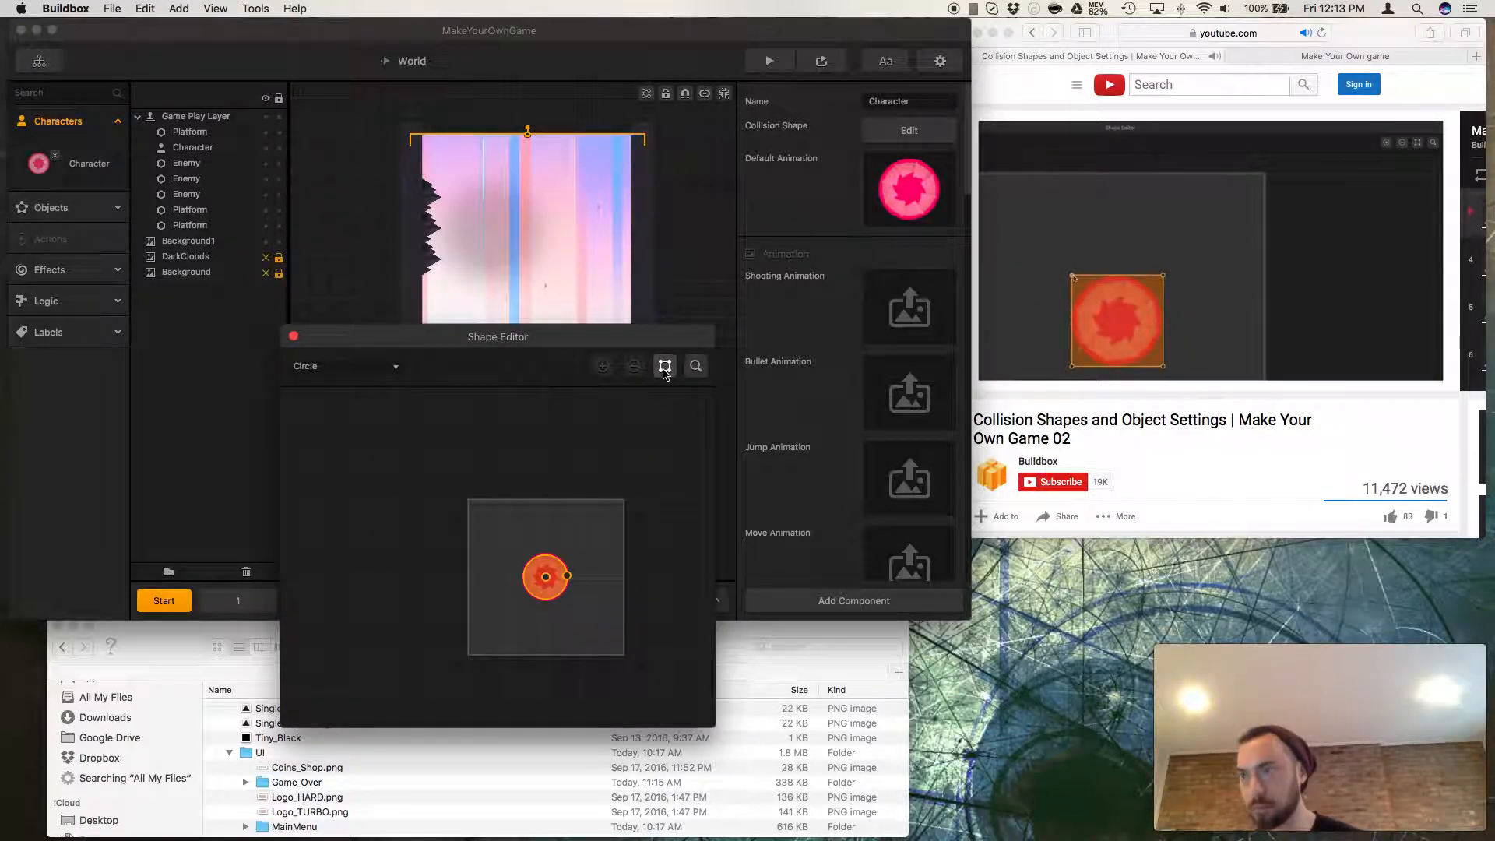
pyautogui.click(330, 369)
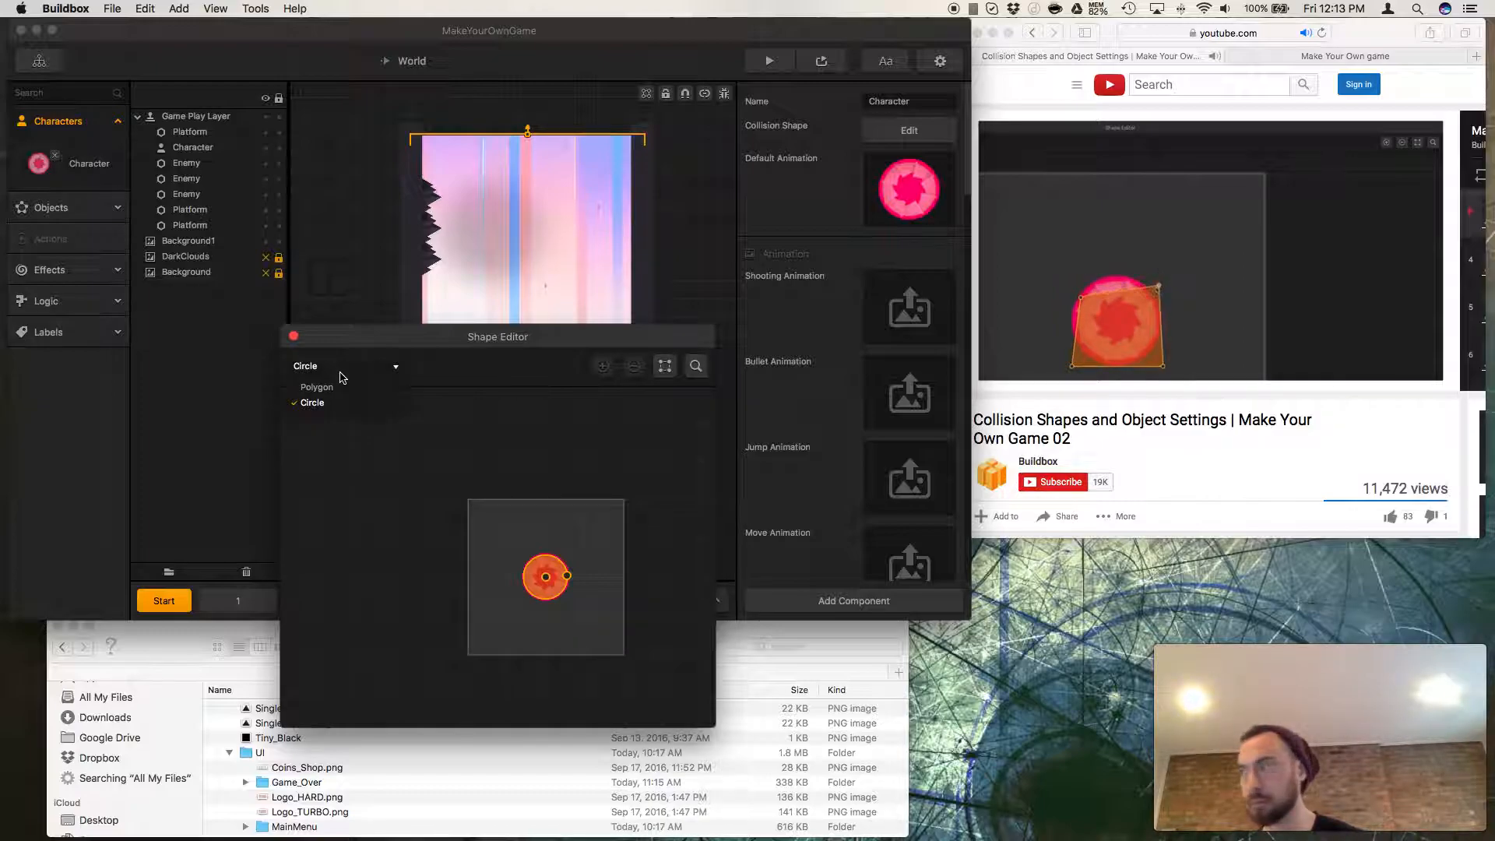
pyautogui.click(338, 387)
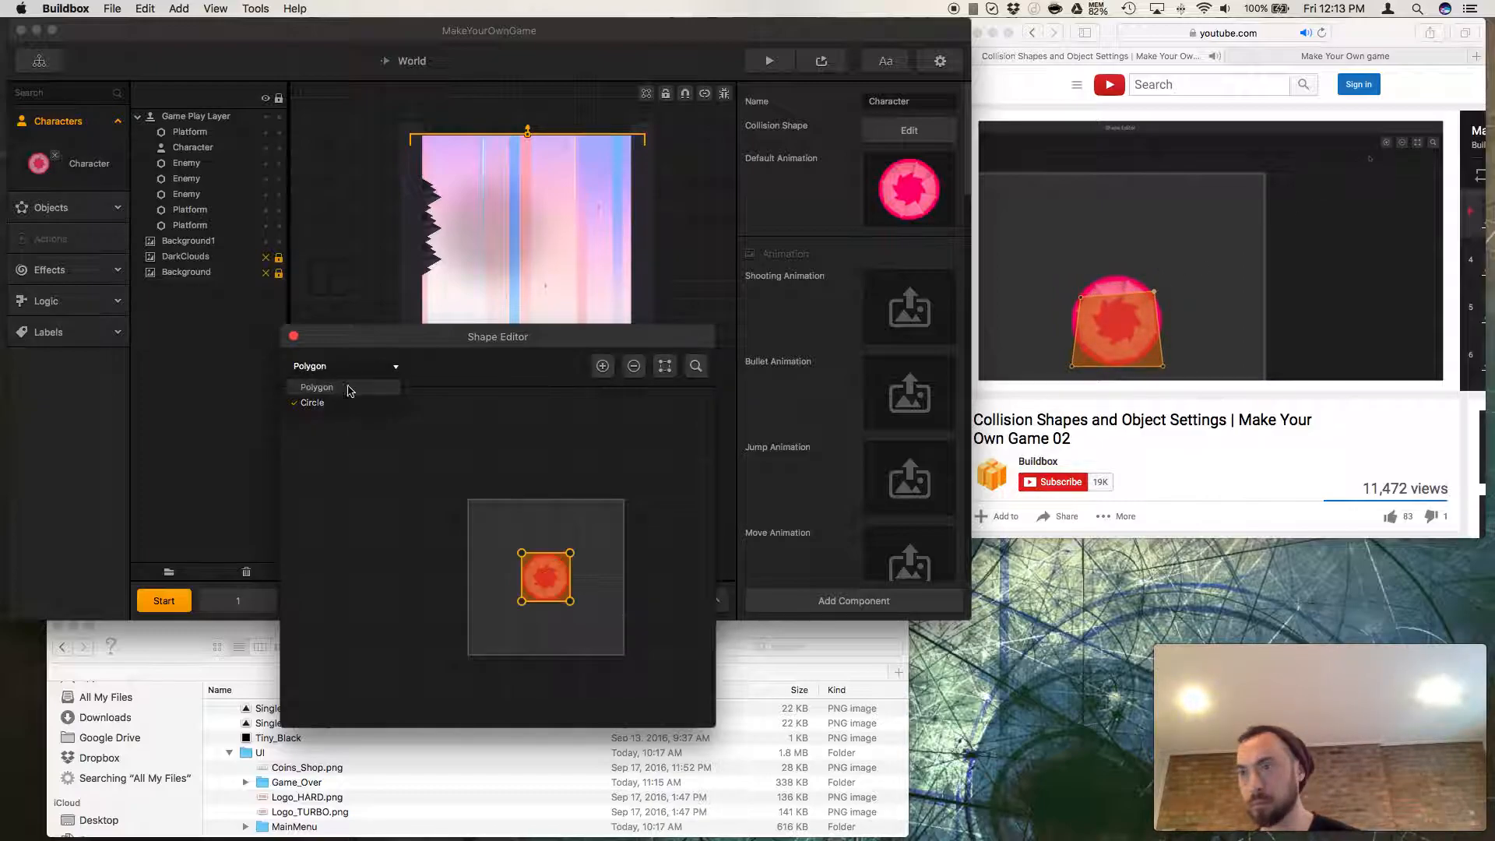
pyautogui.click(601, 365)
pyautogui.click(602, 366)
pyautogui.moveTo(570, 553); pyautogui.dragTo(551, 526)
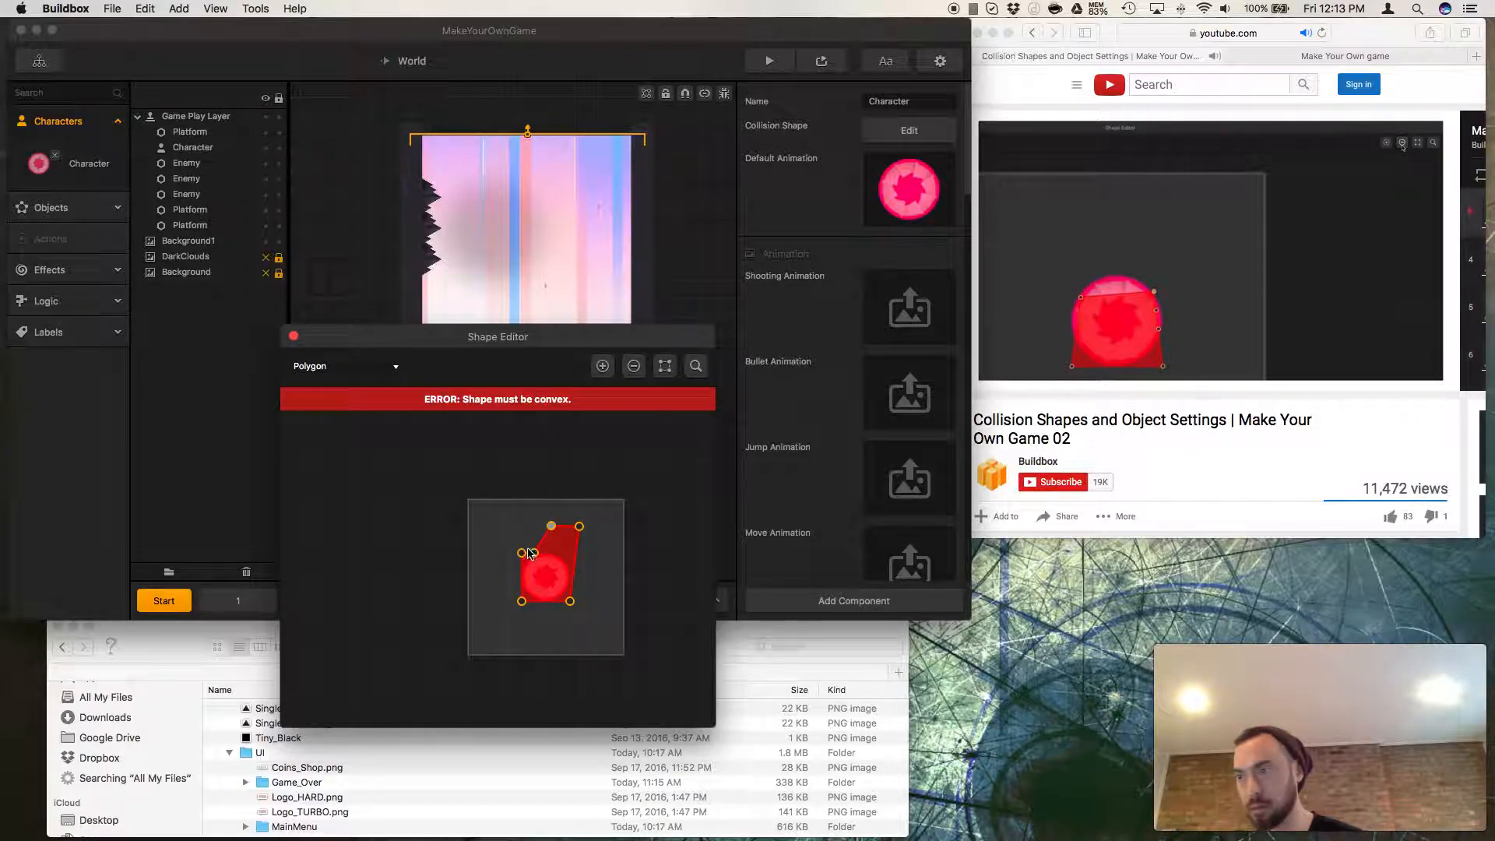
pyautogui.moveTo(534, 555); pyautogui.dragTo(497, 556)
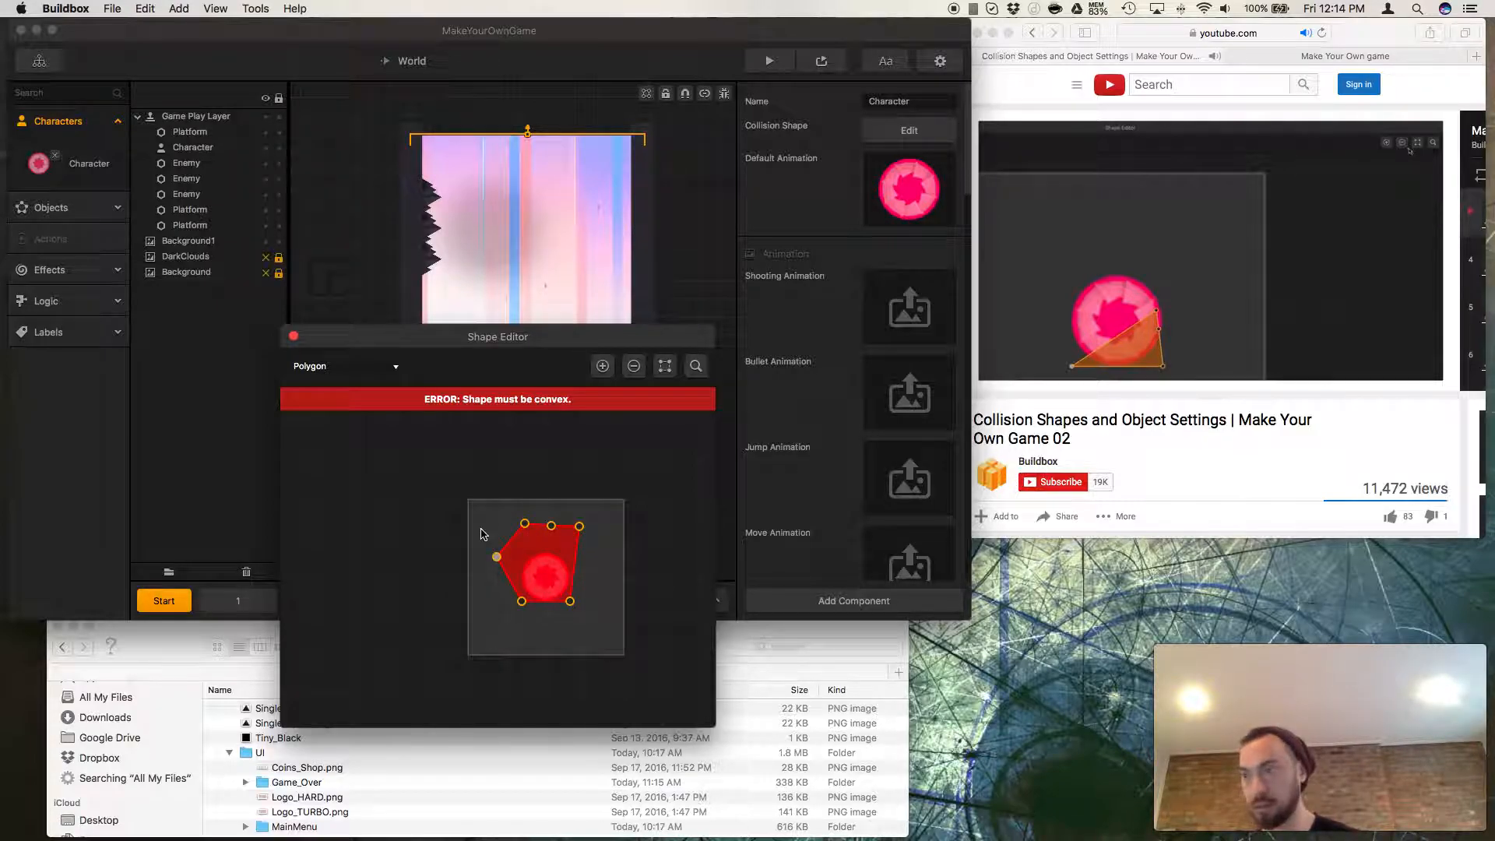
pyautogui.moveTo(551, 526); pyautogui.dragTo(551, 516)
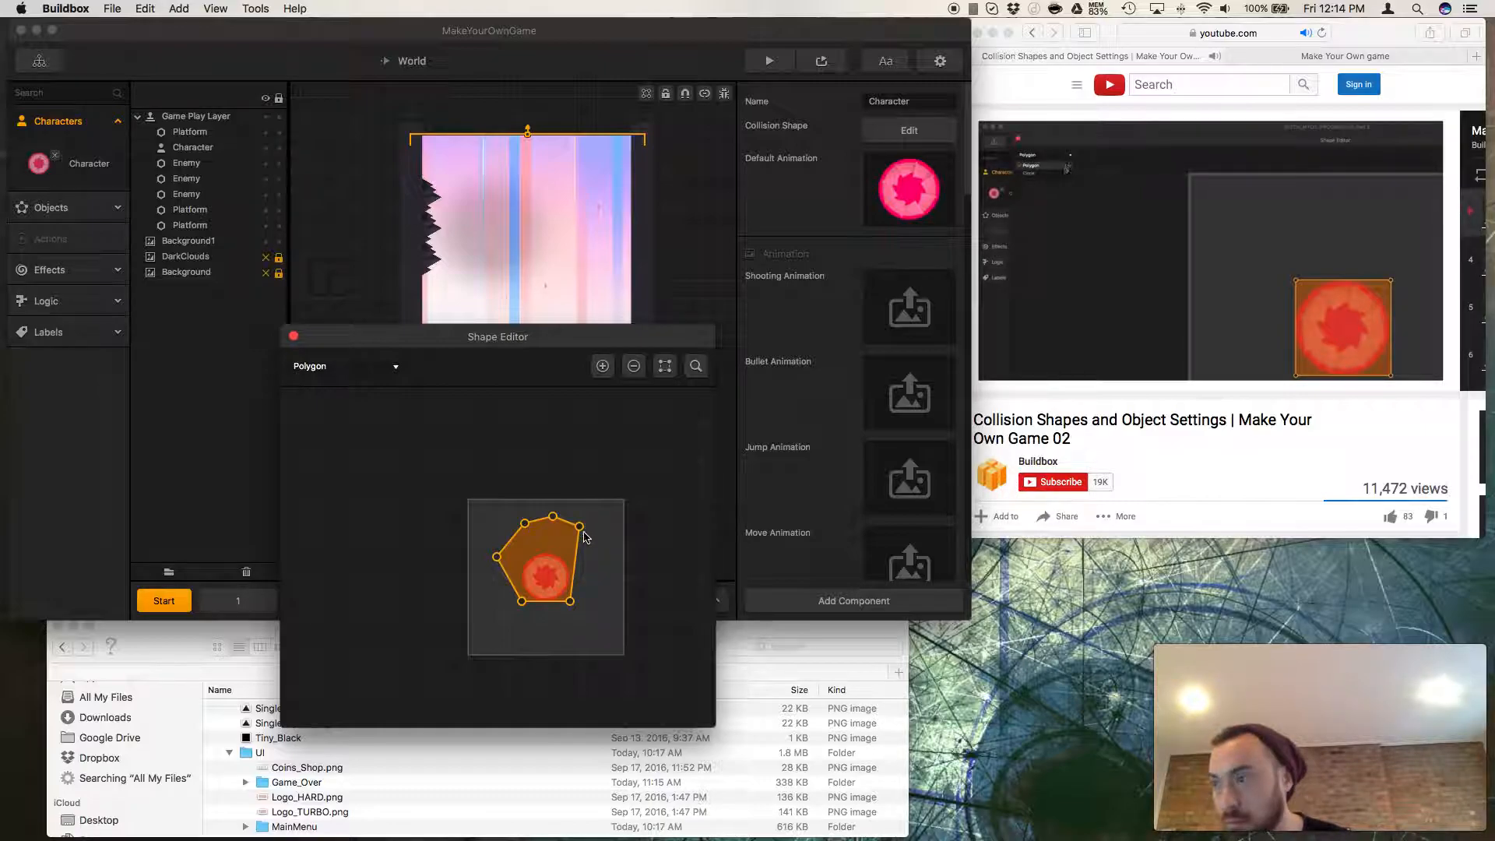
pyautogui.moveTo(581, 533); pyautogui.dragTo(593, 571)
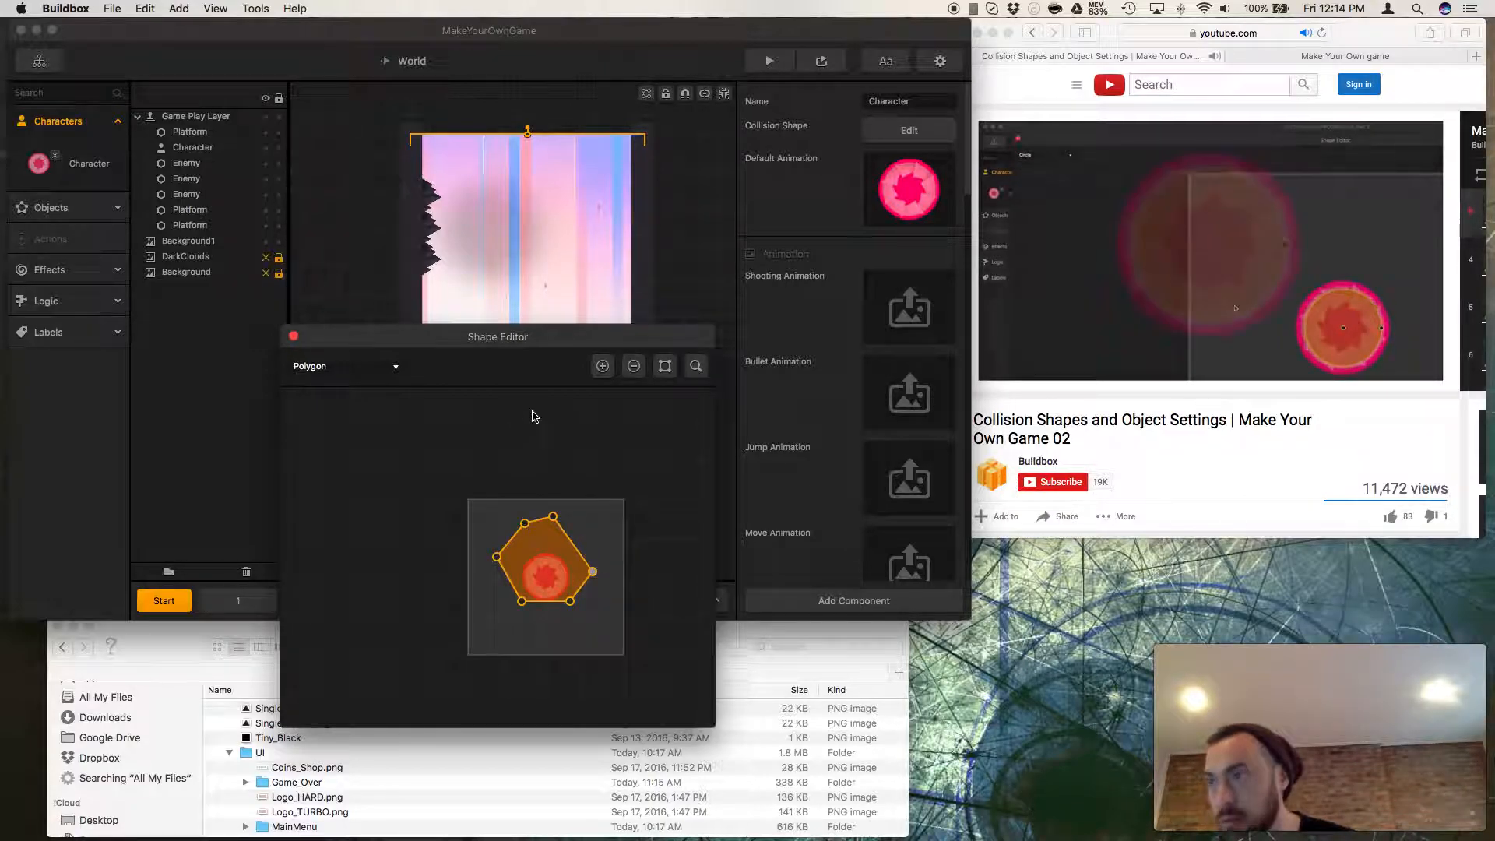
# Set the Character's collision shape back to Circle and enlarge it to just inside the pink outer ring.
pyautogui.click(327, 368)
pyautogui.click(312, 403)
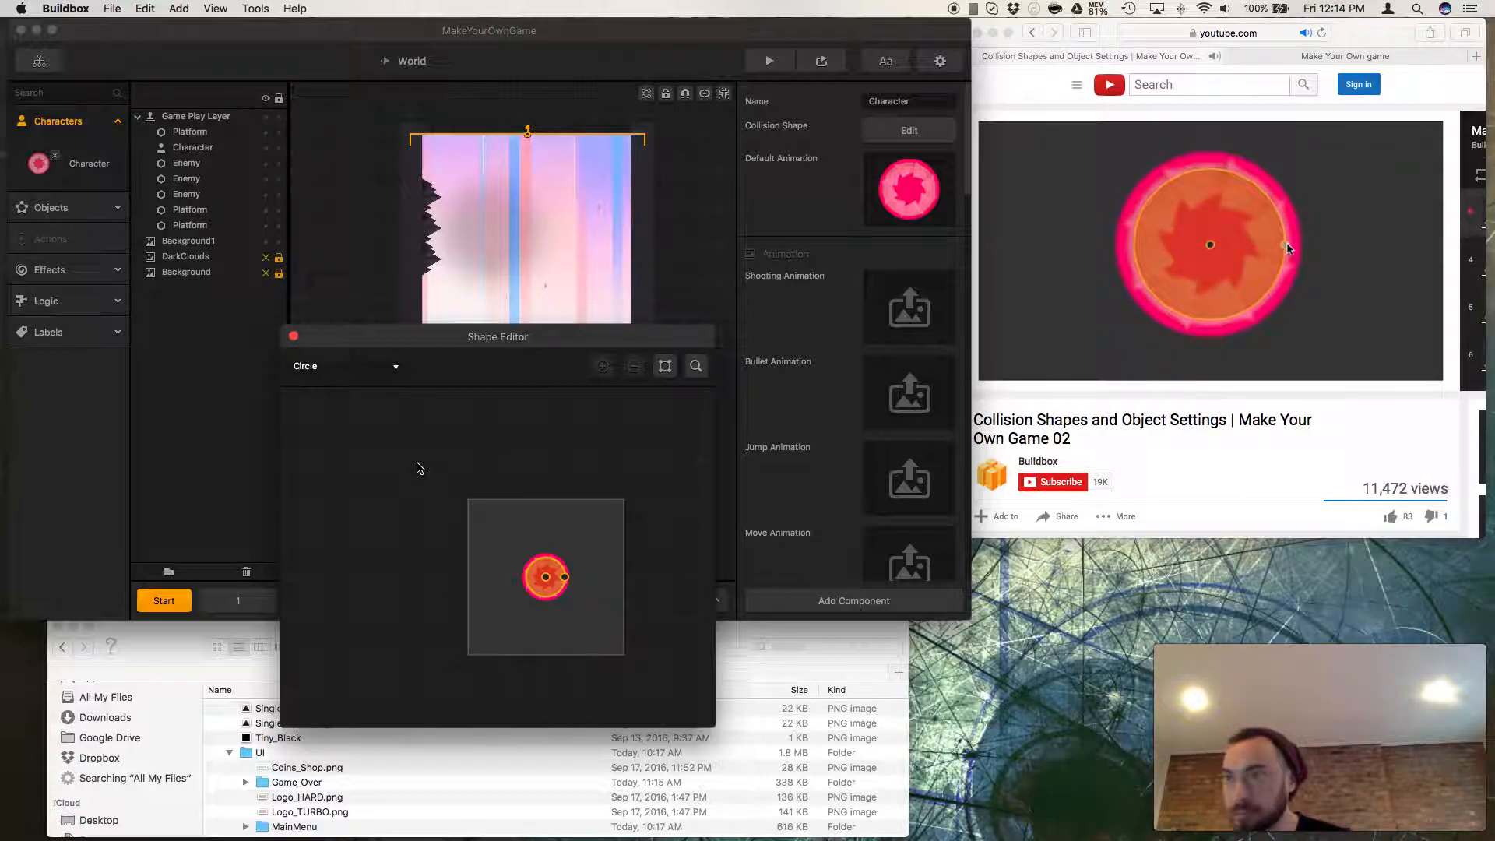
pyautogui.click(294, 336)
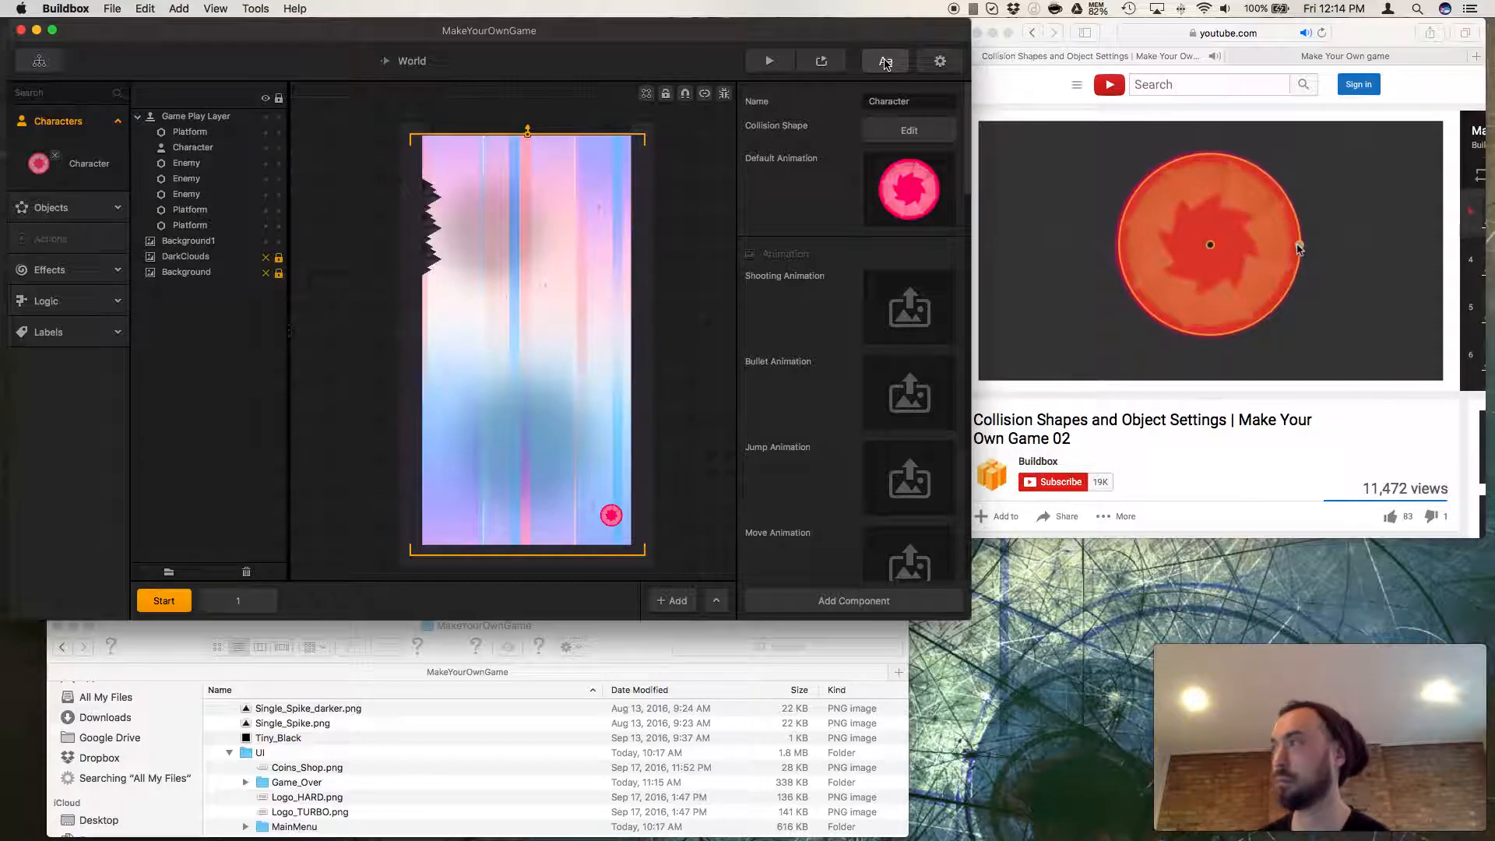
pyautogui.click(908, 130)
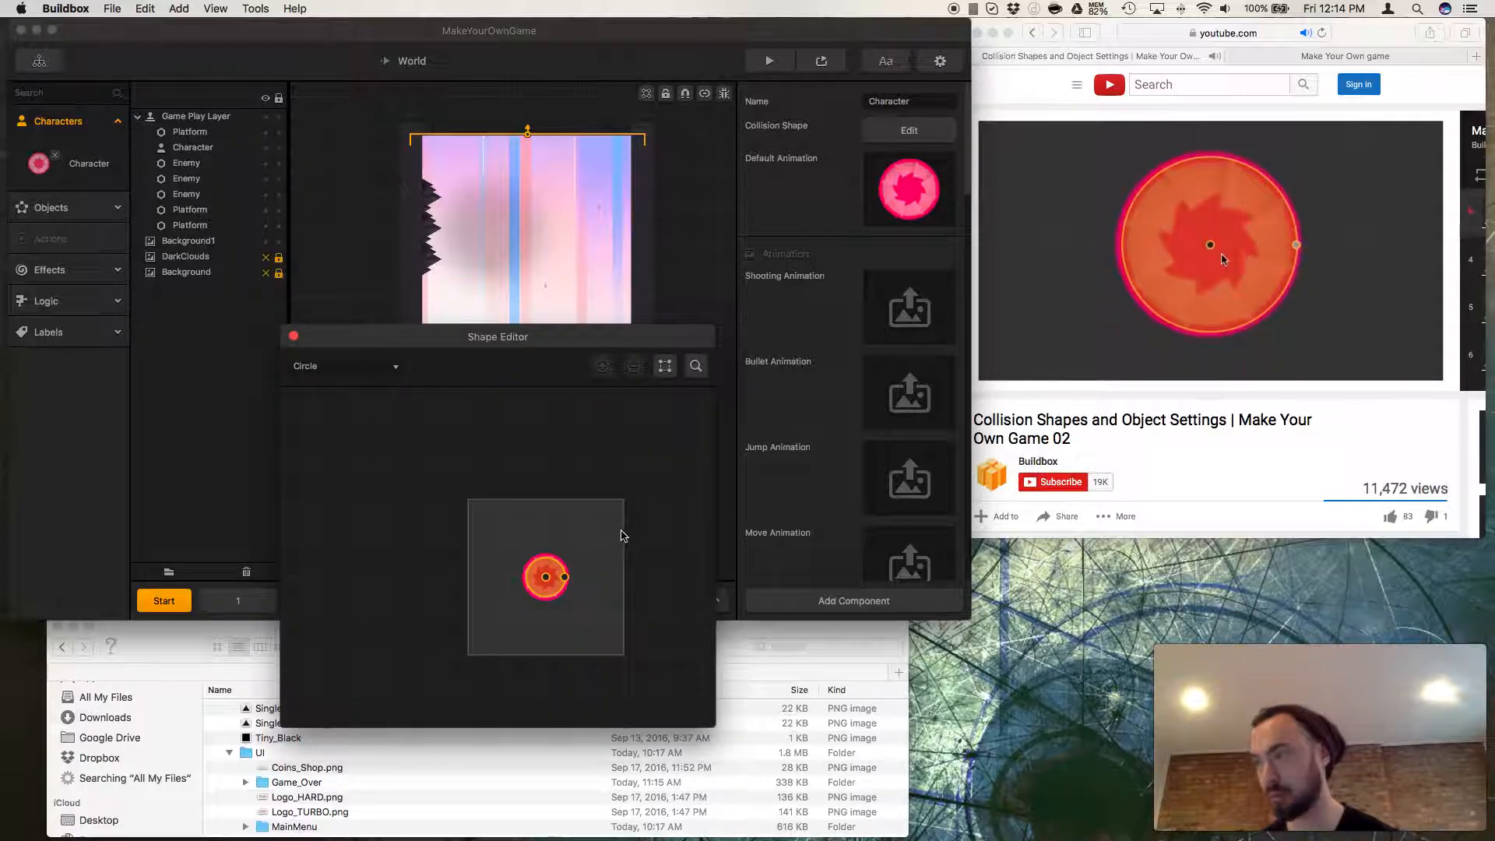
pyautogui.scroll(5, 559, 576)
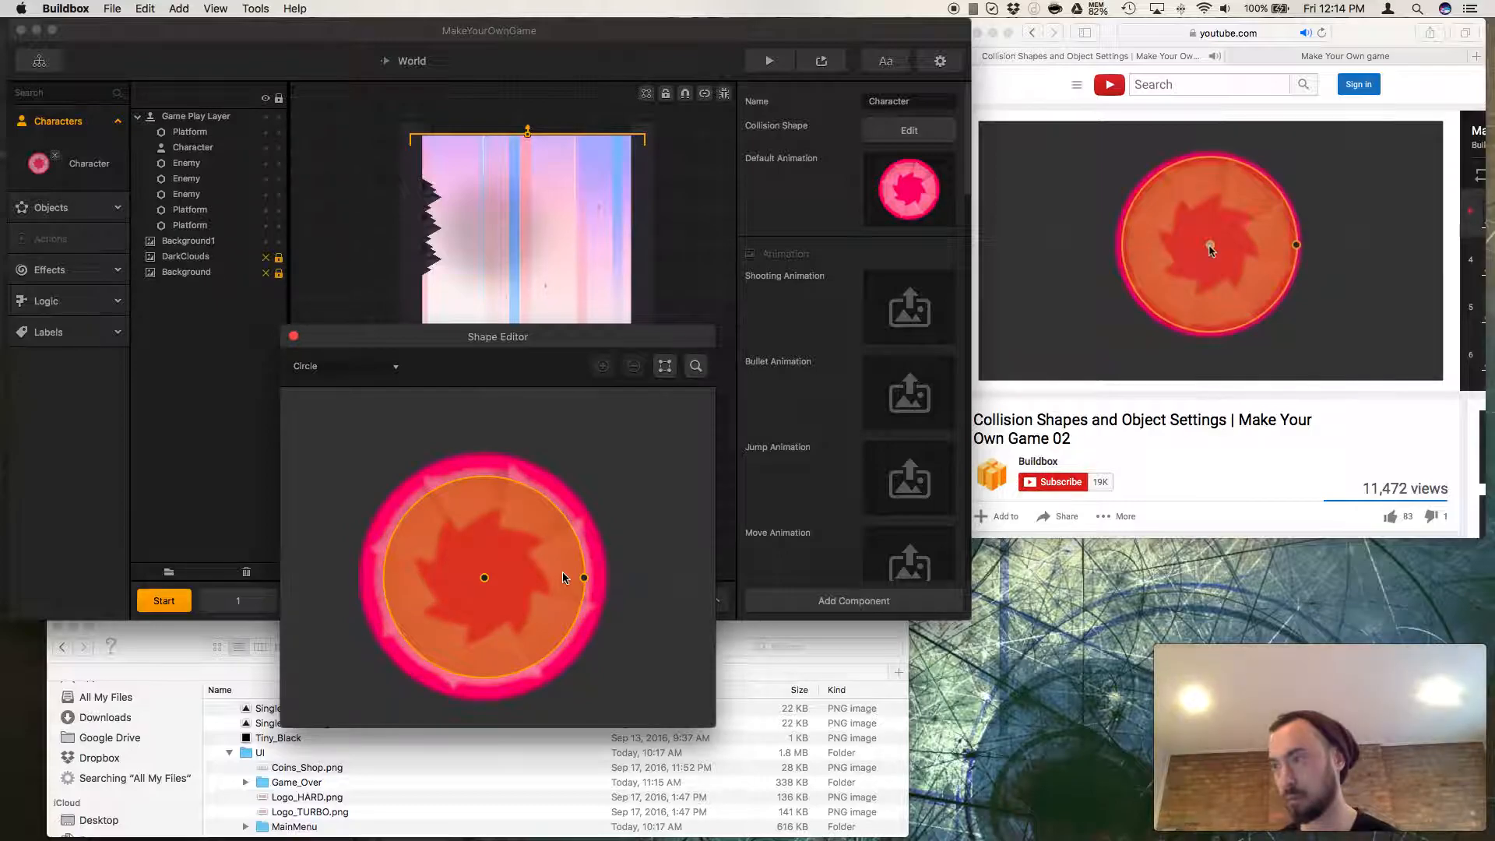
pyautogui.scroll(3, 575, 582)
pyautogui.moveTo(588, 573); pyautogui.dragTo(597, 574)
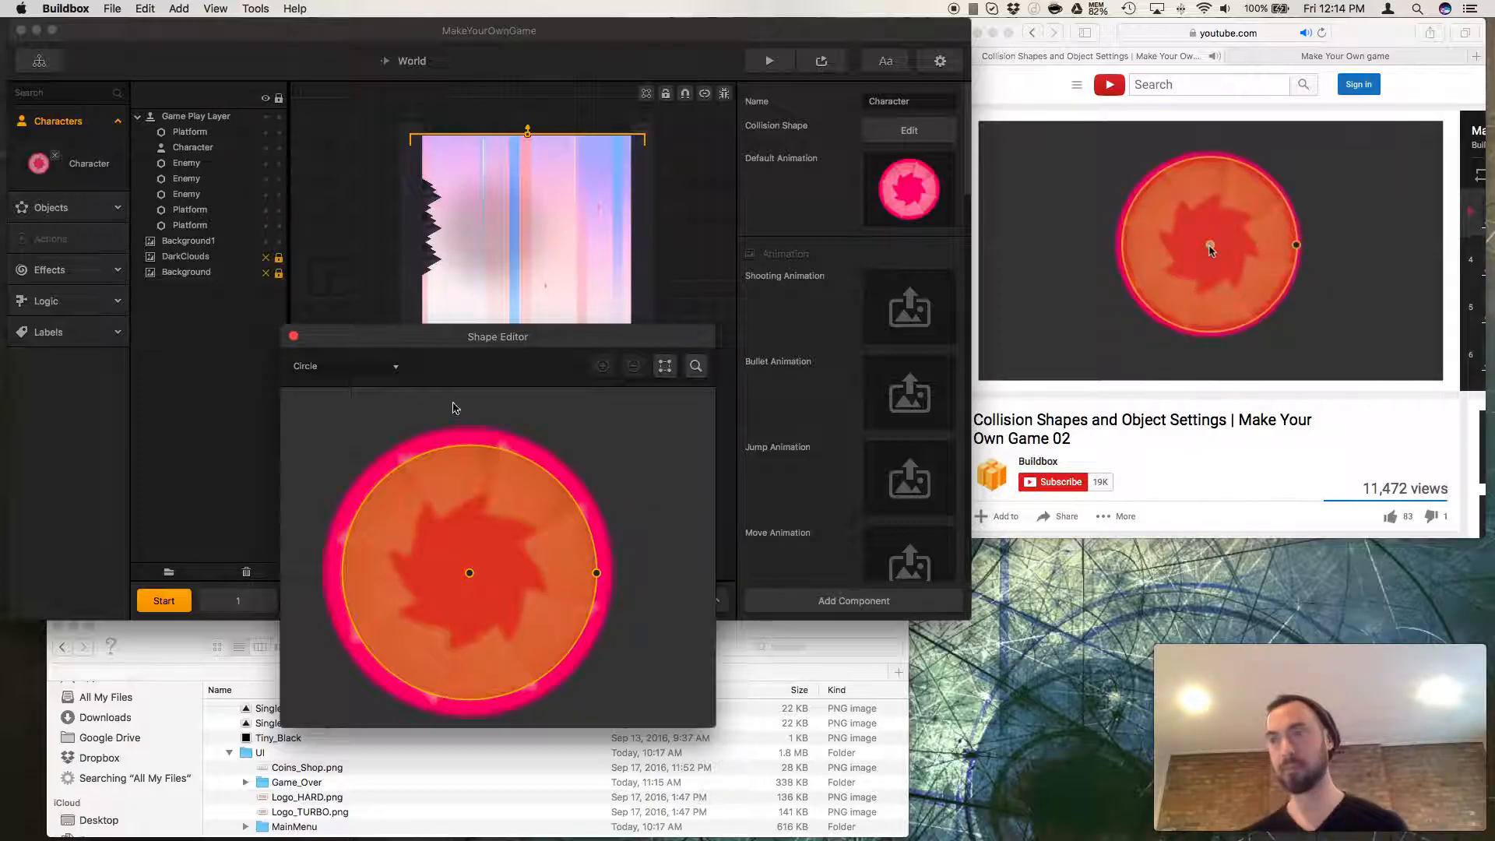
pyautogui.click(293, 336)
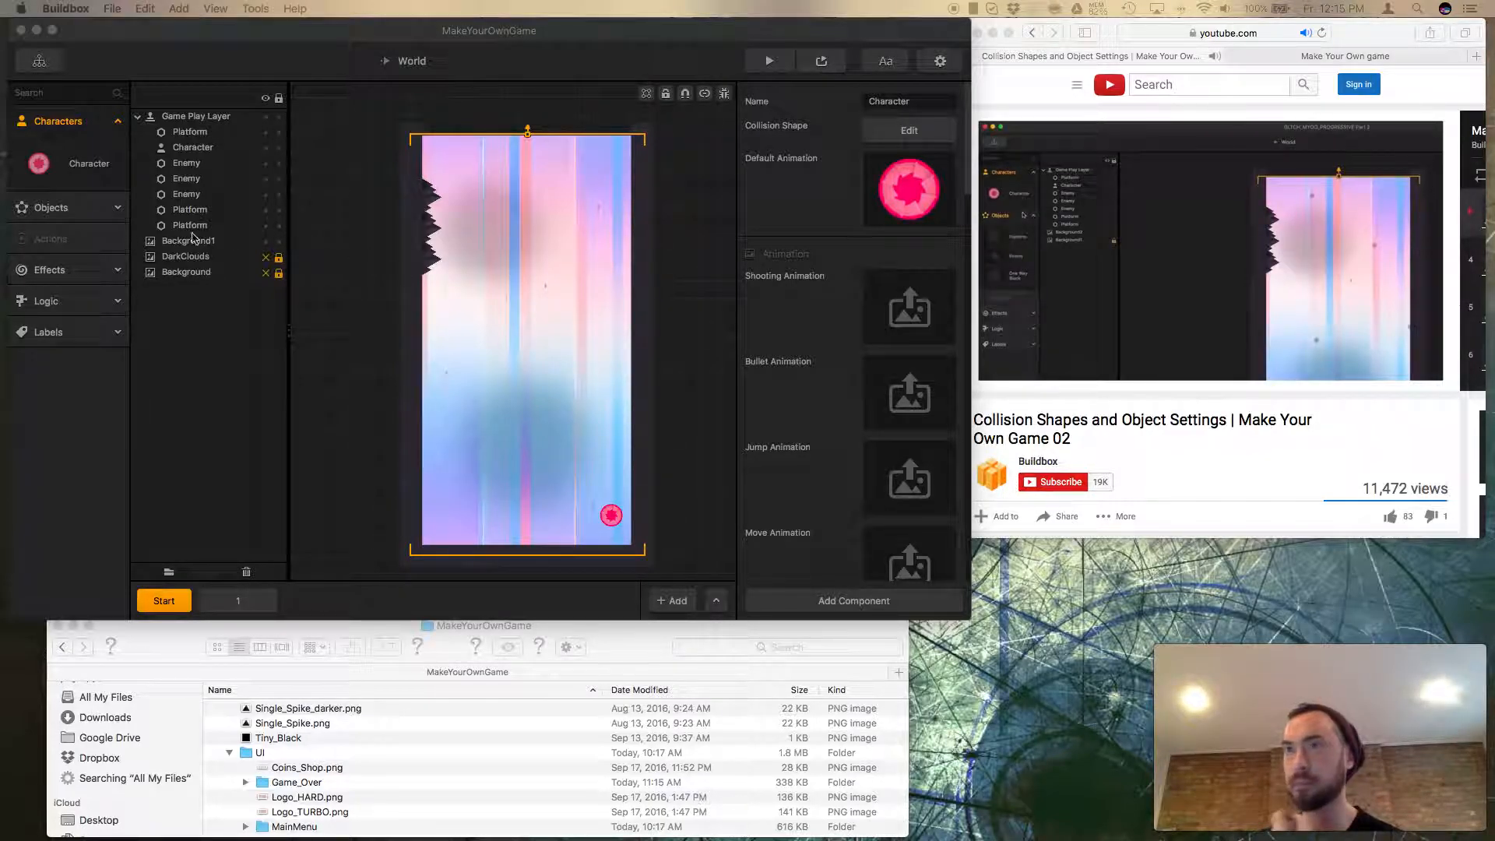
# Try pulling the upper-right corner of the Platform object's collision polygon inward, and reset the shape to its default square.
pyautogui.click(78, 209)
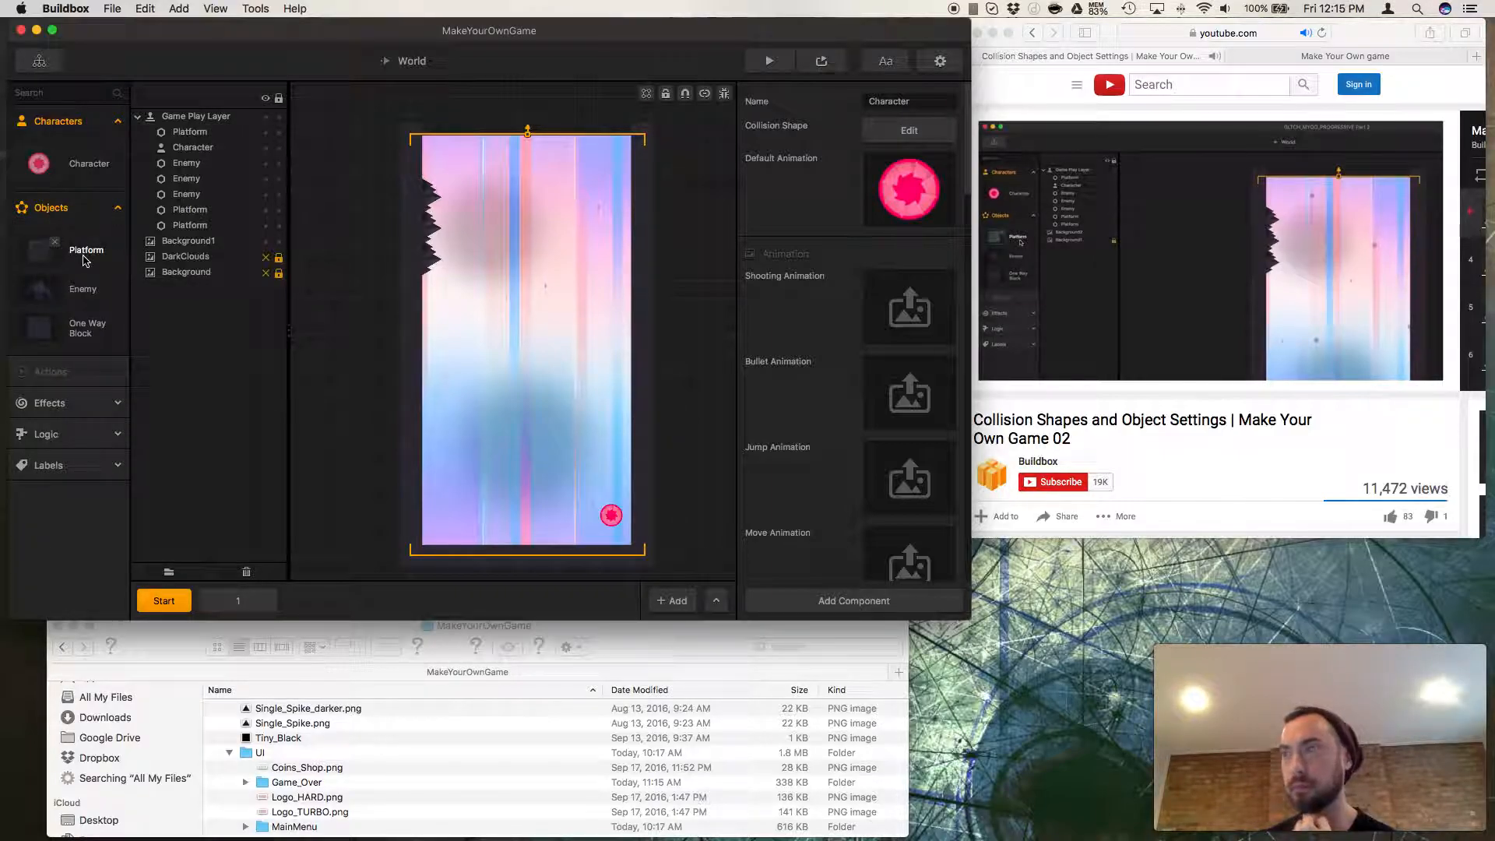
pyautogui.click(86, 261)
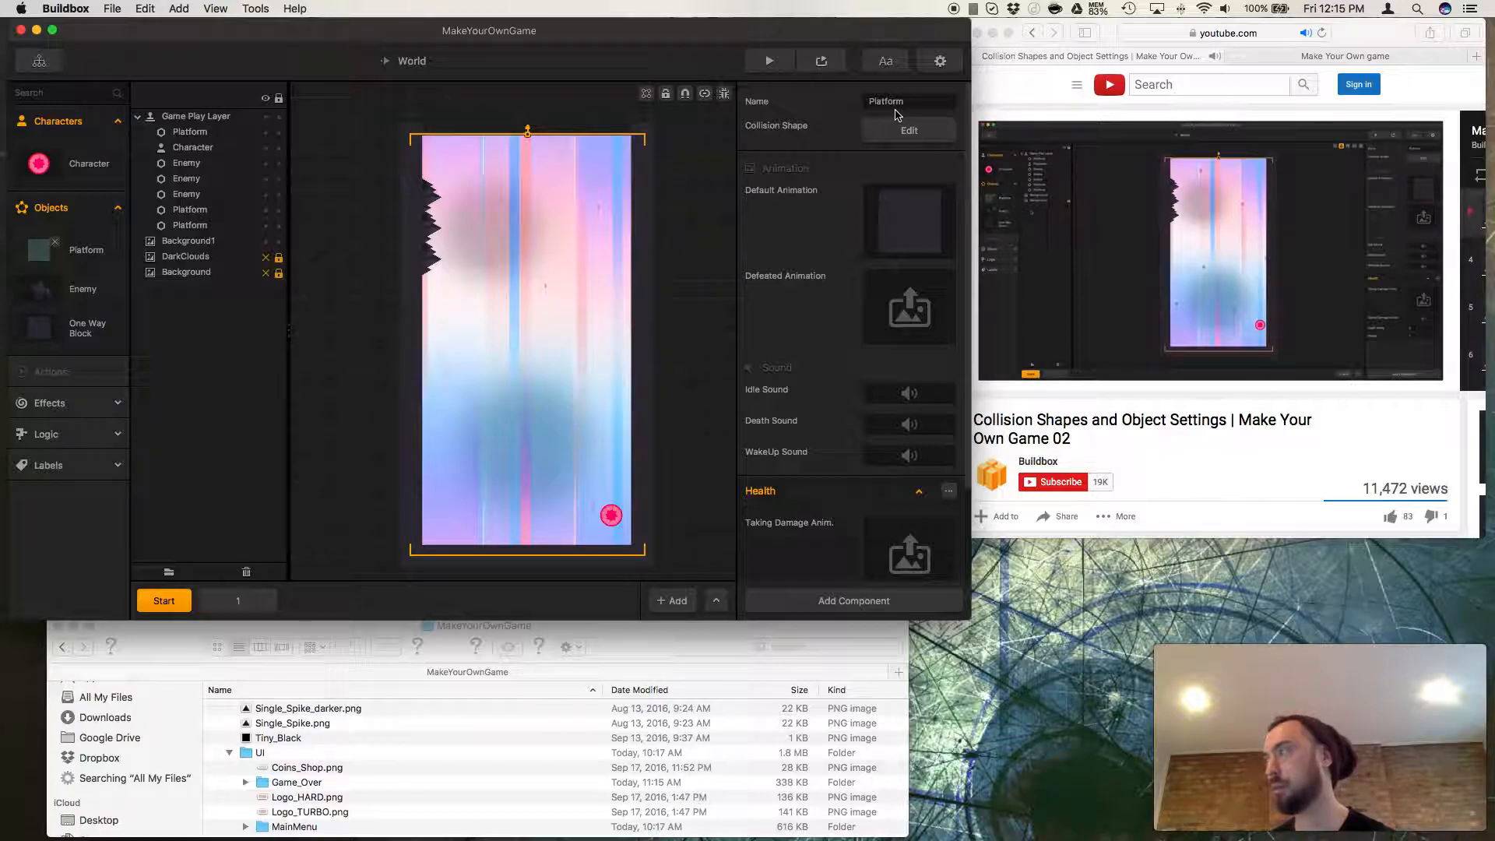
pyautogui.moveTo(892, 237)
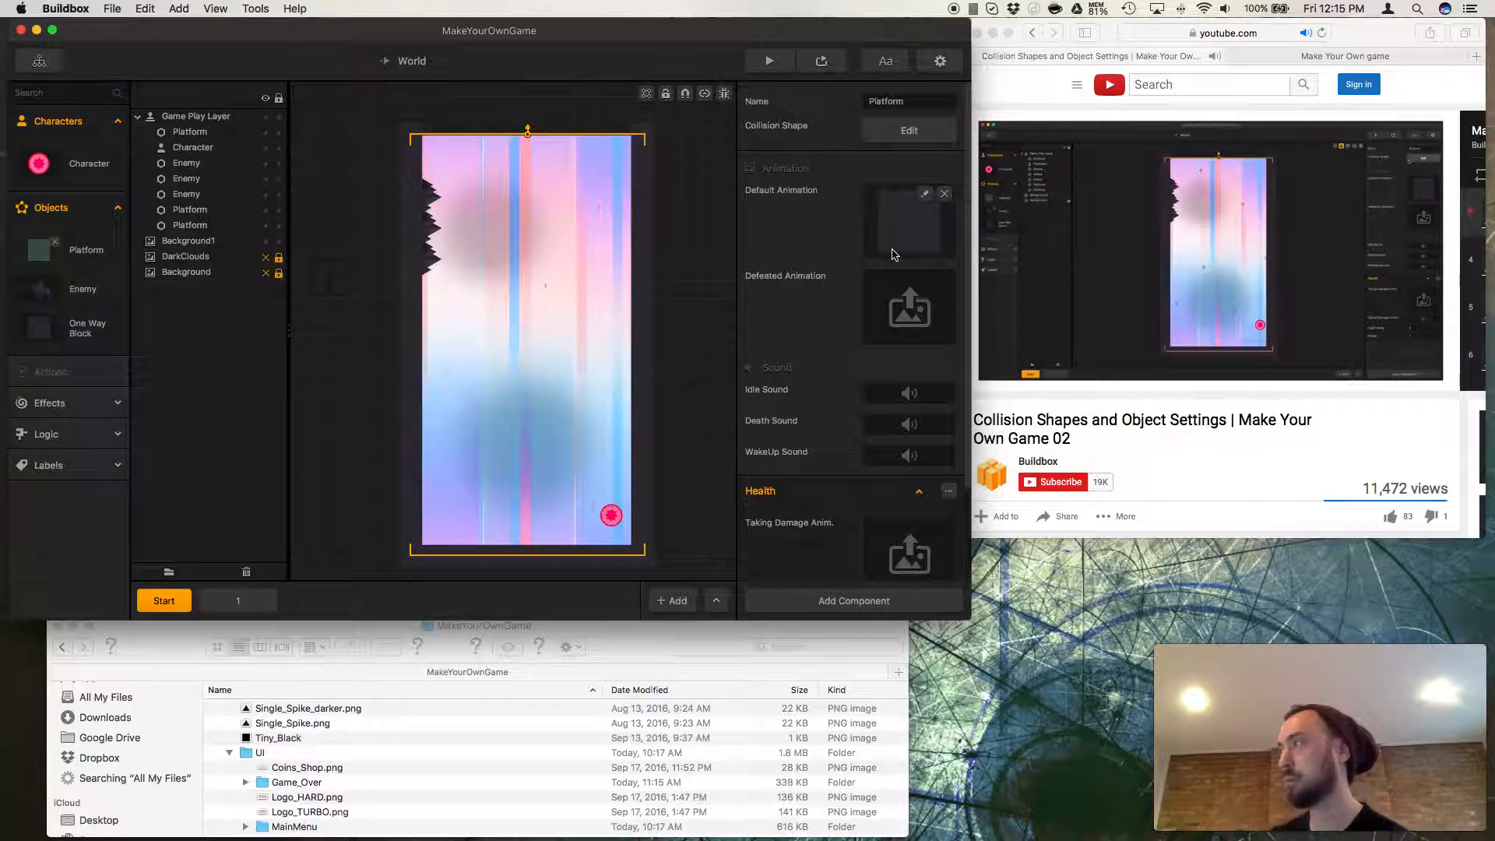
pyautogui.click(908, 130)
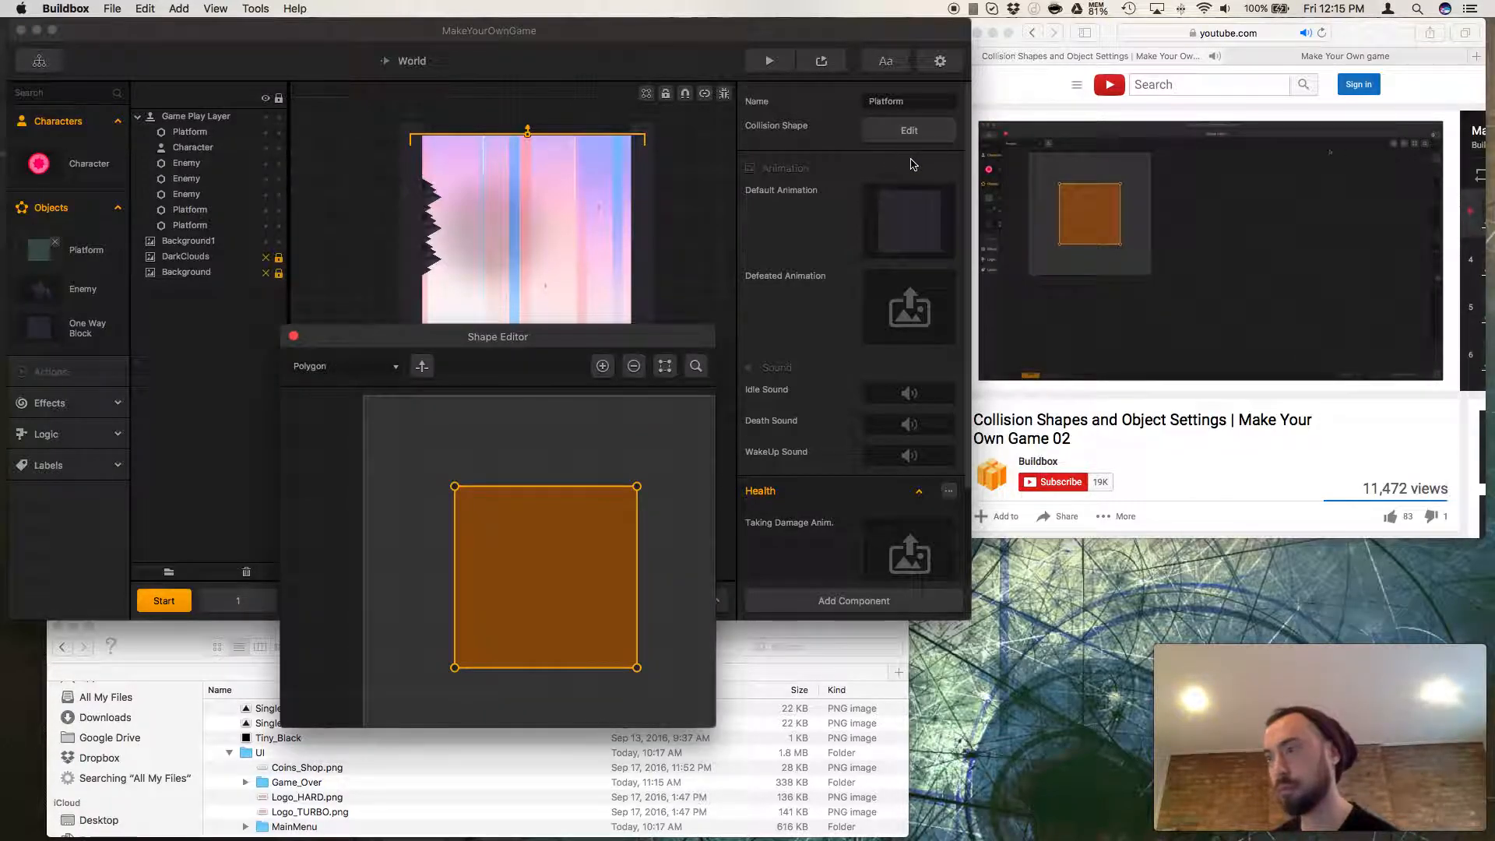
pyautogui.scroll(-3, 640, 417)
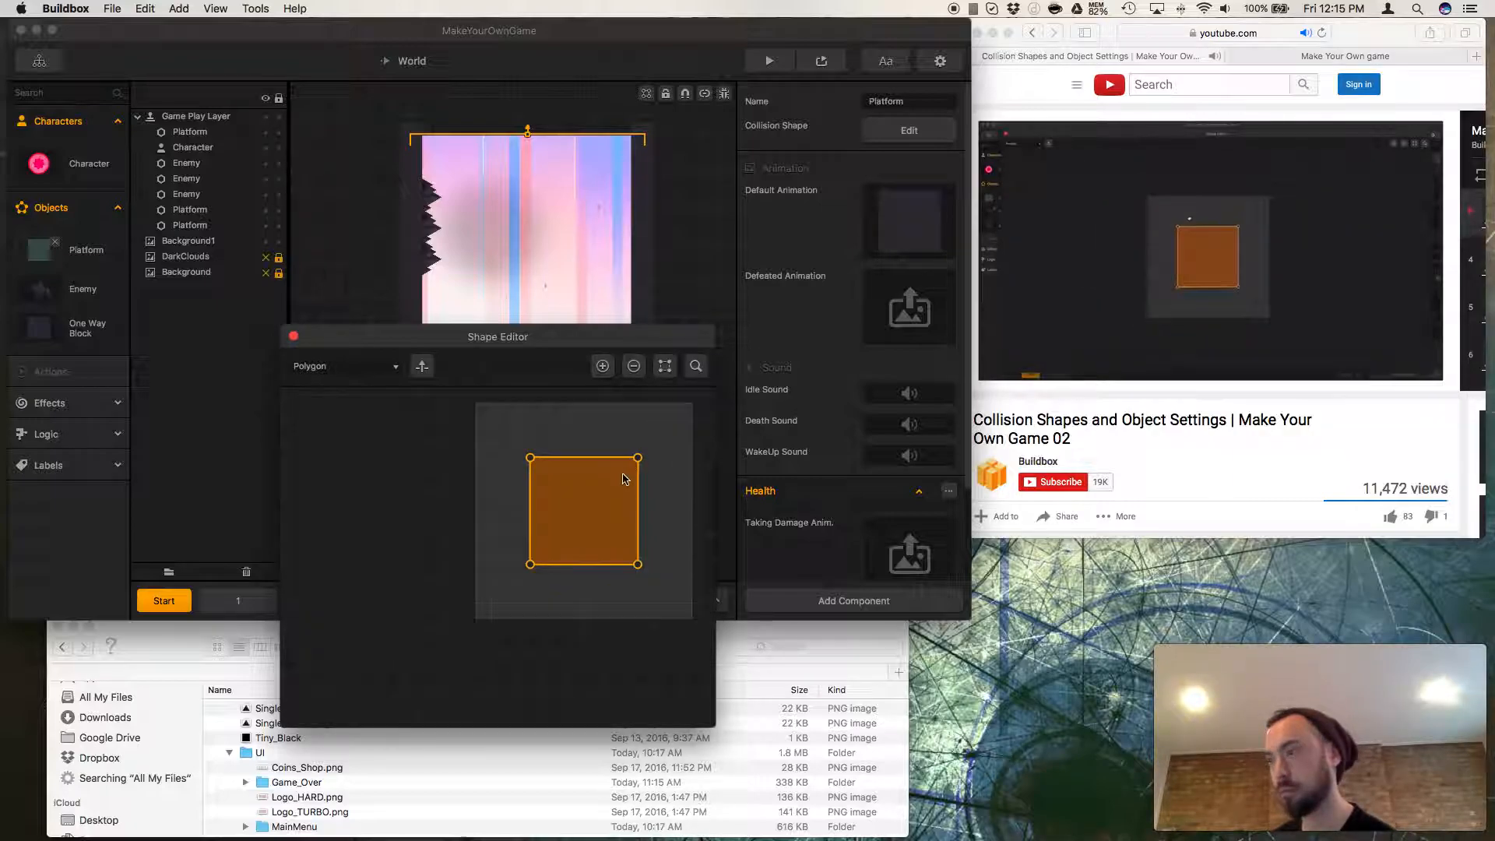
pyautogui.scroll(4, 617, 491)
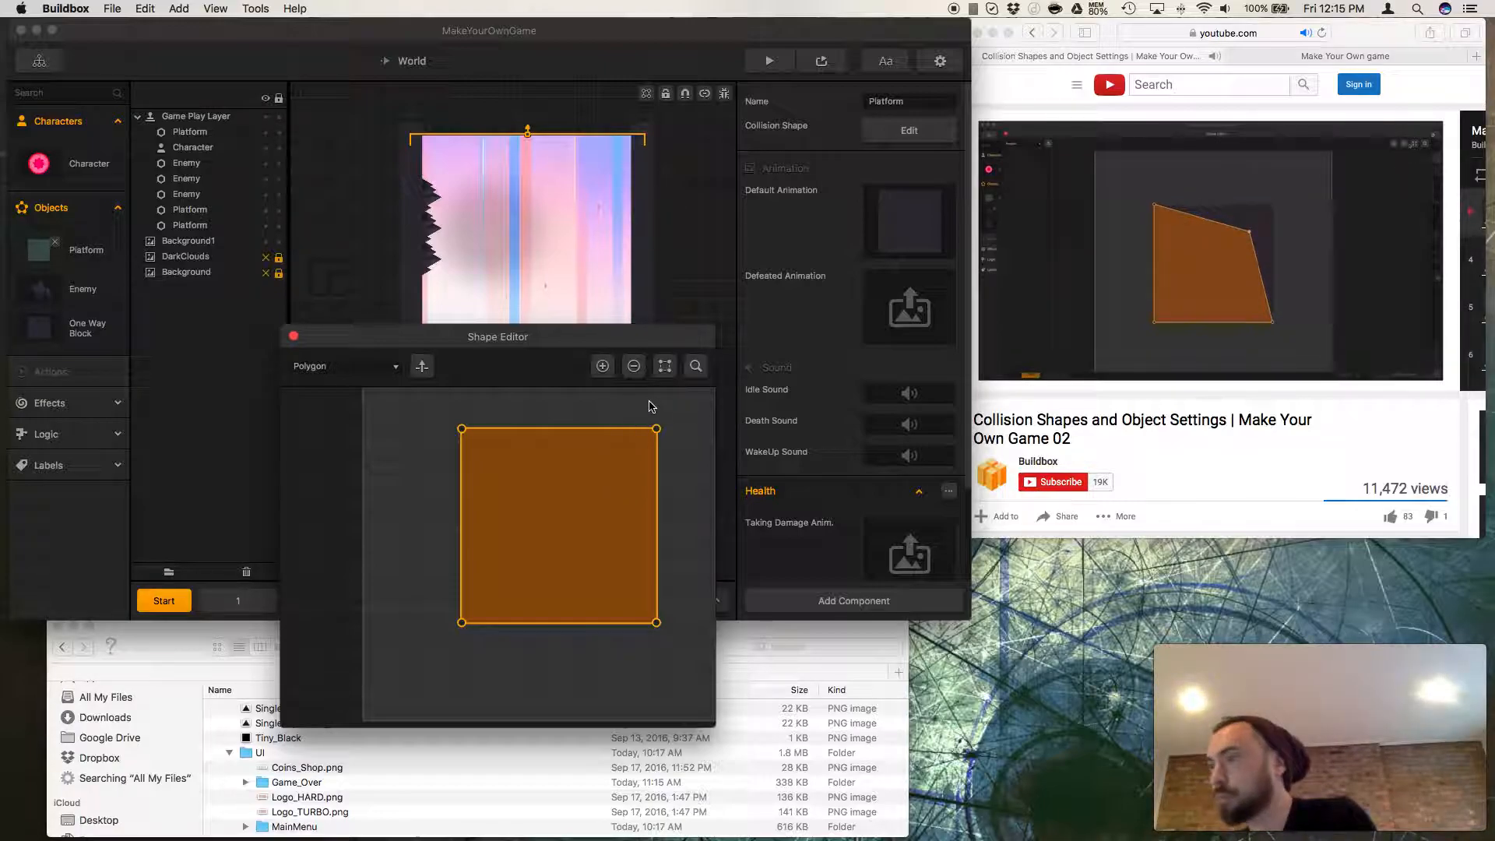
pyautogui.moveTo(656, 429); pyautogui.dragTo(584, 494)
pyautogui.click(664, 365)
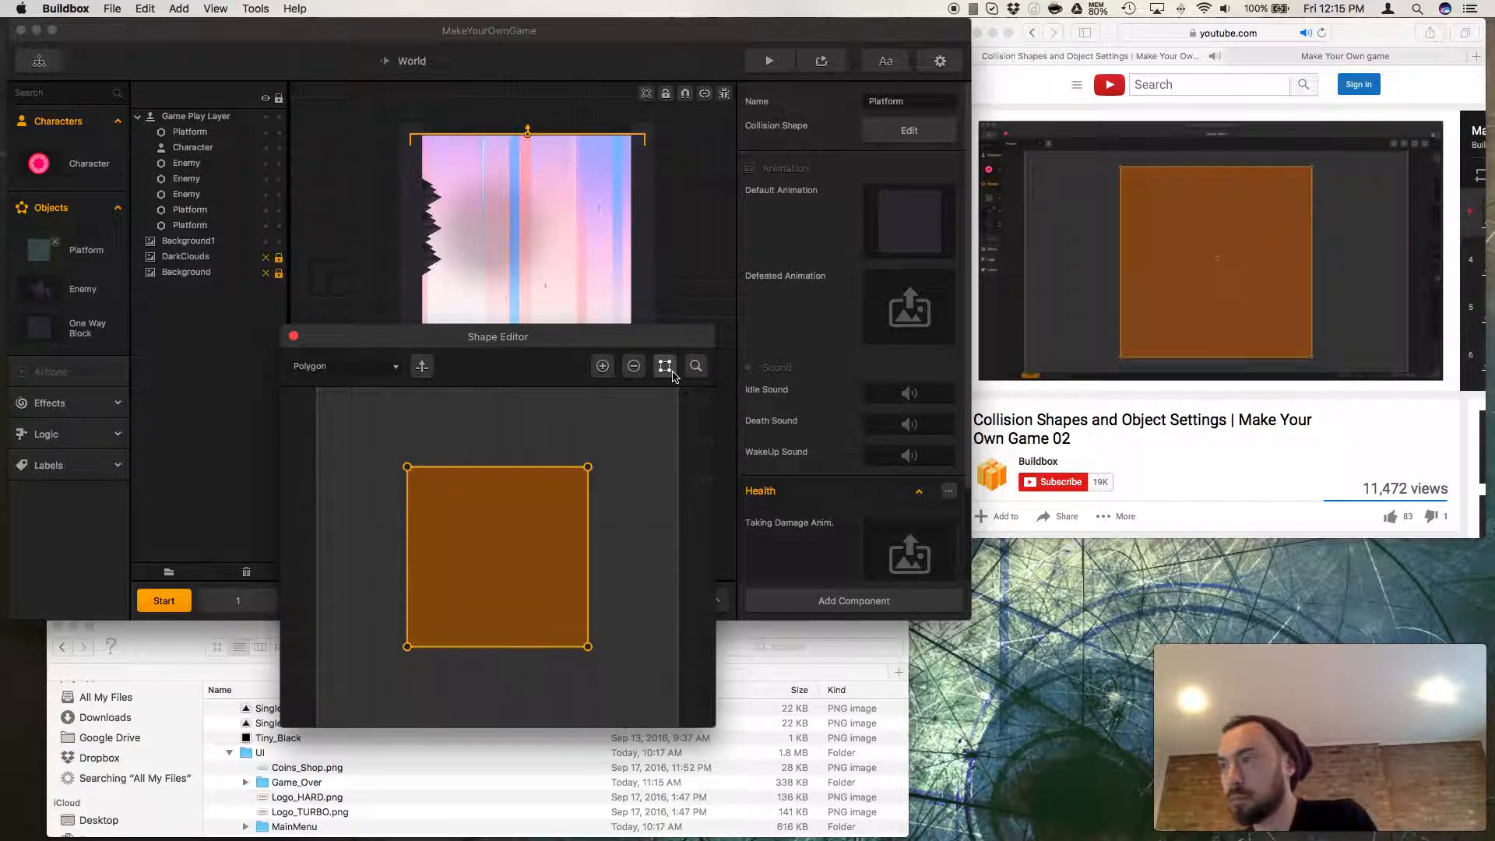
pyautogui.click(293, 336)
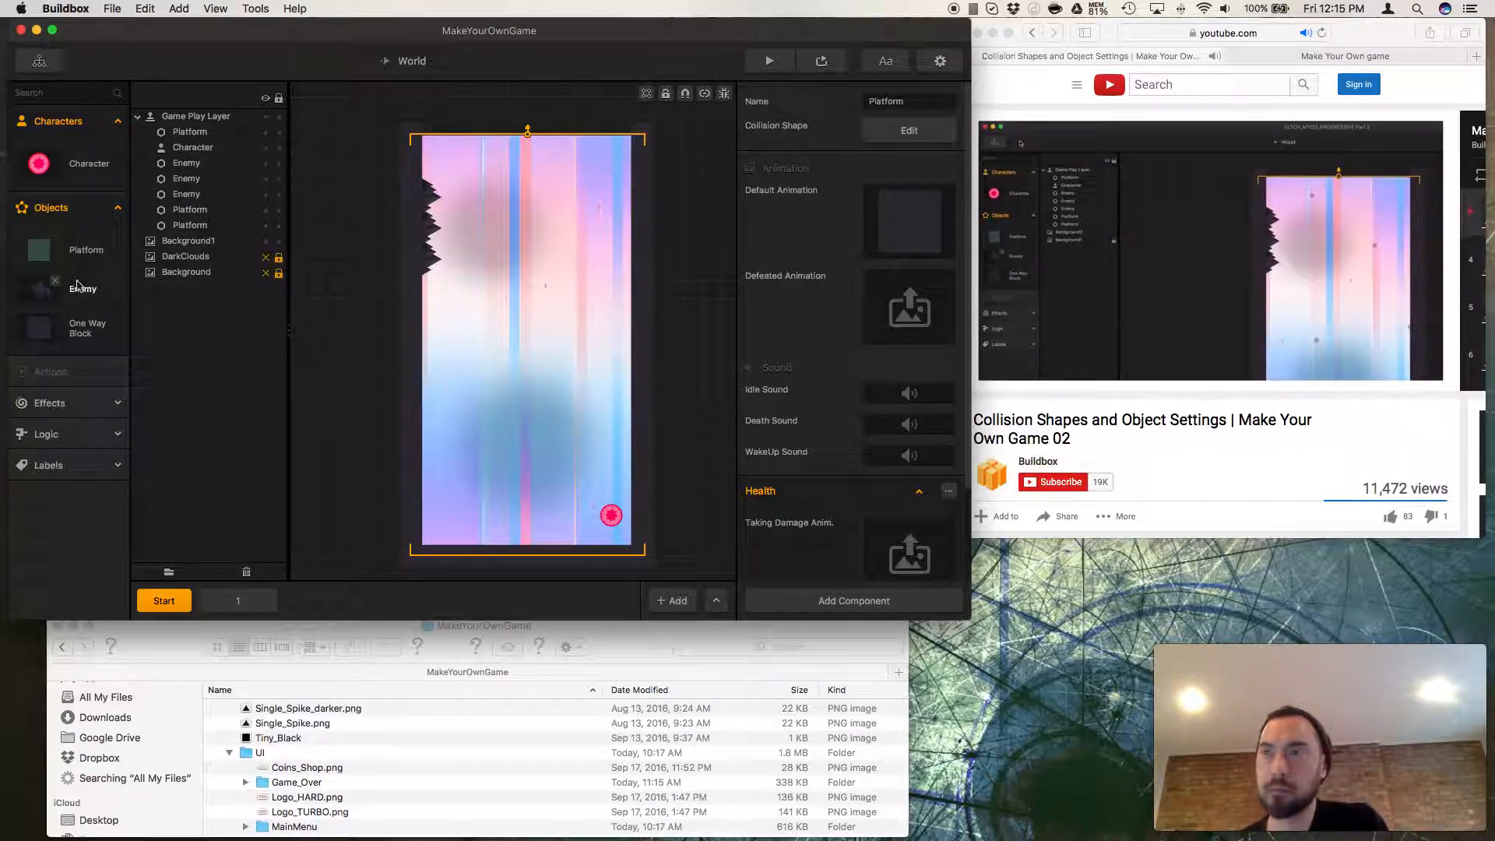
# Open the Enemy object's collision shape, bring the triangle's apex toward the central peak and lower both base corners to the artwork's bottom edge.
pyautogui.click(40, 290)
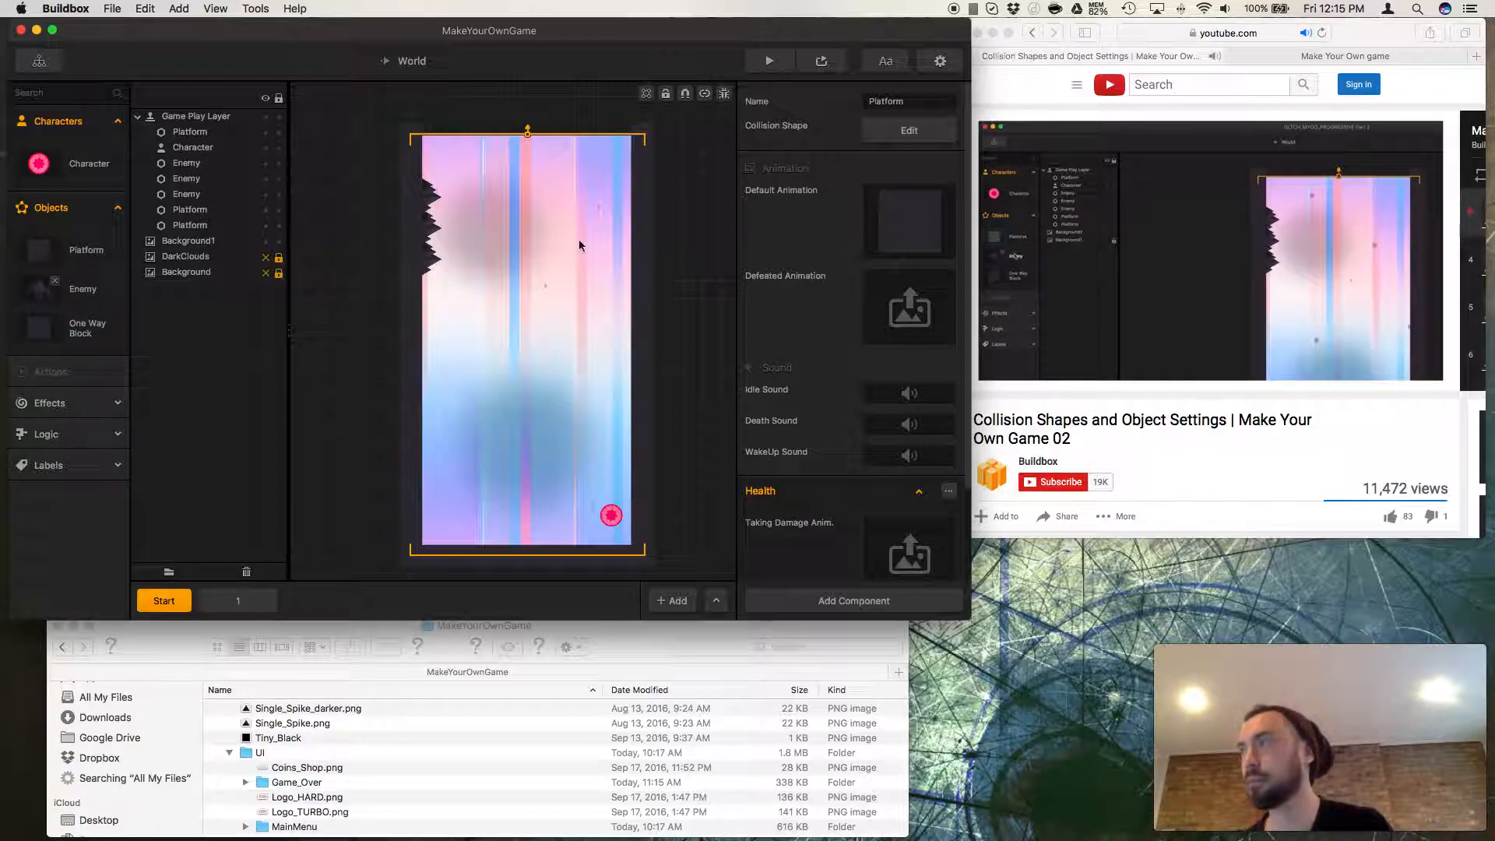
pyautogui.click(82, 295)
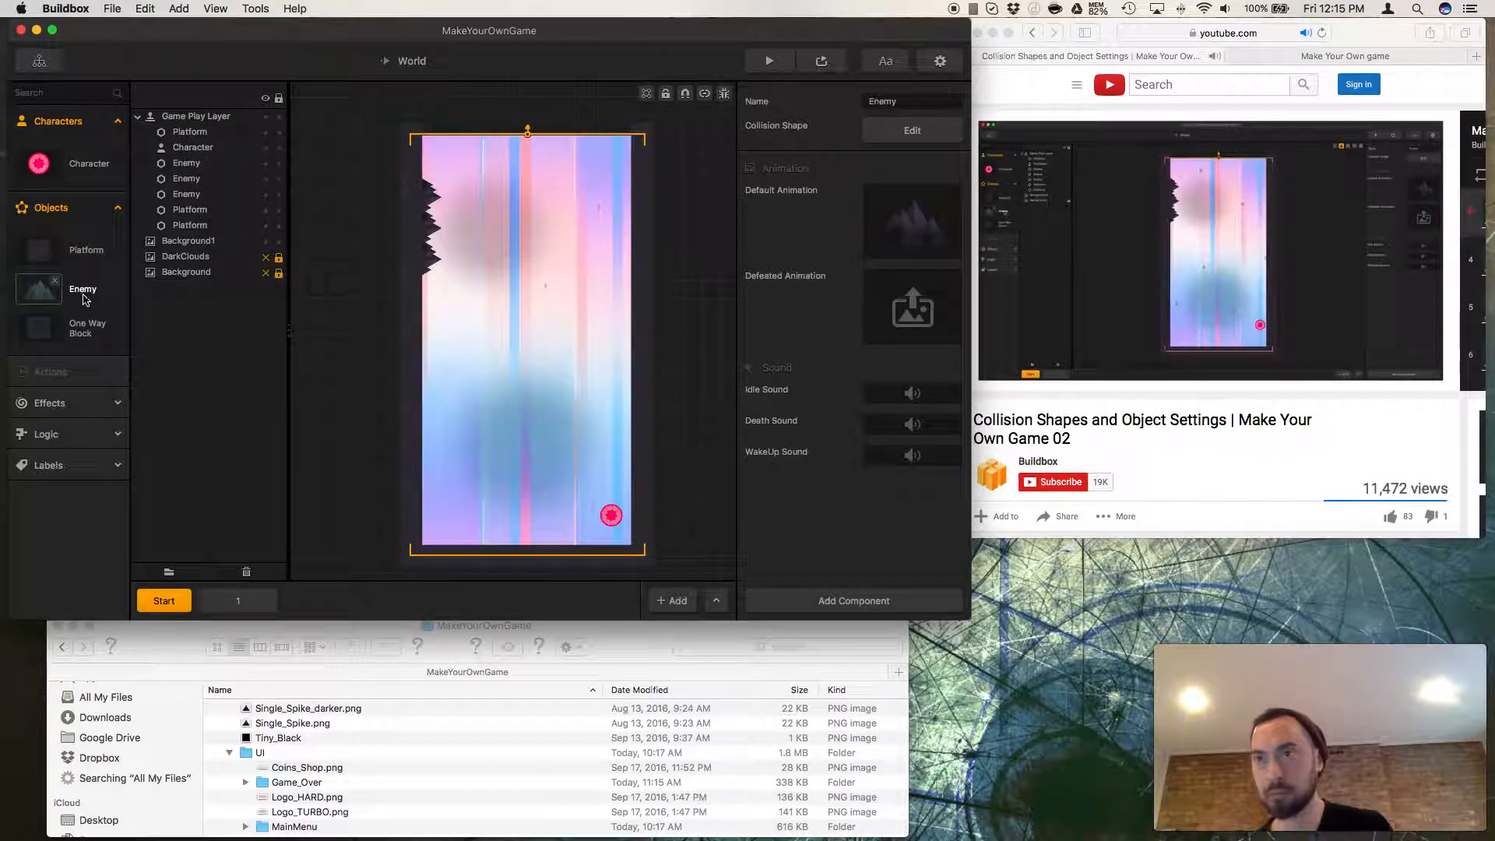
pyautogui.click(912, 130)
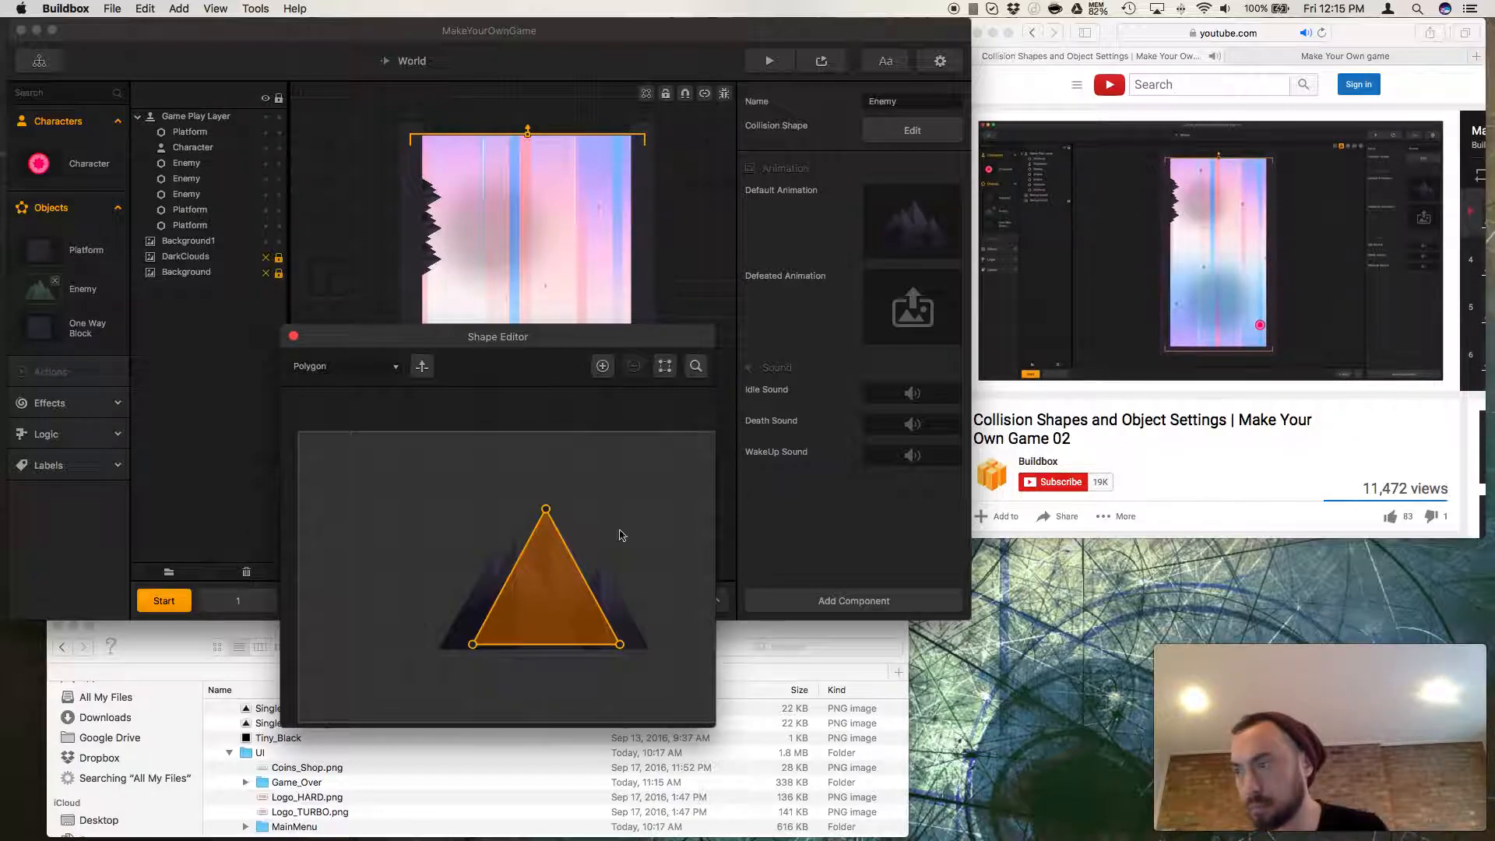
pyautogui.scroll(5, 567, 571)
pyautogui.scroll(1, 568, 570)
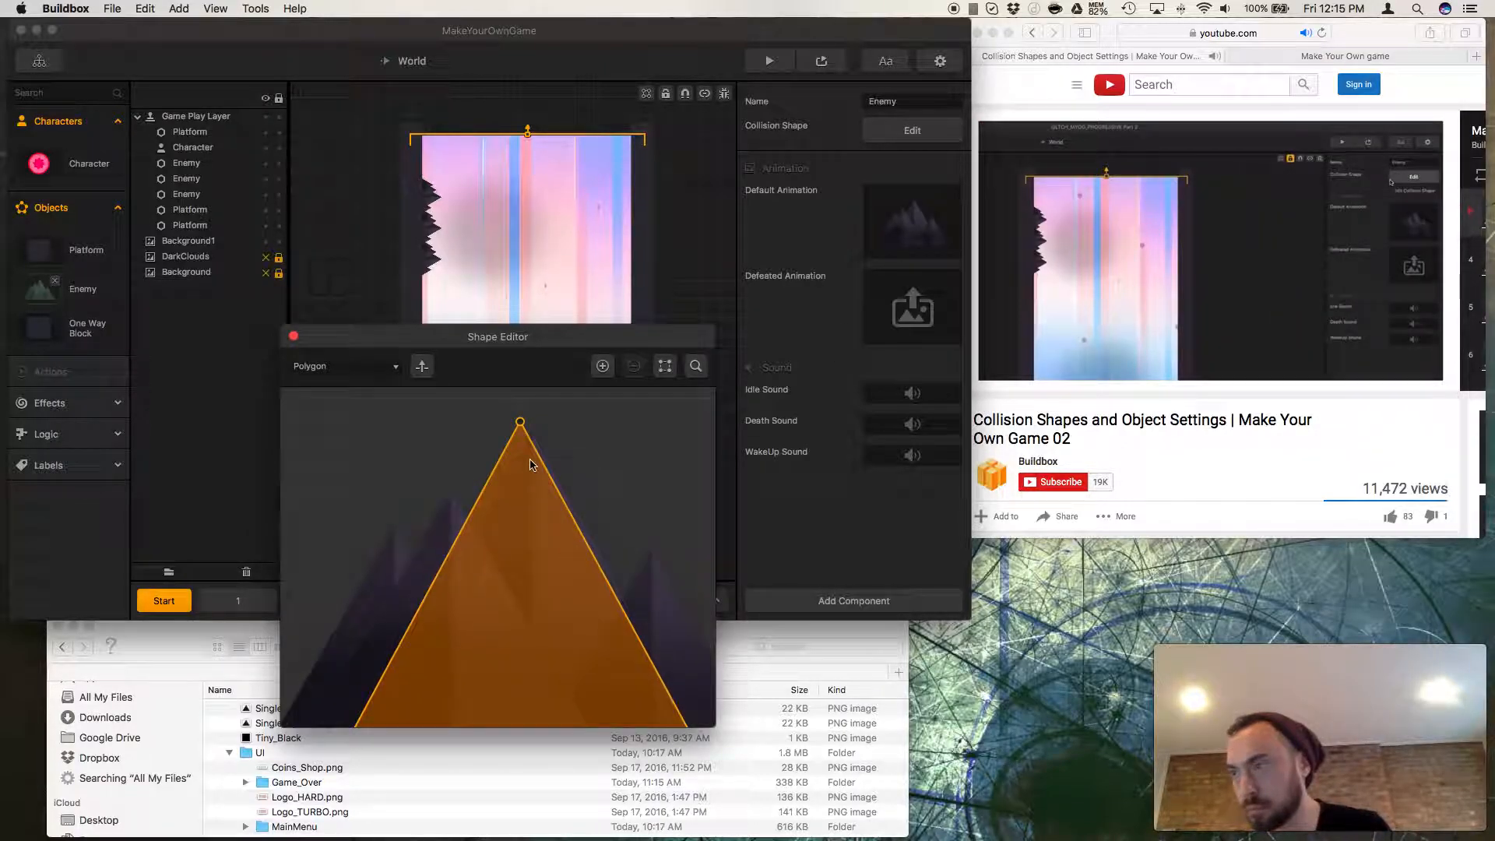
pyautogui.moveTo(520, 422); pyautogui.dragTo(534, 442)
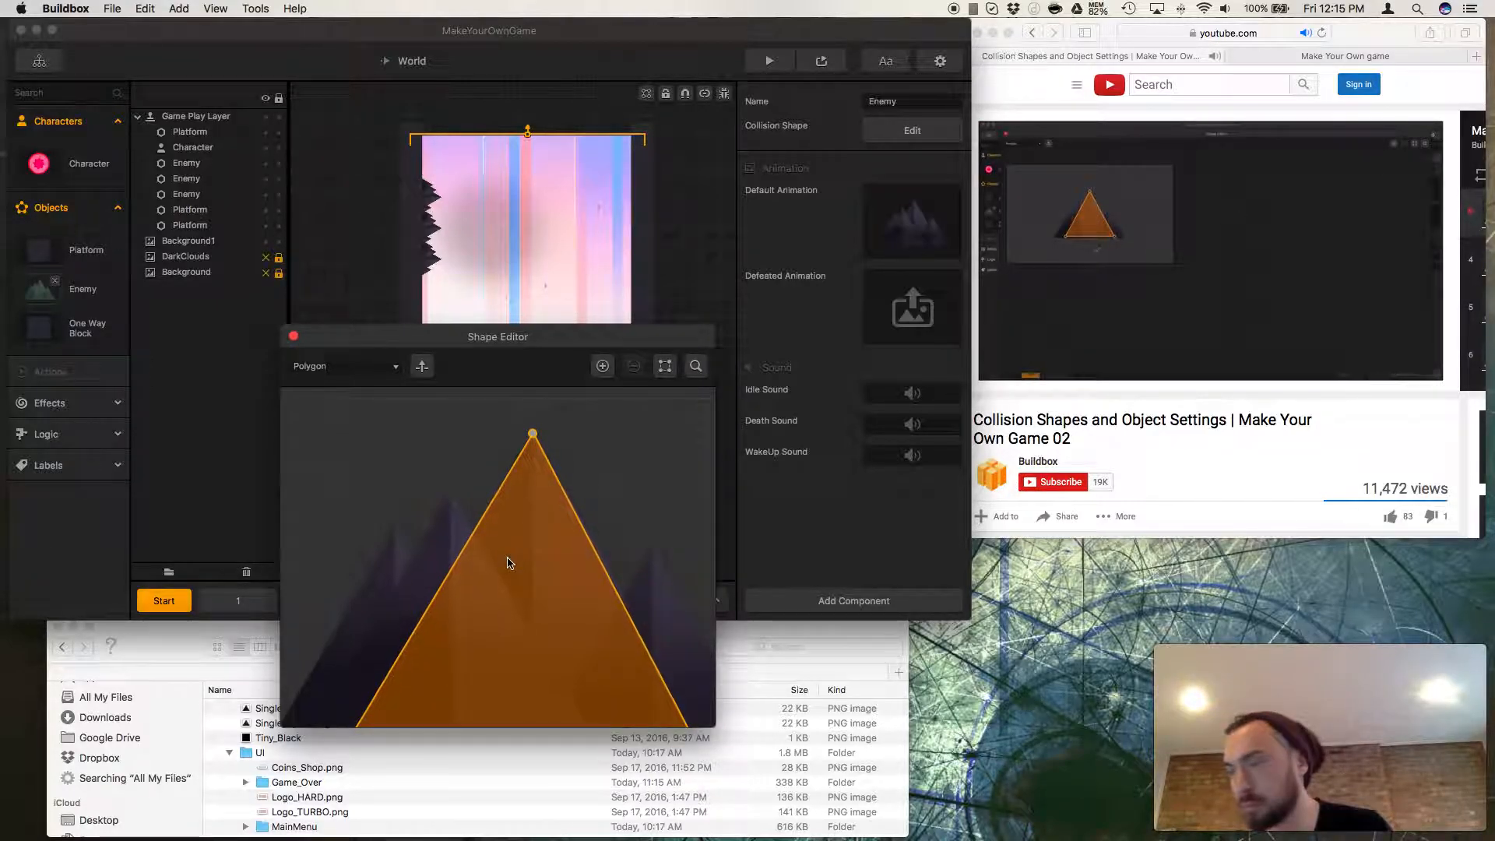
pyautogui.scroll(-3, 510, 560)
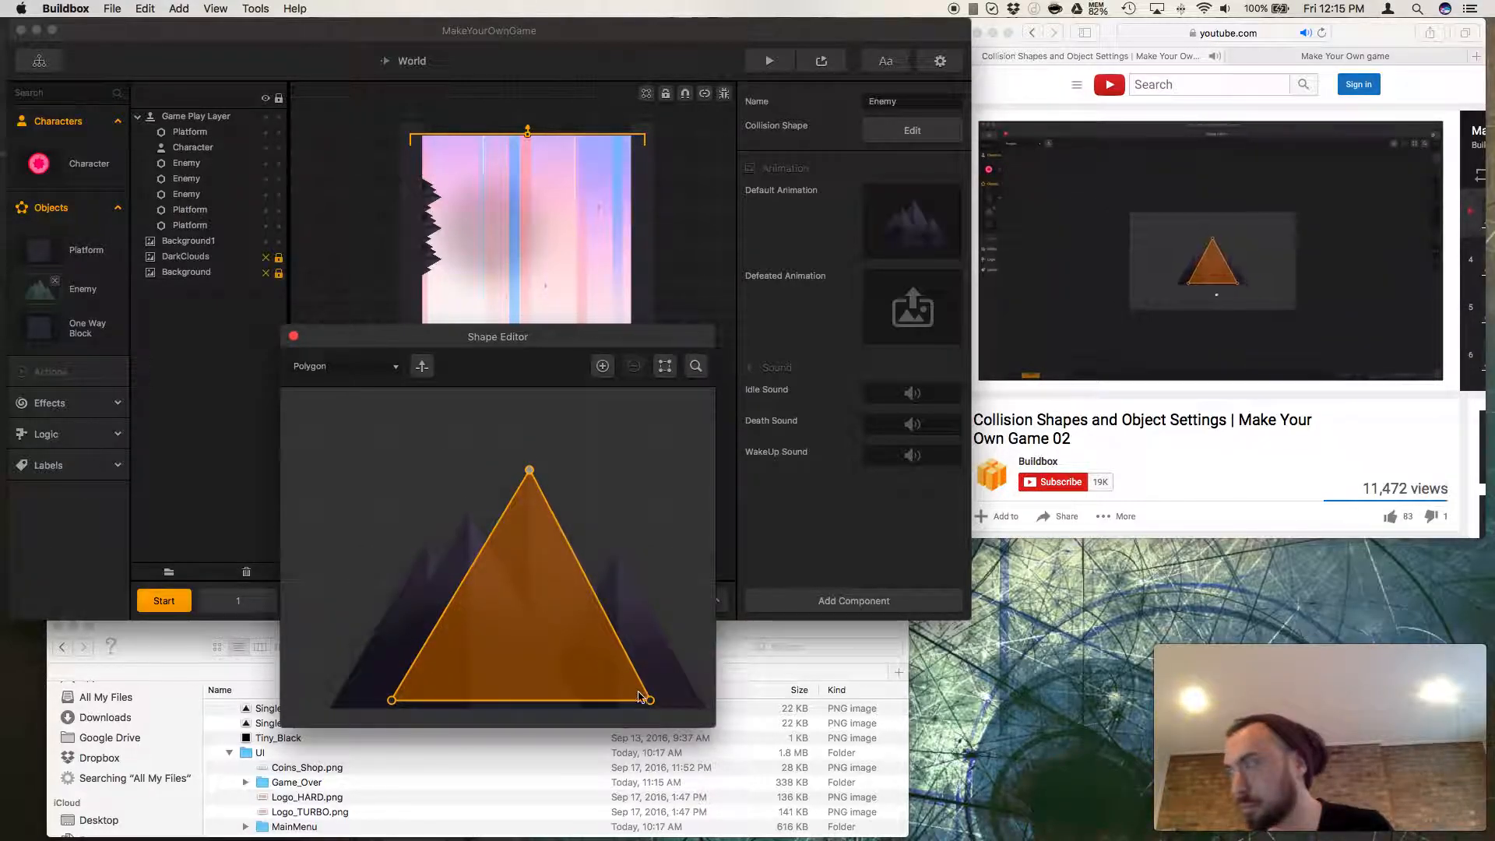
pyautogui.moveTo(651, 701); pyautogui.dragTo(655, 706)
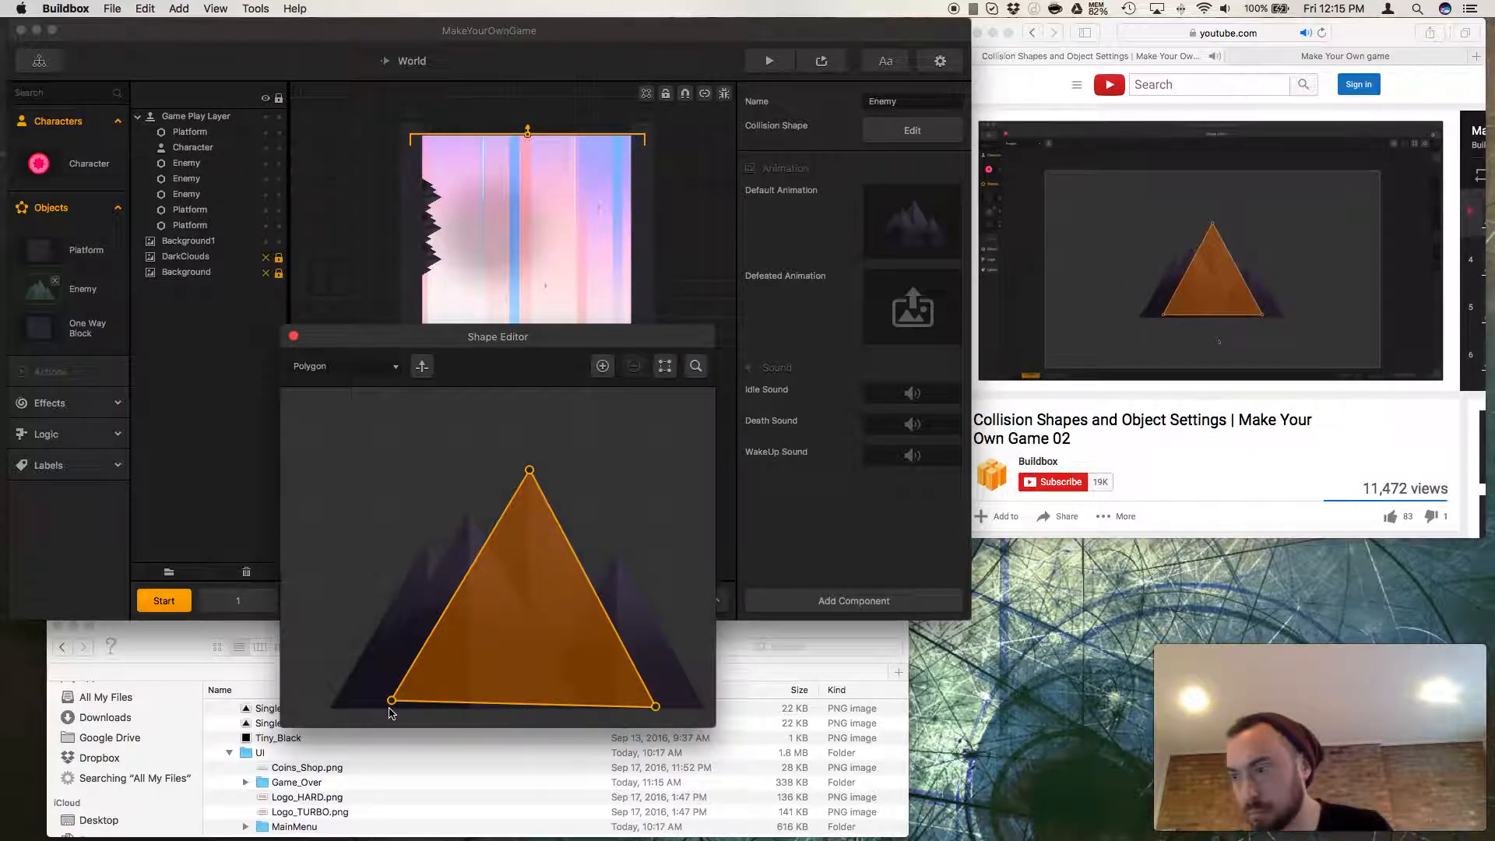
pyautogui.moveTo(390, 702); pyautogui.dragTo(390, 707)
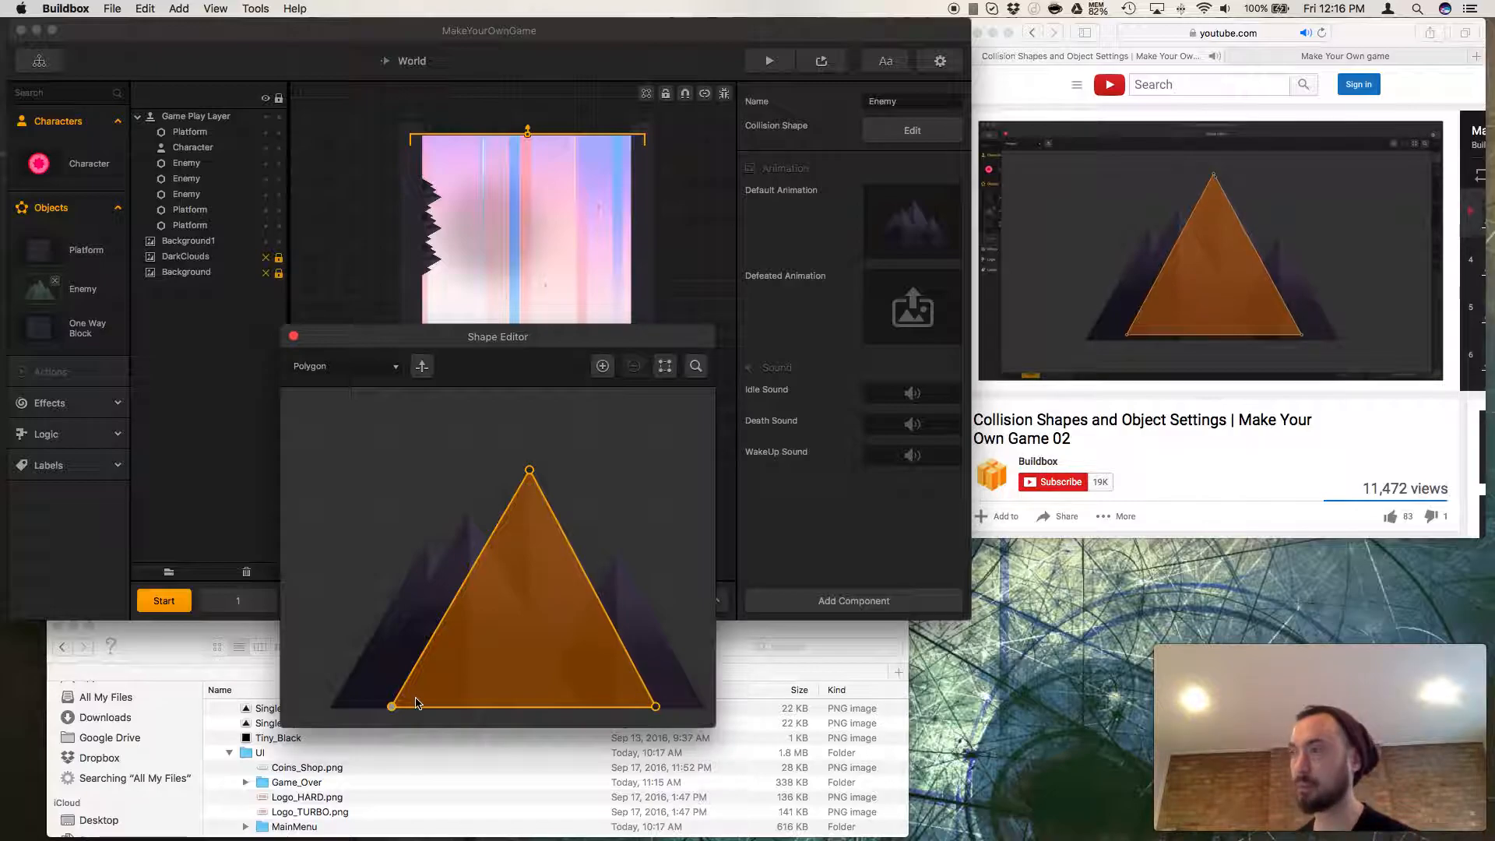
# Lower the apex of the Enemy collision triangle to just below the tip of the central peak.
pyautogui.scroll(6, 495, 517)
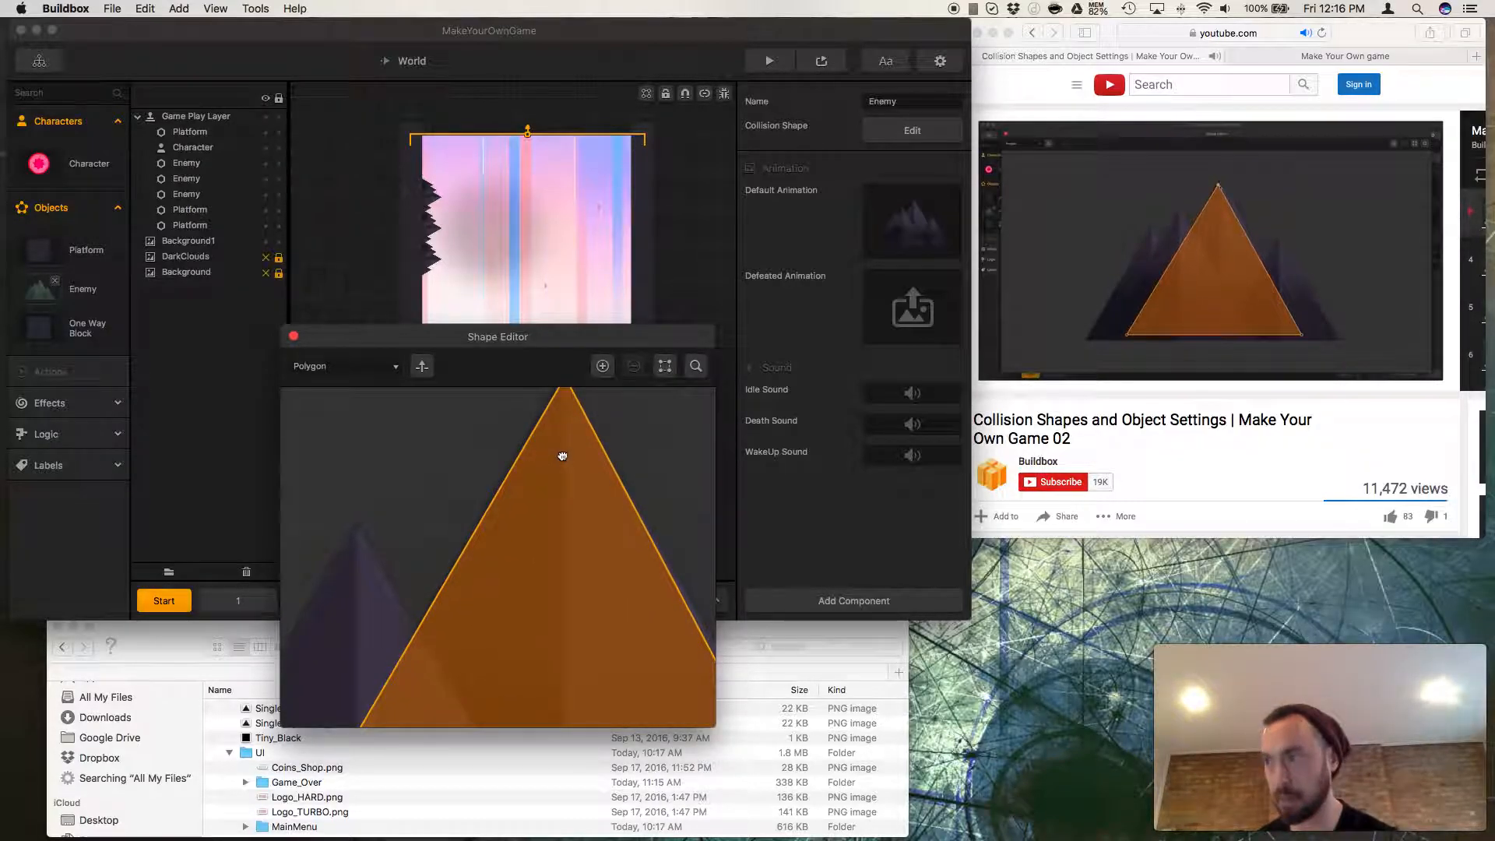
pyautogui.moveTo(557, 467); pyautogui.dragTo(531, 535)
pyautogui.moveTo(536, 464); pyautogui.dragTo(533, 489)
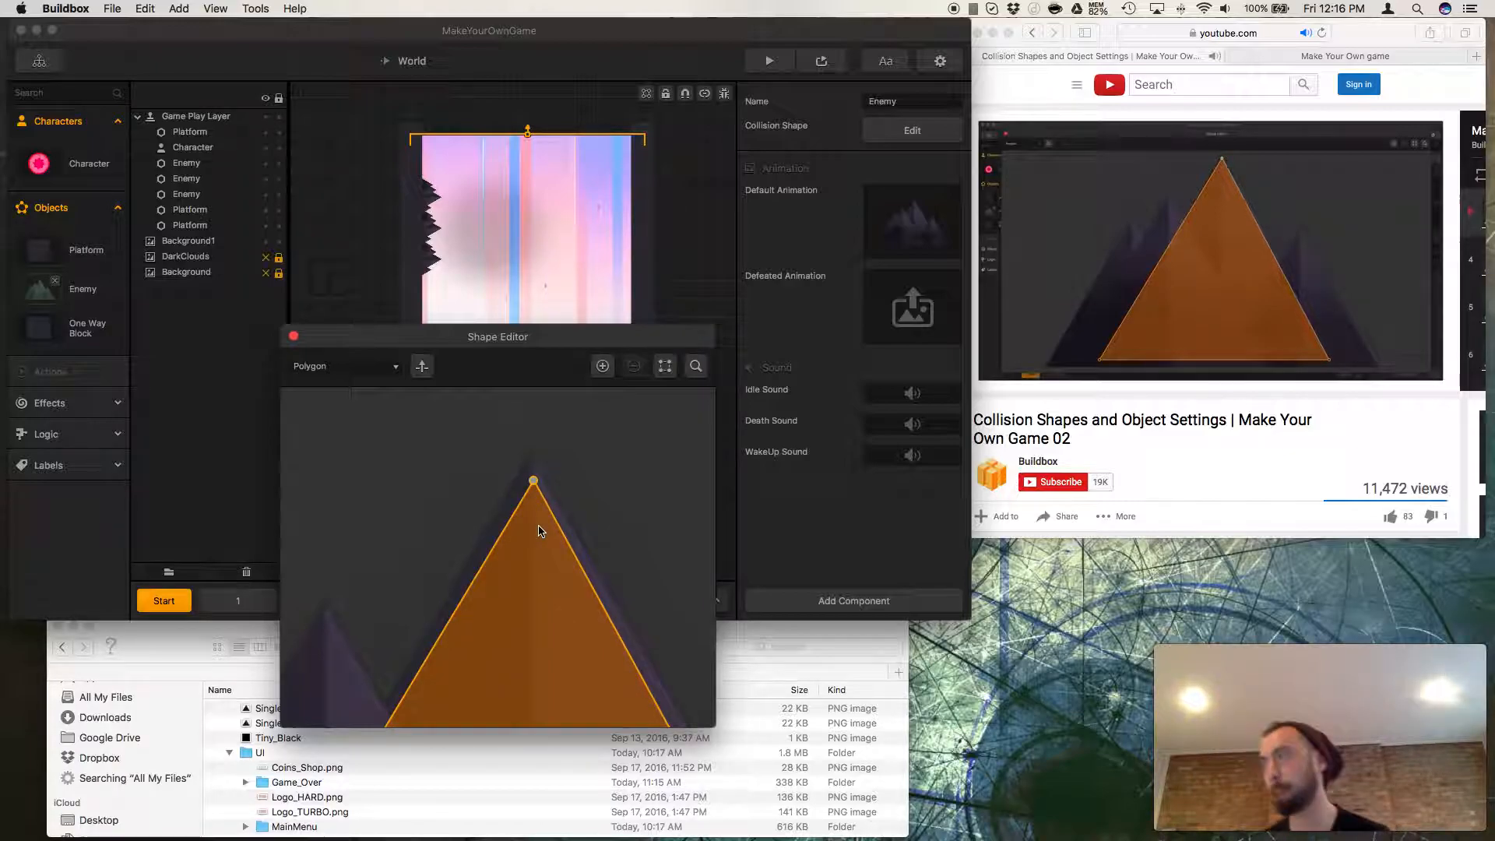
# Widen the Enemy collision triangle by moving its two base corners out to the left and right feet of the mountain artwork.
pyautogui.scroll(-5, 459, 544)
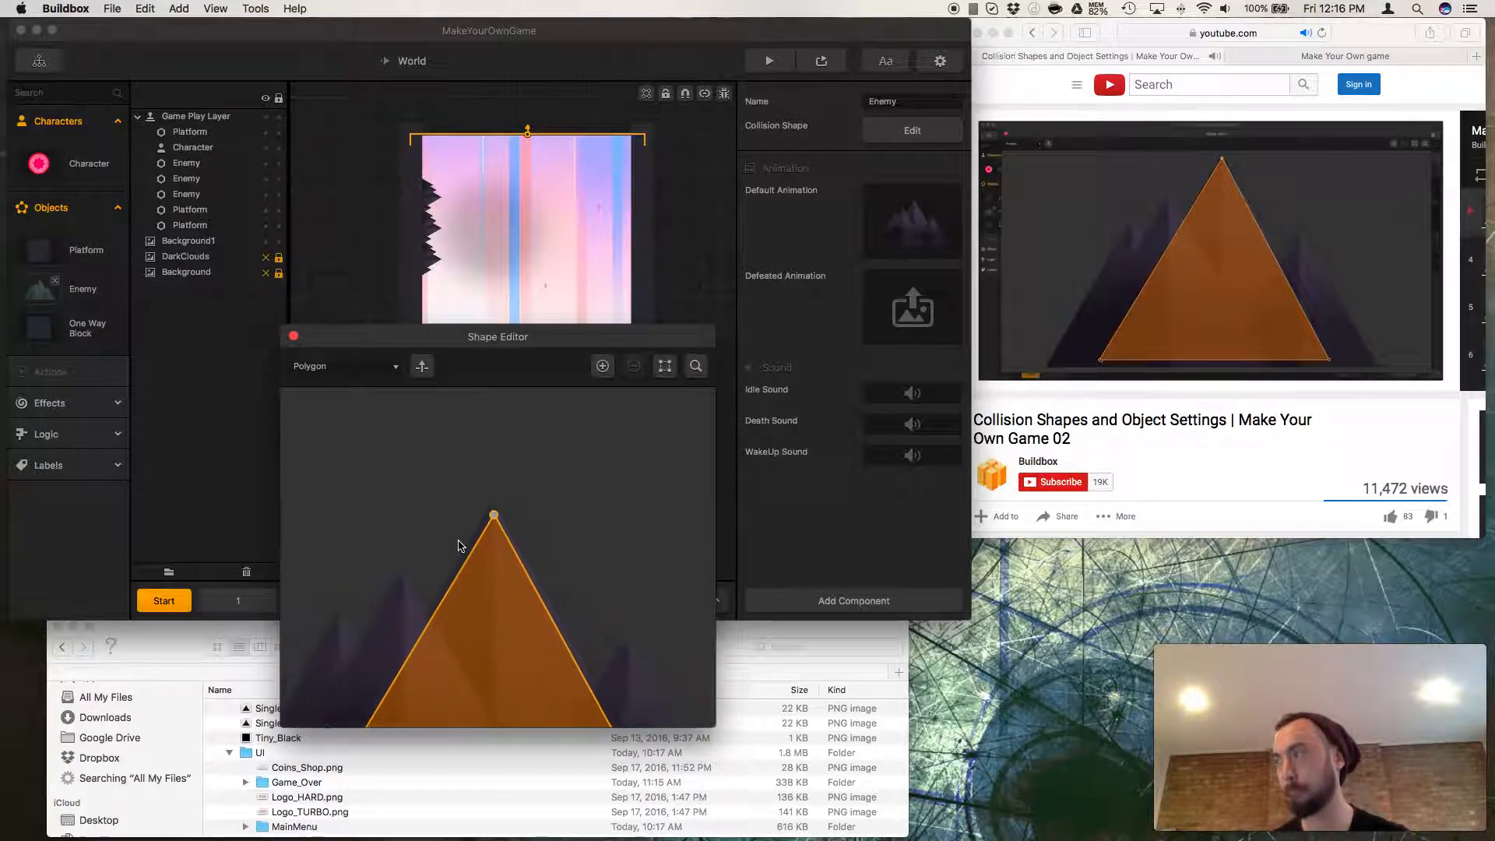
pyautogui.scroll(5, 433, 568)
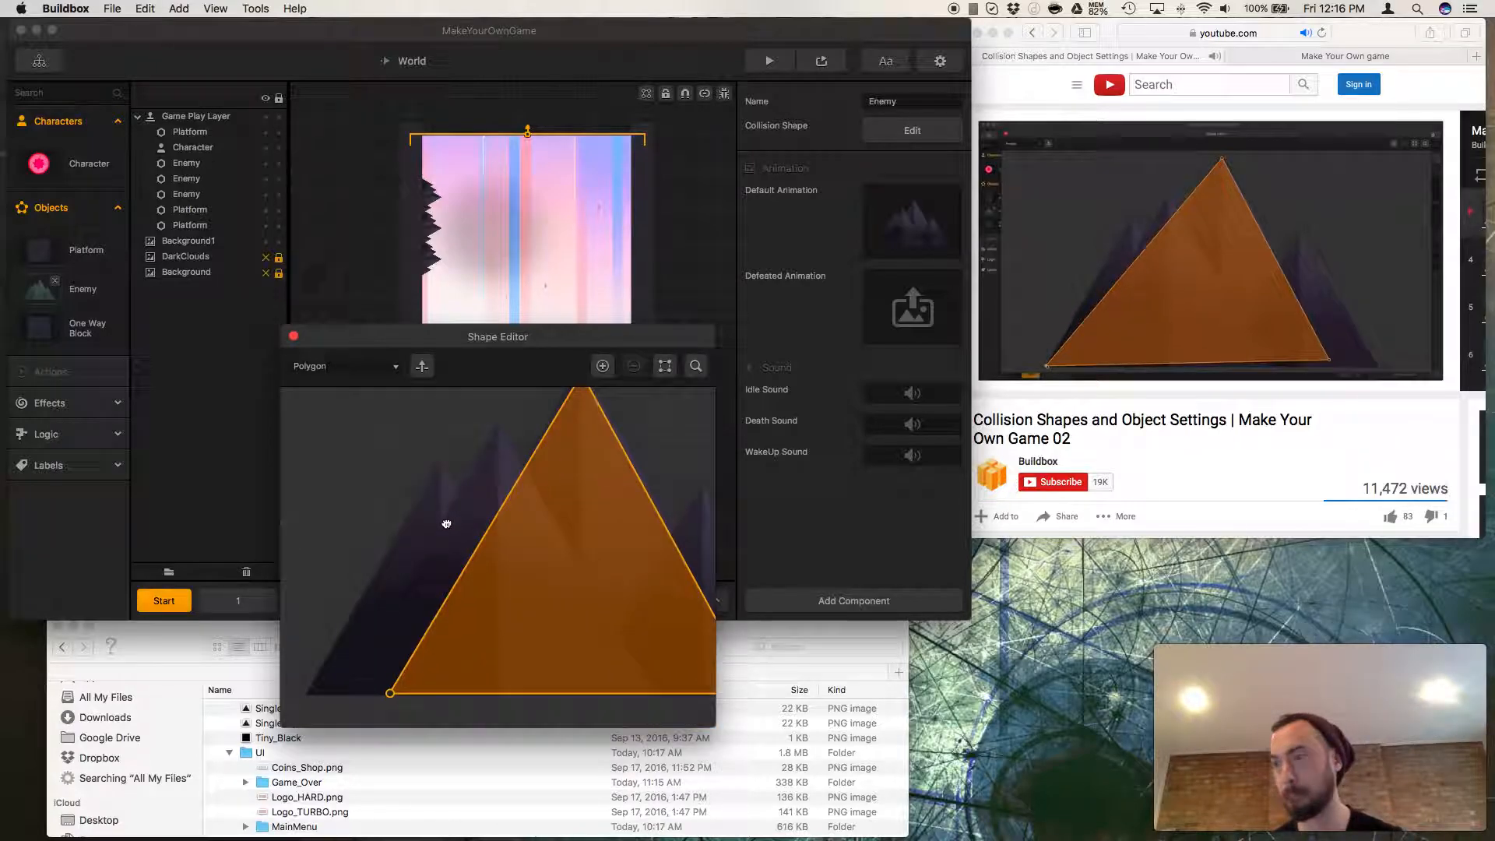
pyautogui.scroll(5, 354, 693)
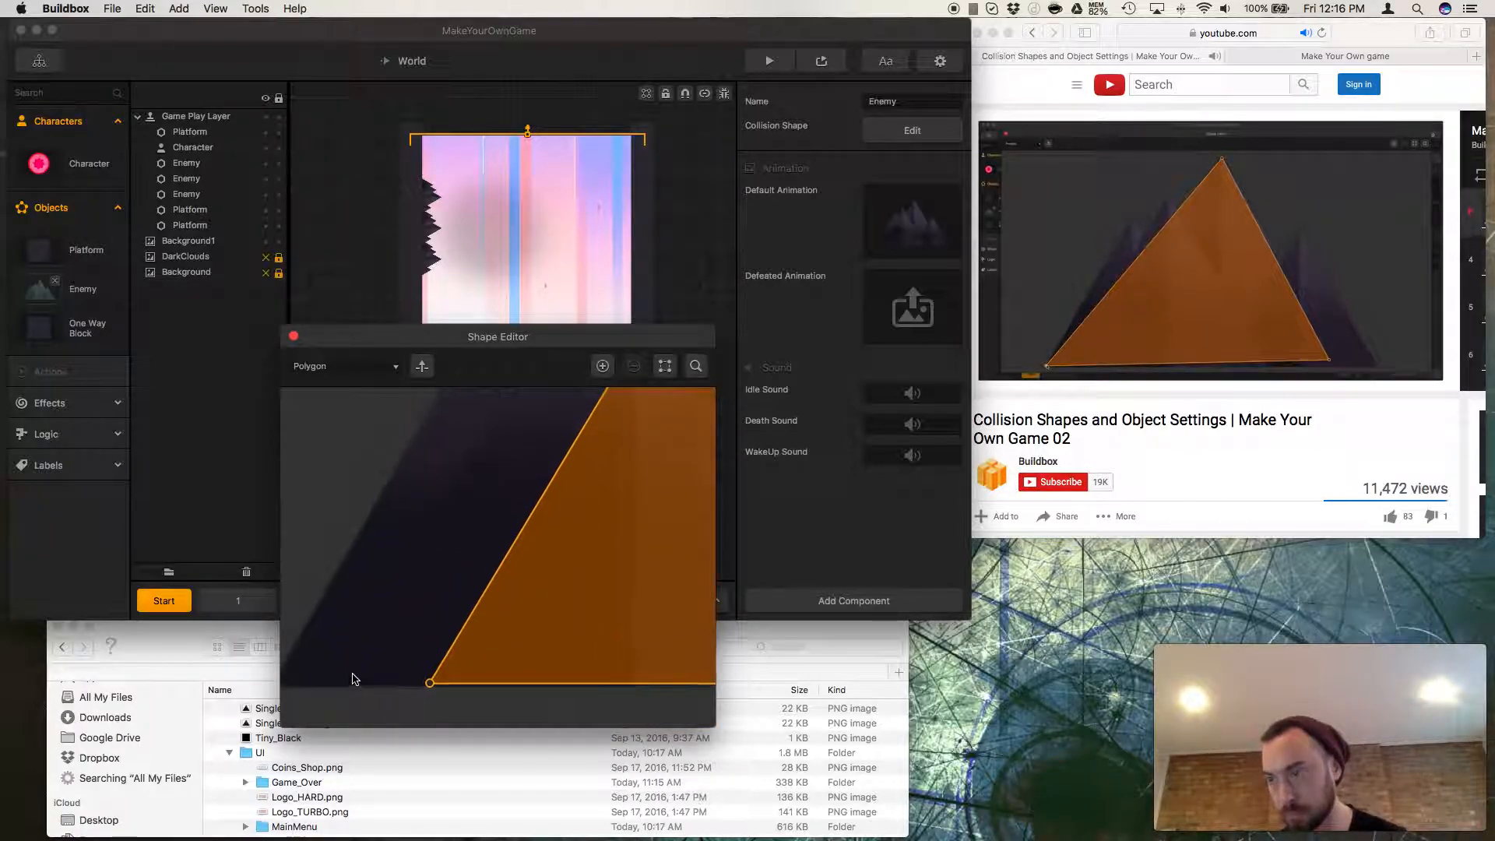
pyautogui.moveTo(514, 670); pyautogui.dragTo(357, 674)
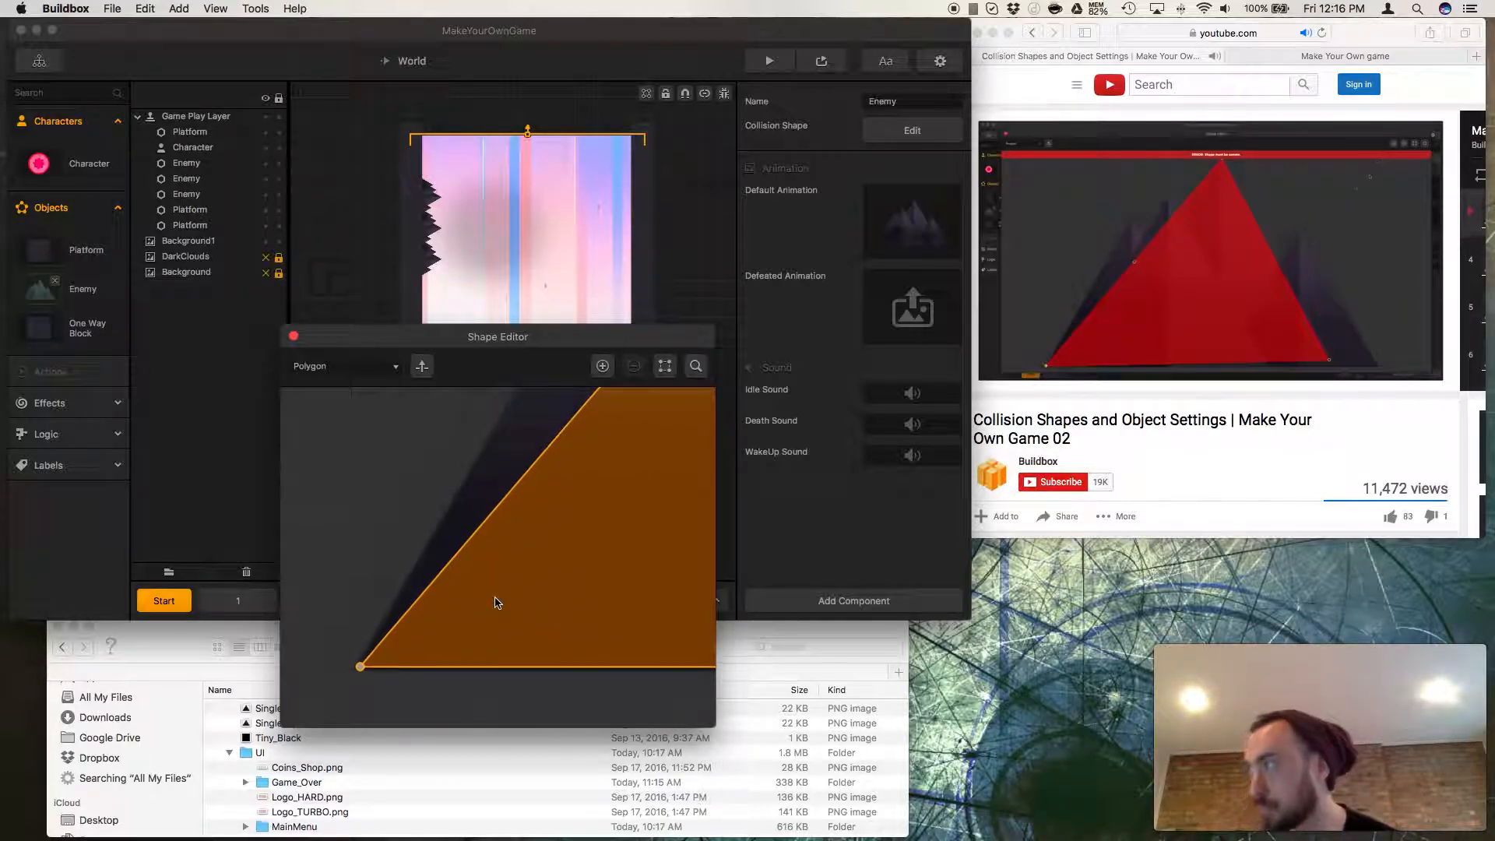
pyautogui.scroll(-2, 494, 600)
pyautogui.hscroll(5, 571, 572)
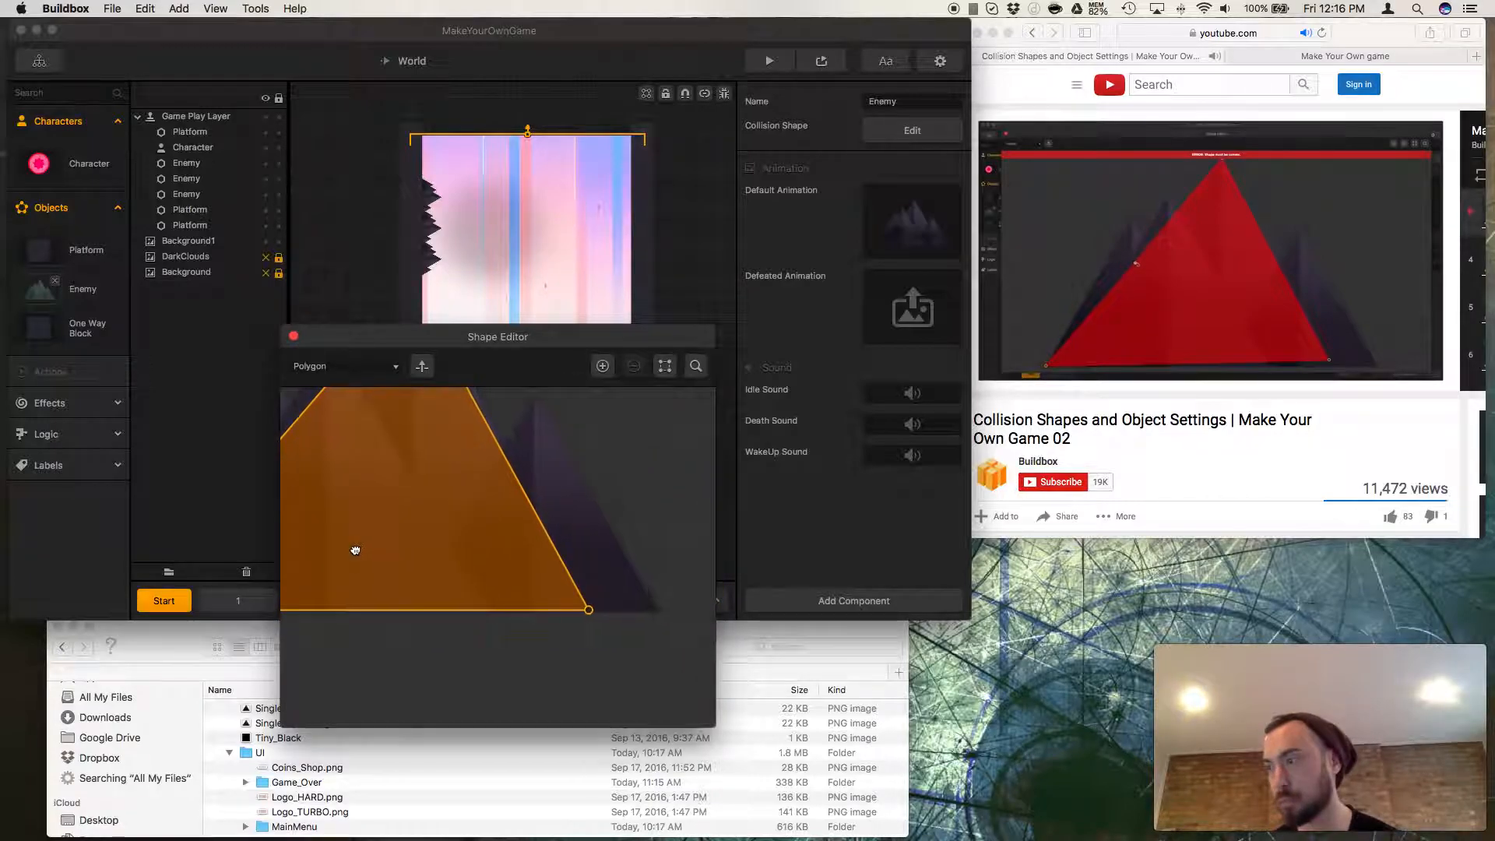
pyautogui.hscroll(2, 657, 591)
pyautogui.moveTo(522, 632); pyautogui.dragTo(655, 636)
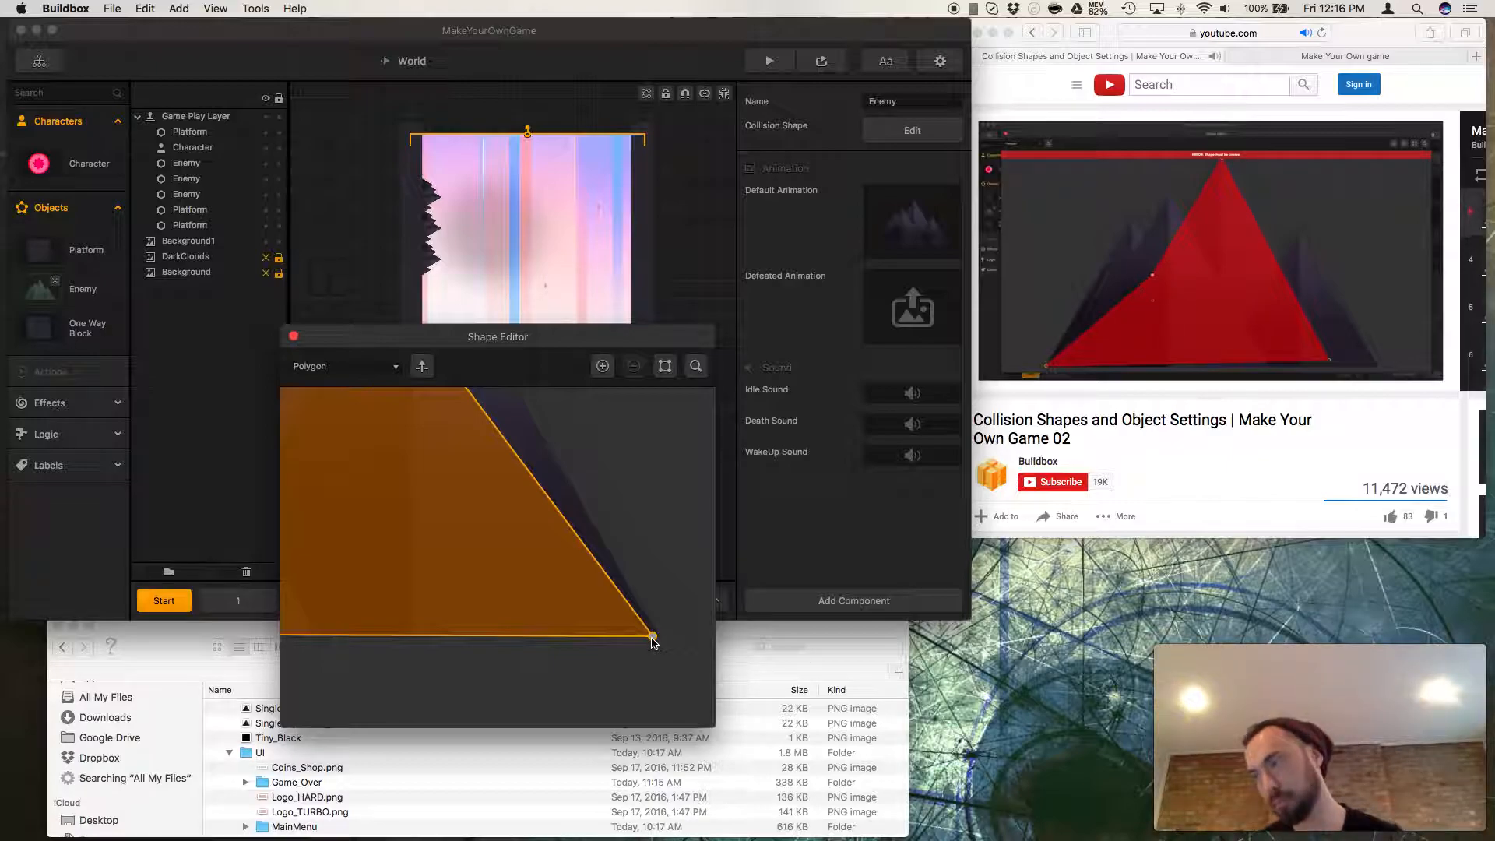
# Add a point to the Enemy polygon, use it as the left foot, and raise the former corner to the left peak as a shoulder.
pyautogui.scroll(-5, 385, 527)
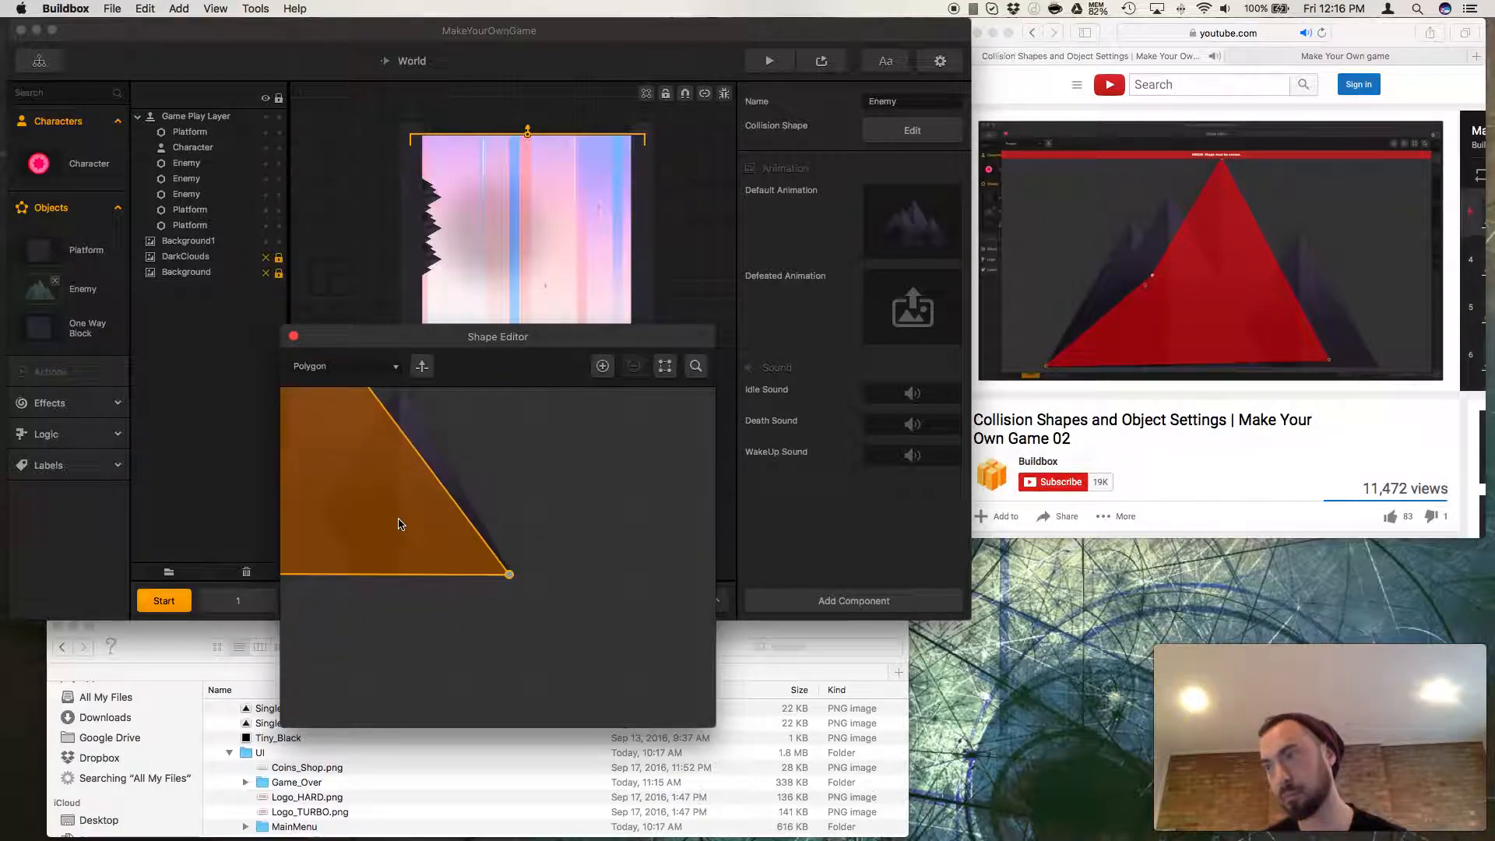
pyautogui.moveTo(365, 489); pyautogui.dragTo(551, 619)
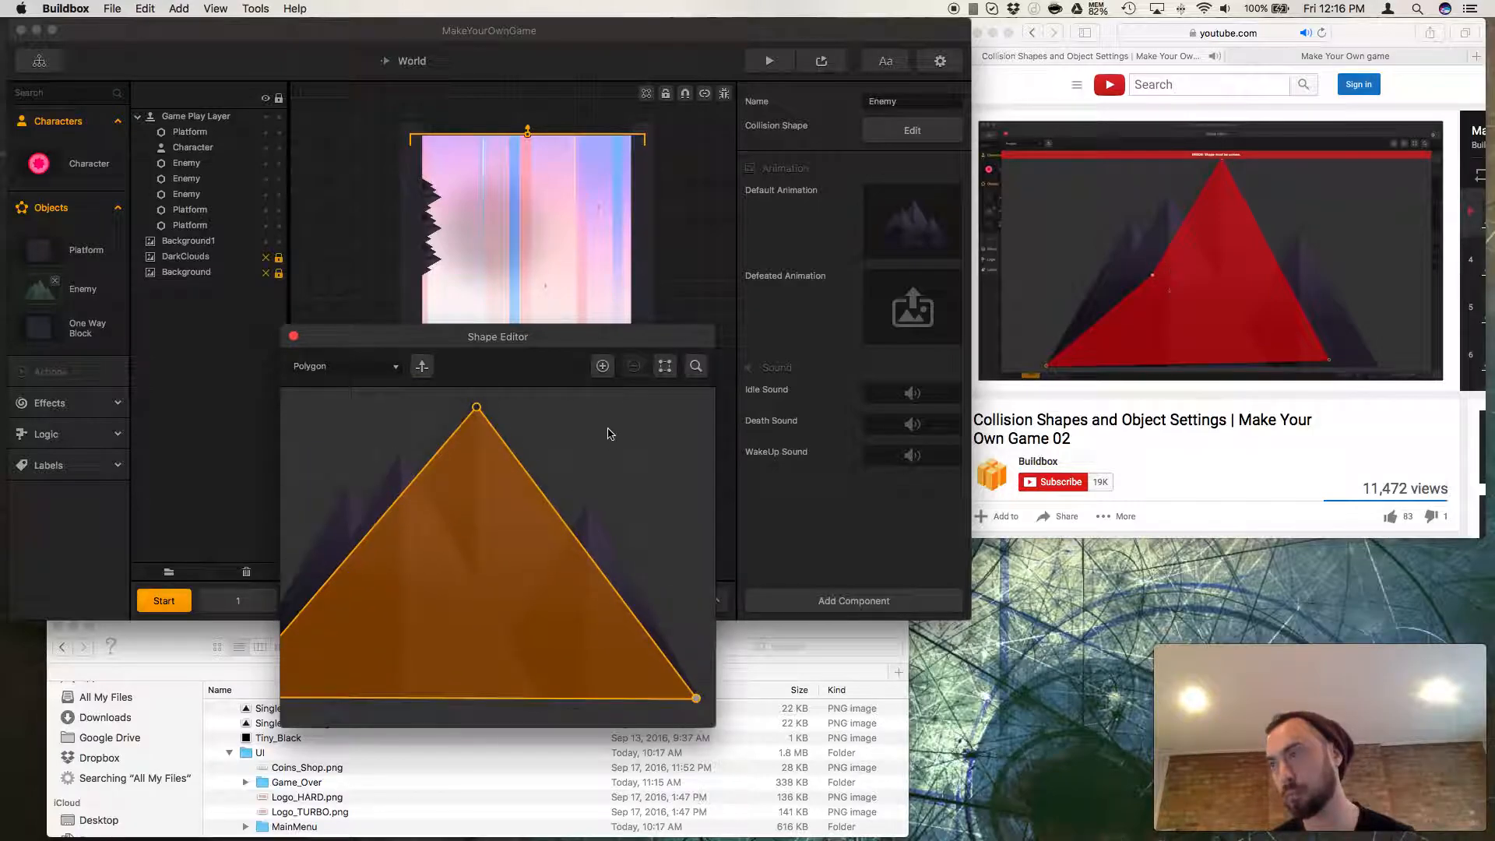
pyautogui.click(603, 366)
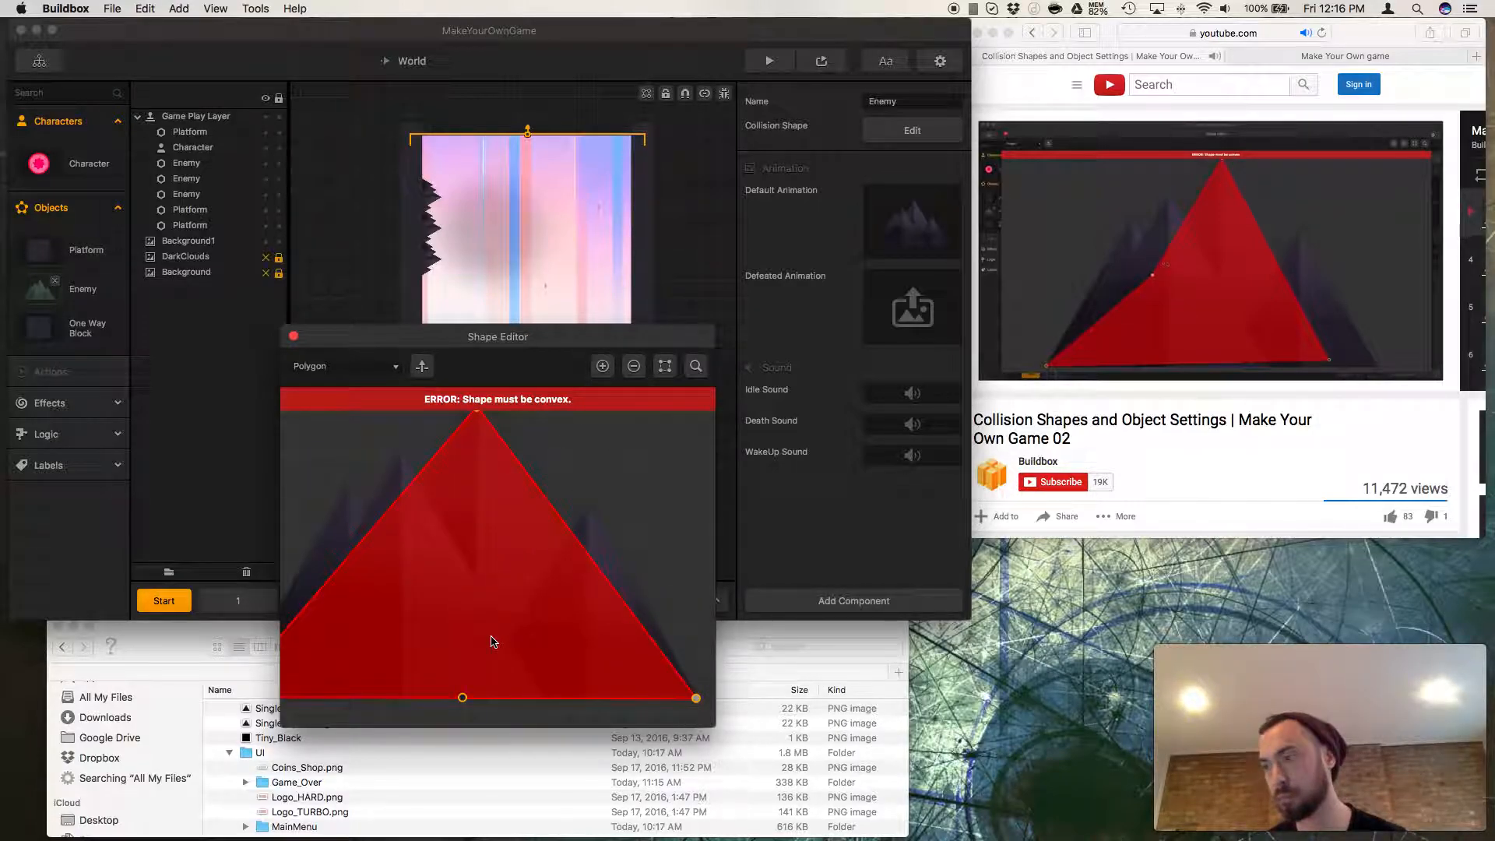
pyautogui.scroll(4, 467, 654)
pyautogui.scroll(-4, 467, 639)
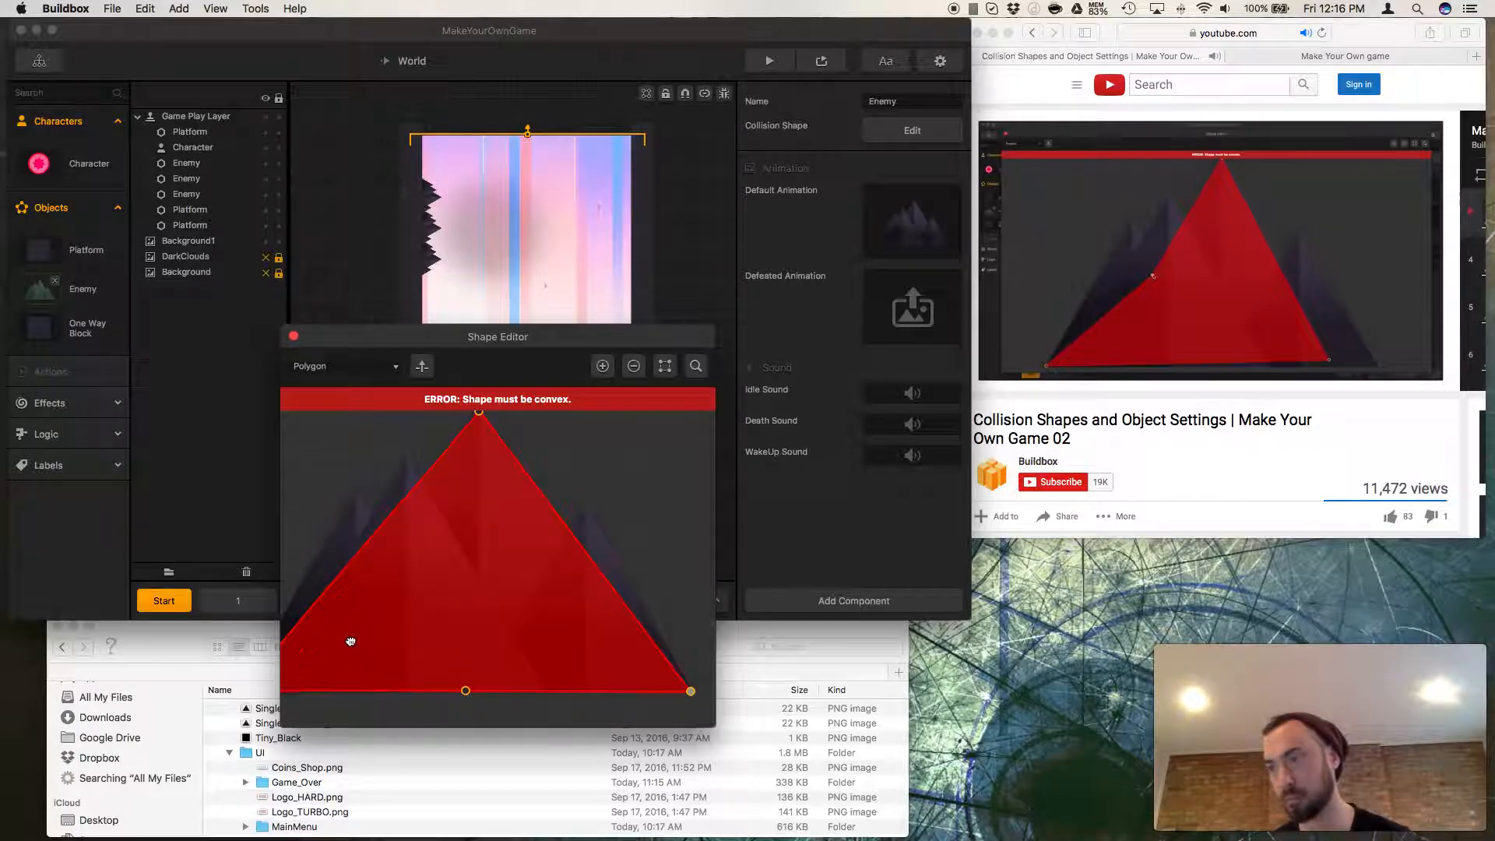
pyautogui.moveTo(347, 641); pyautogui.dragTo(454, 587)
pyautogui.moveTo(360, 632); pyautogui.dragTo(487, 482)
pyautogui.moveTo(577, 635); pyautogui.dragTo(352, 639)
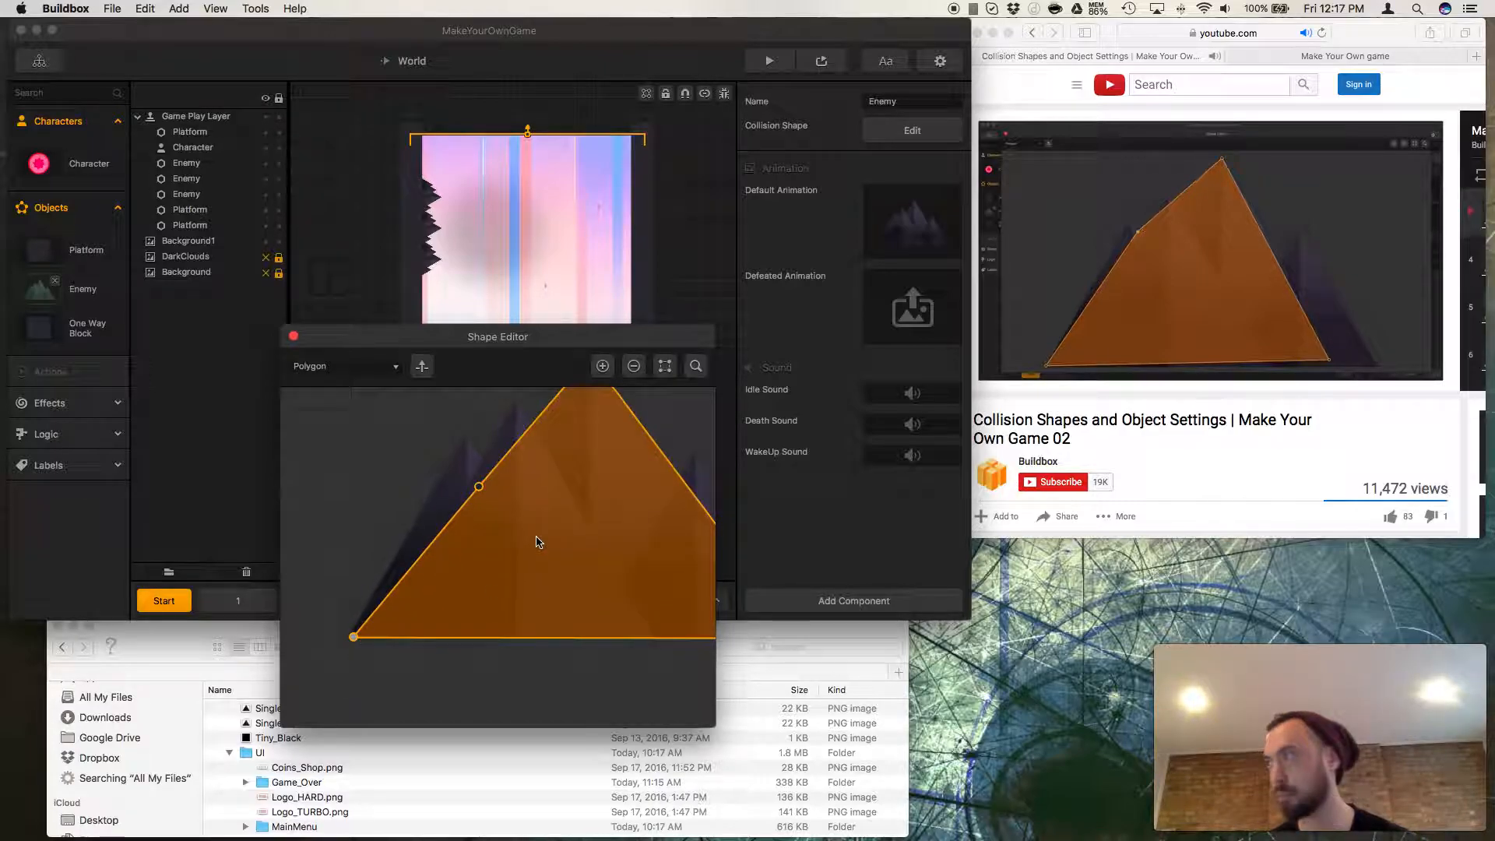
pyautogui.scroll(2, 536, 542)
pyautogui.moveTo(468, 477); pyautogui.dragTo(455, 433)
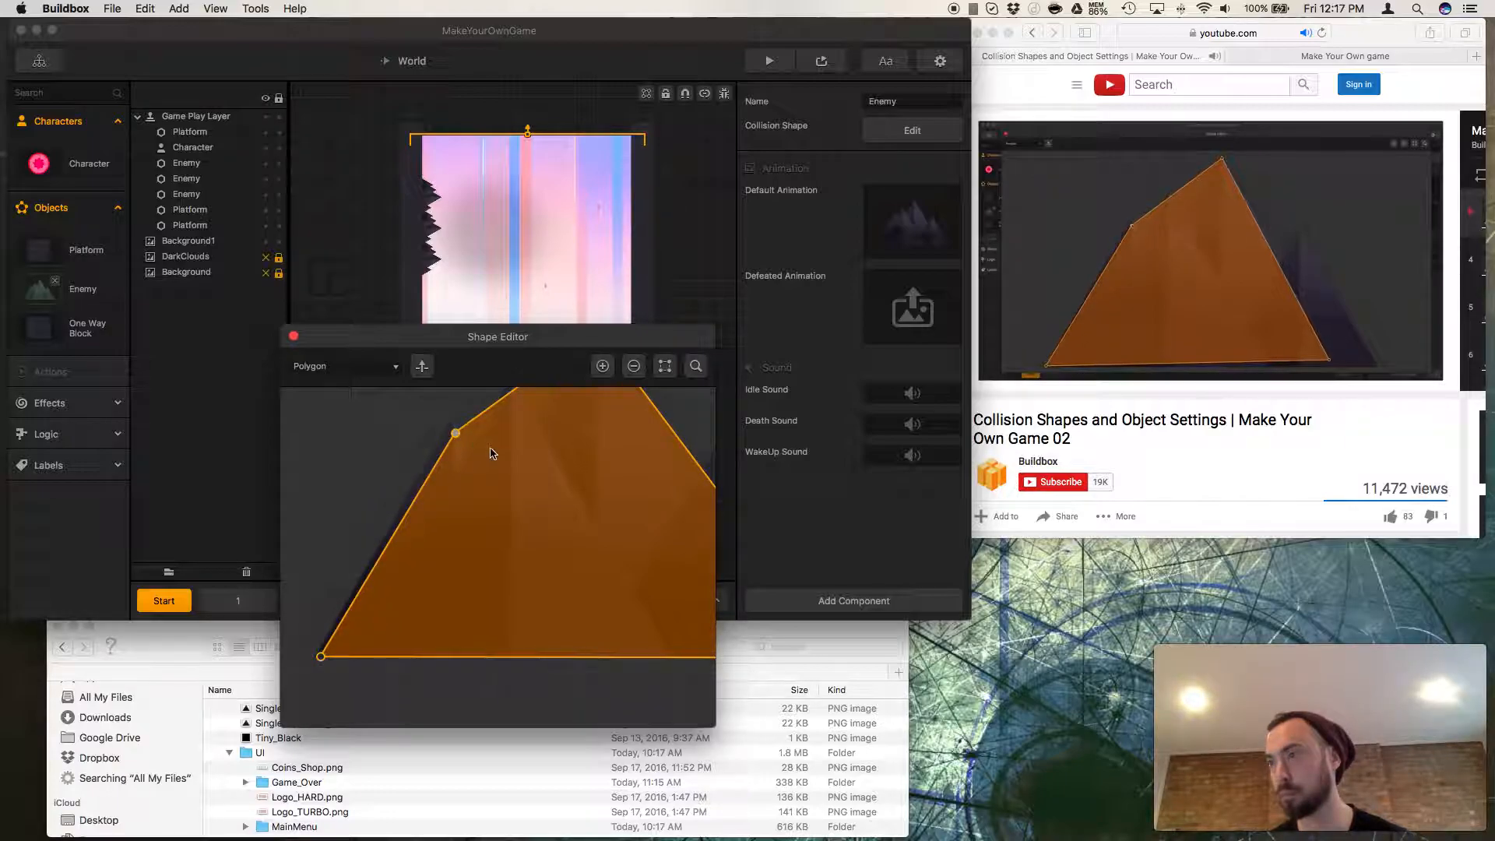
# Add another point to the Enemy polygon, forming a shoulder at the right peak and keeping an apex just below the central tip.
pyautogui.scroll(-2, 490, 453)
pyautogui.scroll(-2, 525, 478)
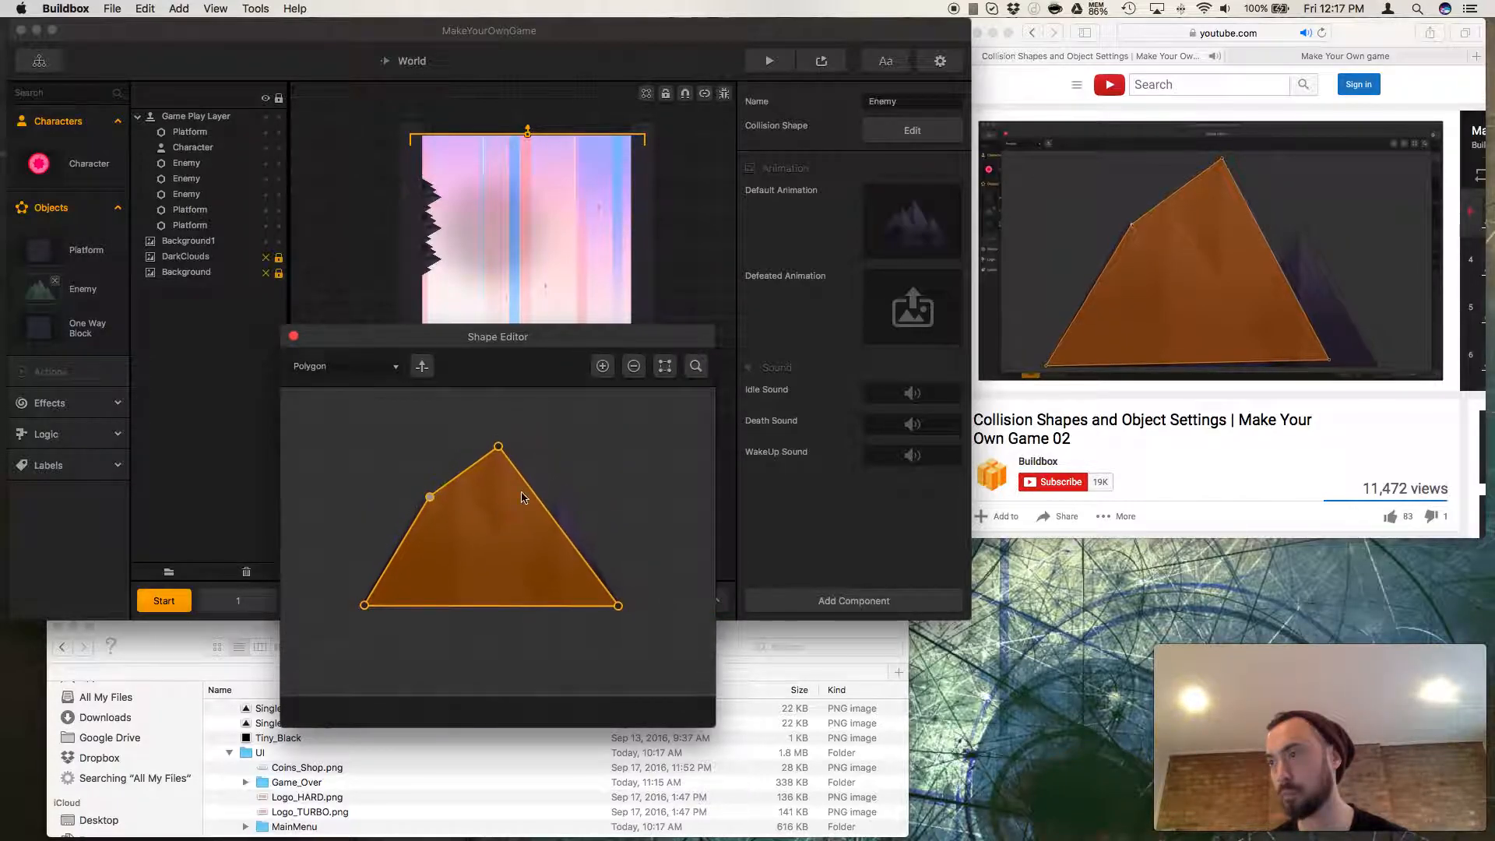
pyautogui.click(602, 366)
pyautogui.moveTo(498, 449); pyautogui.dragTo(558, 507)
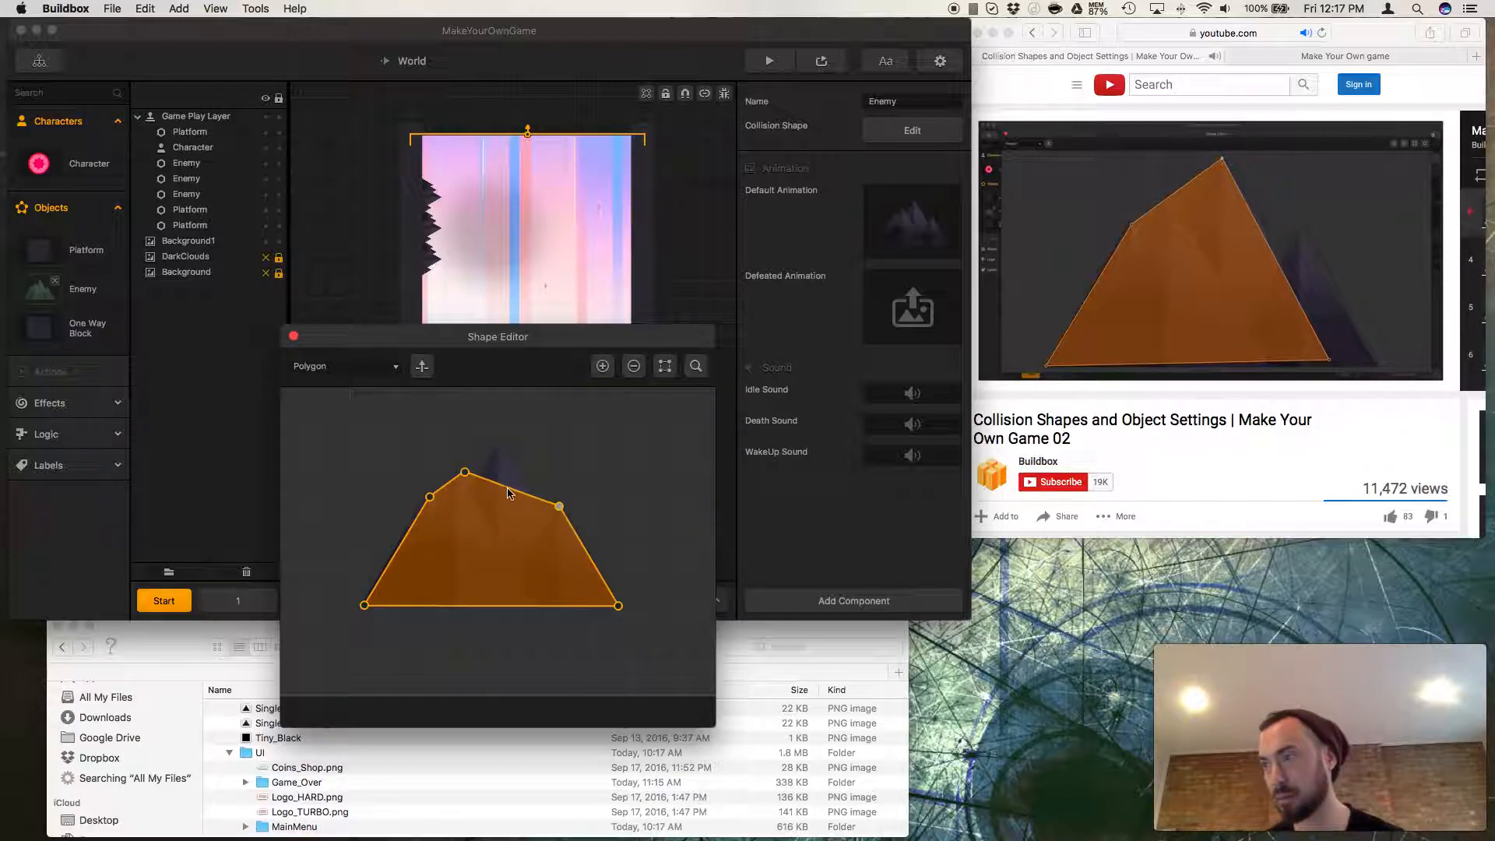
pyautogui.moveTo(464, 476); pyautogui.dragTo(501, 453)
pyautogui.scroll(5, 501, 455)
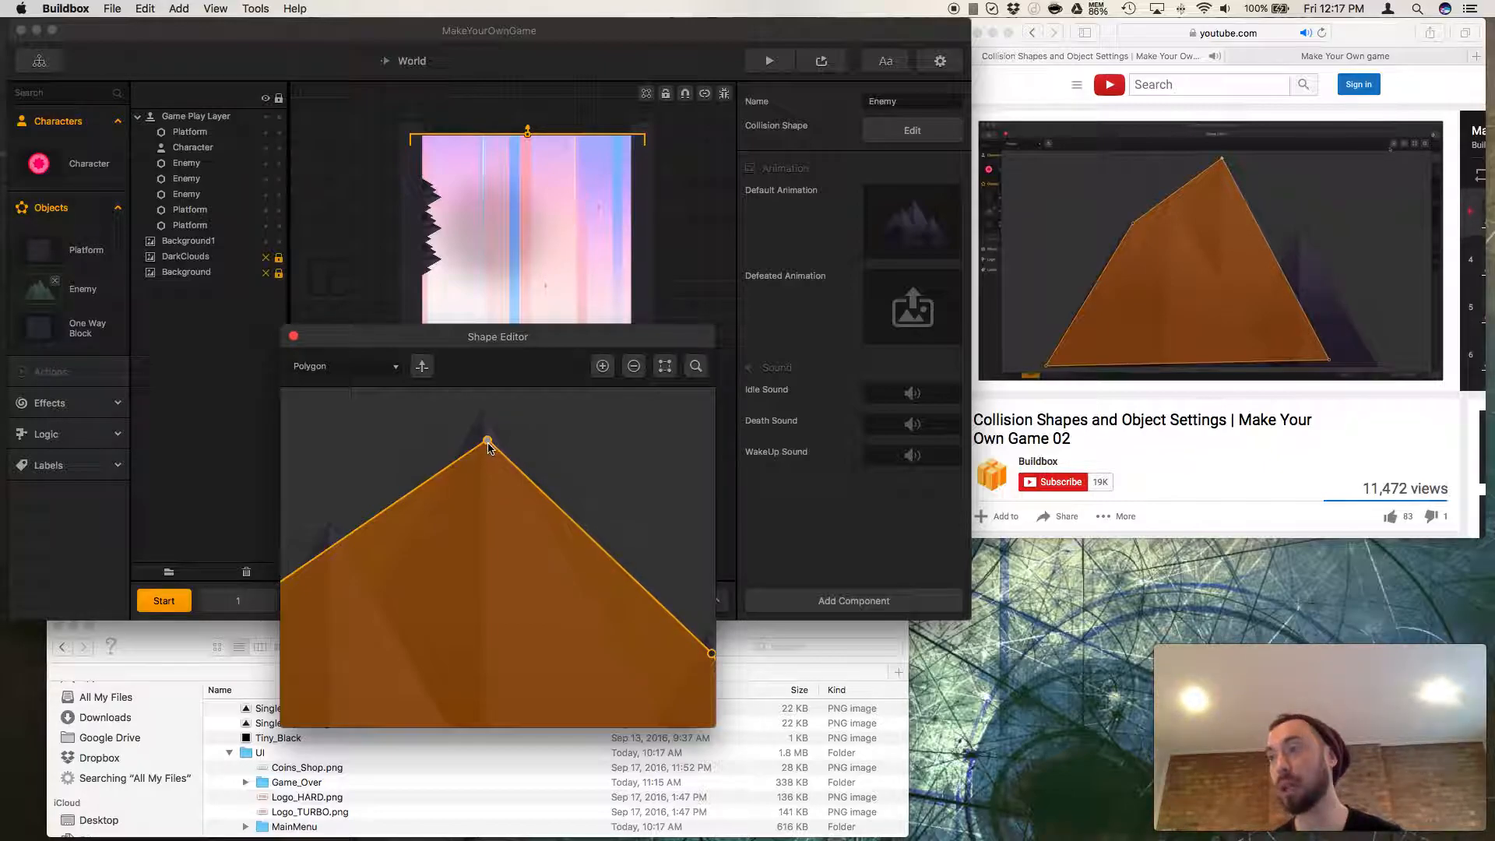
pyautogui.scroll(-5, 526, 448)
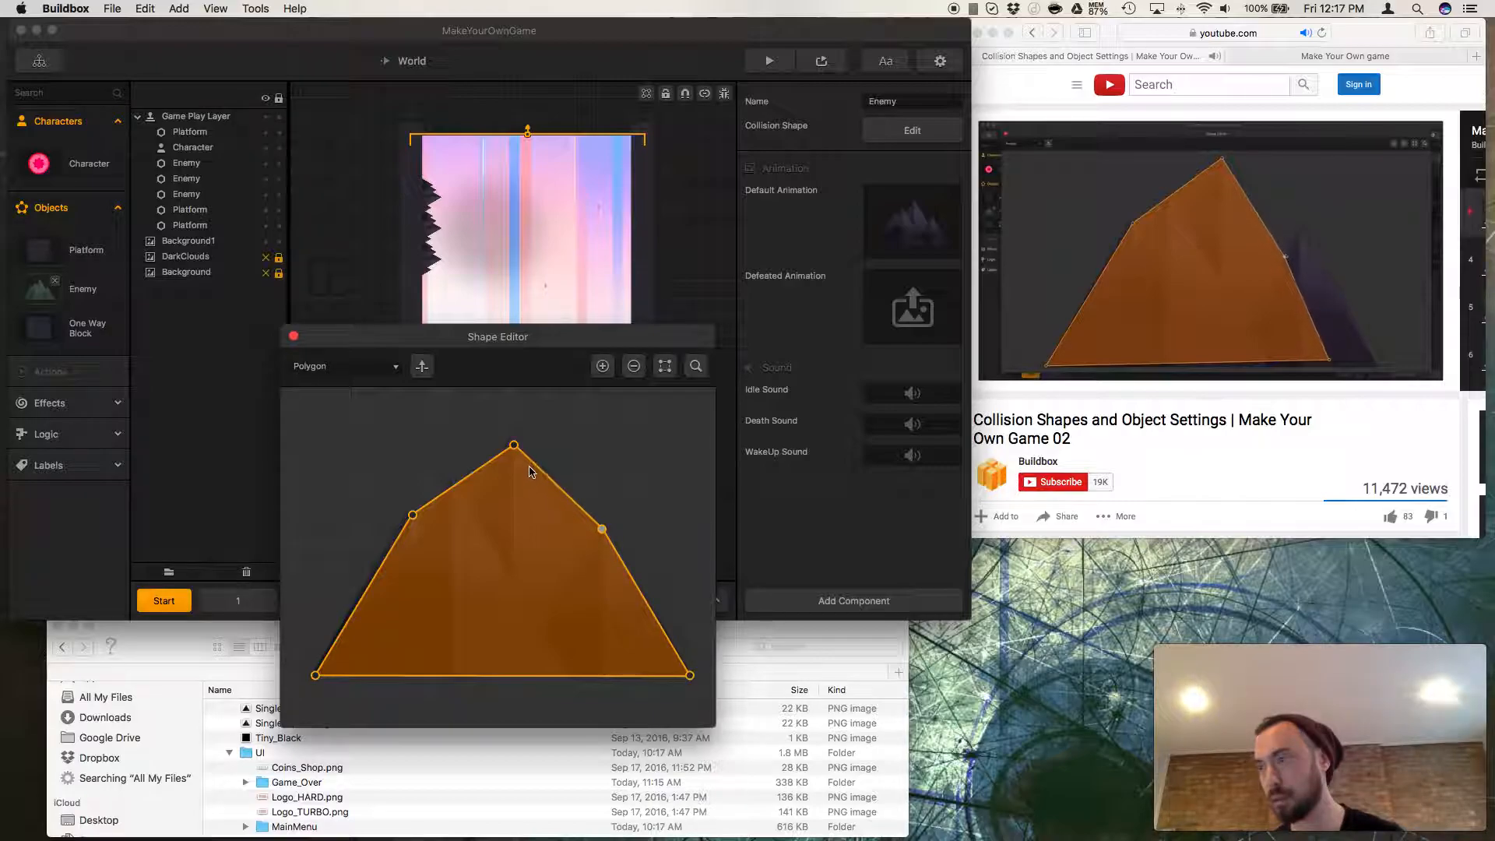
# Add a point on the polygon's right slope, delete the existing right shoulder point and move the new one to its place.
pyautogui.click(602, 366)
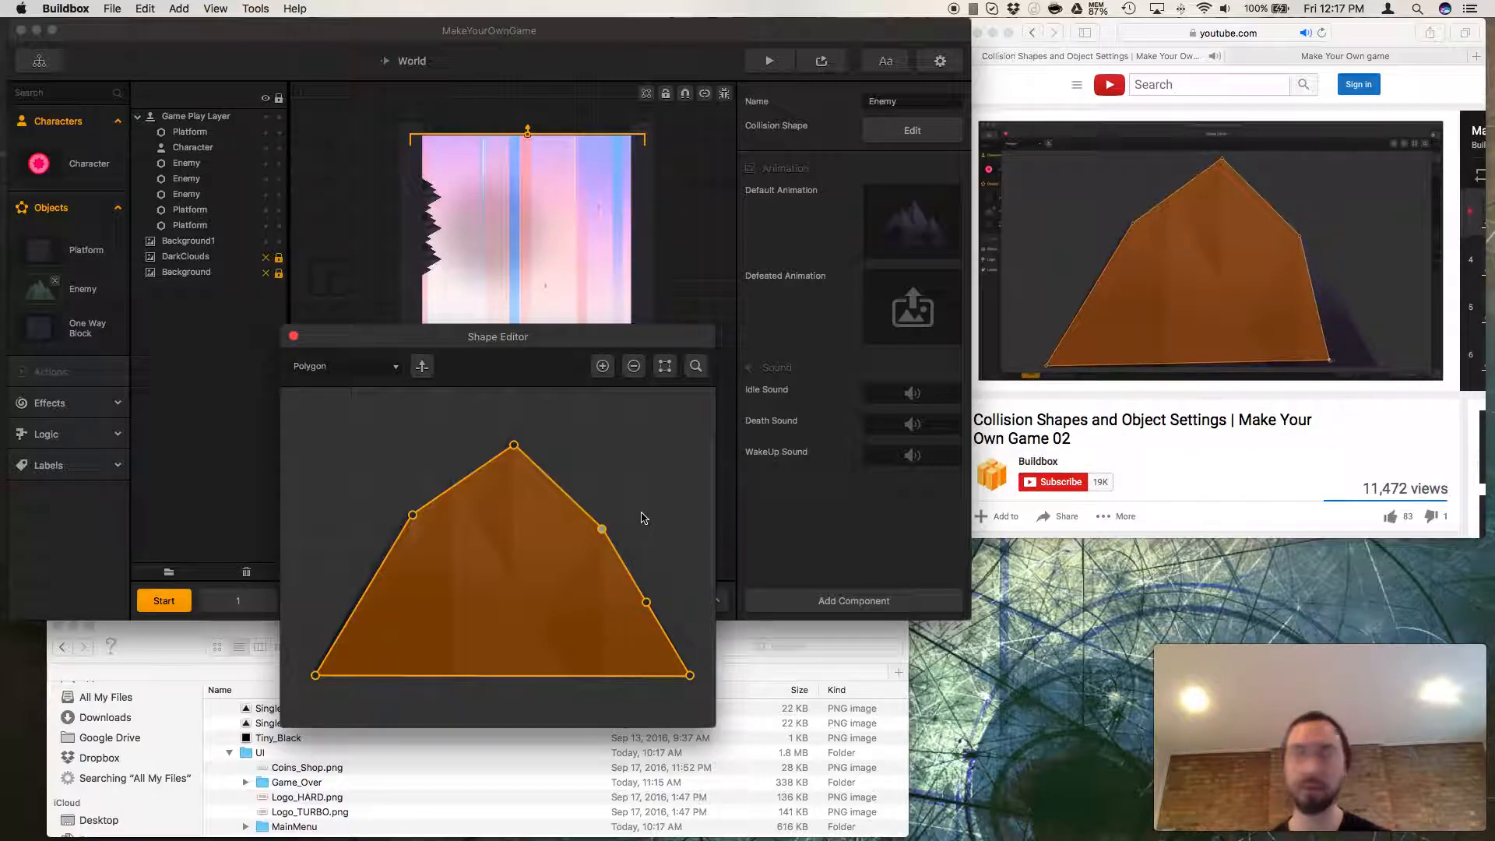
pyautogui.click(634, 366)
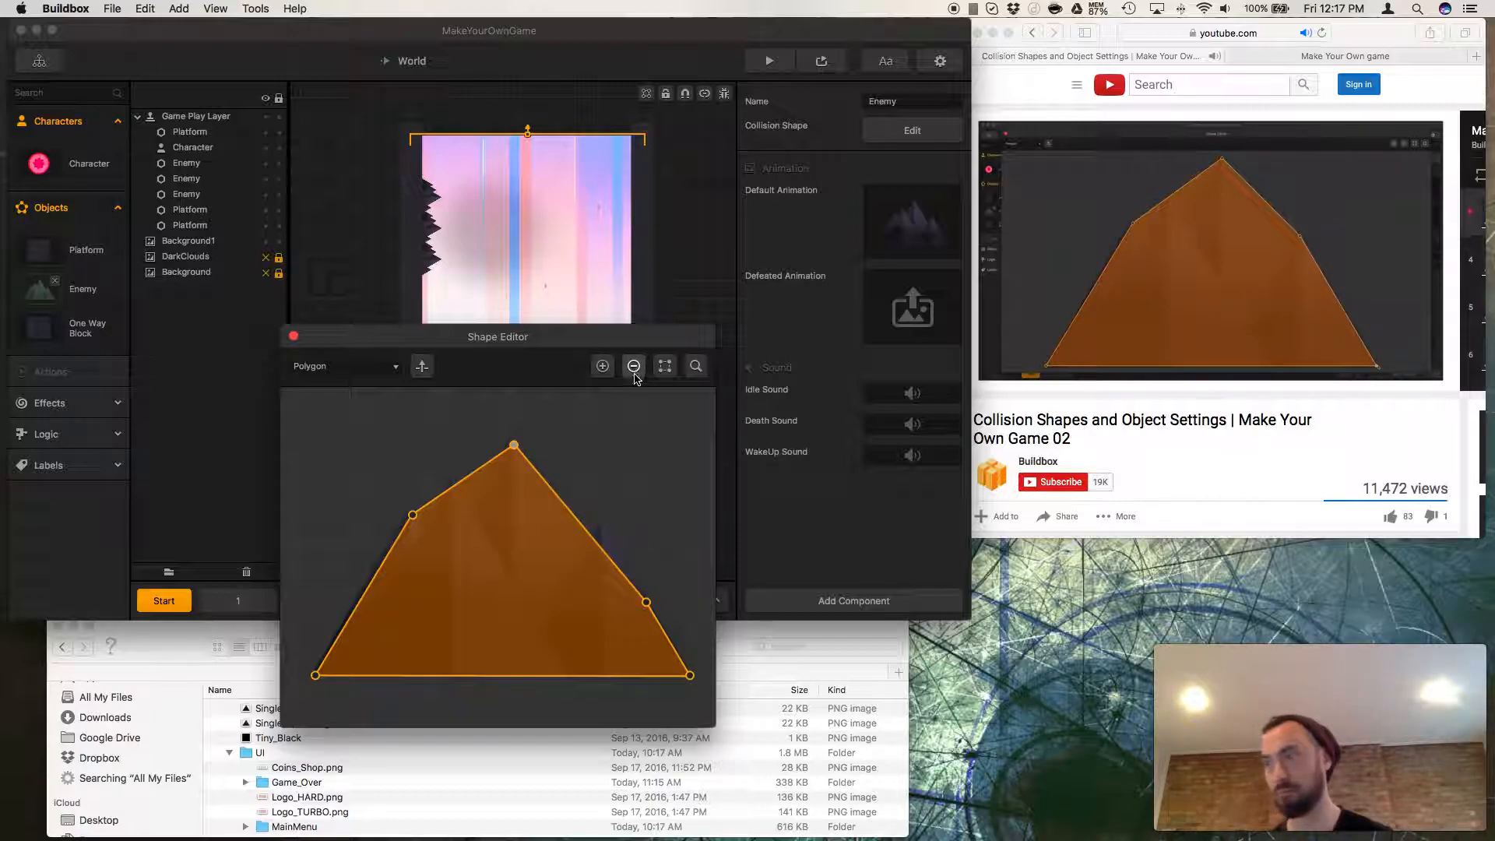
pyautogui.moveTo(647, 607); pyautogui.dragTo(601, 534)
# Switch to Safari, pause the "Collision Shapes and Object Settings" tutorial video and resume its playback.
pyautogui.click(1106, 434)
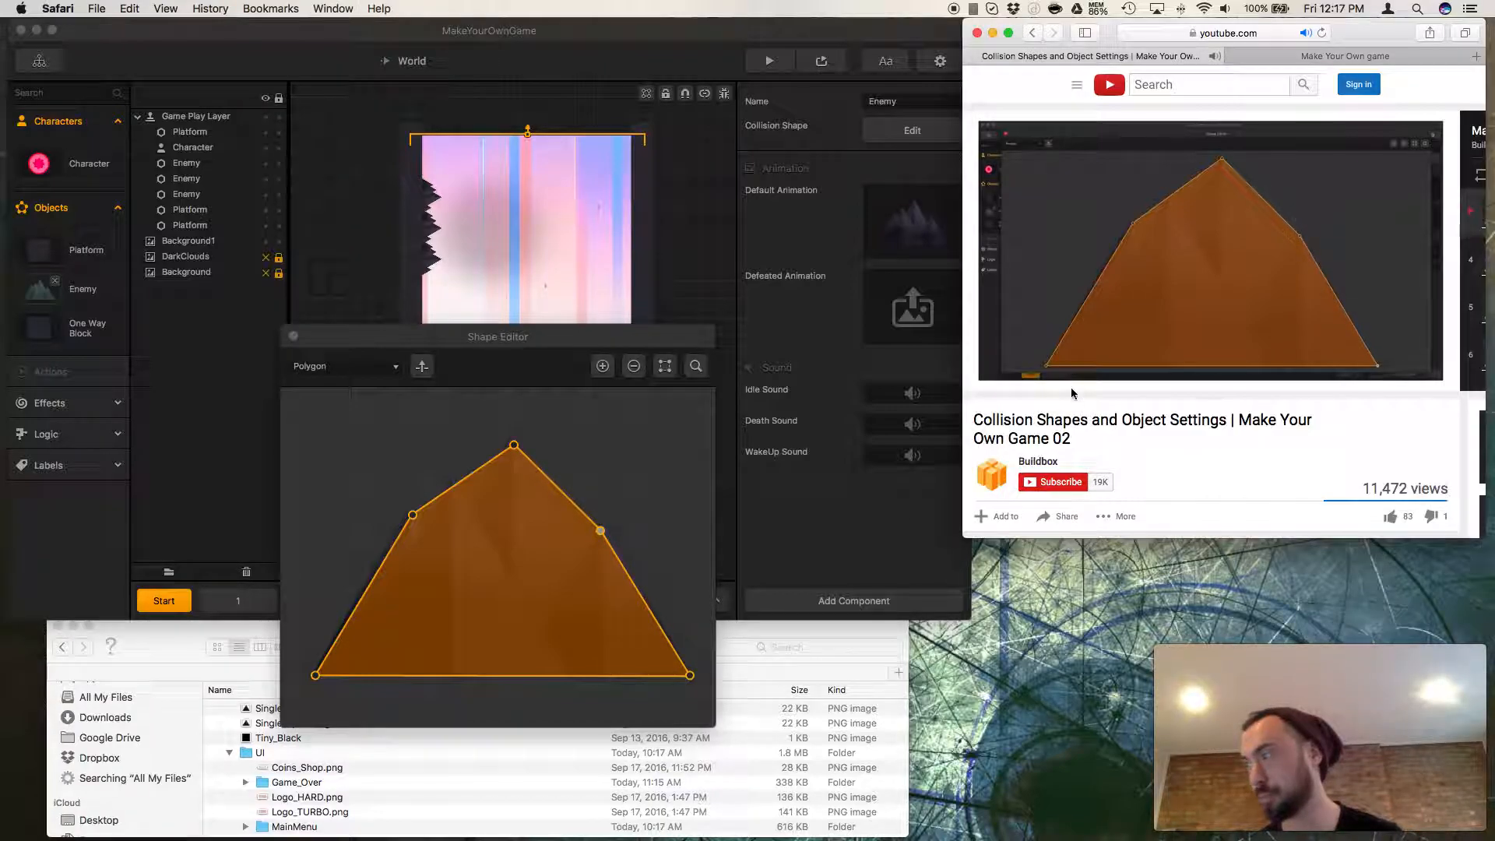
pyautogui.click(1013, 376)
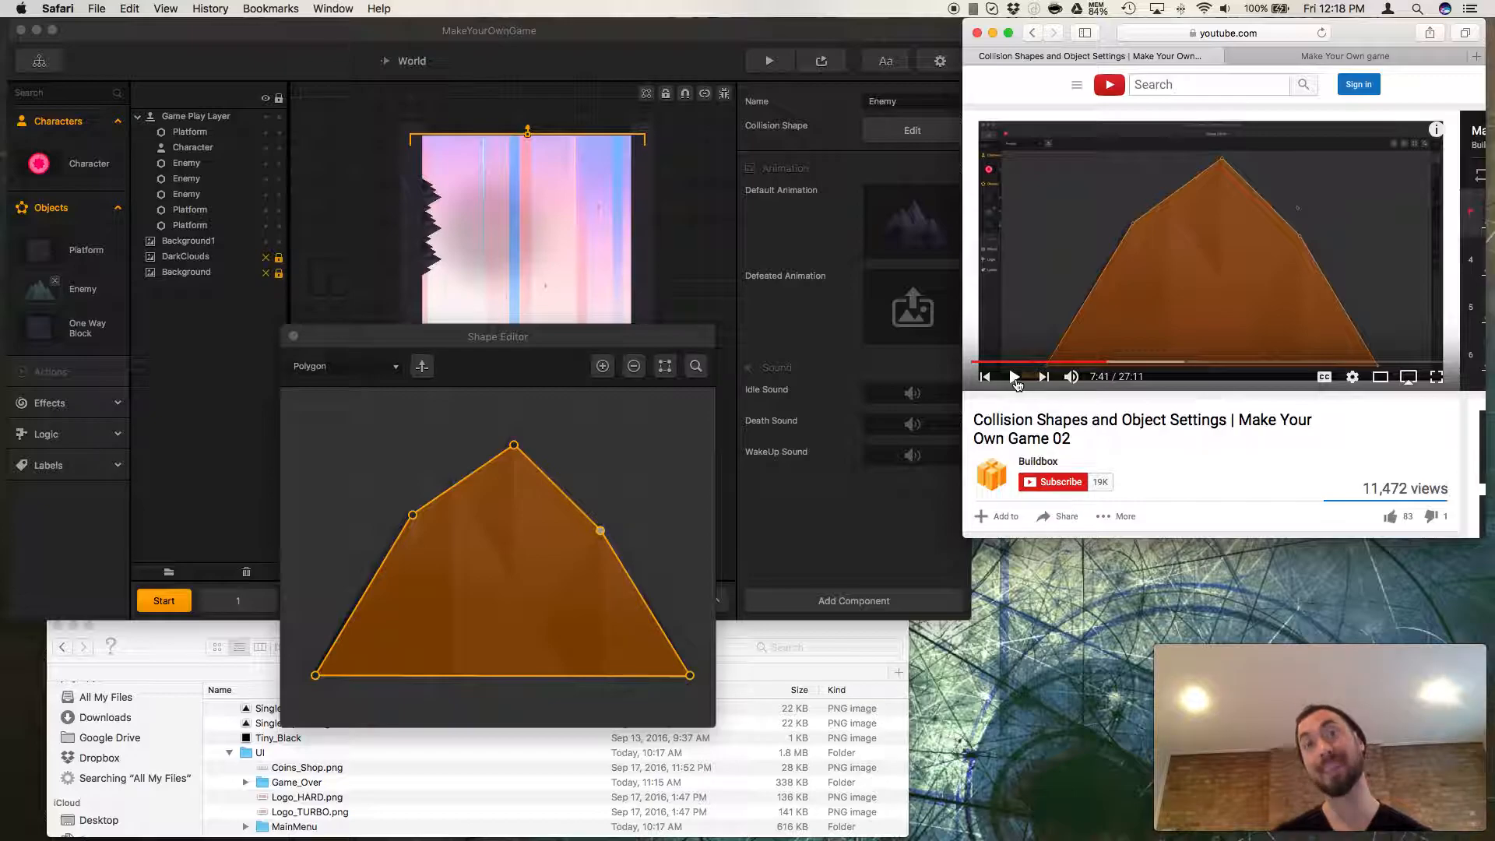
pyautogui.click(1014, 377)
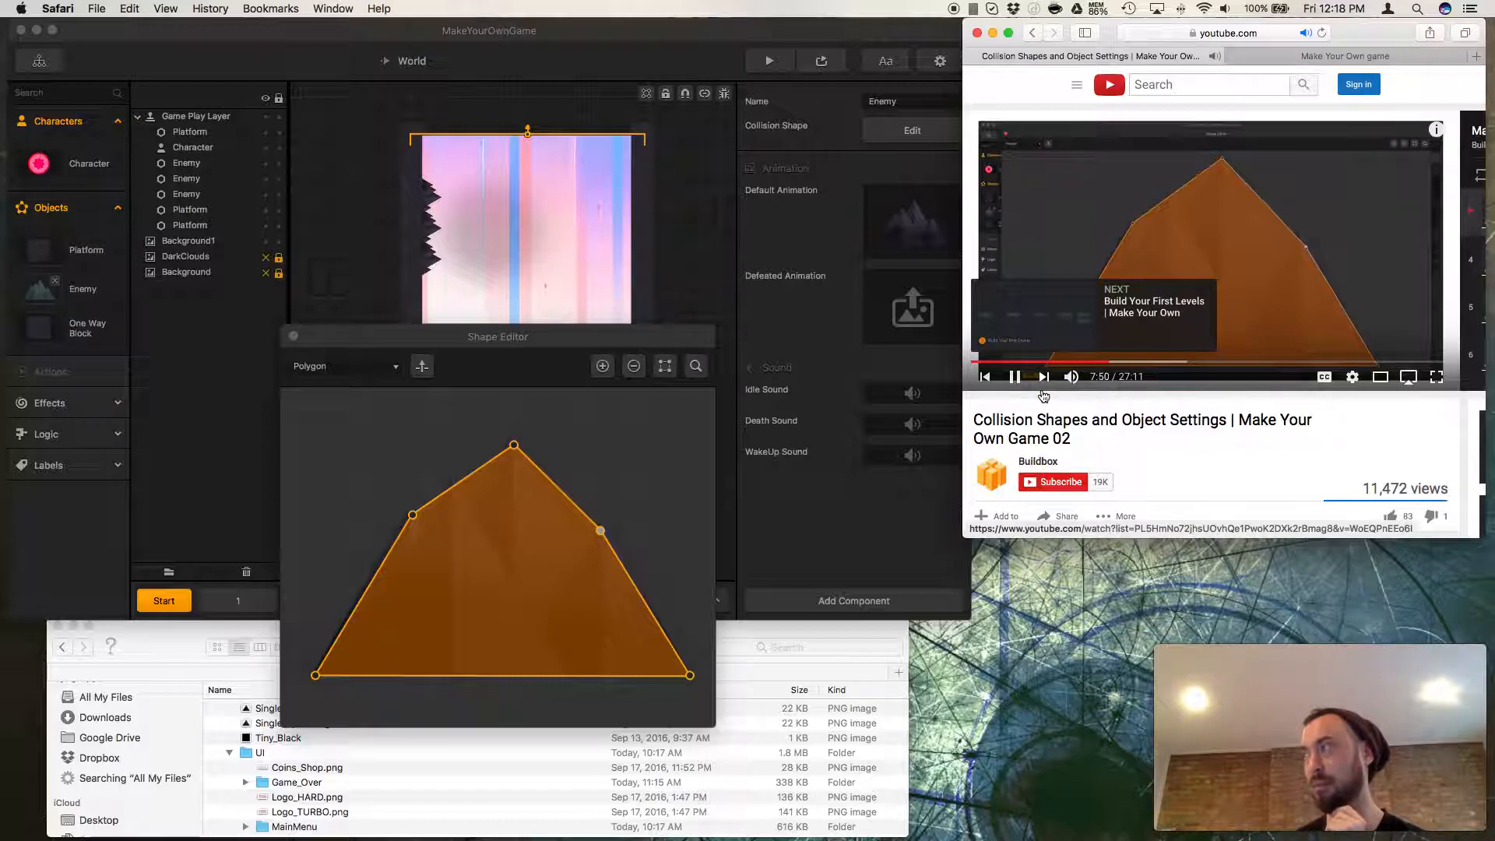
# Examine how closely the Enemy polygon's right shoulder point fits the artwork's right peak.
pyautogui.scroll(5, 657, 553)
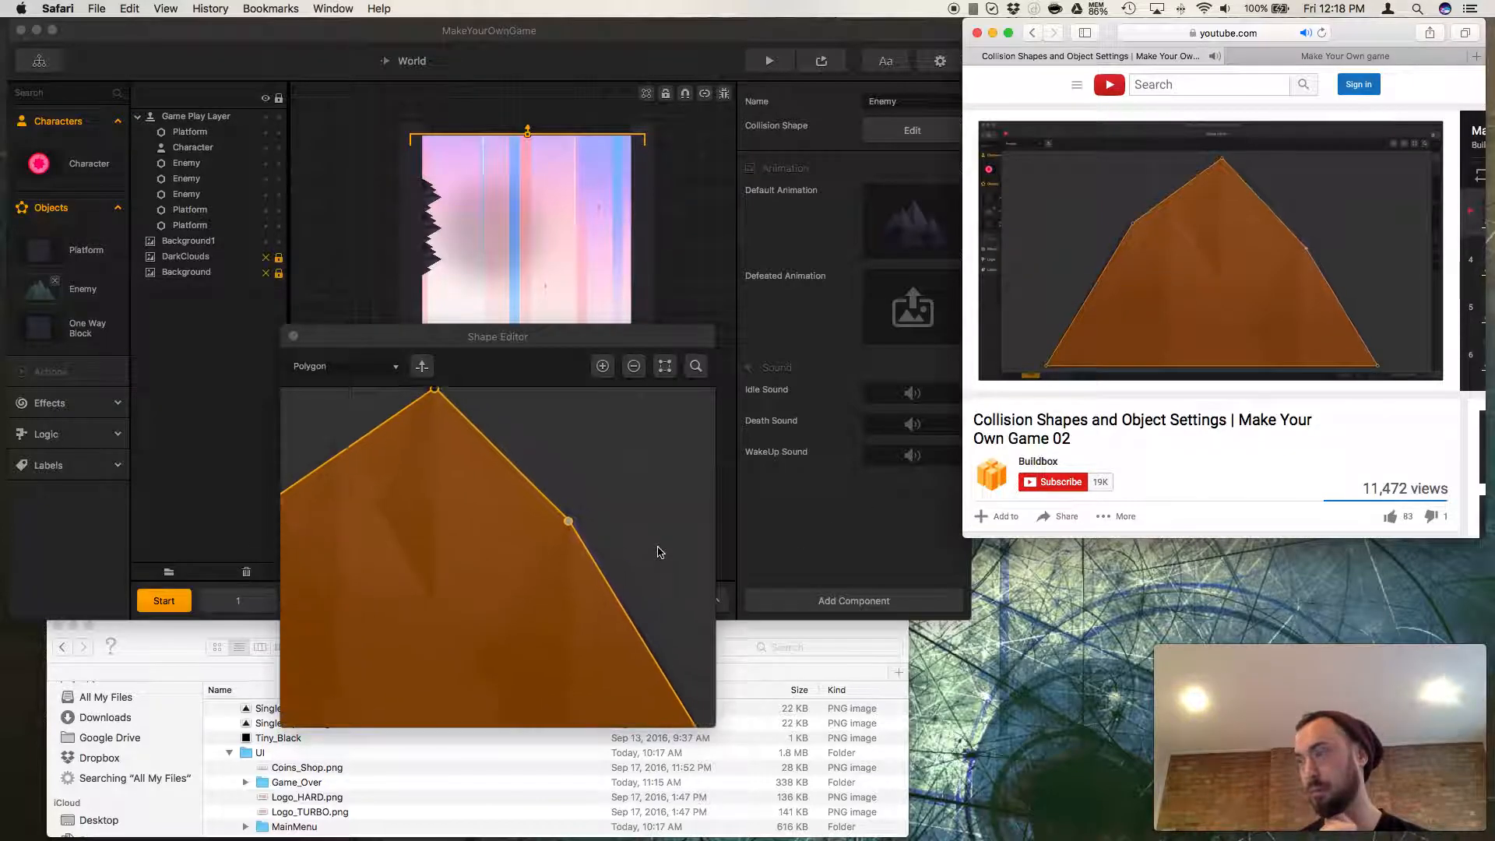
pyautogui.scroll(4, 631, 549)
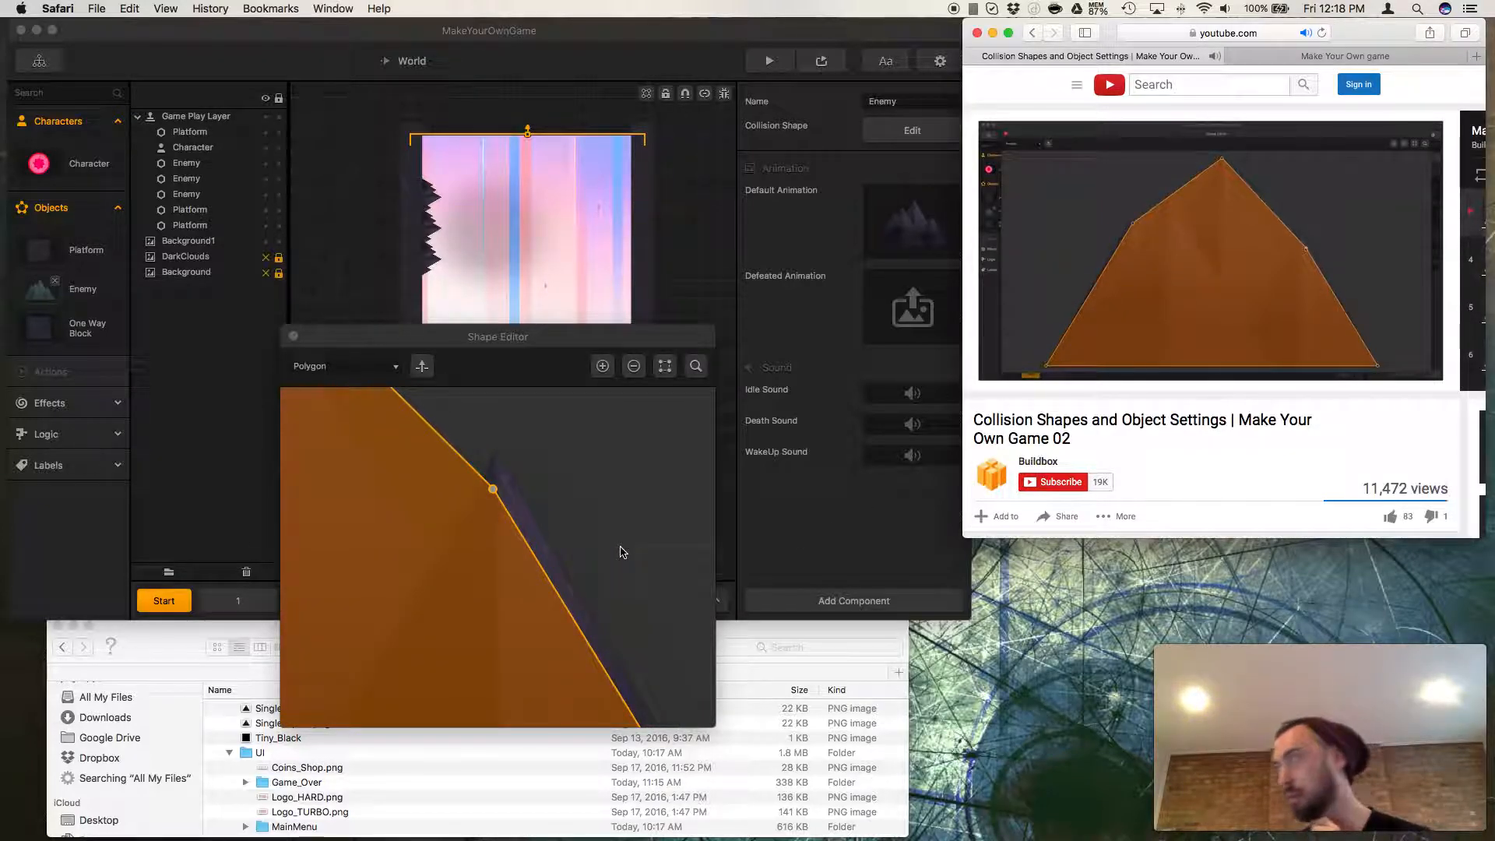
pyautogui.scroll(-1, 630, 547)
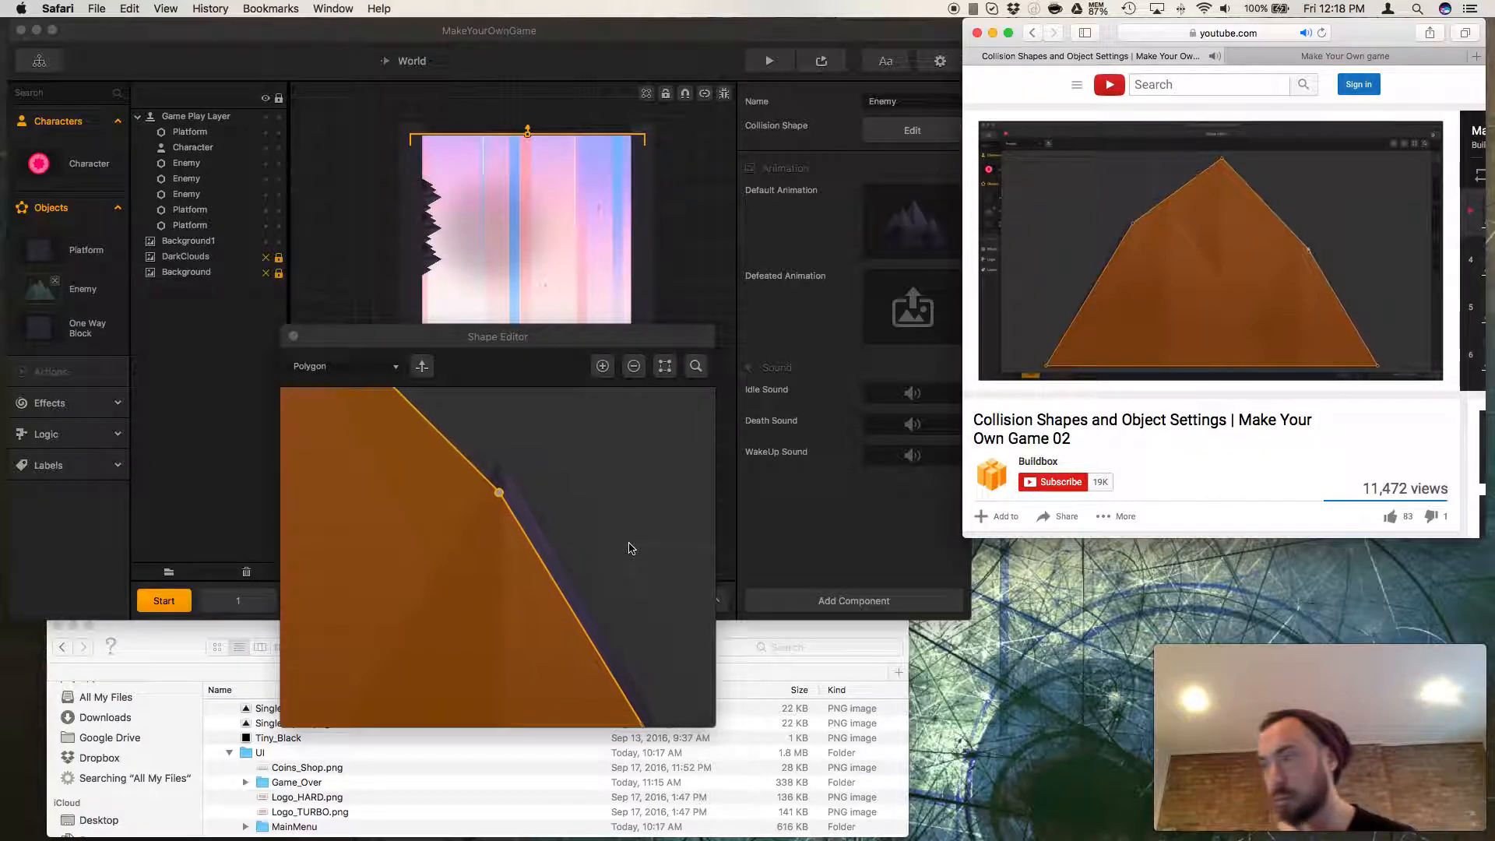
pyautogui.scroll(-3, 630, 547)
pyautogui.scroll(4, 630, 549)
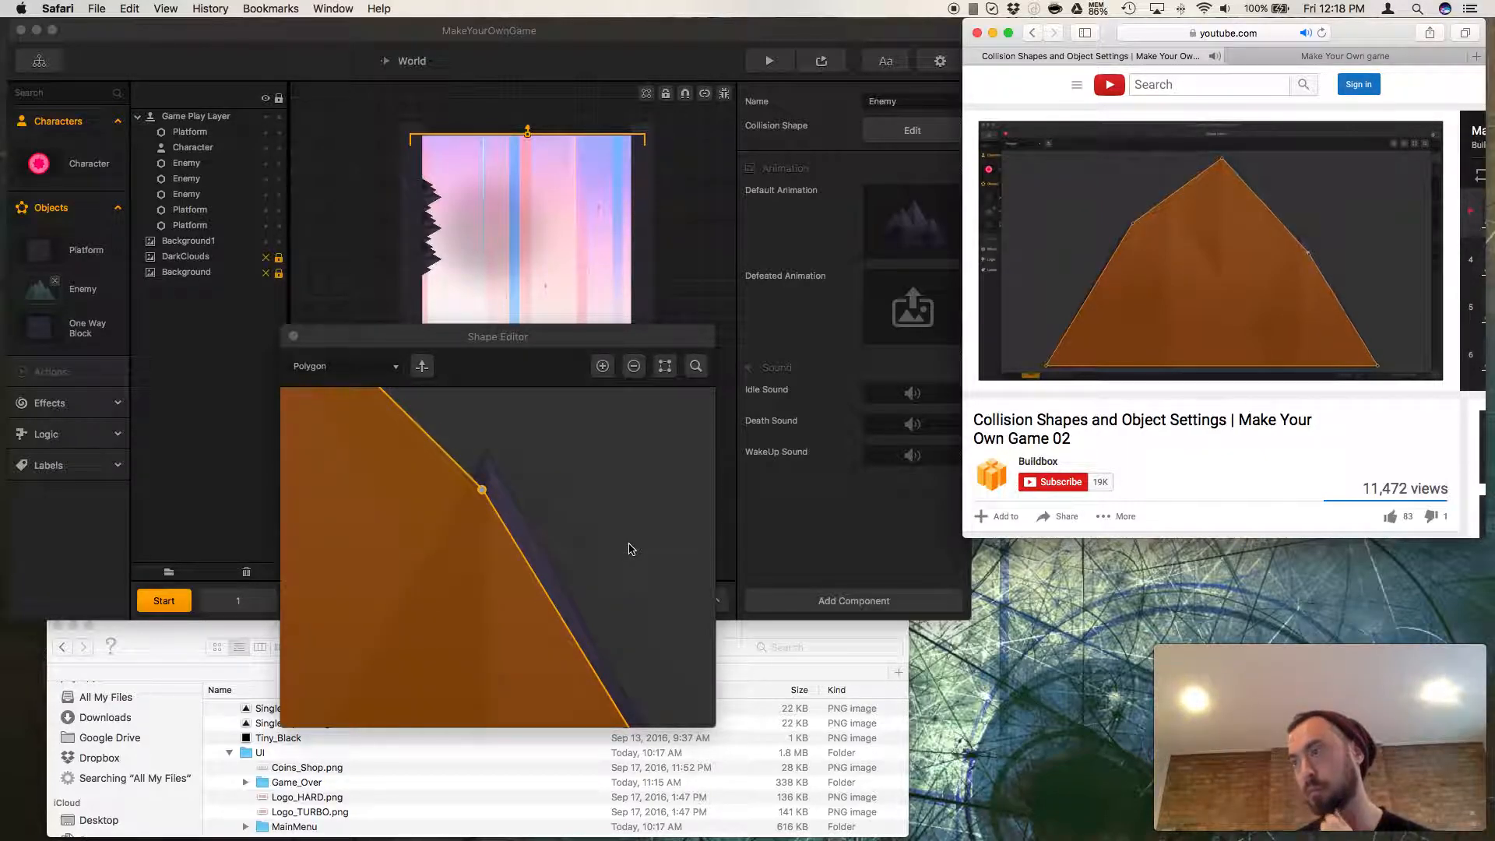
# Close the Enemy's Shape Editor and pause the tutorial video in Safari.
pyautogui.click(293, 335)
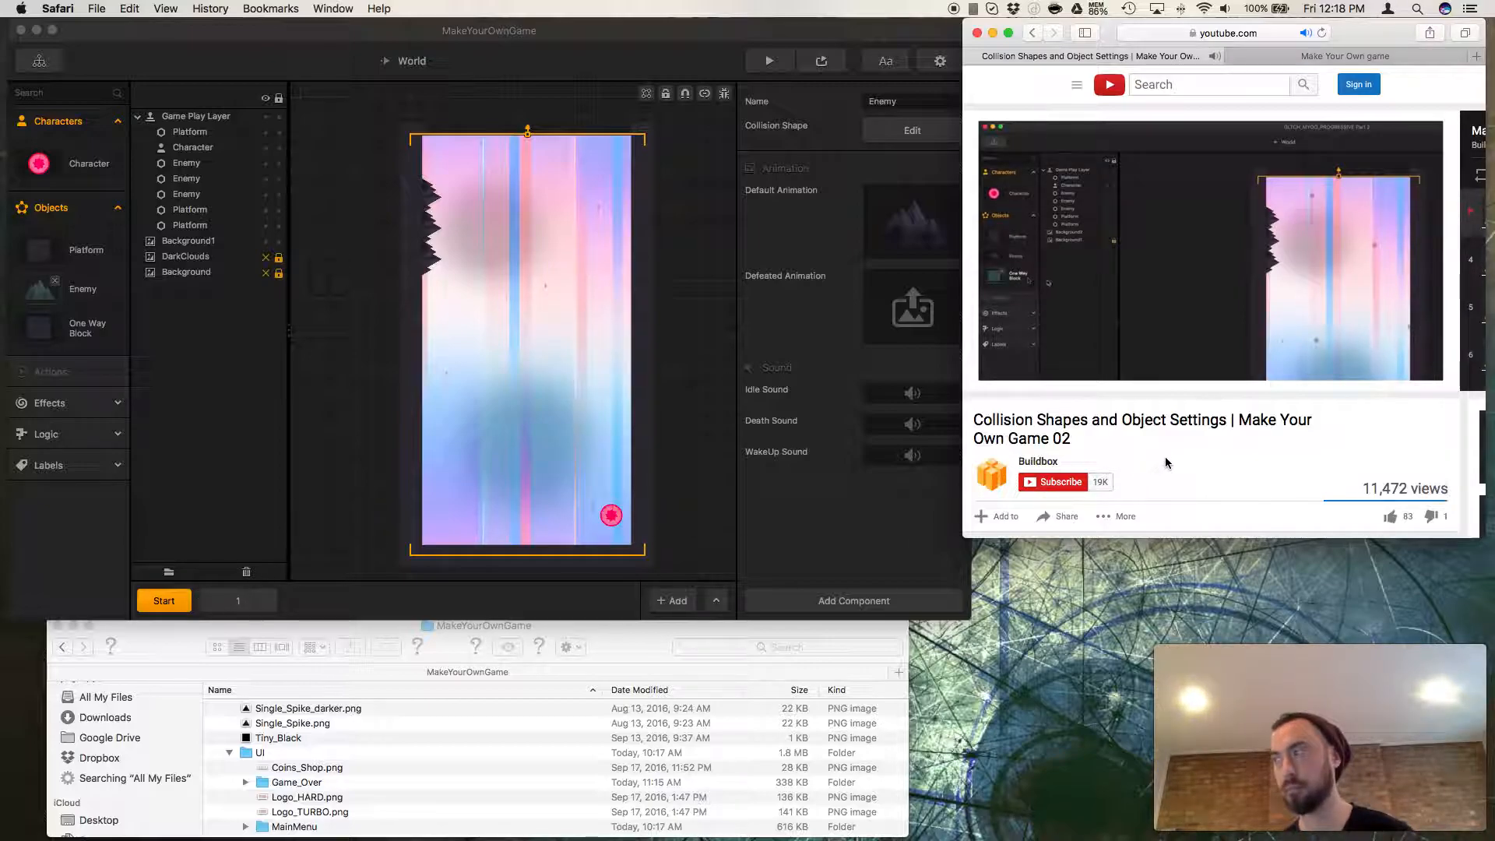
pyautogui.moveTo(1050, 392)
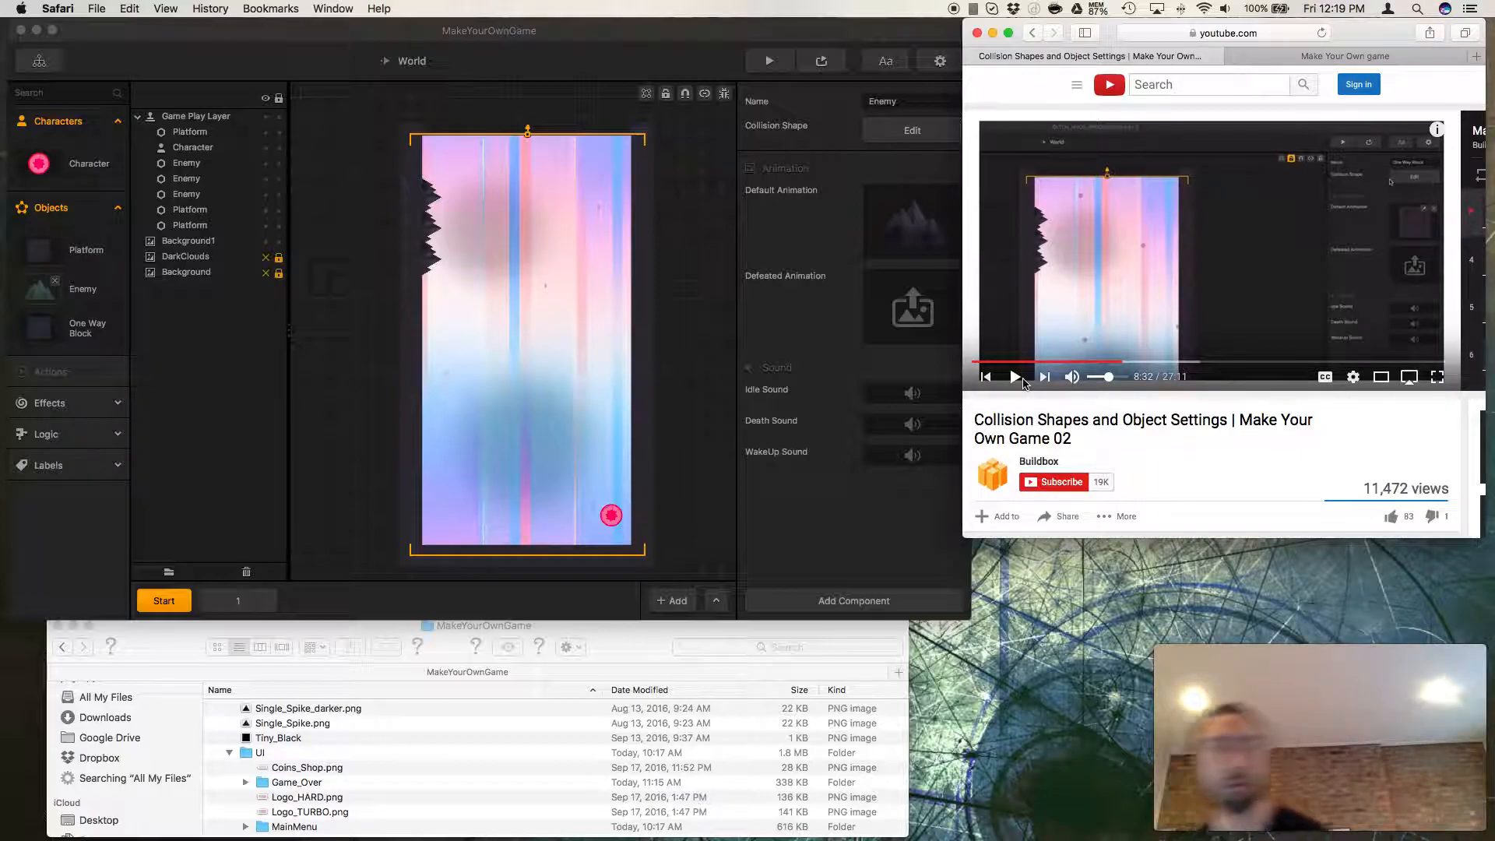
# Find Platform.png in the MakeYourOwnGame folder and assign it as the One Way Block's default animation.
pyautogui.scroll(-10, 432, 747)
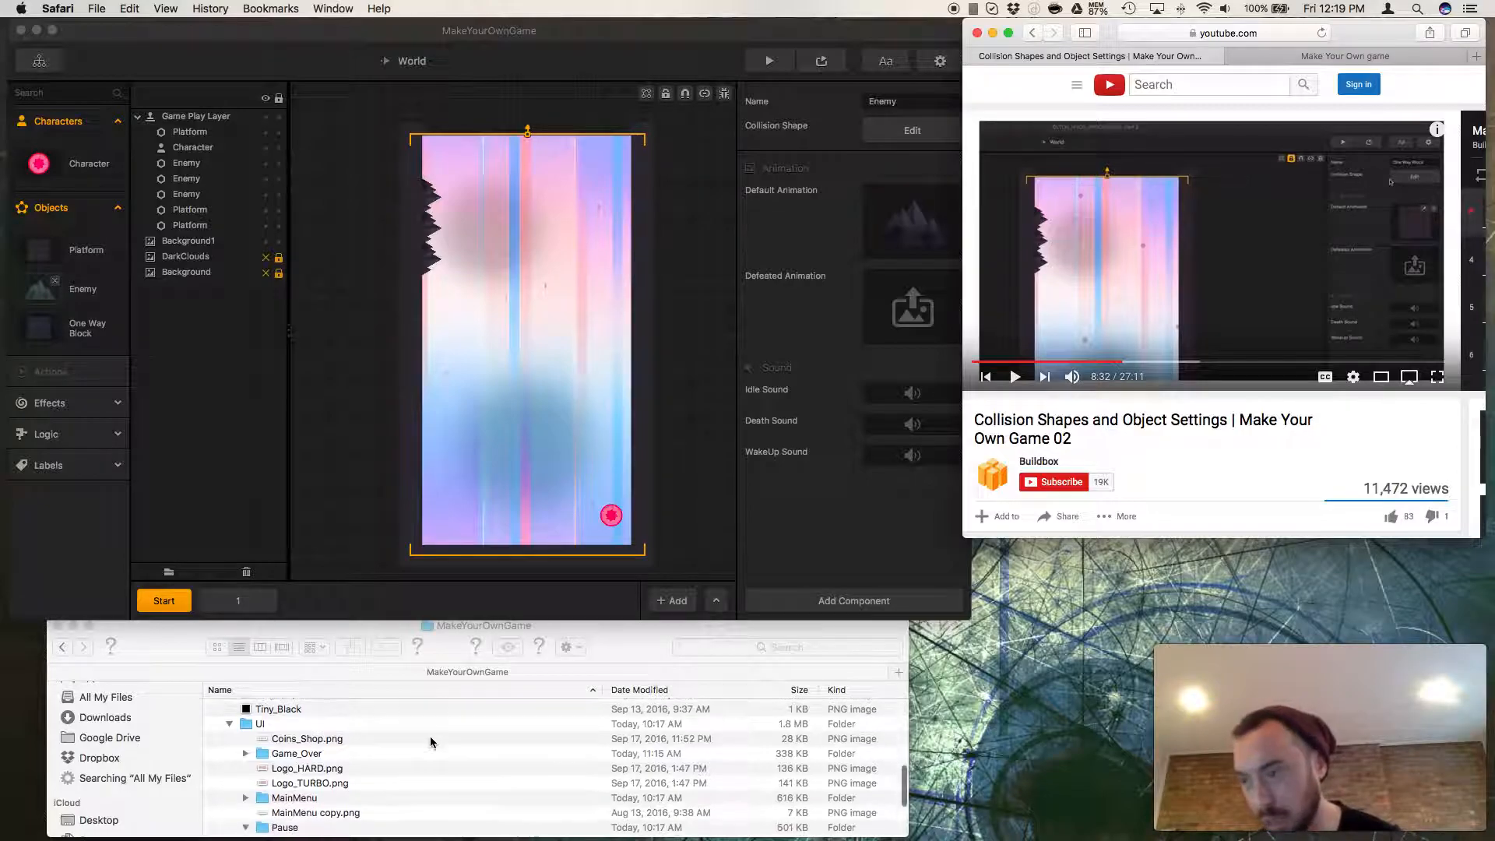
pyautogui.scroll(10, 429, 739)
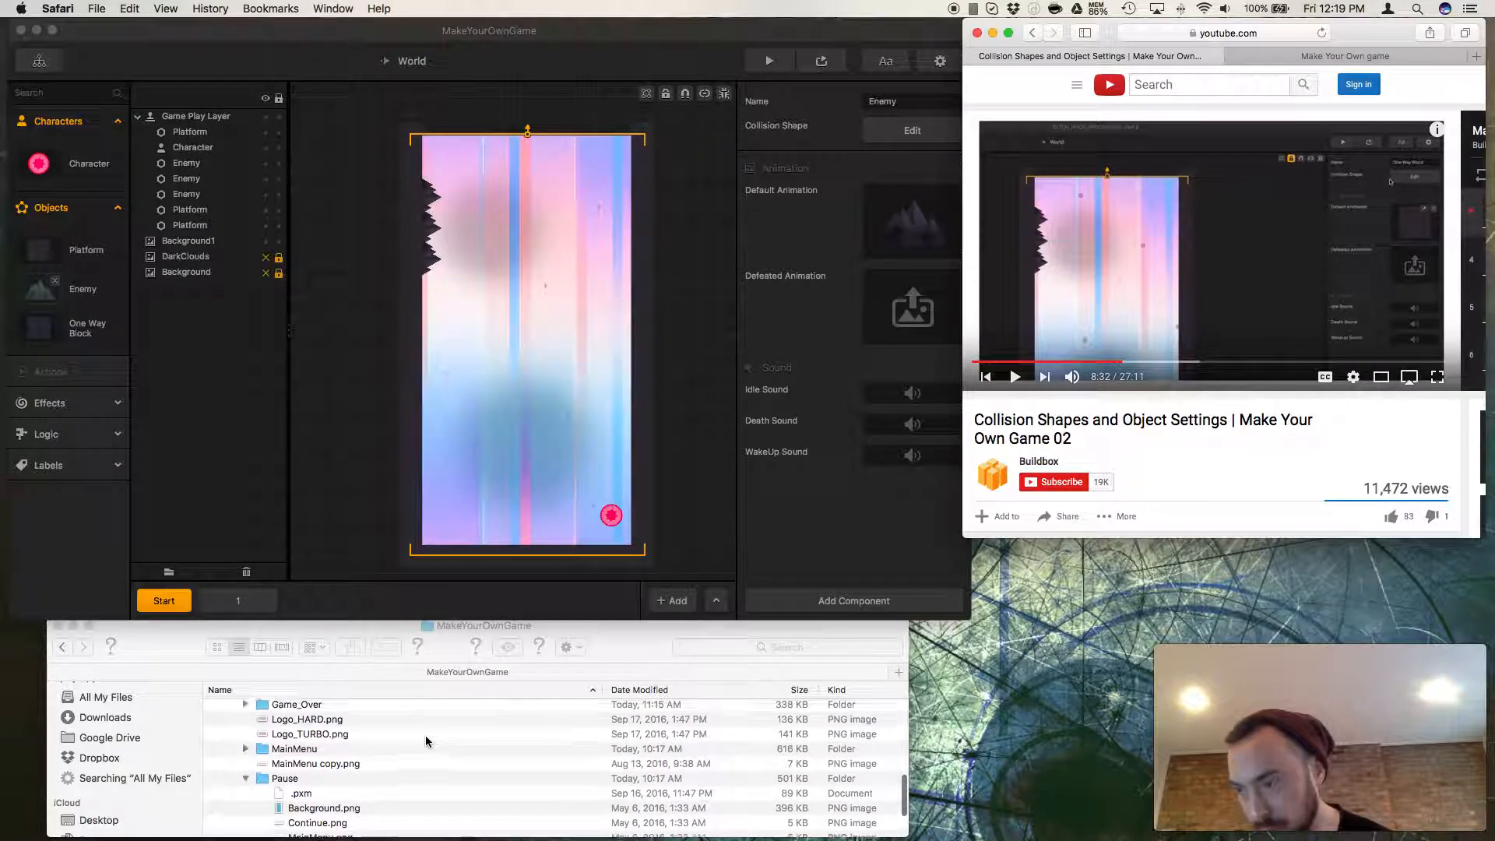
pyautogui.scroll(5, 424, 740)
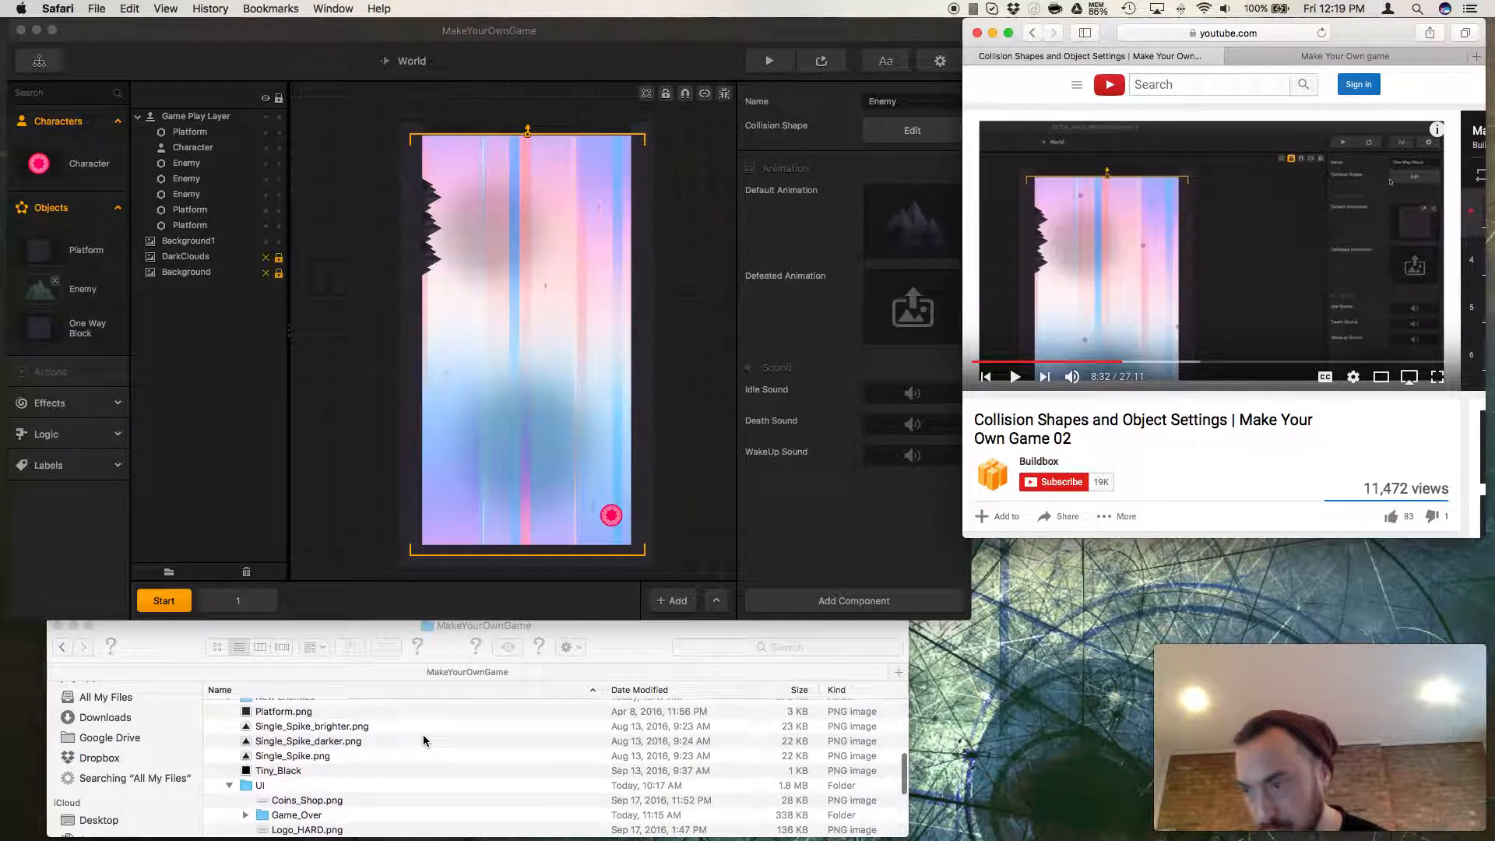
pyautogui.click(270, 751)
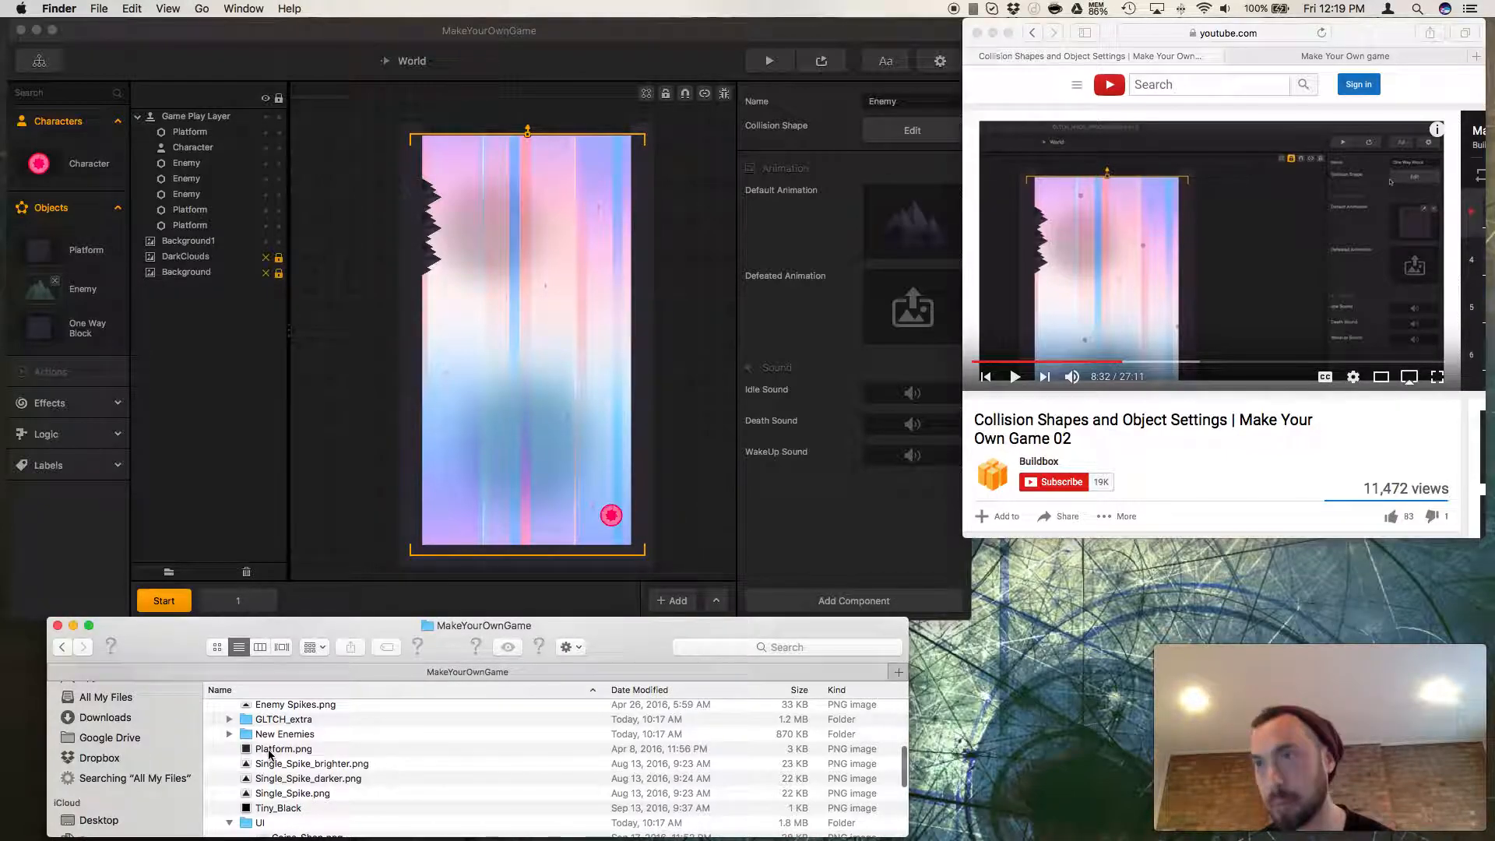
pyautogui.click(270, 750)
pyautogui.click(87, 331)
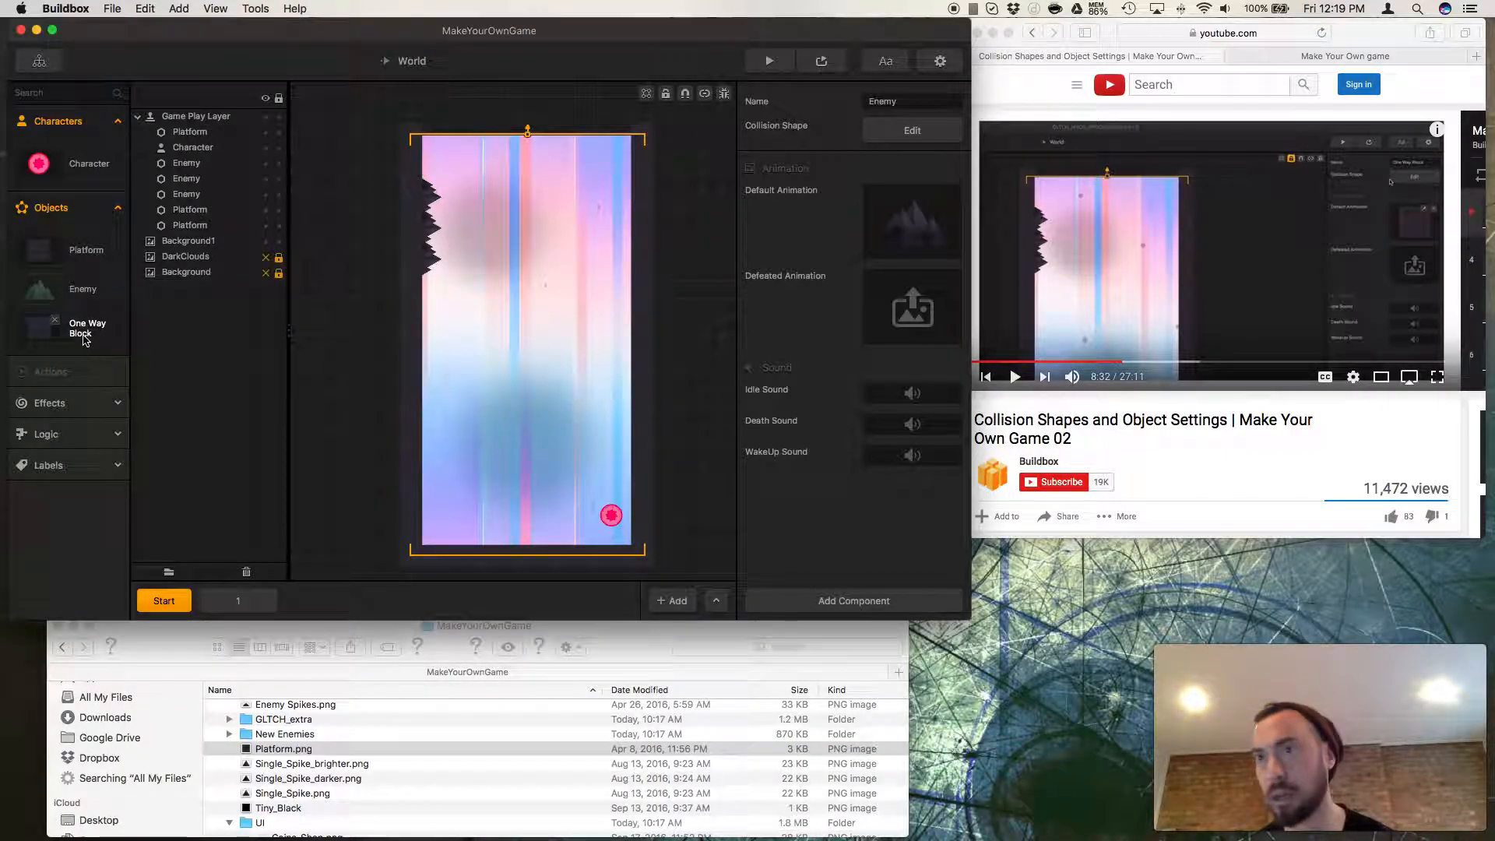
pyautogui.click(84, 333)
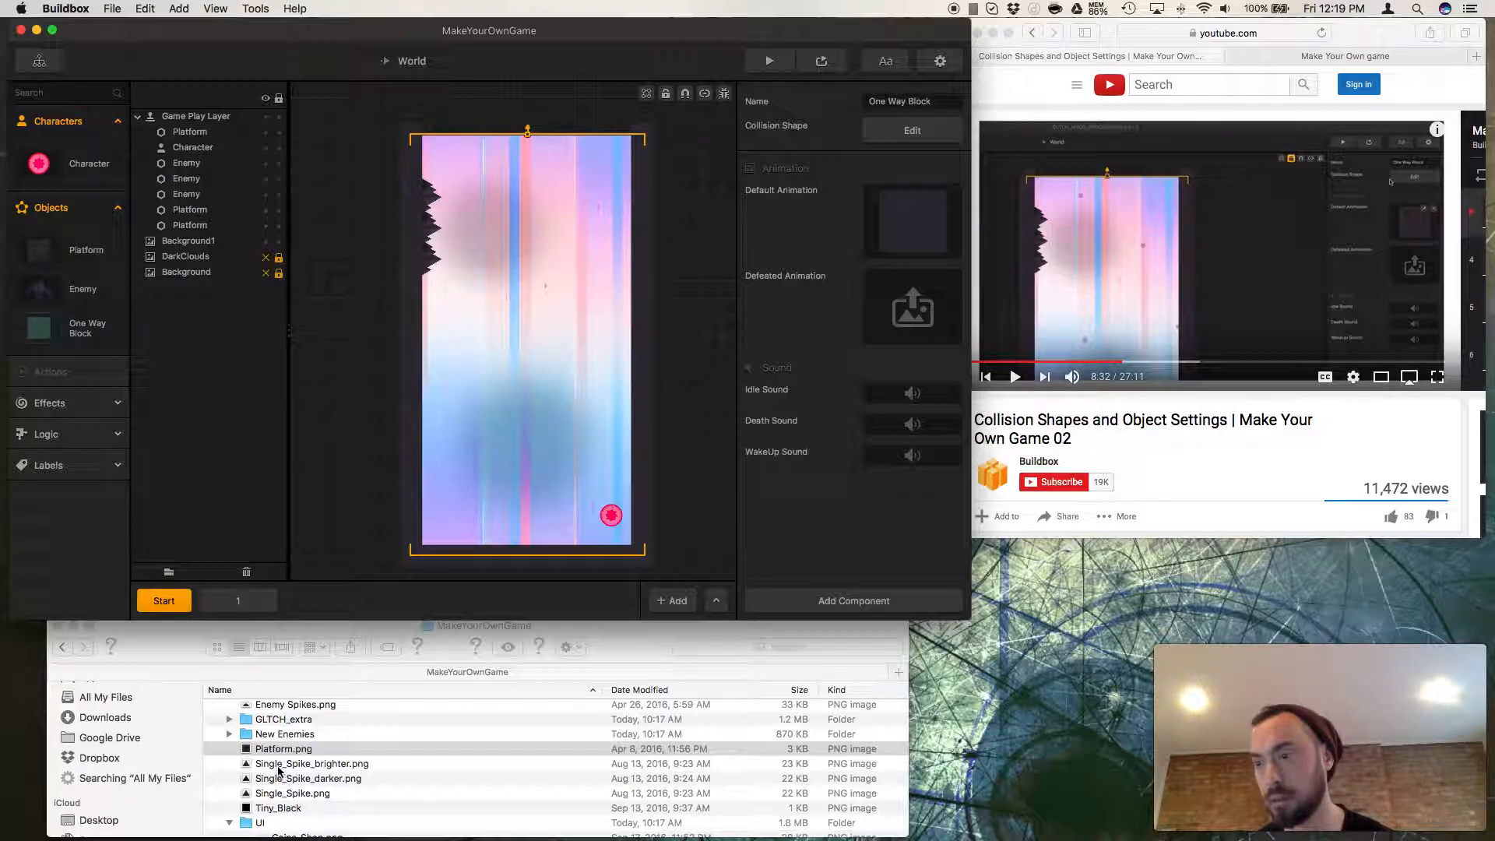
pyautogui.moveTo(277, 750); pyautogui.dragTo(905, 229)
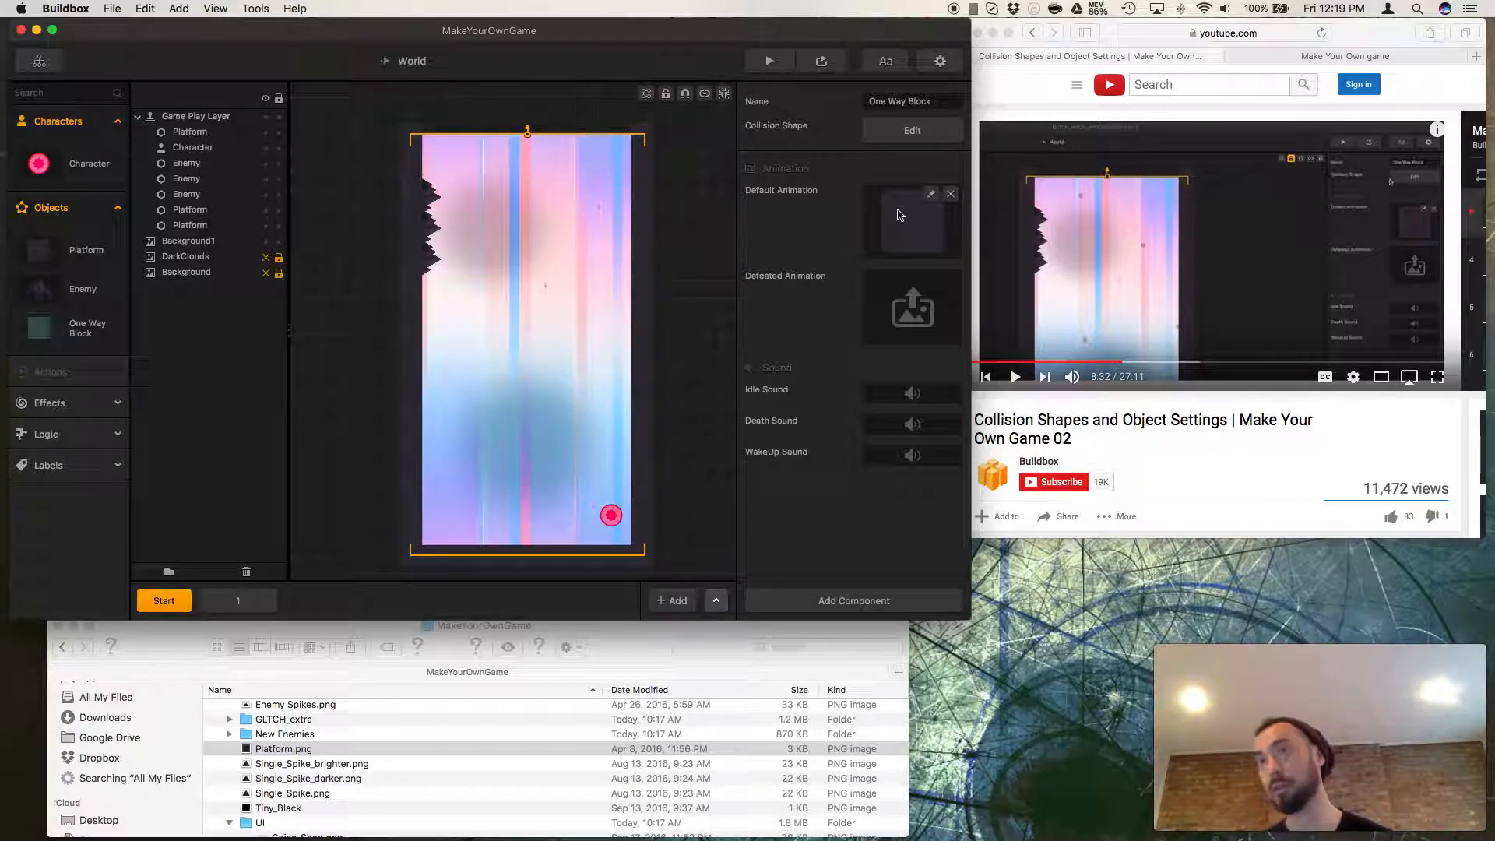
# Resume the tutorial video, and fit the One Way Block's collision polygon to the full outline of its sprite.
pyautogui.click(325, 320)
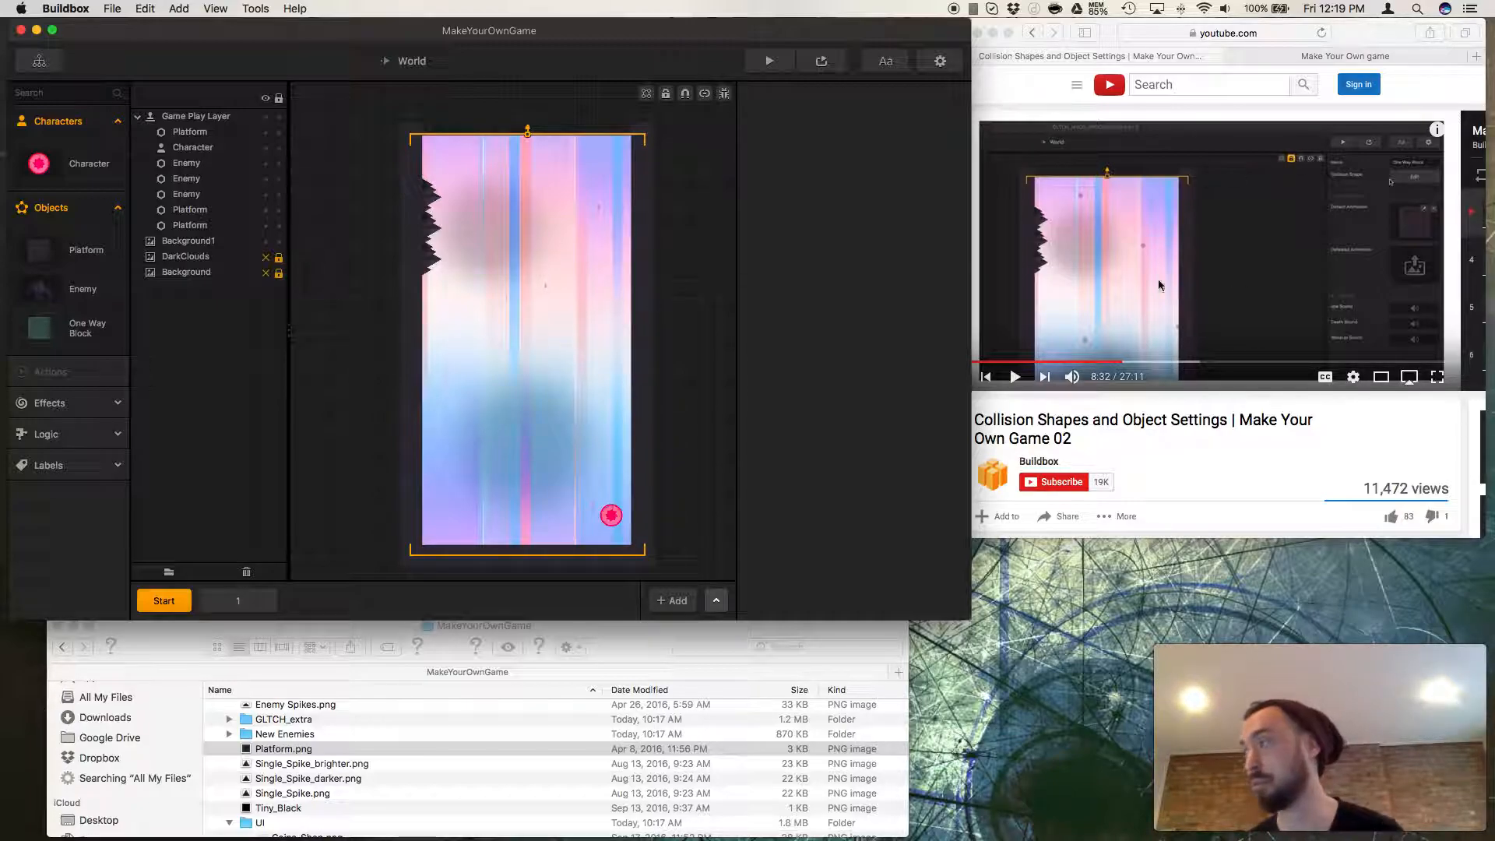
pyautogui.click(88, 336)
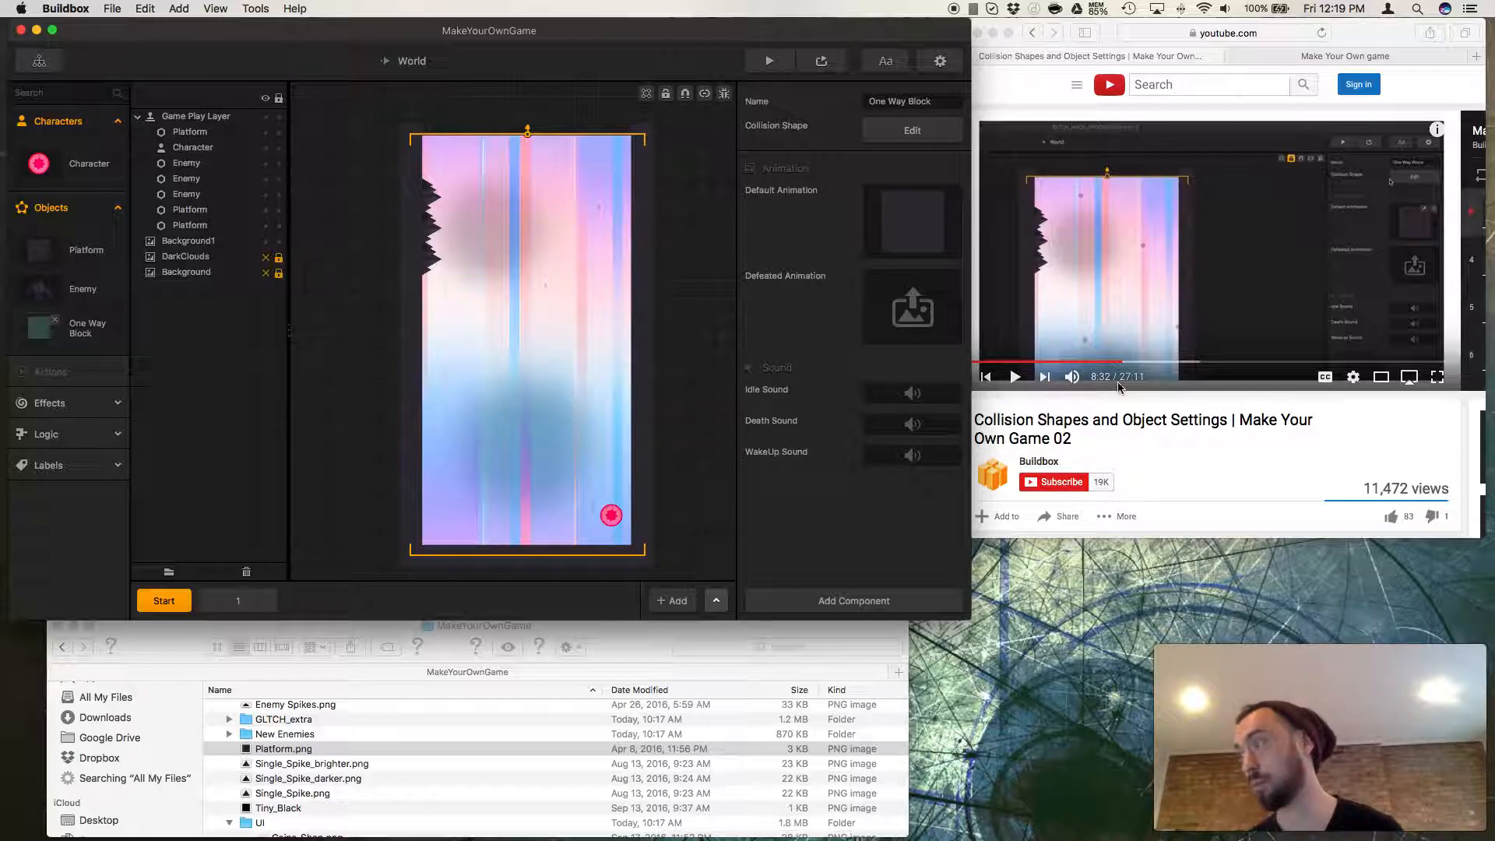
pyautogui.click(1015, 378)
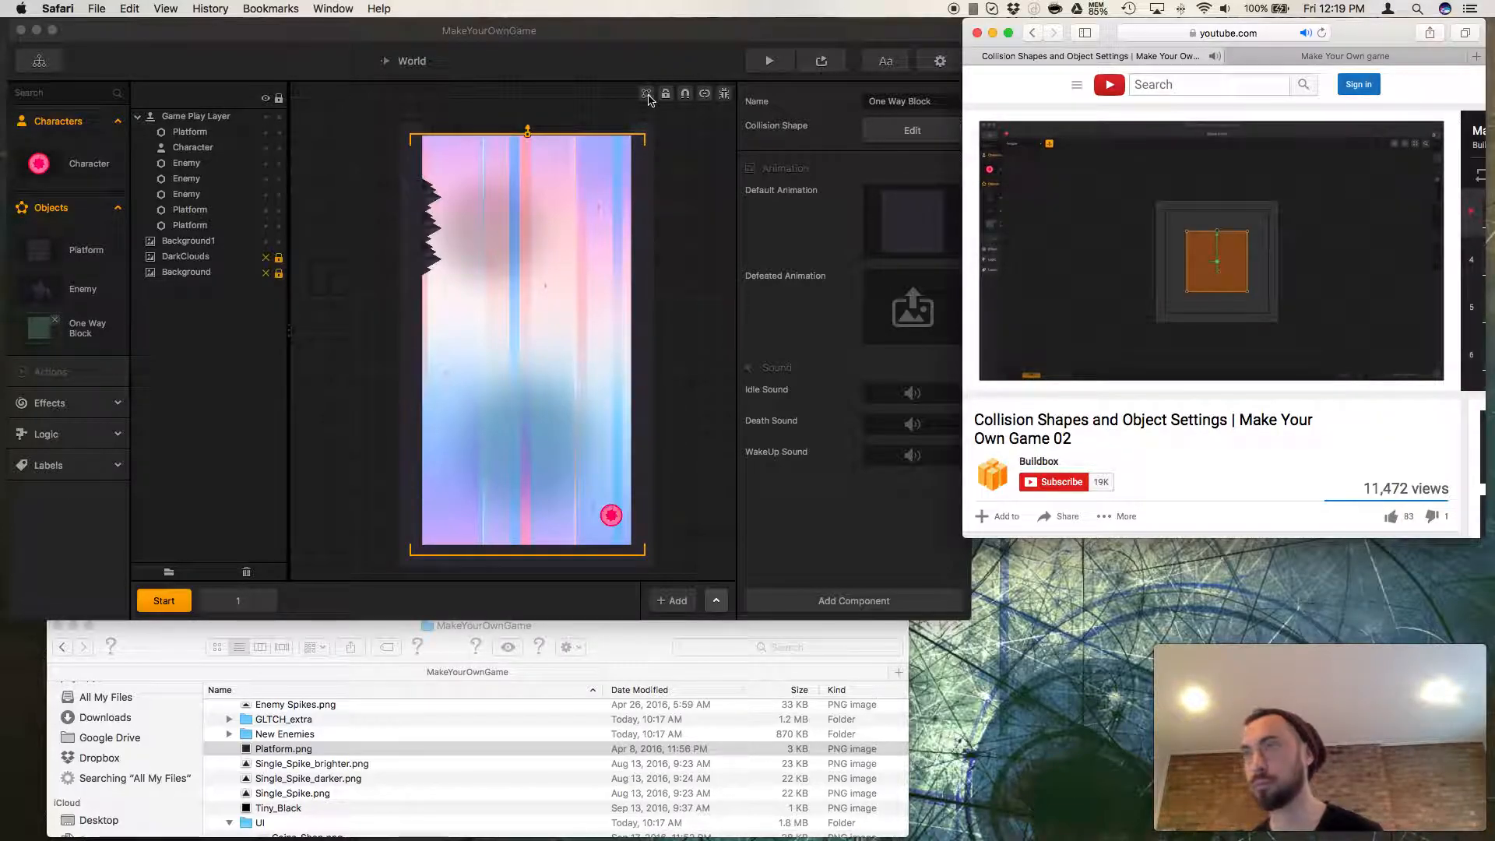
pyautogui.click(911, 130)
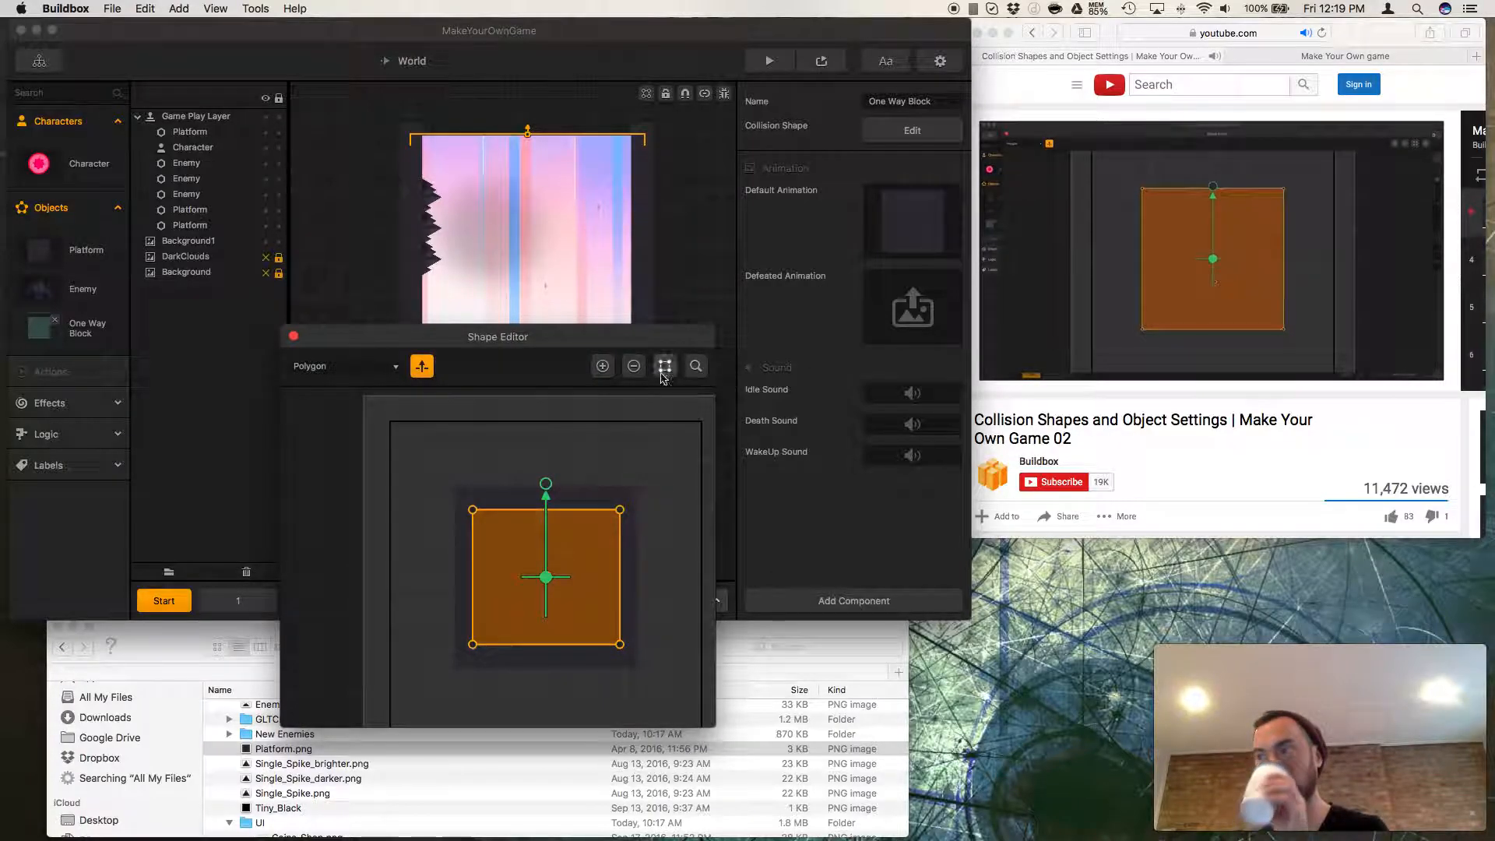
pyautogui.click(663, 372)
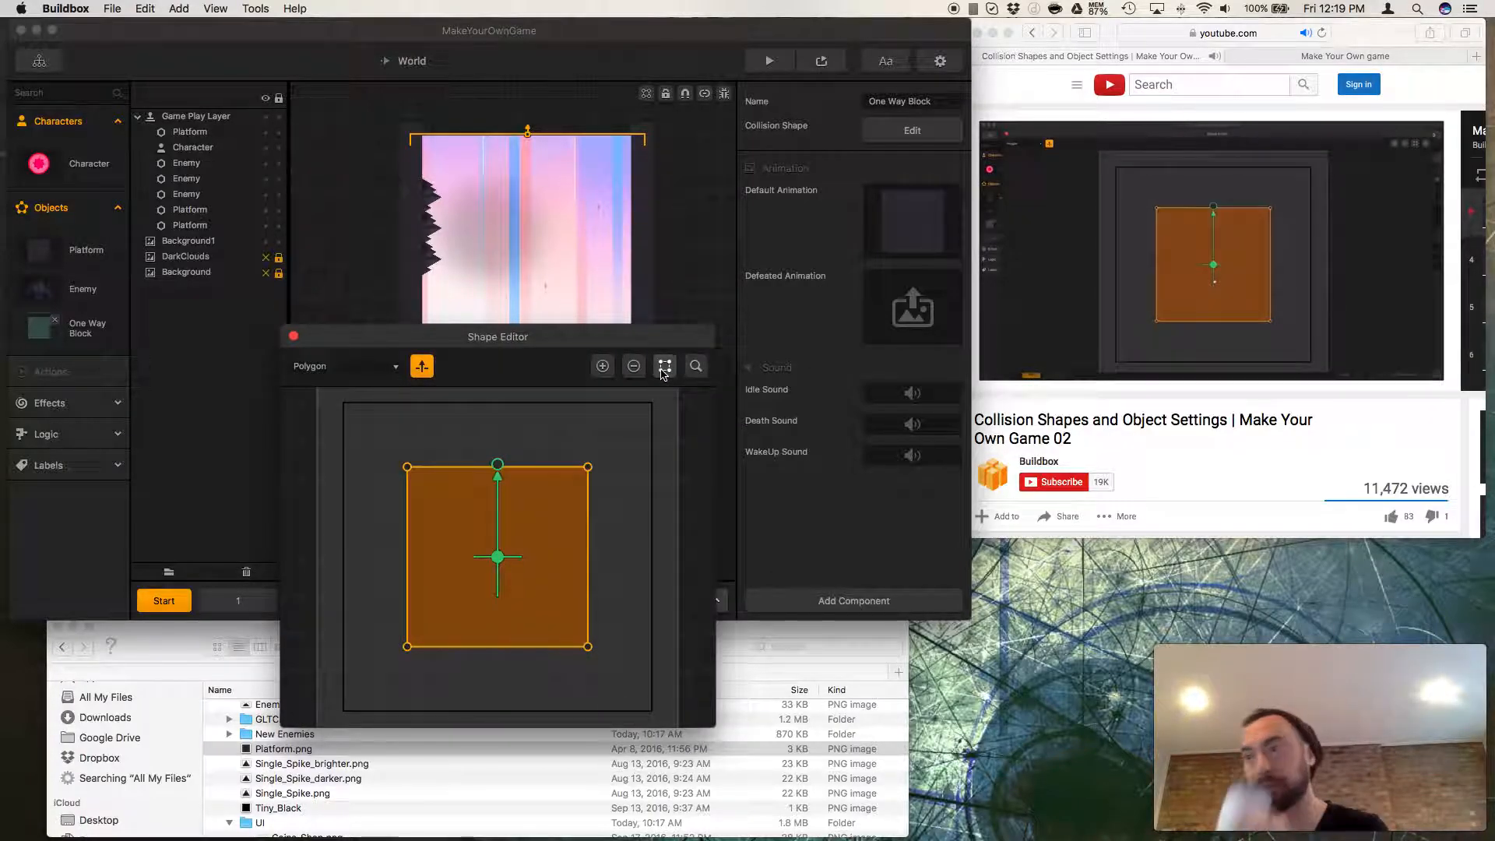
# Toggle the One Way Block's one-way direction off and back on in the Shape Editor.
pyautogui.click(426, 374)
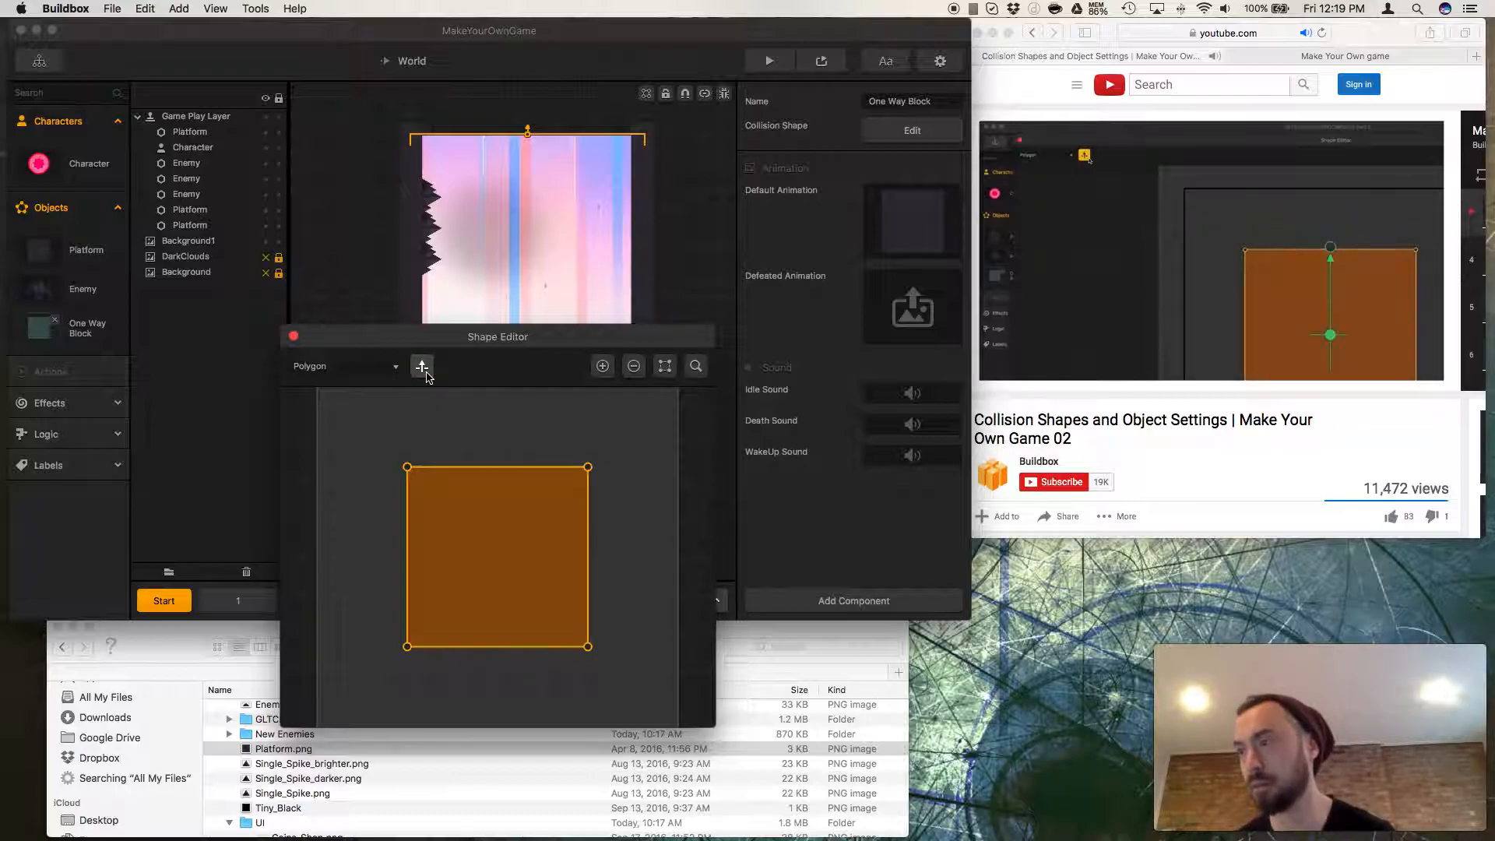
pyautogui.click(426, 375)
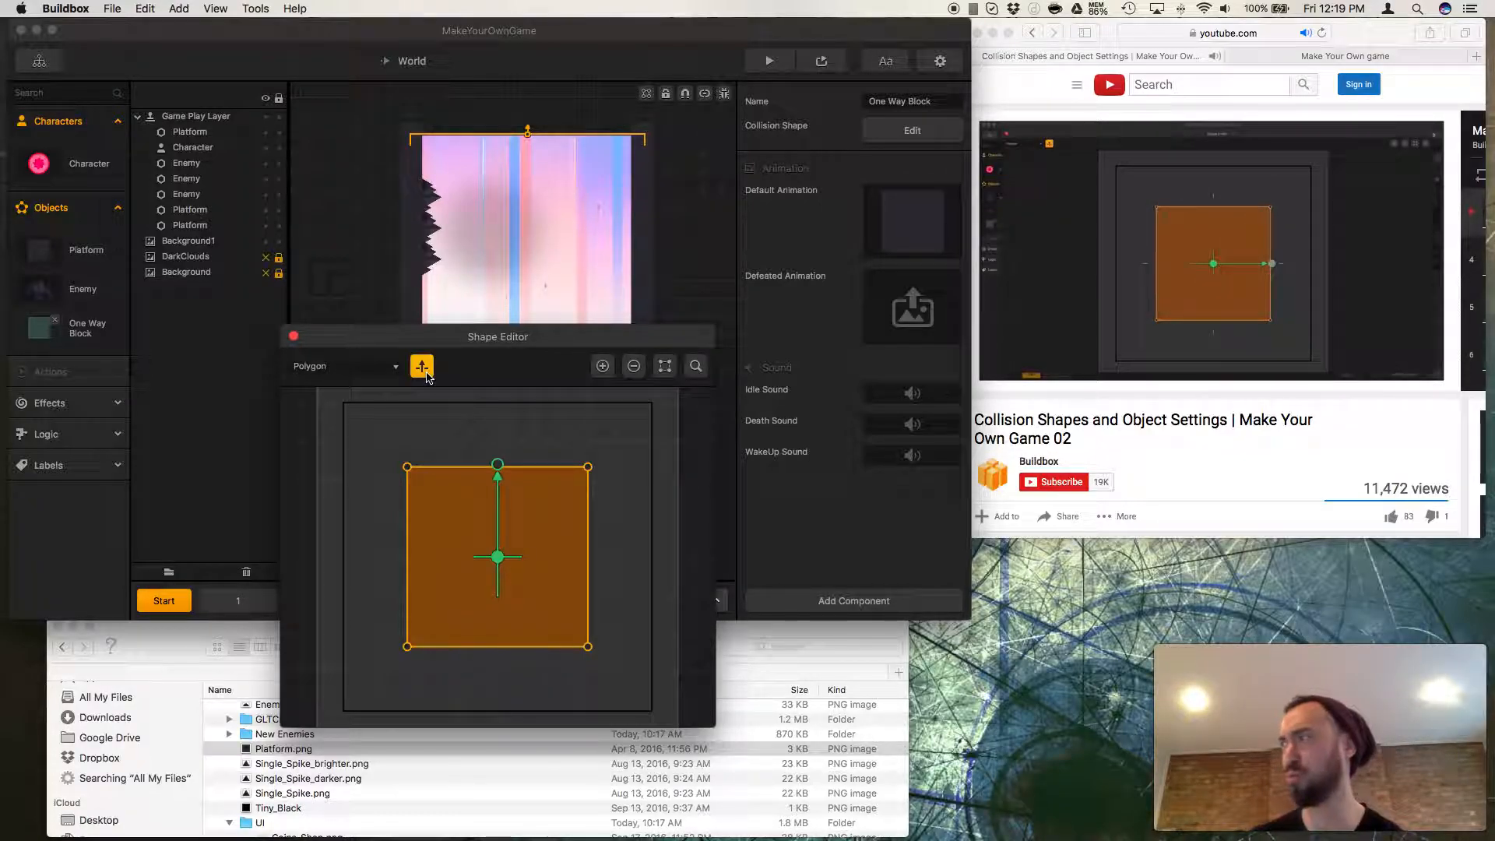
pyautogui.click(425, 374)
pyautogui.click(428, 371)
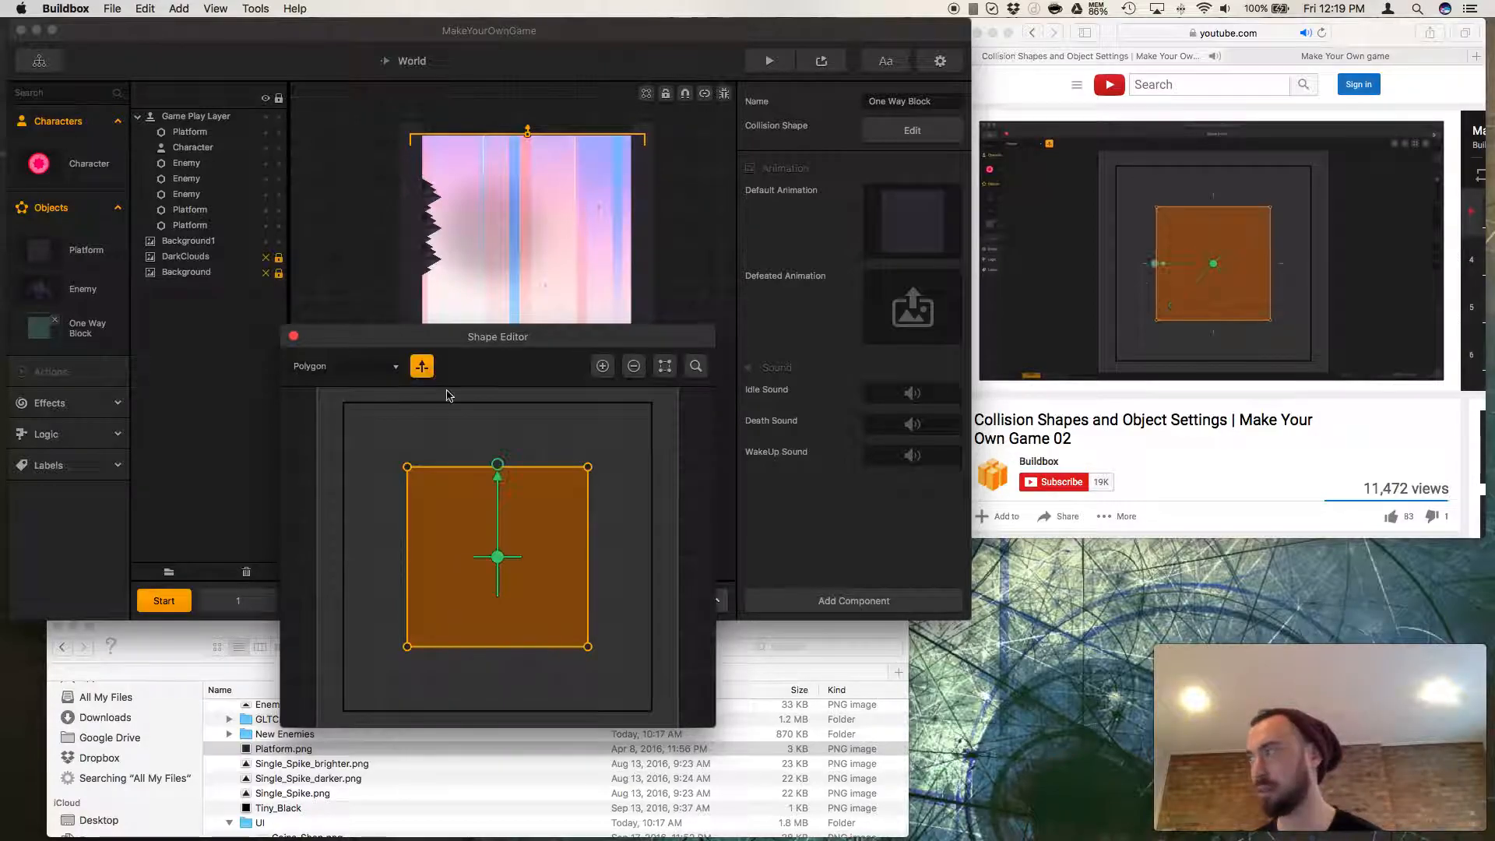
# Try pointing the one-way arrow at the block's left edge, and return it to the top edge.
pyautogui.click(498, 465)
pyautogui.moveTo(498, 468); pyautogui.dragTo(421, 560)
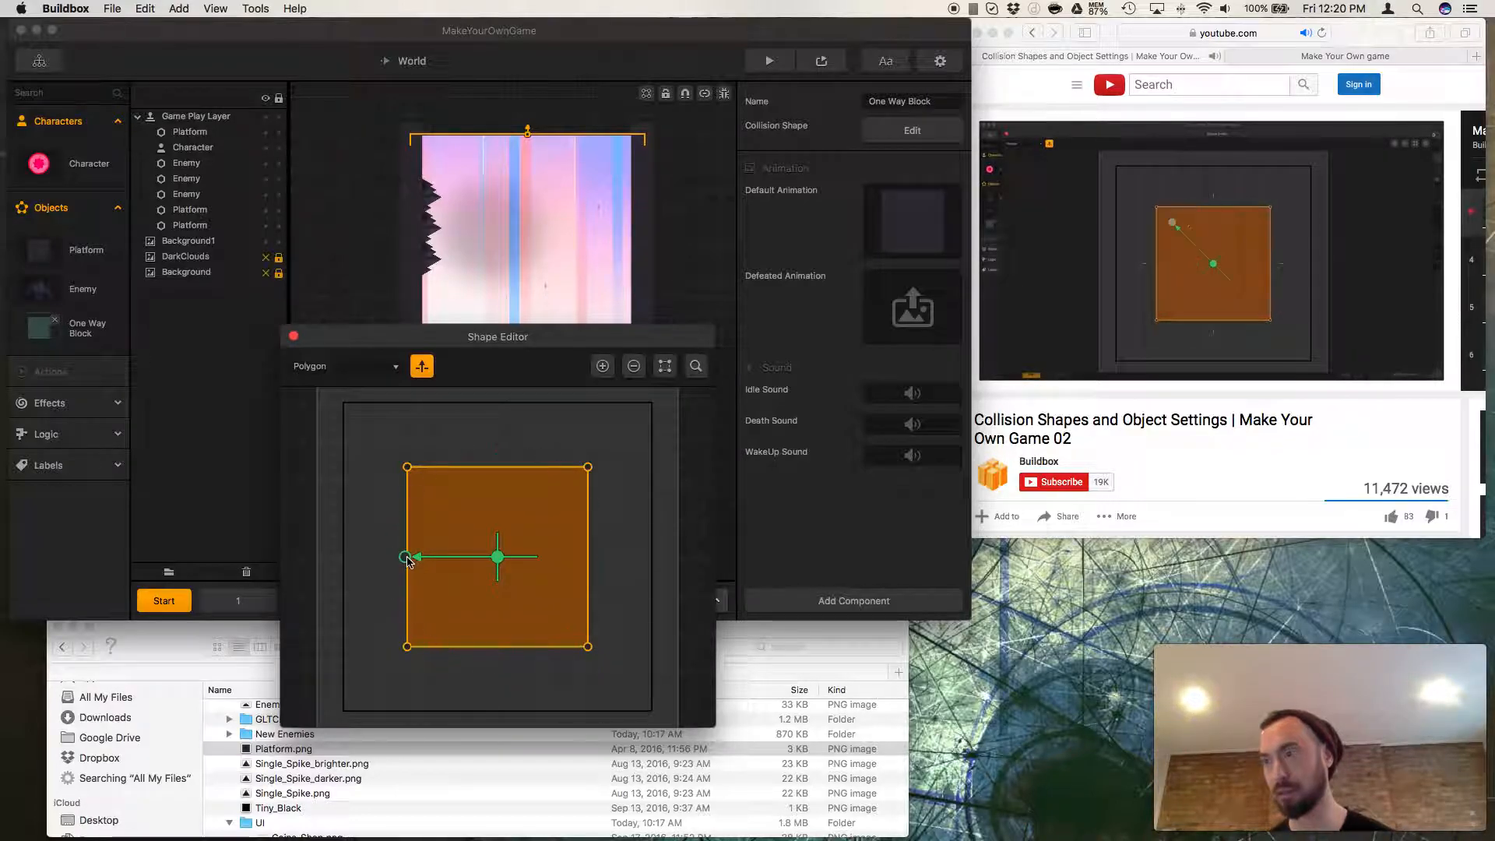
pyautogui.moveTo(406, 557); pyautogui.dragTo(508, 470)
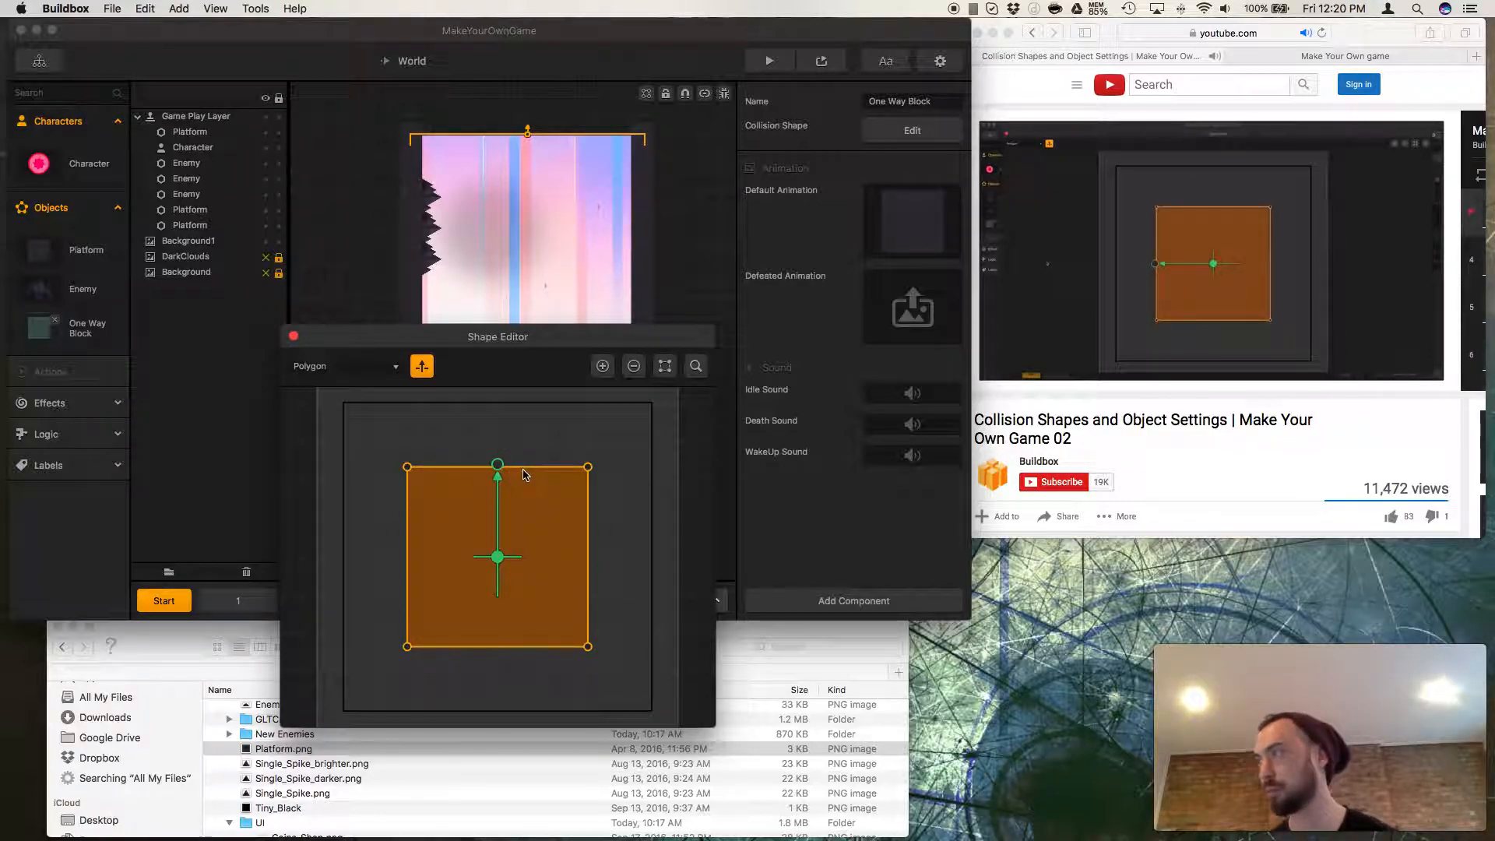
# Rewind the tutorial video slightly to rewatch the explanation of the one-way direction arrow.
pyautogui.click(1212, 433)
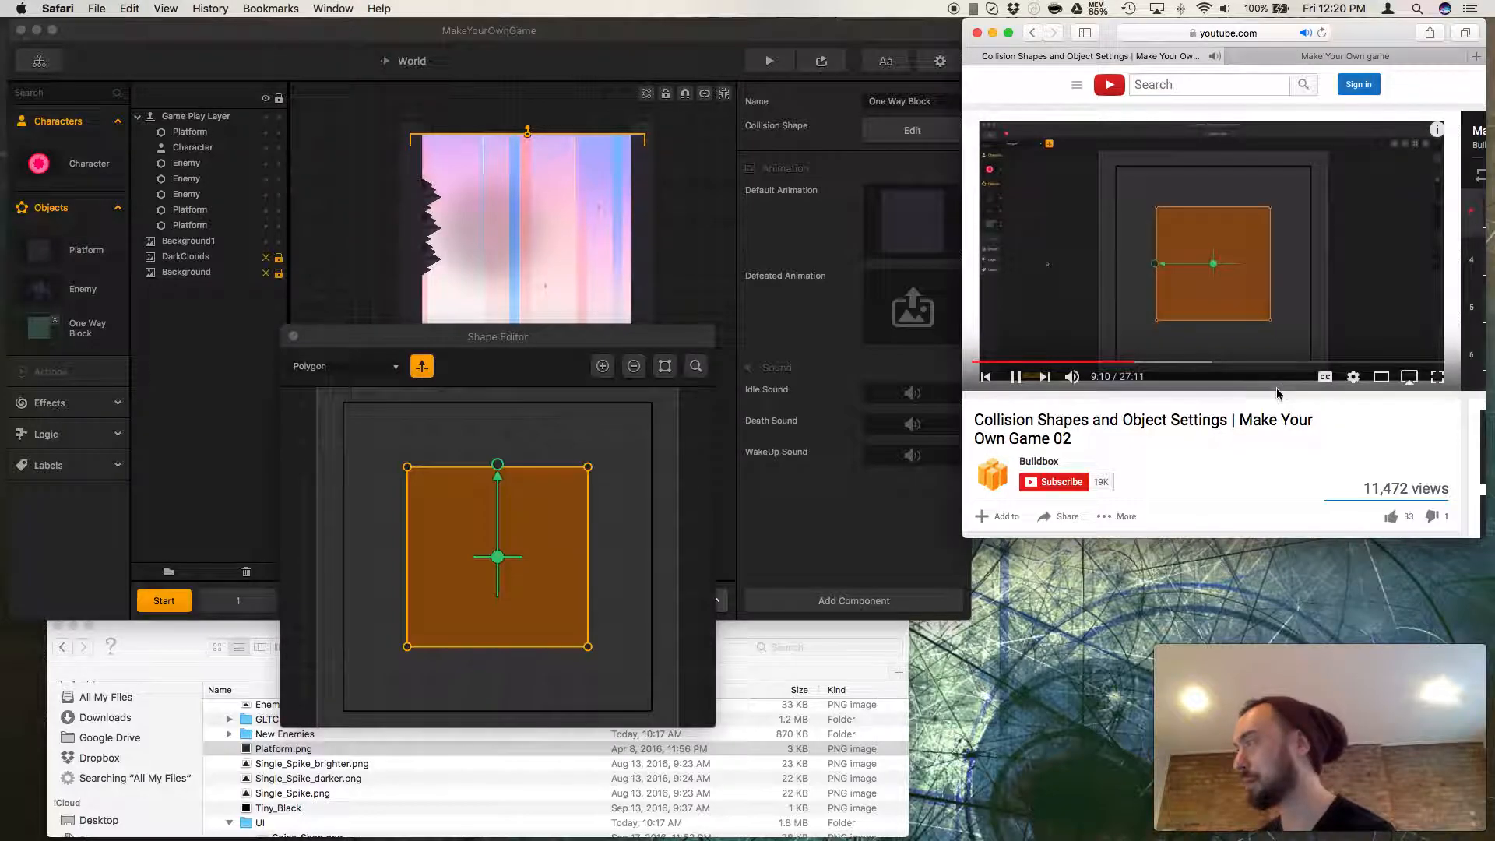
pyautogui.click(1131, 362)
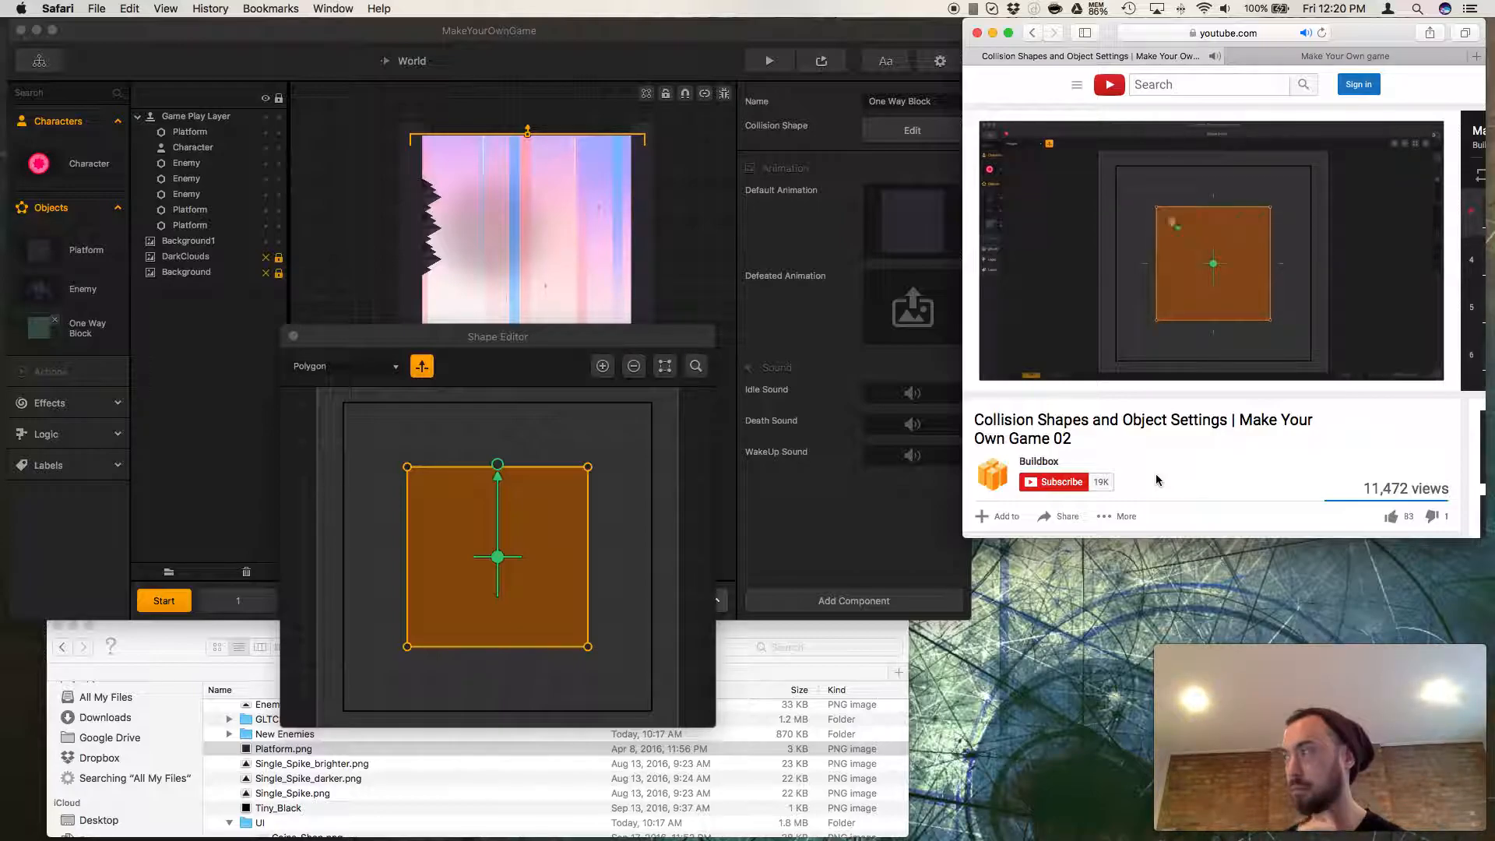
# Set the one-way arrow straight up at the block's top edge, recheck the saved shape and close the Shape Editor.
pyautogui.click(495, 465)
pyautogui.moveTo(498, 464)
pyautogui.mouseDown()
pyautogui.moveTo(433, 492)
pyautogui.moveTo(413, 578)
pyautogui.moveTo(592, 662)
pyautogui.moveTo(503, 667)
pyautogui.moveTo(584, 557)
pyautogui.moveTo(510, 457)
pyautogui.mouseUp()
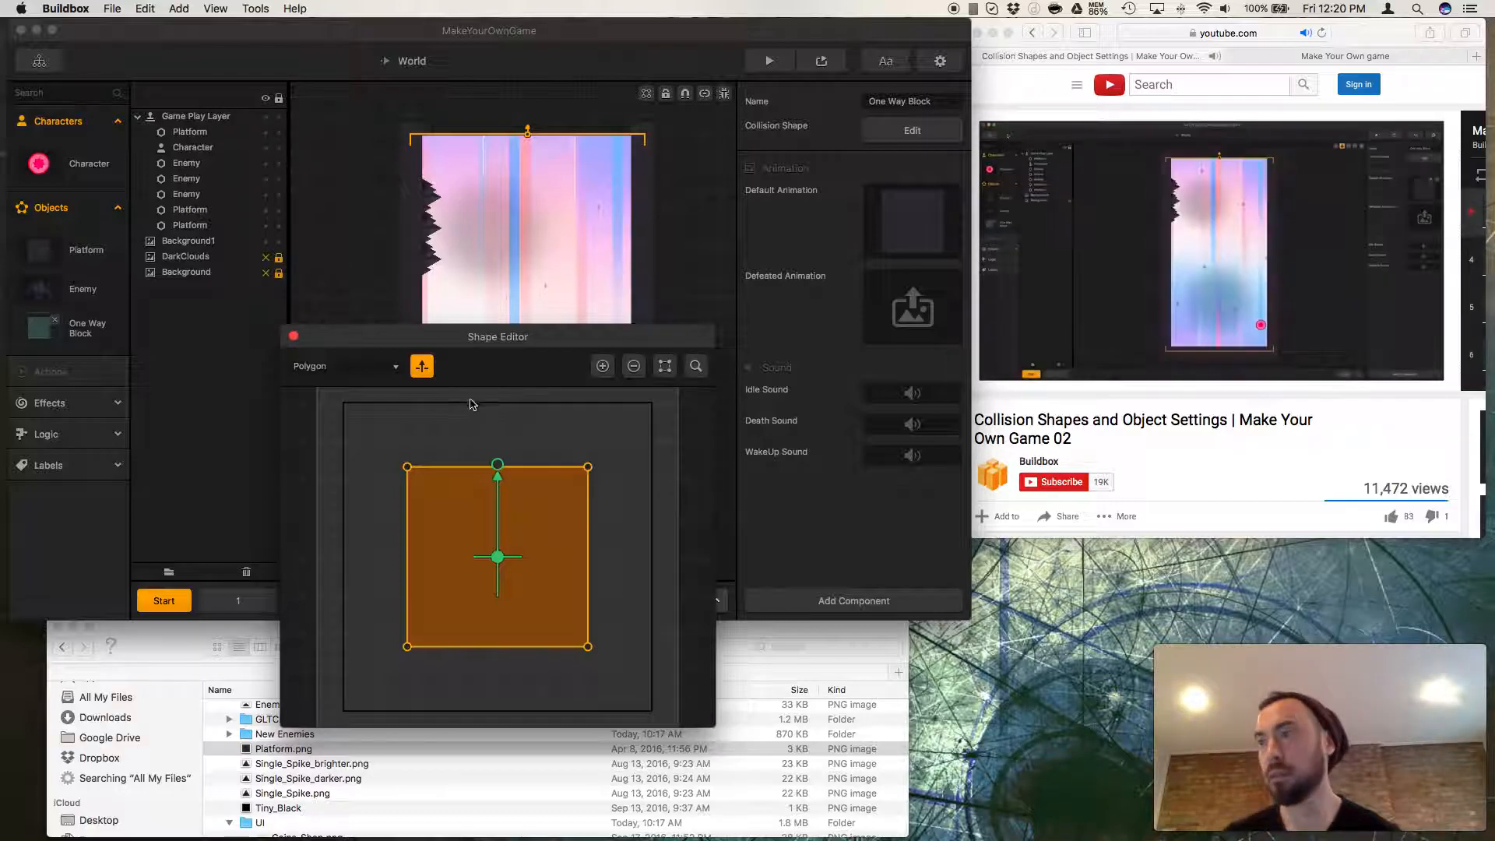
pyautogui.click(296, 337)
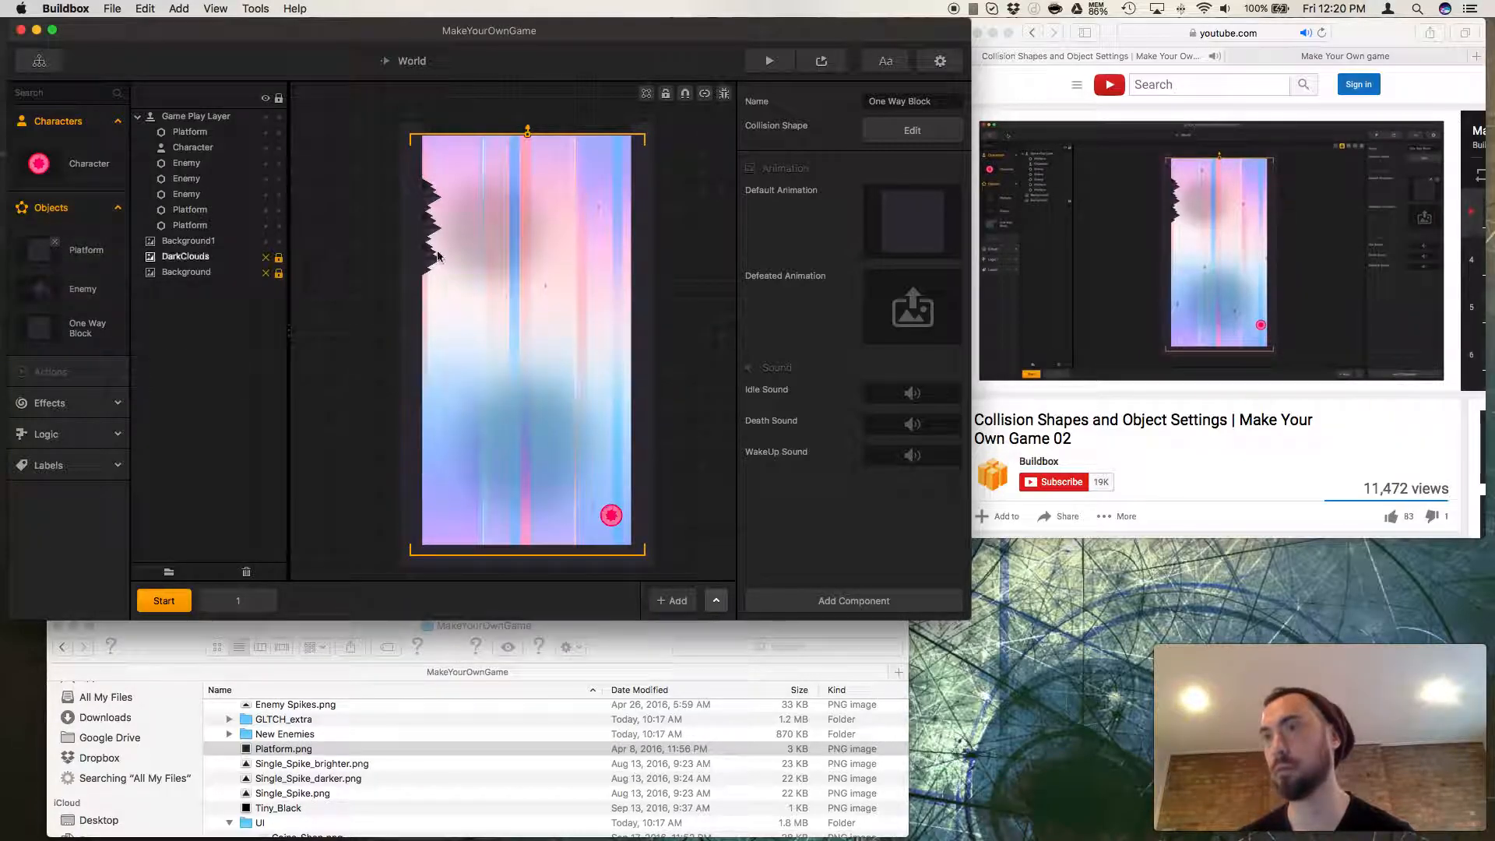
pyautogui.click(912, 131)
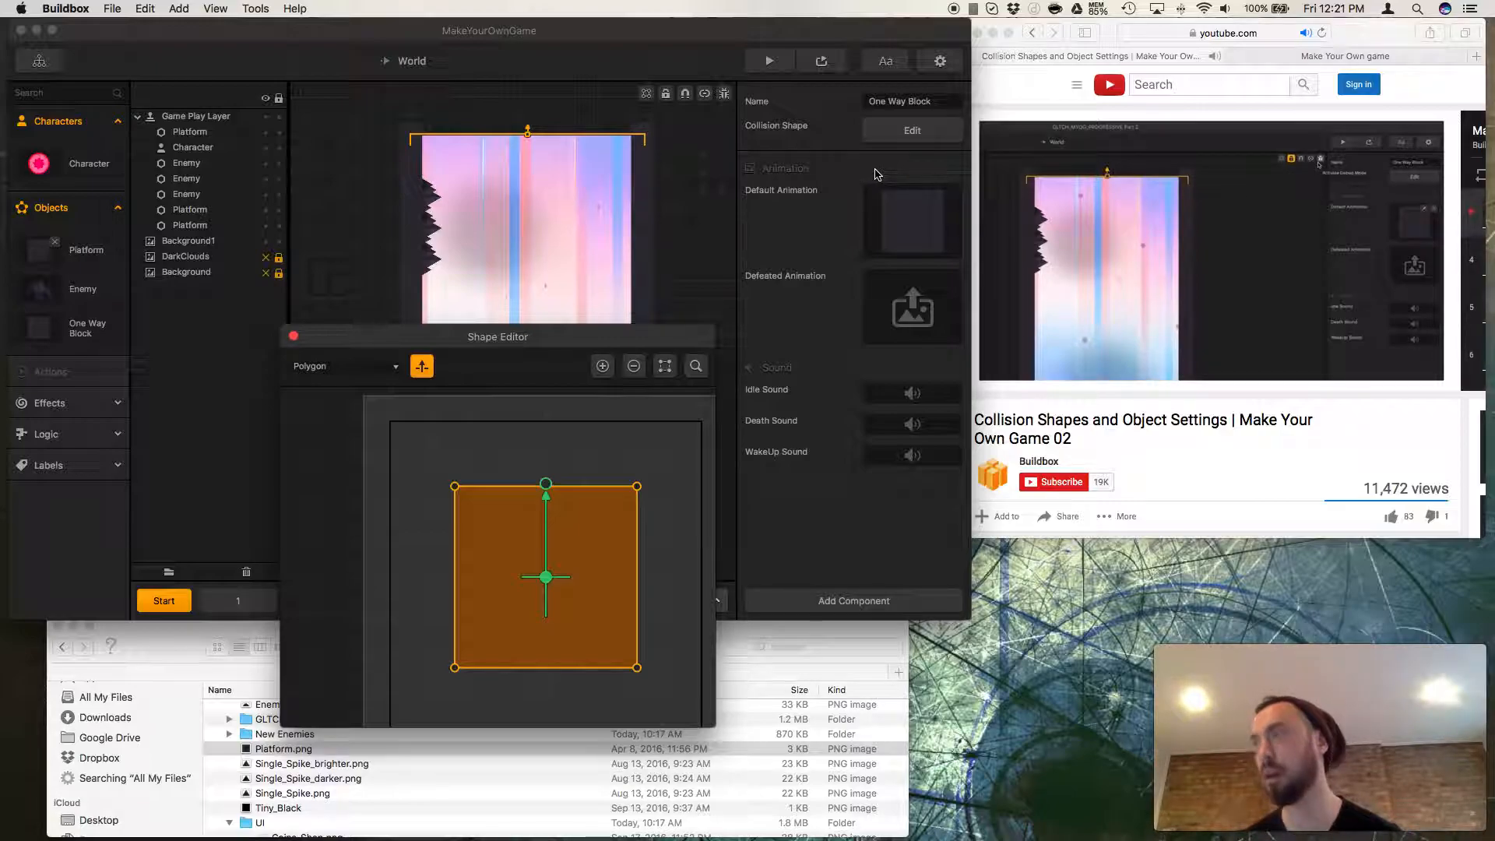
pyautogui.click(294, 336)
# Pause the tutorial video and inspect the Platform's collision polygon and one-way setting in the Shape Editor.
pyautogui.click(1016, 377)
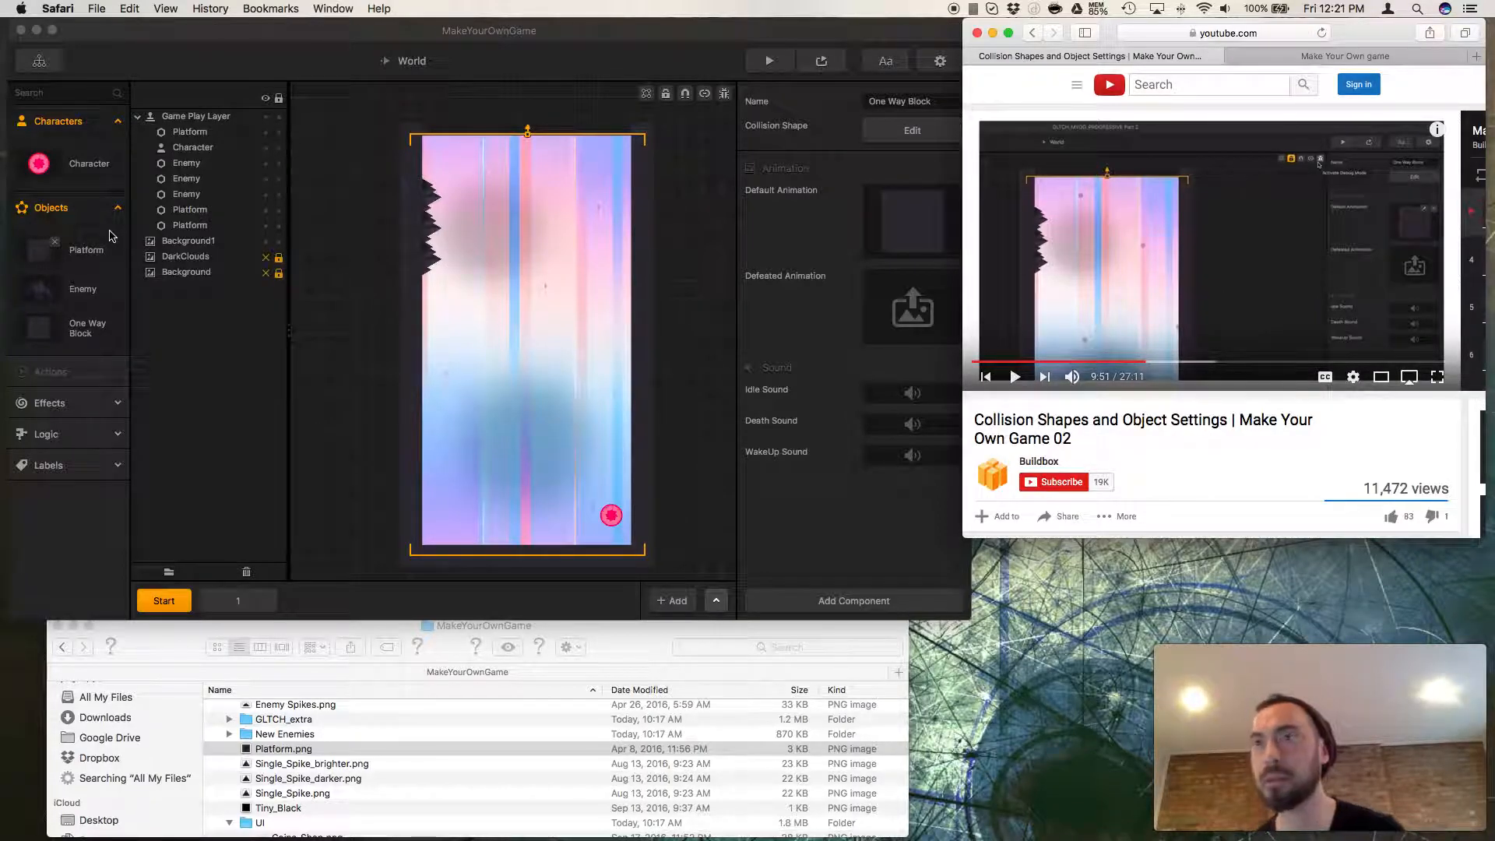
pyautogui.click(88, 255)
pyautogui.click(88, 256)
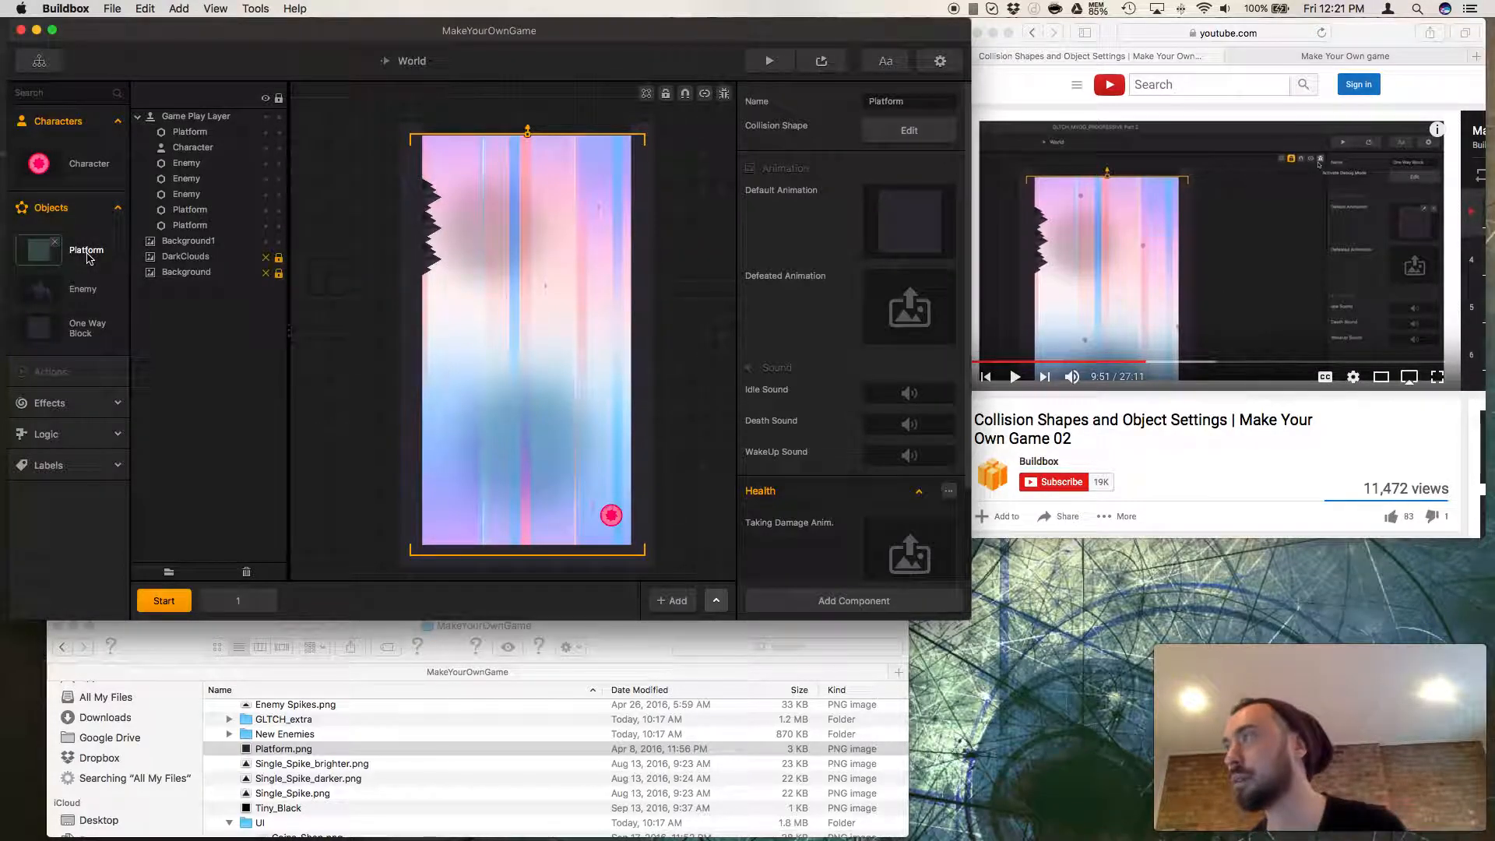
pyautogui.click(890, 132)
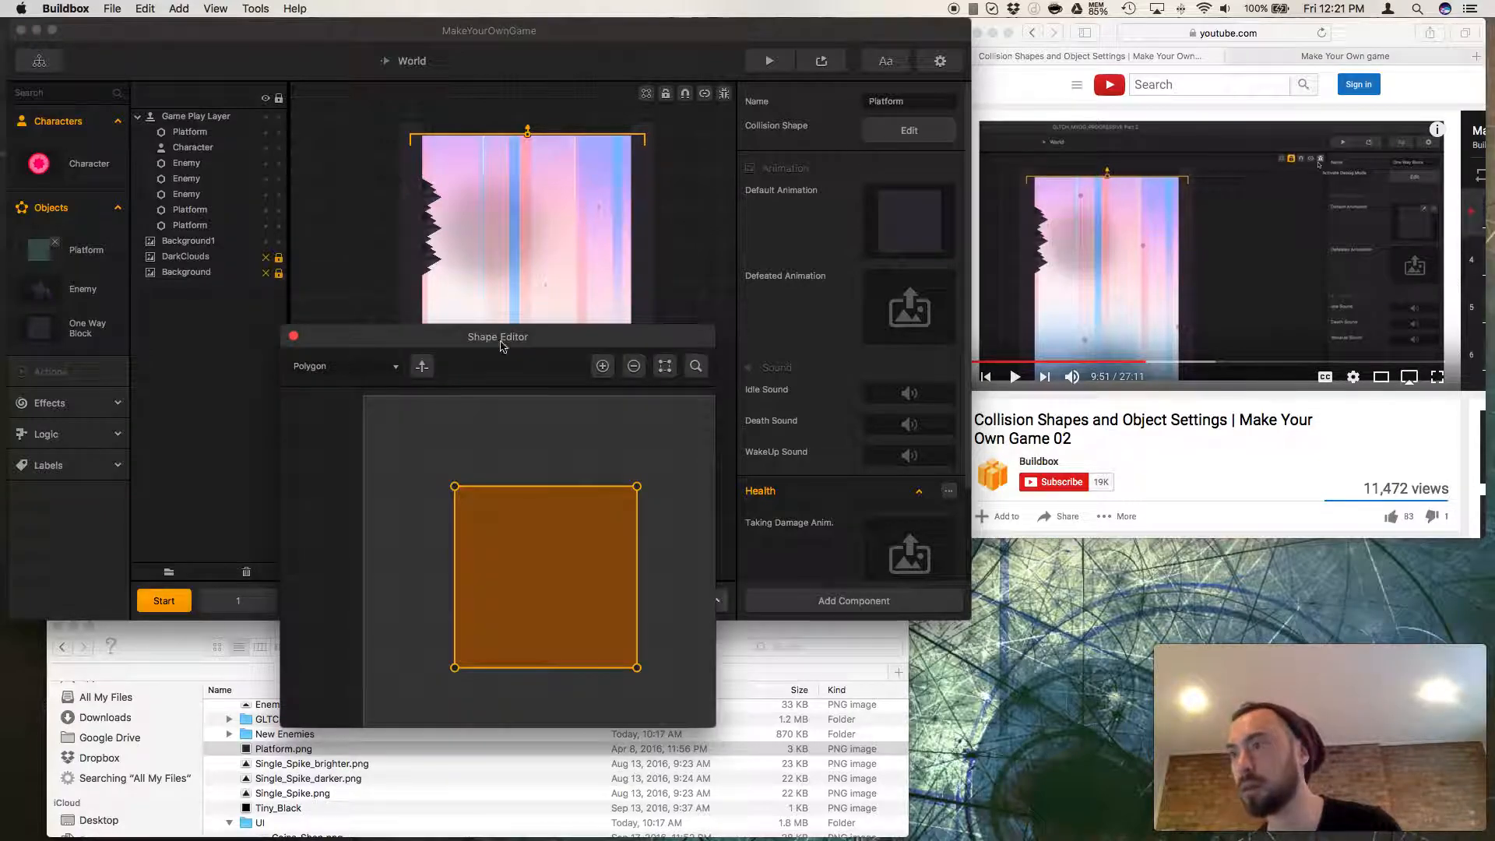
pyautogui.click(420, 367)
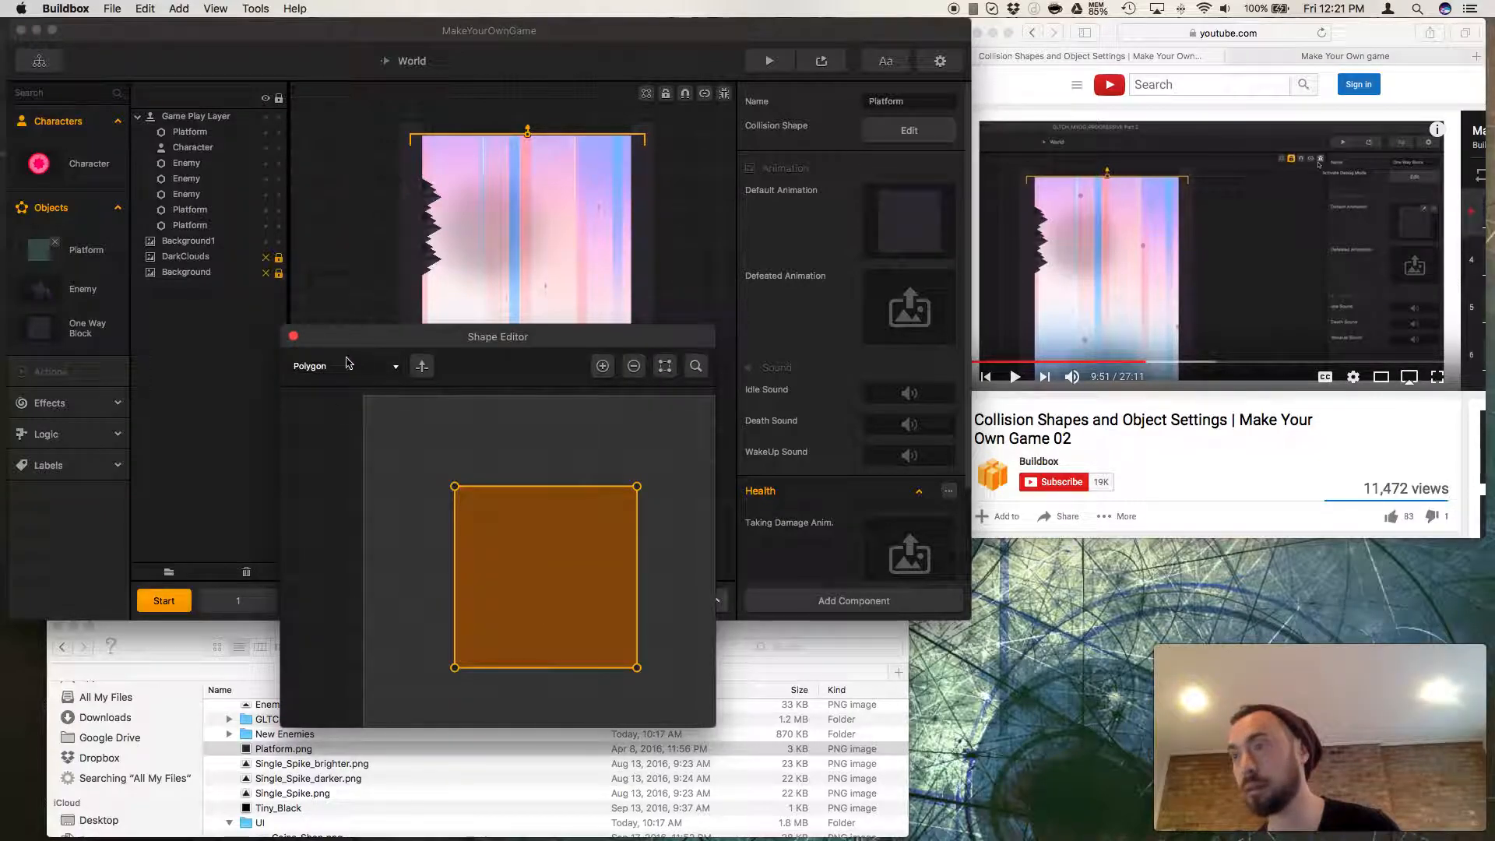
pyautogui.click(293, 337)
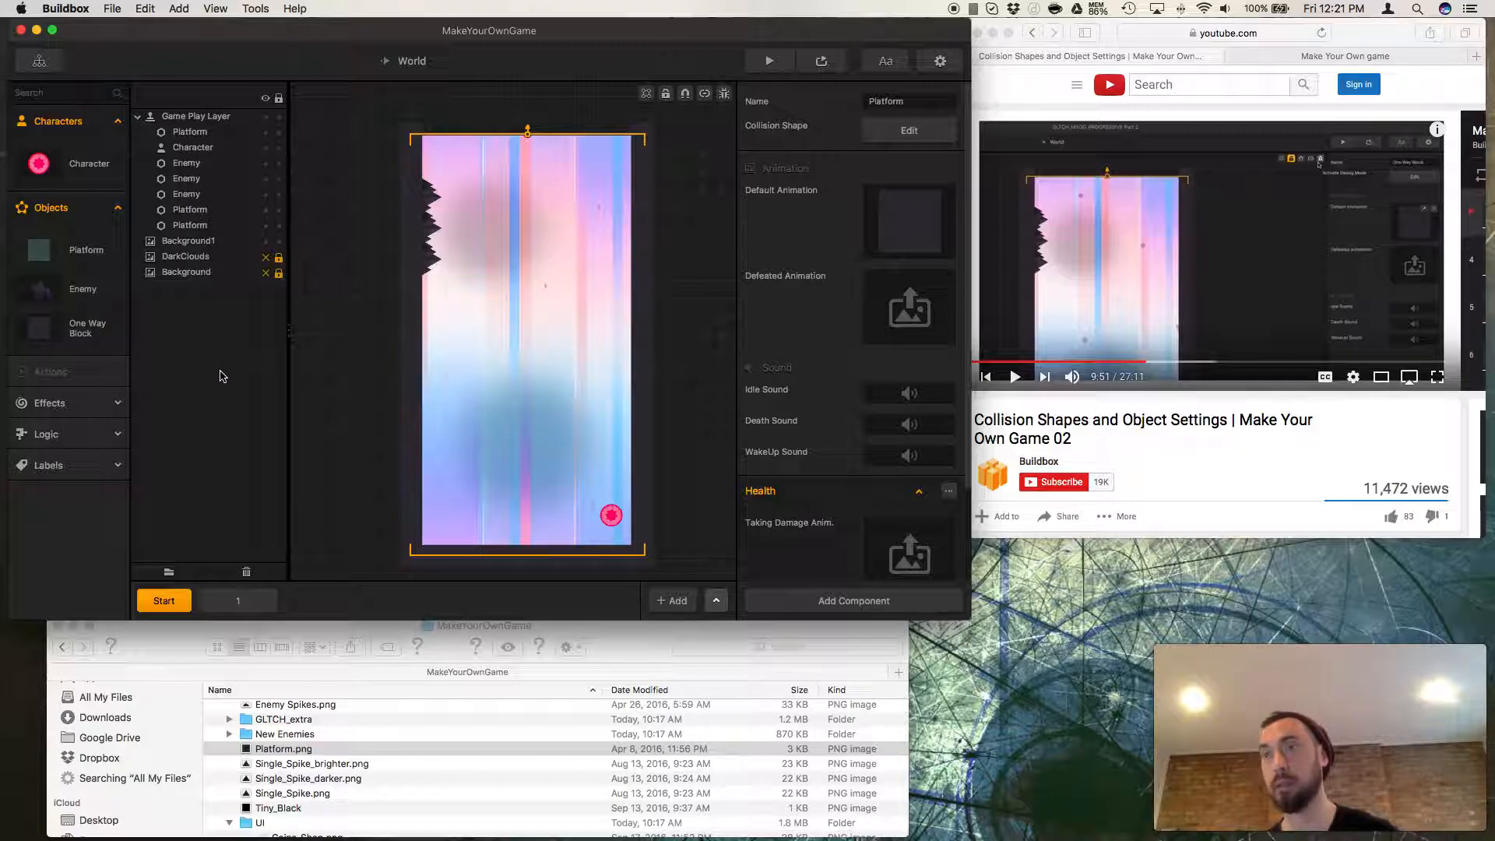
# Resume the tutorial video and activate debug mode for the World scene to display the objects' collision shapes.
pyautogui.click(1020, 387)
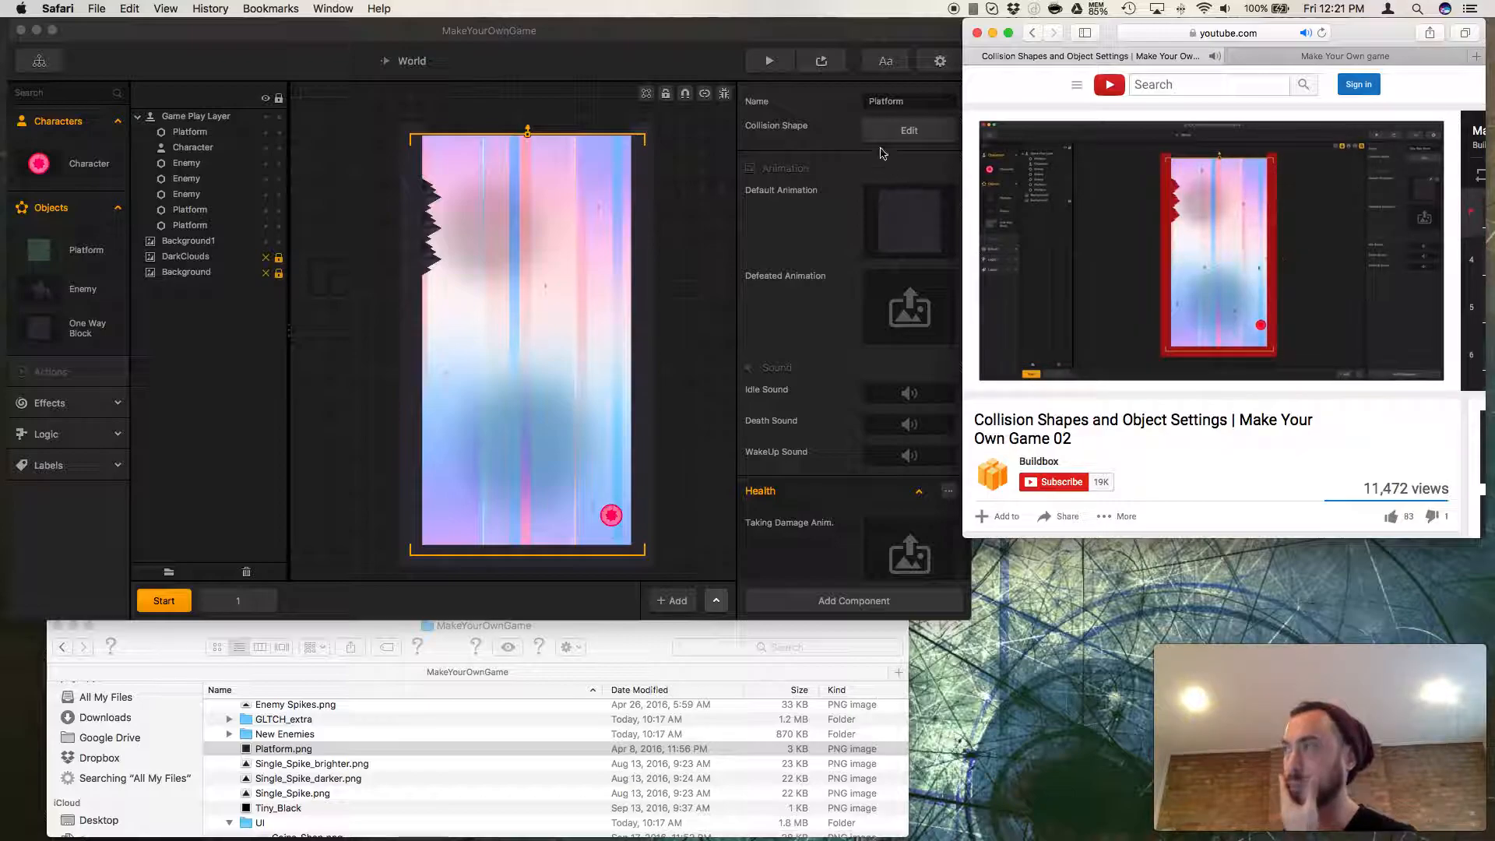
pyautogui.click(831, 117)
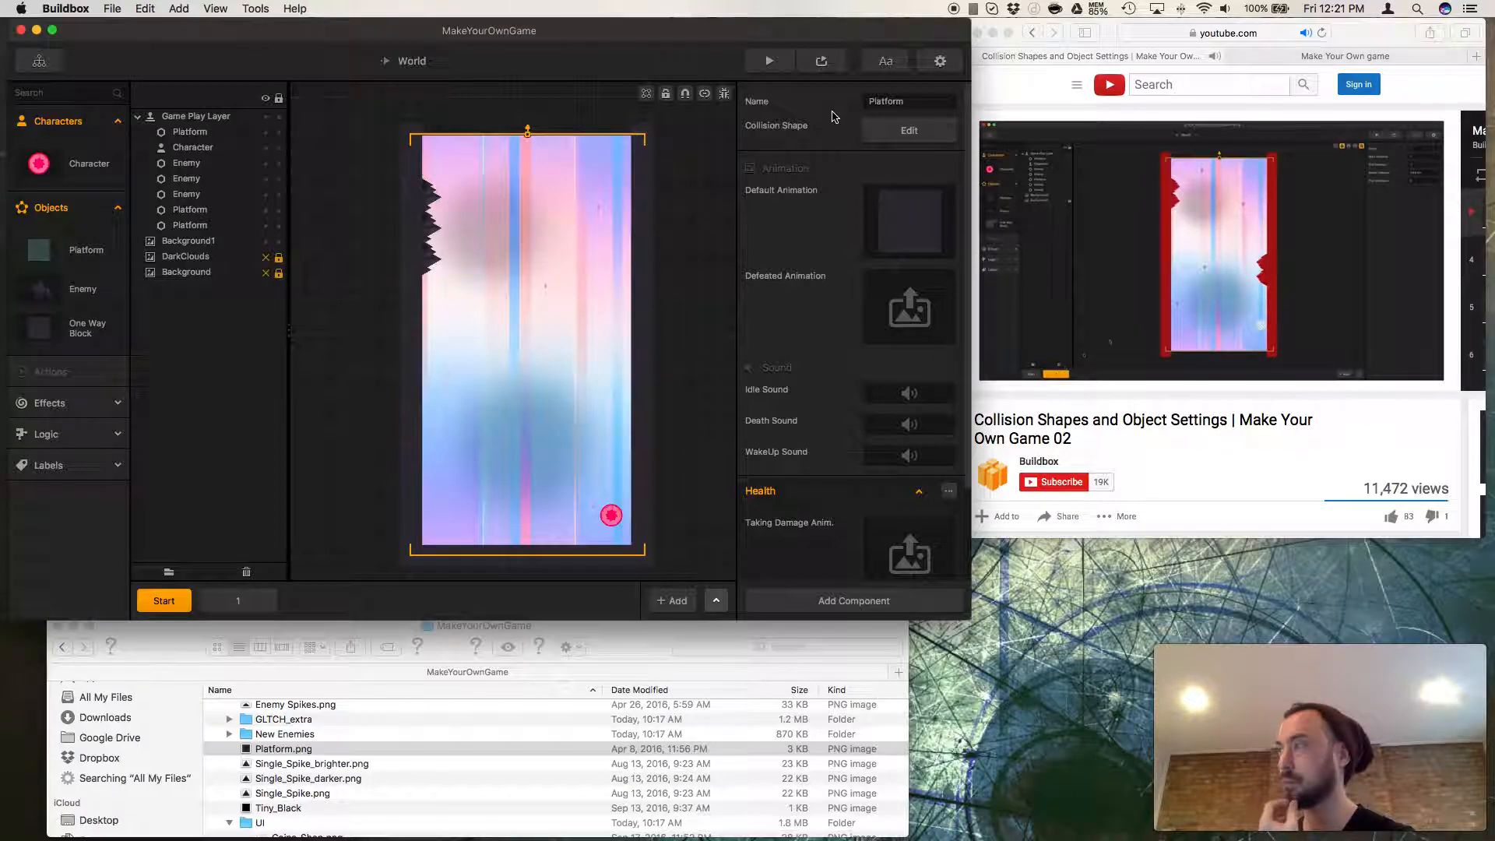
pyautogui.click(731, 107)
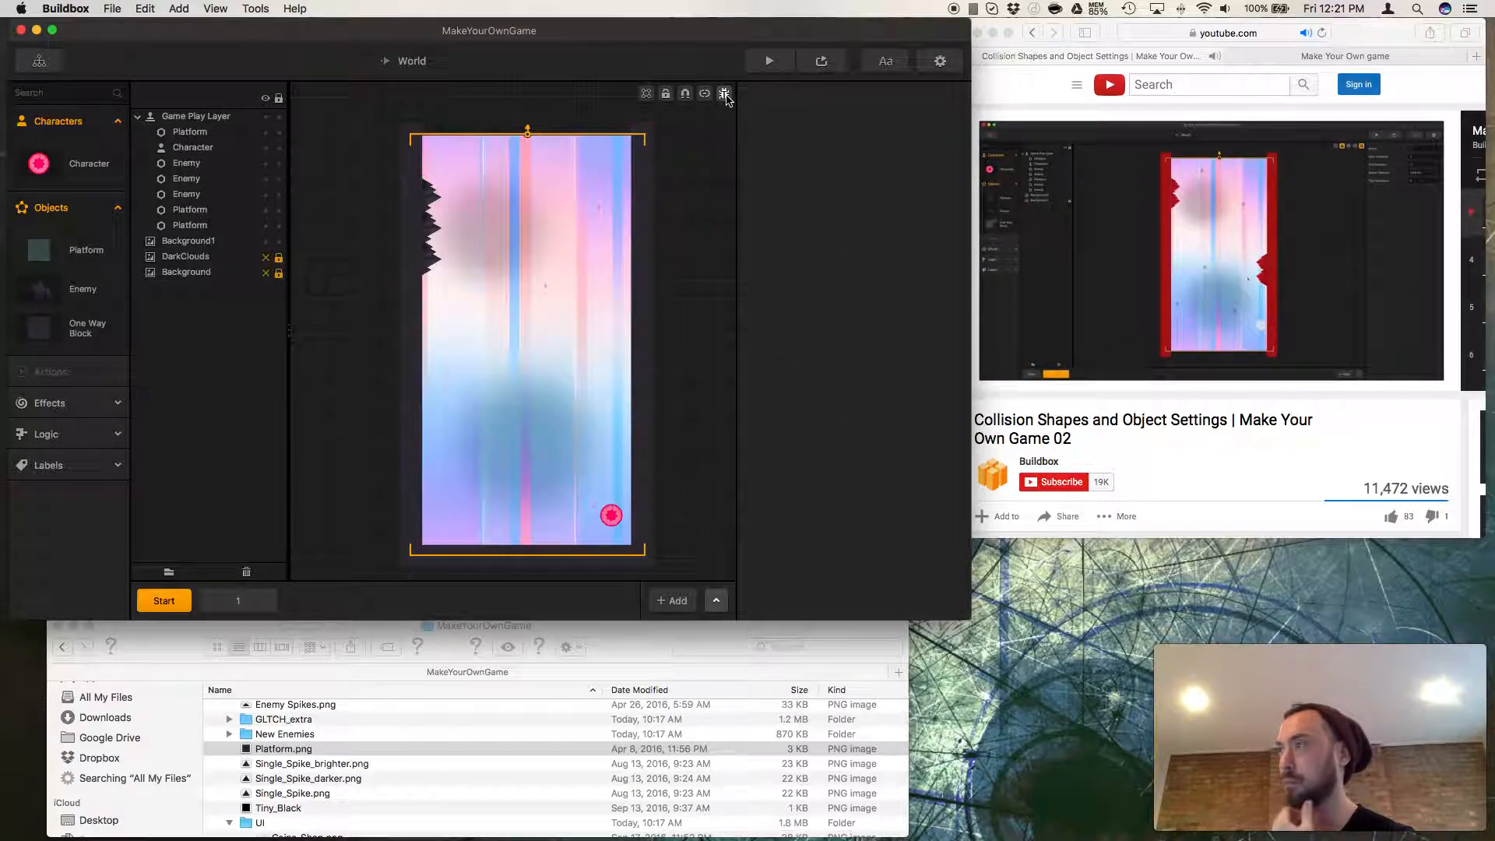
pyautogui.click(724, 94)
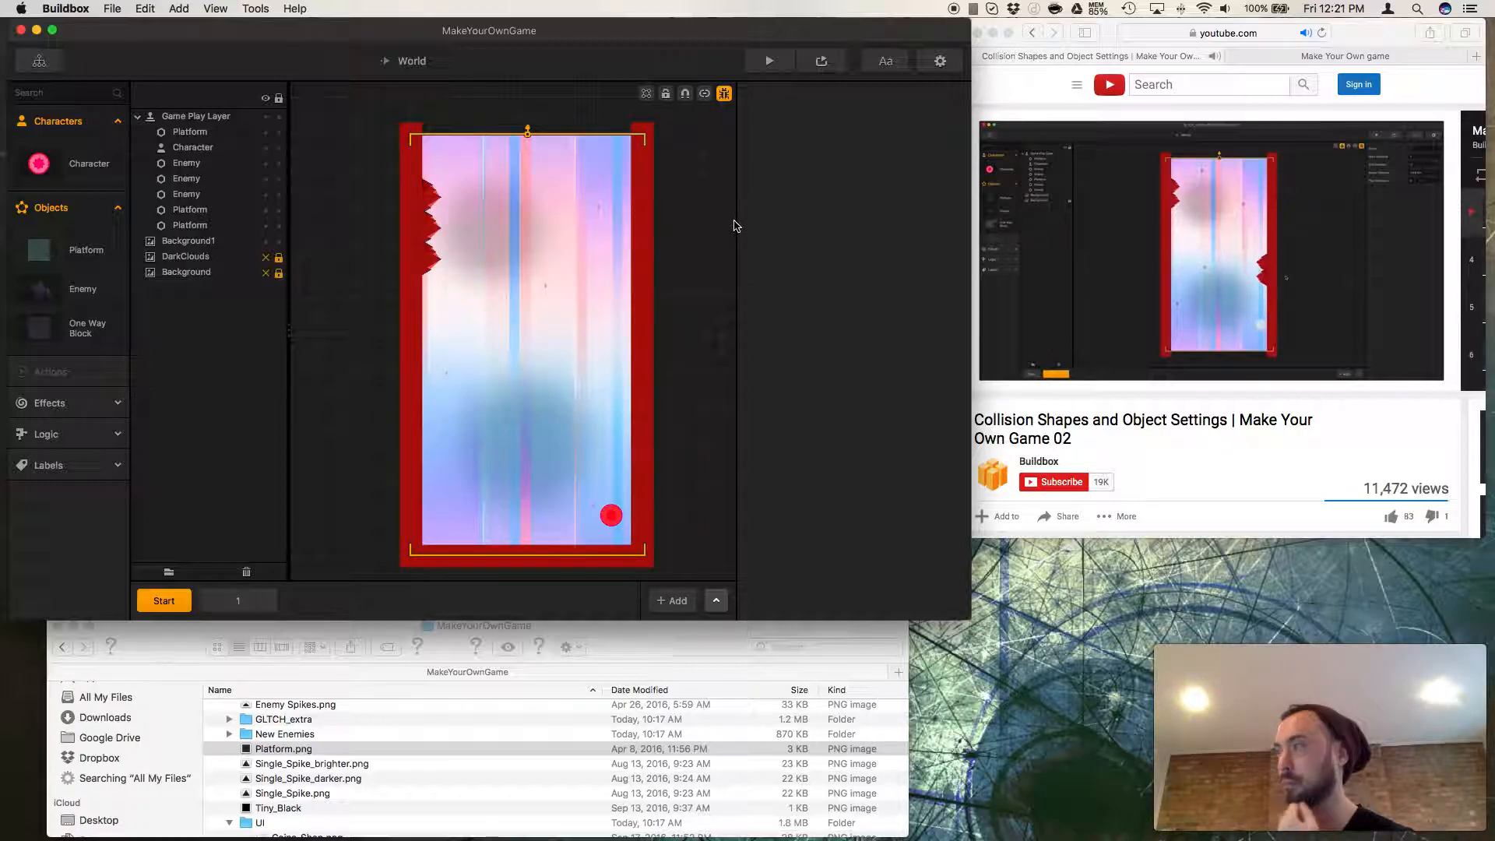
# Switch the World from the Start scene to scene 1 and pause the tutorial video.
pyautogui.click(234, 600)
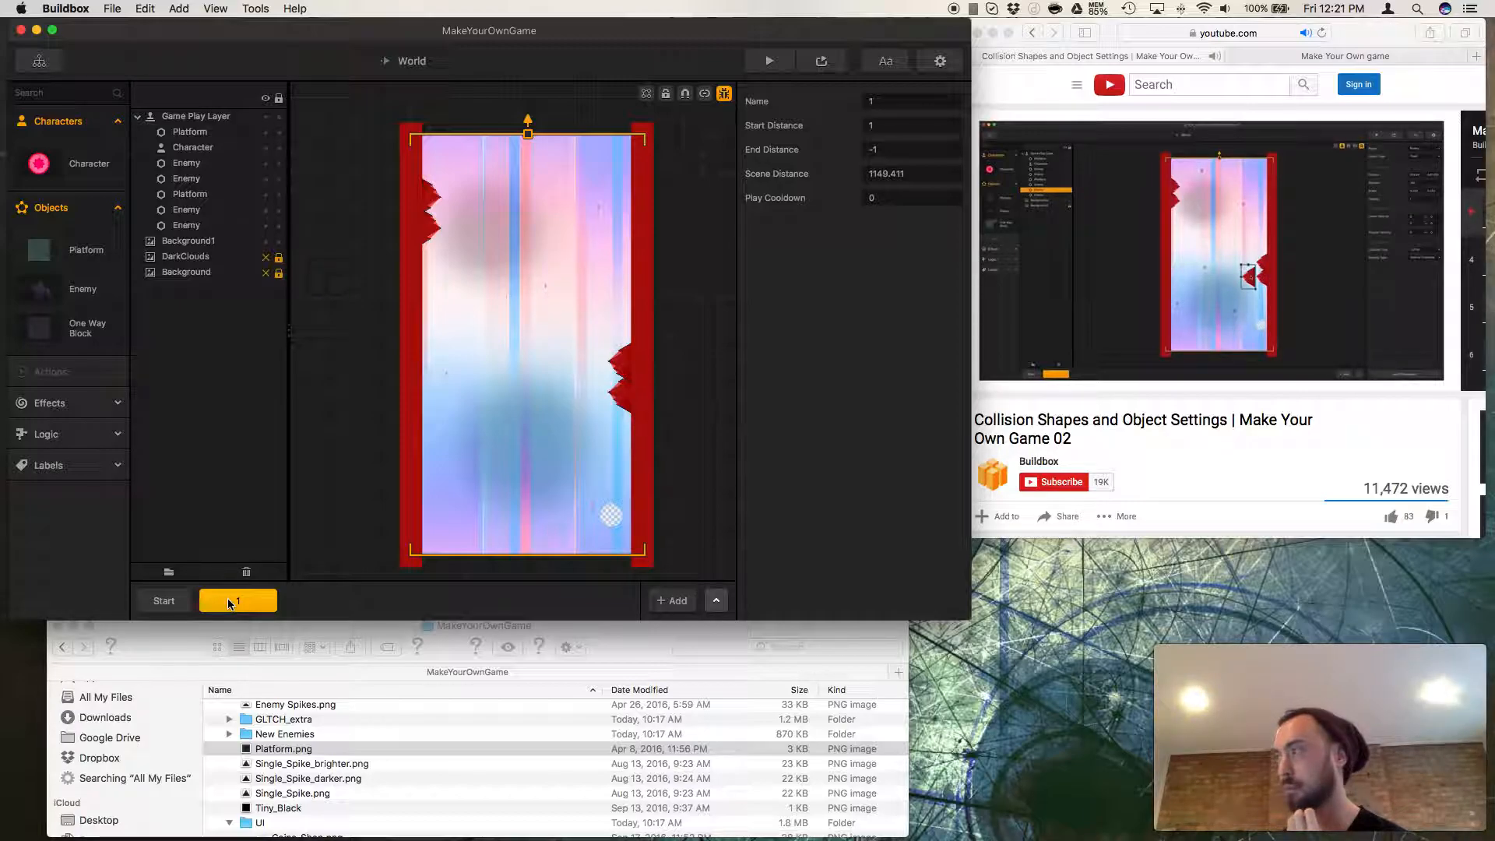
pyautogui.click(1004, 419)
pyautogui.click(1017, 376)
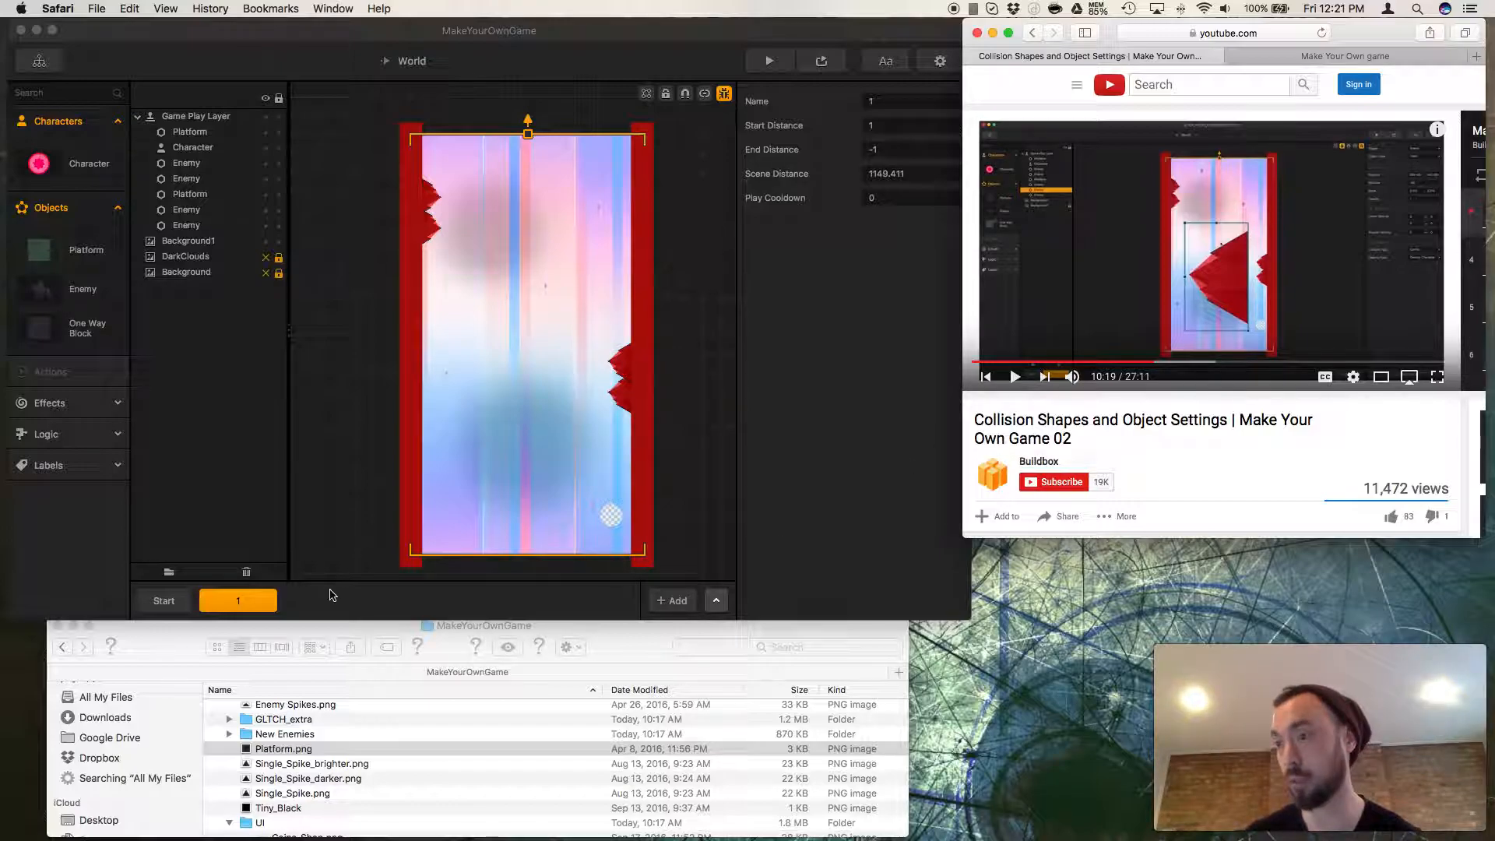
# View the World's Start scene, return to scene 1 and resume the tutorial video.
pyautogui.click(168, 600)
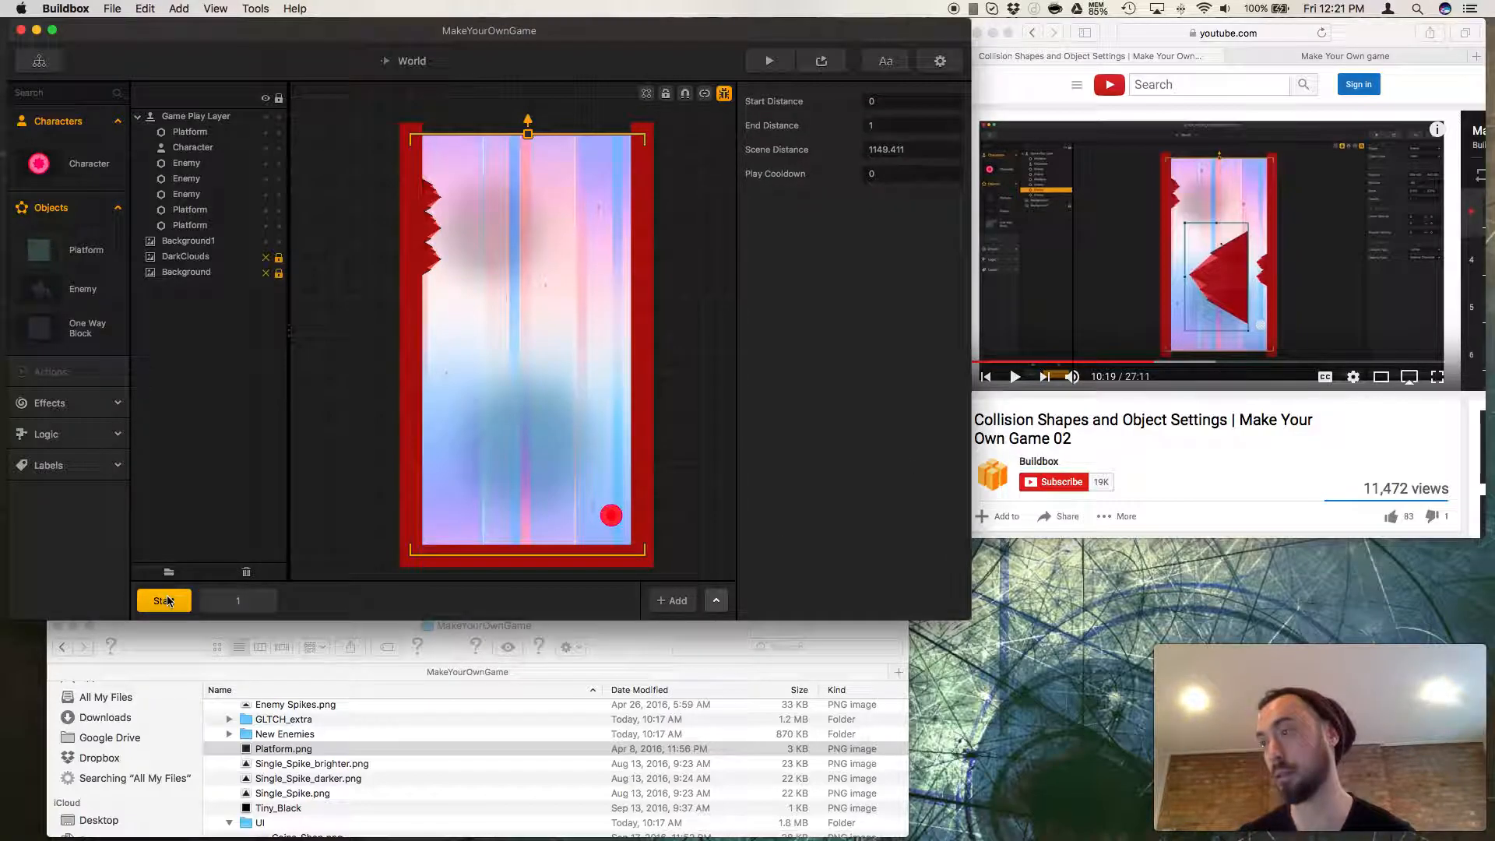
pyautogui.click(215, 603)
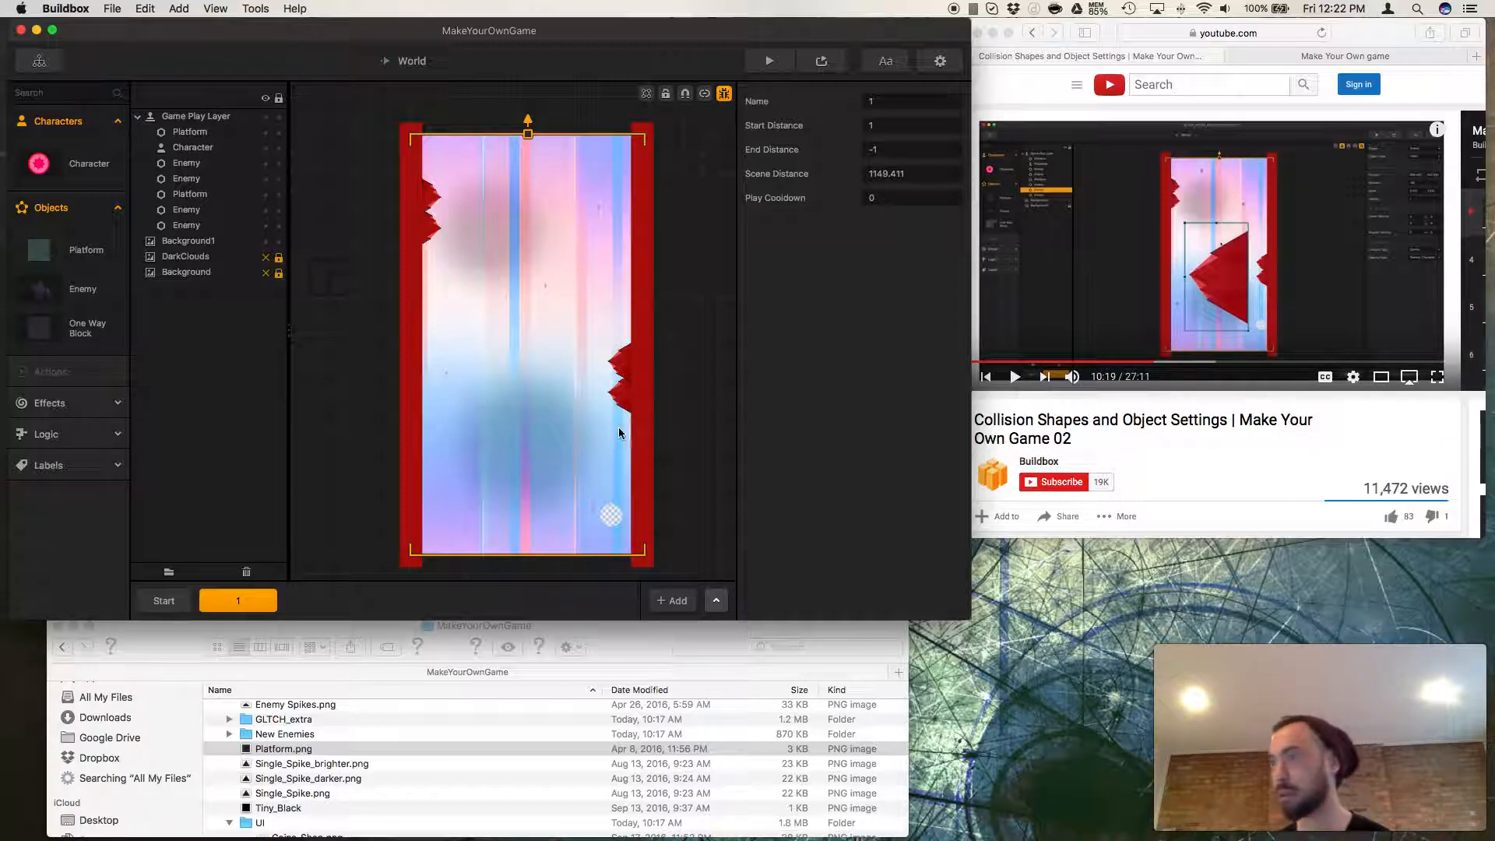
pyautogui.click(1074, 421)
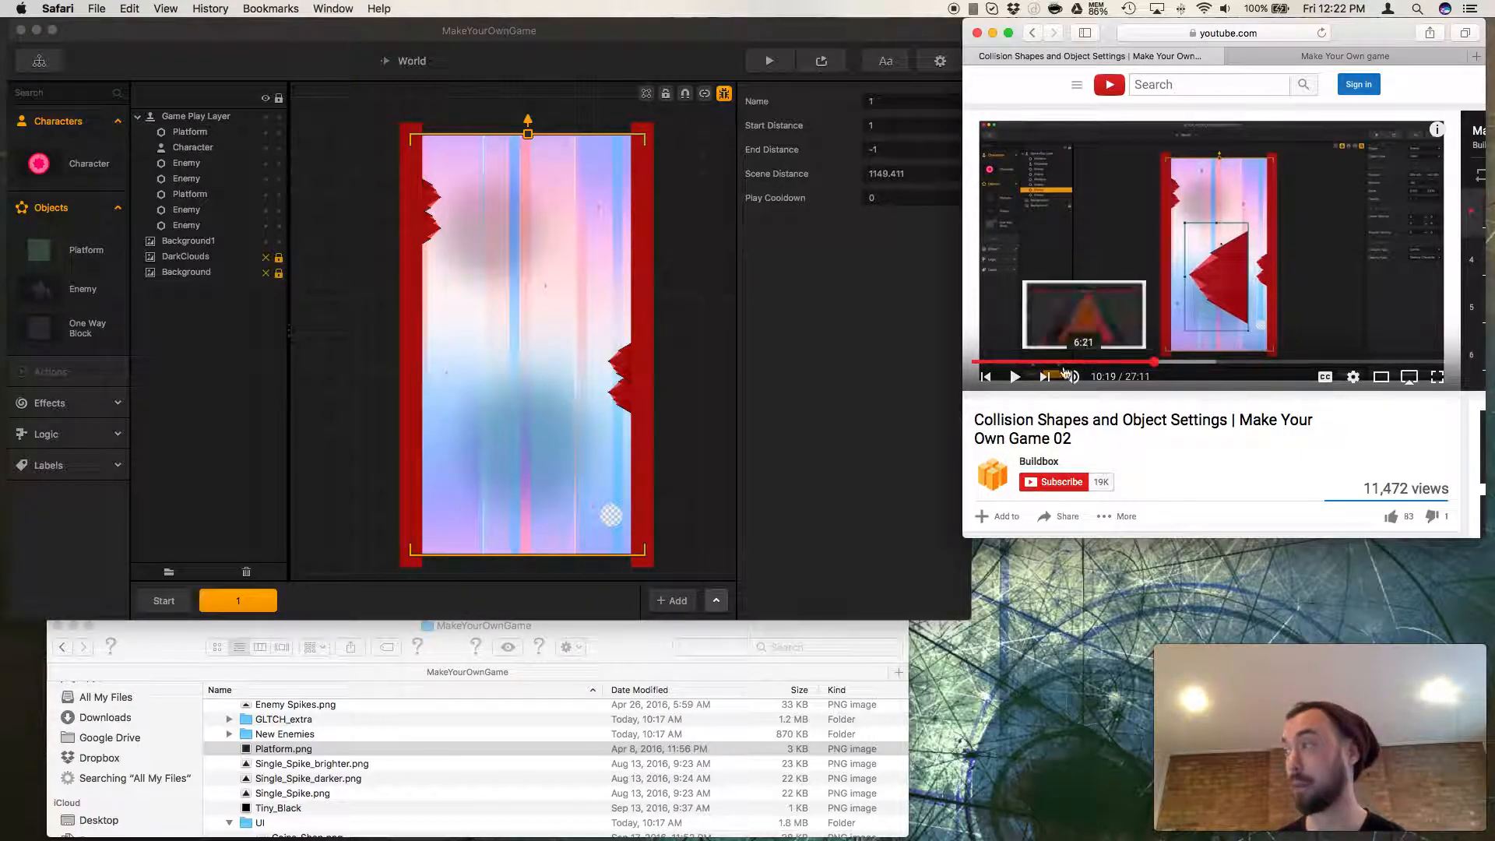
# Duplicate the small Enemy by scene 1's right wall, enlarge the copy to scale 2.411 in mid-scene and examine its collision shape up close.
pyautogui.click(615, 397)
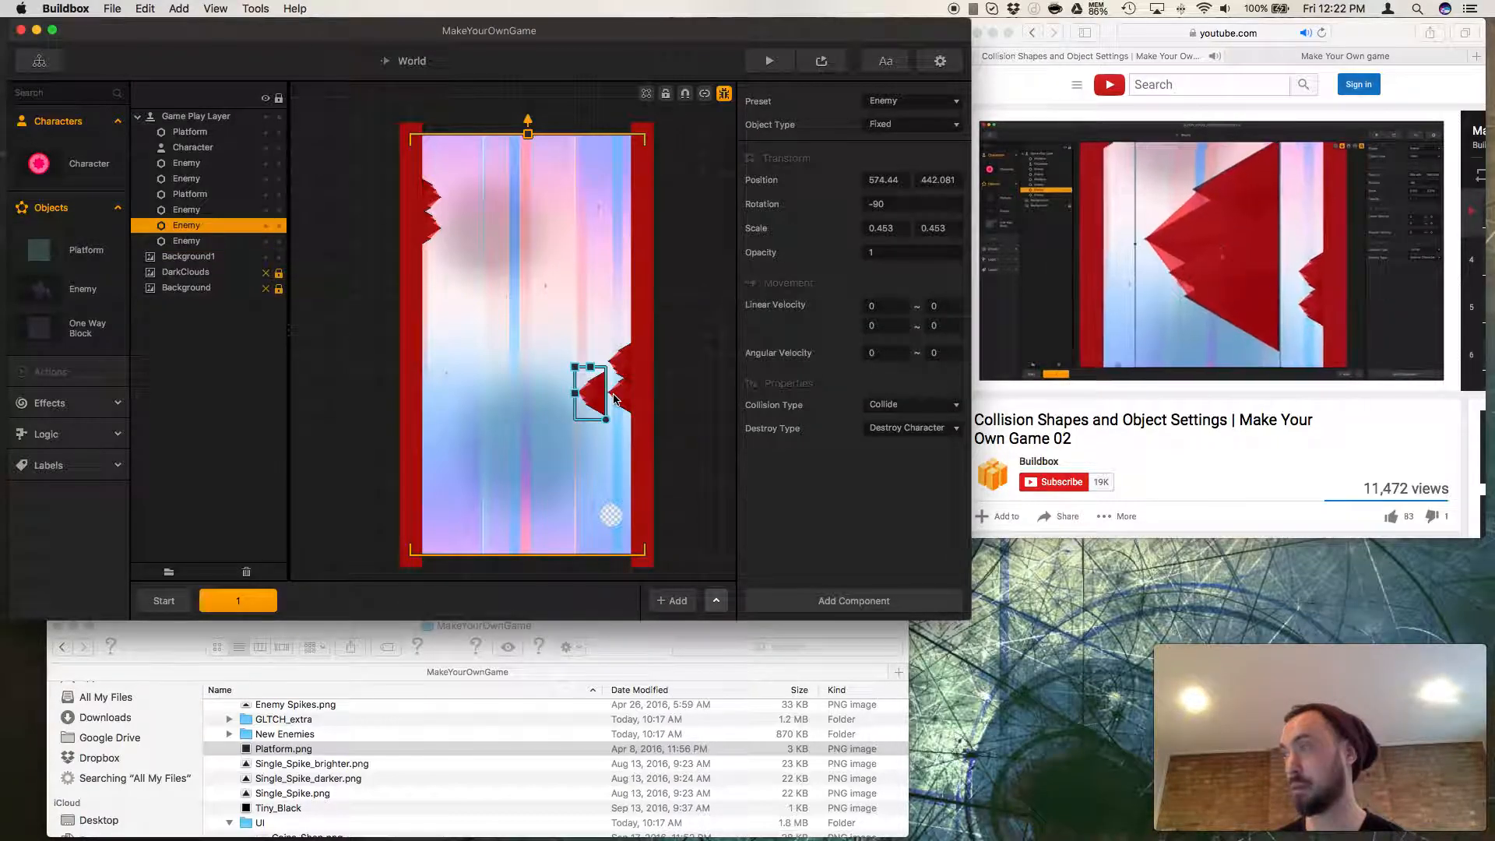
pyautogui.keyDown('alt'); pyautogui.moveTo(615, 398); pyautogui.dragTo(436, 215); pyautogui.keyUp('alt')
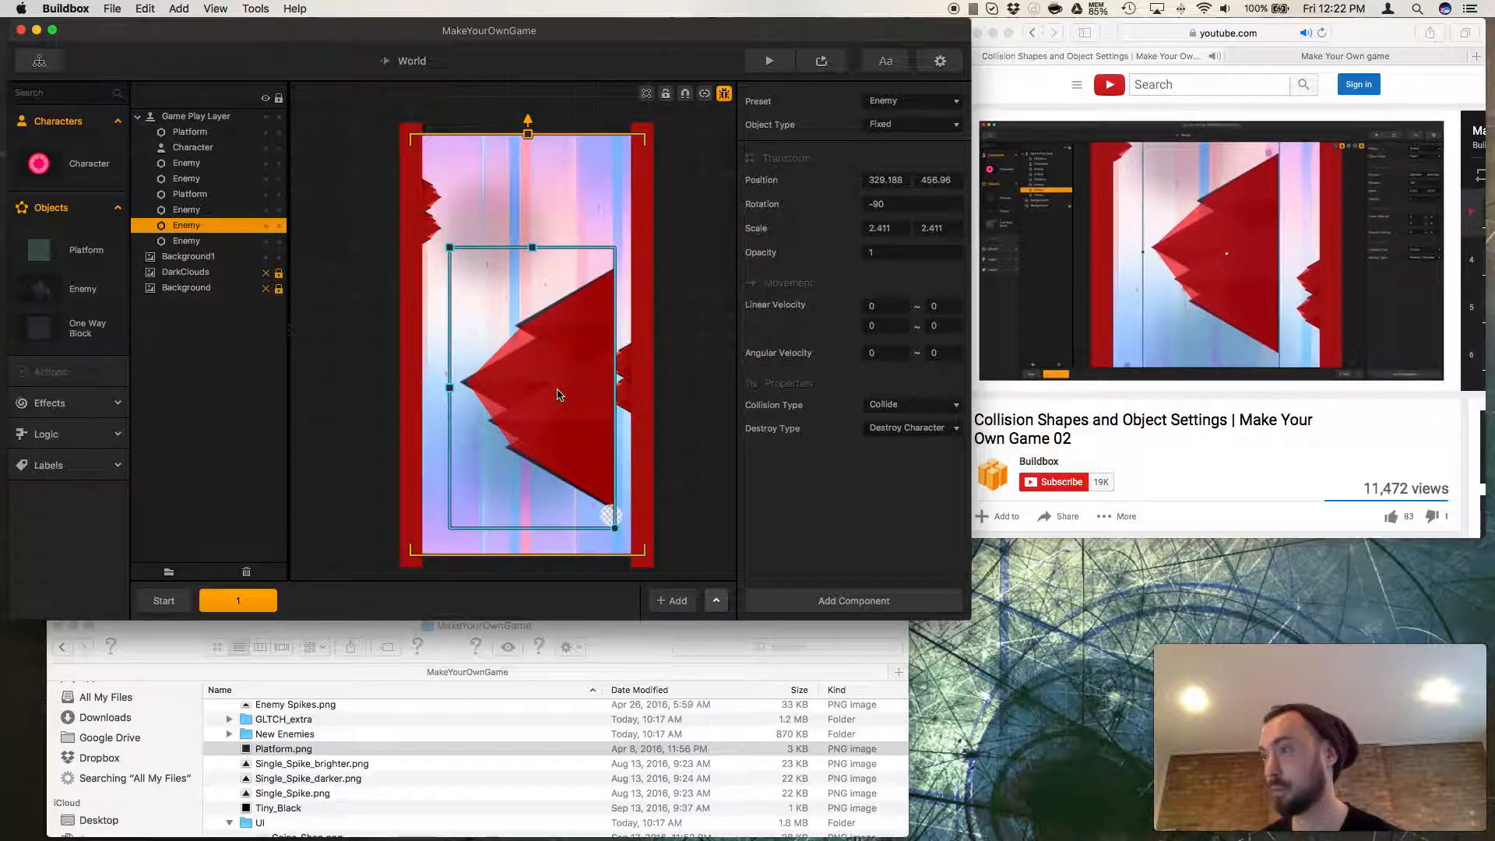
pyautogui.scroll(5, 556, 394)
pyautogui.scroll(1, 556, 395)
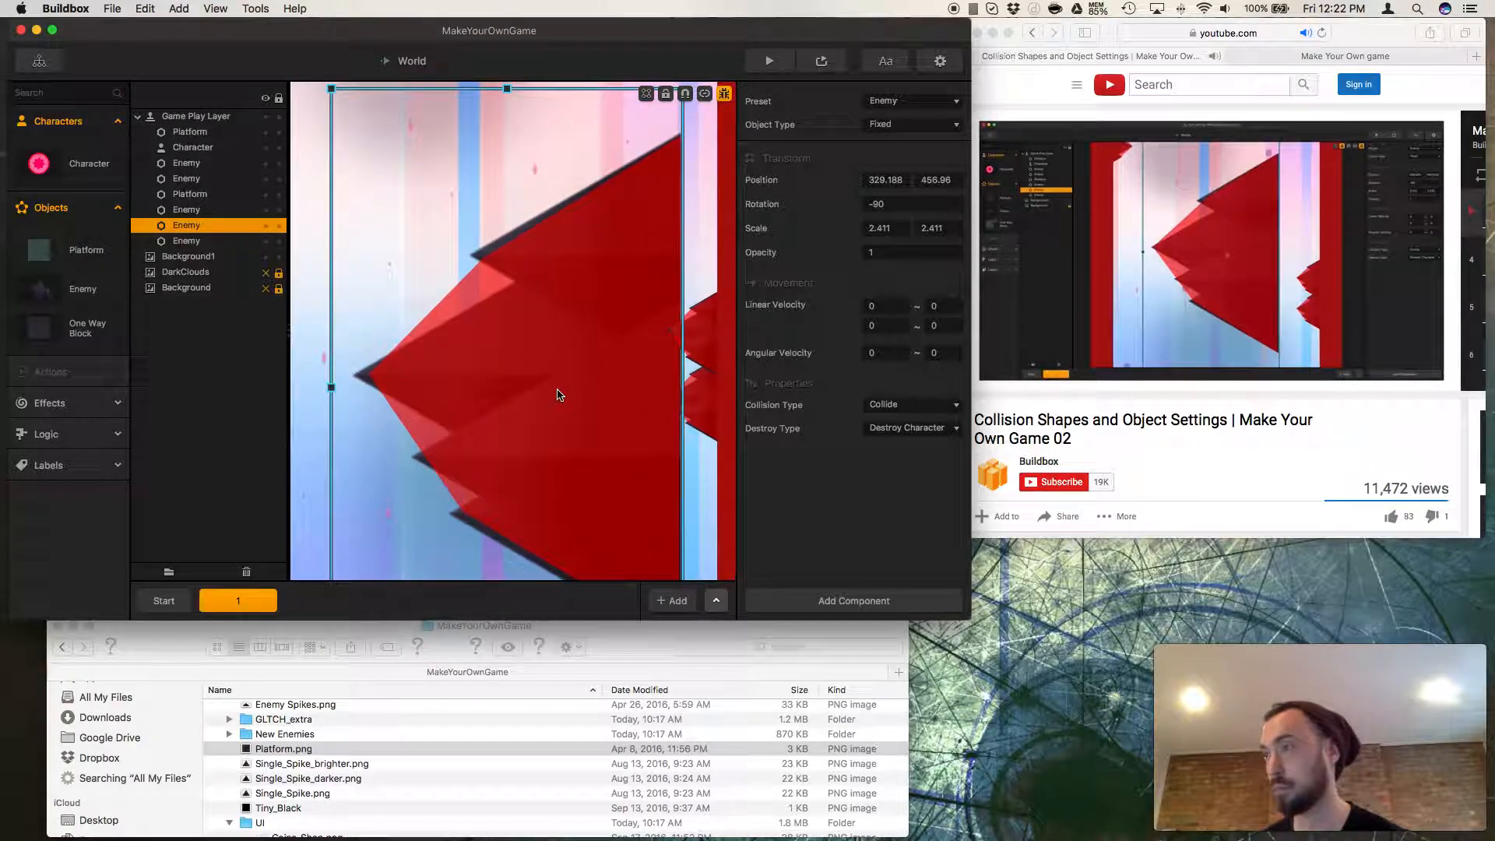
pyautogui.scroll(1, 556, 394)
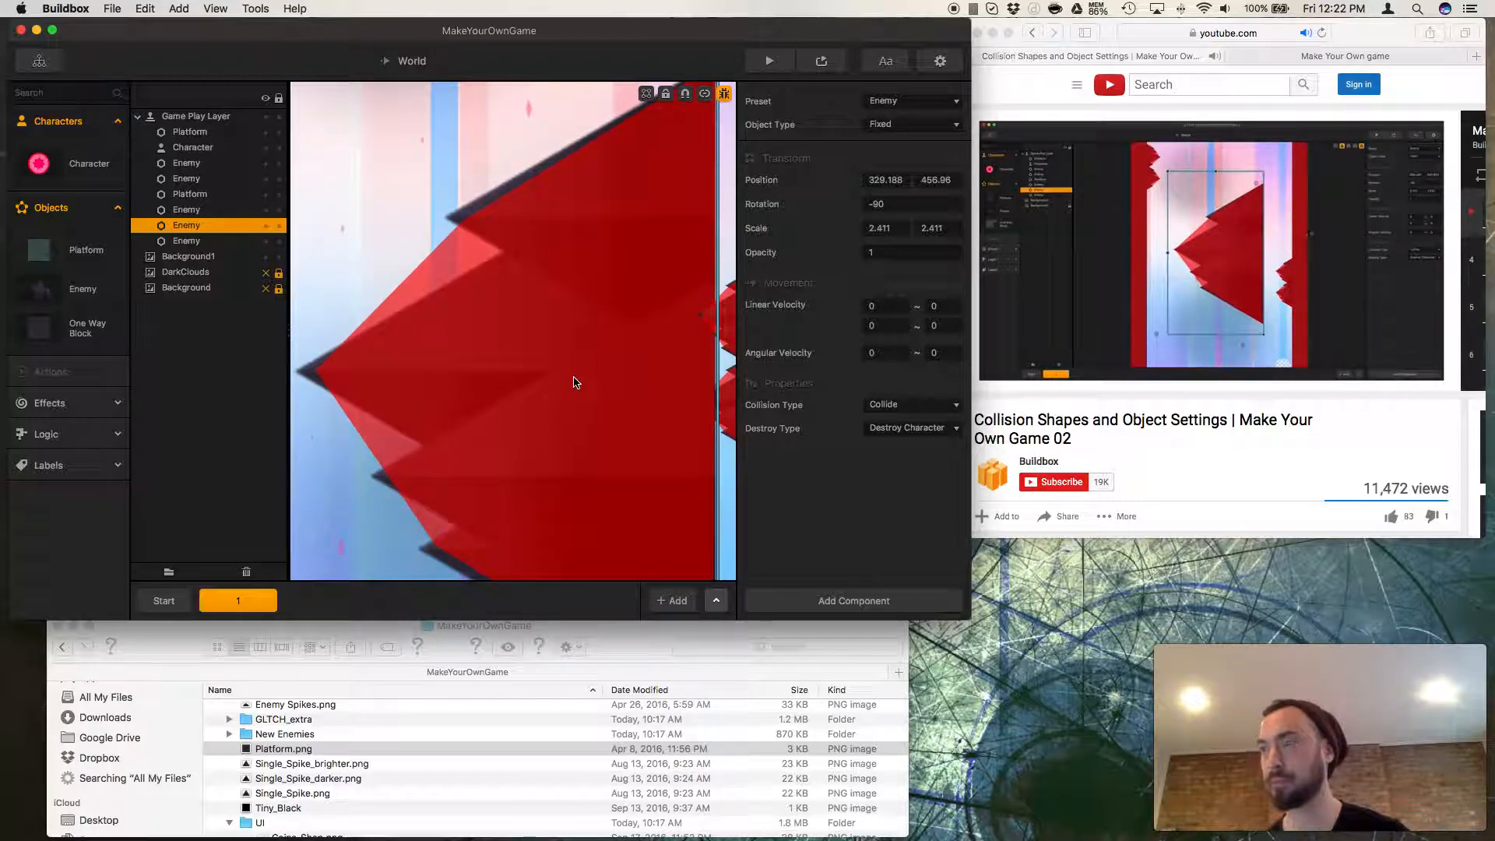
pyautogui.scroll(-5, 573, 382)
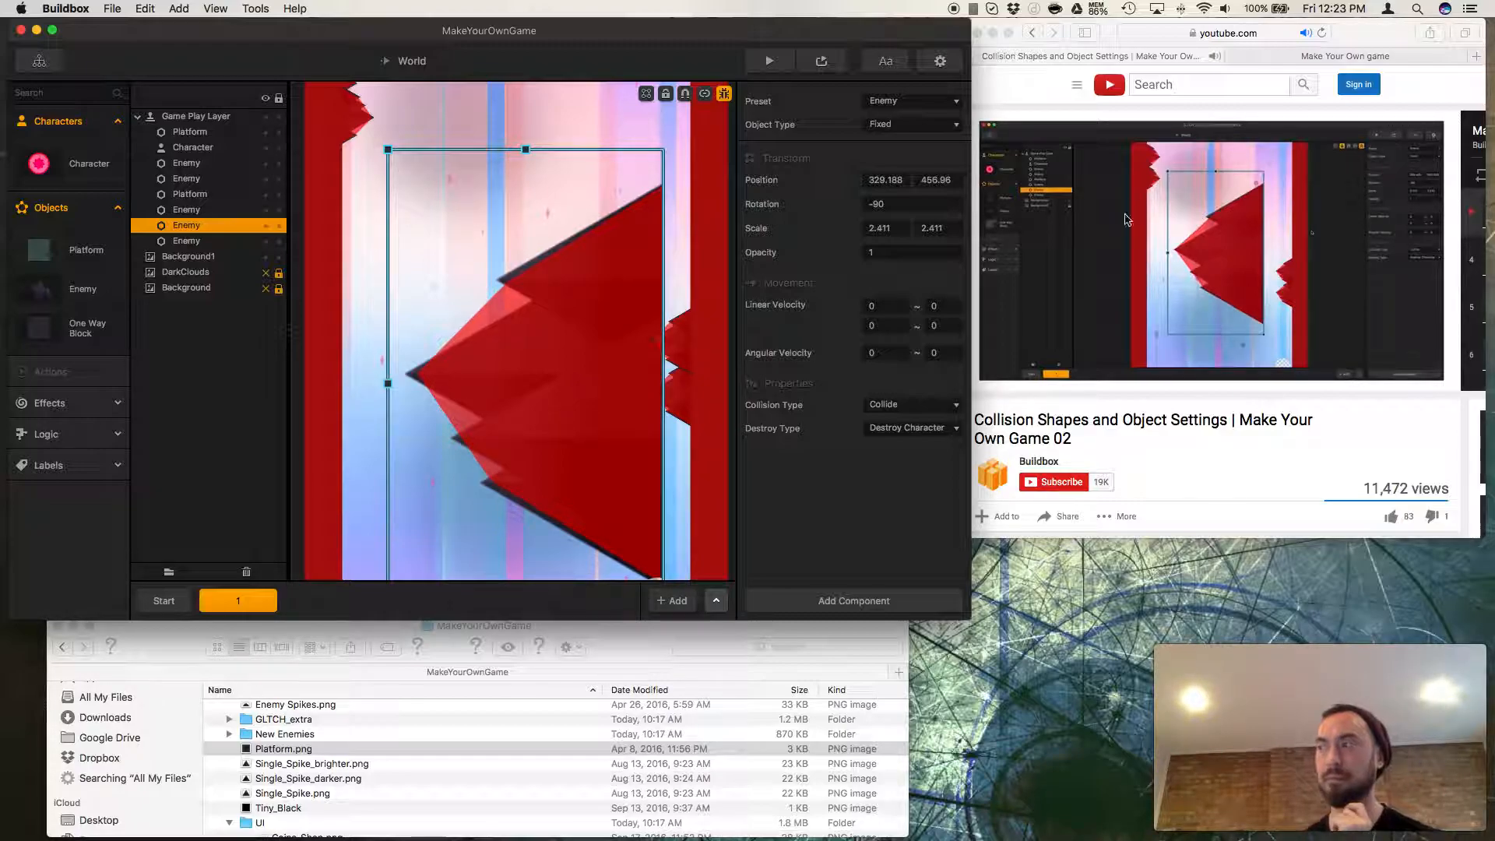
# Pause the tutorial video and resume its playback.
pyautogui.click(1075, 401)
pyautogui.click(1012, 378)
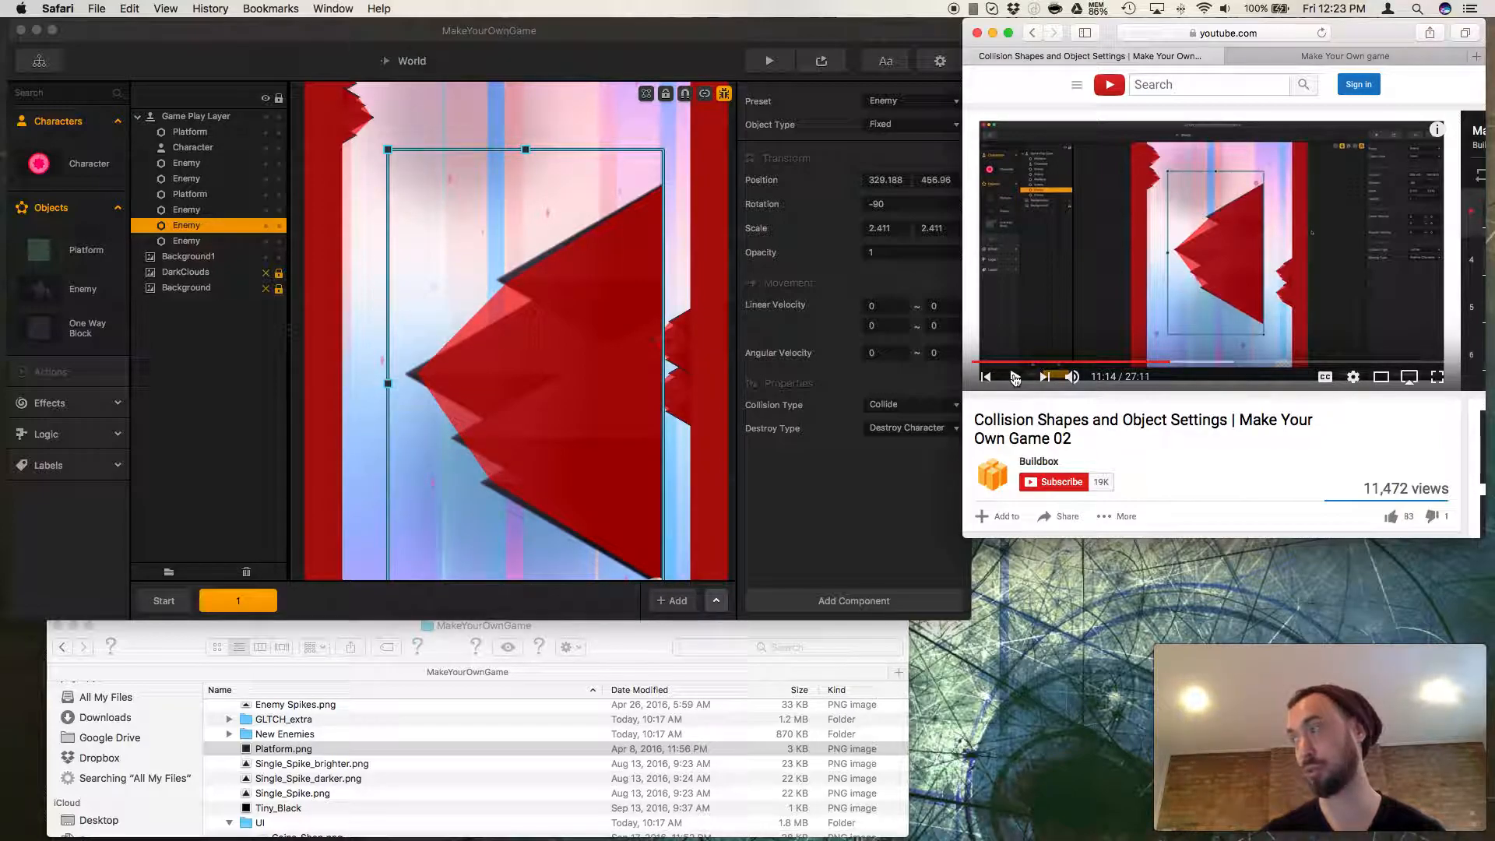
pyautogui.click(1015, 376)
pyautogui.scroll(-1, 1015, 379)
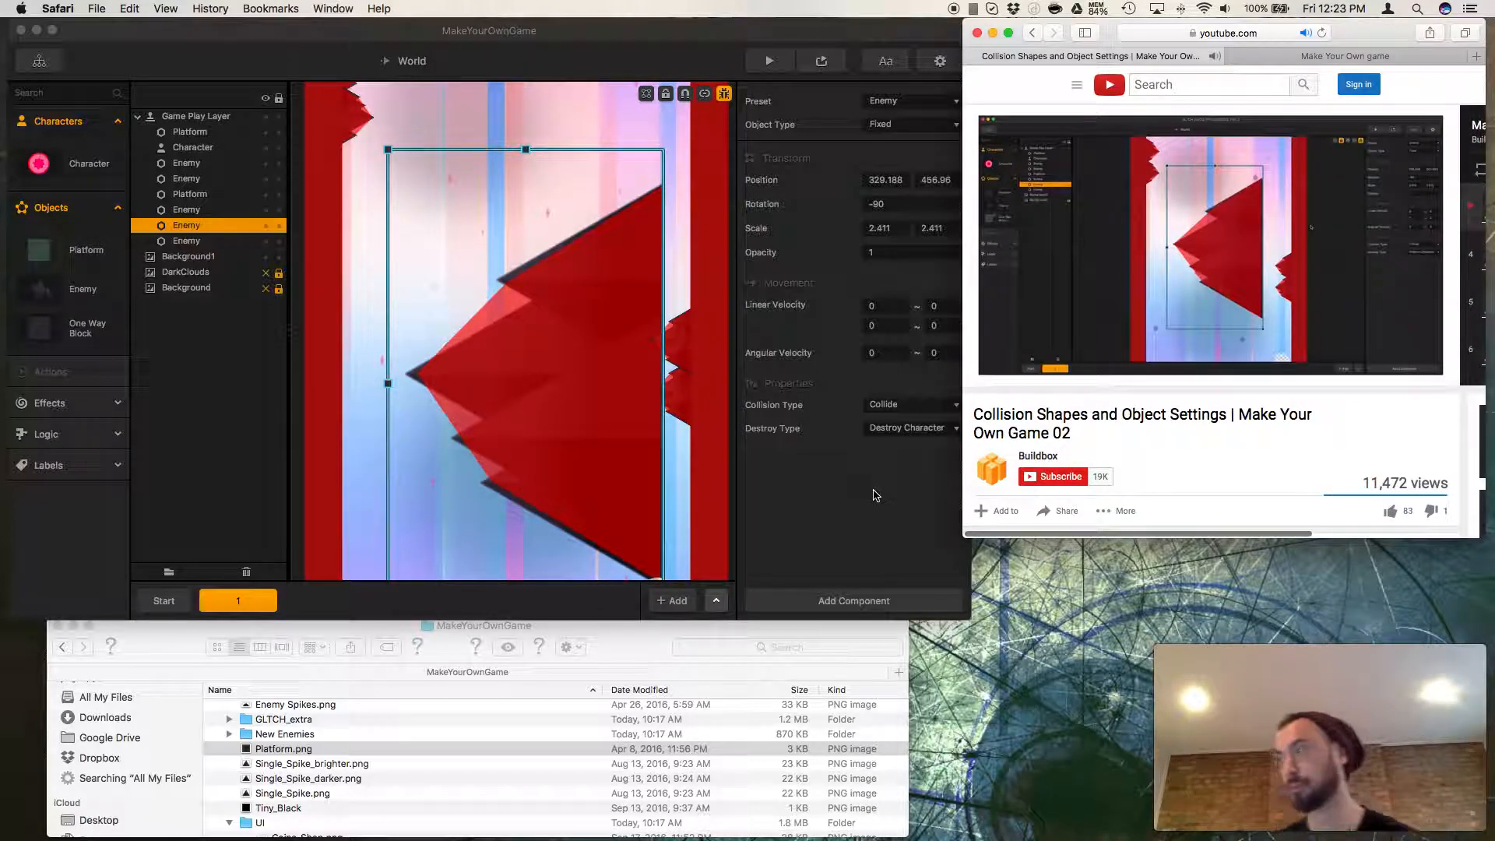
# Resize the enlarged Enemy copy to a scale of about 1.79 by 0.80 and move it up to about position 343, 668.
pyautogui.scroll(-1, 680, 447)
pyautogui.scroll(-3, 680, 448)
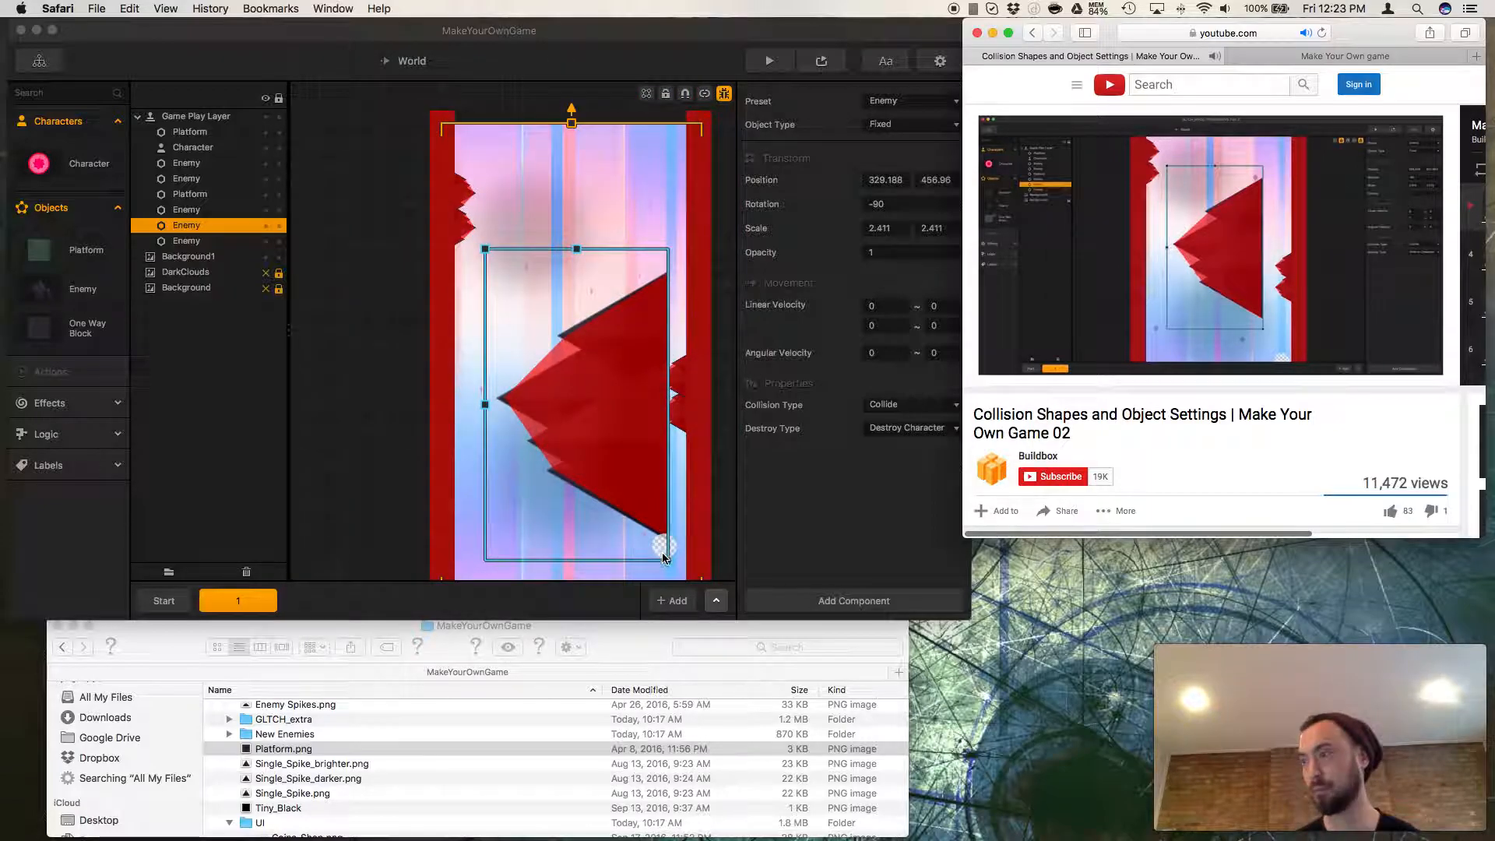
pyautogui.moveTo(668, 562); pyautogui.dragTo(619, 443)
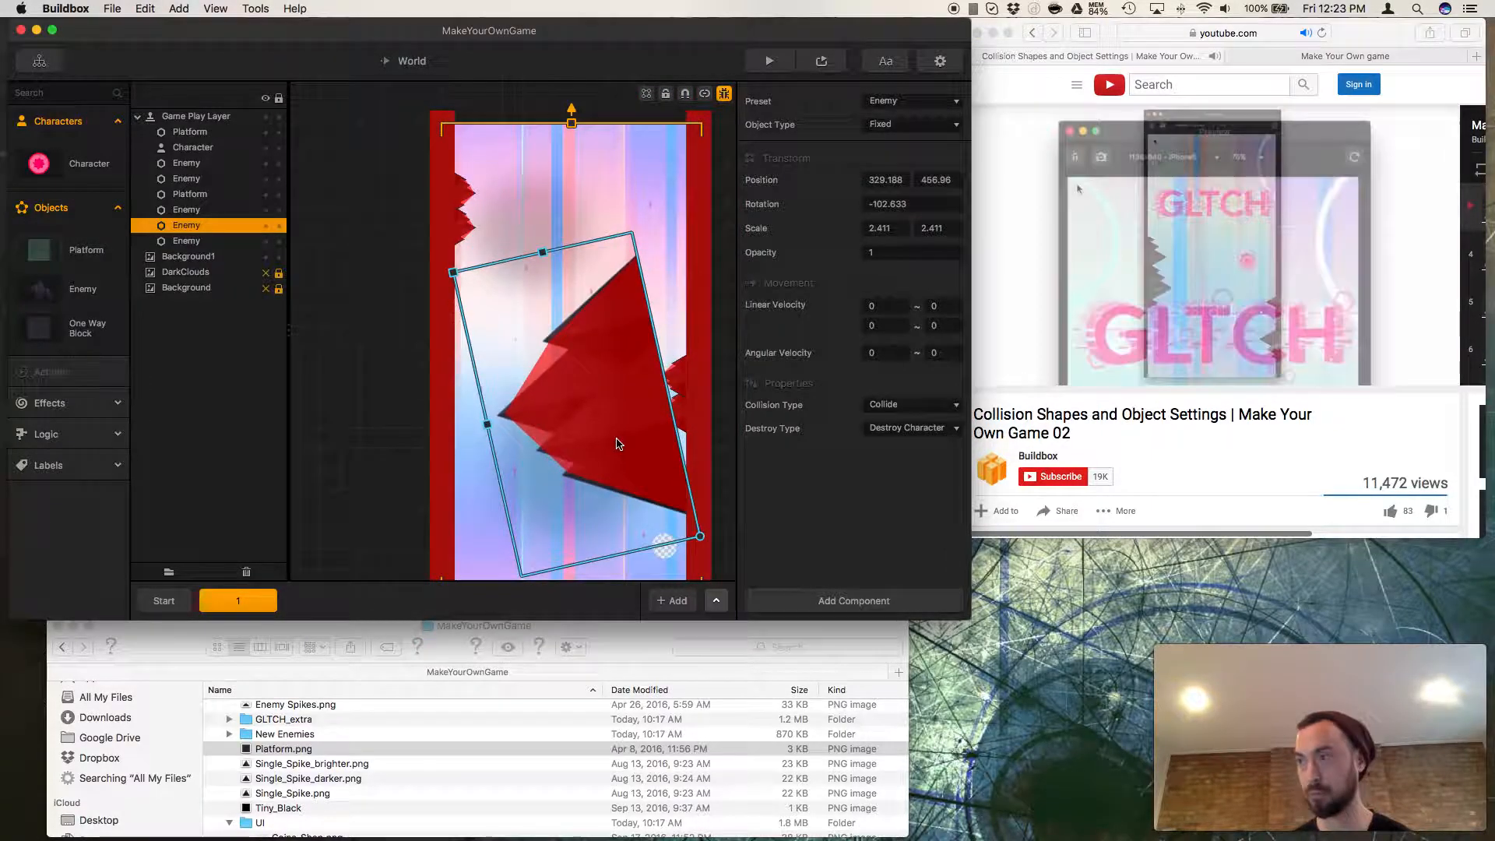
pyautogui.press('super+z')
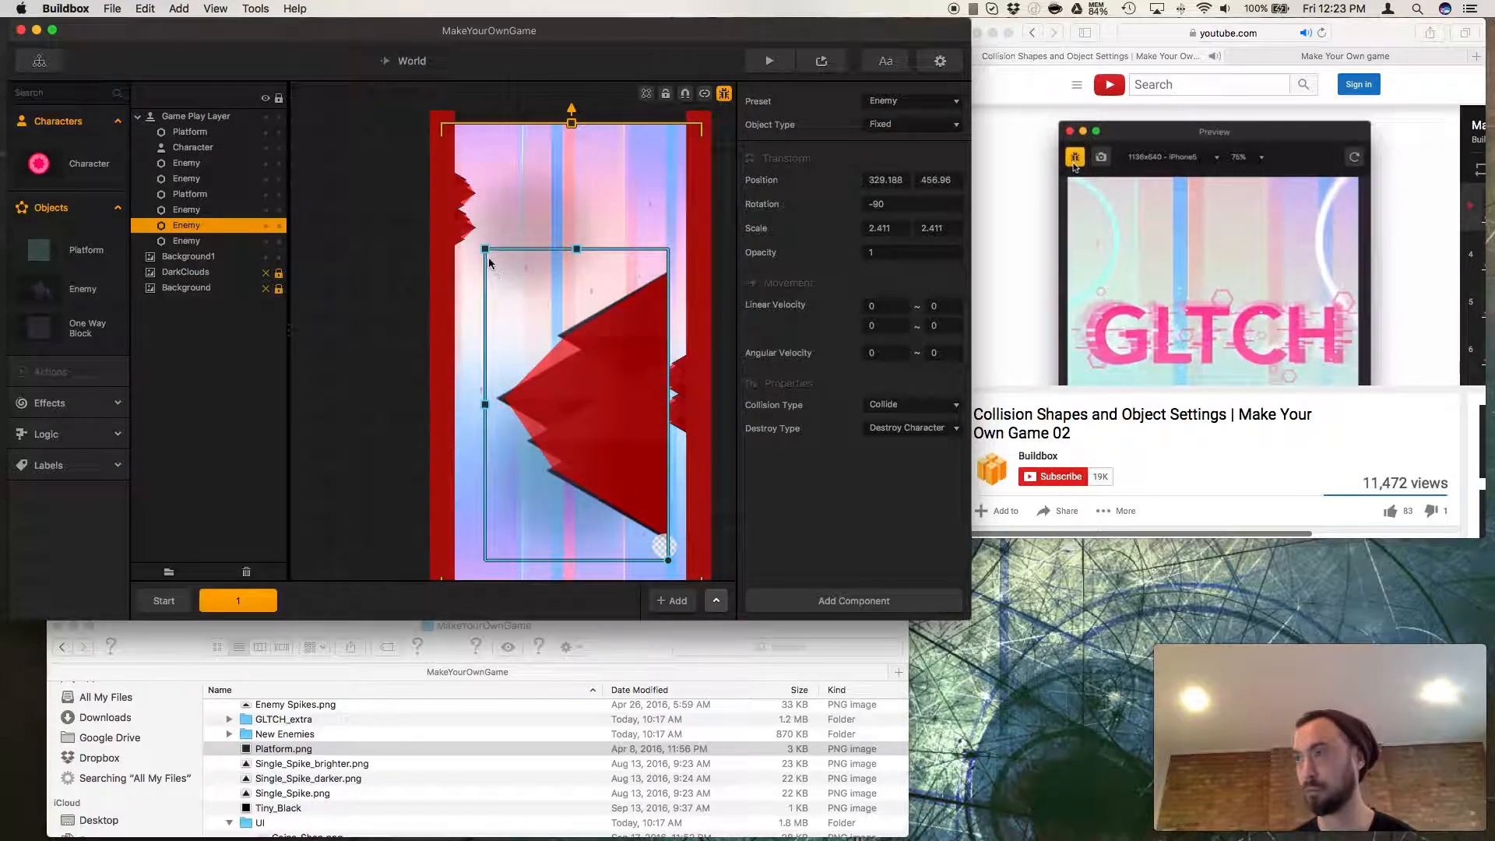
pyautogui.moveTo(485, 249); pyautogui.dragTo(534, 306)
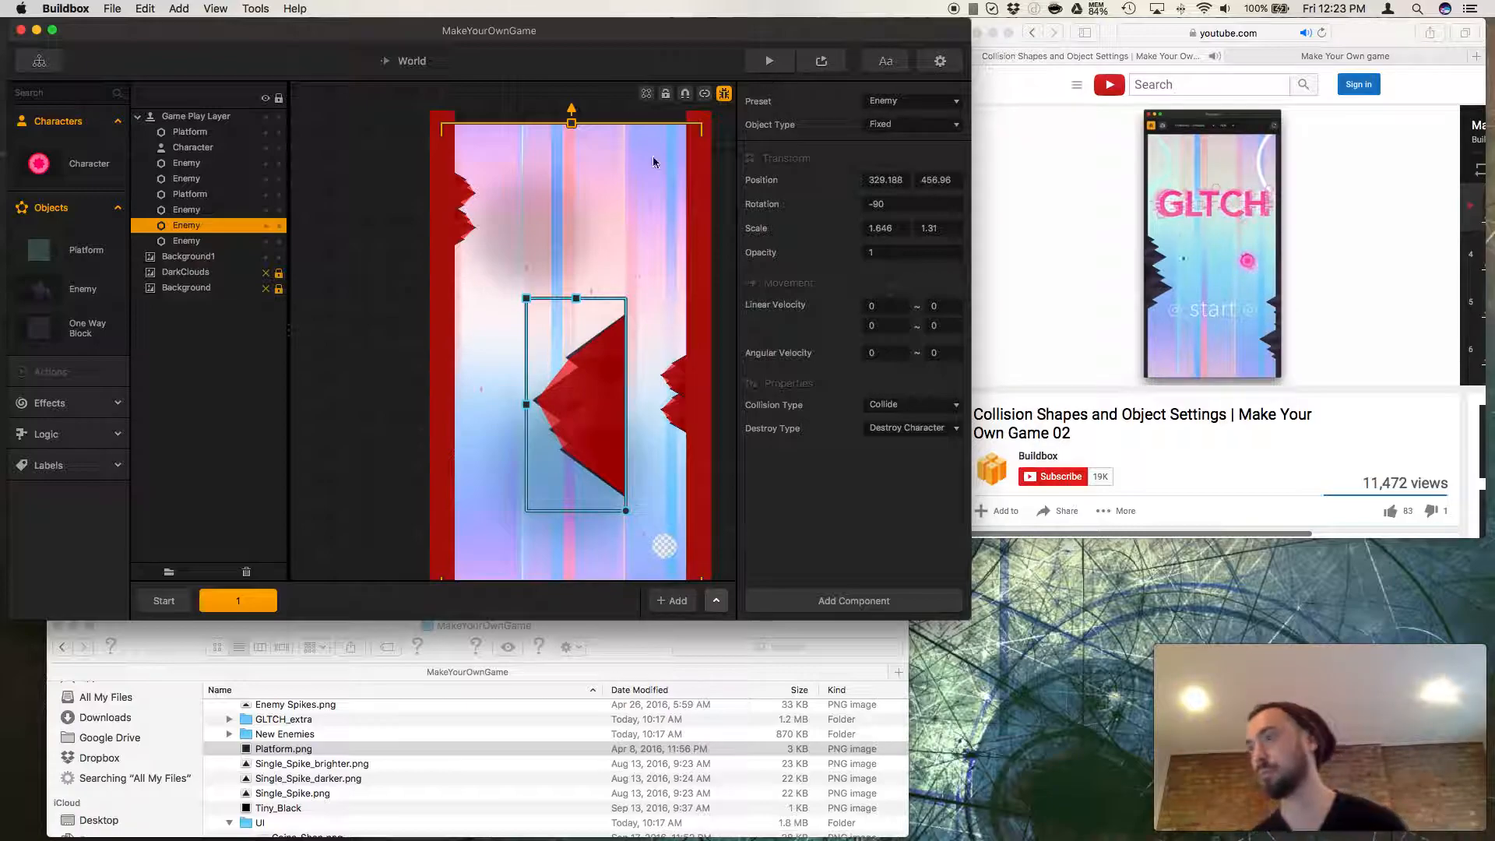
pyautogui.moveTo(526, 299); pyautogui.dragTo(576, 246)
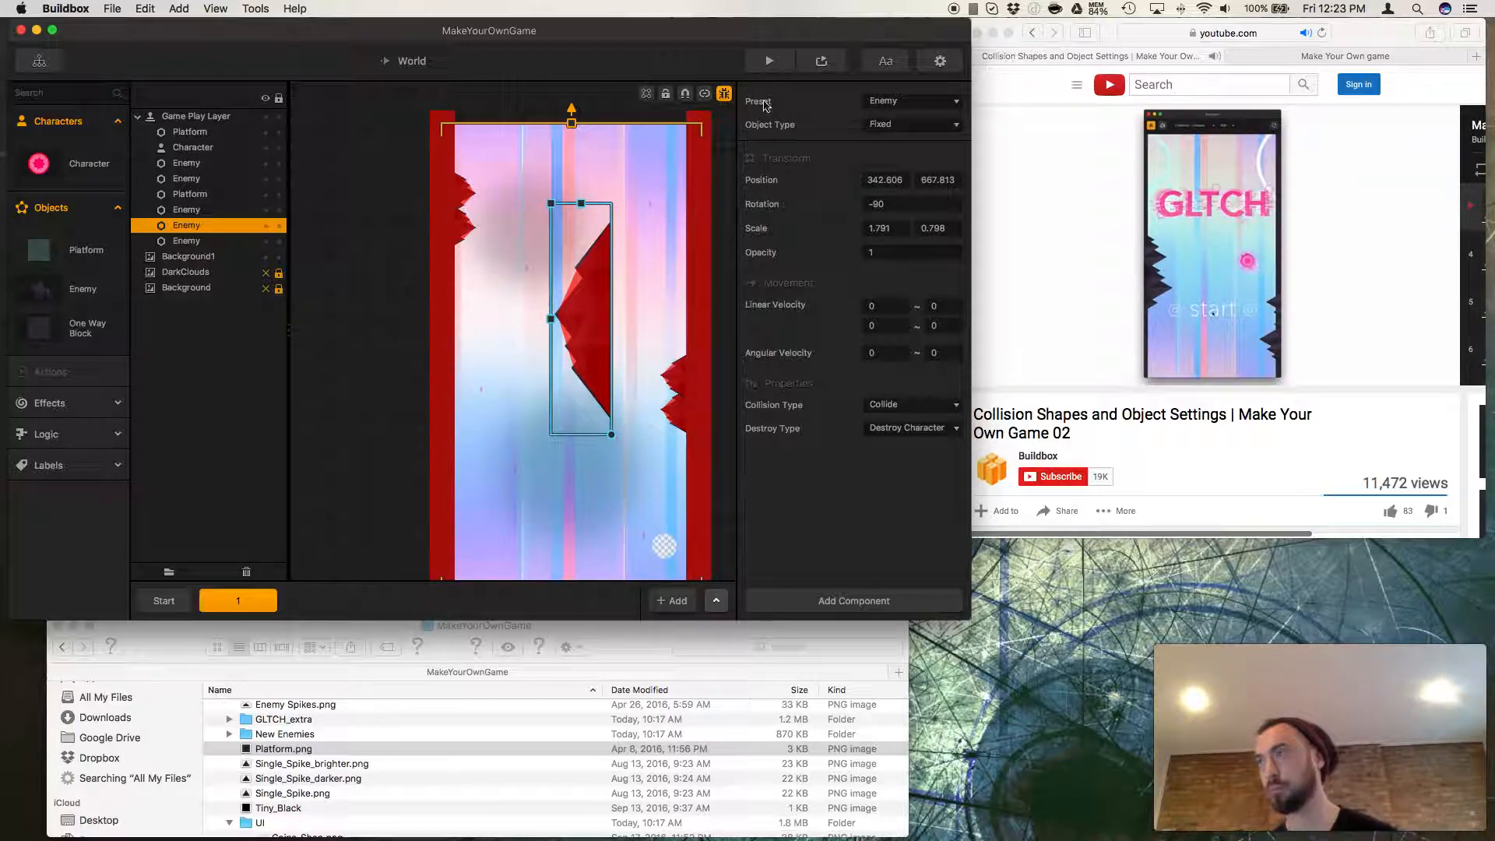
# Preview the game in debug mode, play through scene 1 to check the collision shapes and close the preview.
pyautogui.click(768, 64)
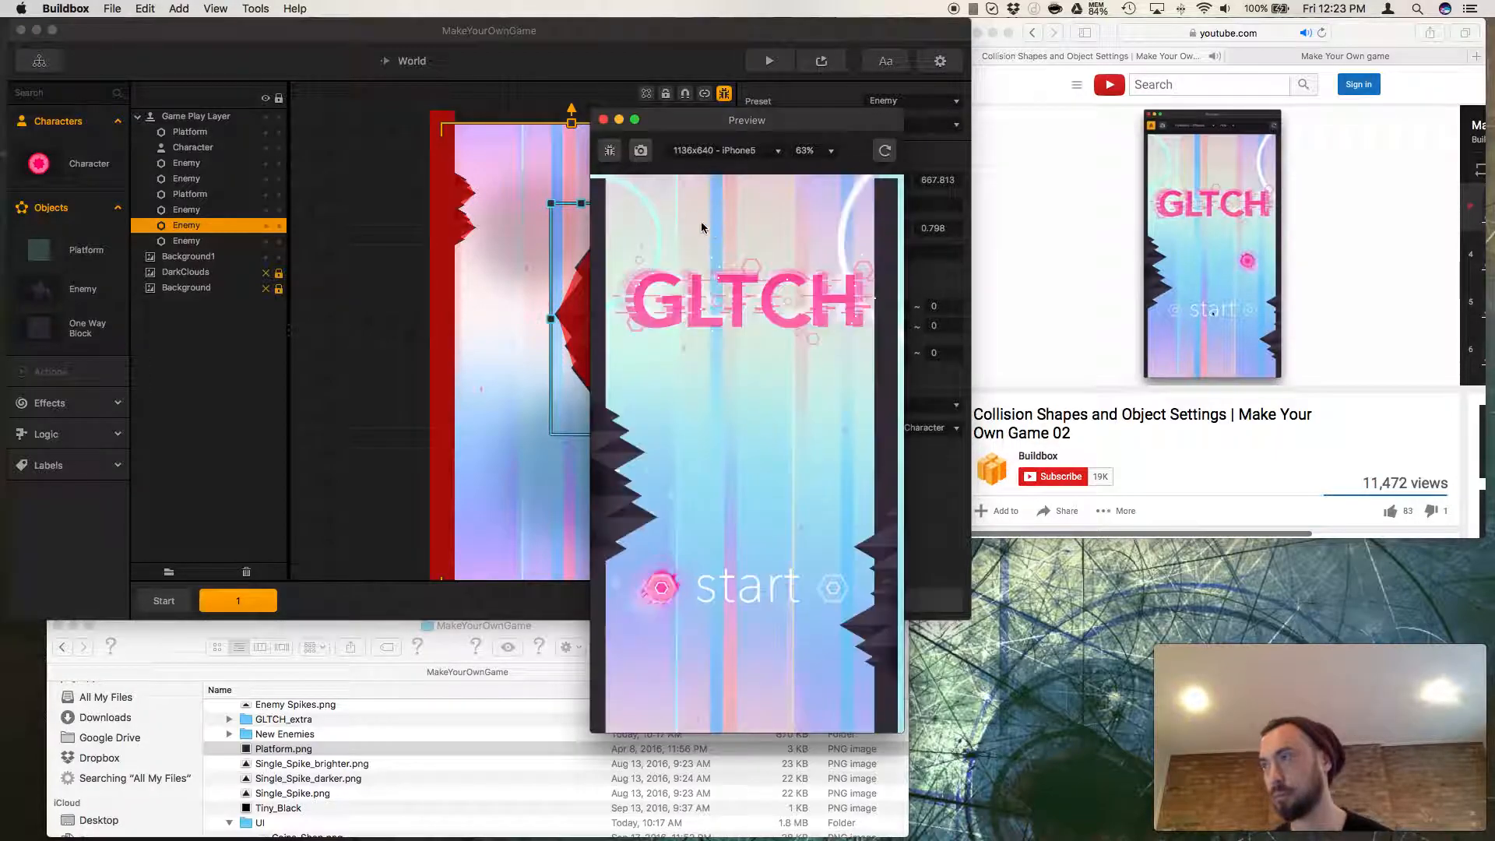
pyautogui.click(609, 150)
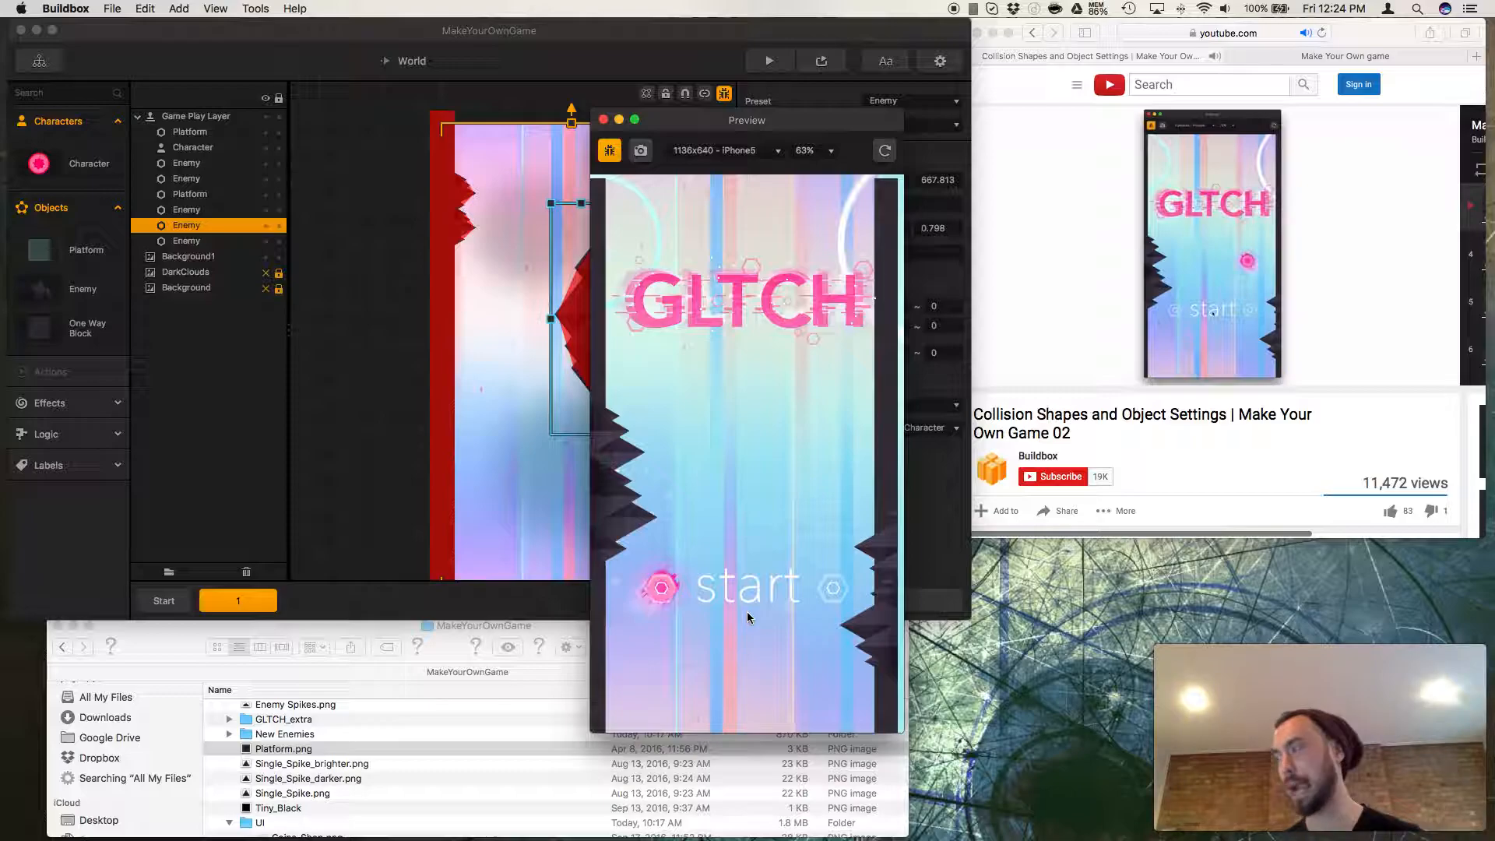
pyautogui.click(783, 582)
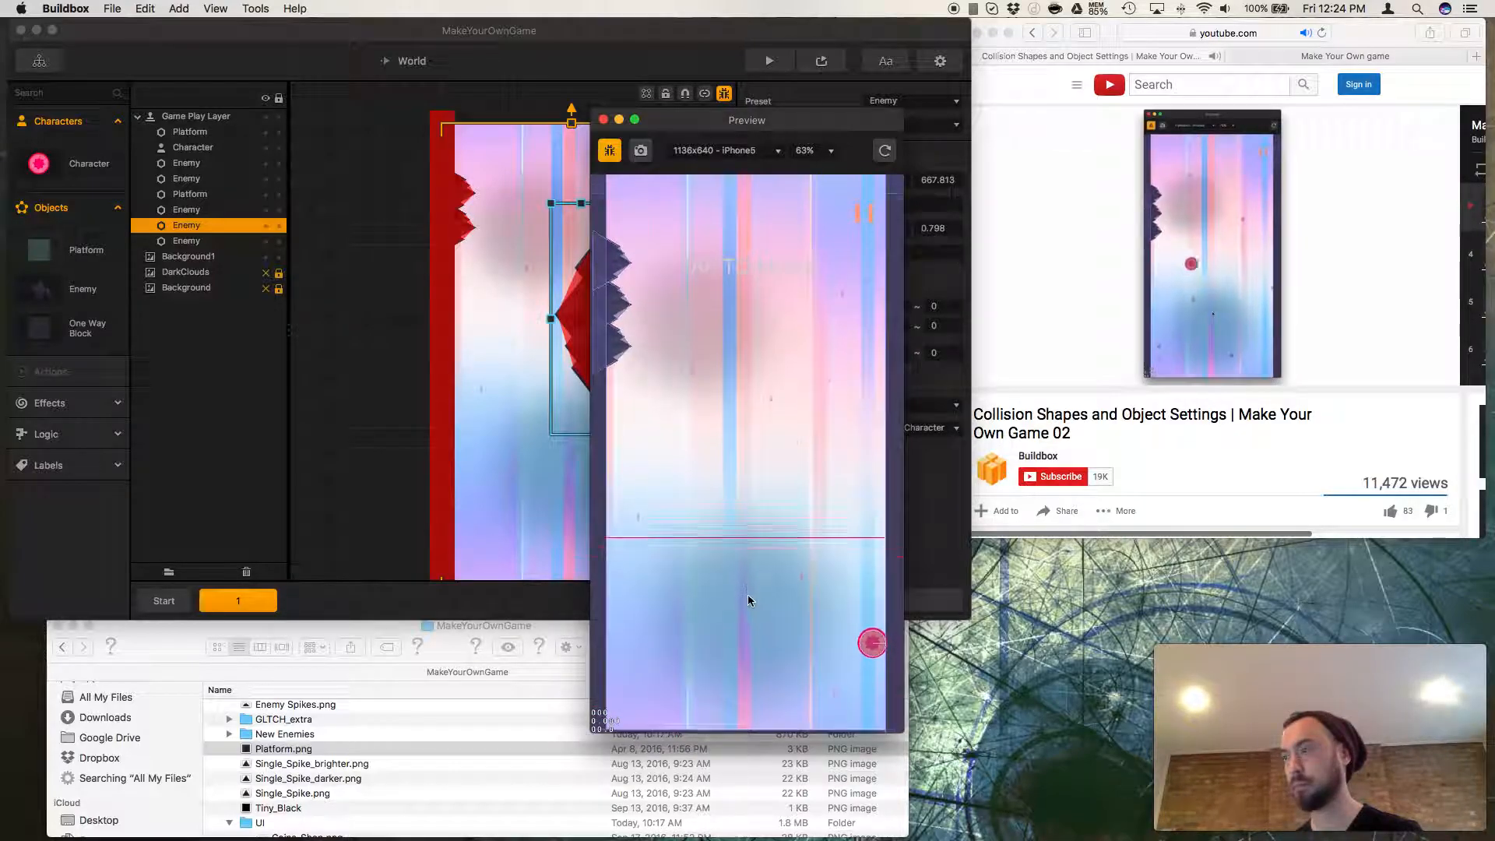
pyautogui.click(769, 600)
pyautogui.click(769, 599)
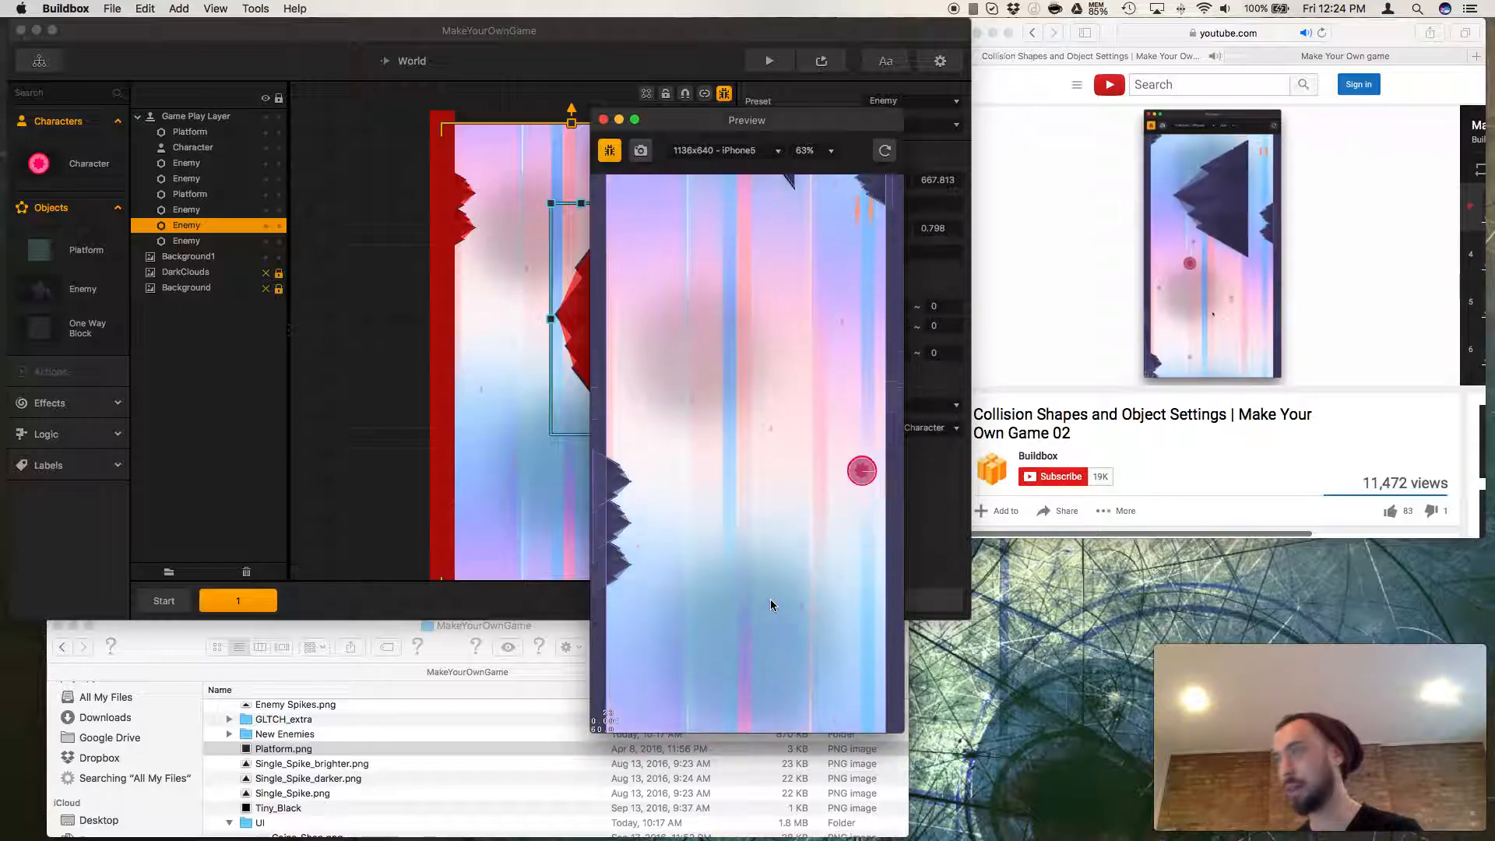
pyautogui.click(769, 599)
pyautogui.click(769, 599)
pyautogui.click(769, 599)
pyautogui.click(769, 599)
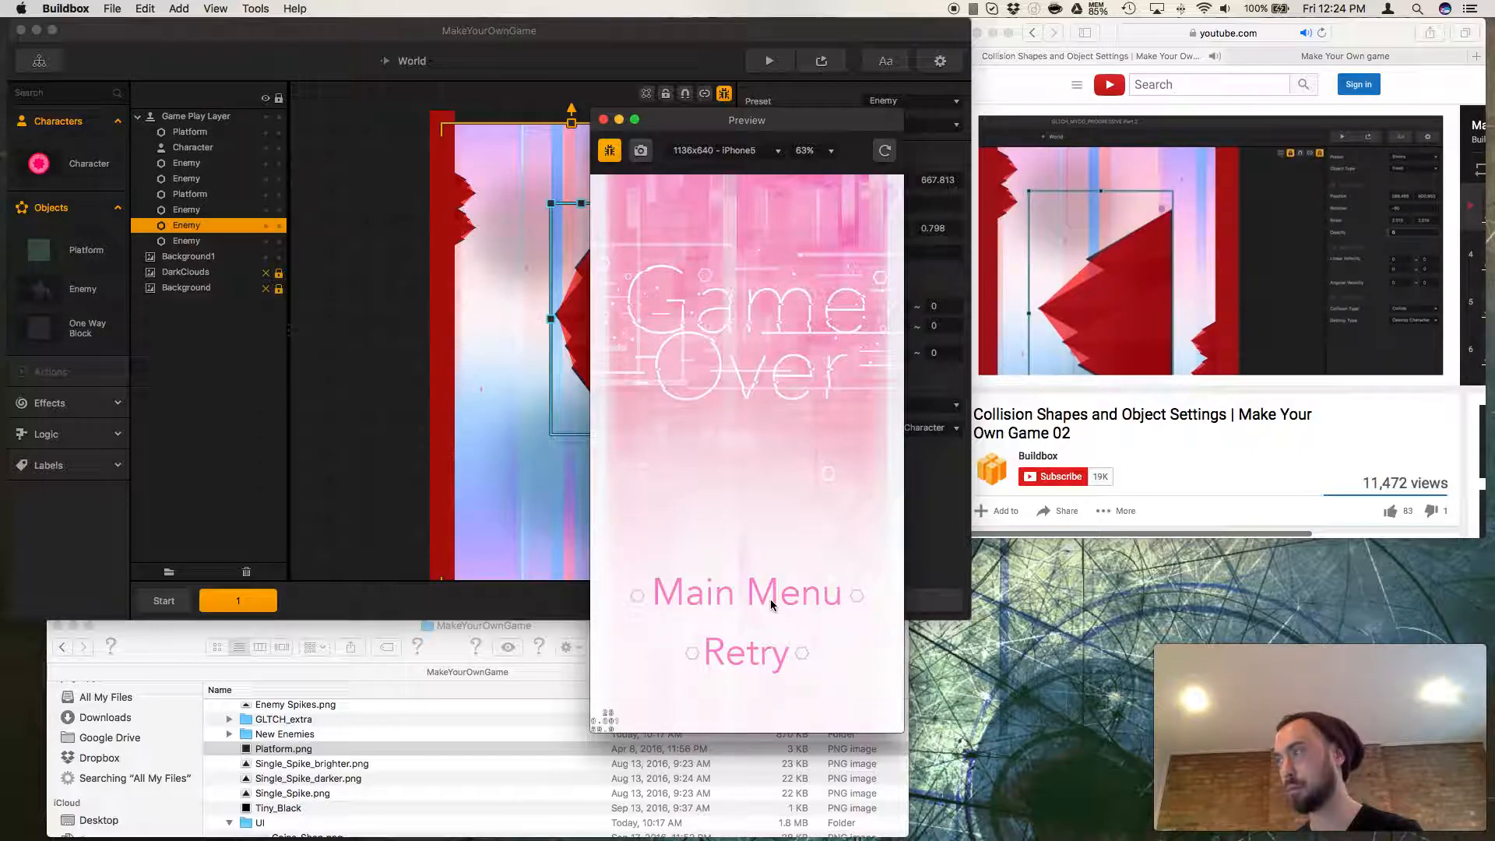
pyautogui.click(603, 120)
# Pause the tutorial video and set the resized Enemy copy's opacity to 0.
pyautogui.click(1021, 377)
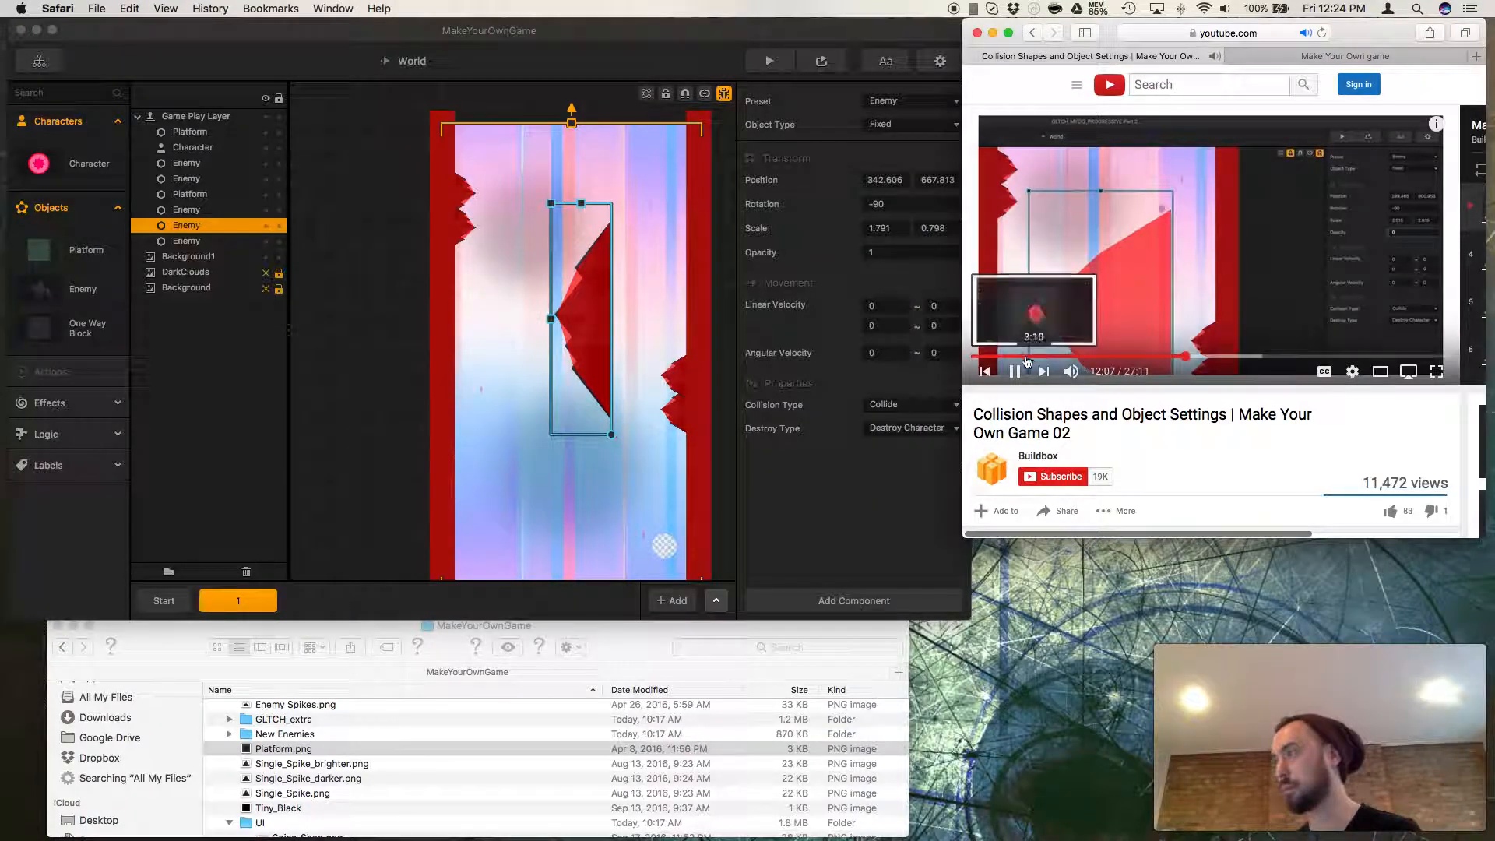
pyautogui.click(1015, 370)
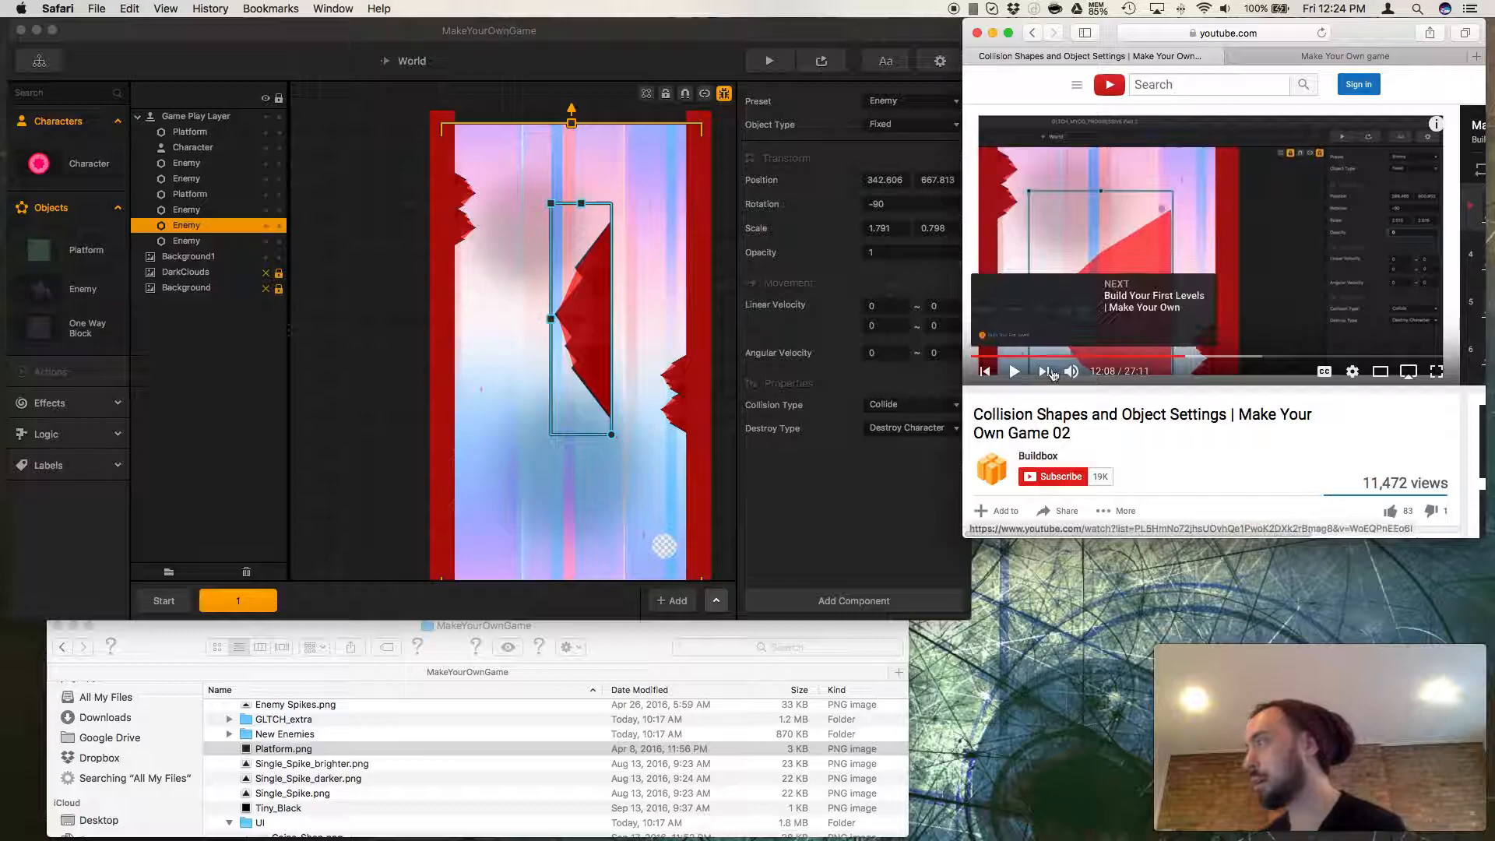
pyautogui.click(886, 254)
pyautogui.moveTo(888, 254); pyautogui.dragTo(697, 243)
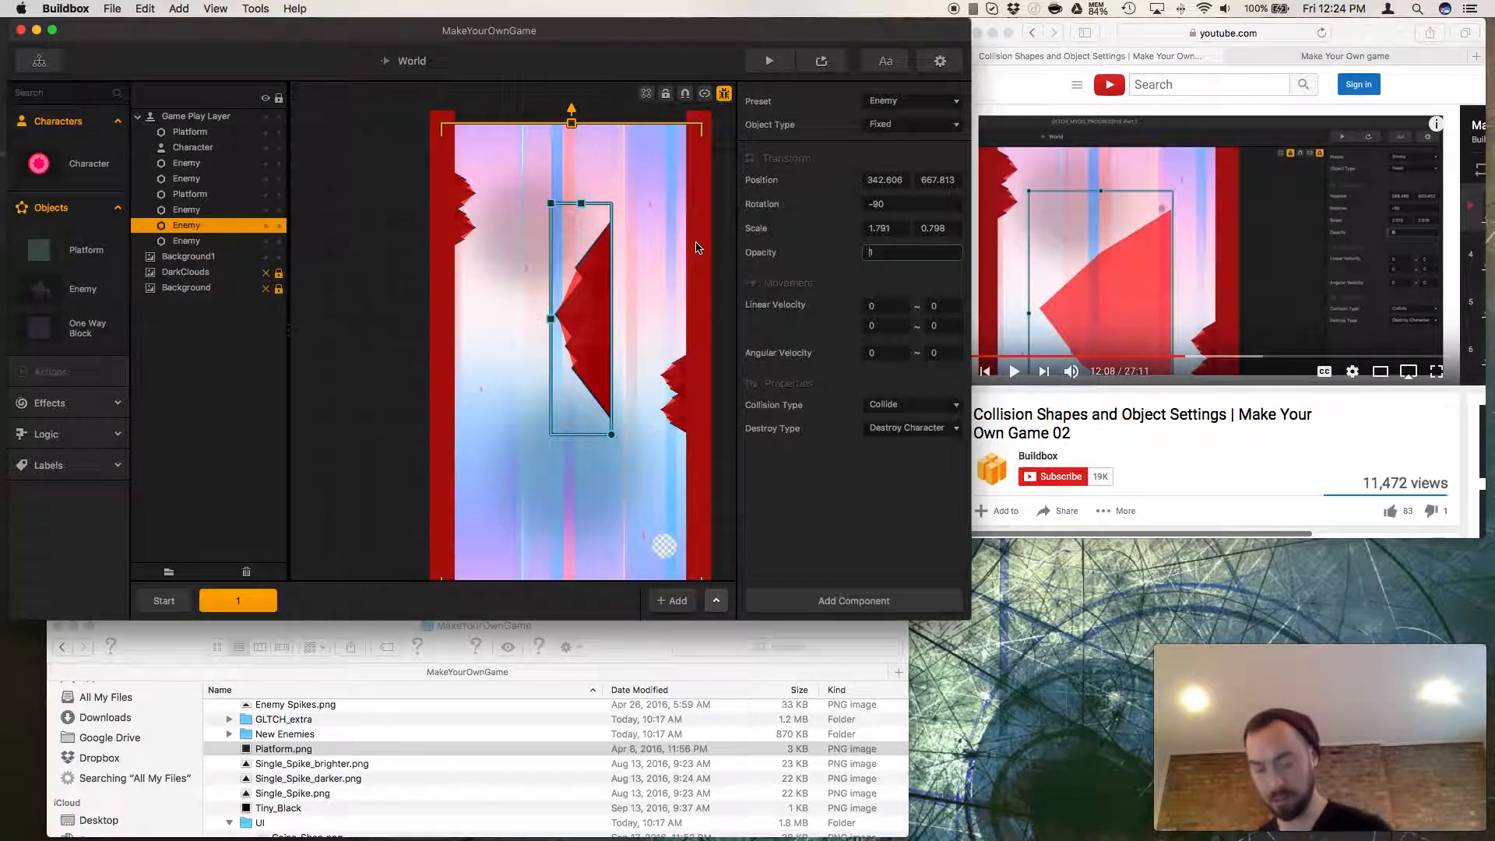
pyautogui.write('0')
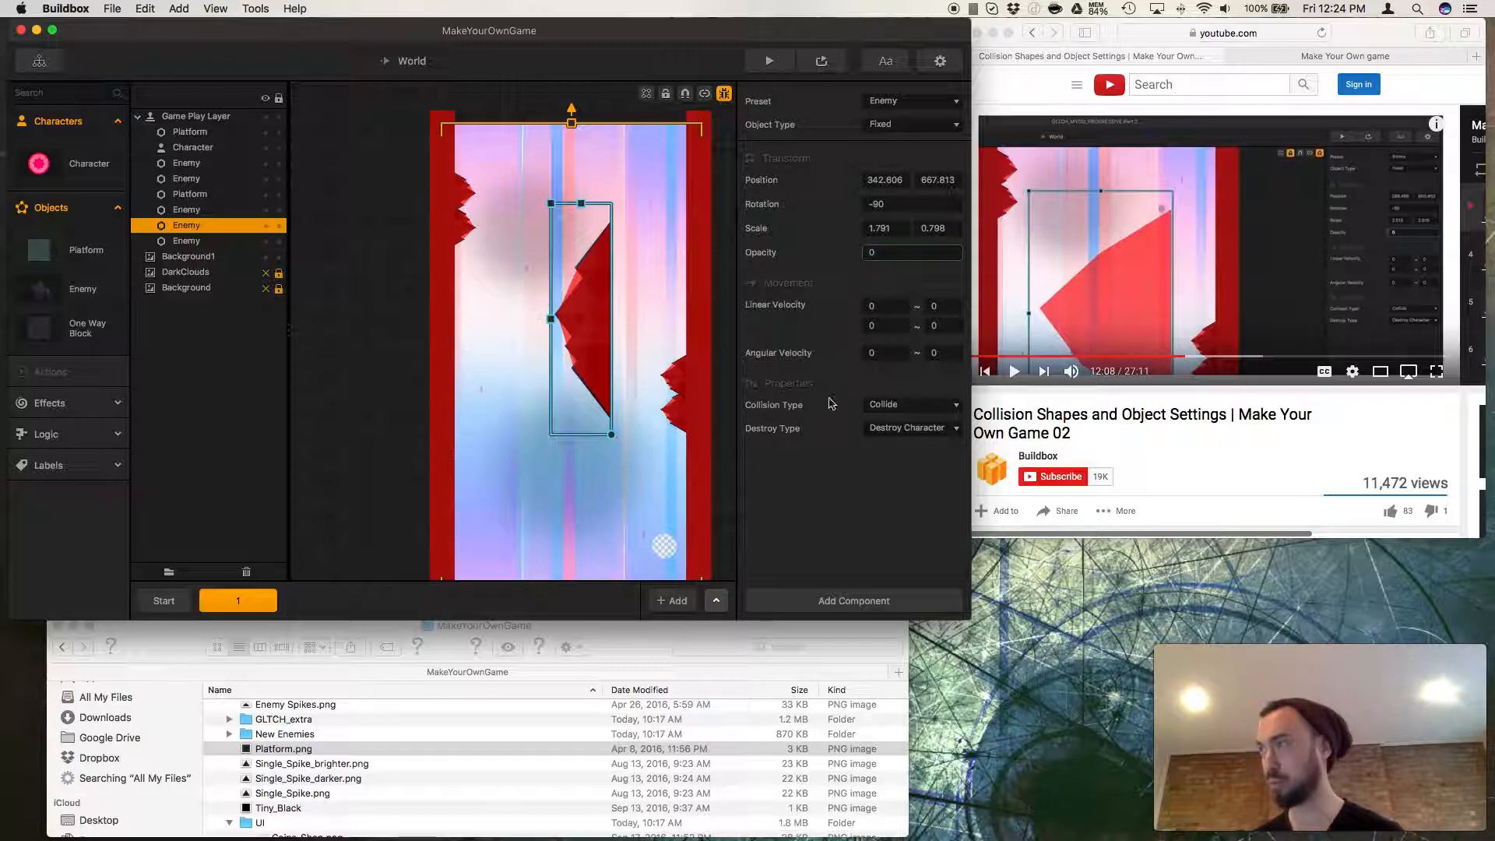
pyautogui.click(832, 514)
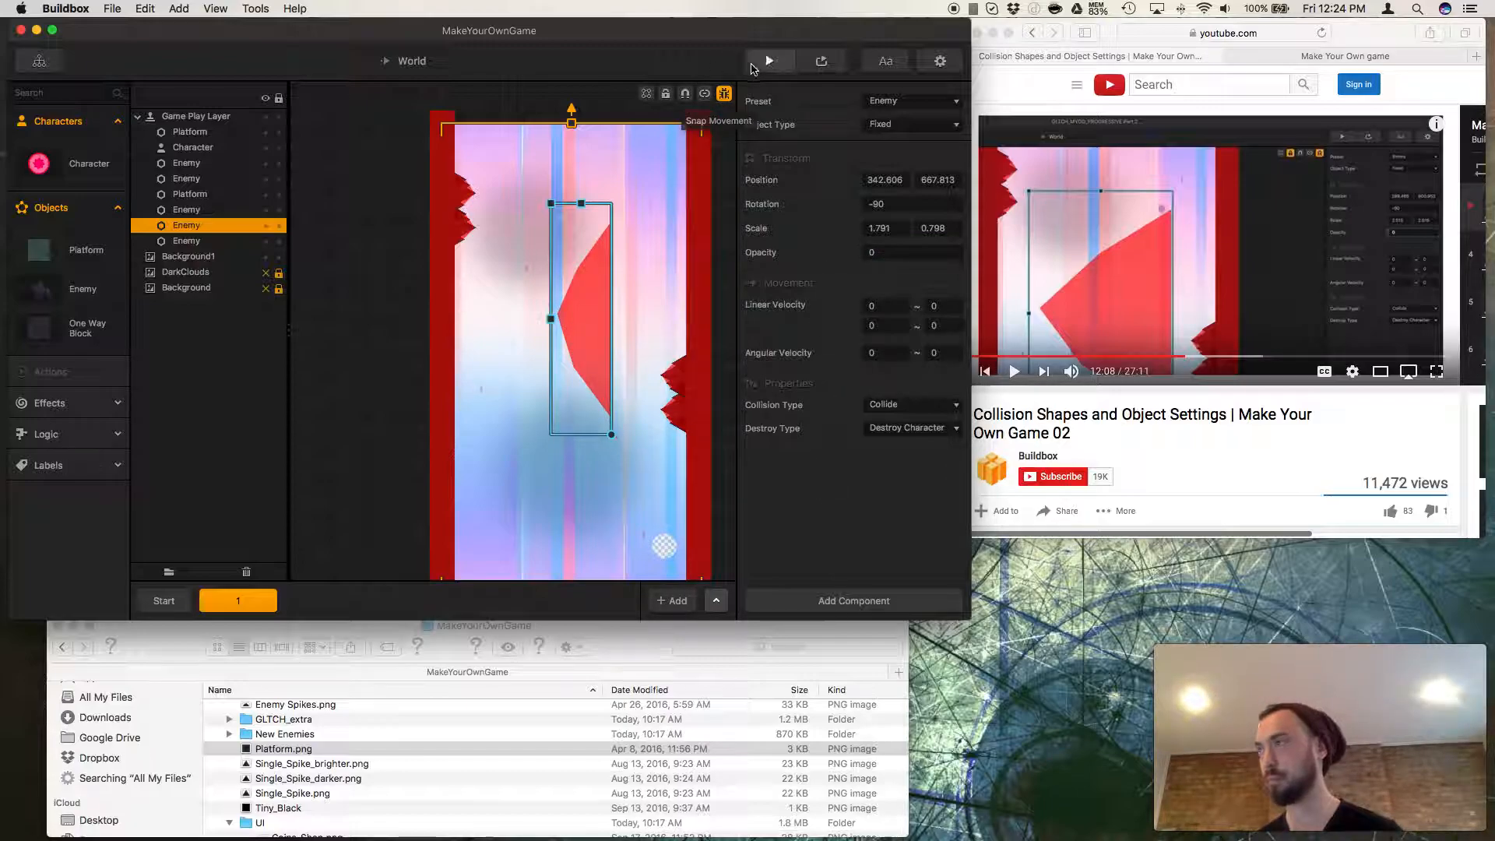
# Resume the tutorial video, launch a game preview and close it at the game-over screen.
pyautogui.click(1015, 373)
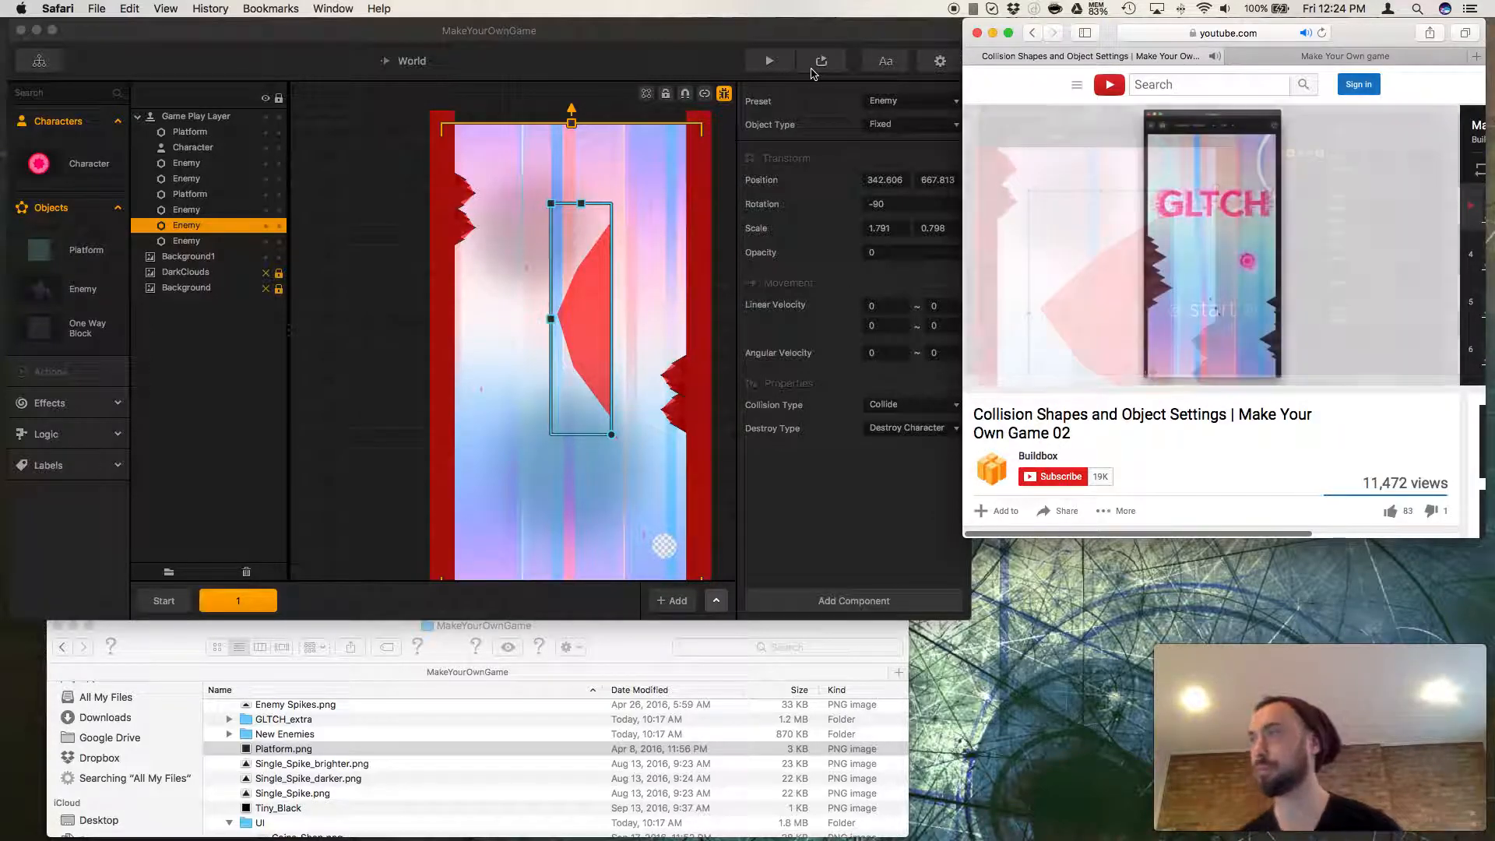
pyautogui.click(819, 62)
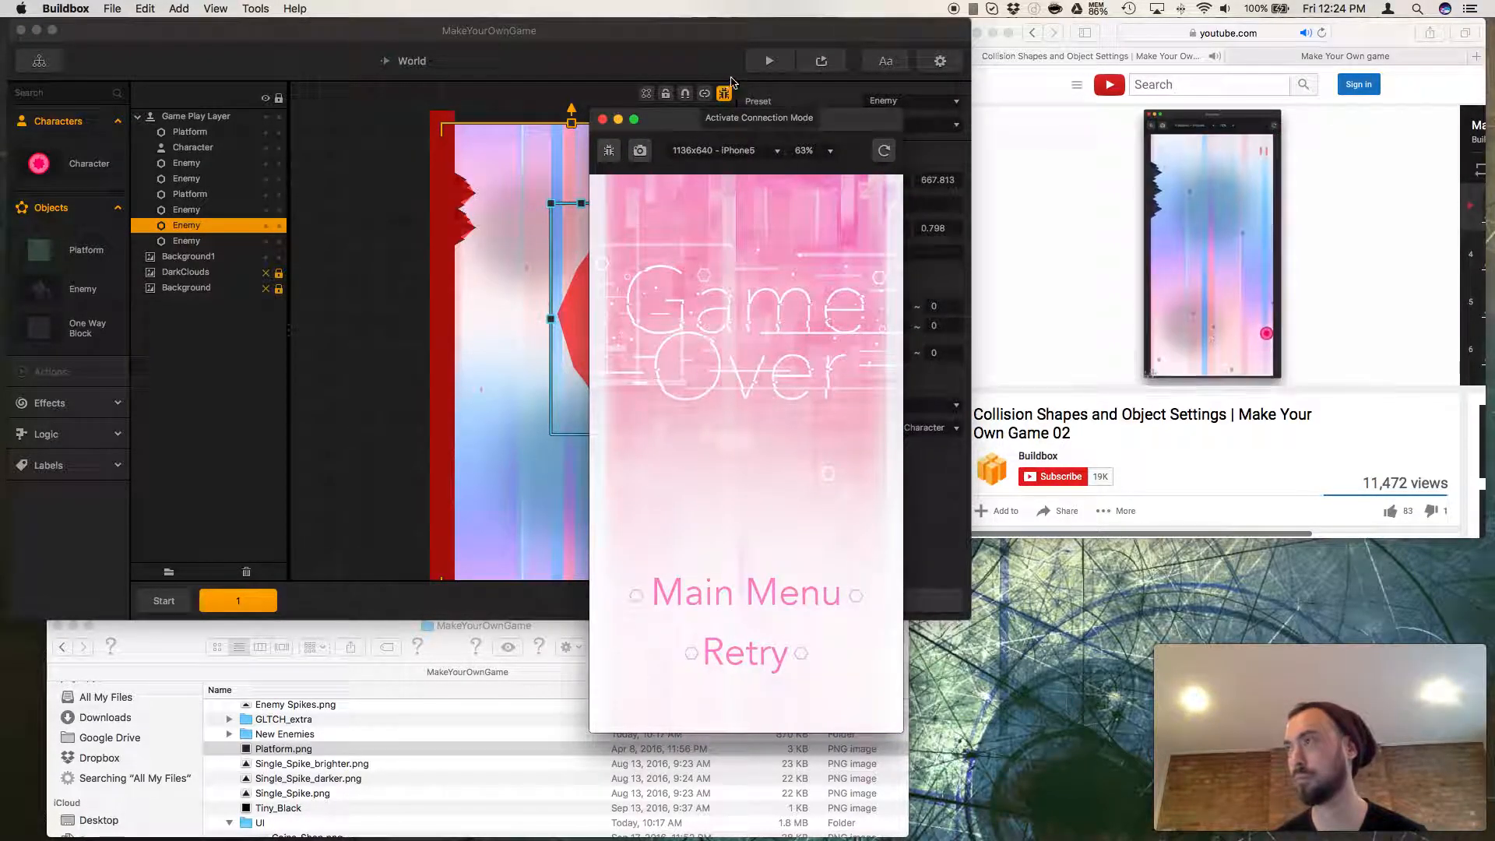
pyautogui.click(767, 69)
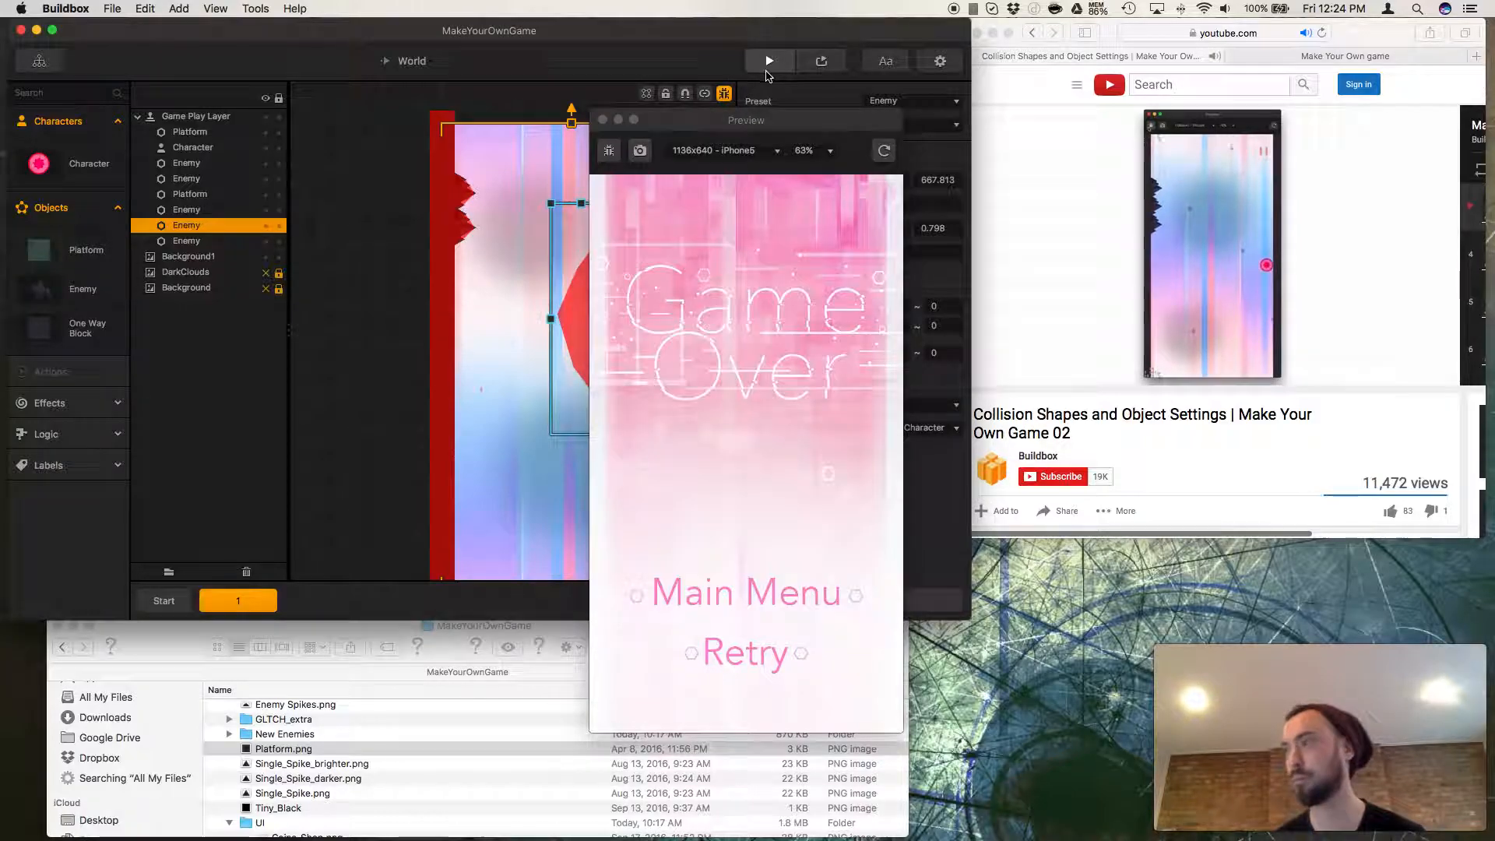
pyautogui.click(621, 119)
pyautogui.click(601, 121)
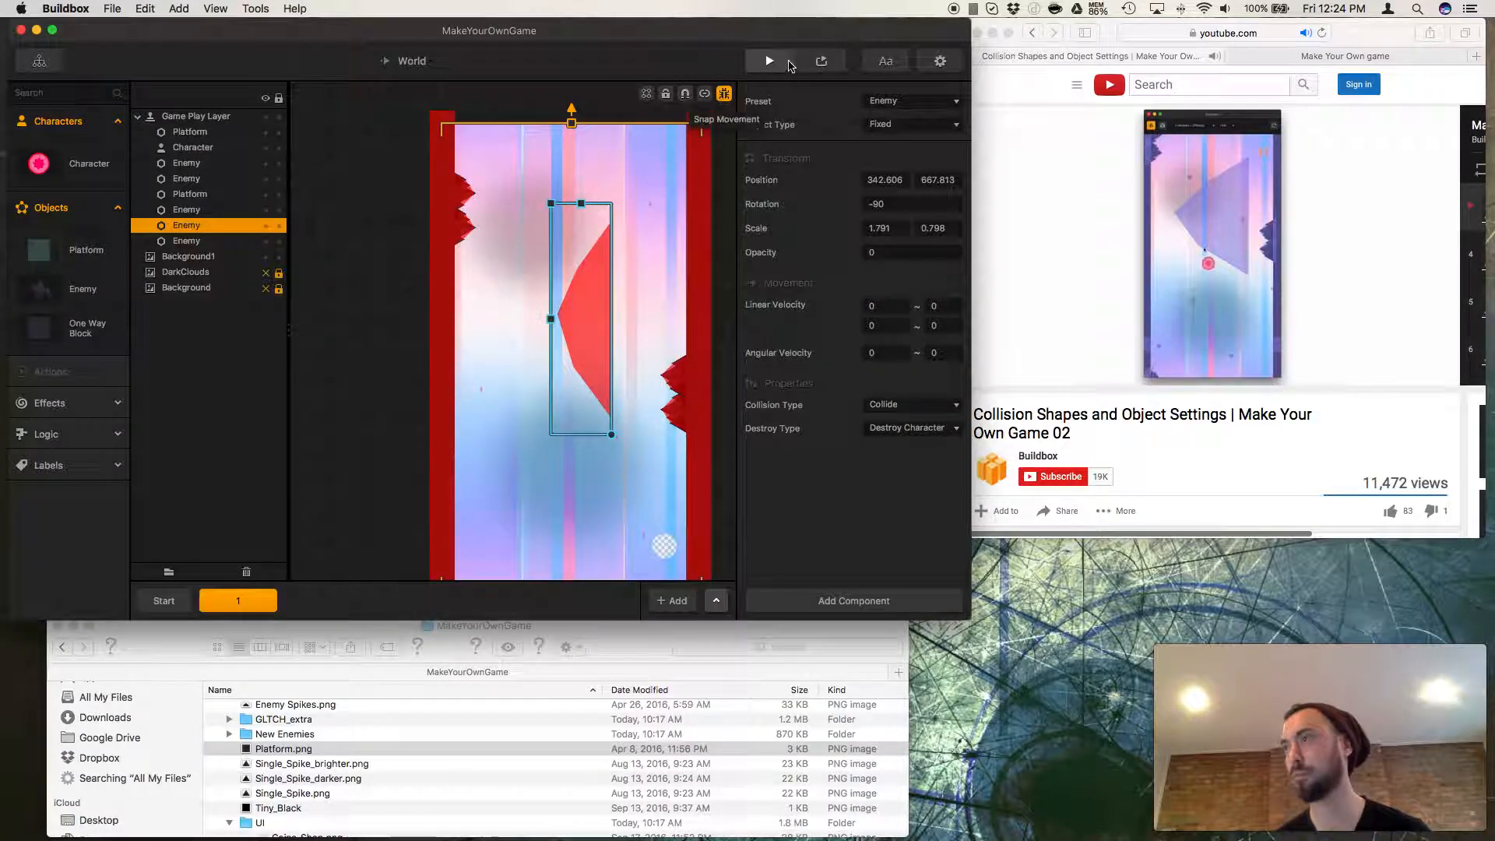
# Preview the game without debug mode, play scene 1 to test the invisible Enemy's collision and close the preview.
pyautogui.click(770, 61)
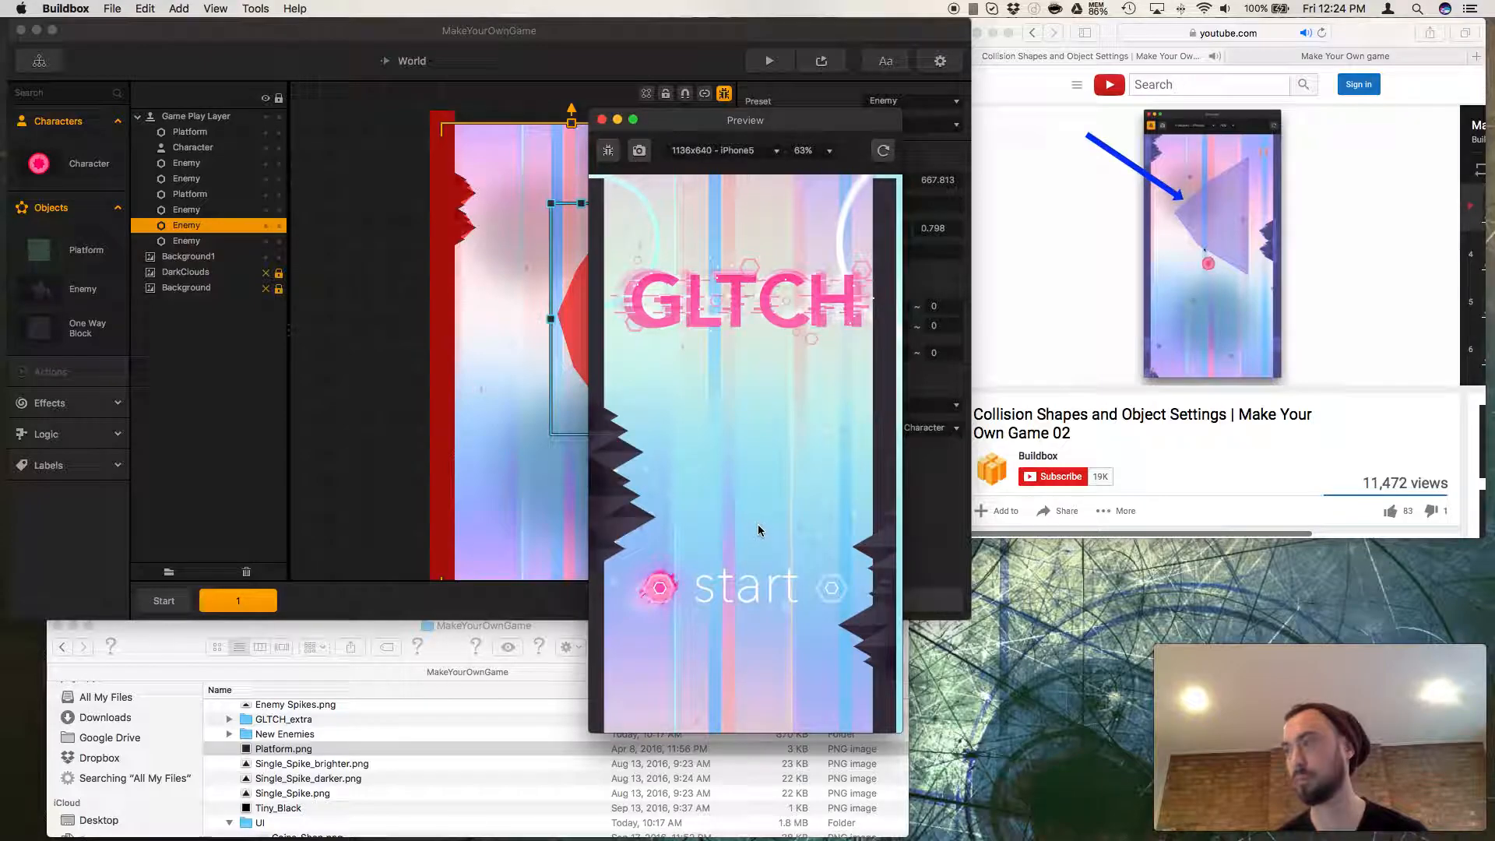
pyautogui.click(757, 573)
pyautogui.click(759, 573)
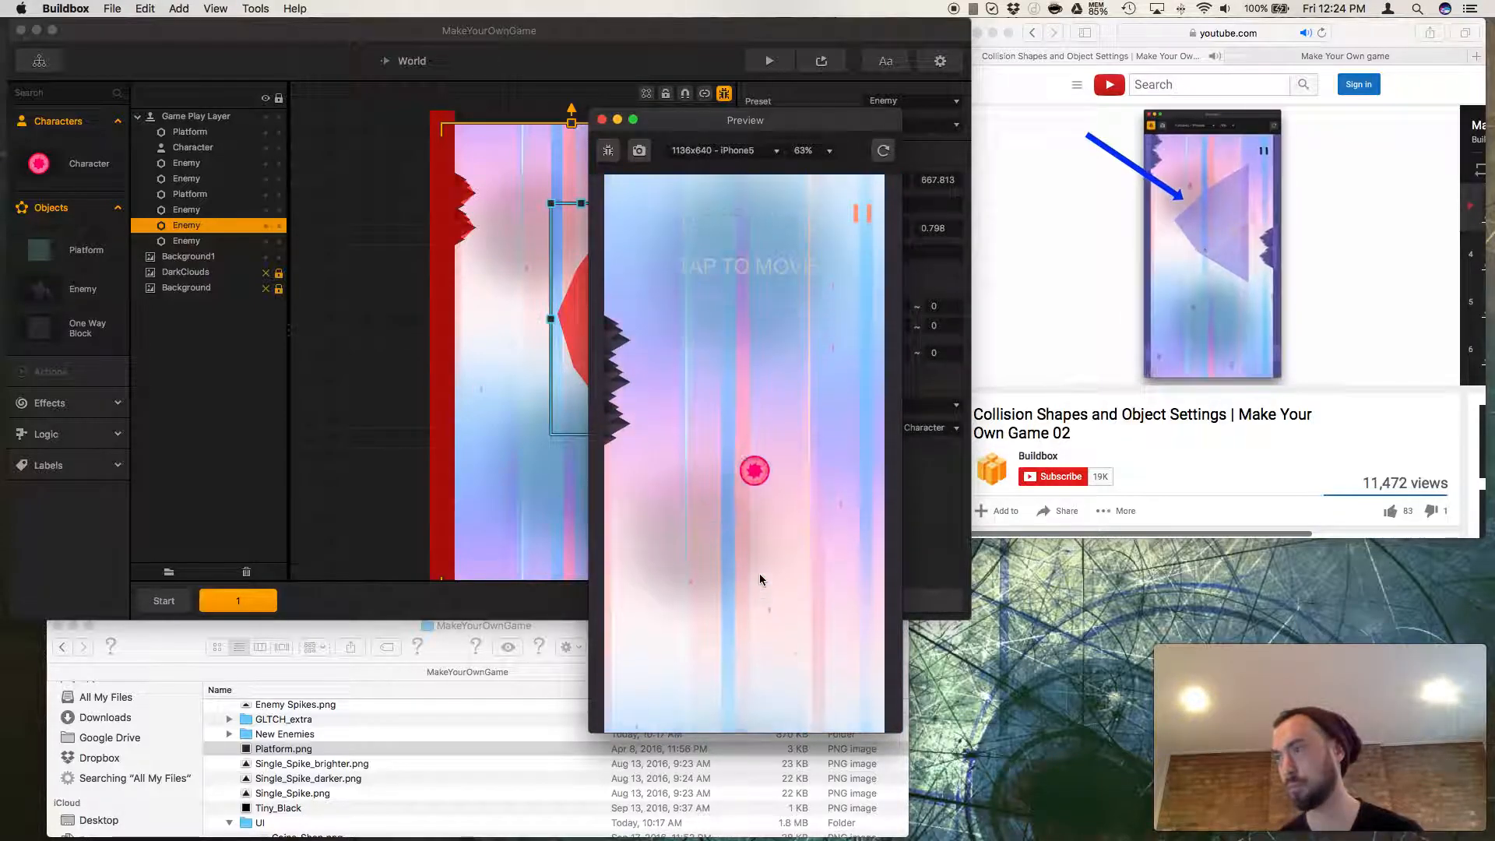
pyautogui.click(759, 573)
pyautogui.click(759, 573)
pyautogui.click(759, 573)
pyautogui.click(758, 573)
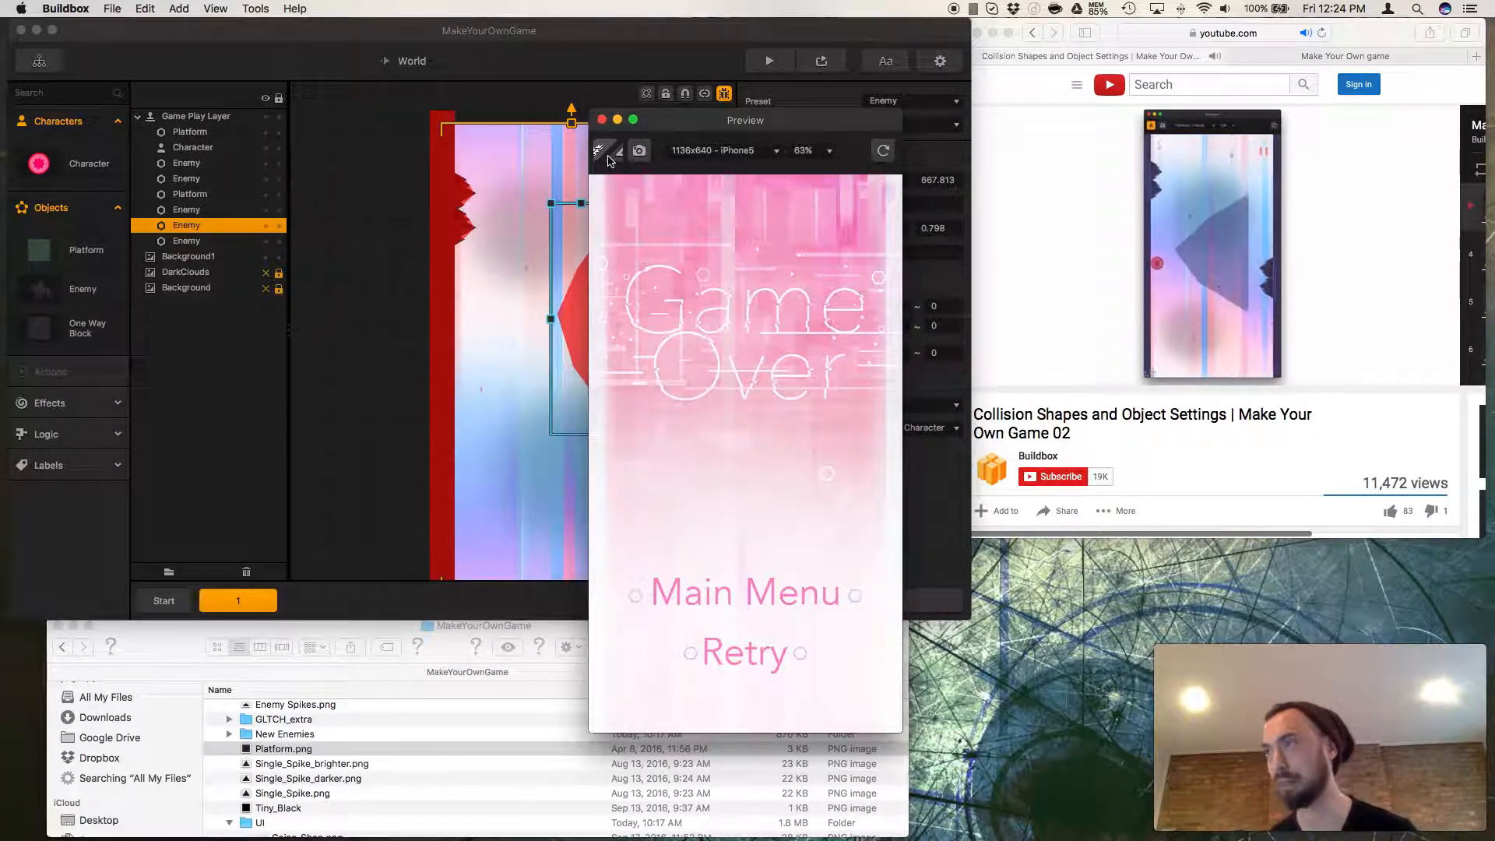
pyautogui.click(601, 119)
# Pause the tutorial video and return to the World editor in Buildbox.
pyautogui.click(1038, 401)
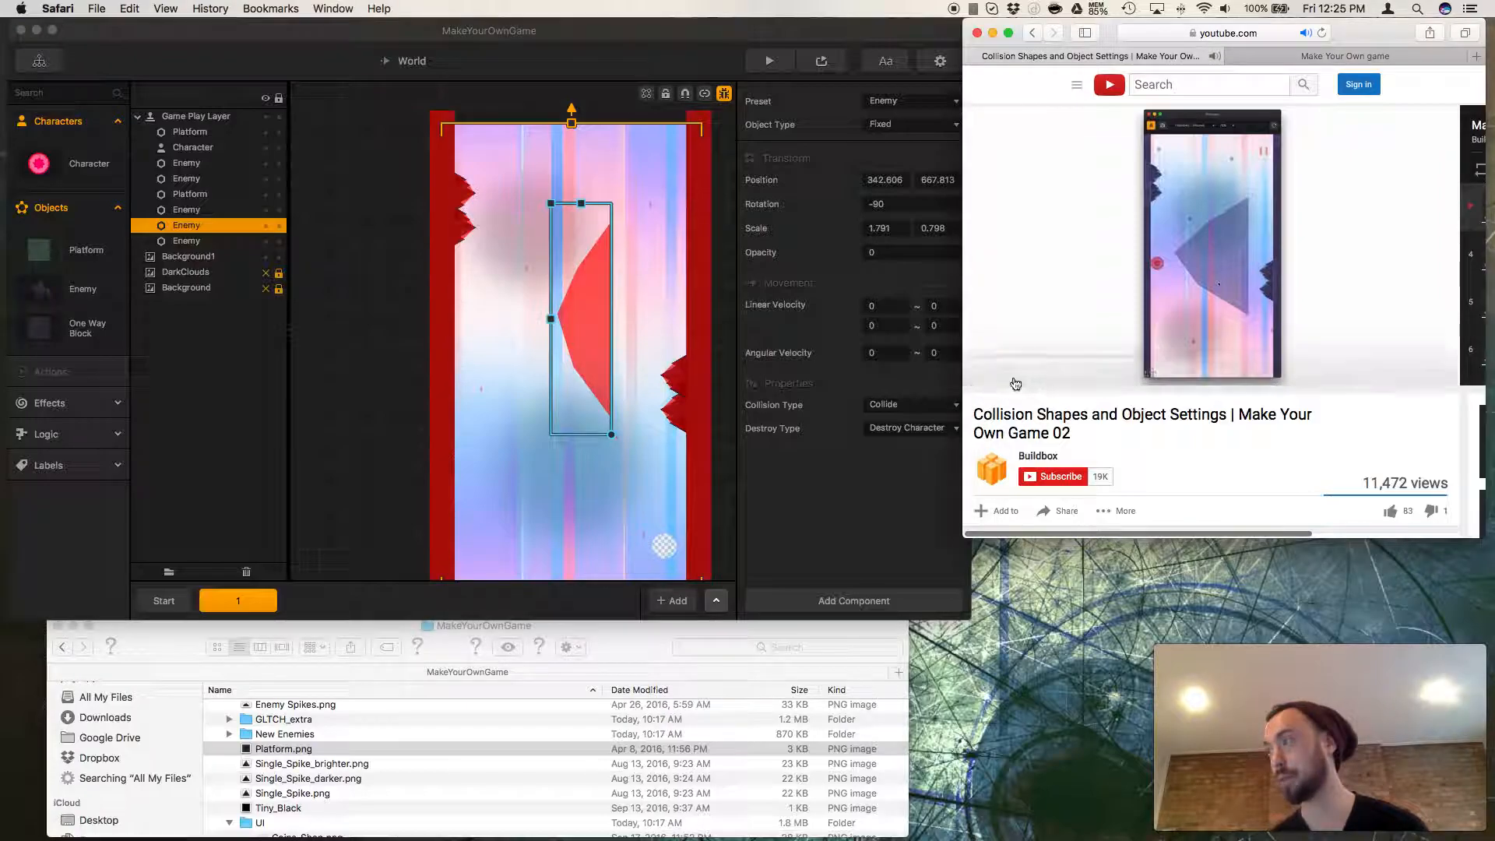
pyautogui.click(1013, 371)
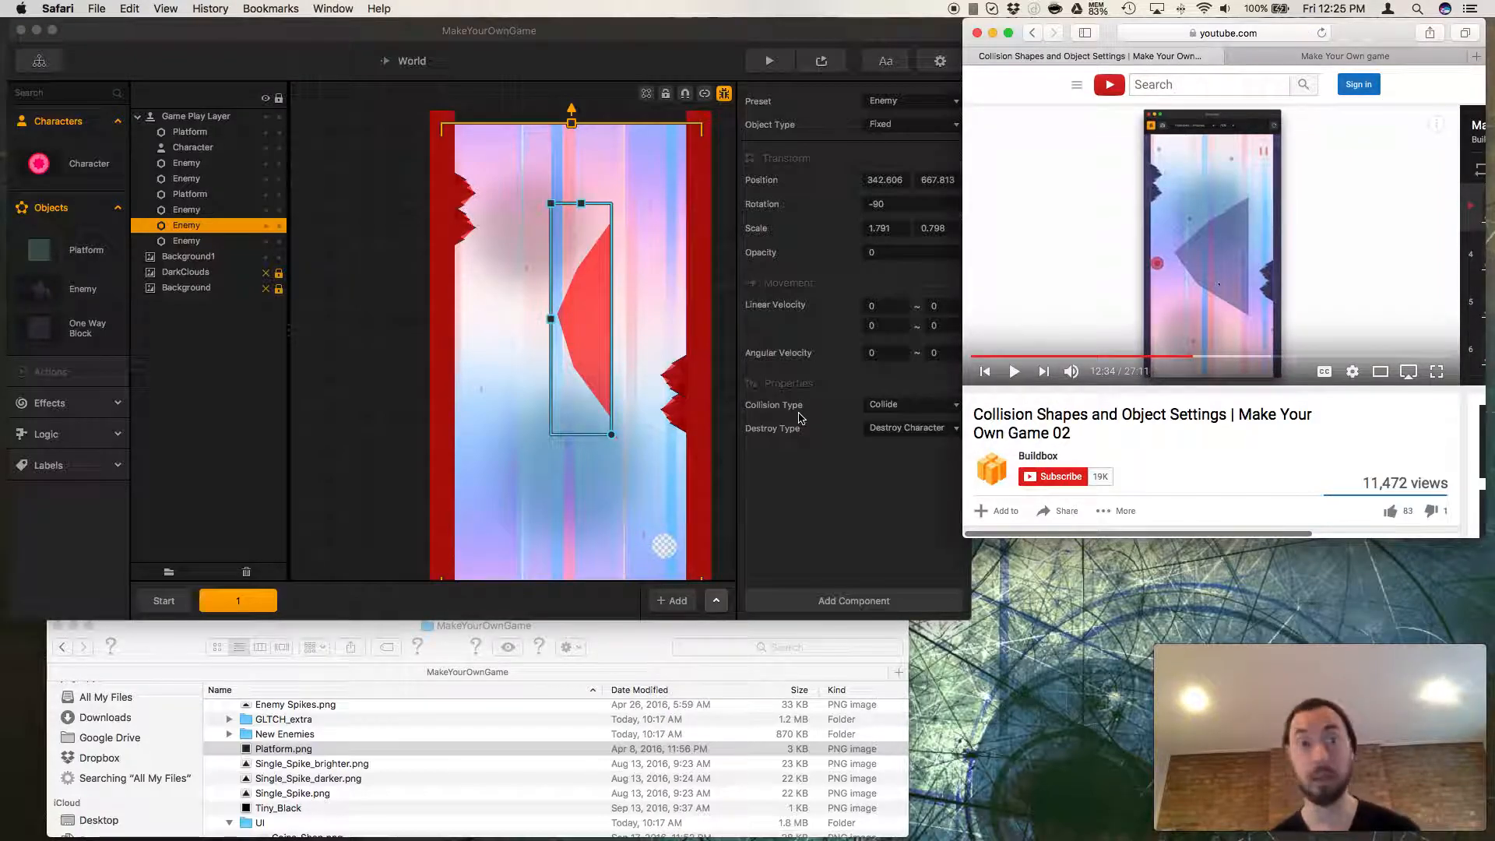
pyautogui.click(795, 469)
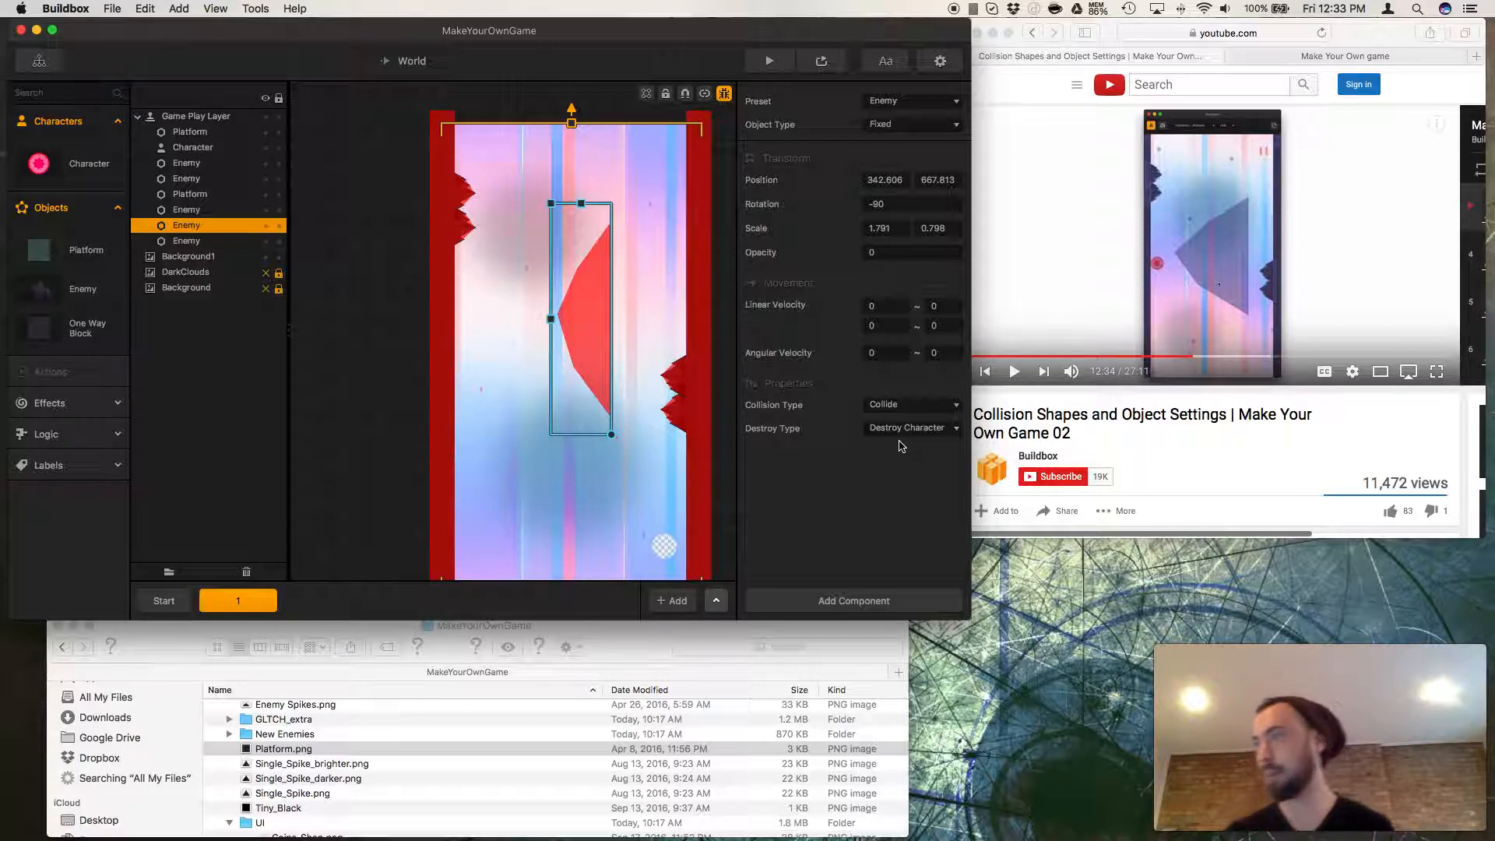
# Resume the tutorial video, then remove the resized transparent Enemy copy from scene 1 and turn off debug mode.
pyautogui.click(1019, 377)
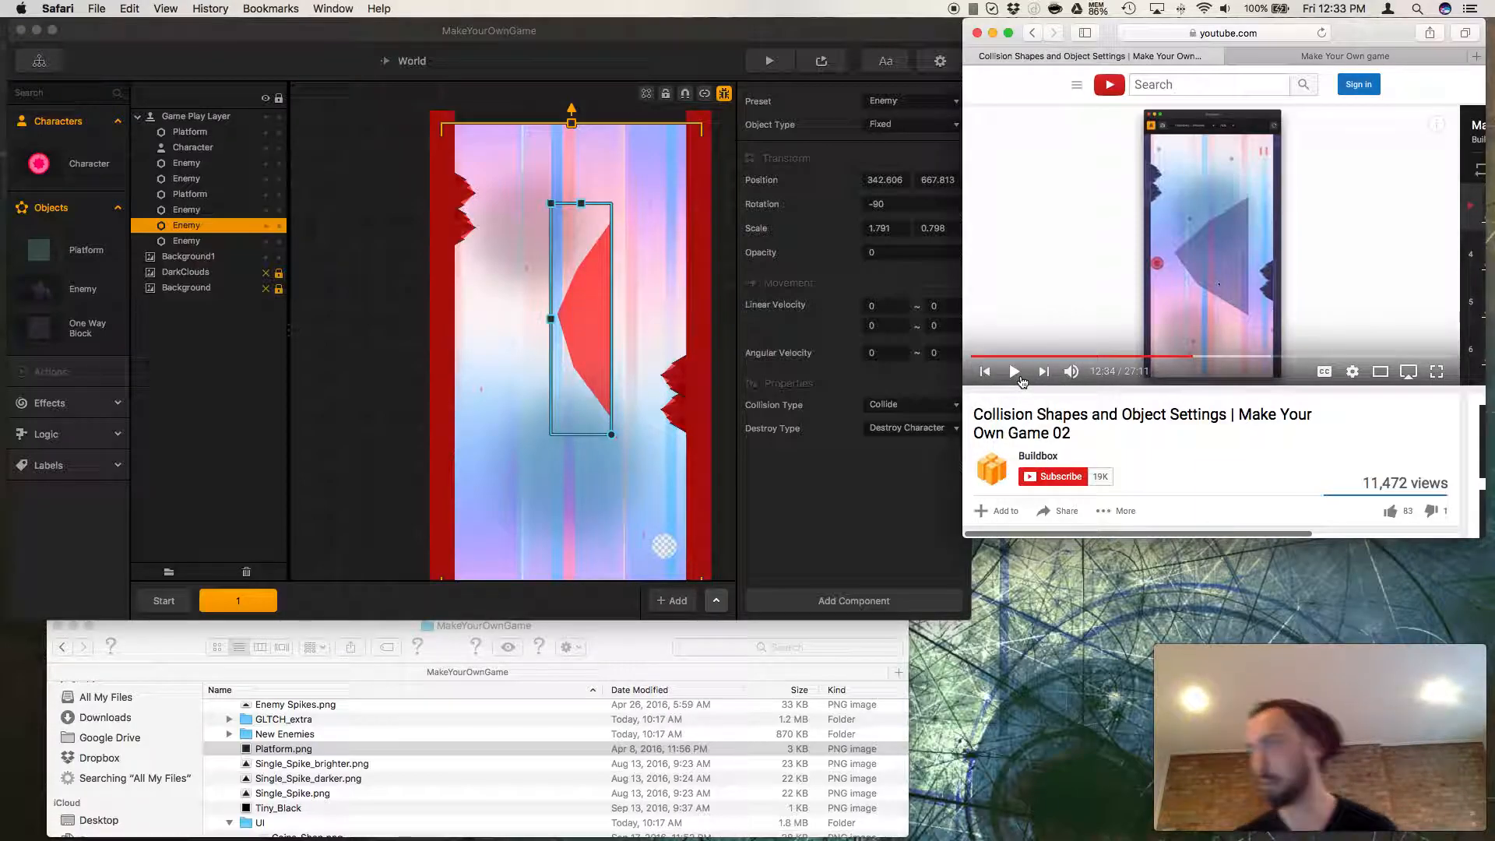
pyautogui.click(1019, 375)
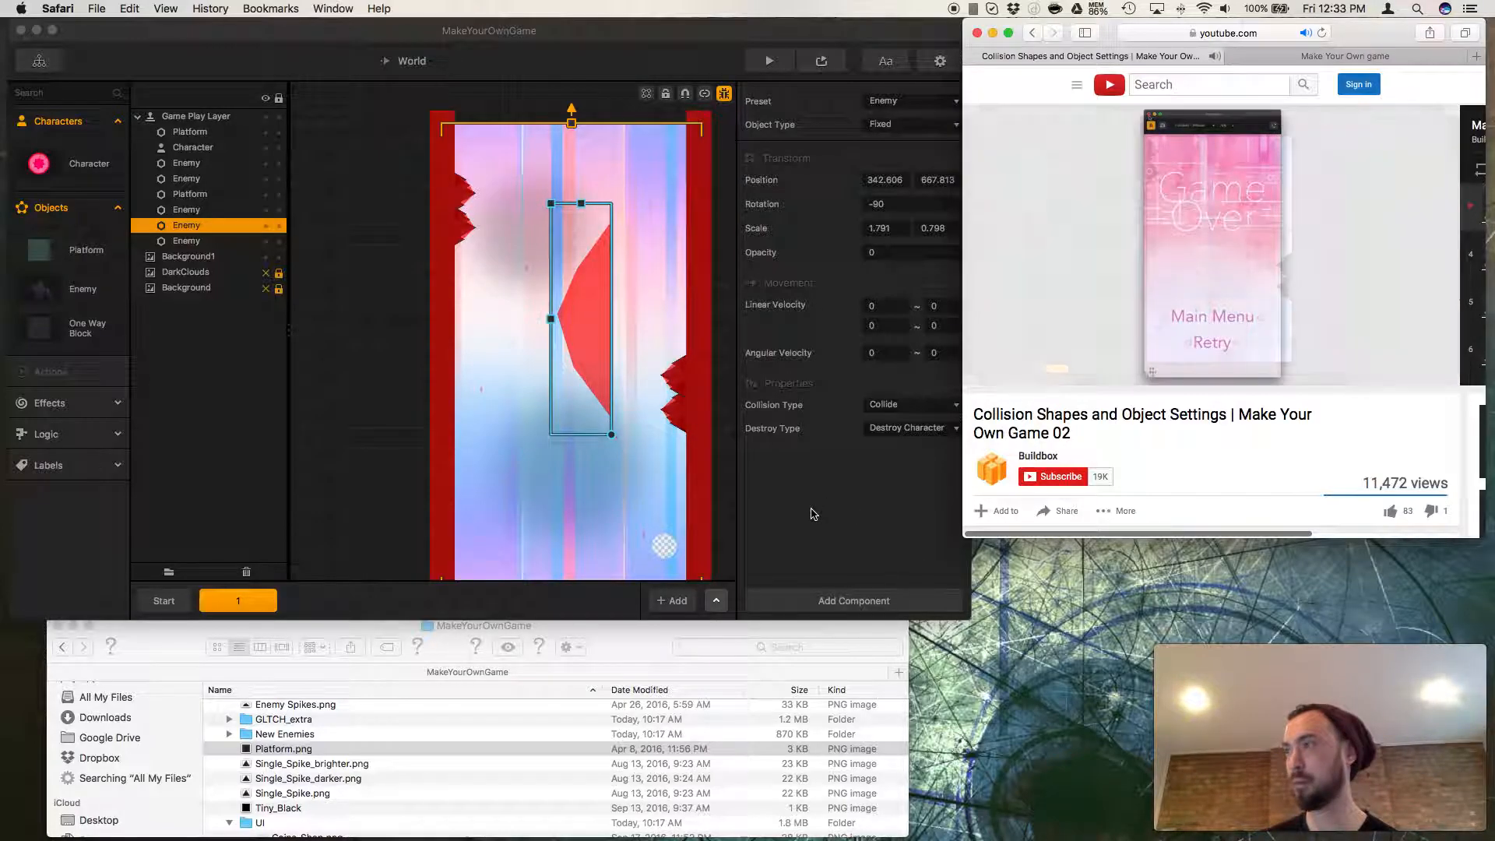
pyautogui.click(681, 428)
pyautogui.press('Delete')
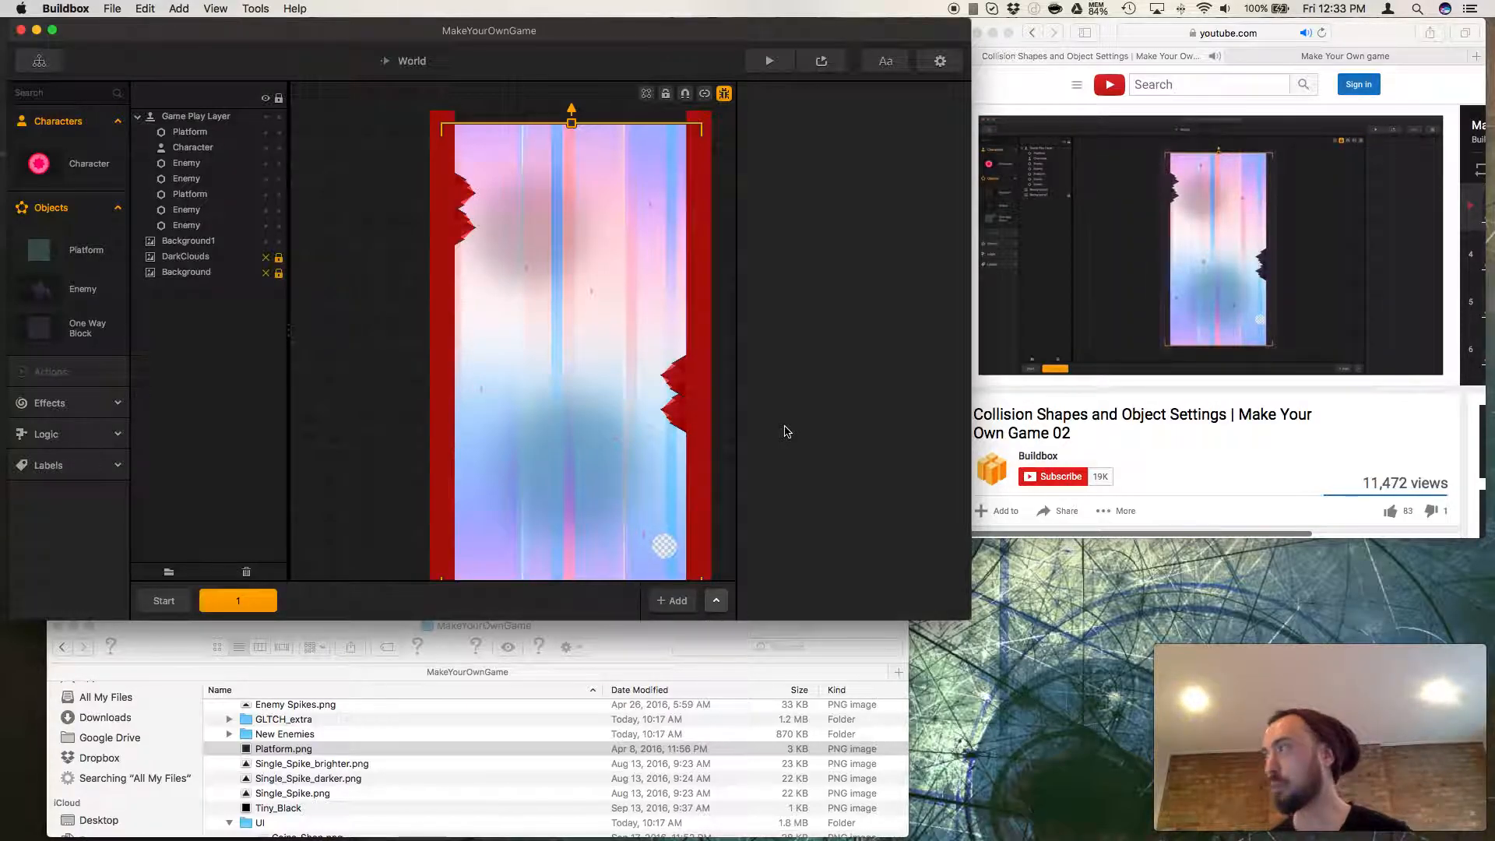
pyautogui.click(724, 93)
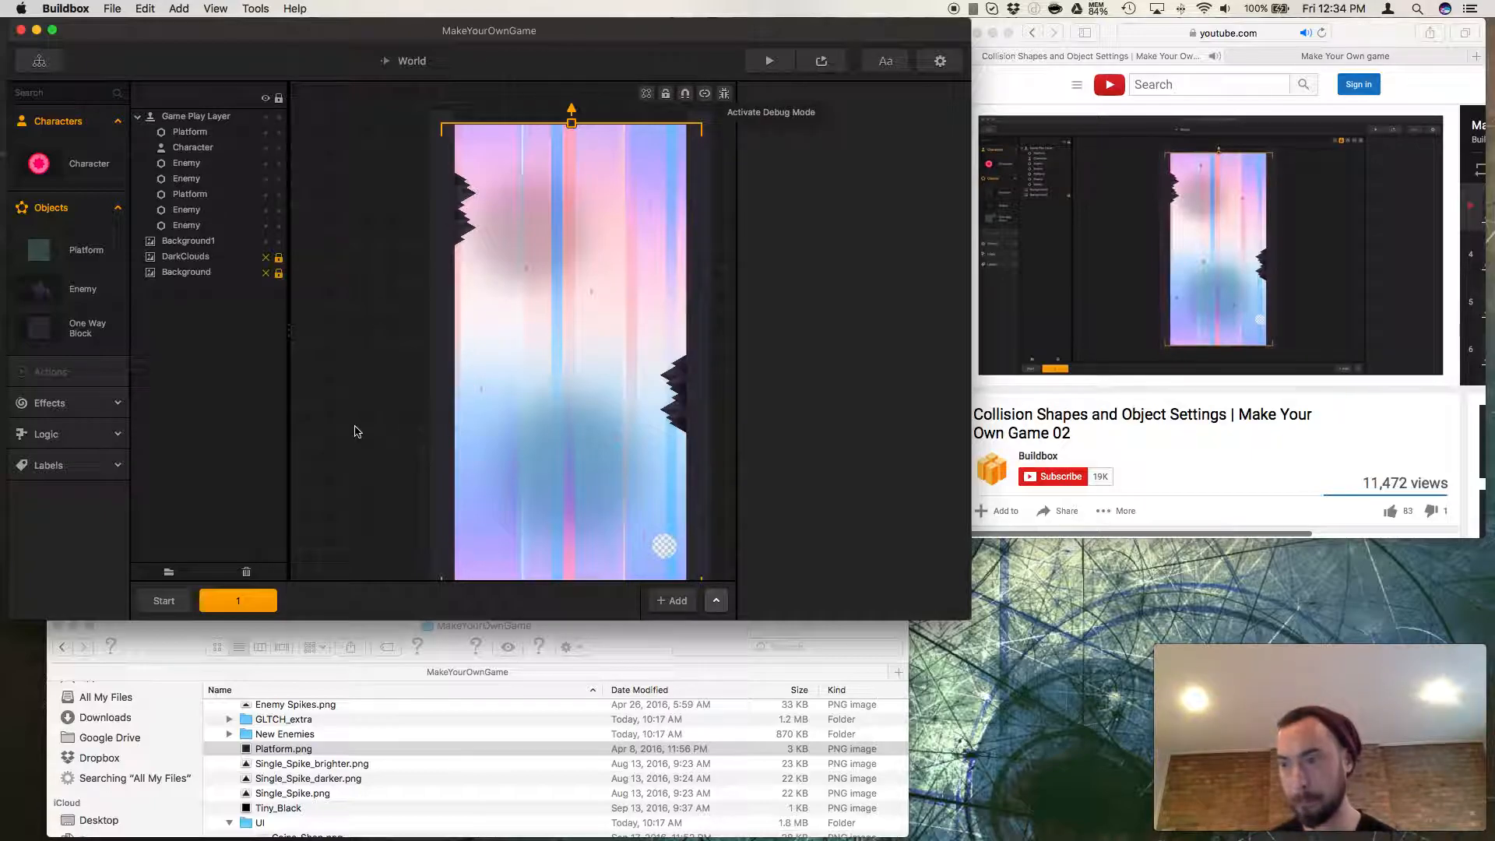
# Import enemy_Ball_rotating_2_B_0001.png through 0019.png from the Ball Enemy Animation folder into the scene as one Object.
pyautogui.click(229, 733)
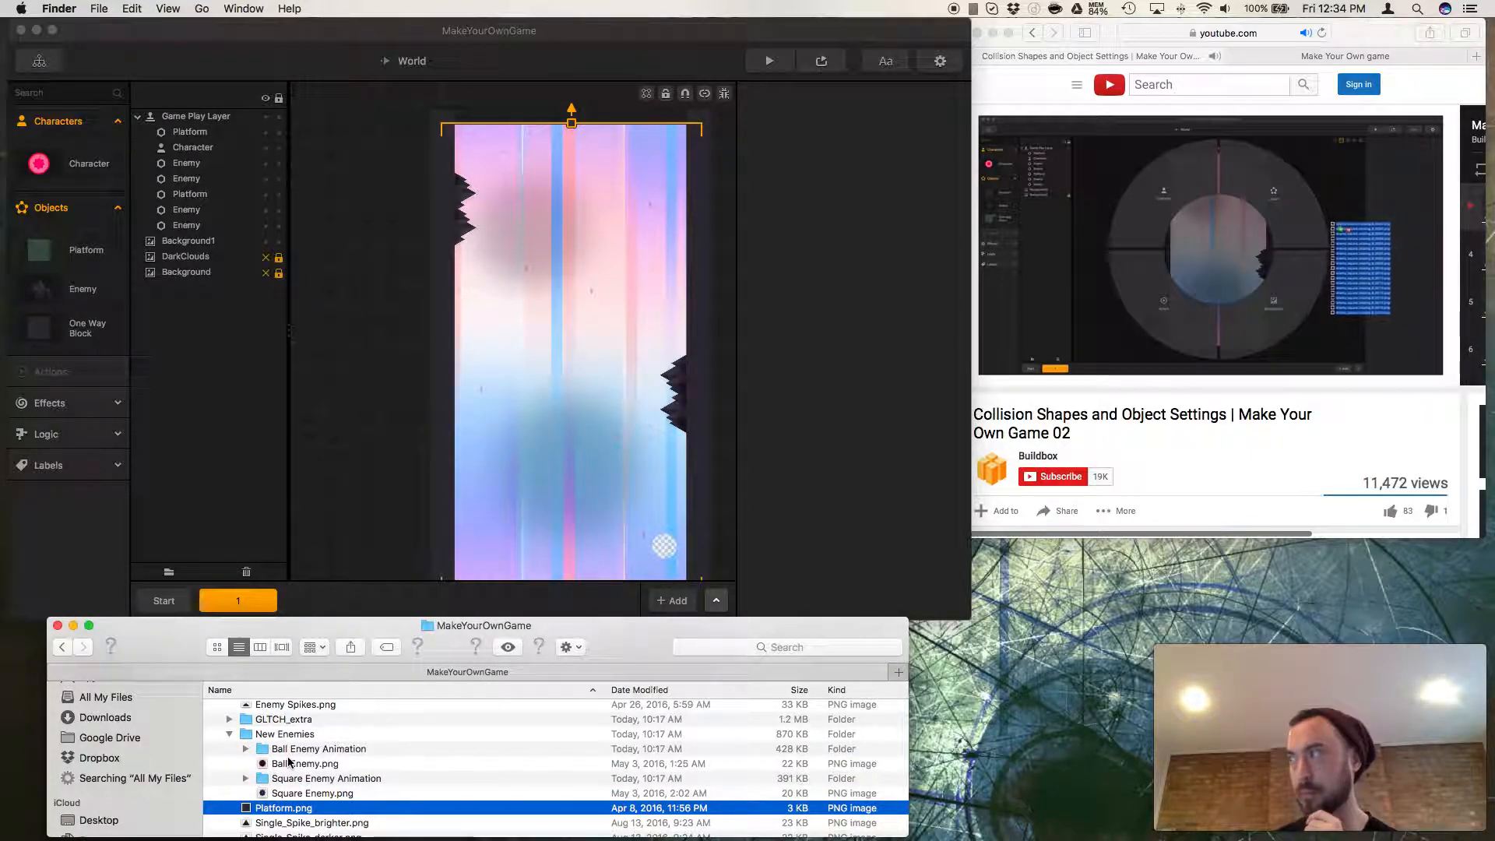
pyautogui.click(246, 749)
pyautogui.click(308, 764)
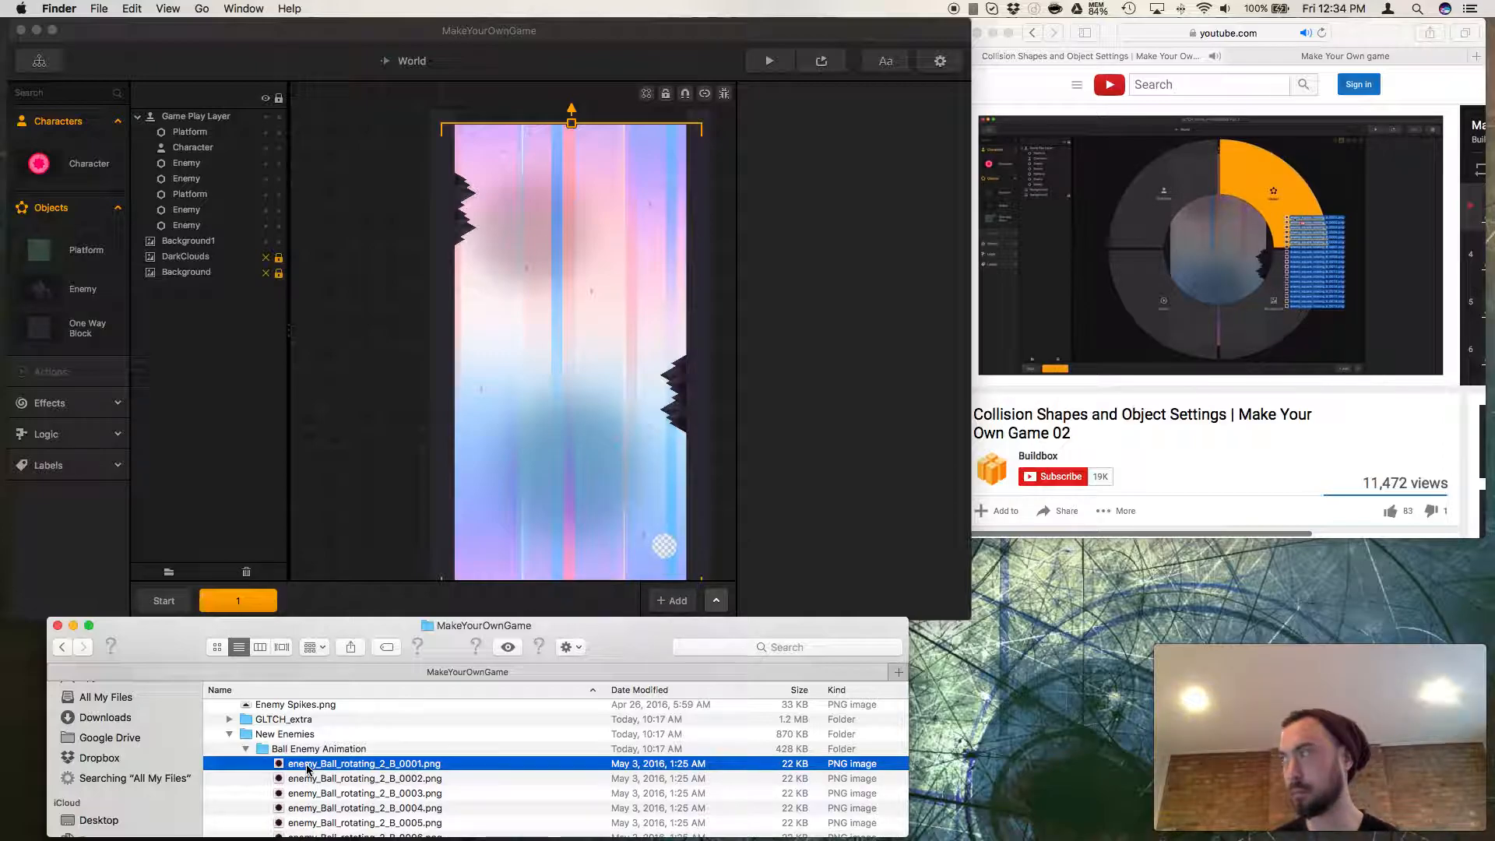
pyautogui.scroll(-10, 310, 778)
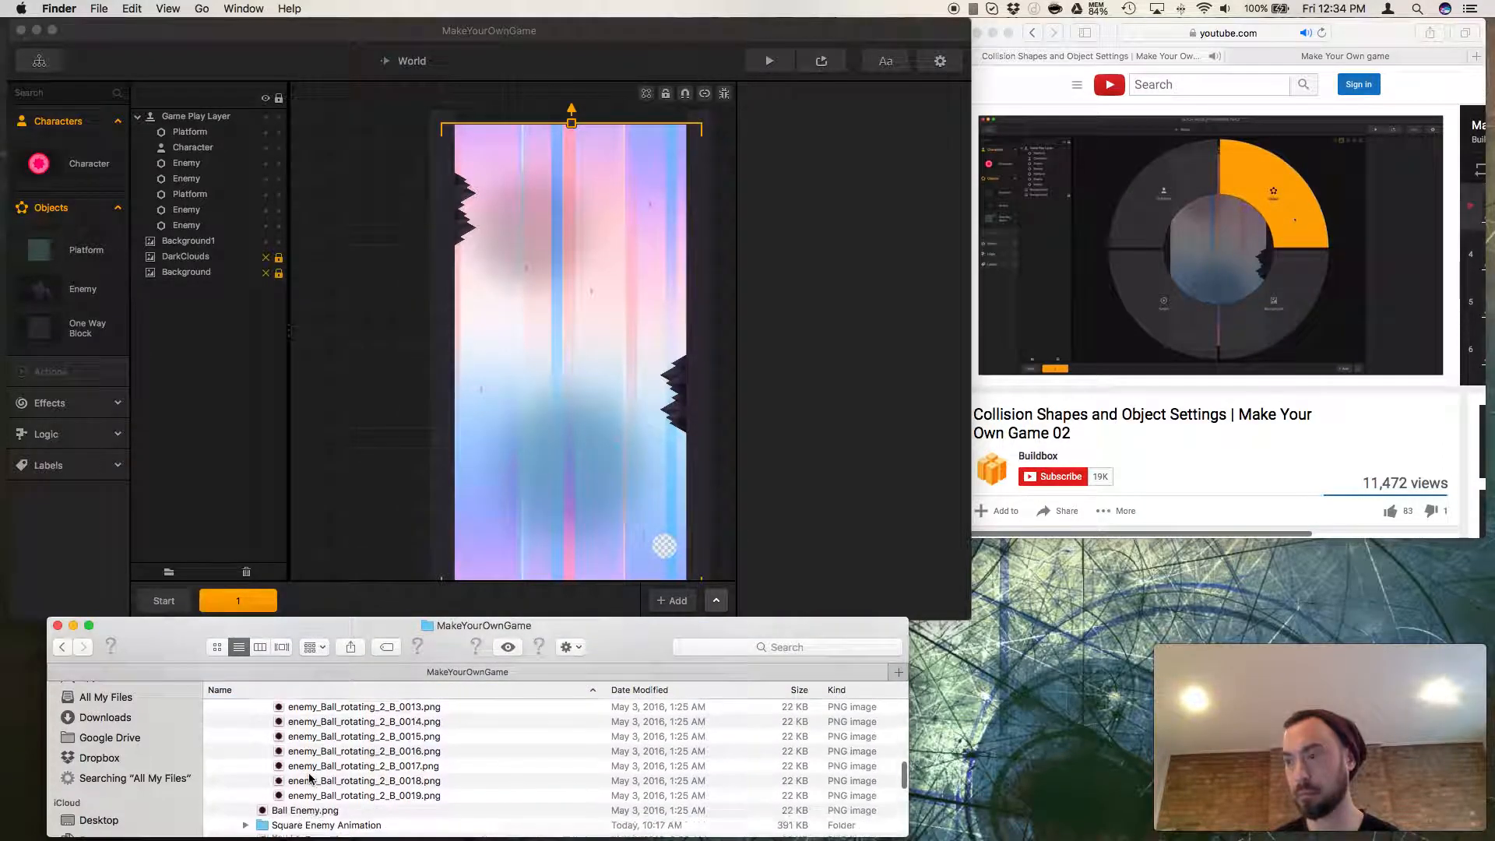
pyautogui.keyDown('shift'); pyautogui.click(308, 759); pyautogui.keyUp('shift')
pyautogui.moveTo(306, 742); pyautogui.dragTo(522, 498)
pyautogui.moveTo(688, 414); pyautogui.dragTo(629, 274)
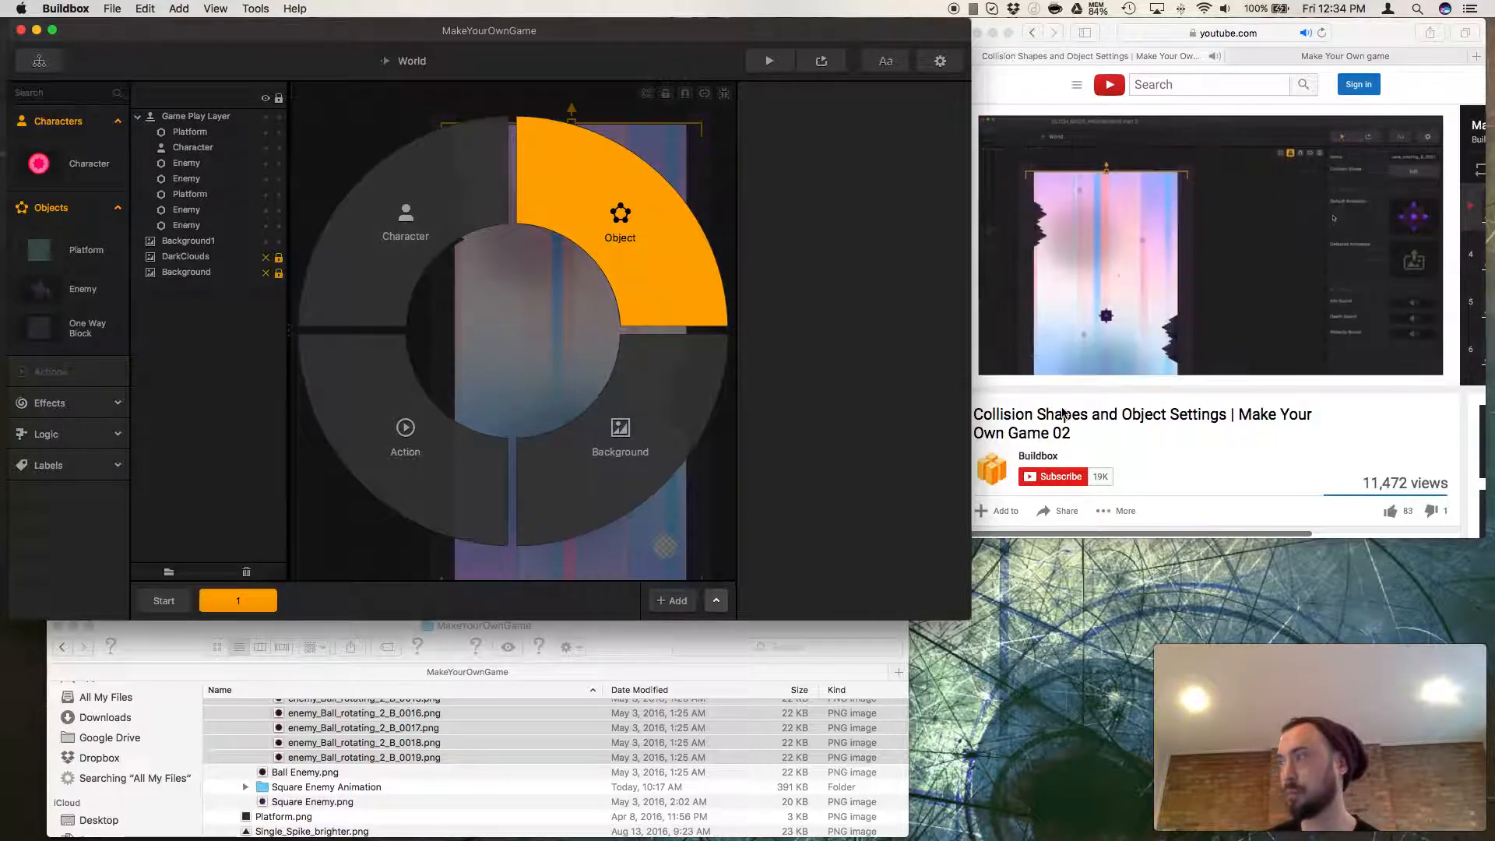
# Pause the tutorial video and collapse the Ball Enemy Animation folder in Finder.
pyautogui.click(992, 374)
pyautogui.click(1015, 374)
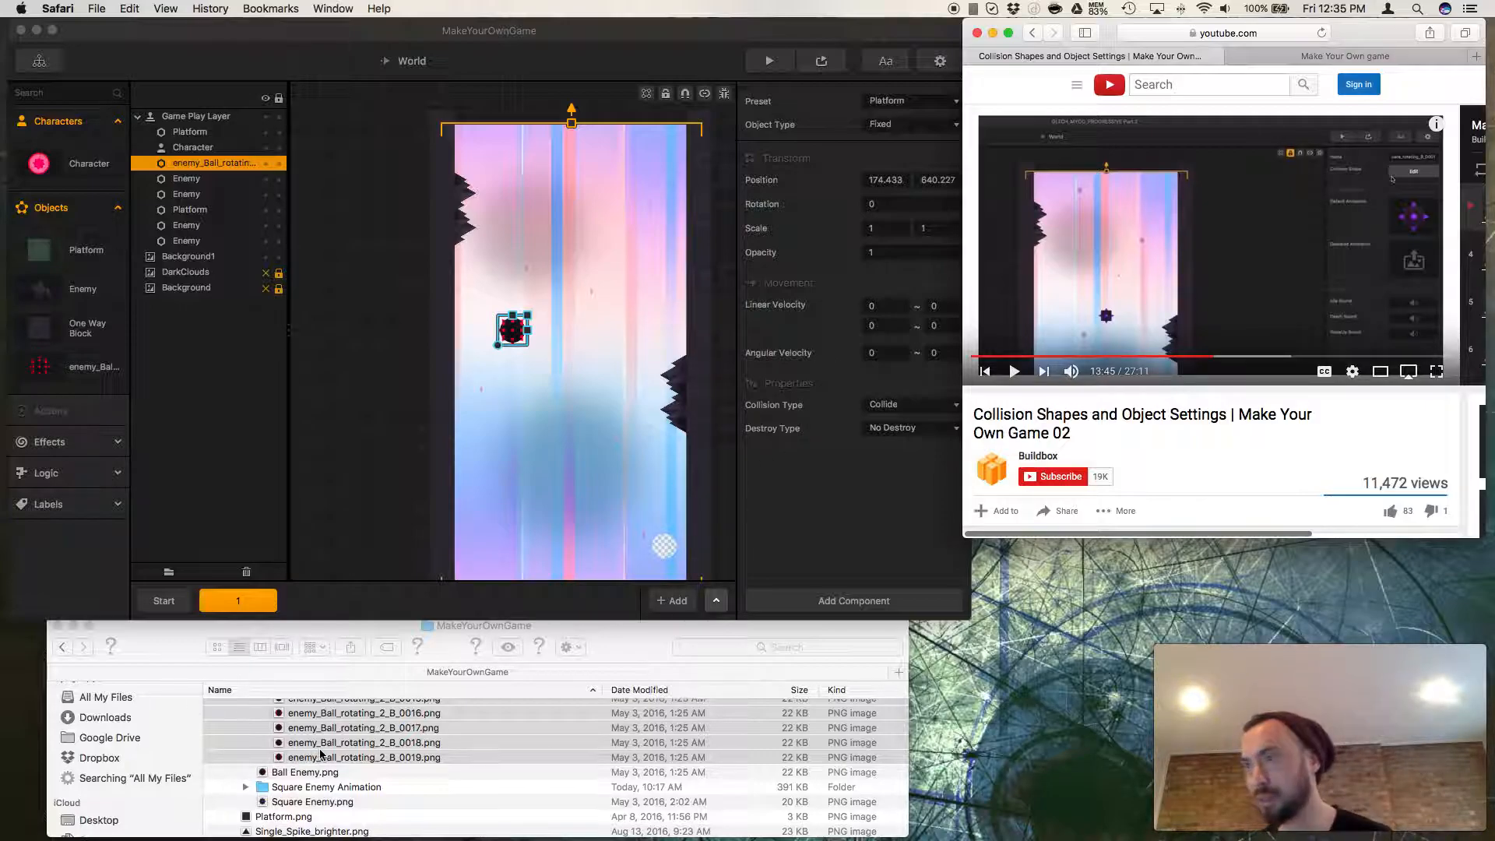
pyautogui.scroll(10, 320, 753)
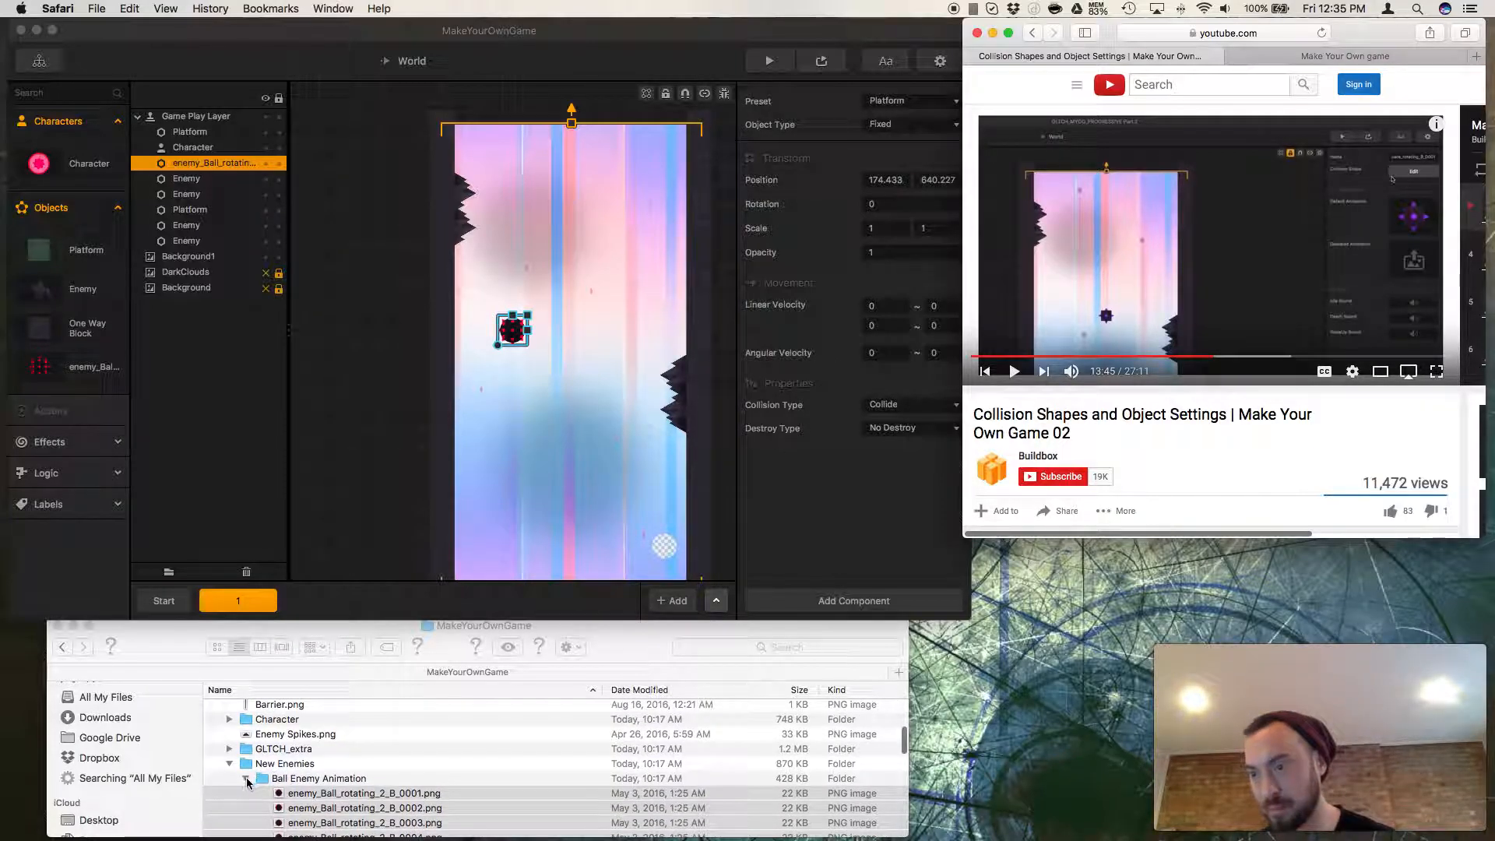
pyautogui.click(246, 782)
pyautogui.click(247, 780)
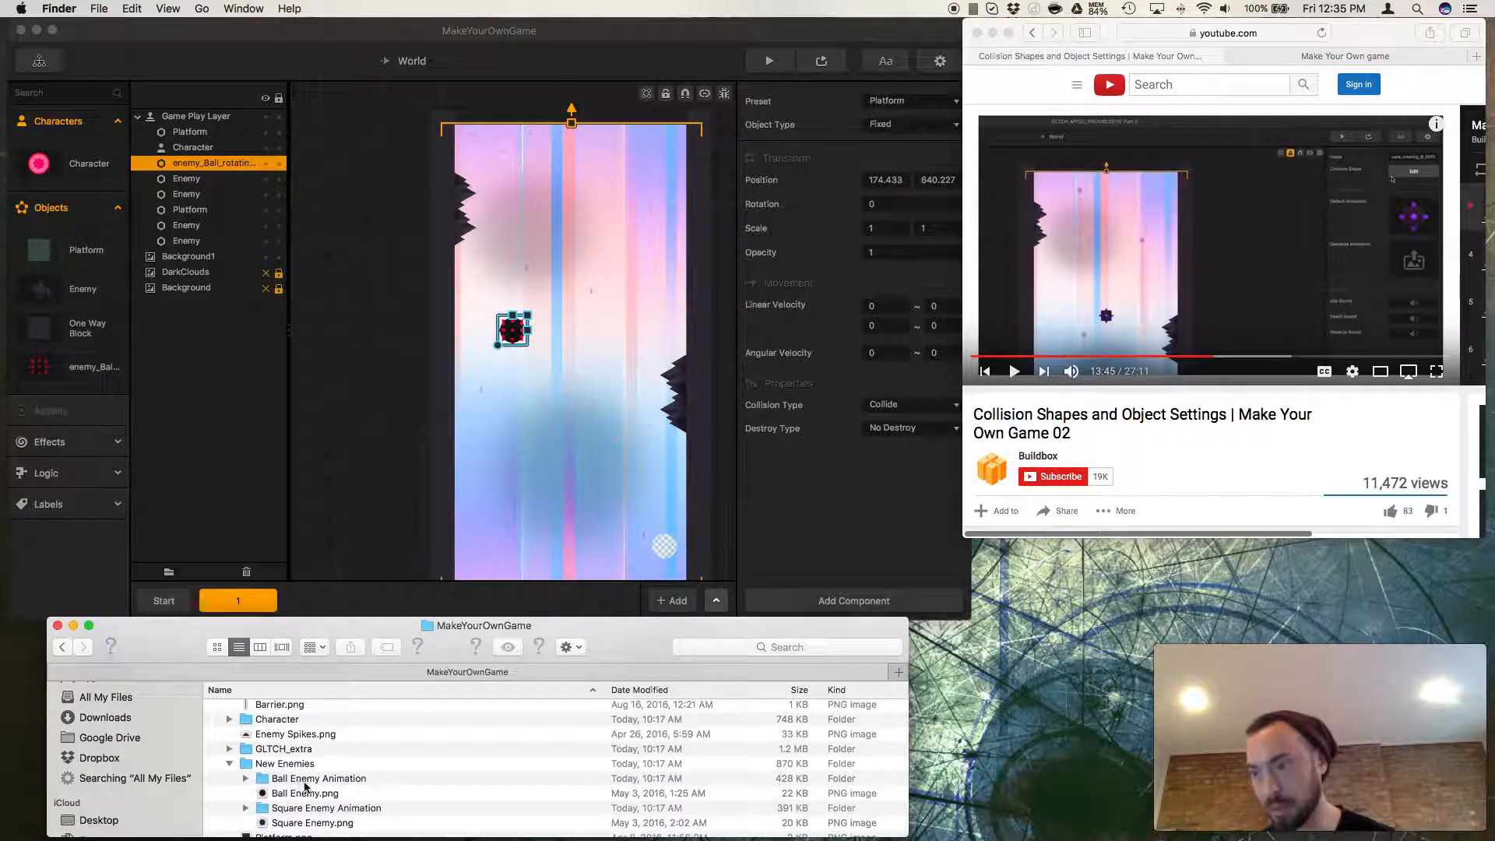
# Import enemy_square_rotating_B_0001.png through 0019.png from the Square Enemy Animation folder into the scene as one Object.
pyautogui.click(245, 809)
pyautogui.scroll(-5, 360, 802)
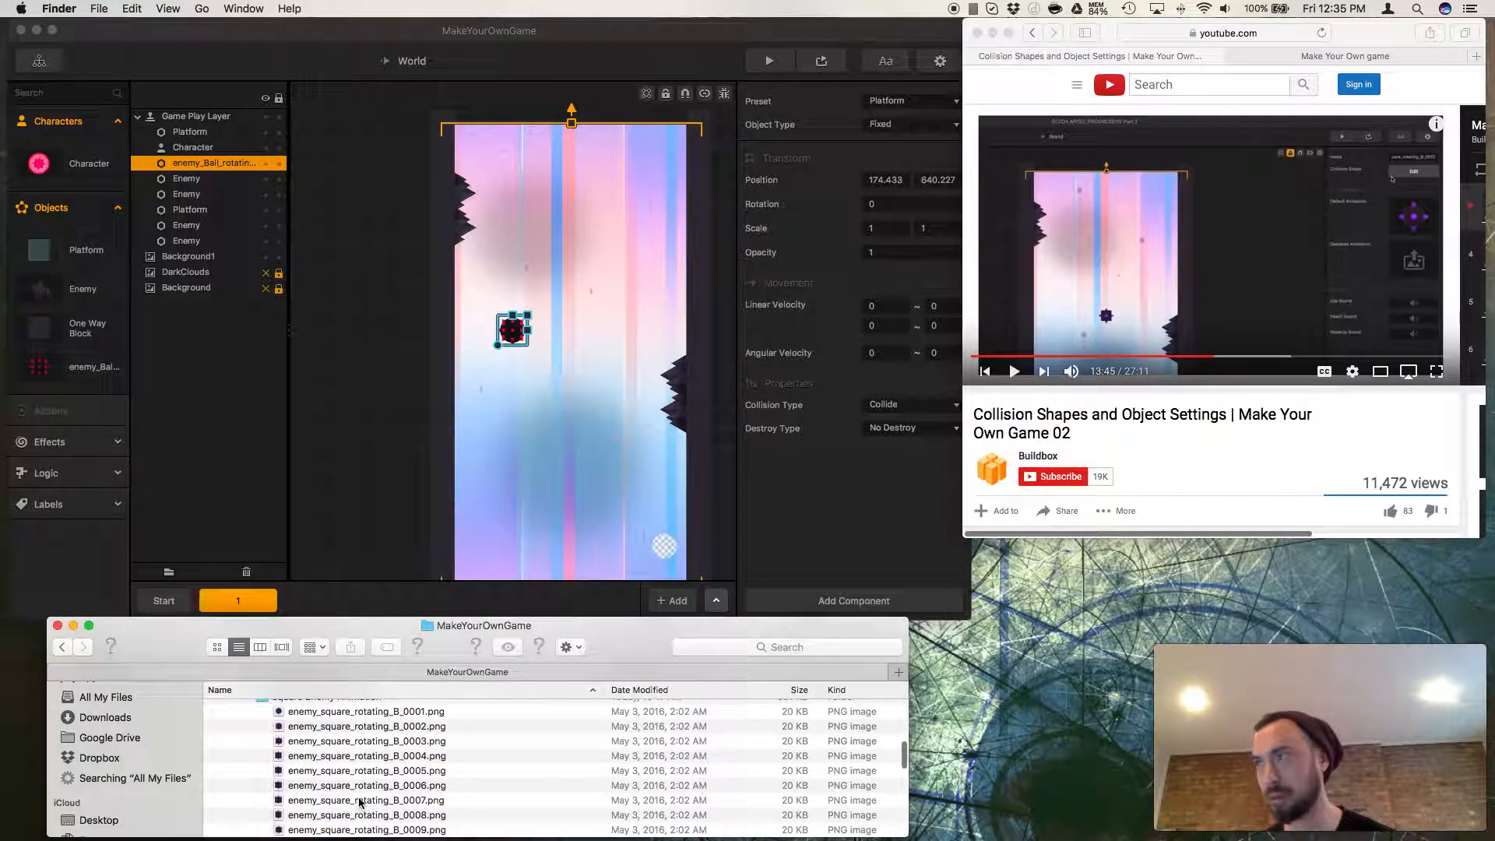
pyautogui.scroll(2, 354, 778)
pyautogui.scroll(-2, 343, 747)
pyautogui.click(336, 728)
pyautogui.scroll(-1, 339, 732)
pyautogui.scroll(-3, 340, 733)
pyautogui.scroll(-10, 339, 733)
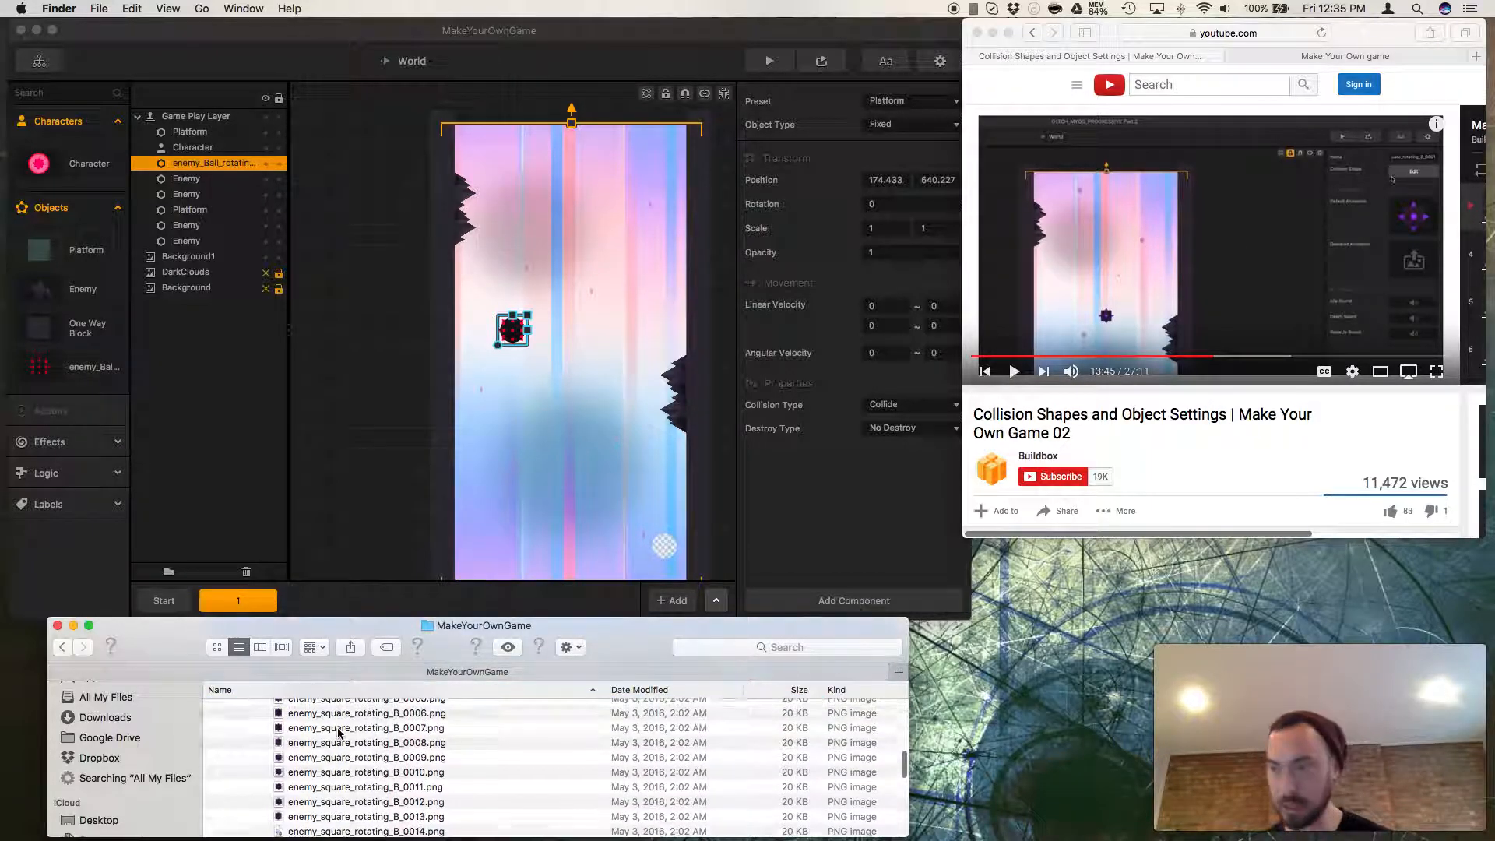
pyautogui.keyDown('shift'); pyautogui.click(309, 748); pyautogui.keyUp('shift')
pyautogui.moveTo(321, 747); pyautogui.dragTo(610, 411)
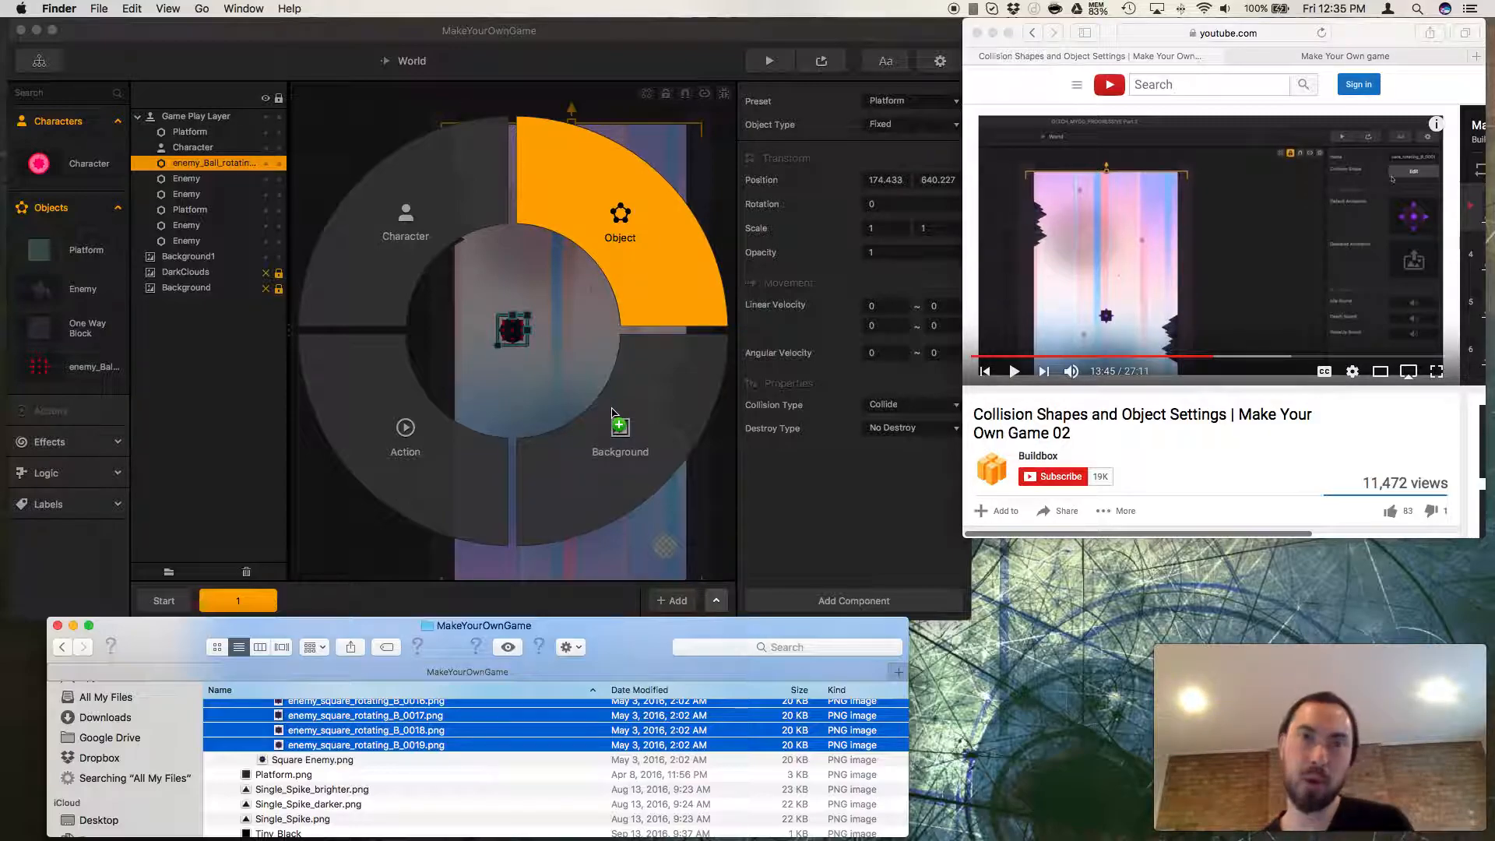
pyautogui.moveTo(612, 413); pyautogui.dragTo(612, 413)
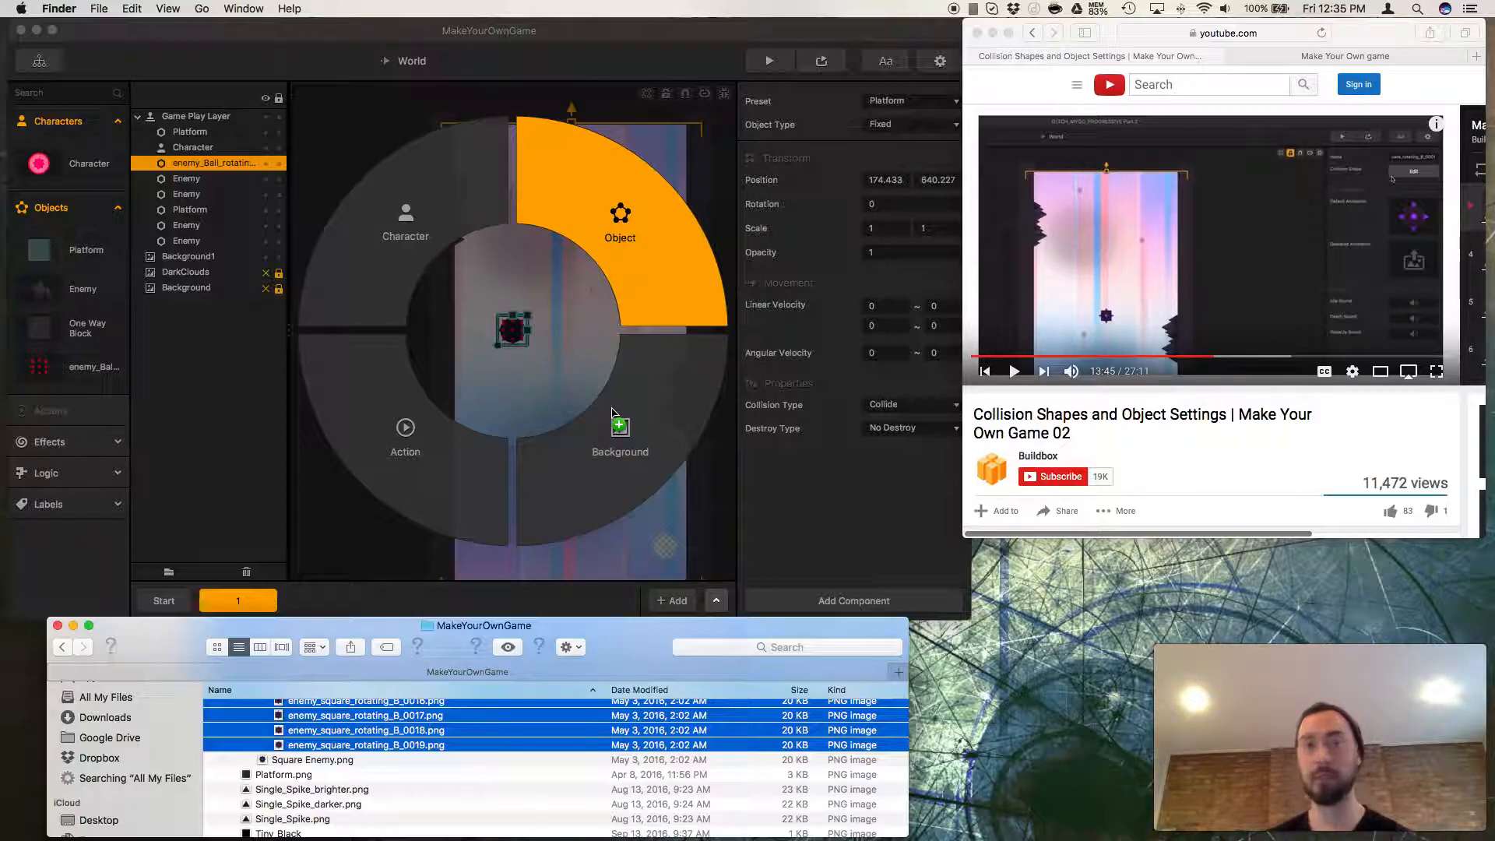
pyautogui.moveTo(611, 413); pyautogui.dragTo(611, 408)
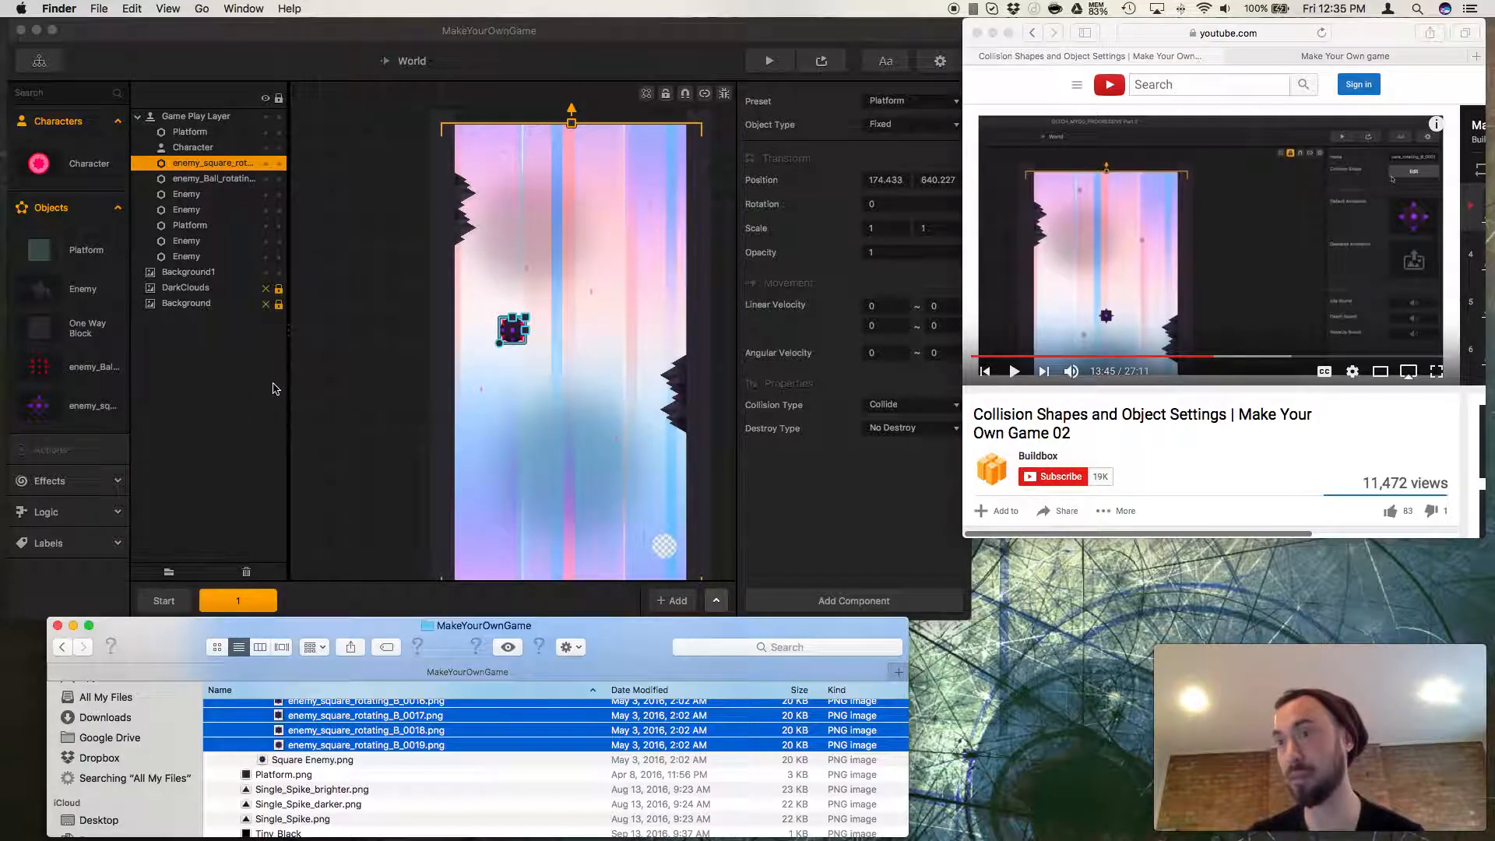
# Move the square enemy below the overlapping ball enemy and delete the ball enemy from the scene.
pyautogui.click(78, 374)
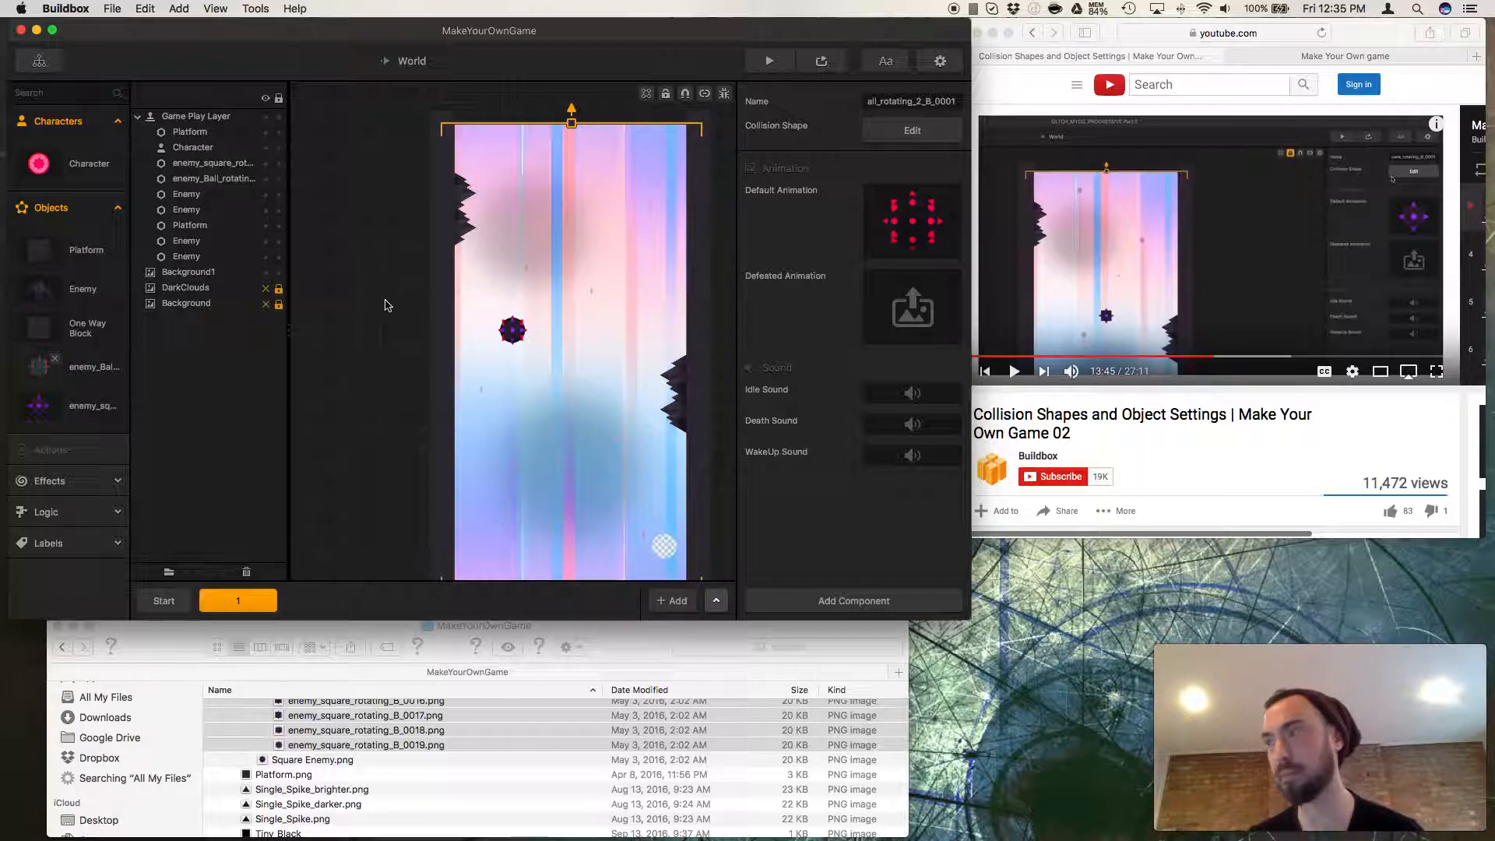
pyautogui.moveTo(510, 340); pyautogui.dragTo(505, 381)
pyautogui.click(506, 336)
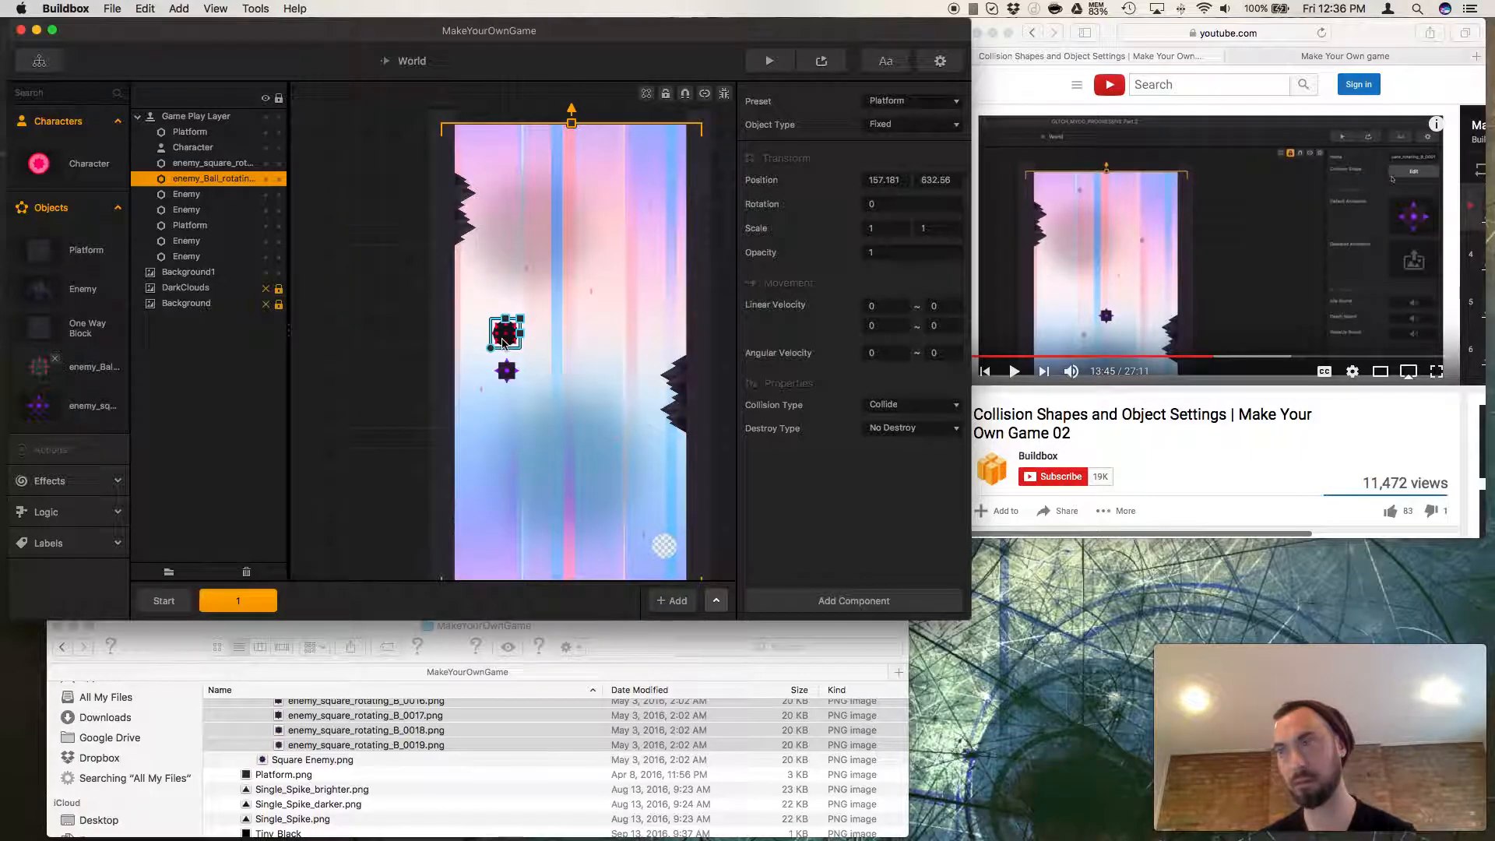
pyautogui.press('Delete')
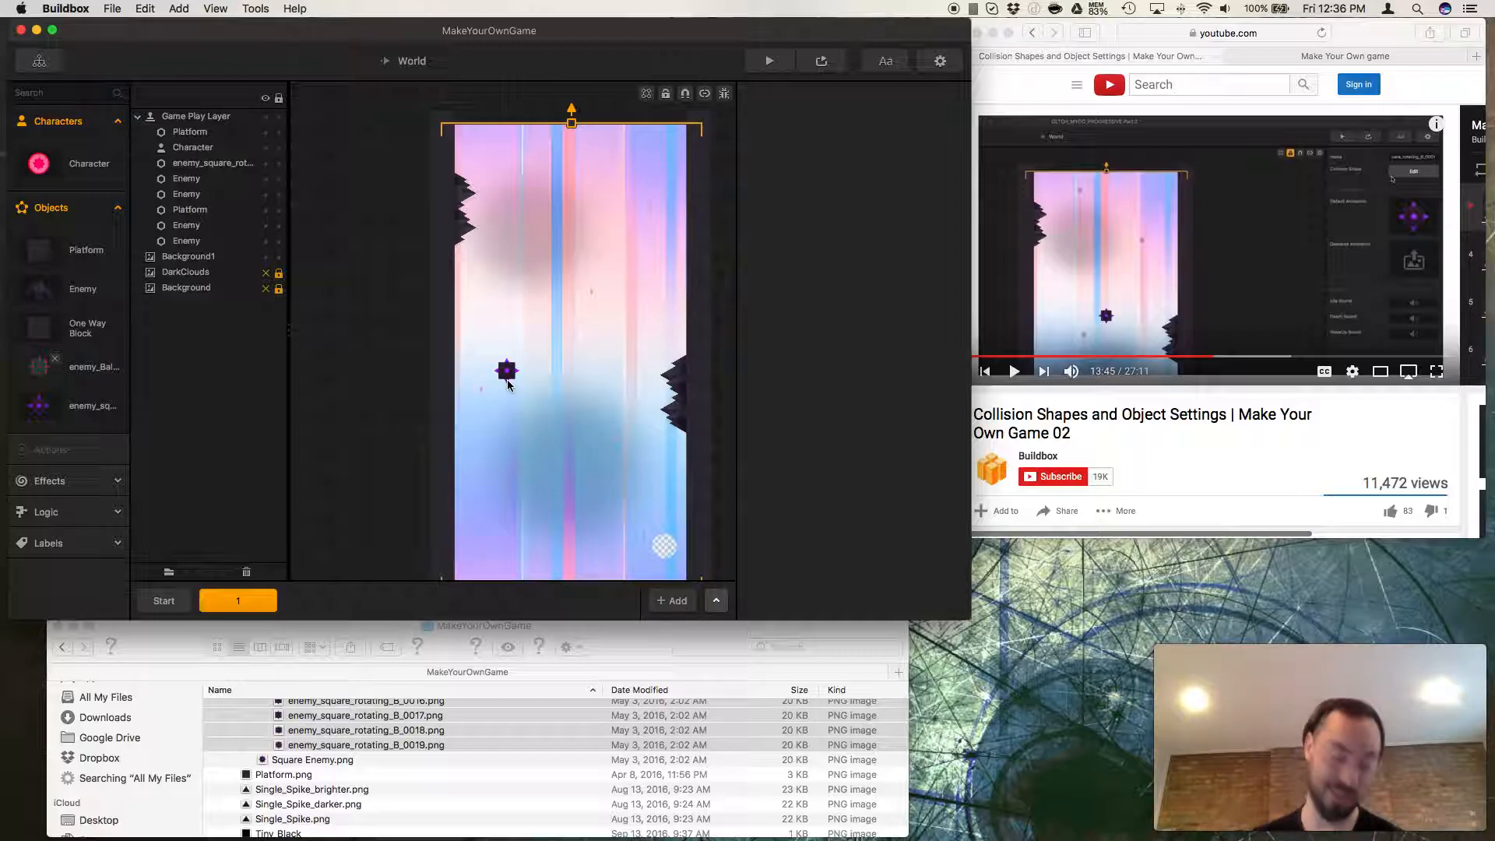
# Play the tutorial video up to the square enemy's collision shape editing and pause it.
pyautogui.click(1115, 438)
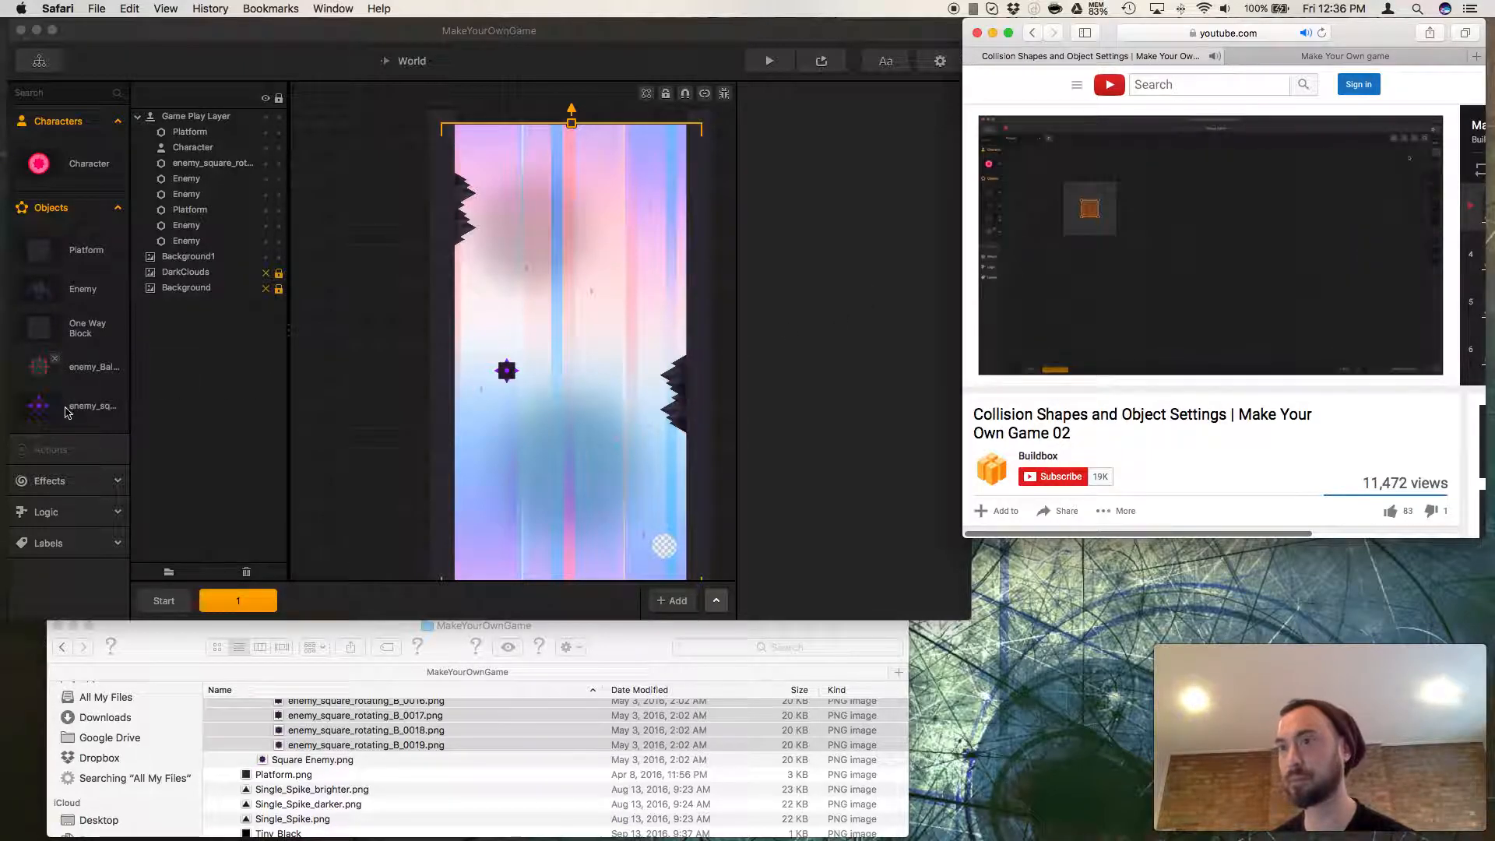
pyautogui.click(348, 381)
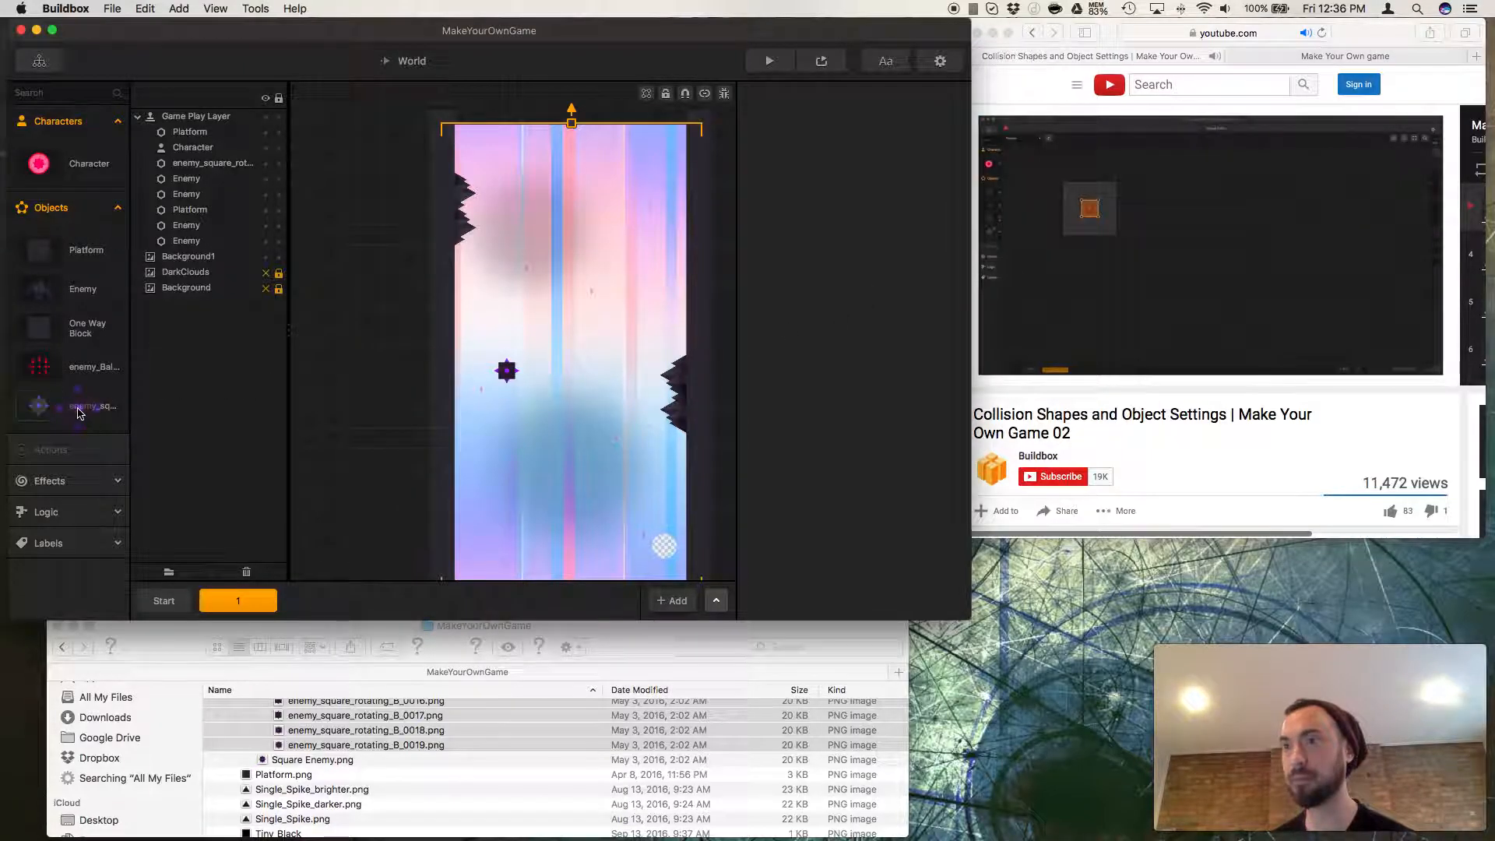
pyautogui.click(1072, 375)
pyautogui.click(1014, 371)
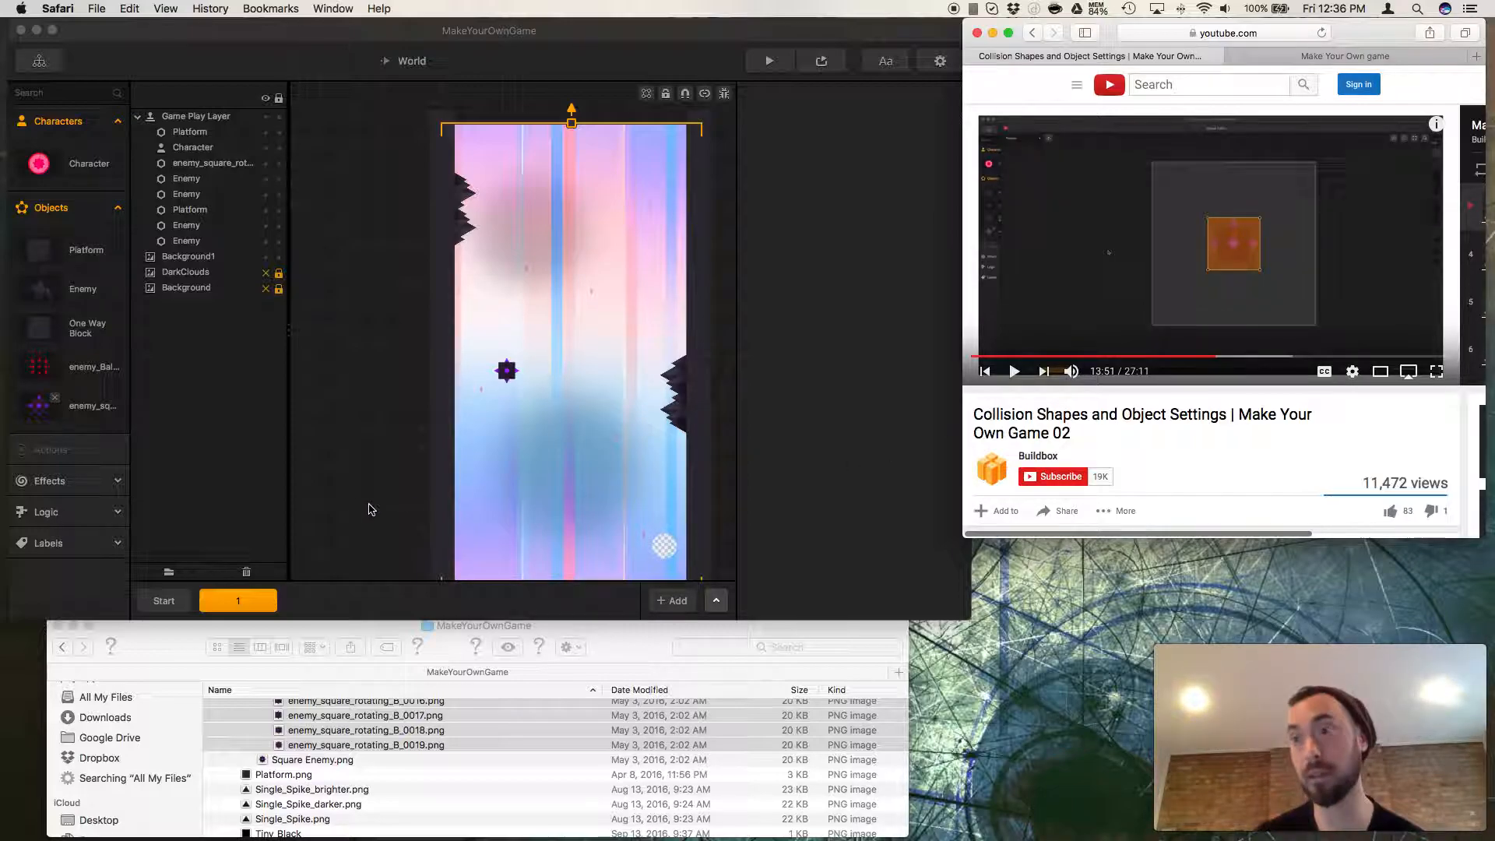
pyautogui.click(43, 372)
pyautogui.moveTo(43, 372); pyautogui.dragTo(552, 334)
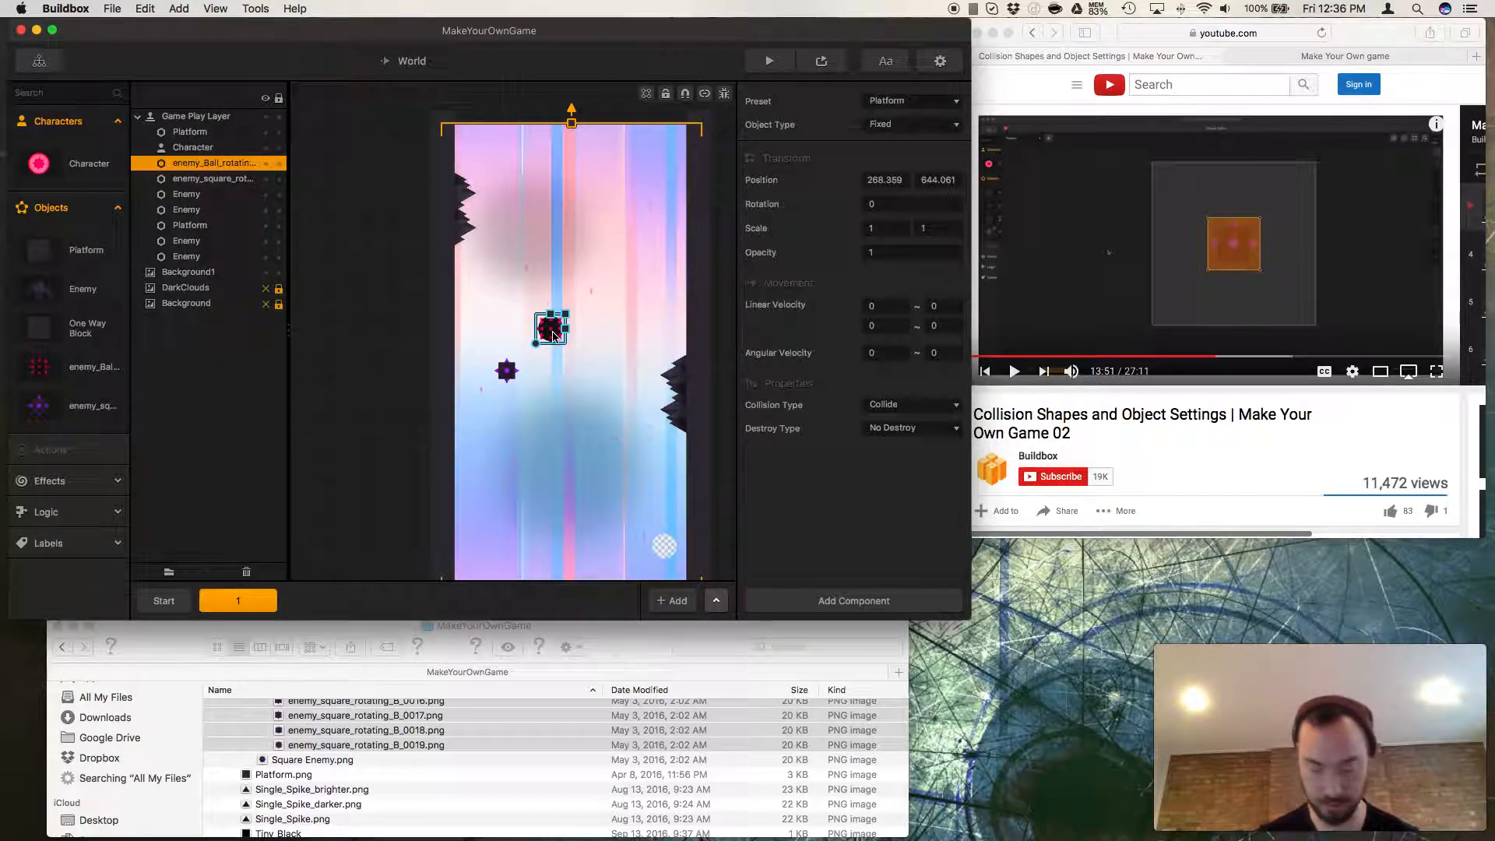
pyautogui.press('Delete')
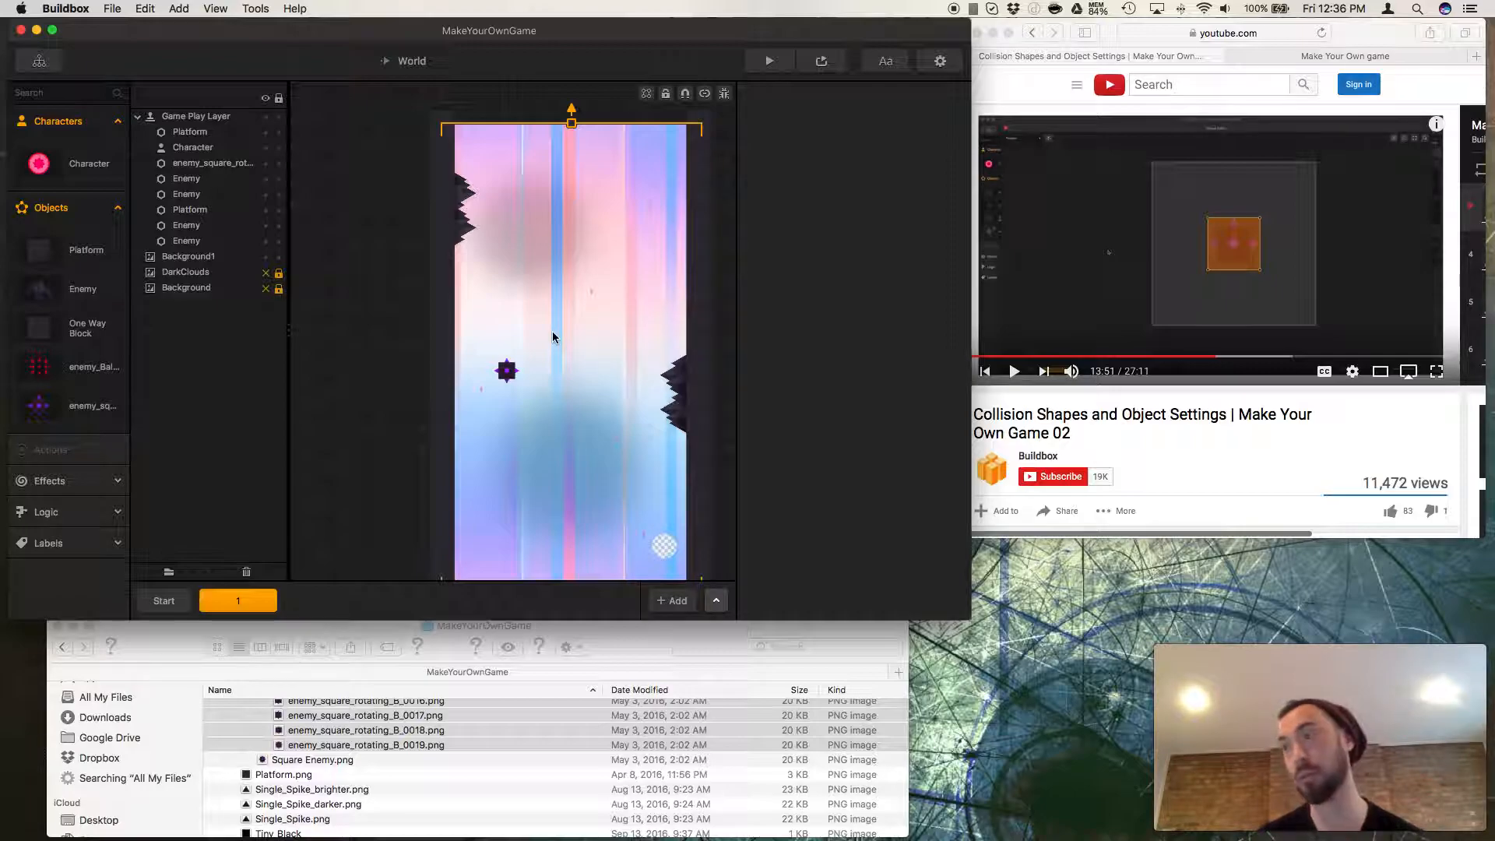
# Open the square enemy asset's collision shape for editing and resume the tutorial video.
pyautogui.click(97, 406)
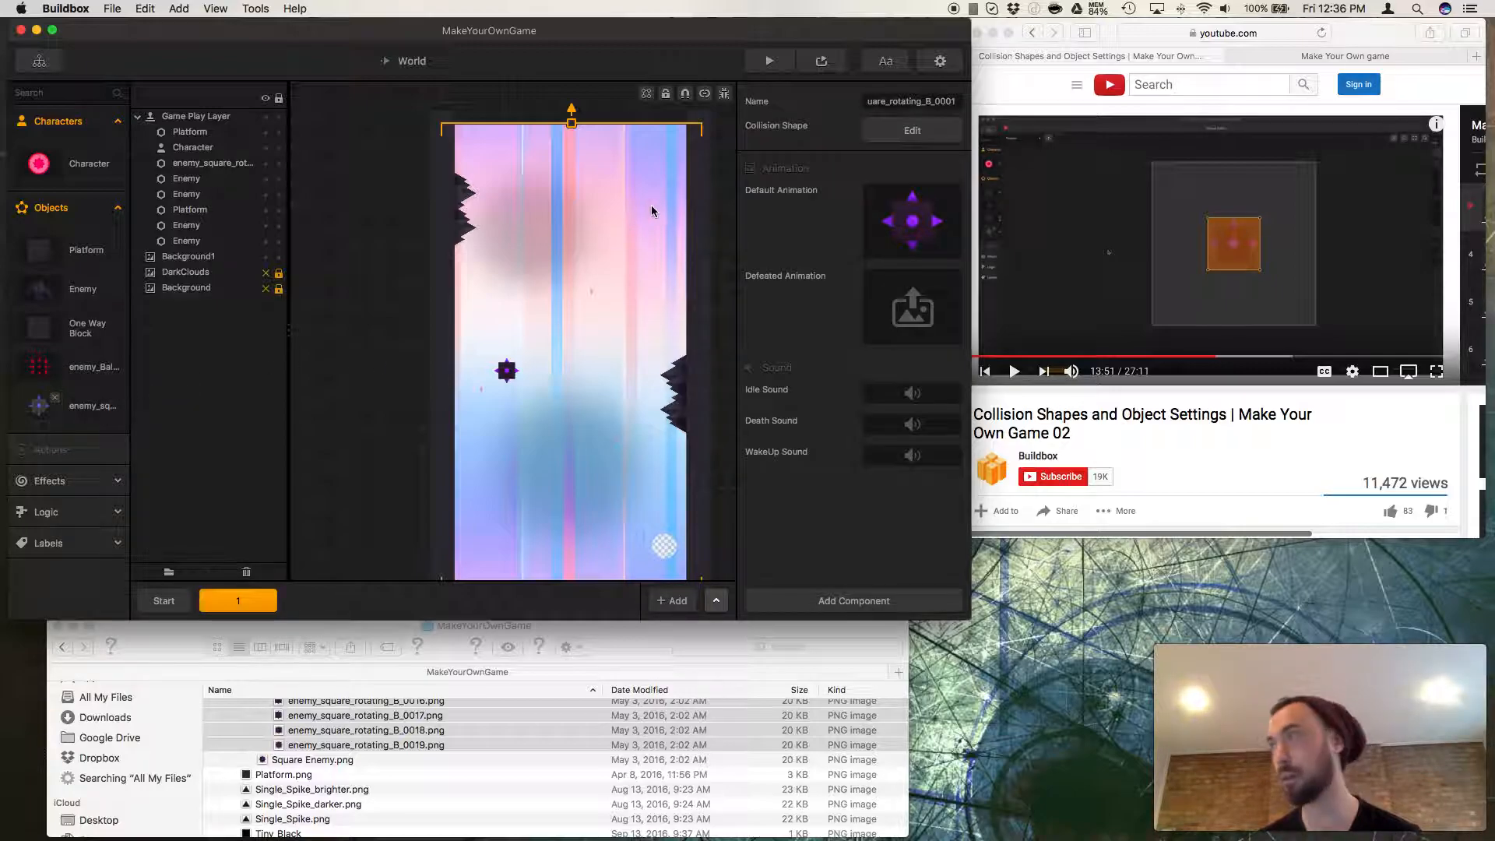
pyautogui.click(912, 130)
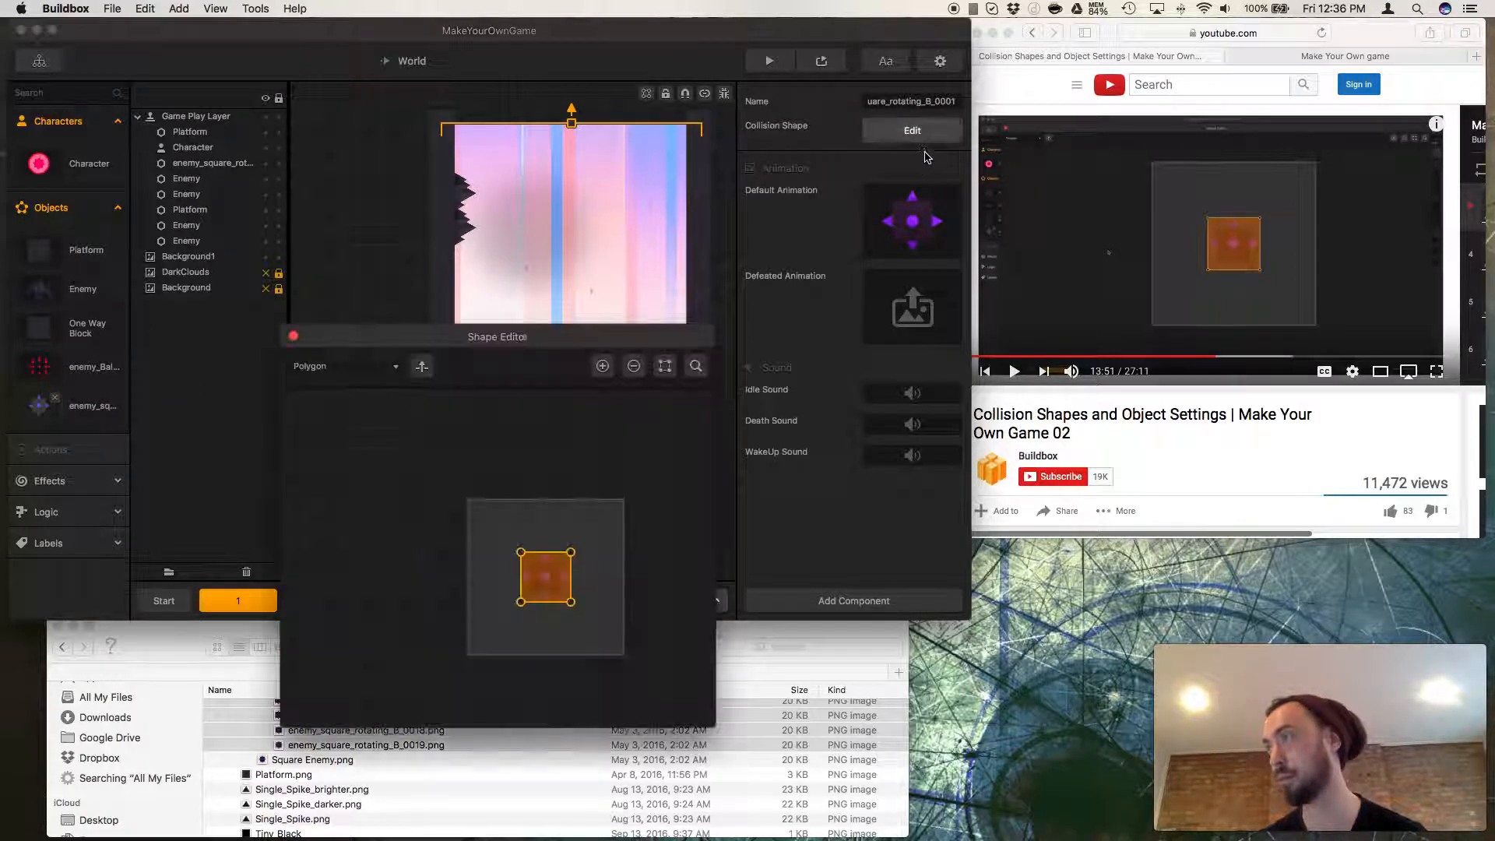
pyautogui.click(1010, 359)
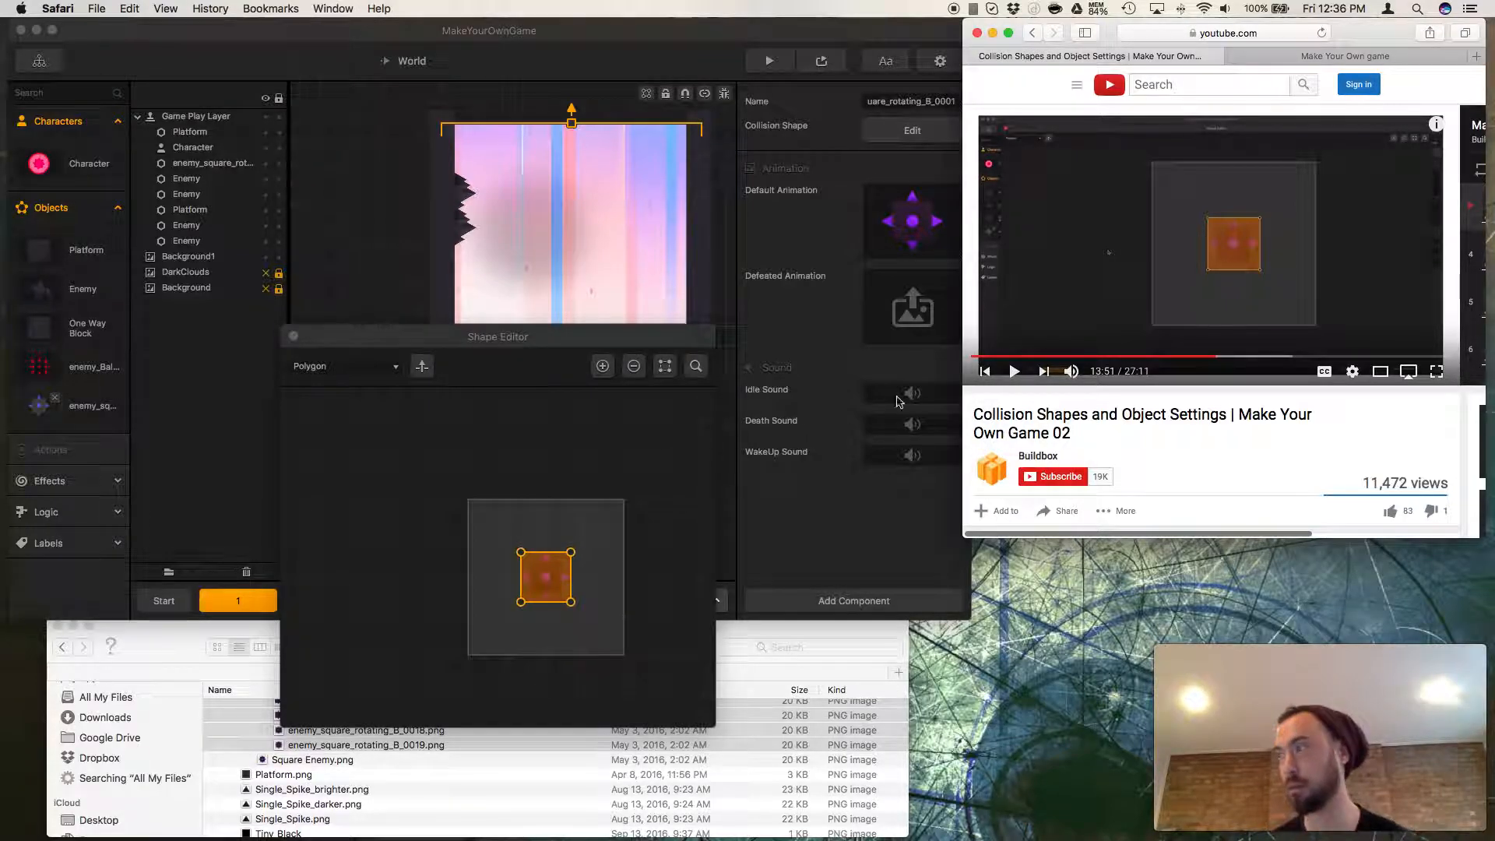
pyautogui.click(1013, 371)
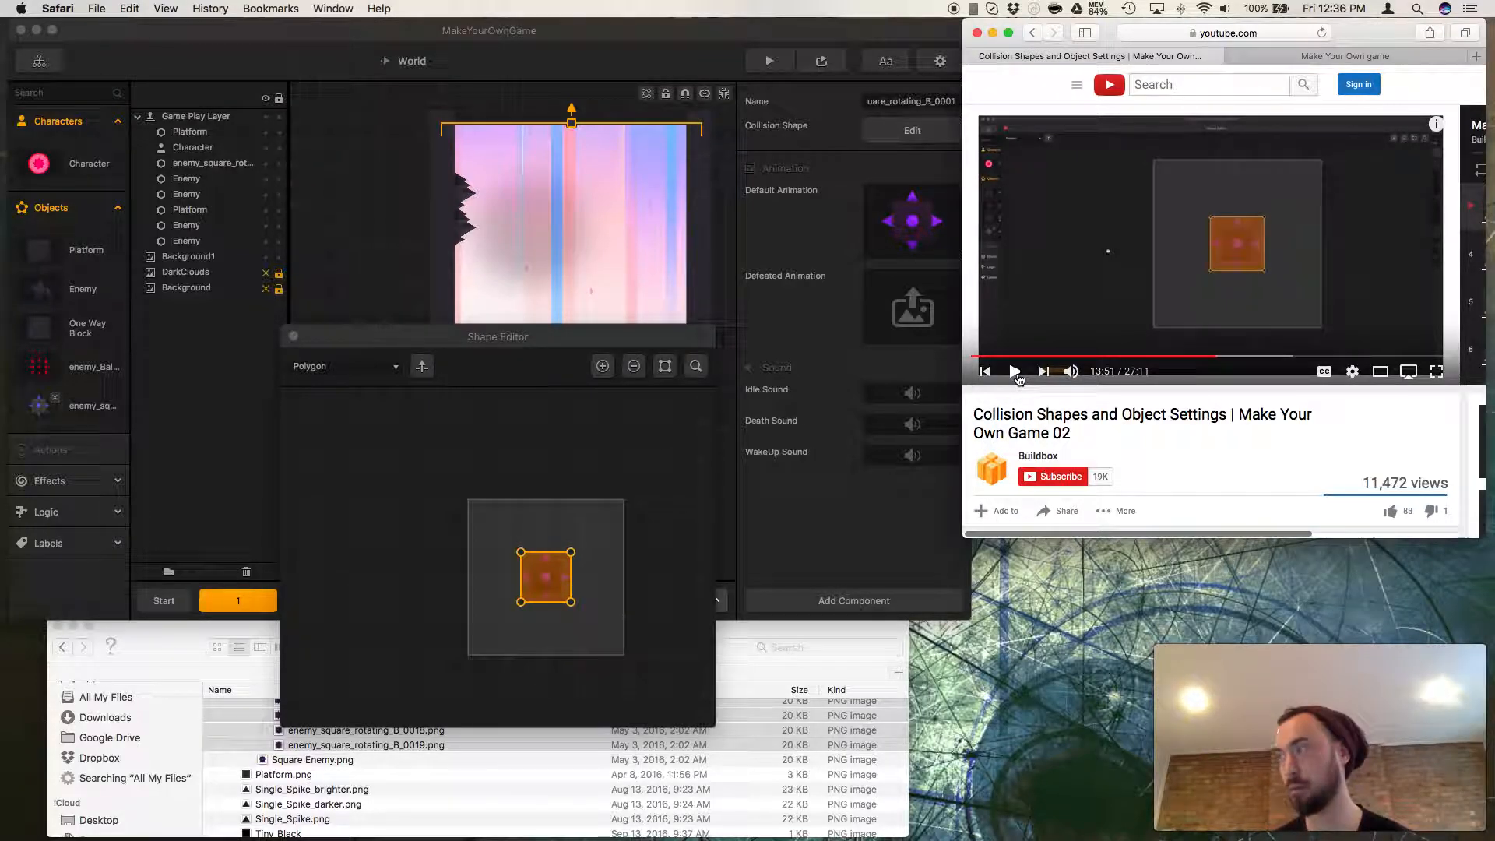
# Reshape the square enemy's polygon collision shape into a diamond with corners near the four spike tips, and pause the tutorial video.
pyautogui.click(677, 379)
pyautogui.scroll(10, 502, 561)
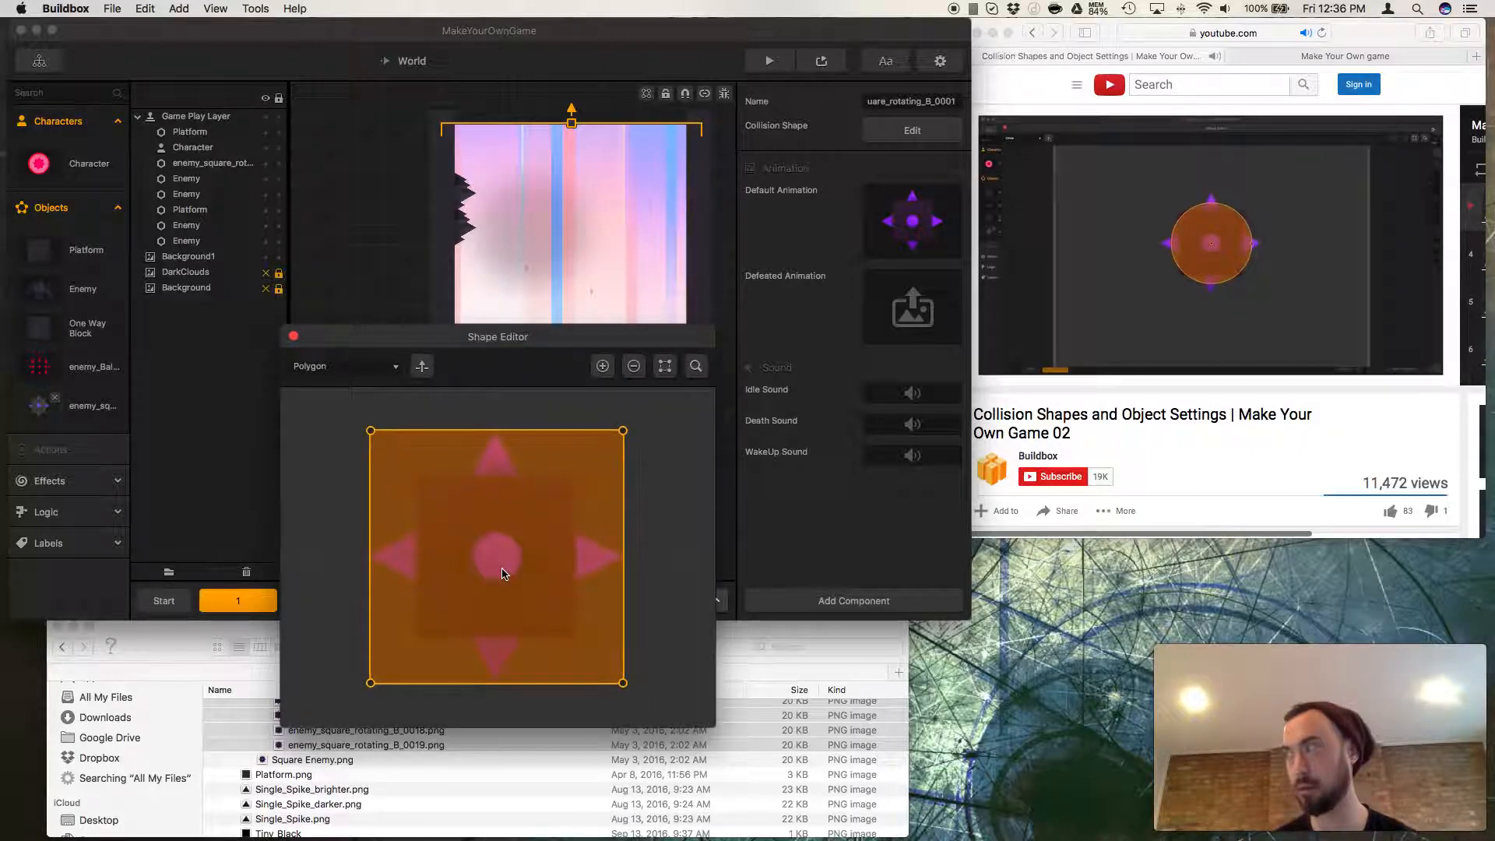
pyautogui.moveTo(372, 685); pyautogui.dragTo(496, 663)
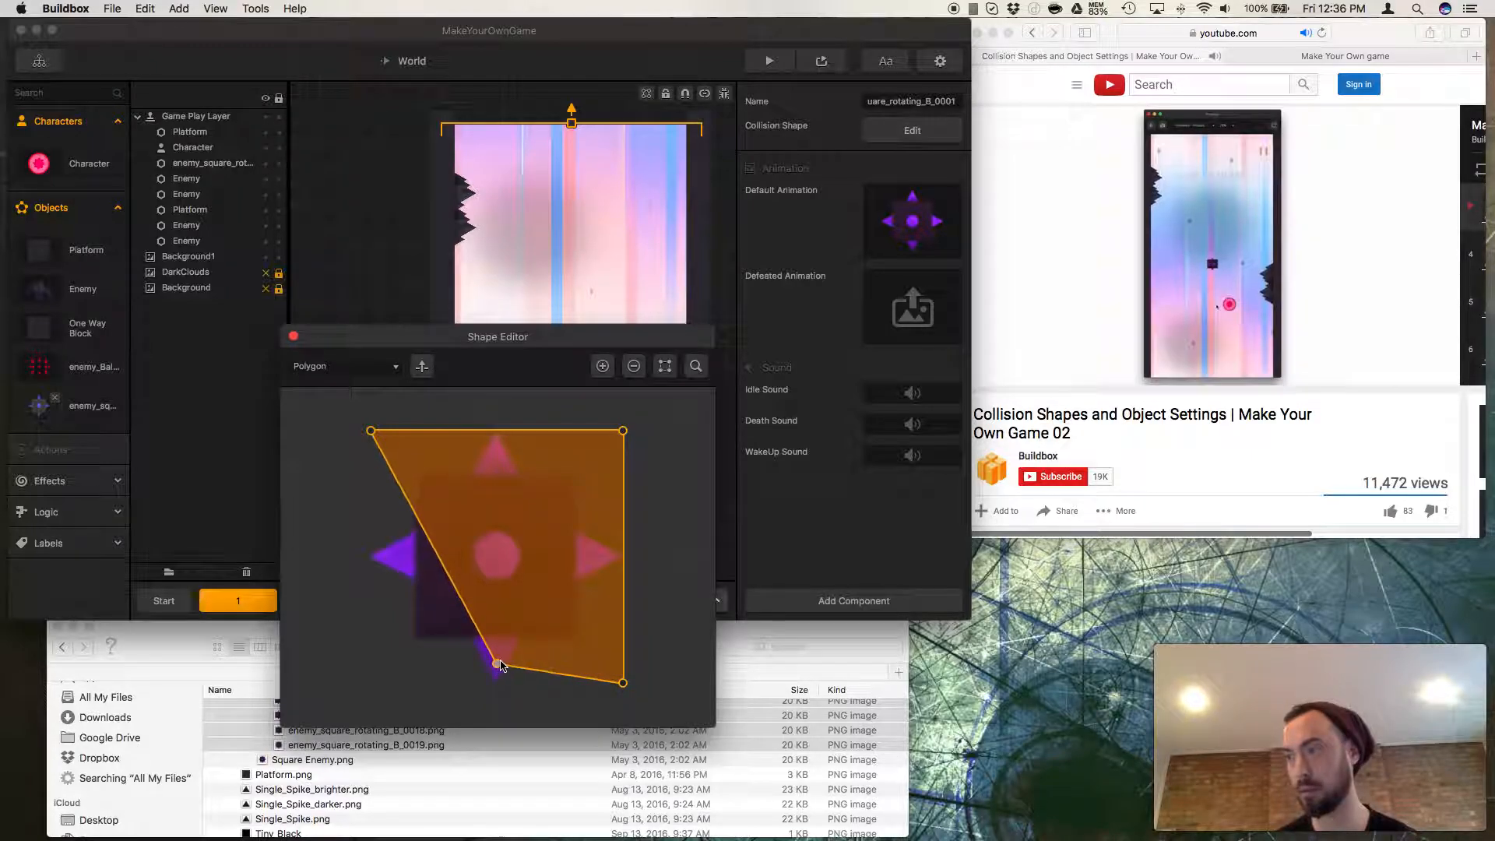
pyautogui.moveTo(373, 433); pyautogui.dragTo(387, 557)
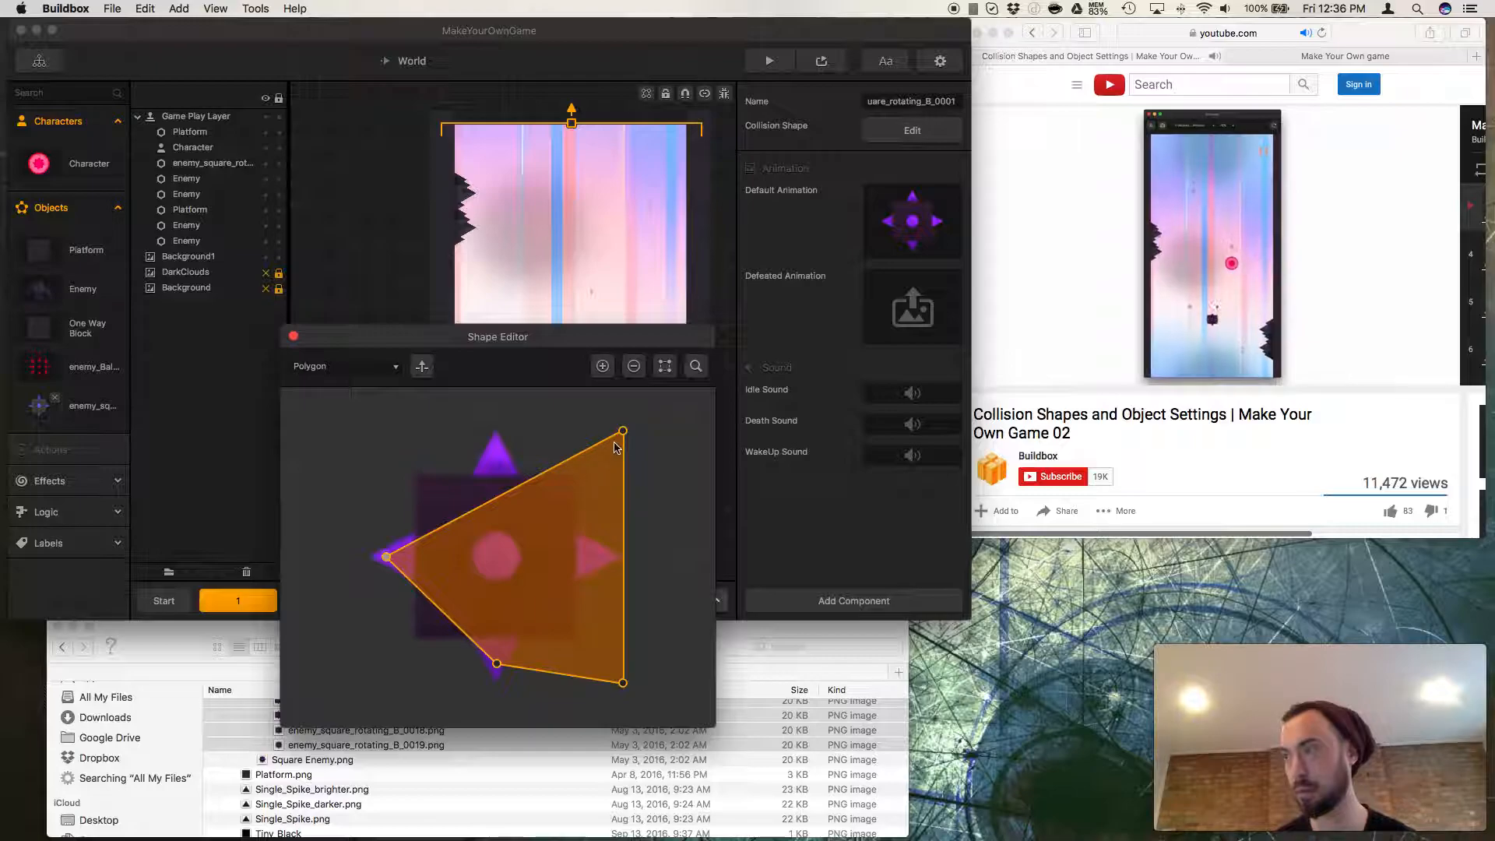
pyautogui.moveTo(622, 430); pyautogui.dragTo(499, 452)
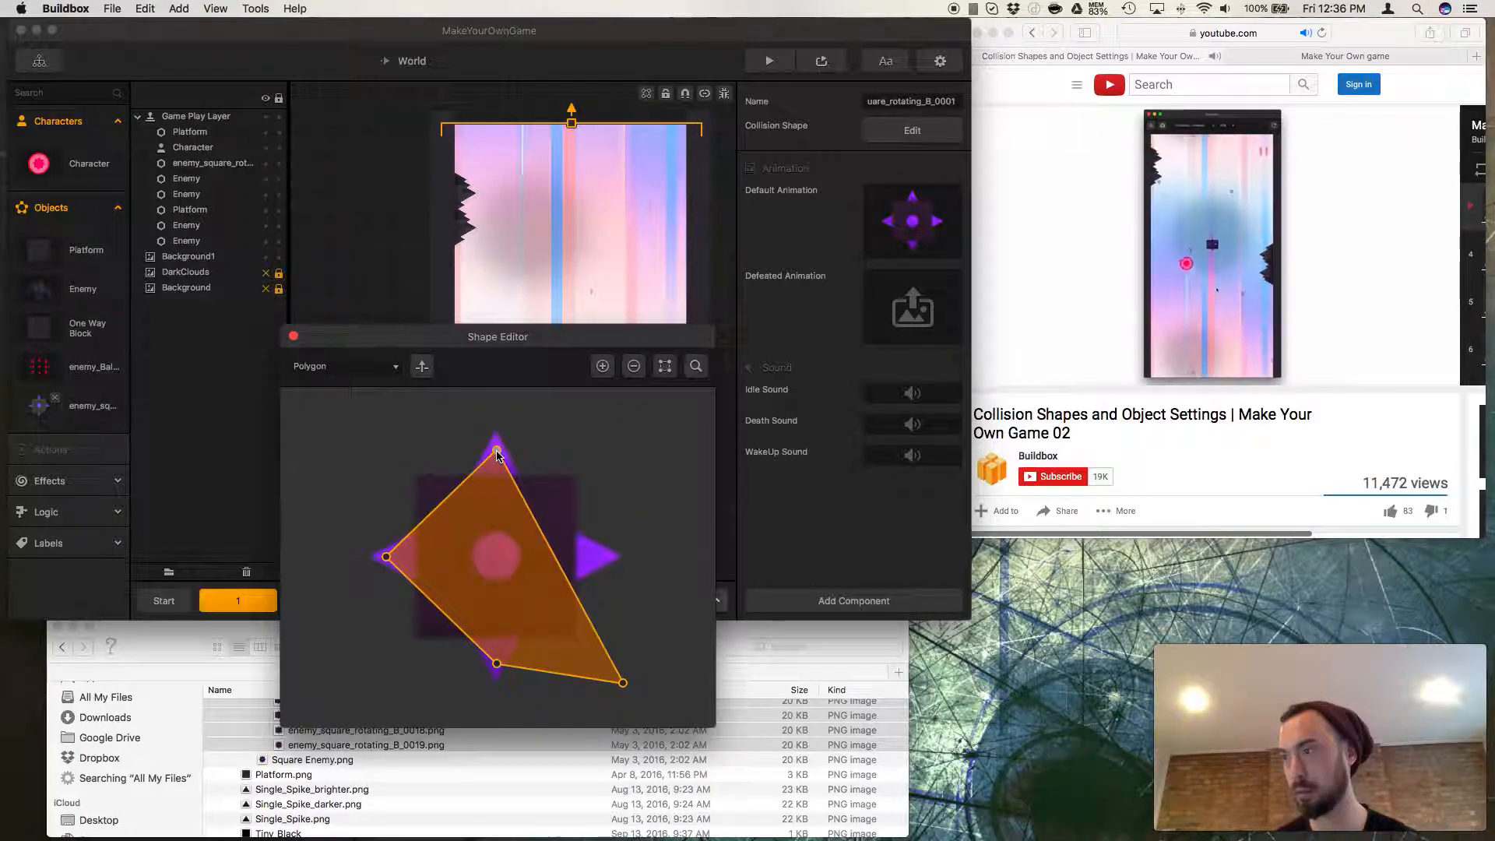
pyautogui.moveTo(622, 684); pyautogui.dragTo(602, 556)
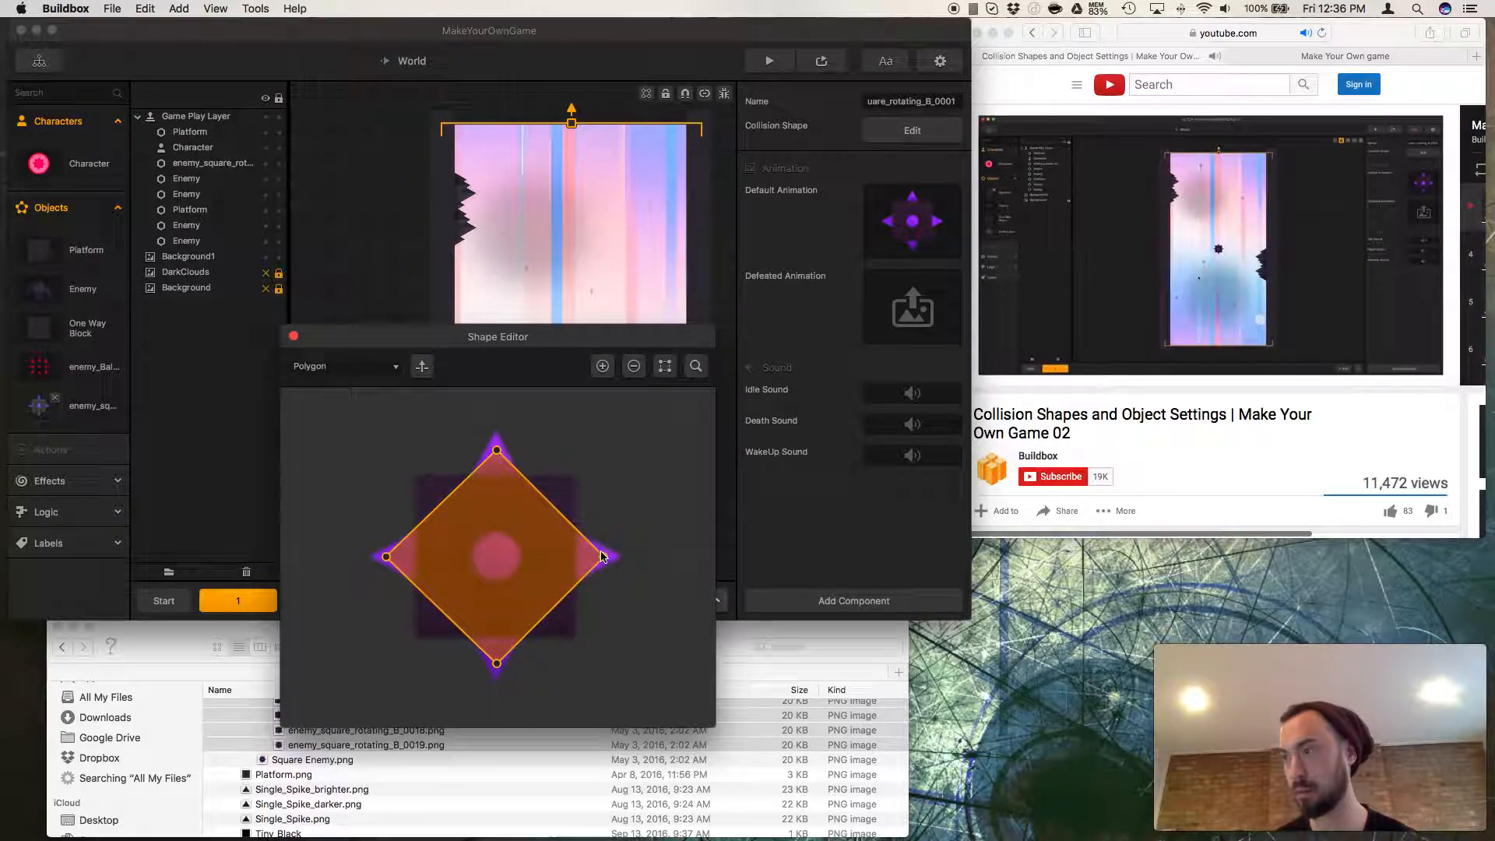
pyautogui.click(1022, 428)
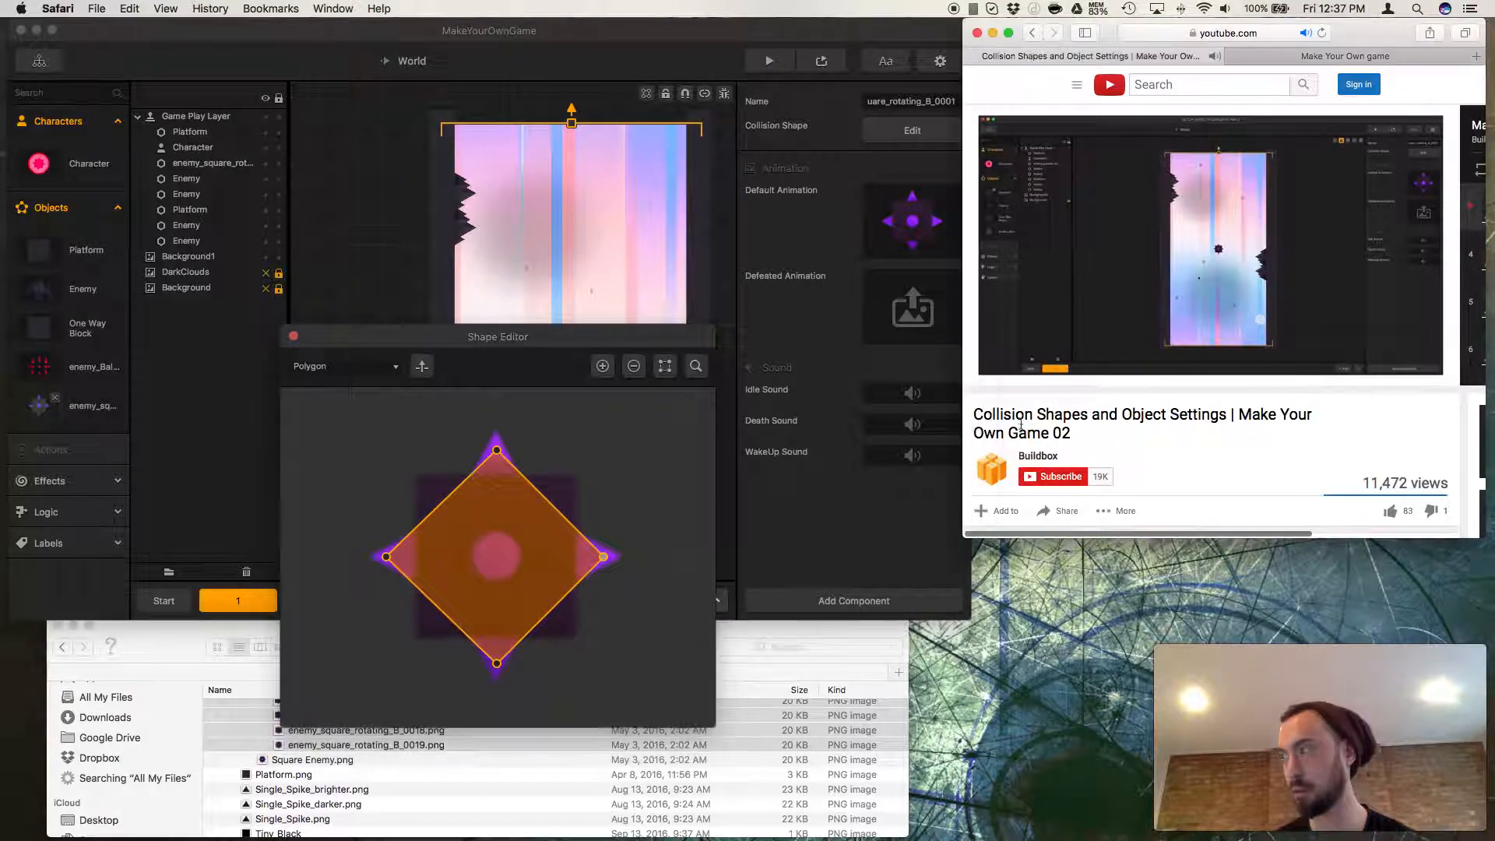
pyautogui.click(1013, 372)
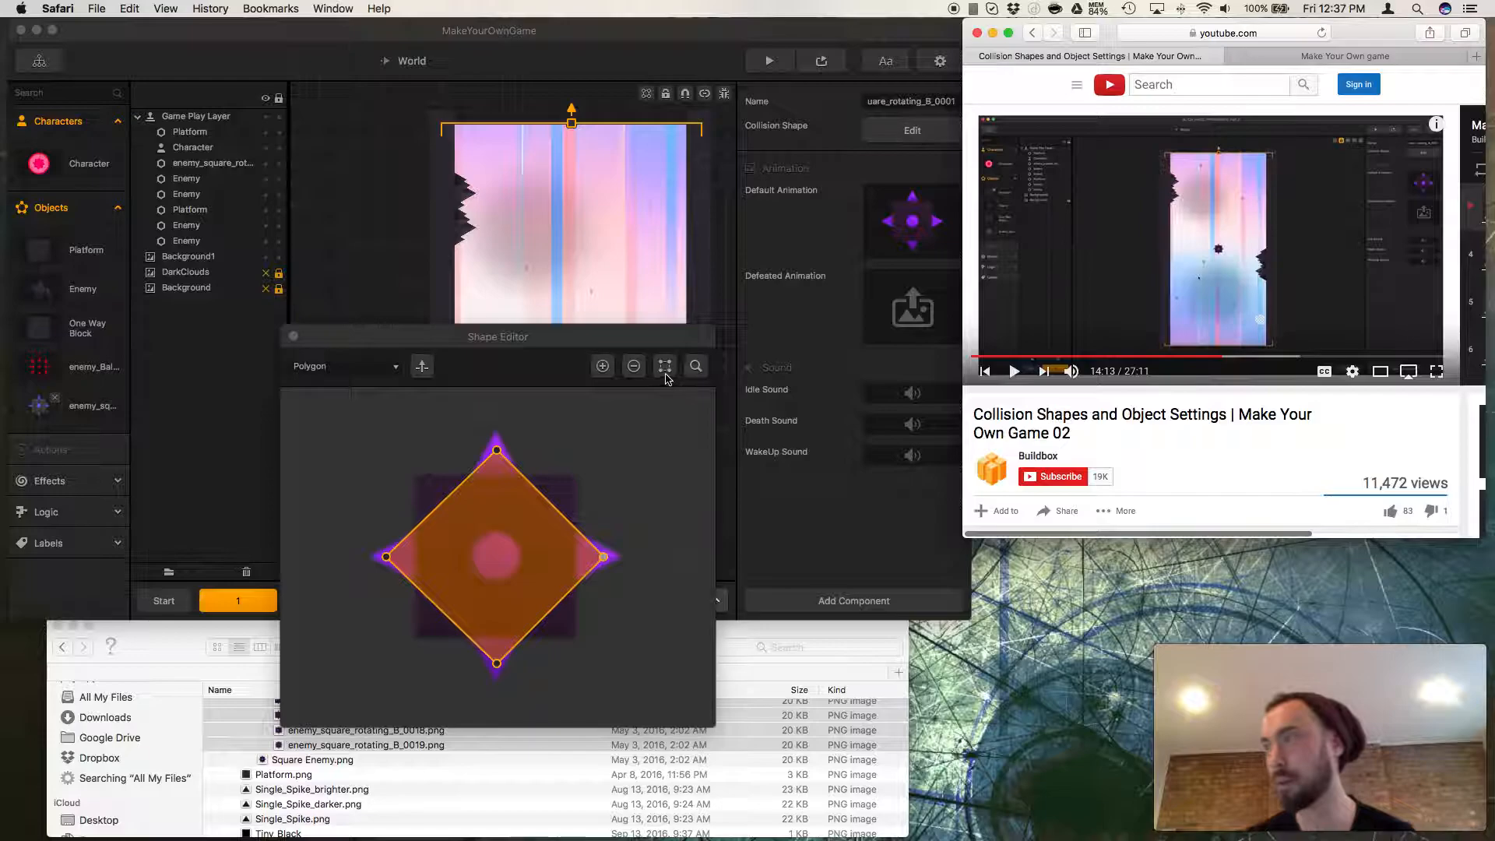
# Try an extra corner on the square enemy's polygon, replace the collision shape with a Circle and shrink it slightly inside the spike tips.
pyautogui.click(602, 366)
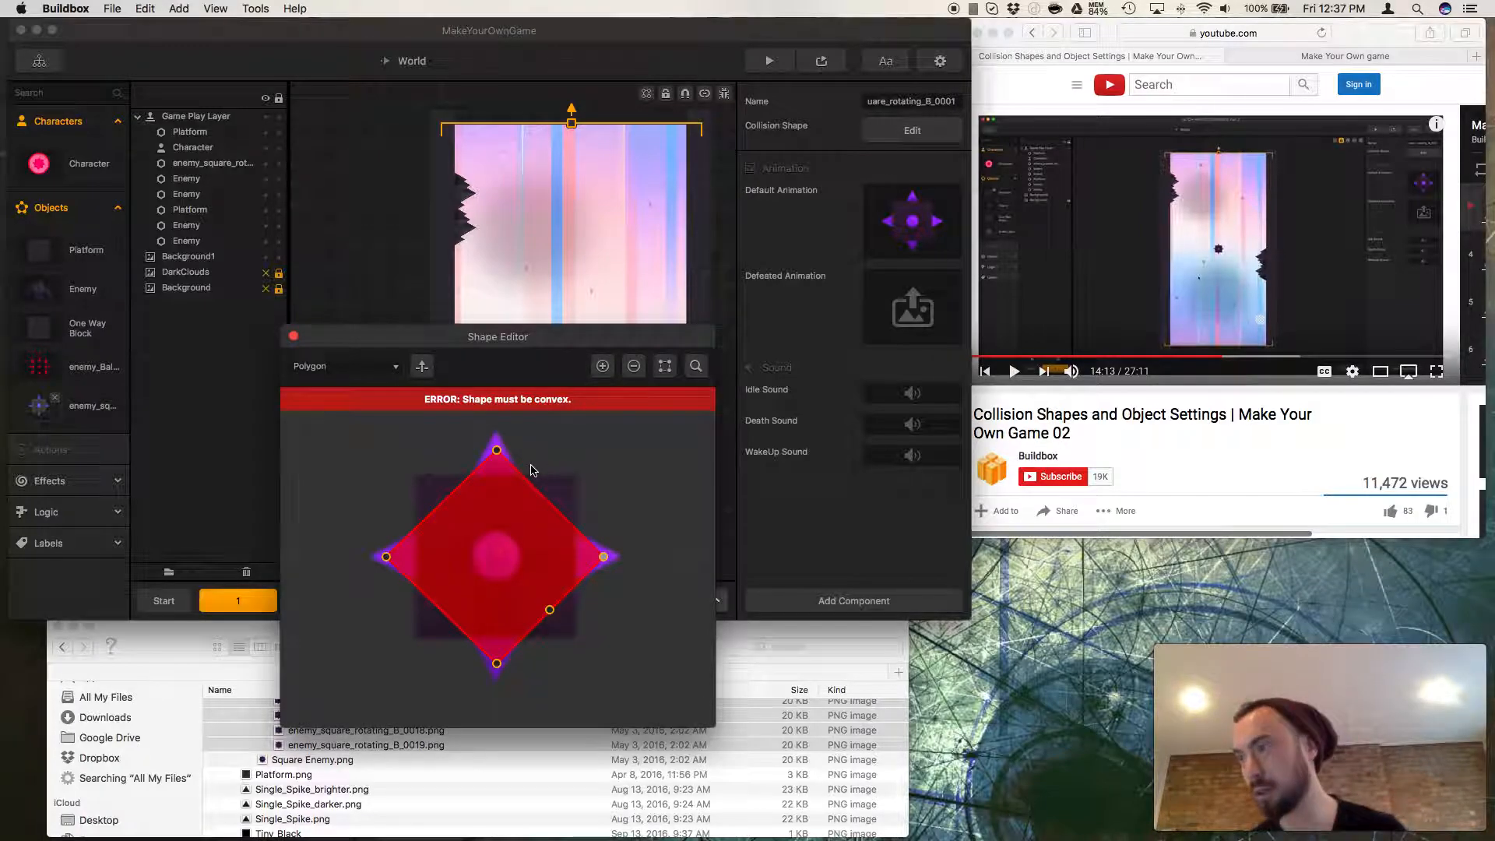
pyautogui.moveTo(550, 609); pyautogui.dragTo(569, 634)
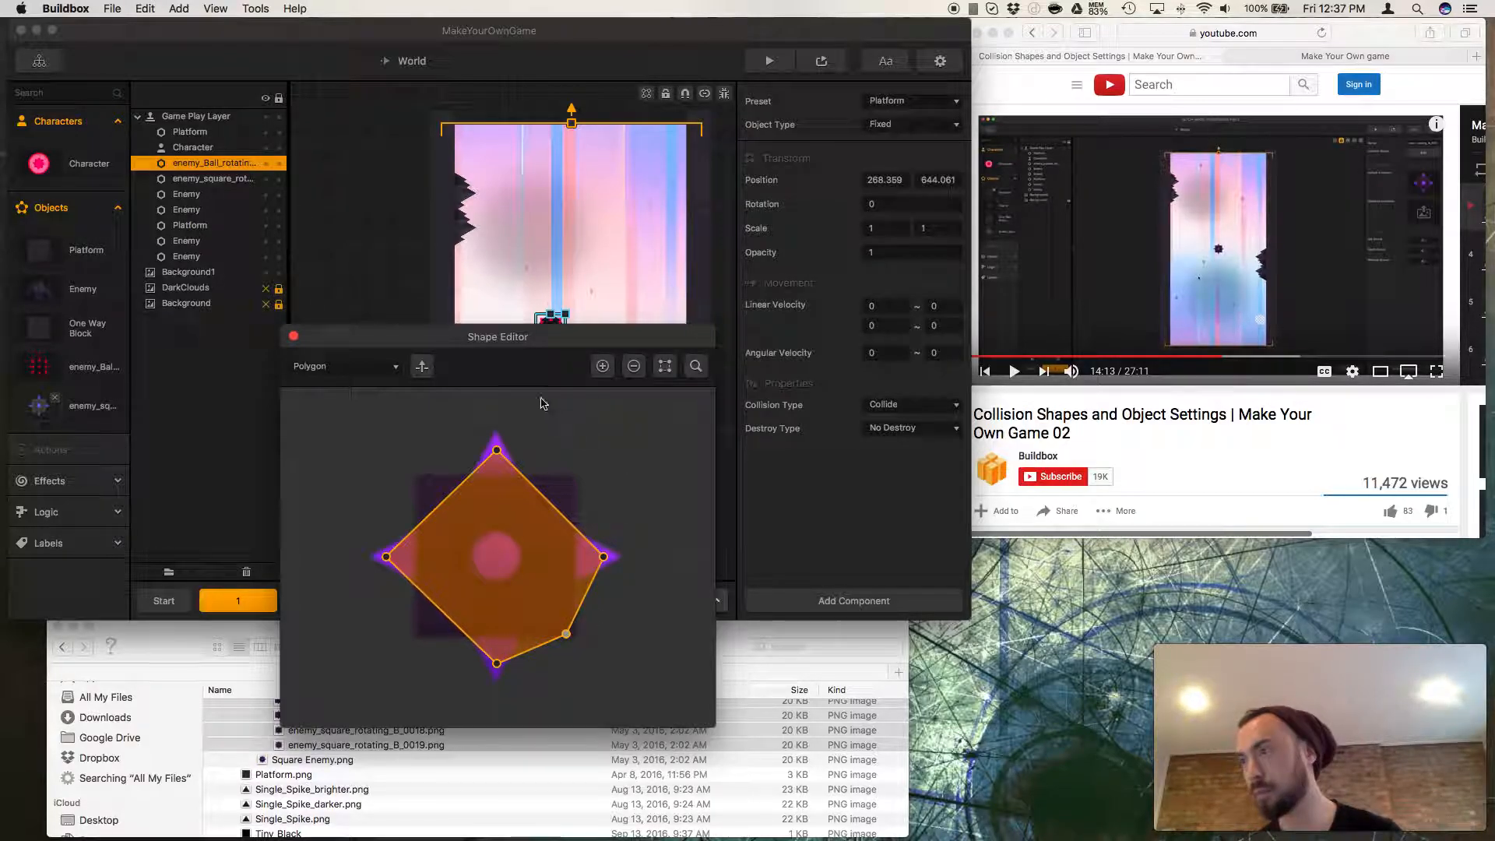
pyautogui.click(388, 367)
pyautogui.click(343, 403)
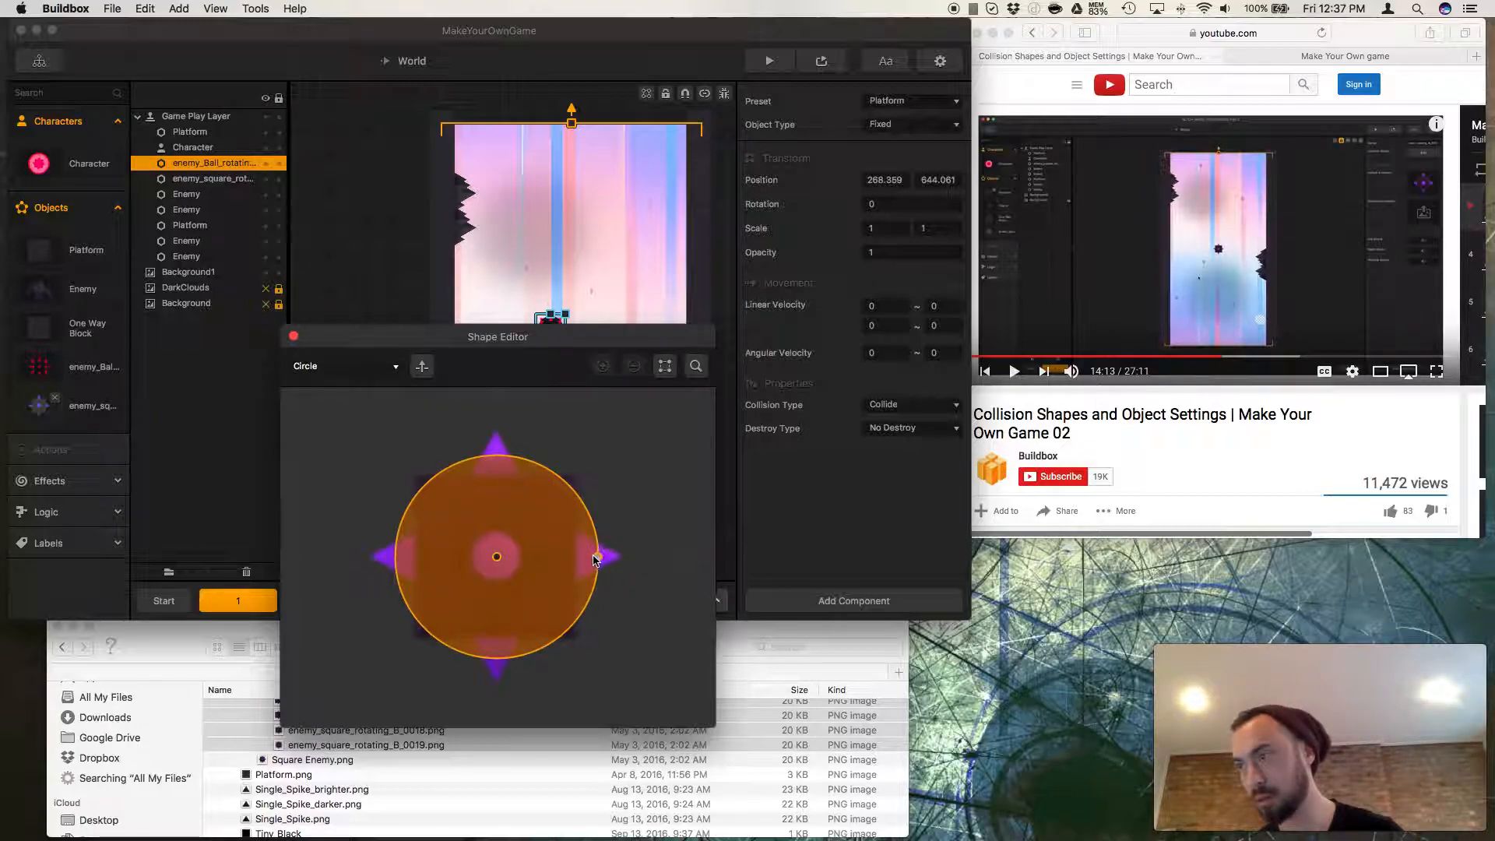
pyautogui.moveTo(598, 557); pyautogui.dragTo(592, 560)
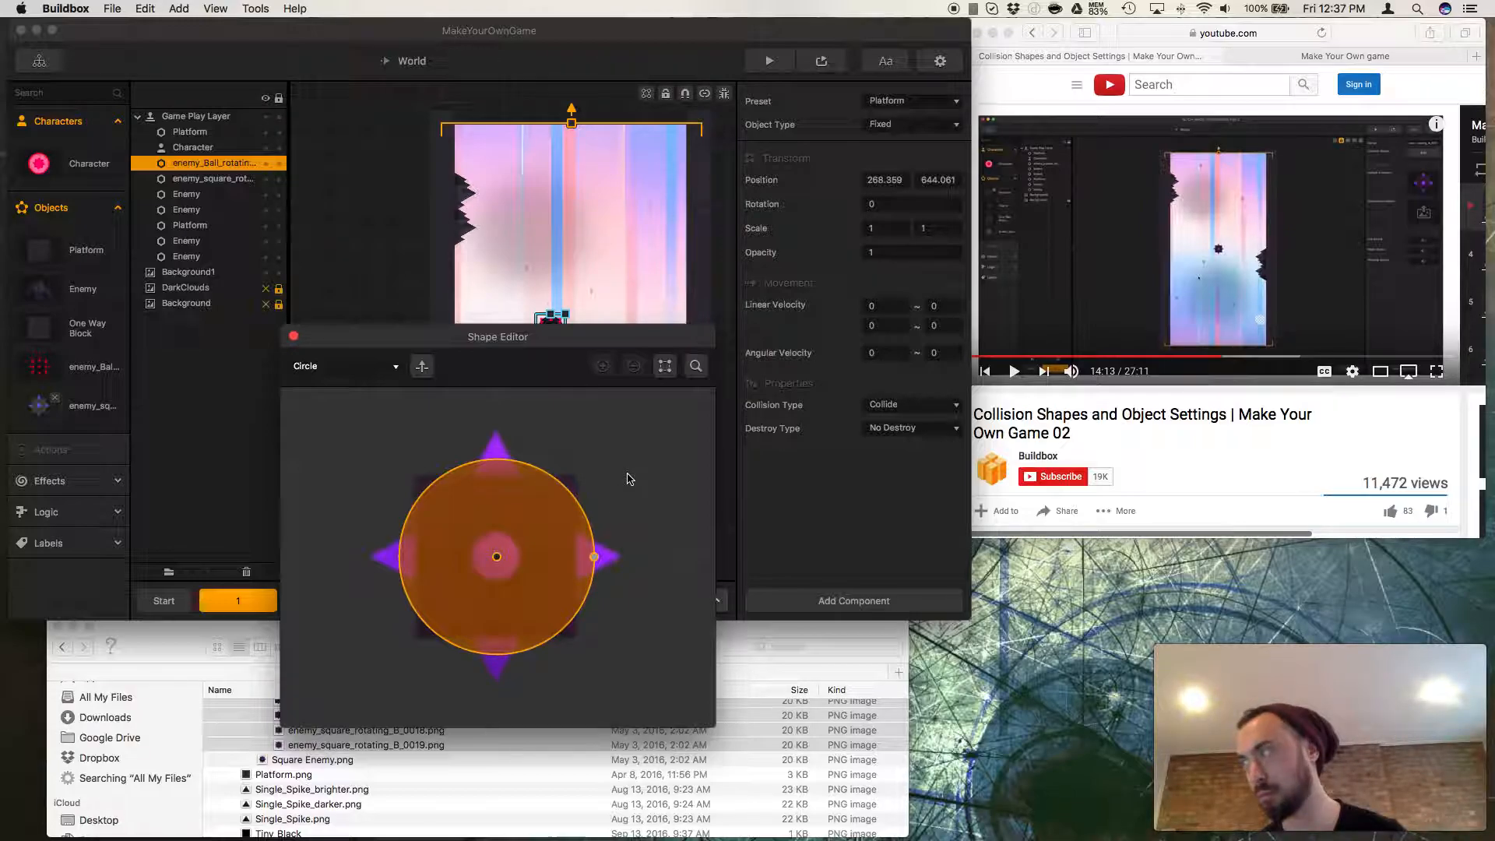
# Rewind the tutorial video to the square enemy's circle collision shape, replay that moment and pause it.
pyautogui.click(1280, 409)
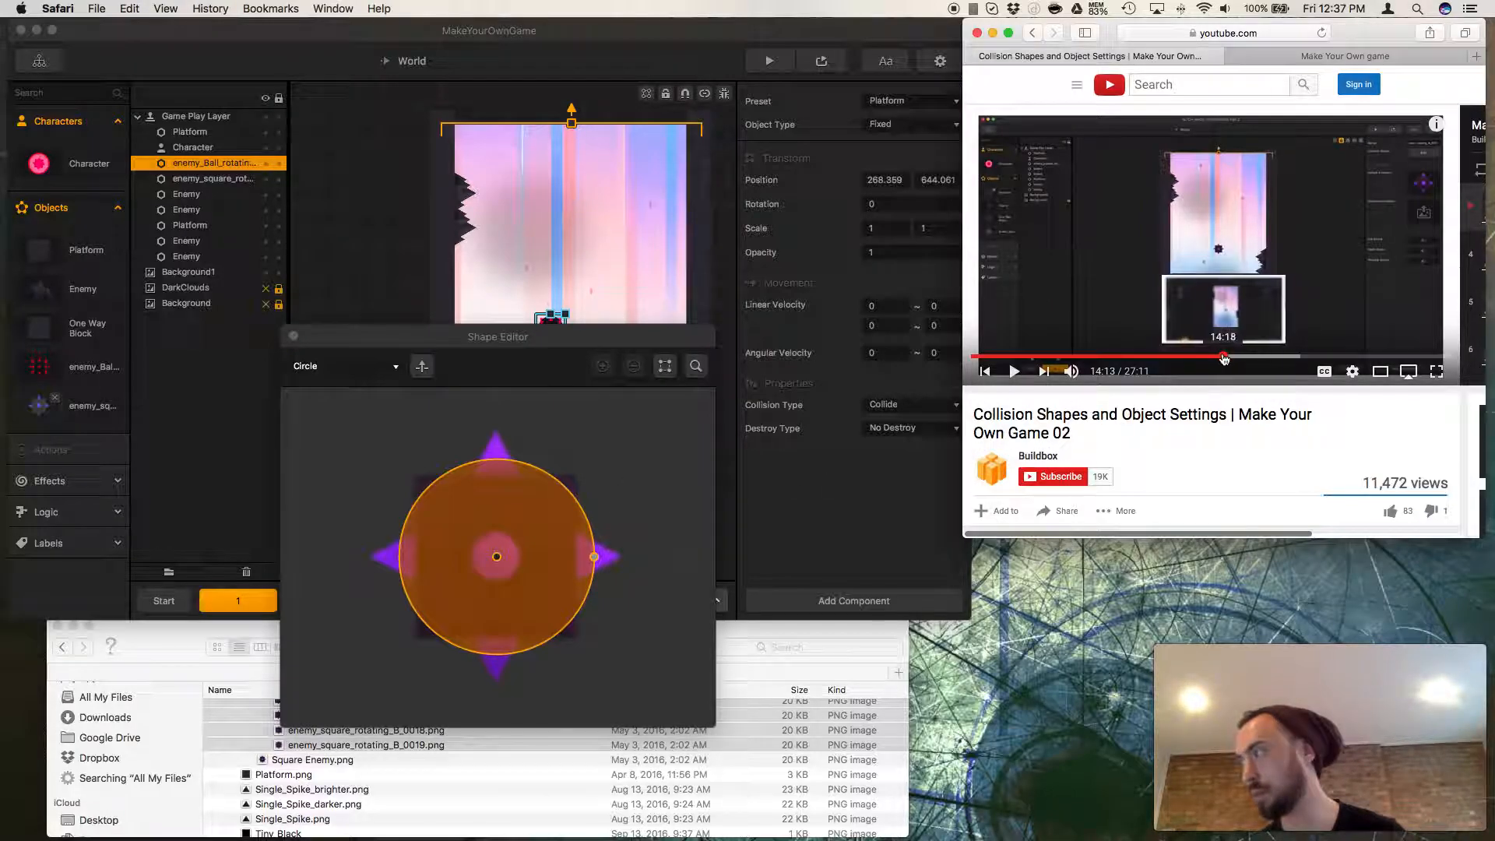
pyautogui.click(1211, 357)
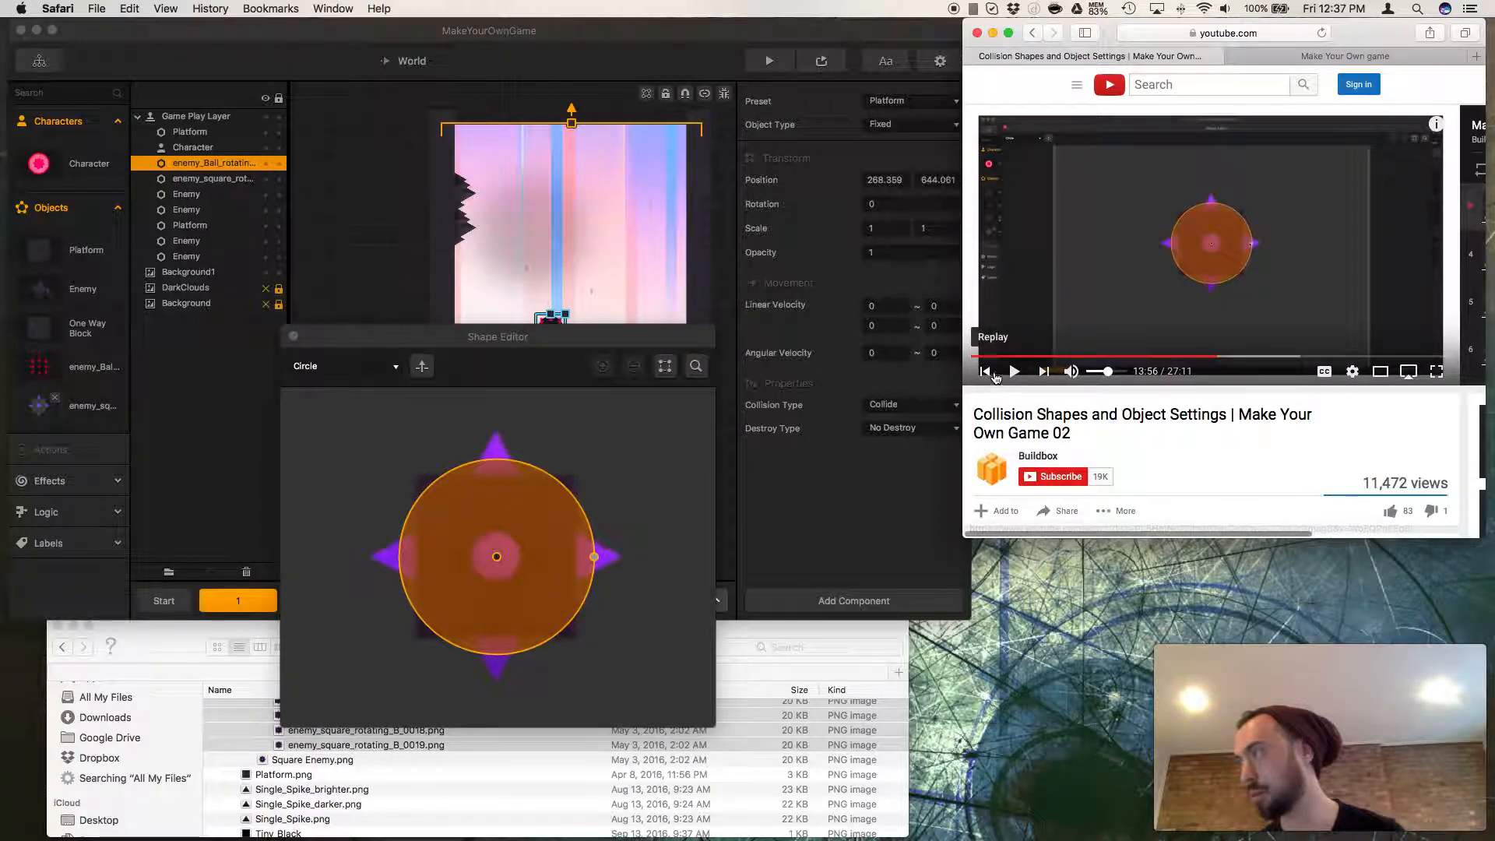
pyautogui.click(1010, 371)
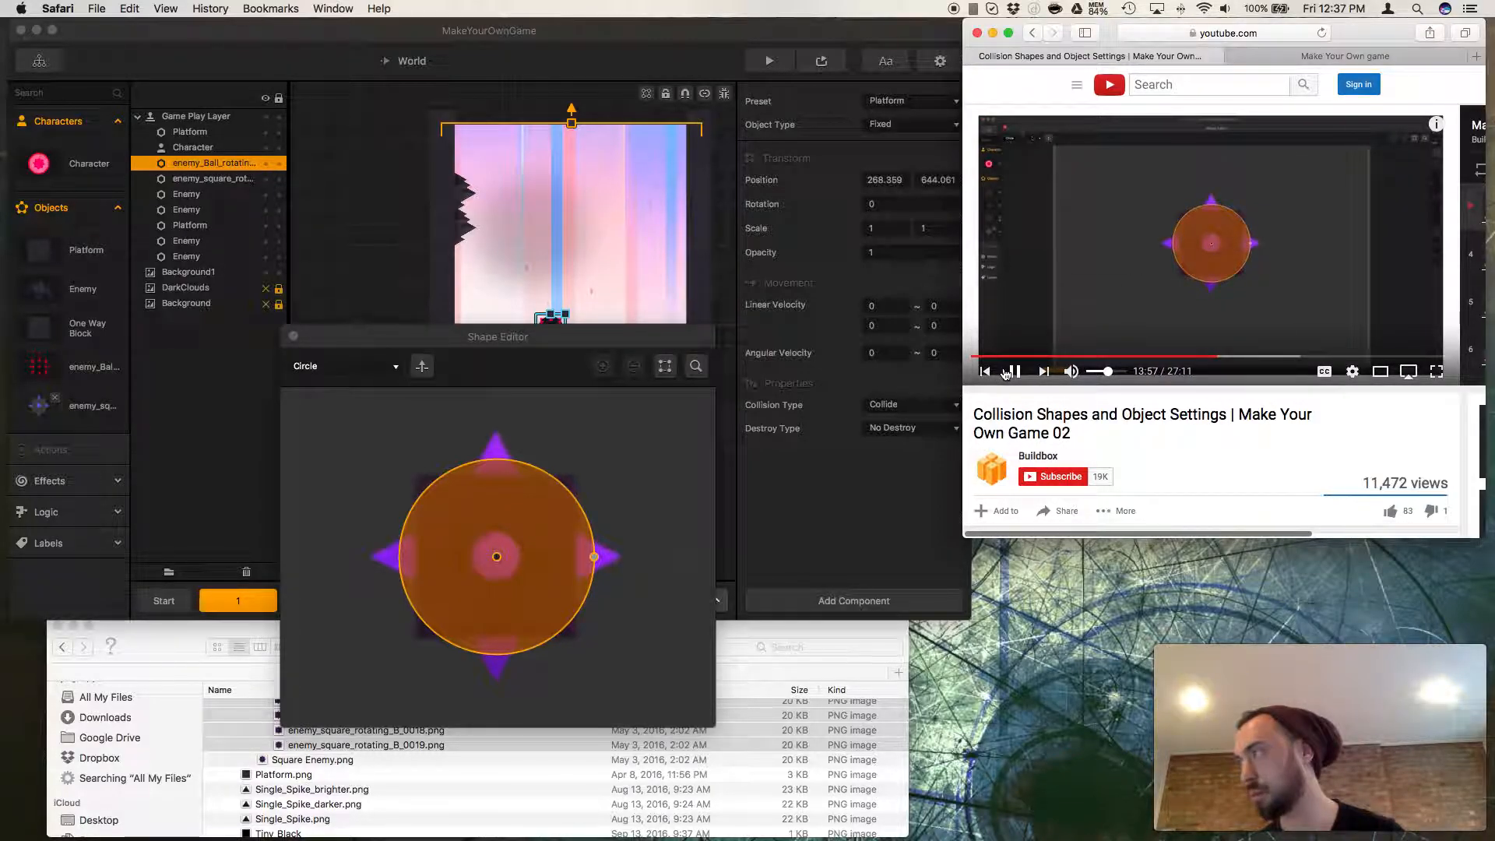
pyautogui.click(1016, 372)
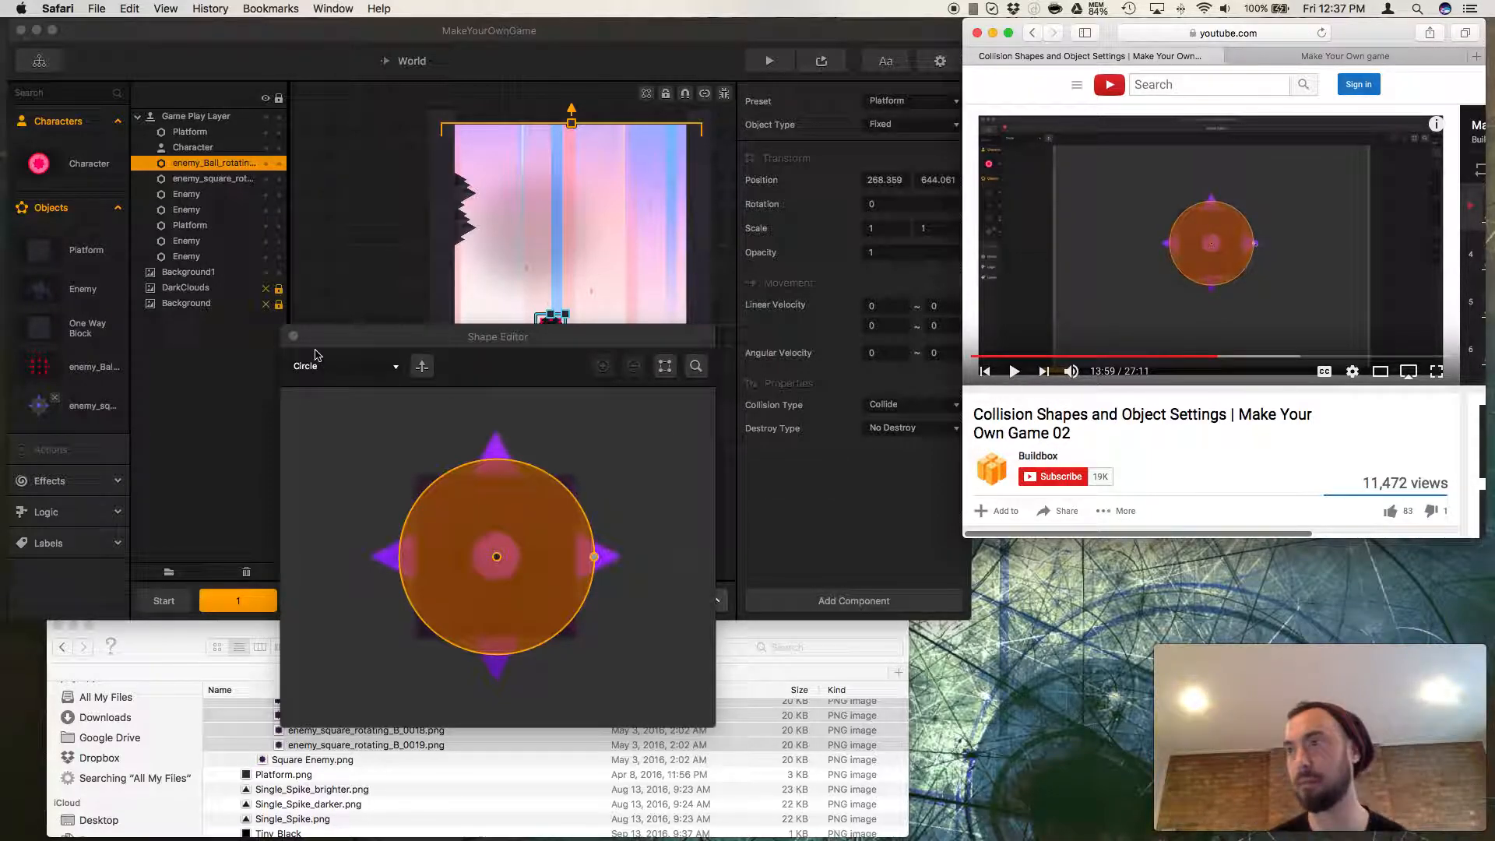
# Close the collision shape editor, resume the tutorial video and delete the ball enemy from the scene.
pyautogui.click(294, 336)
pyautogui.click(1014, 374)
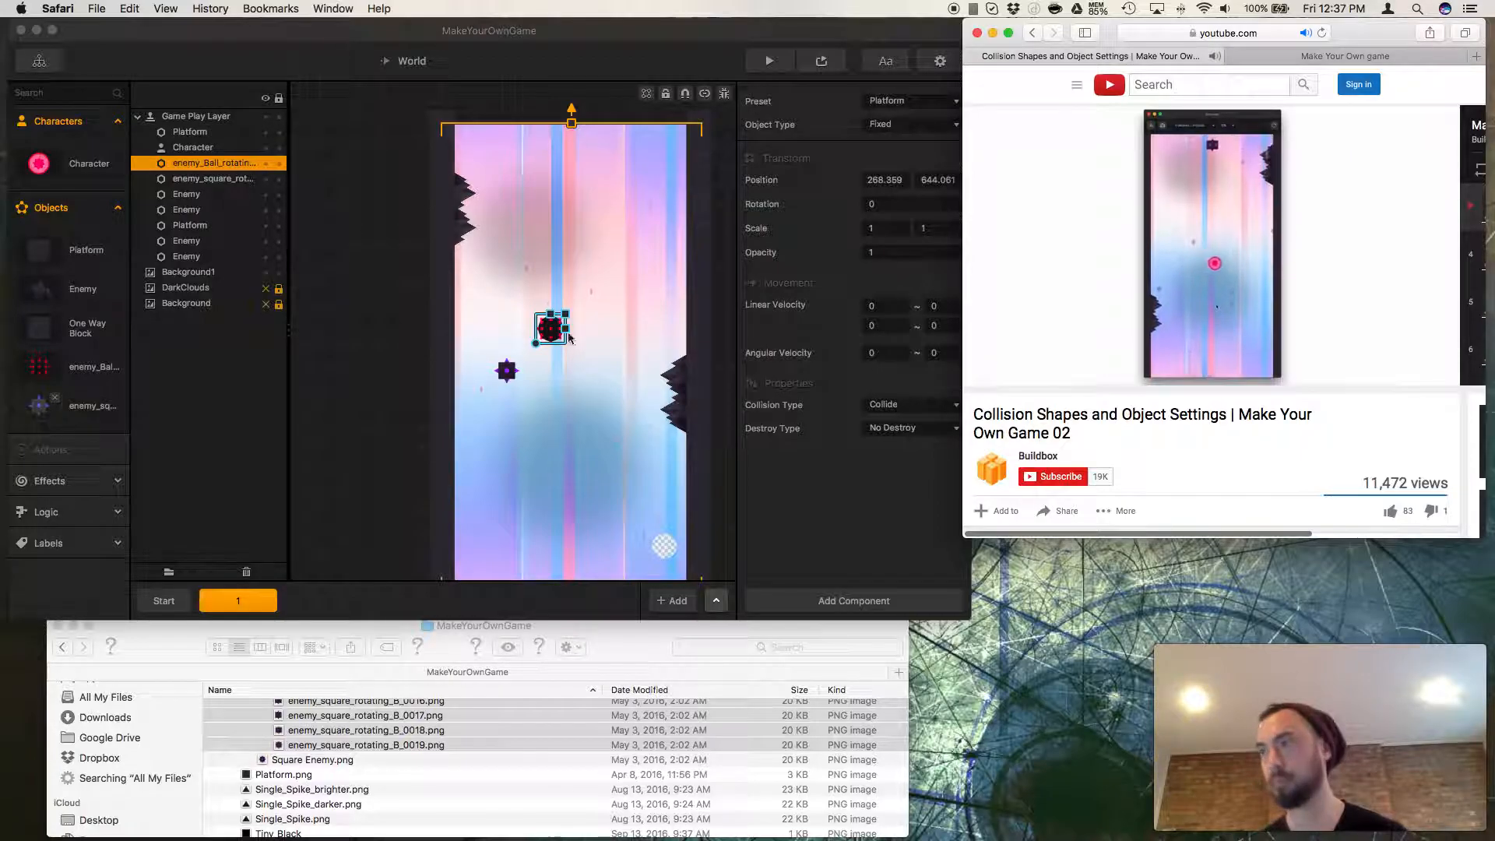
pyautogui.click(559, 383)
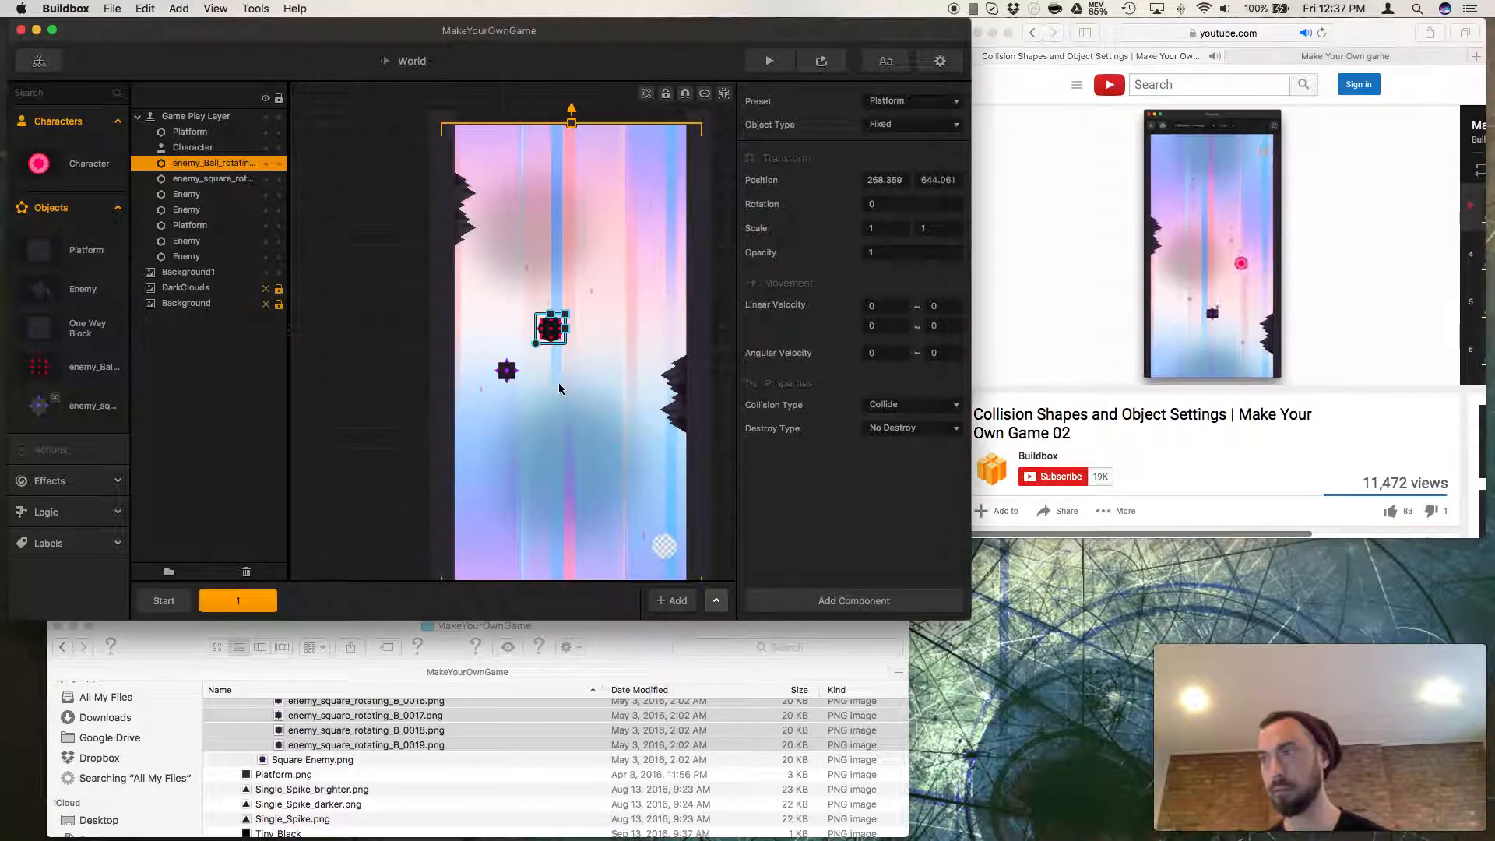
pyautogui.press('Delete')
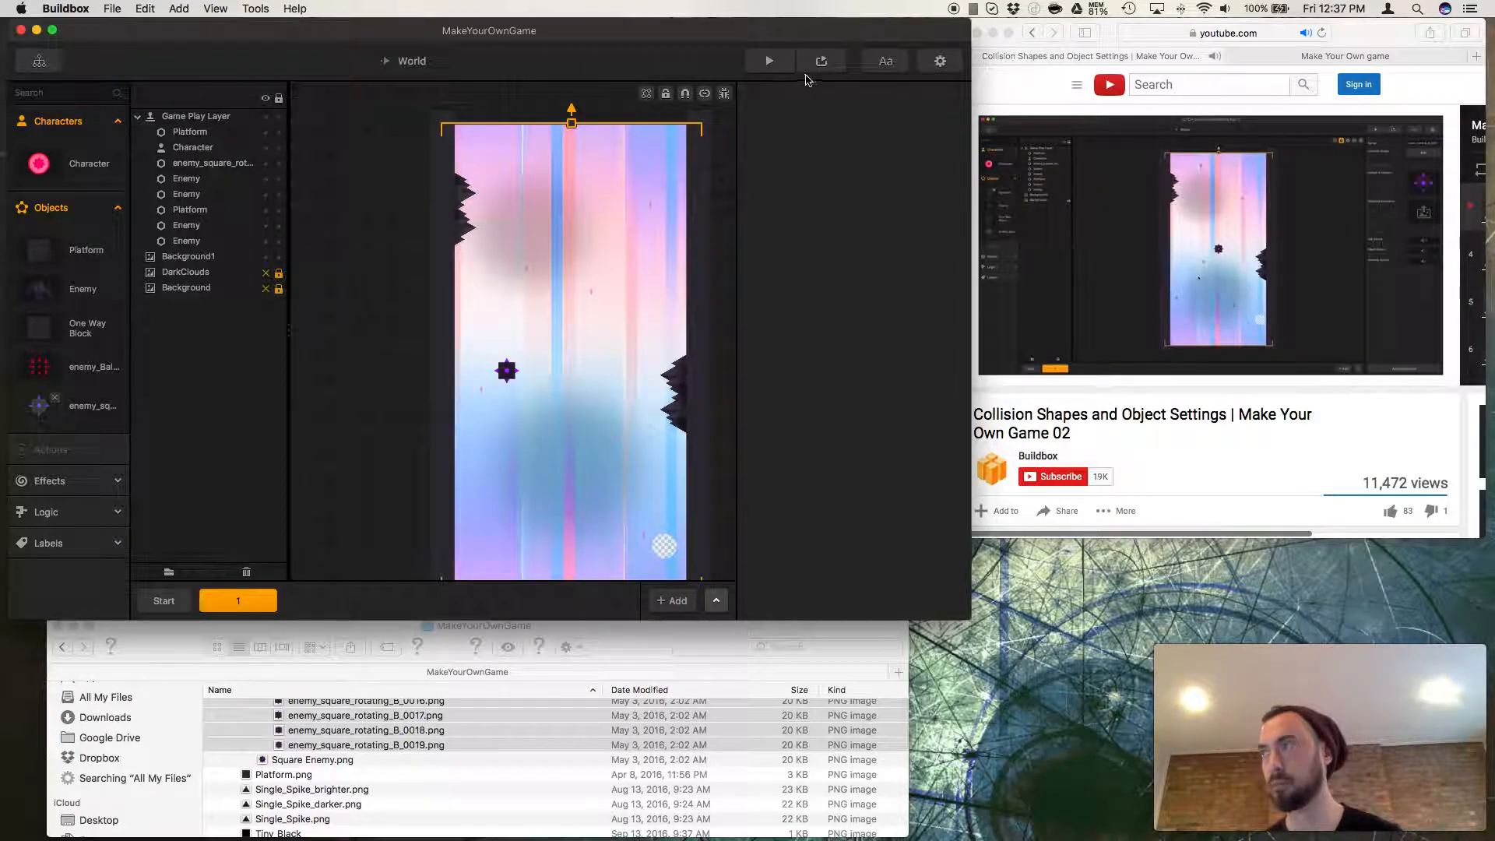
# Preview the game, retry the level to test the square enemy, and close the preview.
pyautogui.click(813, 69)
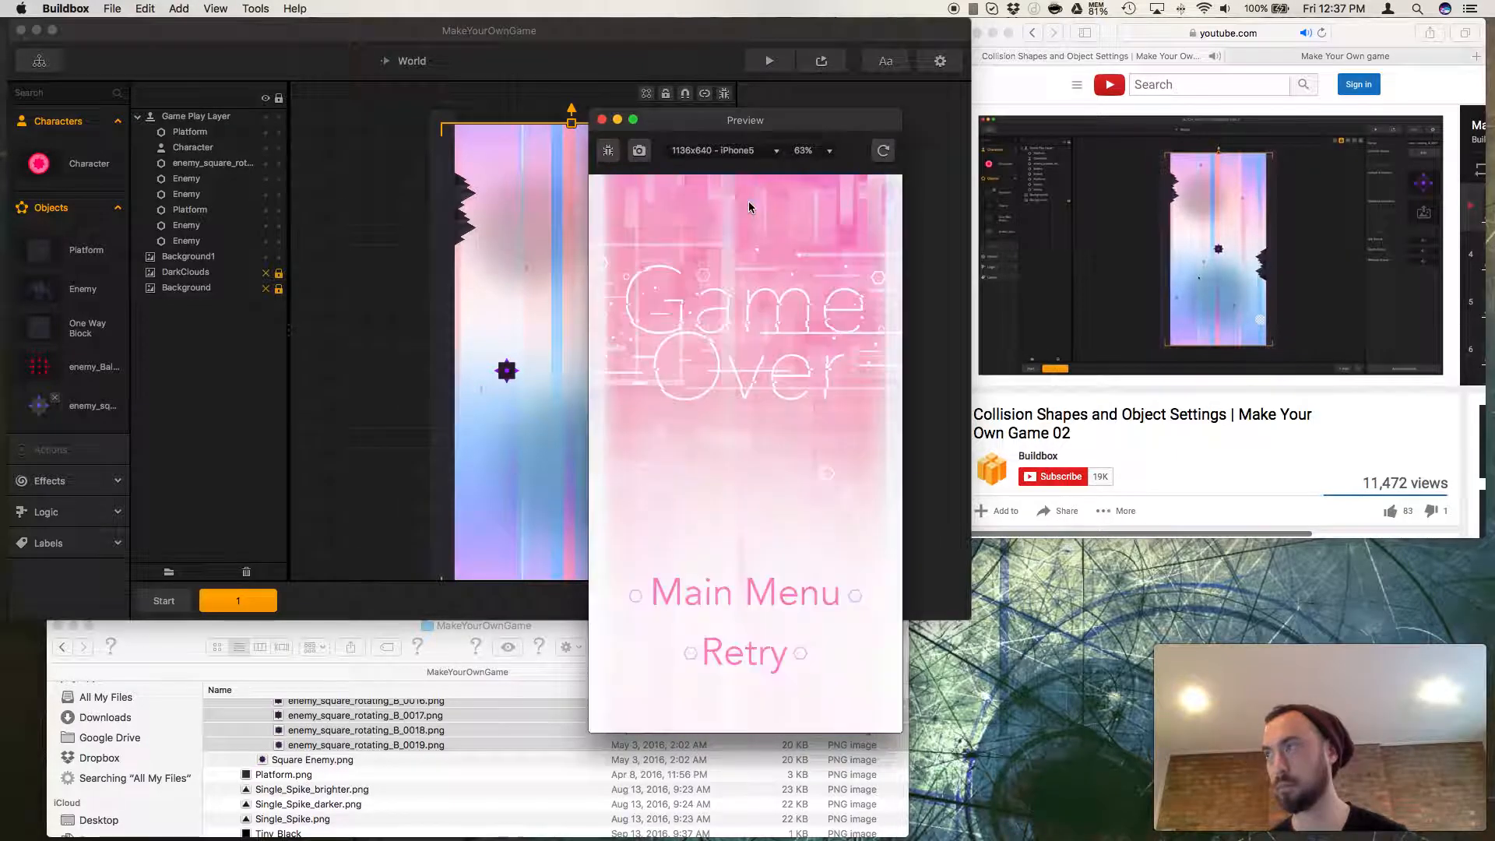
pyautogui.click(735, 655)
pyautogui.click(748, 571)
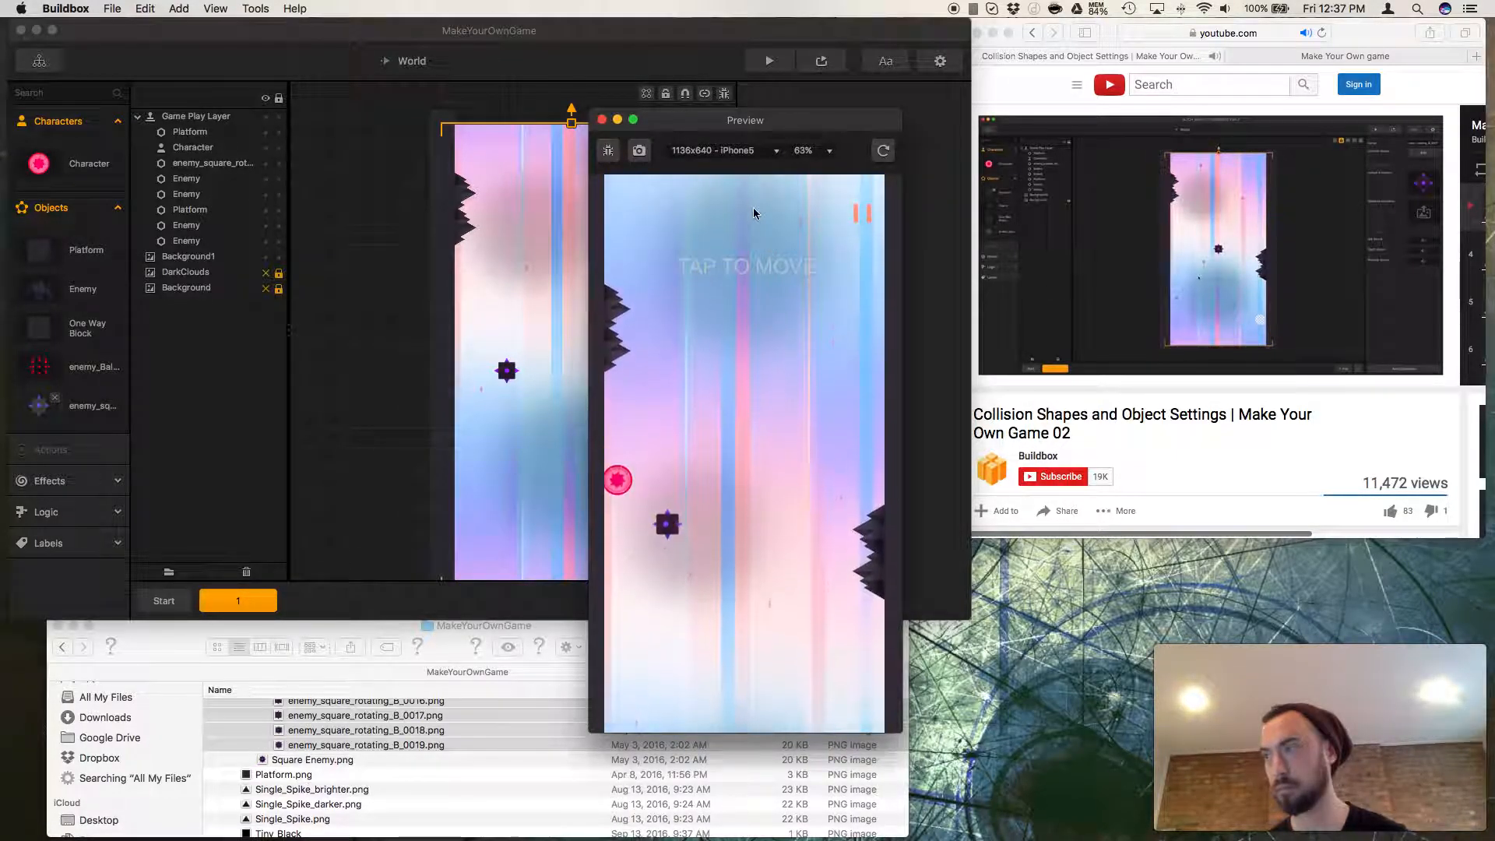
pyautogui.click(601, 119)
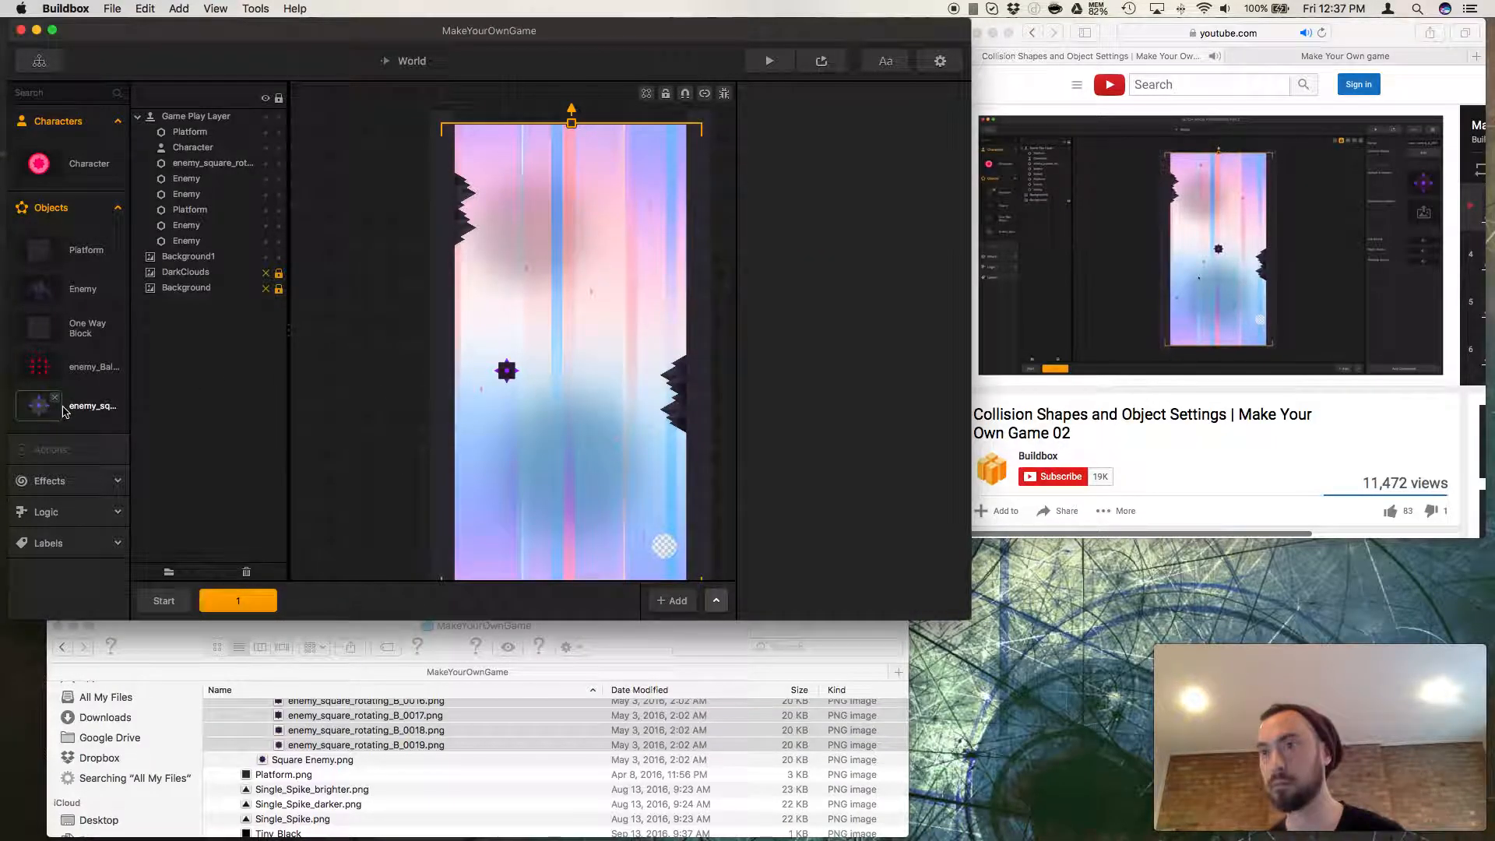
# Reorder the square enemy asset above the ball enemy asset, select the square enemy in the scene and pause the tutorial video.
pyautogui.moveTo(88, 416); pyautogui.dragTo(82, 375)
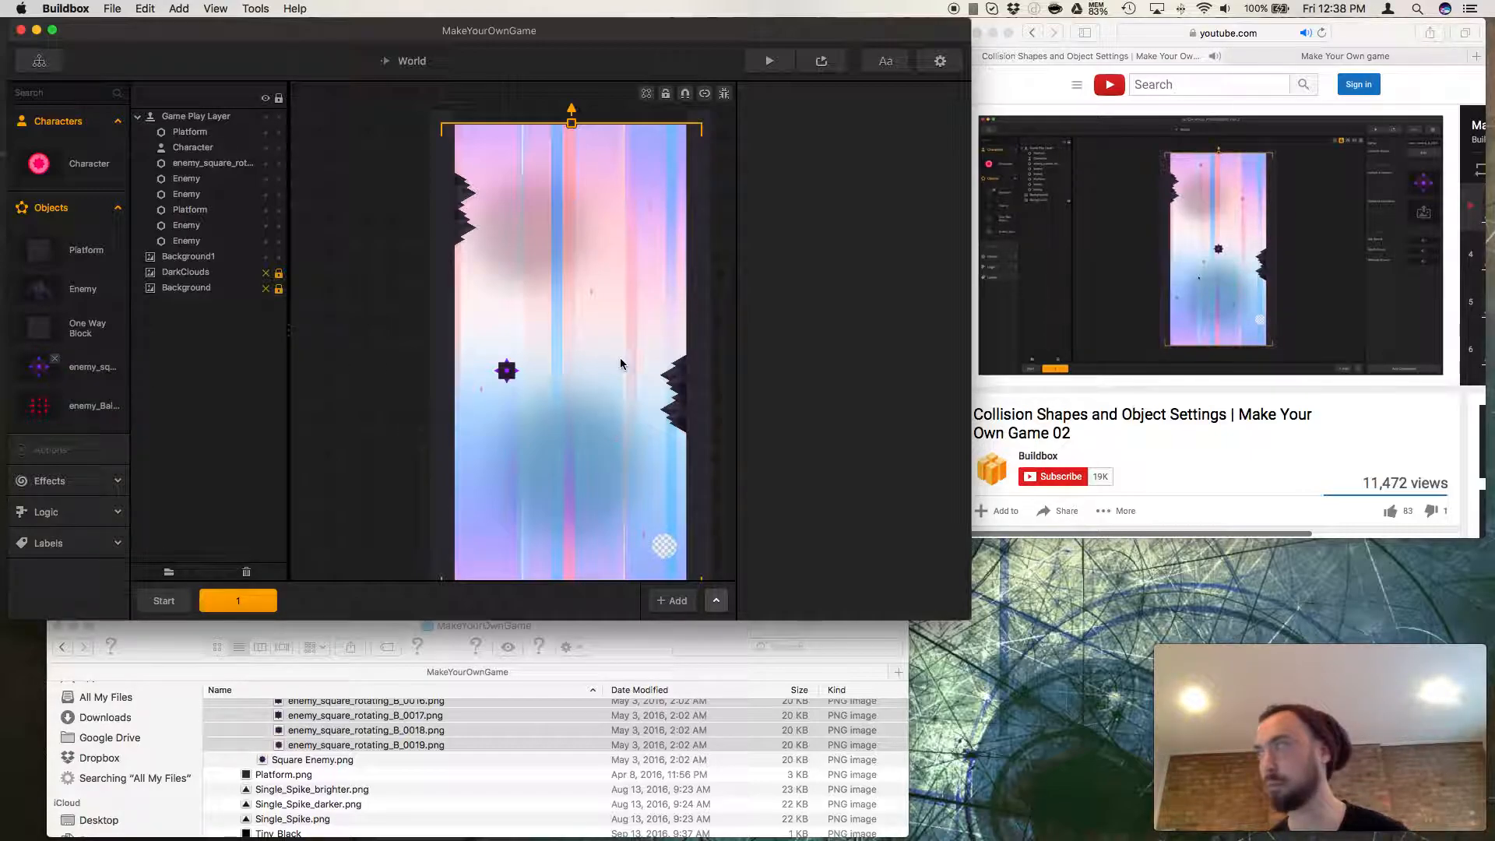
pyautogui.click(1035, 402)
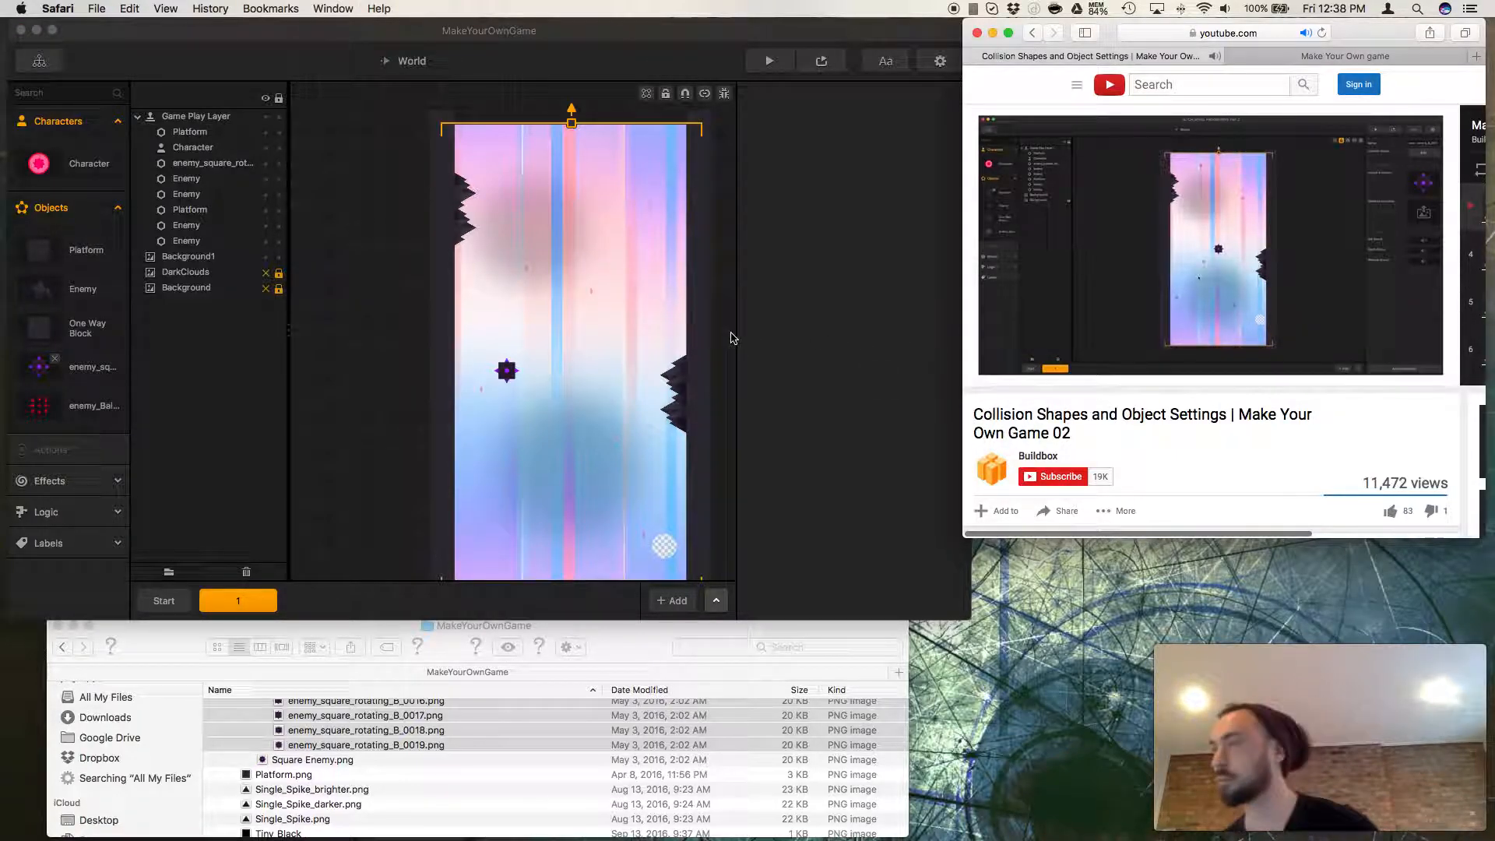
pyautogui.click(394, 378)
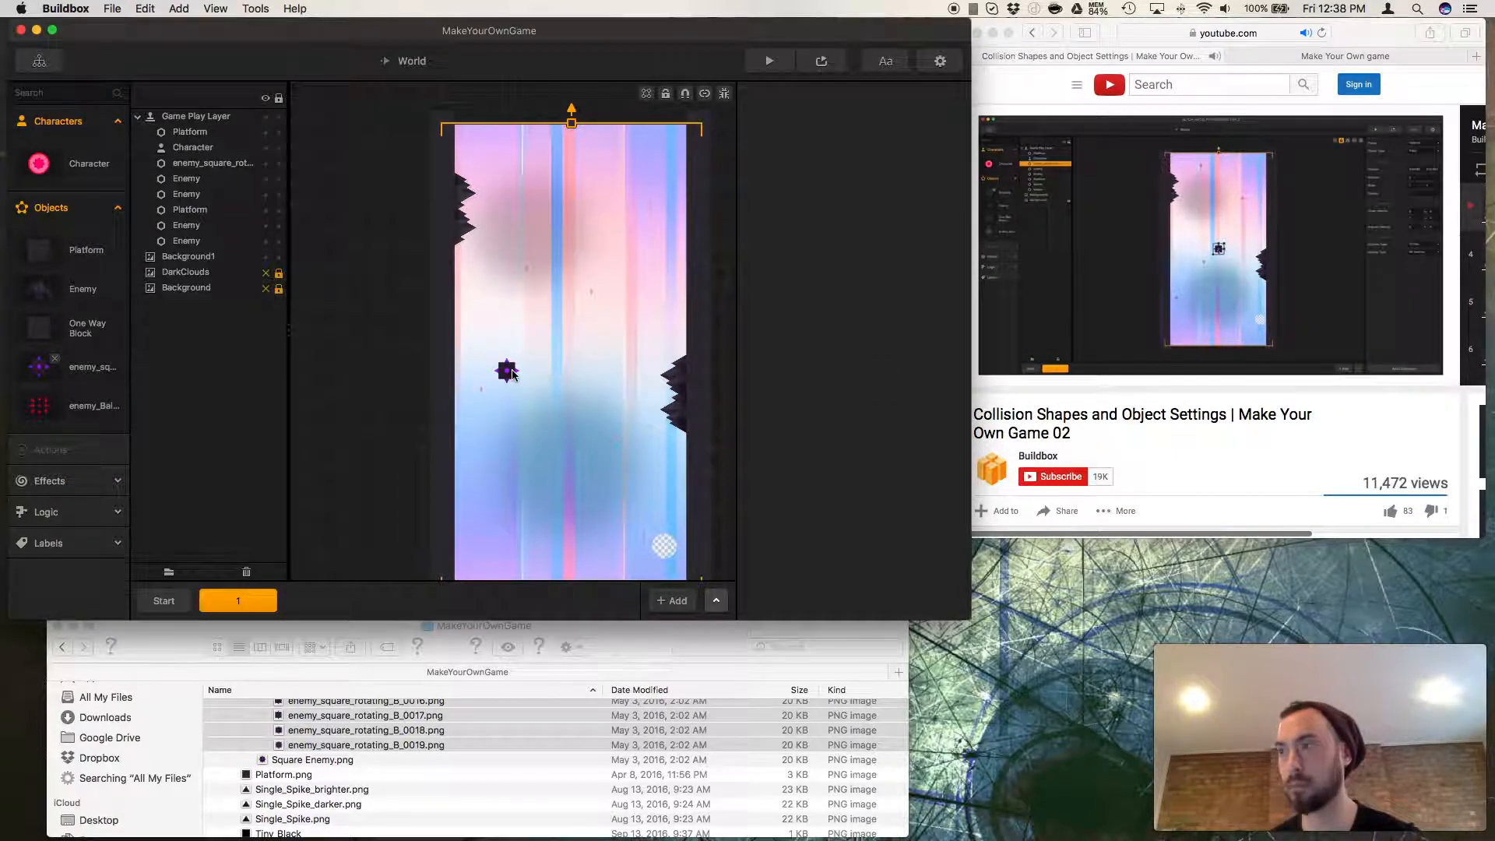
pyautogui.click(507, 371)
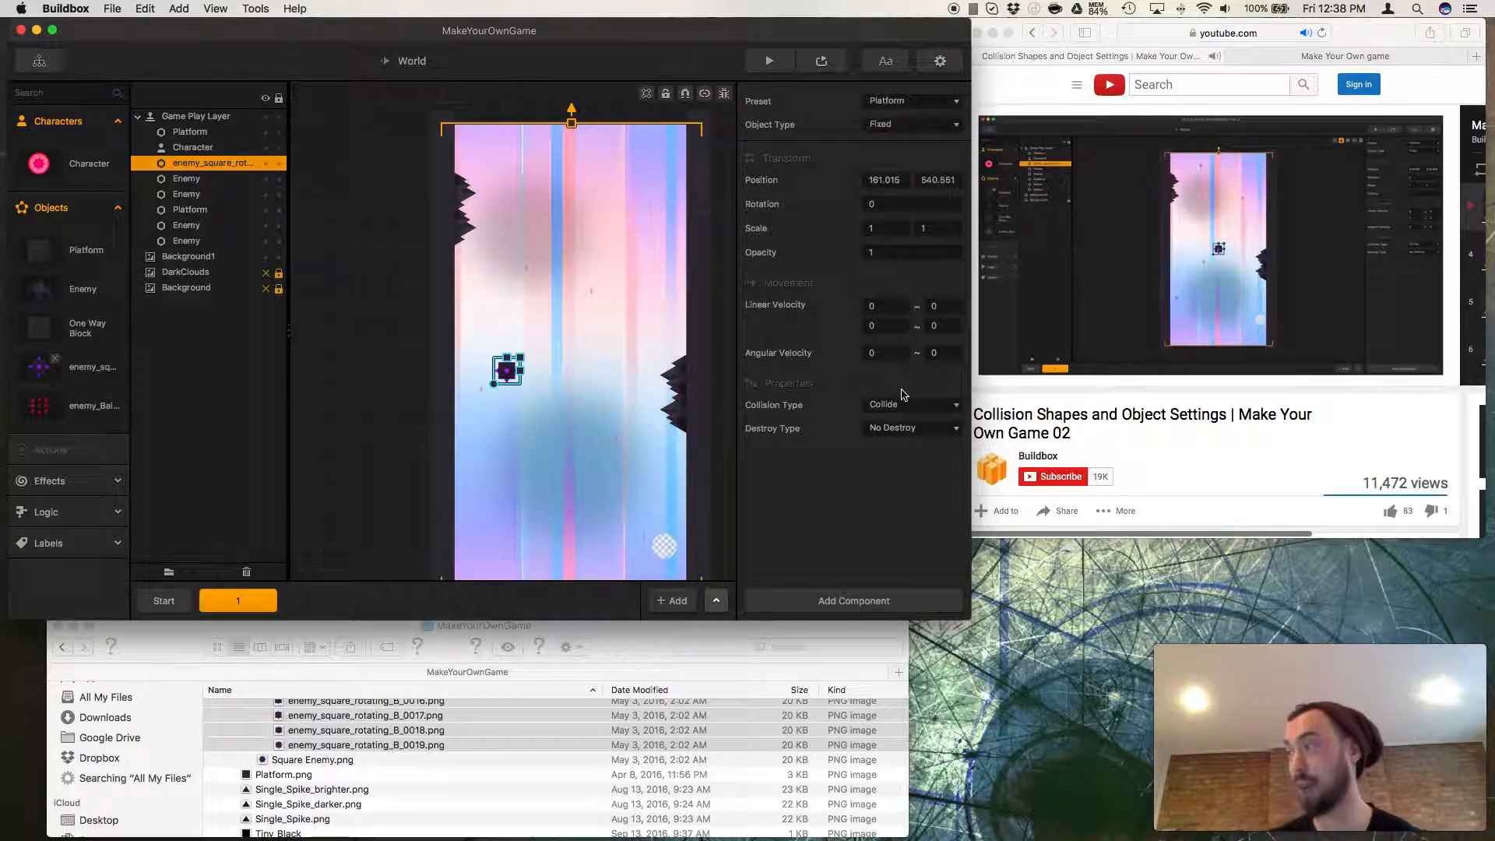
pyautogui.click(1078, 394)
pyautogui.click(1013, 372)
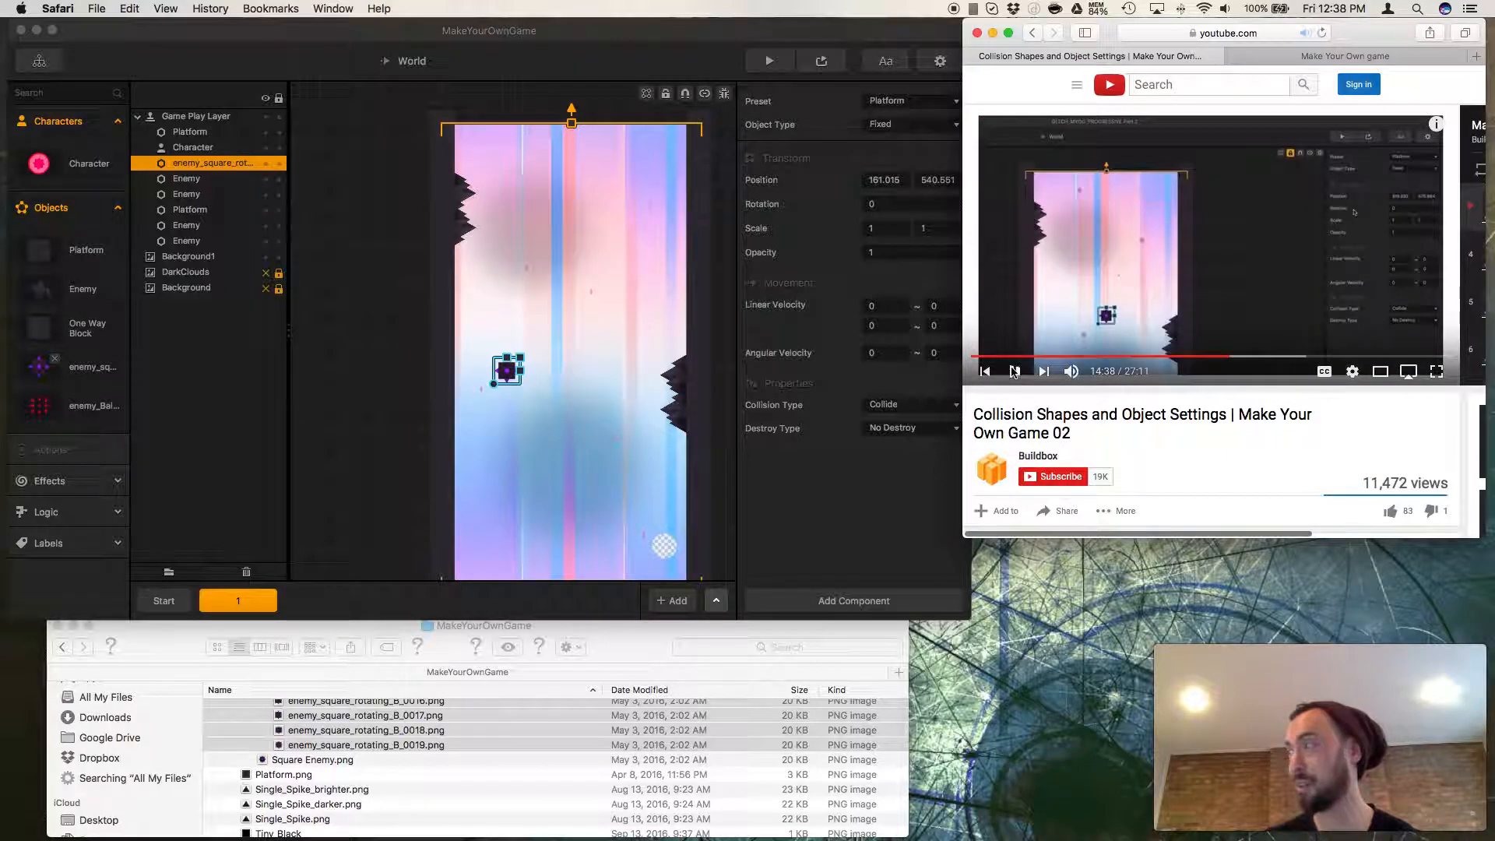
# Compare the square enemy's asset settings with its scene object settings, leave the scene object selected and resume the tutorial video.
pyautogui.click(90, 376)
pyautogui.click(90, 376)
pyautogui.click(327, 375)
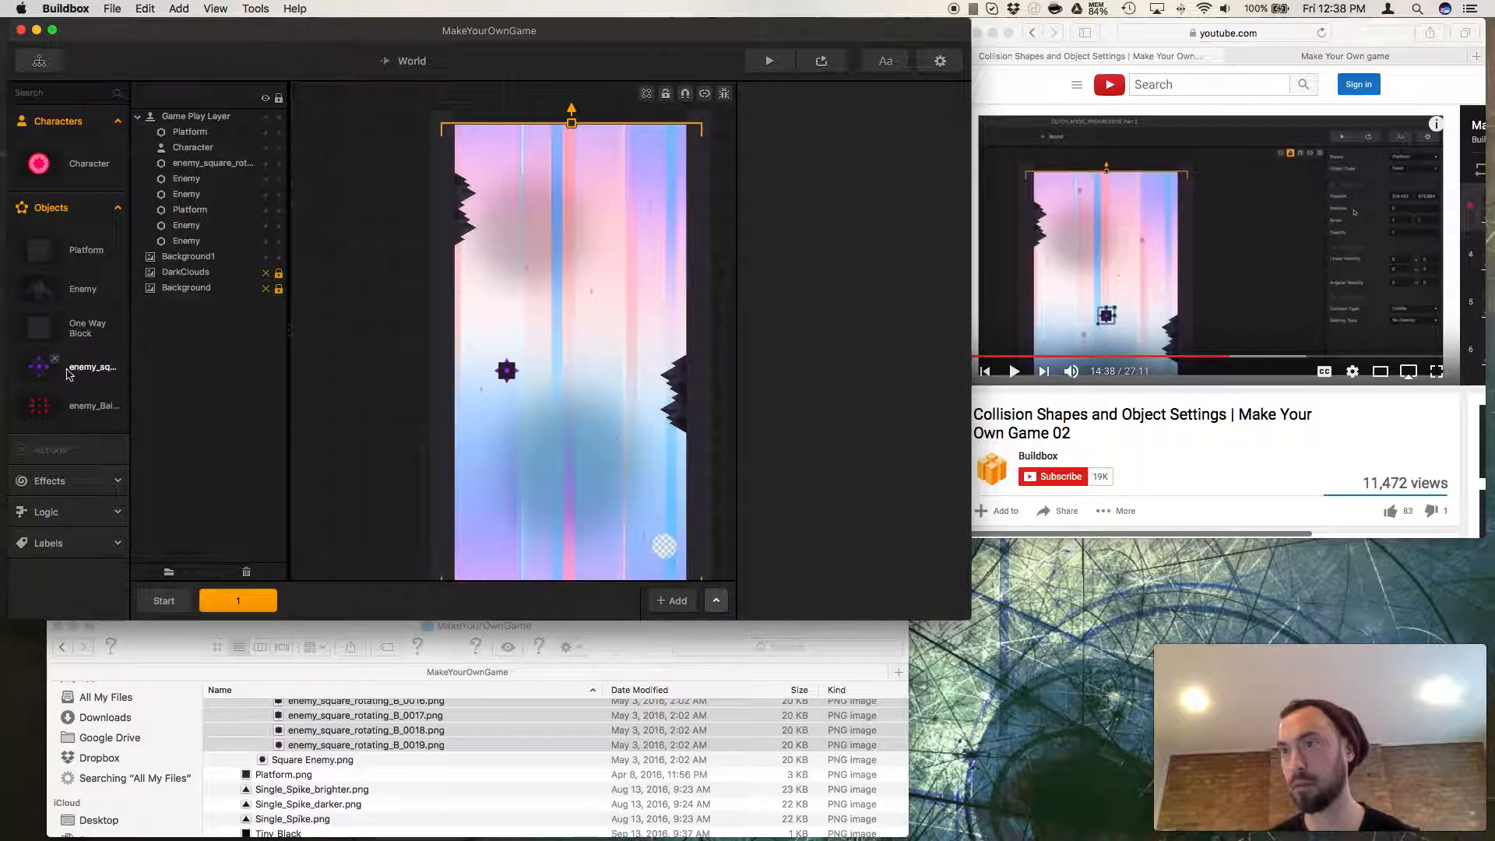
pyautogui.click(46, 373)
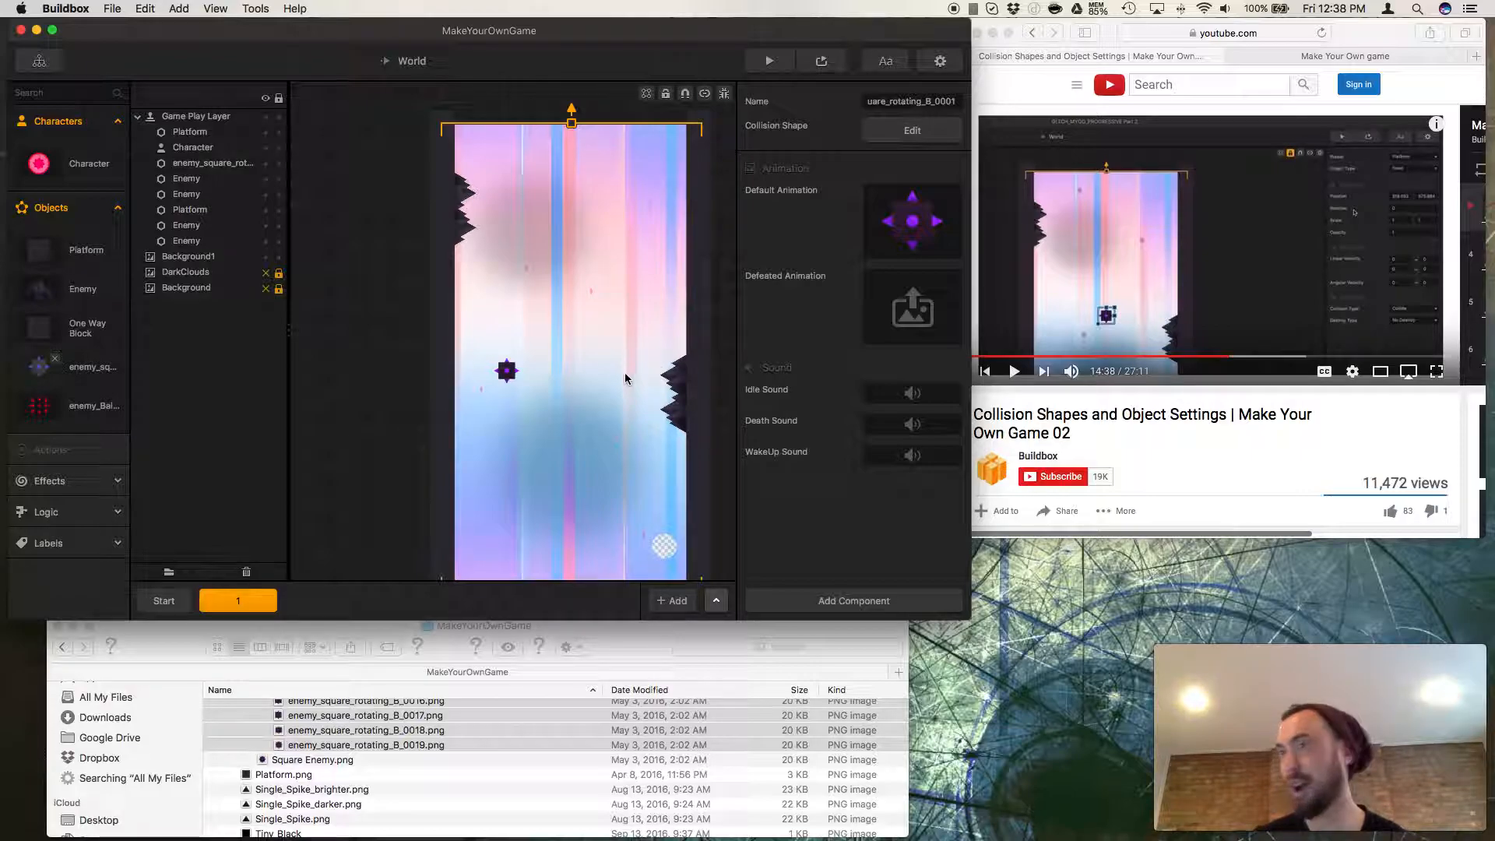
pyautogui.click(507, 372)
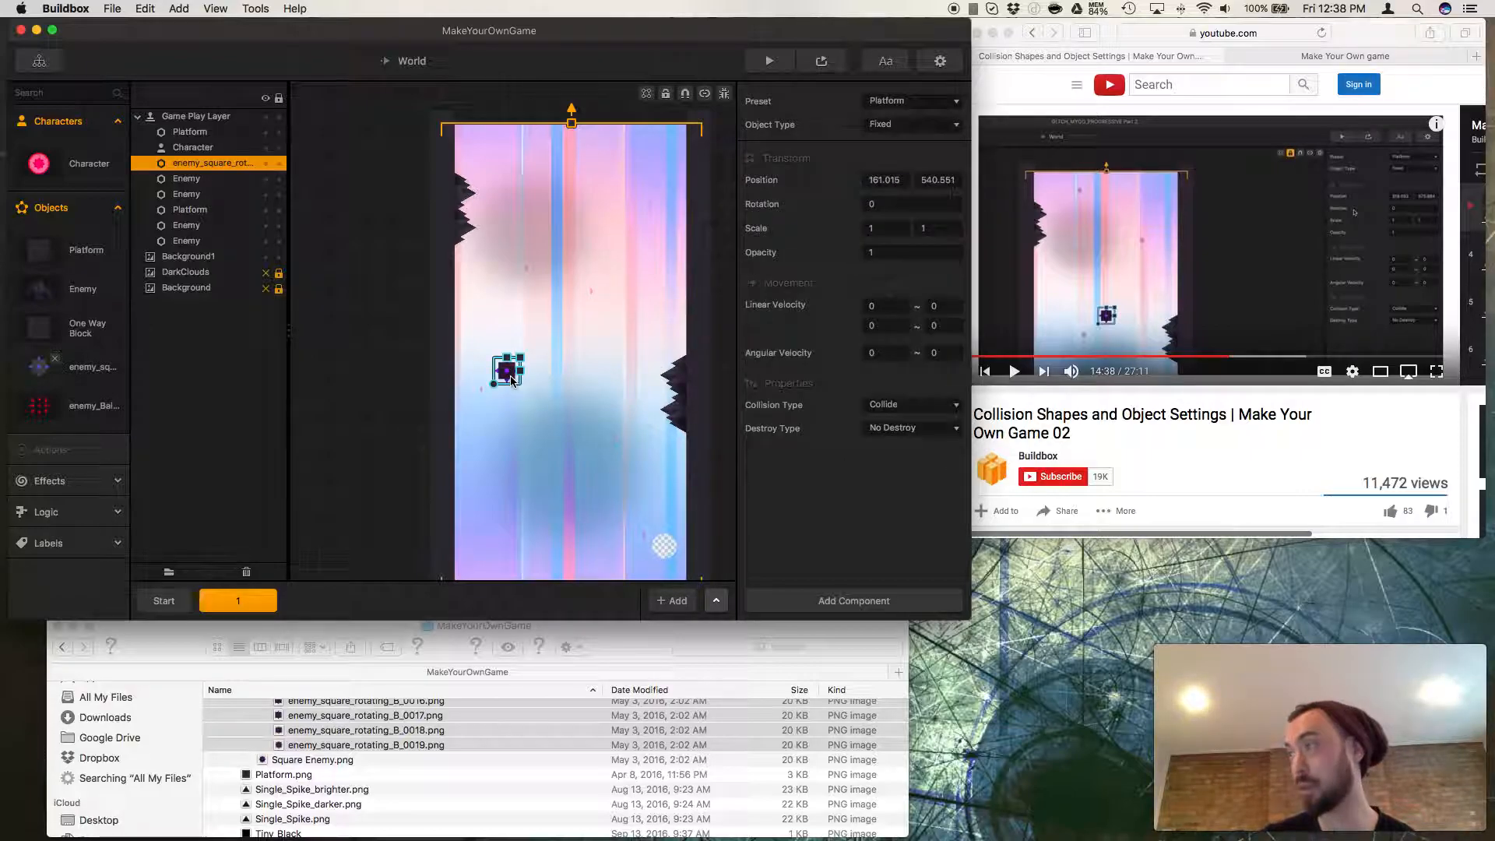
pyautogui.click(1014, 372)
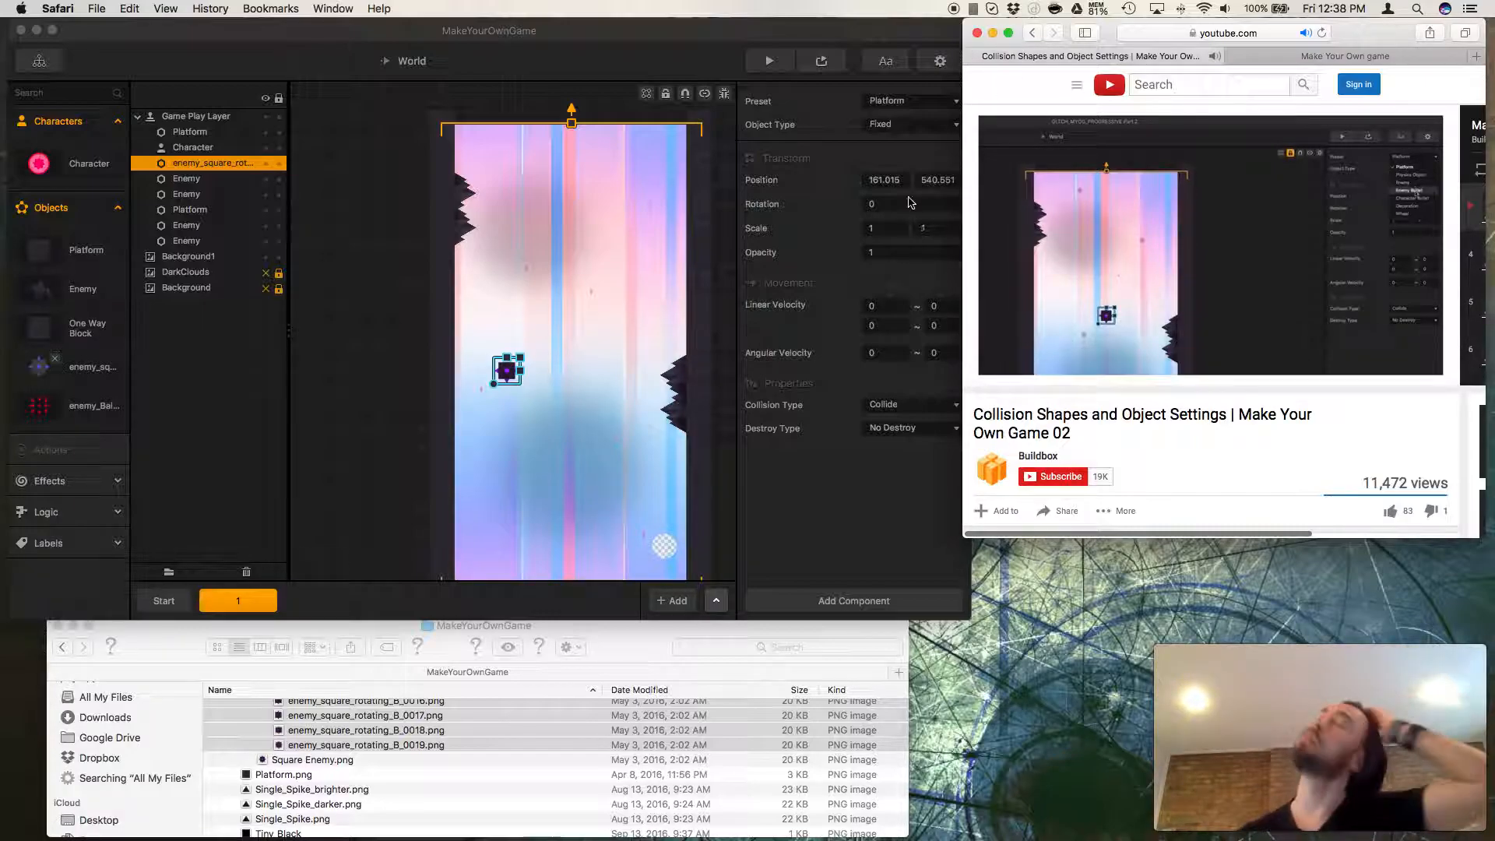
# Set the square enemy's preset to Enemy, pause the tutorial video and review the available preset options.
pyautogui.click(884, 152)
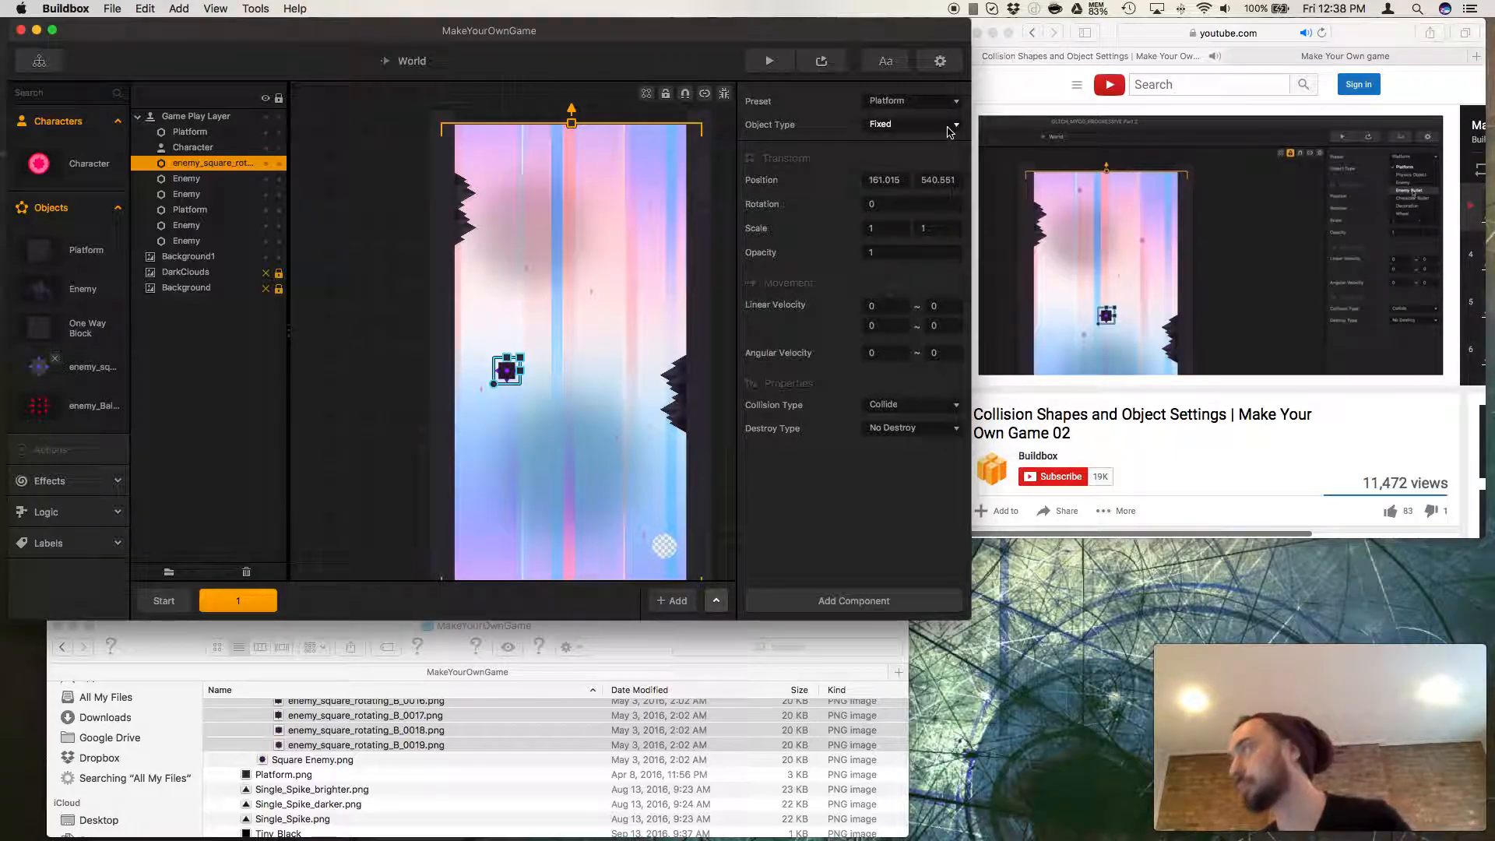
pyautogui.click(951, 126)
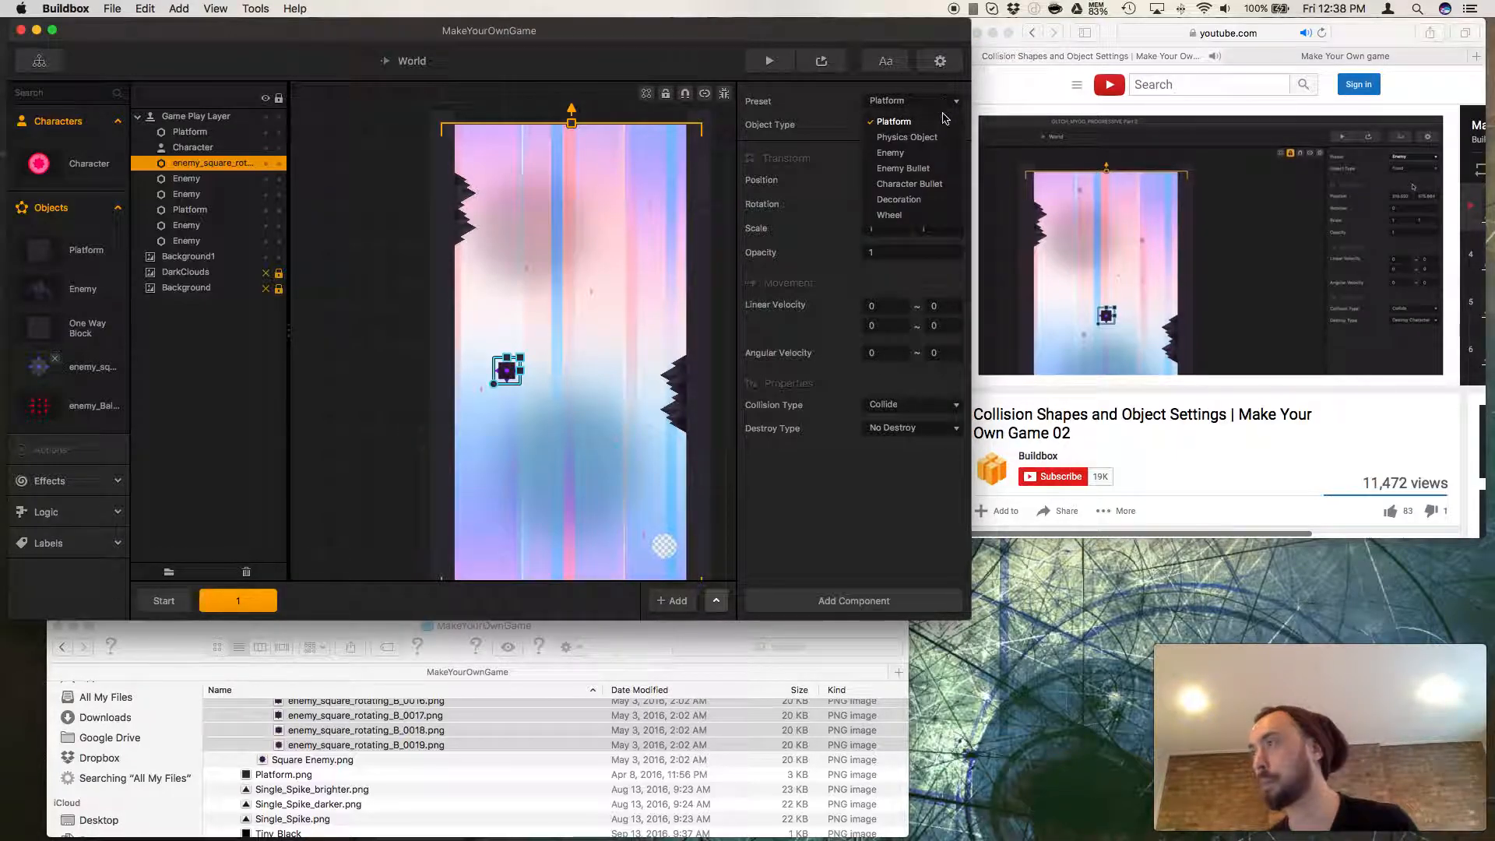
pyautogui.click(921, 152)
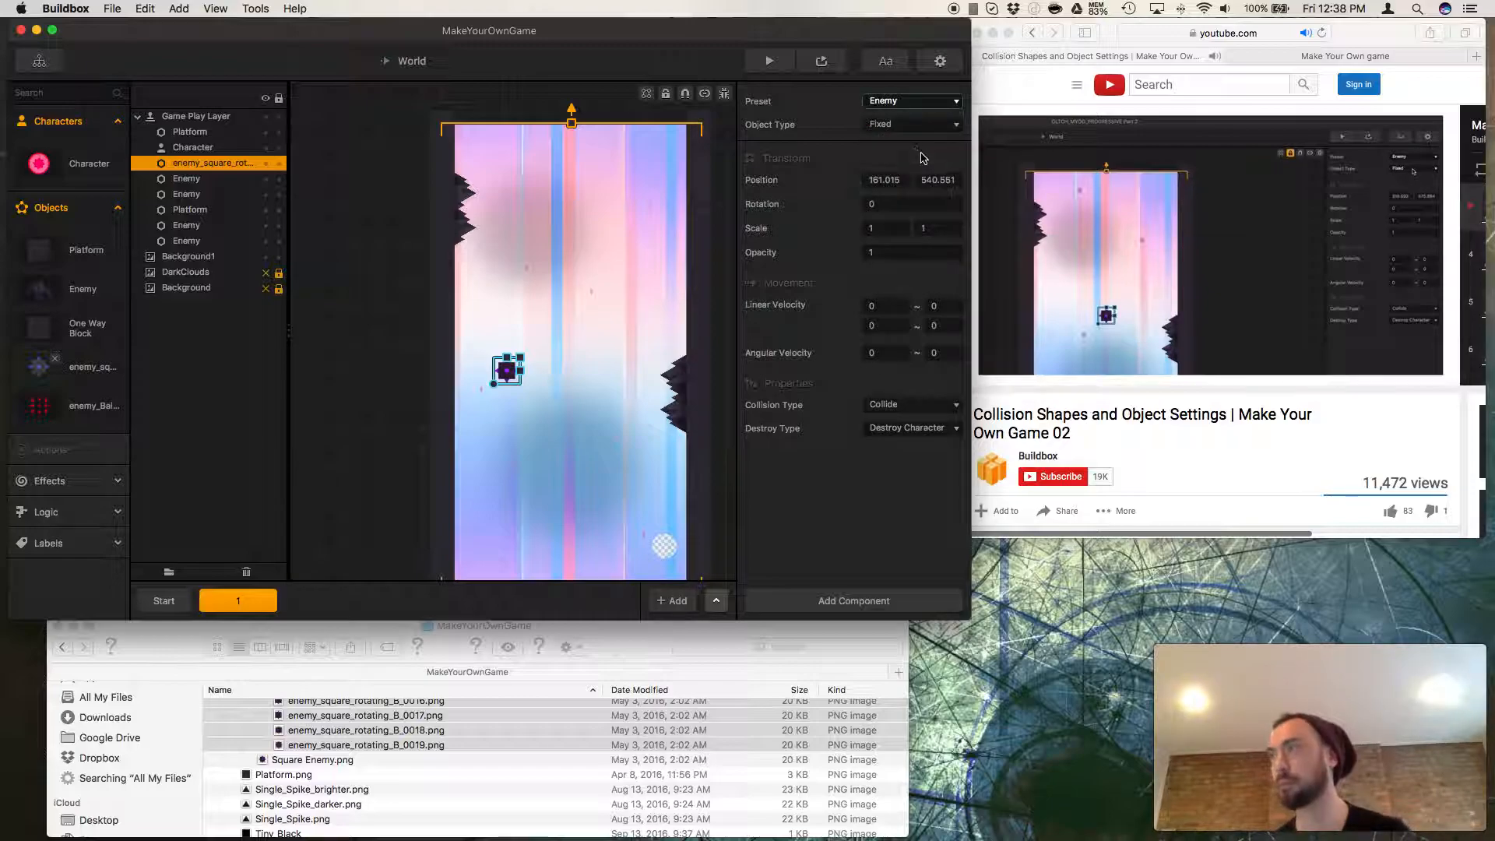
pyautogui.click(1006, 373)
pyautogui.click(1008, 372)
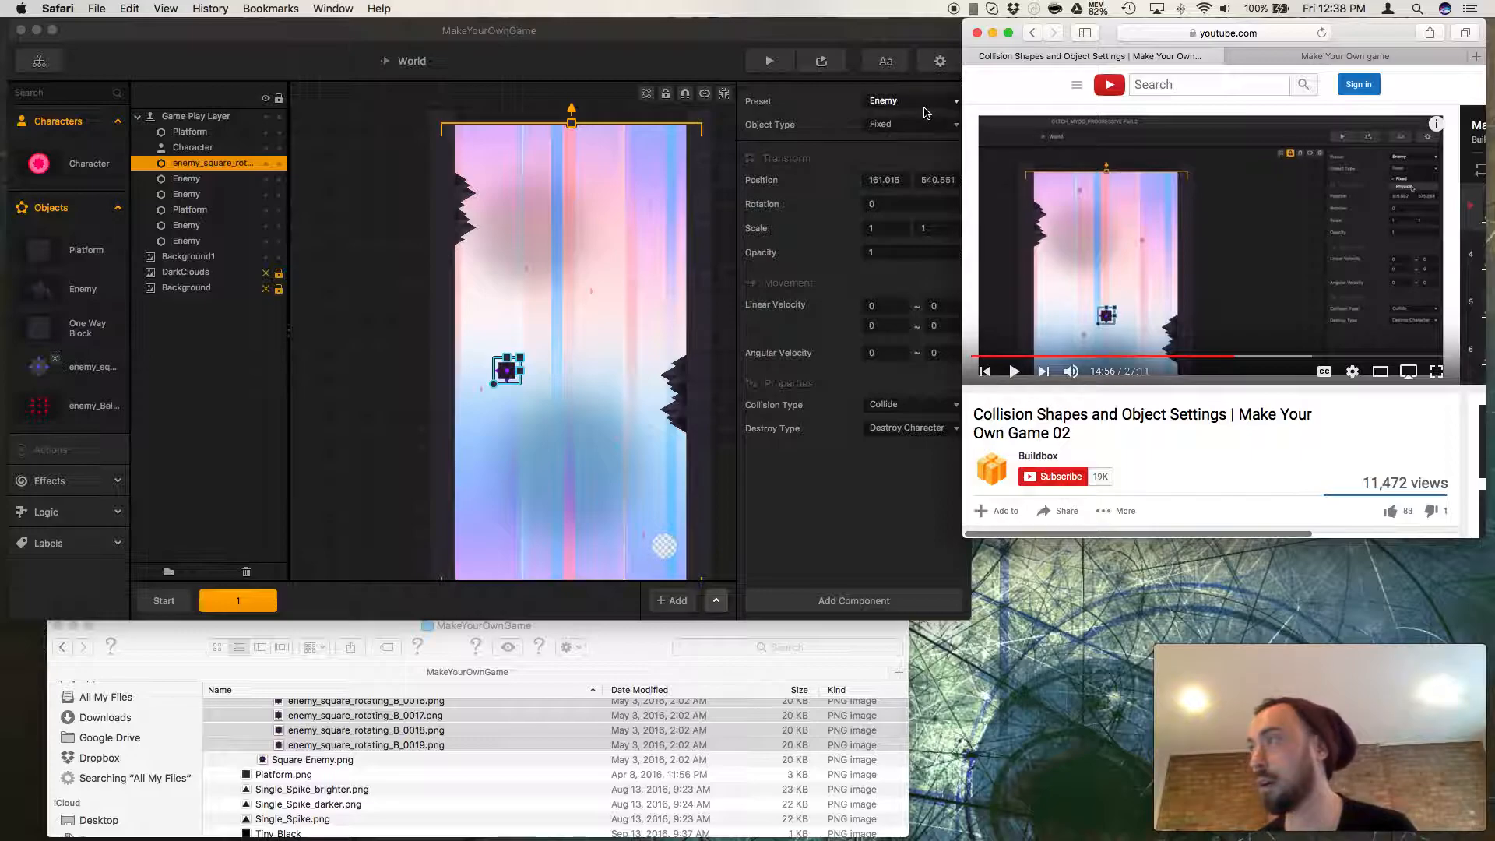
pyautogui.click(932, 105)
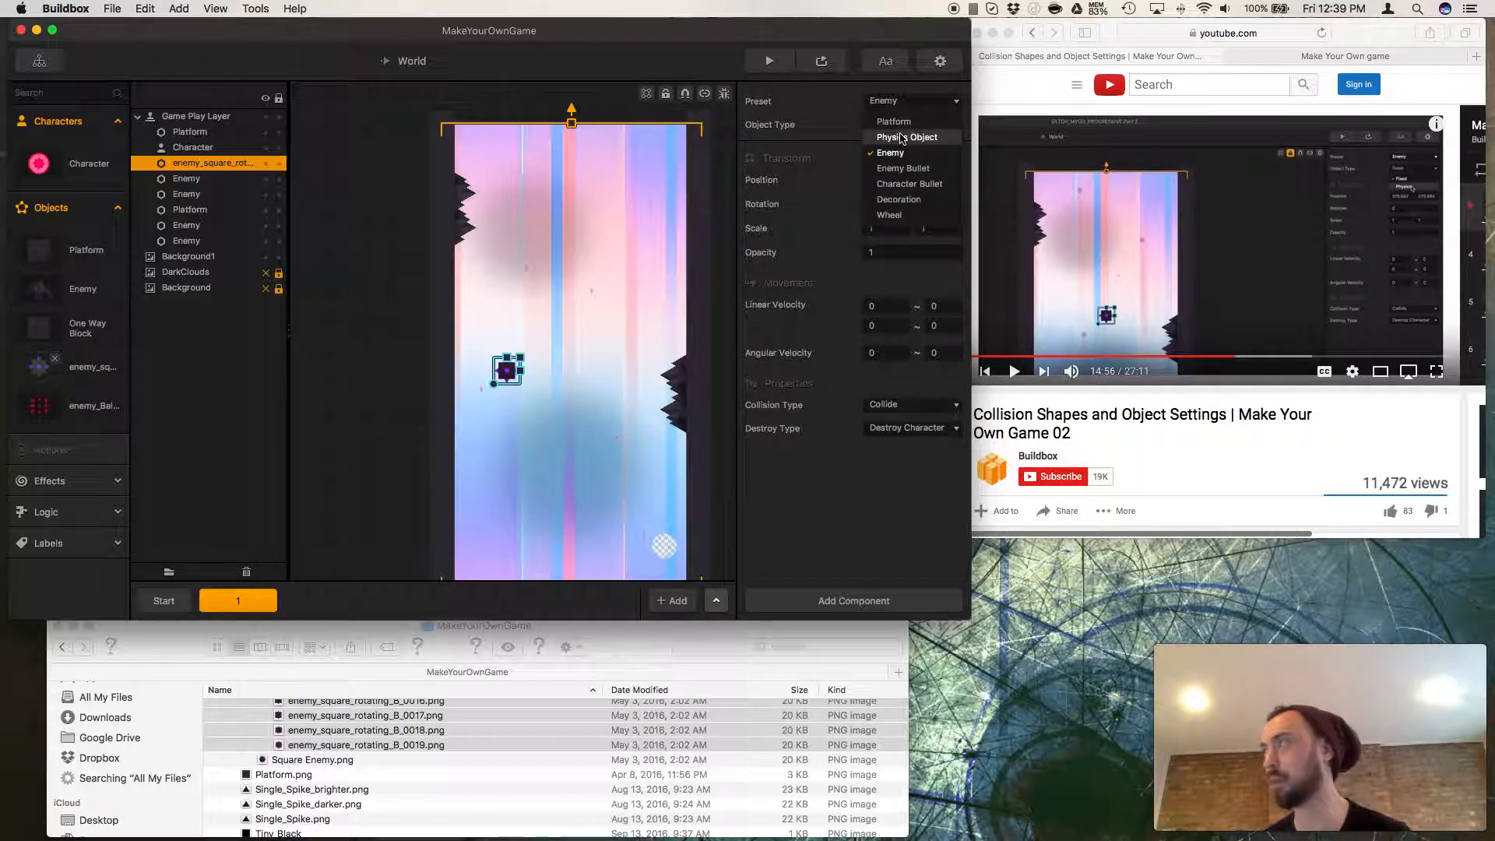
# Open the tutorials page on the Buildbox website in the second browser tab and widen the browser window.
pyautogui.click(1289, 59)
pyautogui.click(1289, 59)
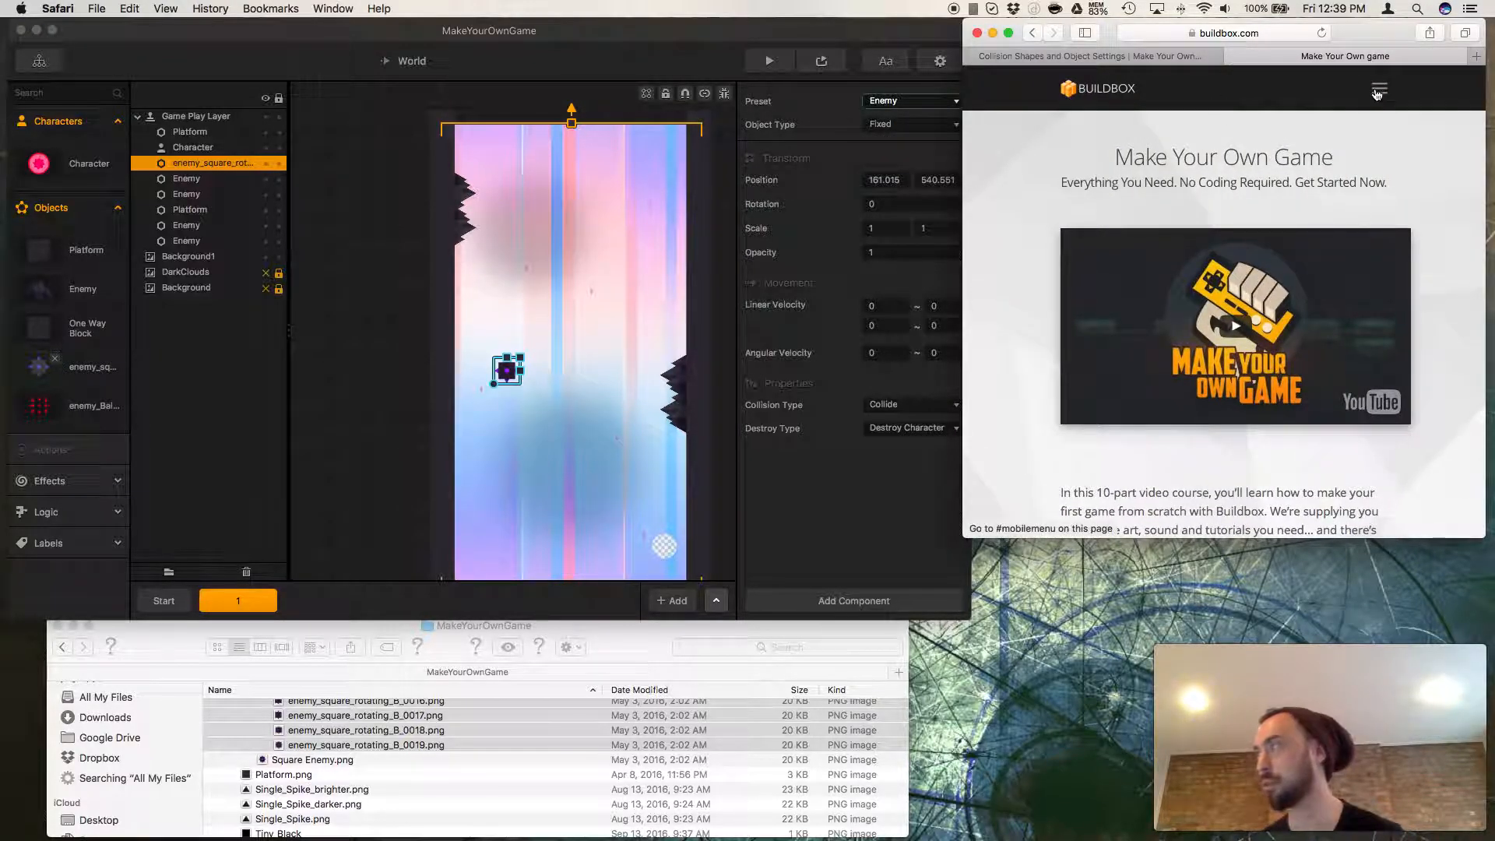
pyautogui.click(1372, 88)
pyautogui.click(1258, 185)
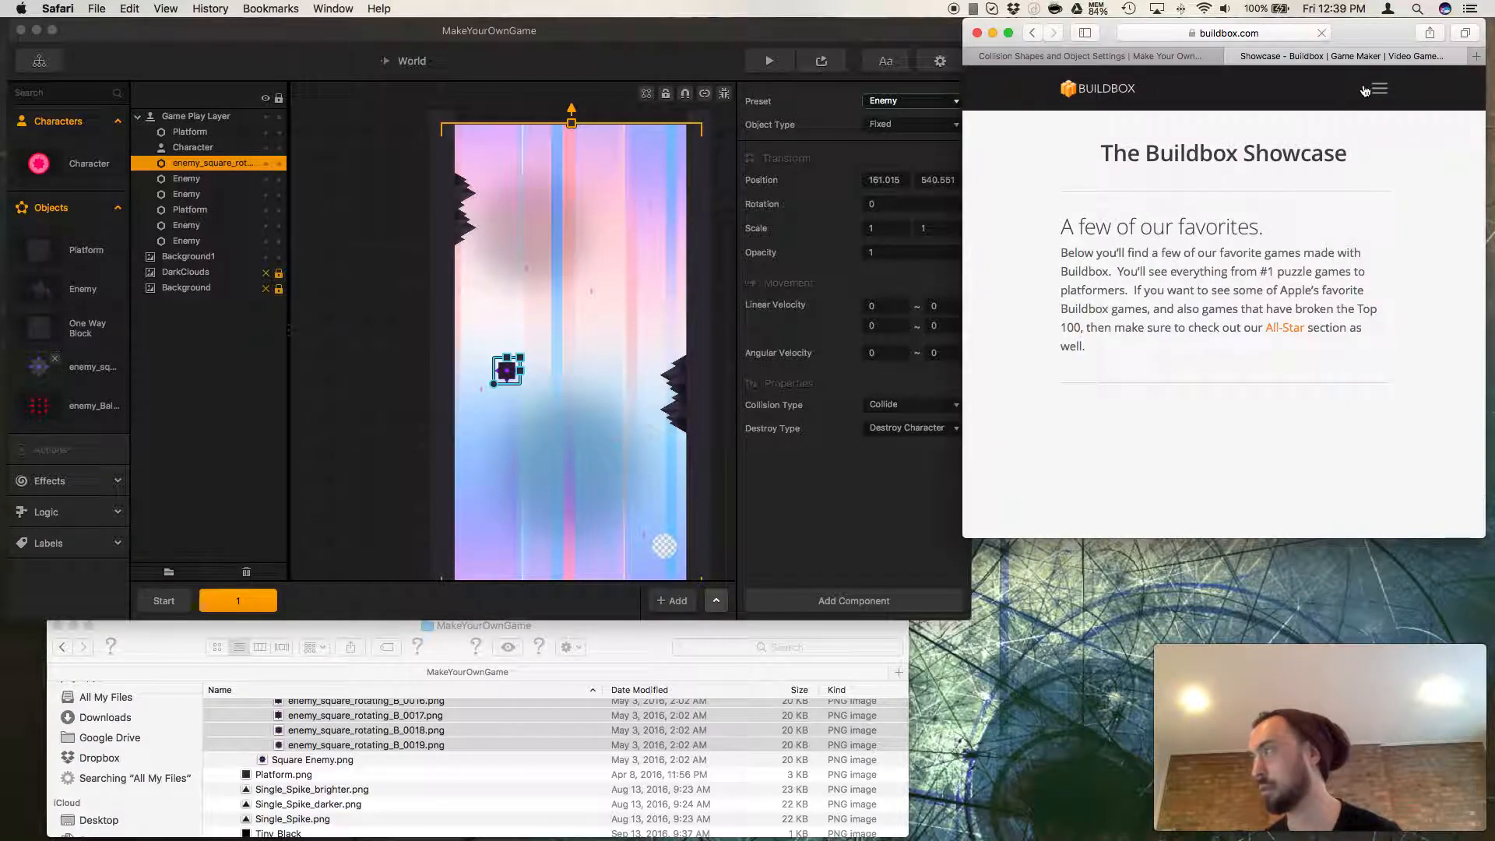
pyautogui.click(1377, 90)
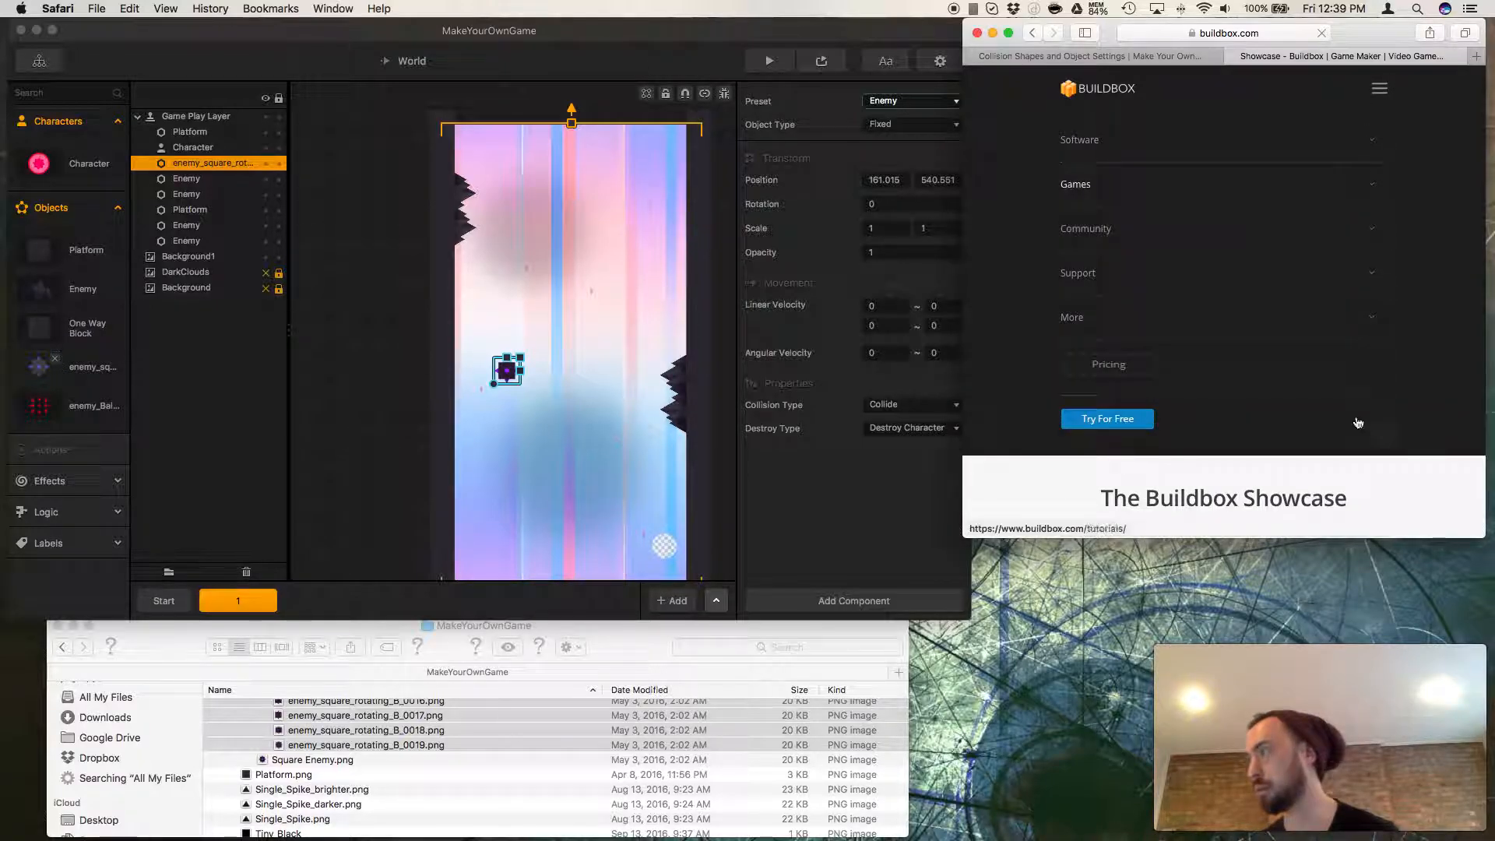
pyautogui.click(1087, 278)
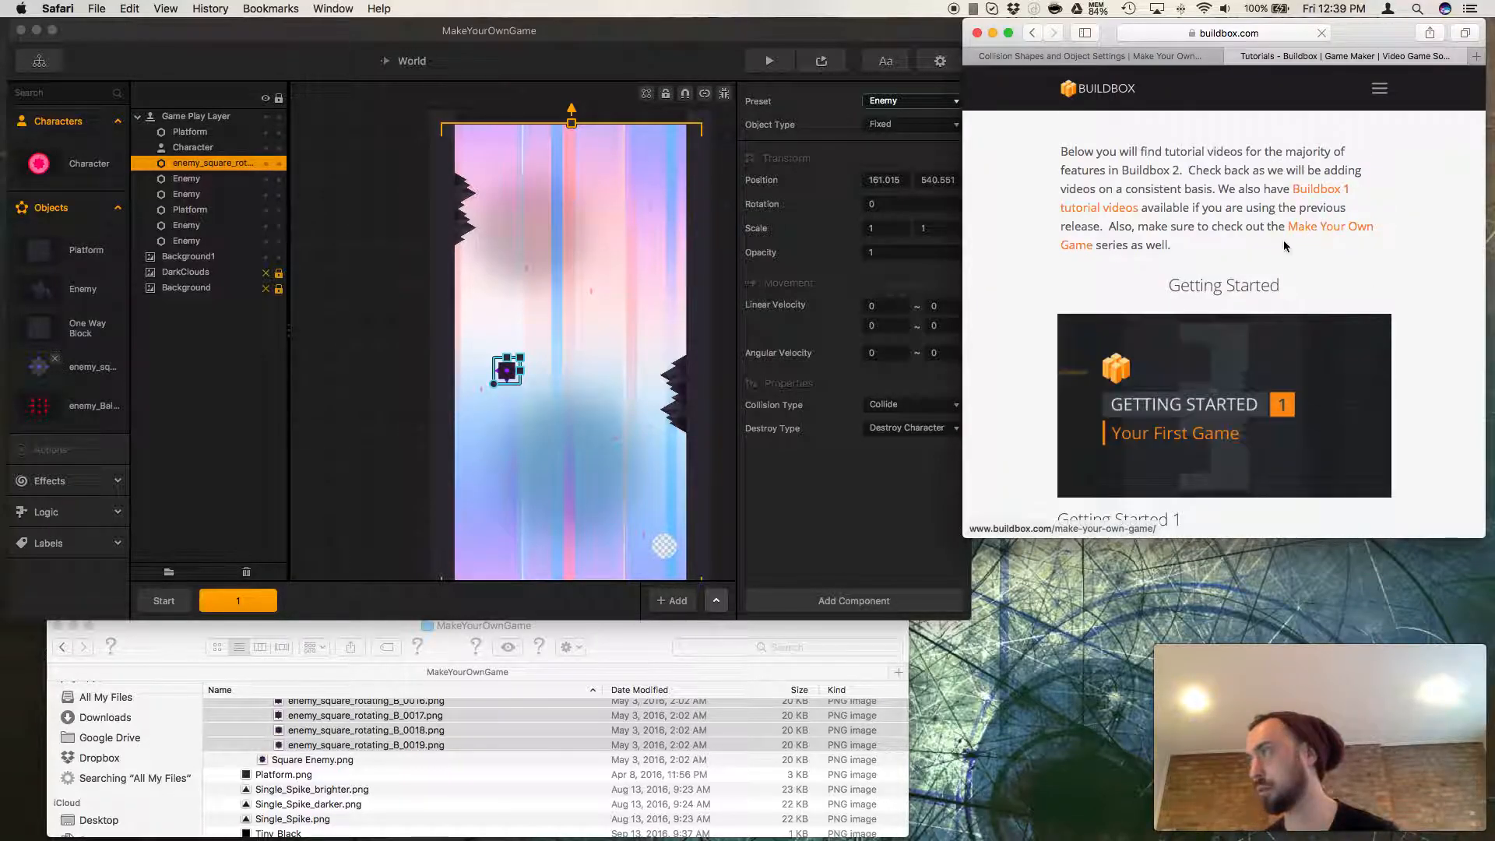
pyautogui.moveTo(623, 260); pyautogui.dragTo(562, 252)
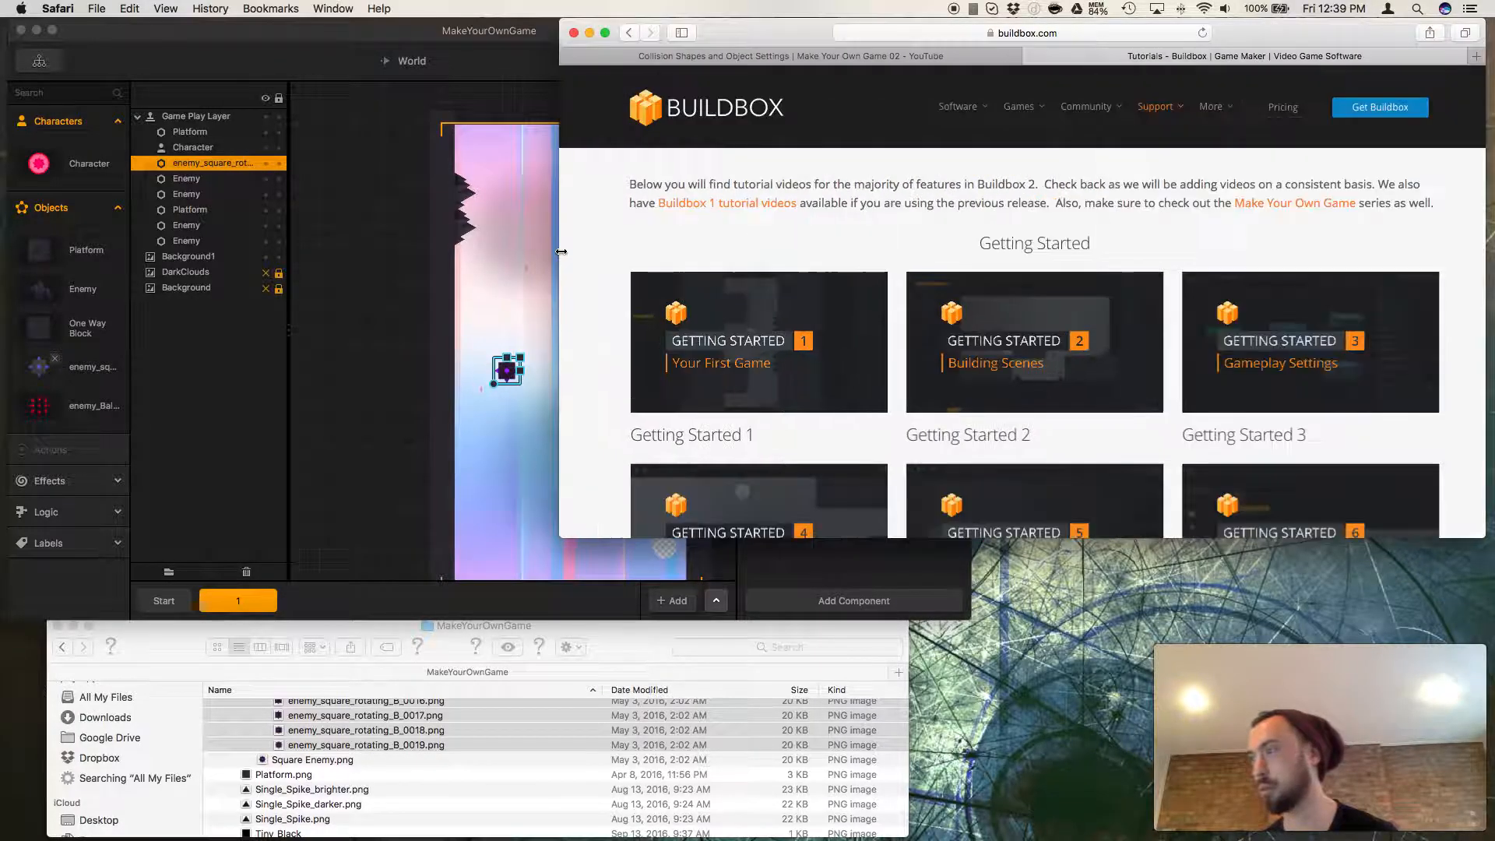
# Open the Buildbox Manual page from the site's support guides, download the manual, and narrow the browser window.
pyautogui.click(1181, 115)
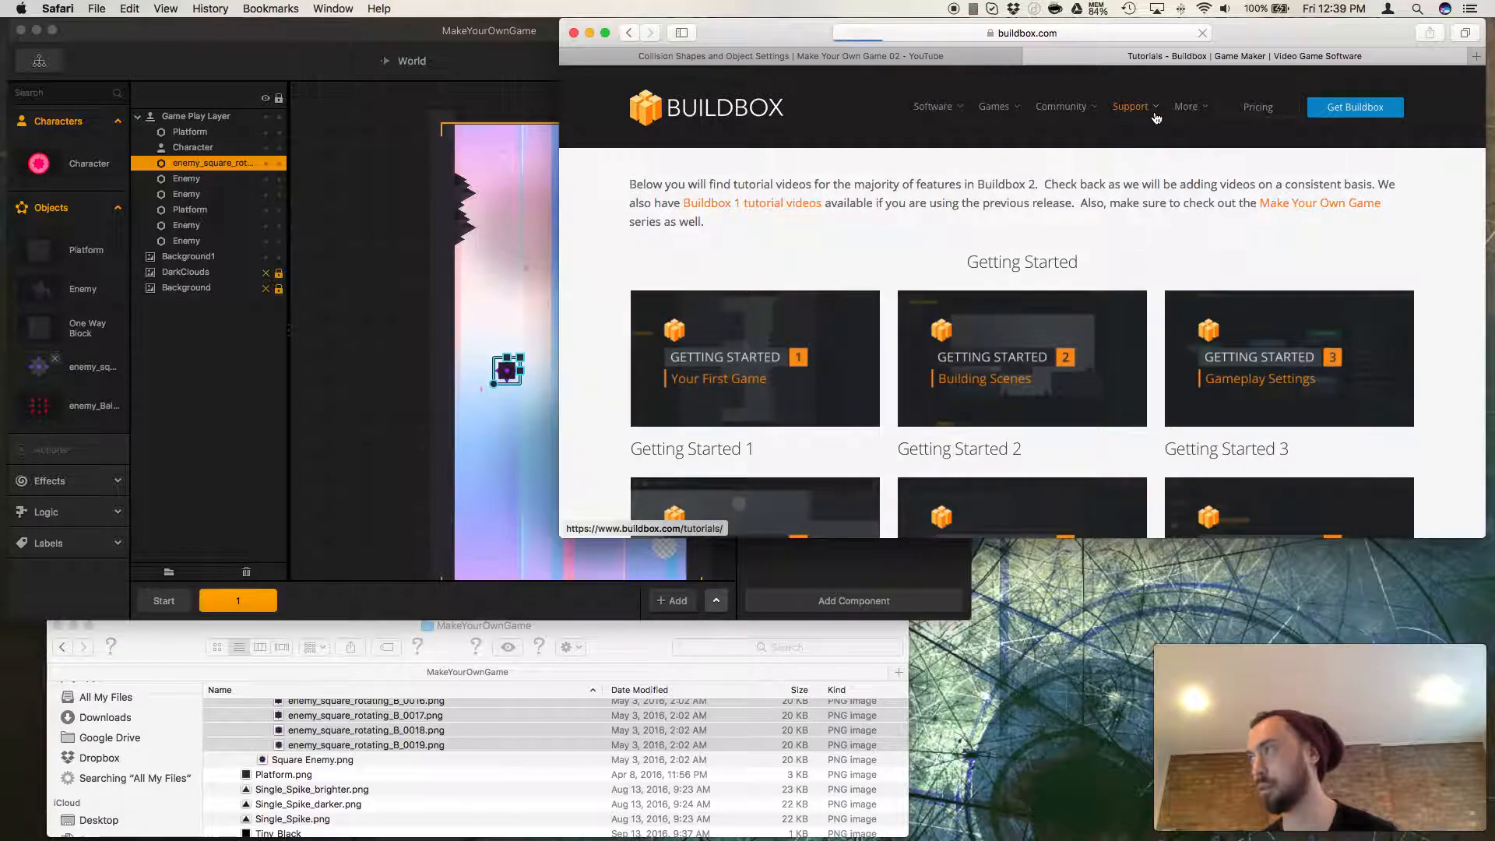
pyautogui.click(1157, 114)
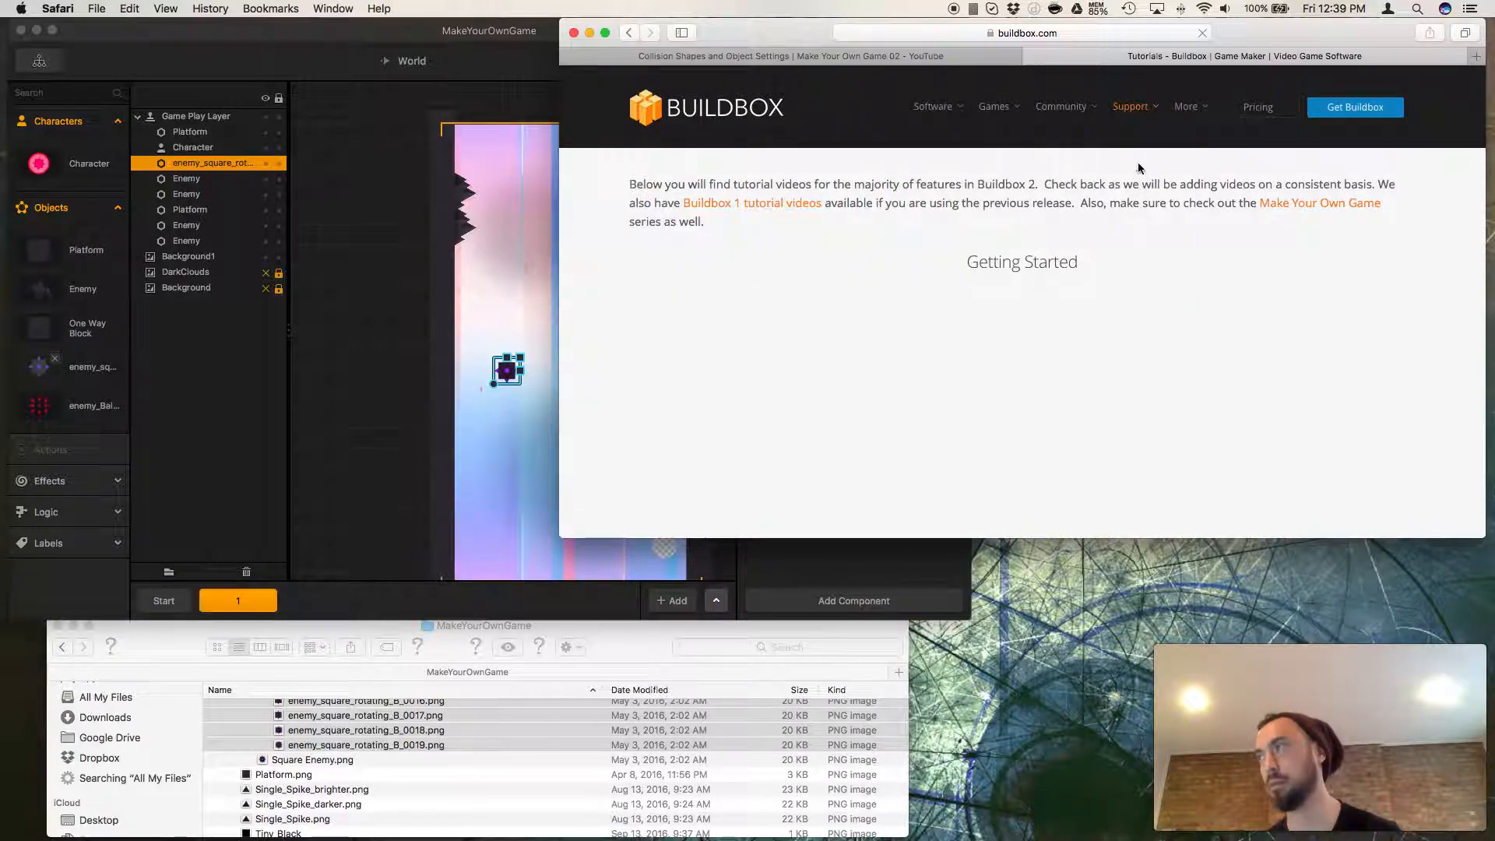
pyautogui.moveTo(1139, 113)
pyautogui.click(1133, 199)
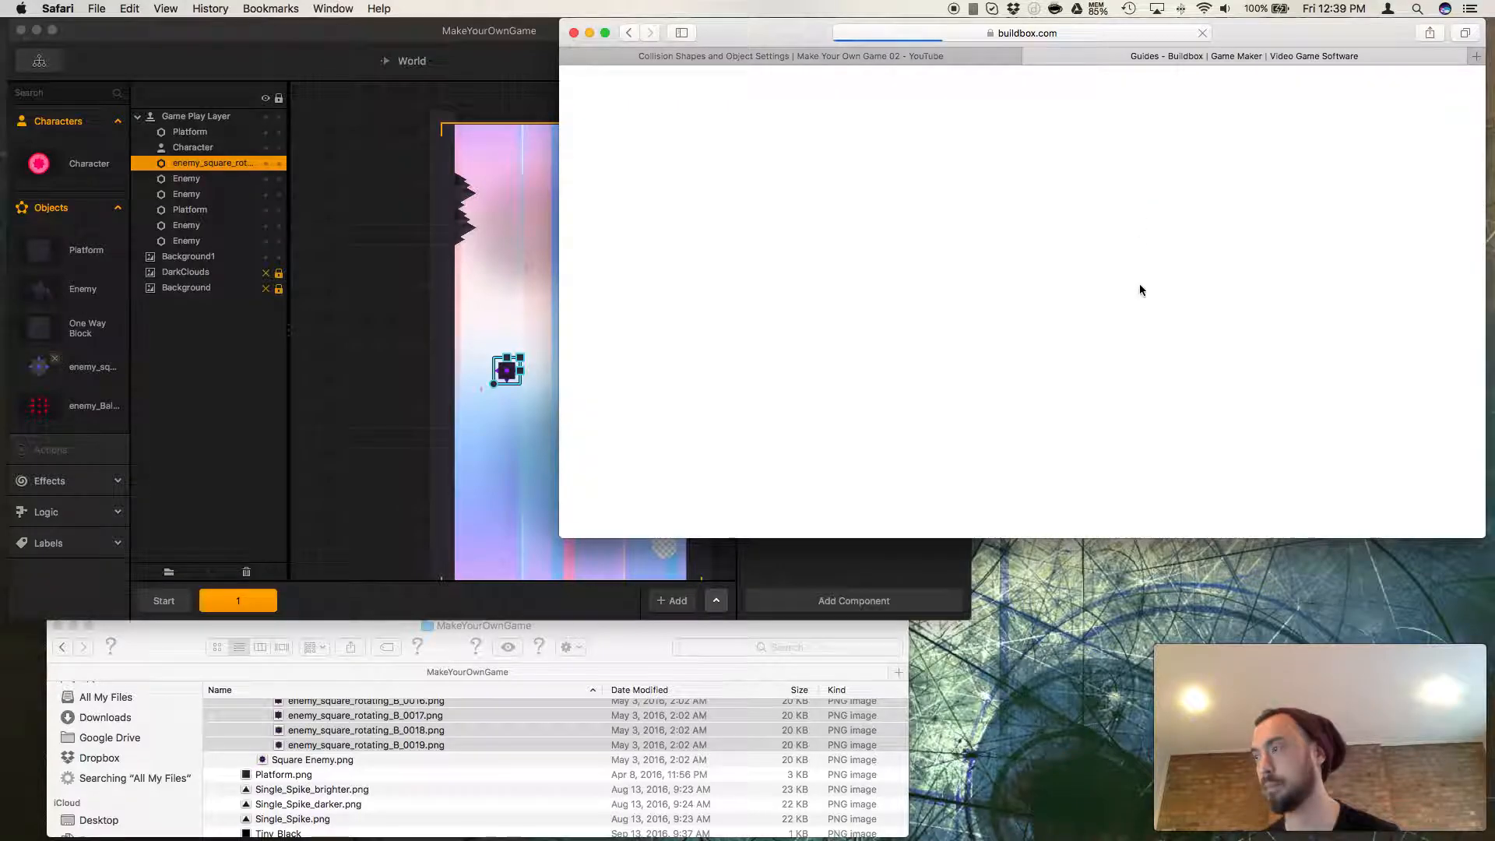
pyautogui.click(829, 351)
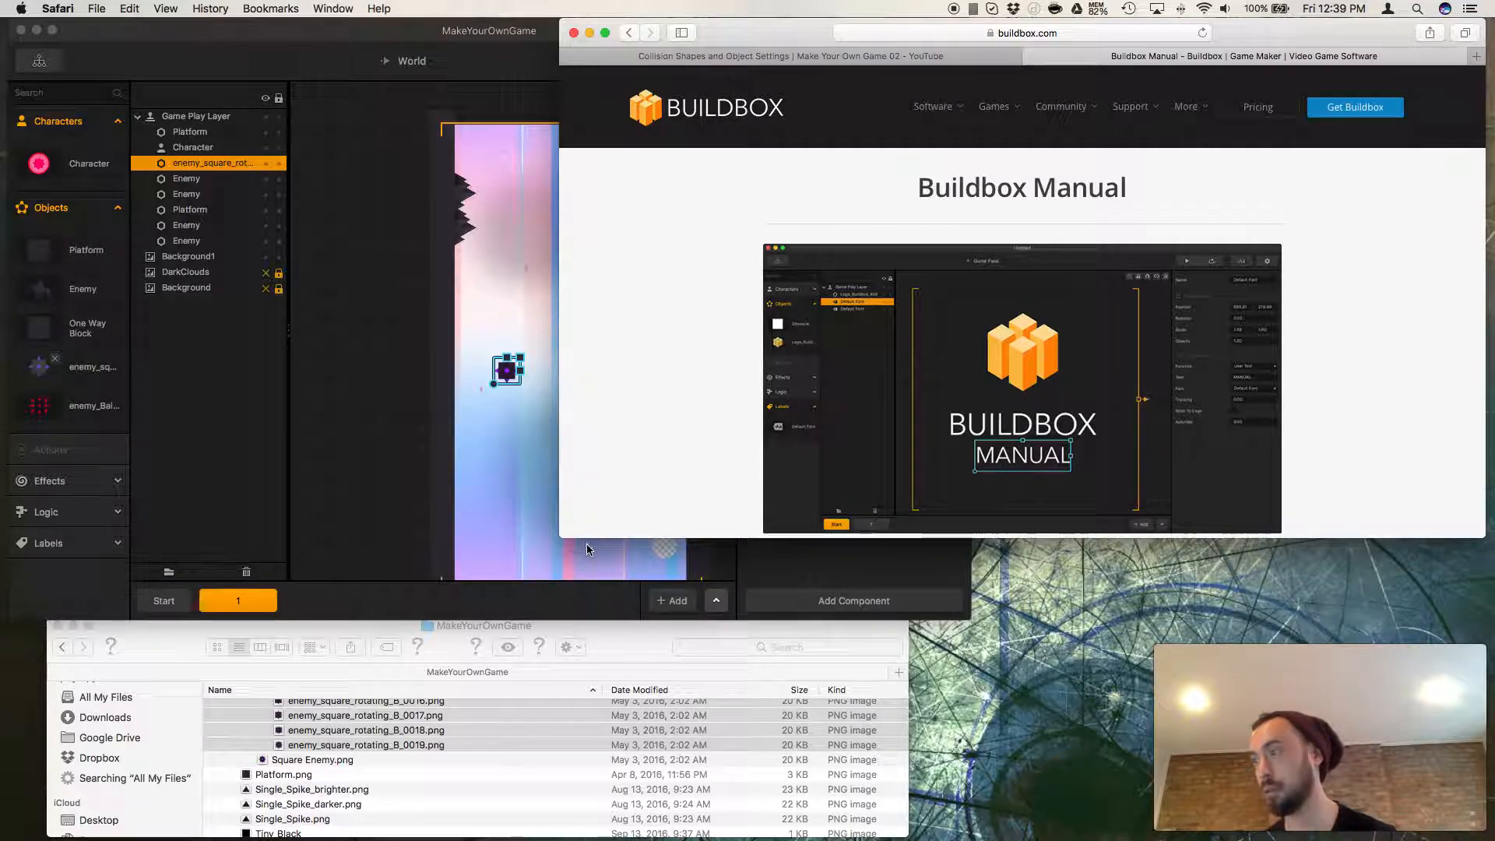
pyautogui.scroll(-3, 974, 437)
pyautogui.click(1005, 385)
pyautogui.moveTo(561, 538); pyautogui.dragTo(584, 536)
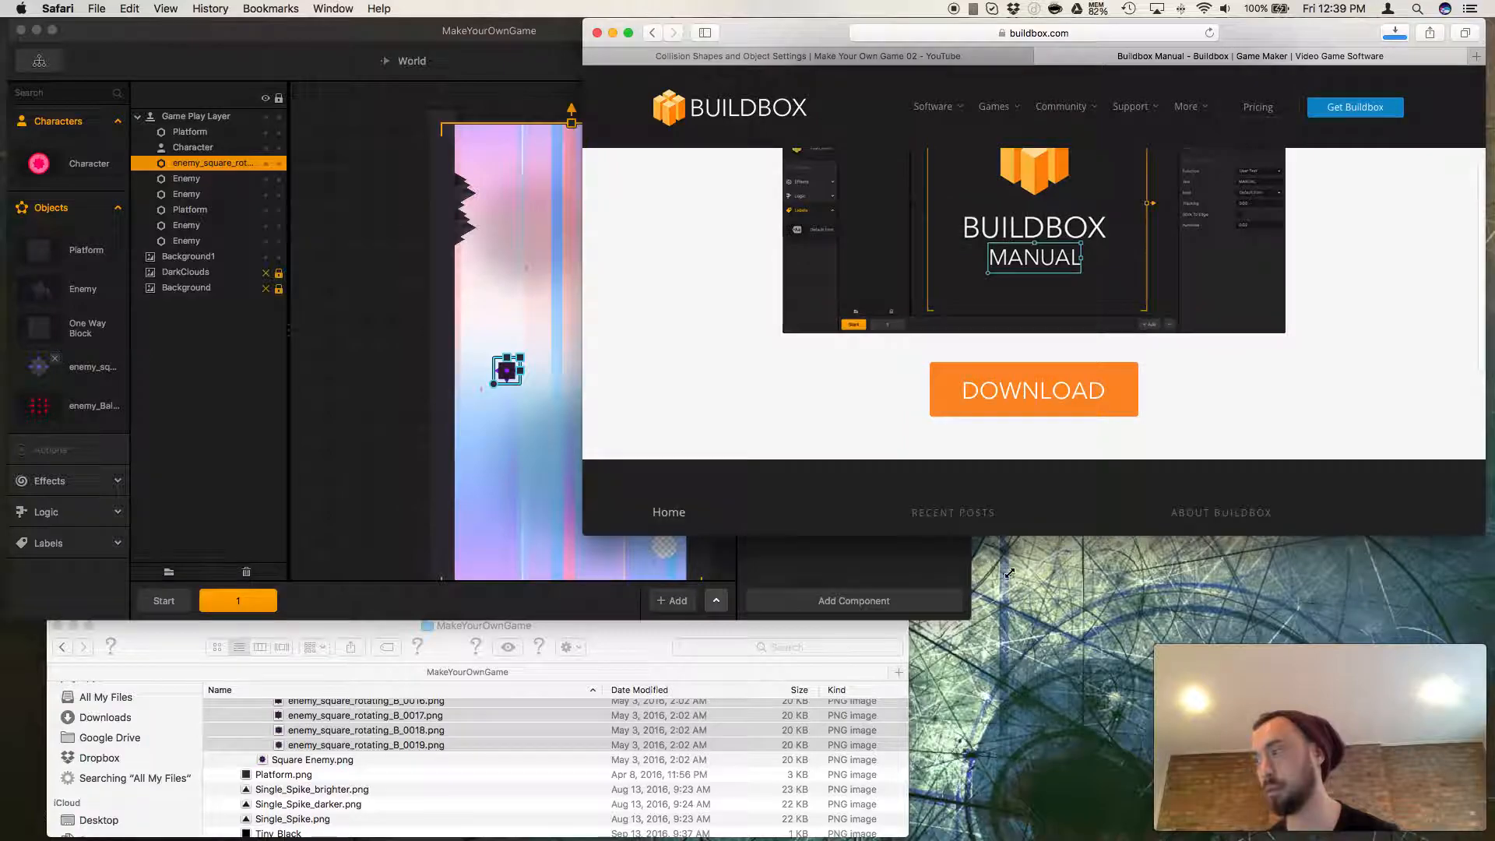
pyautogui.moveTo(1014, 576); pyautogui.dragTo(907, 588)
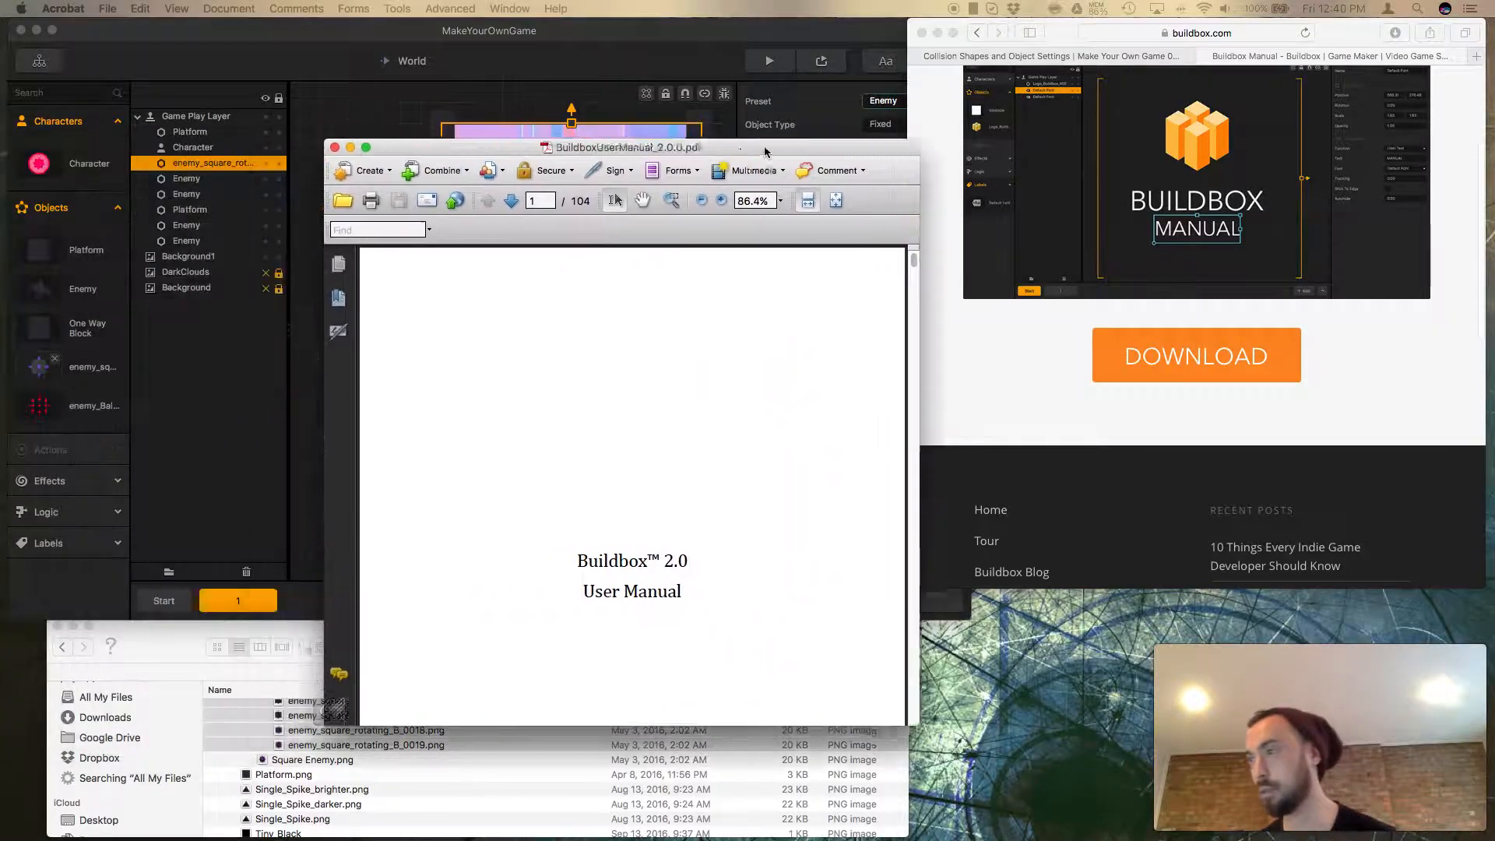
# Look through the Buildbox 2.0 User Manual from the contents pages to the Creator and Scene Editor sections.
pyautogui.scroll(-10, 671, 494)
pyautogui.scroll(-20, 671, 493)
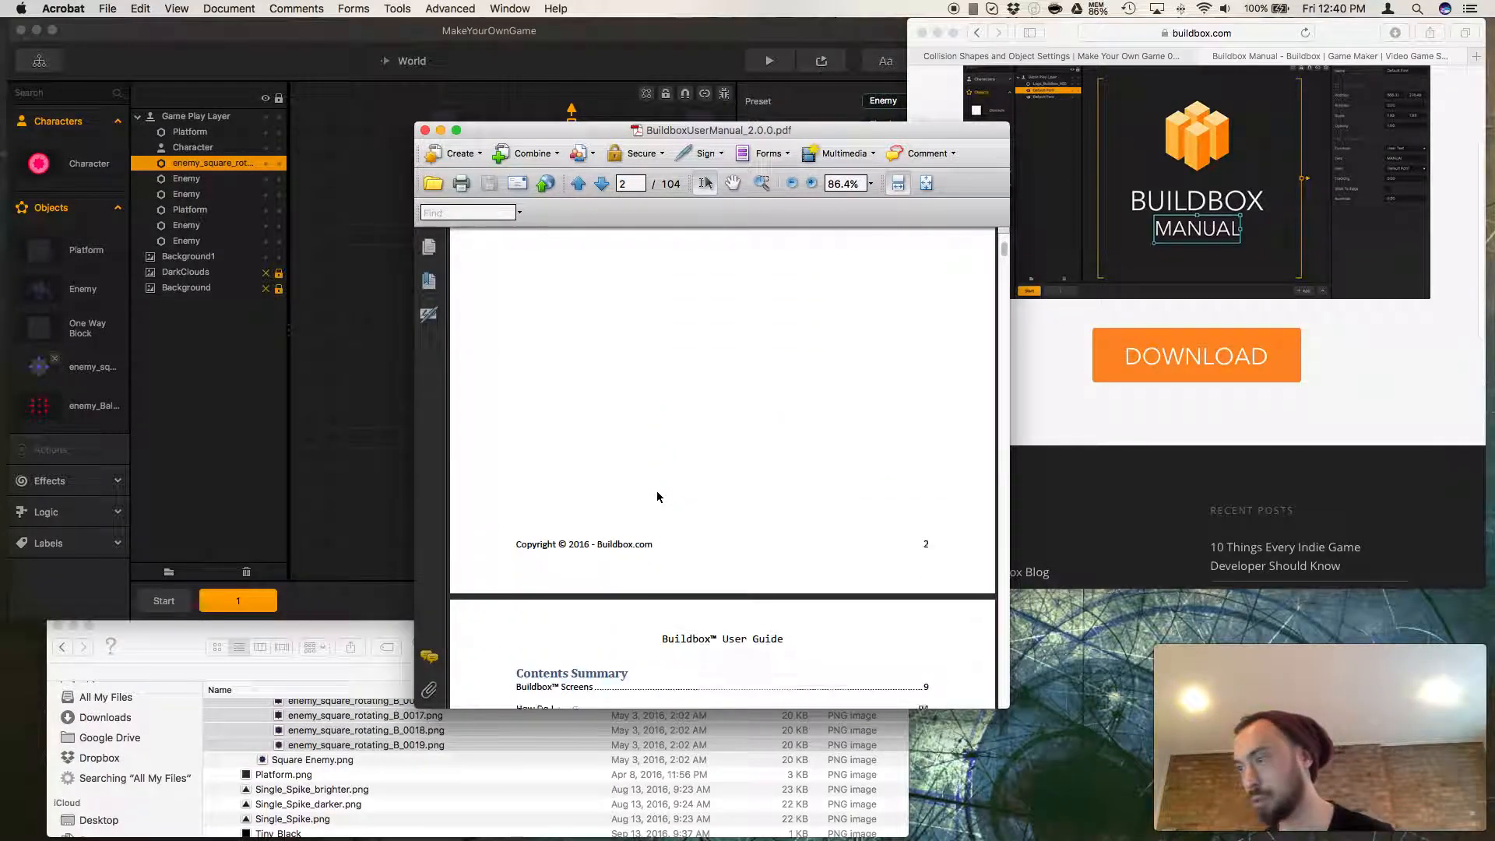
pyautogui.scroll(-20, 643, 499)
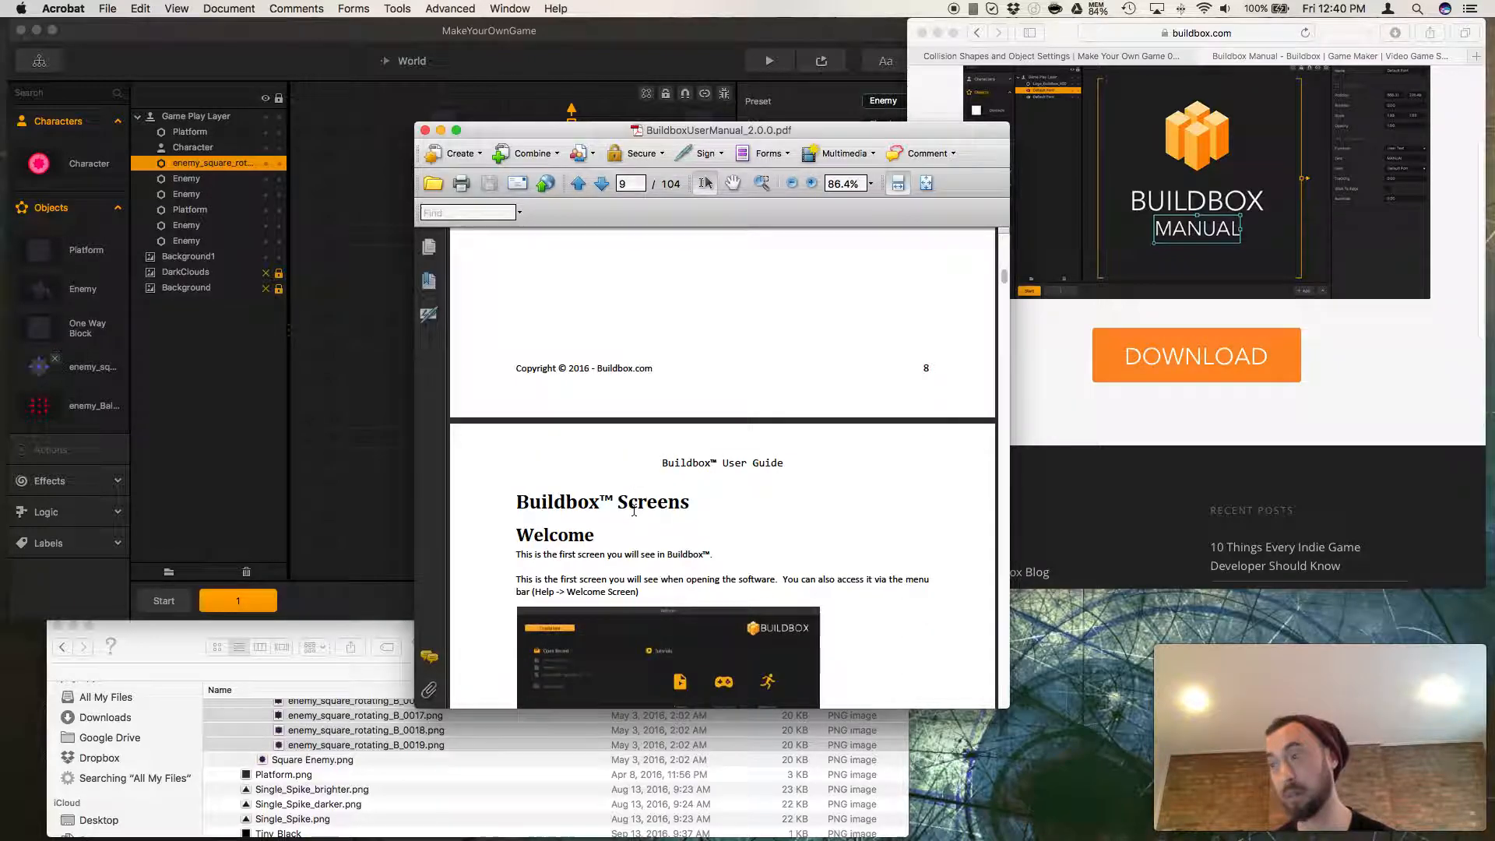
pyautogui.scroll(-15, 633, 510)
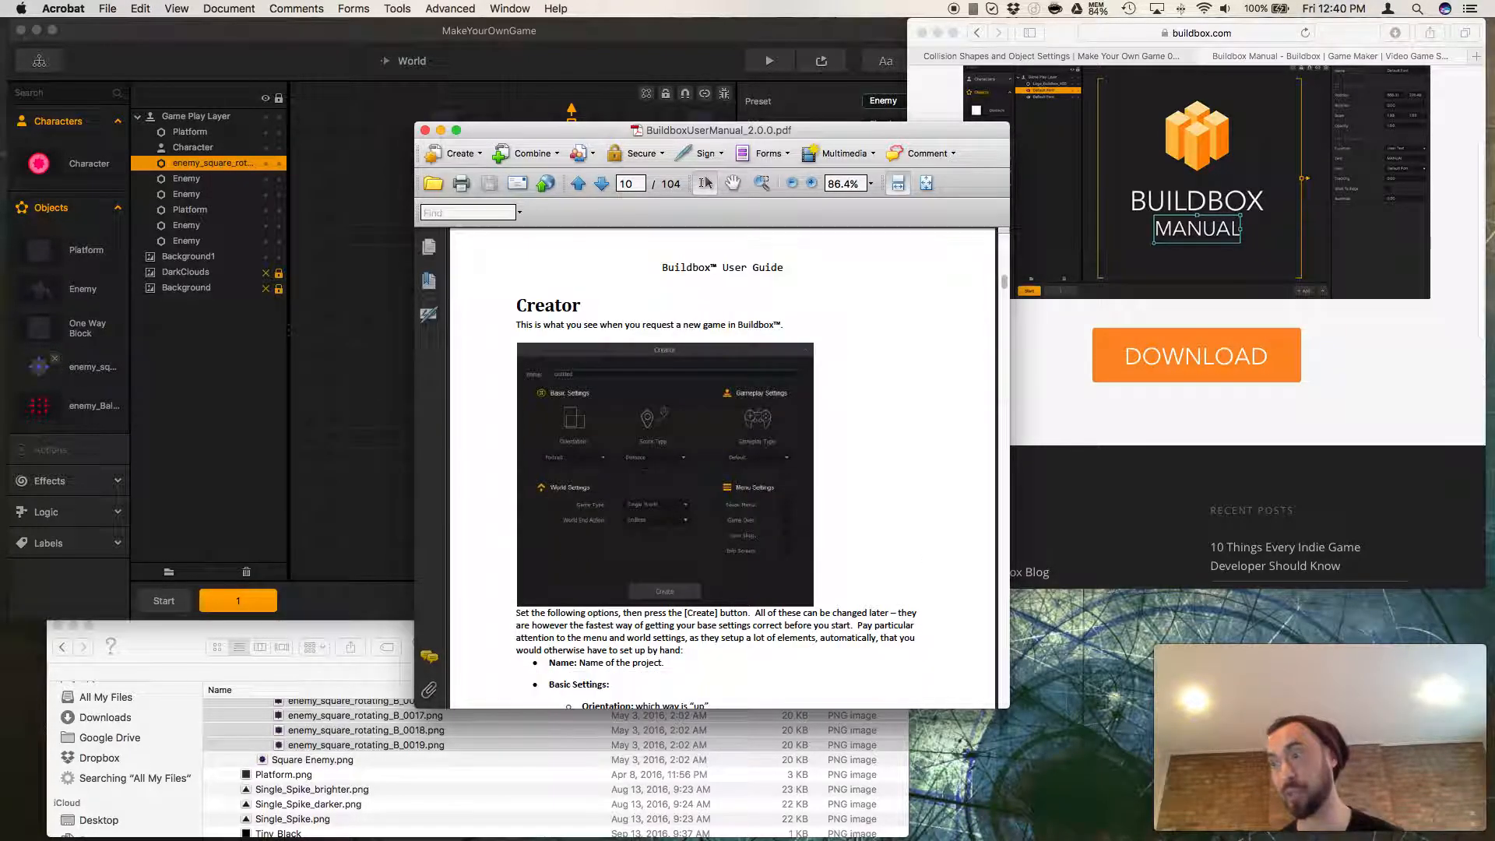
pyautogui.scroll(-15, 642, 495)
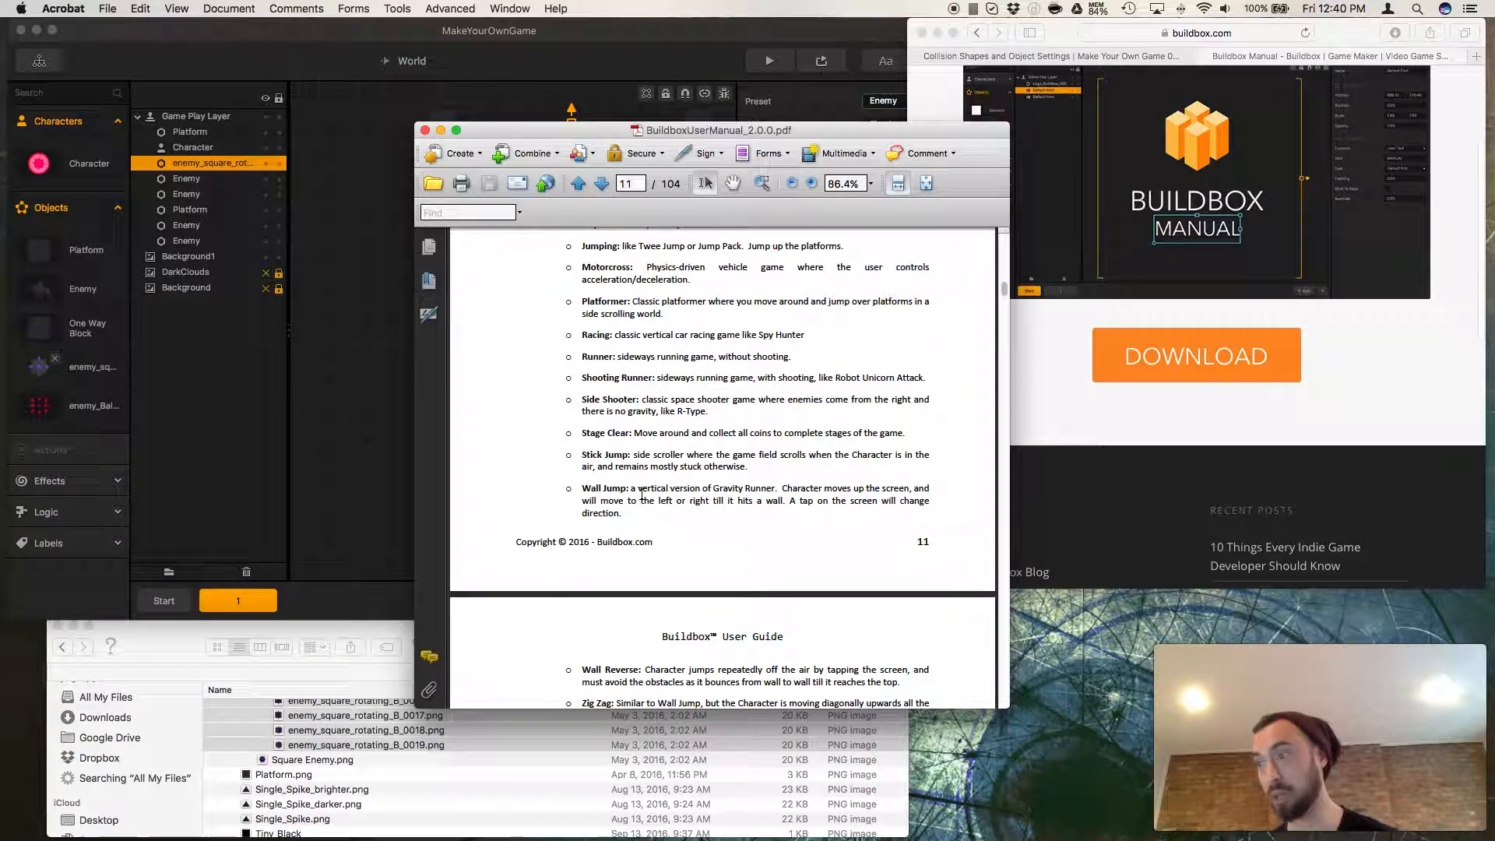
pyautogui.scroll(-5, 641, 494)
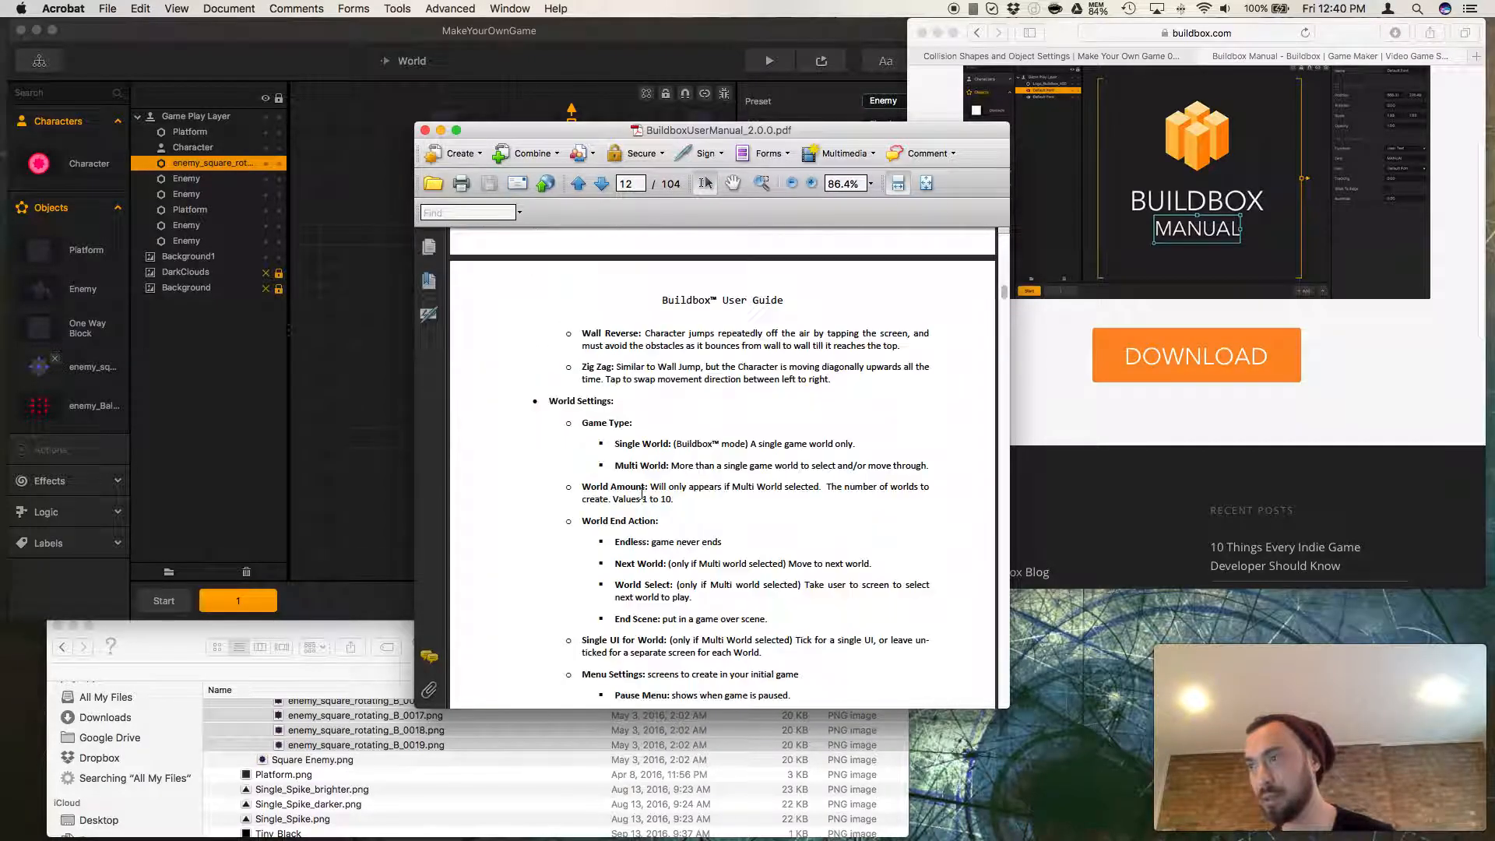
pyautogui.scroll(-10, 641, 493)
pyautogui.scroll(15, 642, 493)
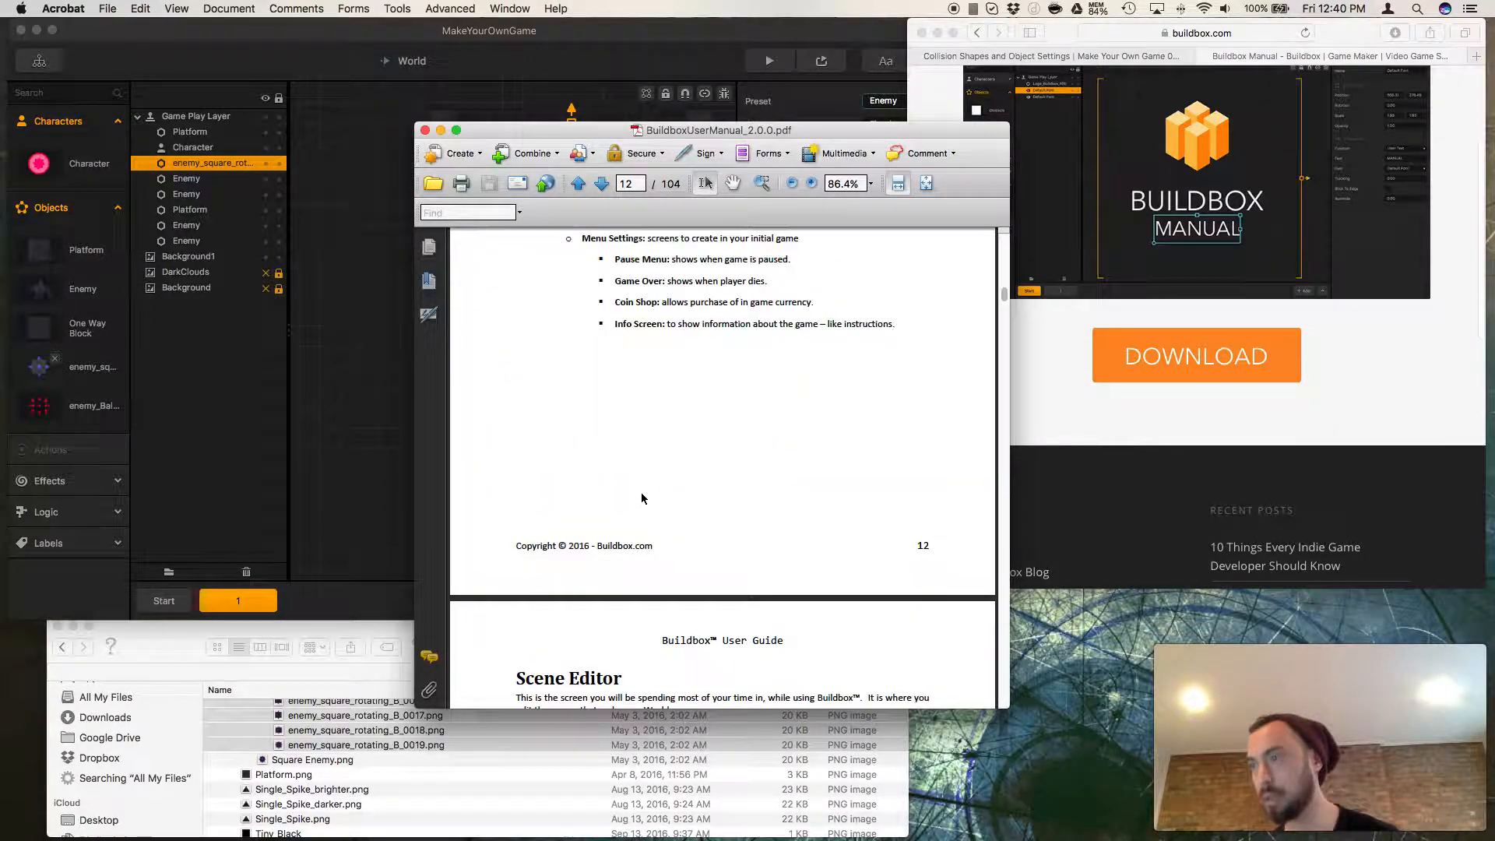
pyautogui.scroll(6, 641, 493)
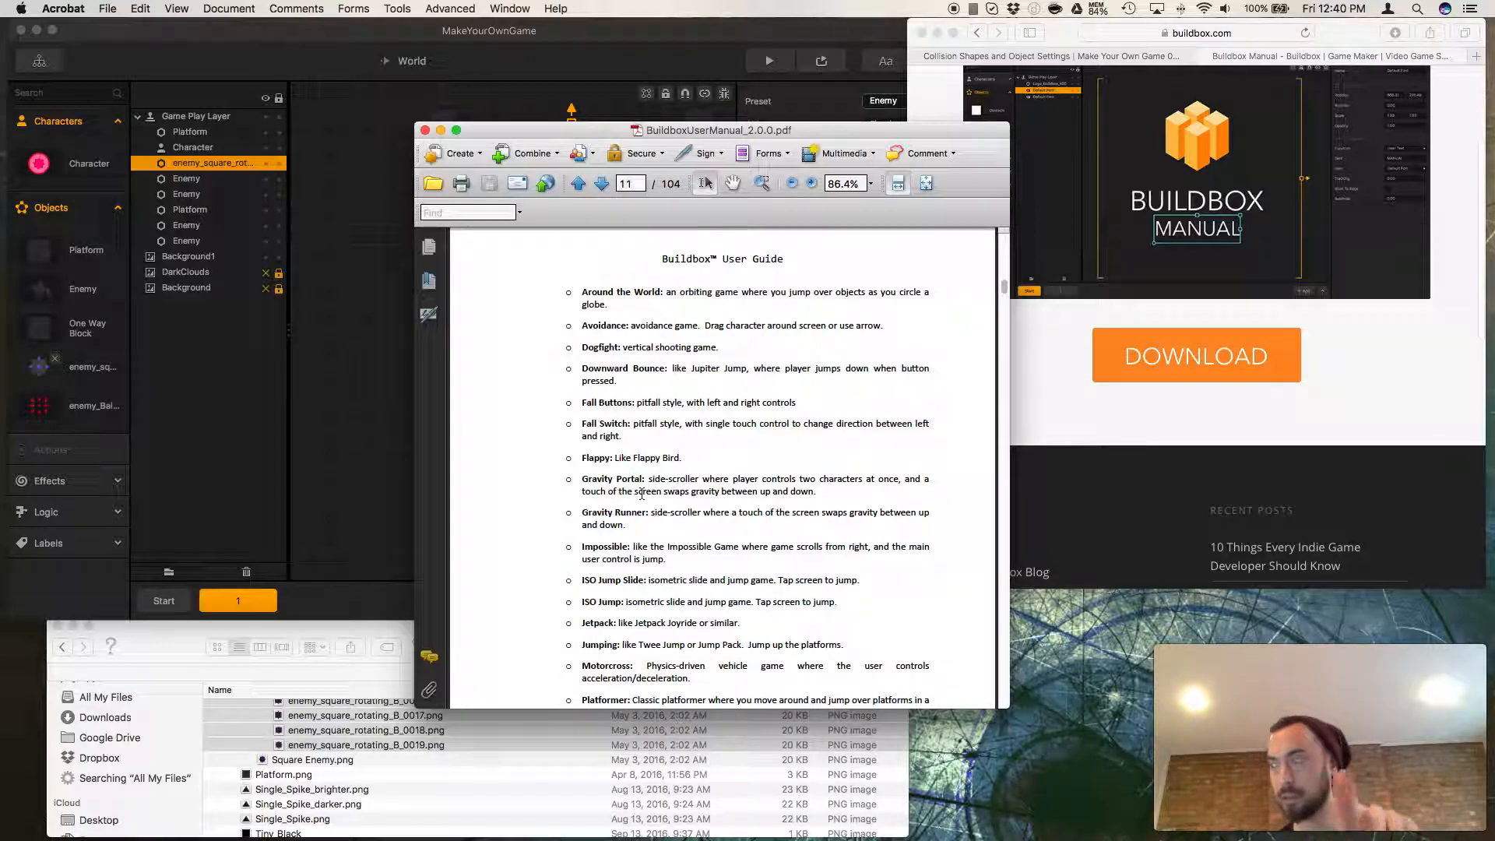
pyautogui.scroll(-12, 642, 493)
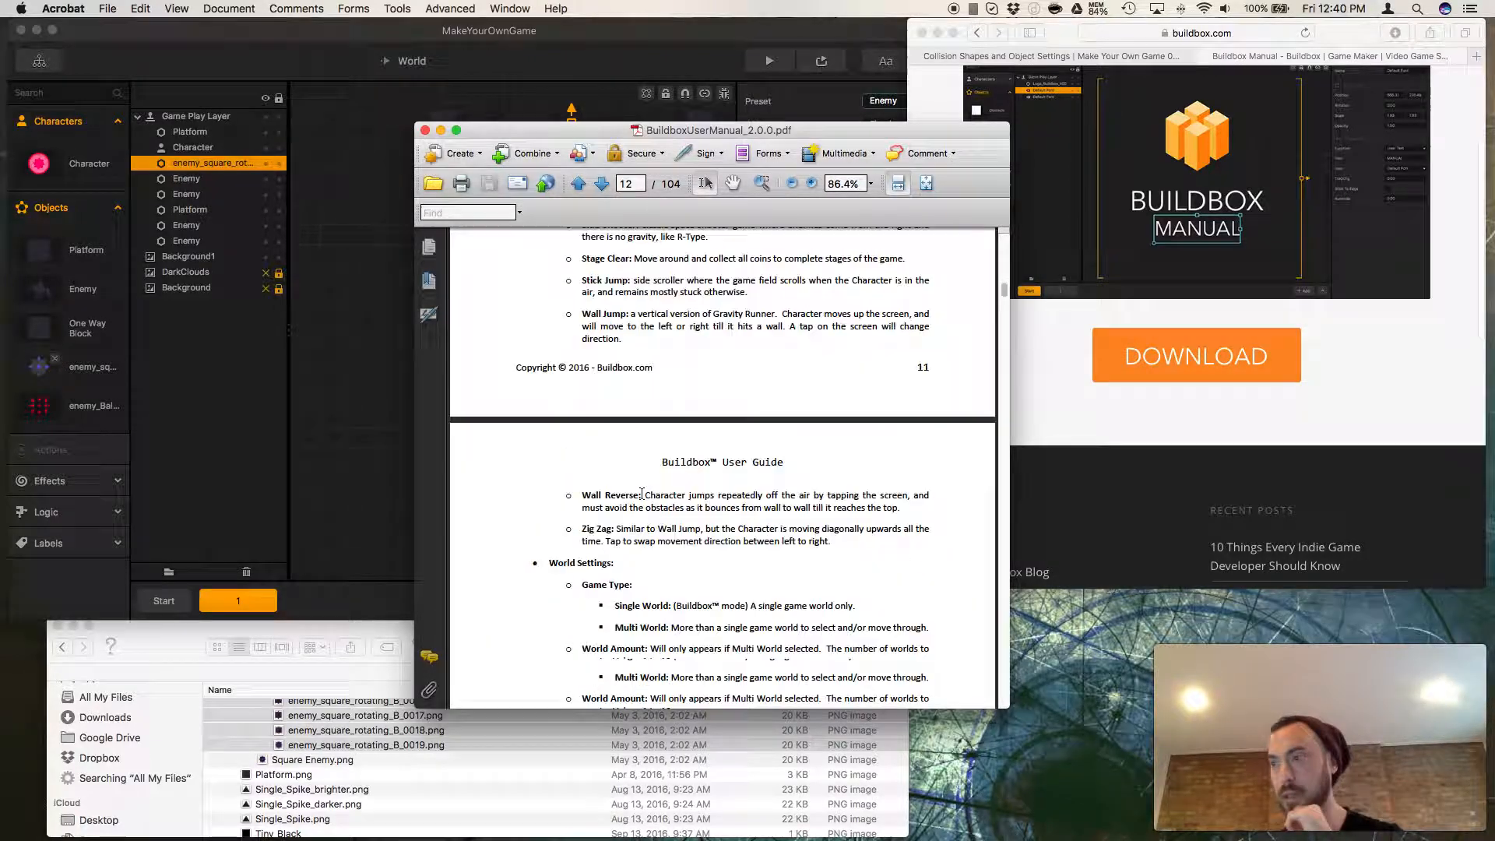
pyautogui.scroll(-5, 642, 498)
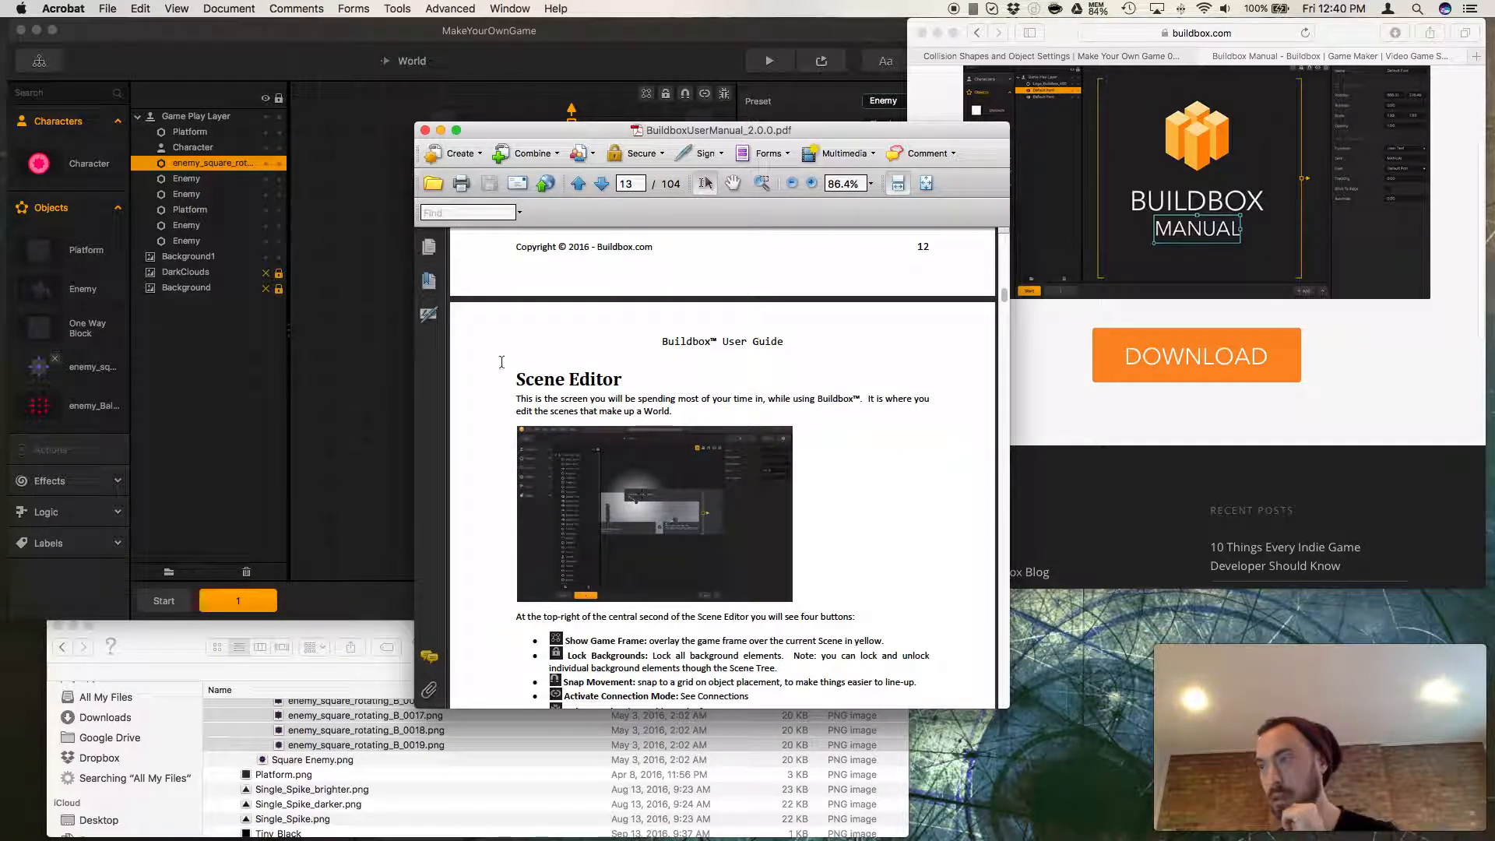
pyautogui.scroll(-3, 547, 420)
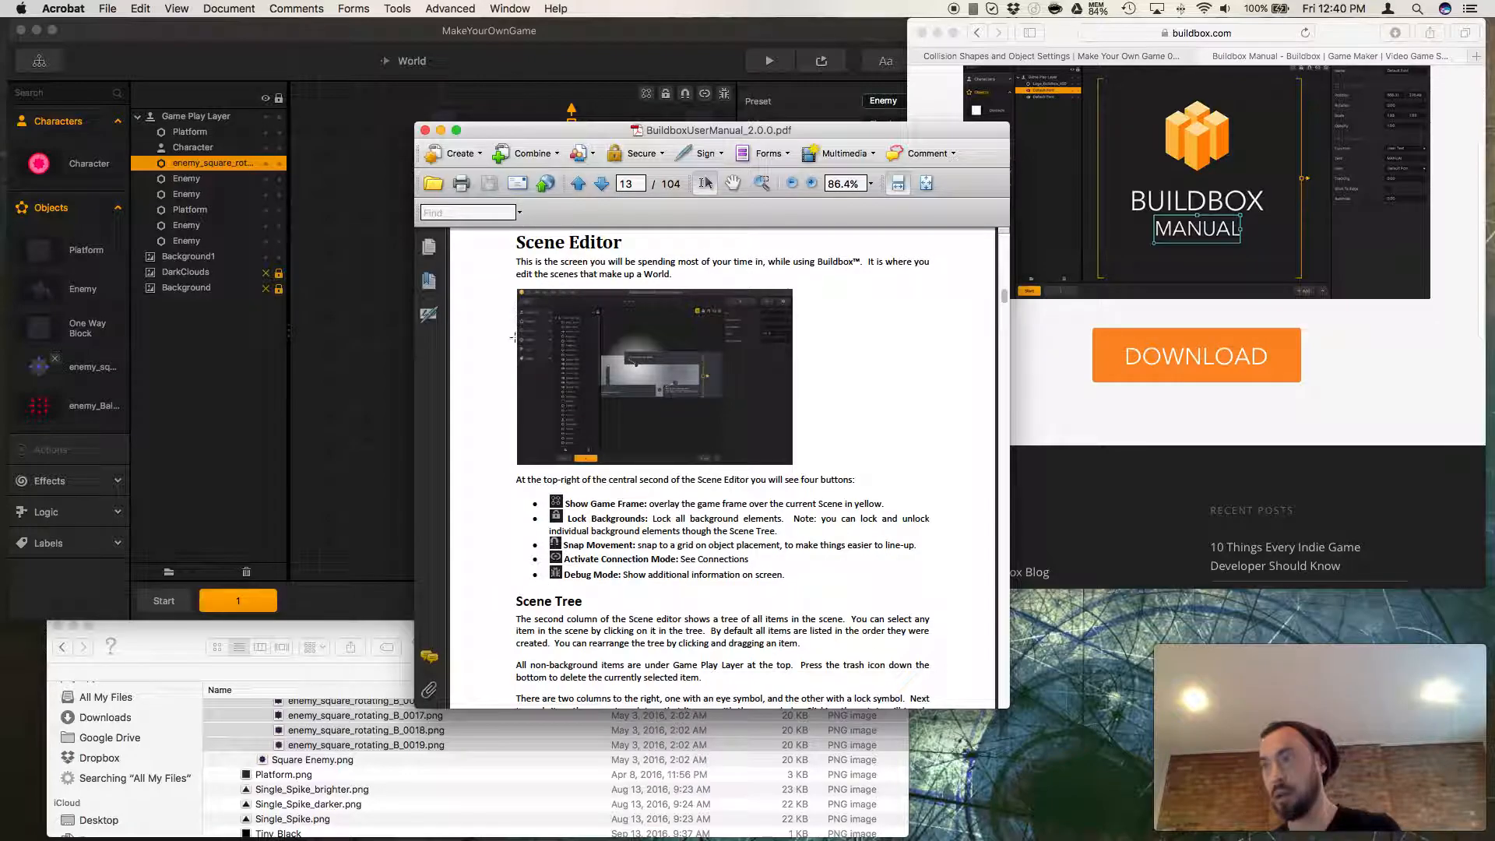
# Close the manual and return to the "Collision Shapes and Object Settings" tutorial video in the browser.
pyautogui.click(424, 130)
pyautogui.click(934, 341)
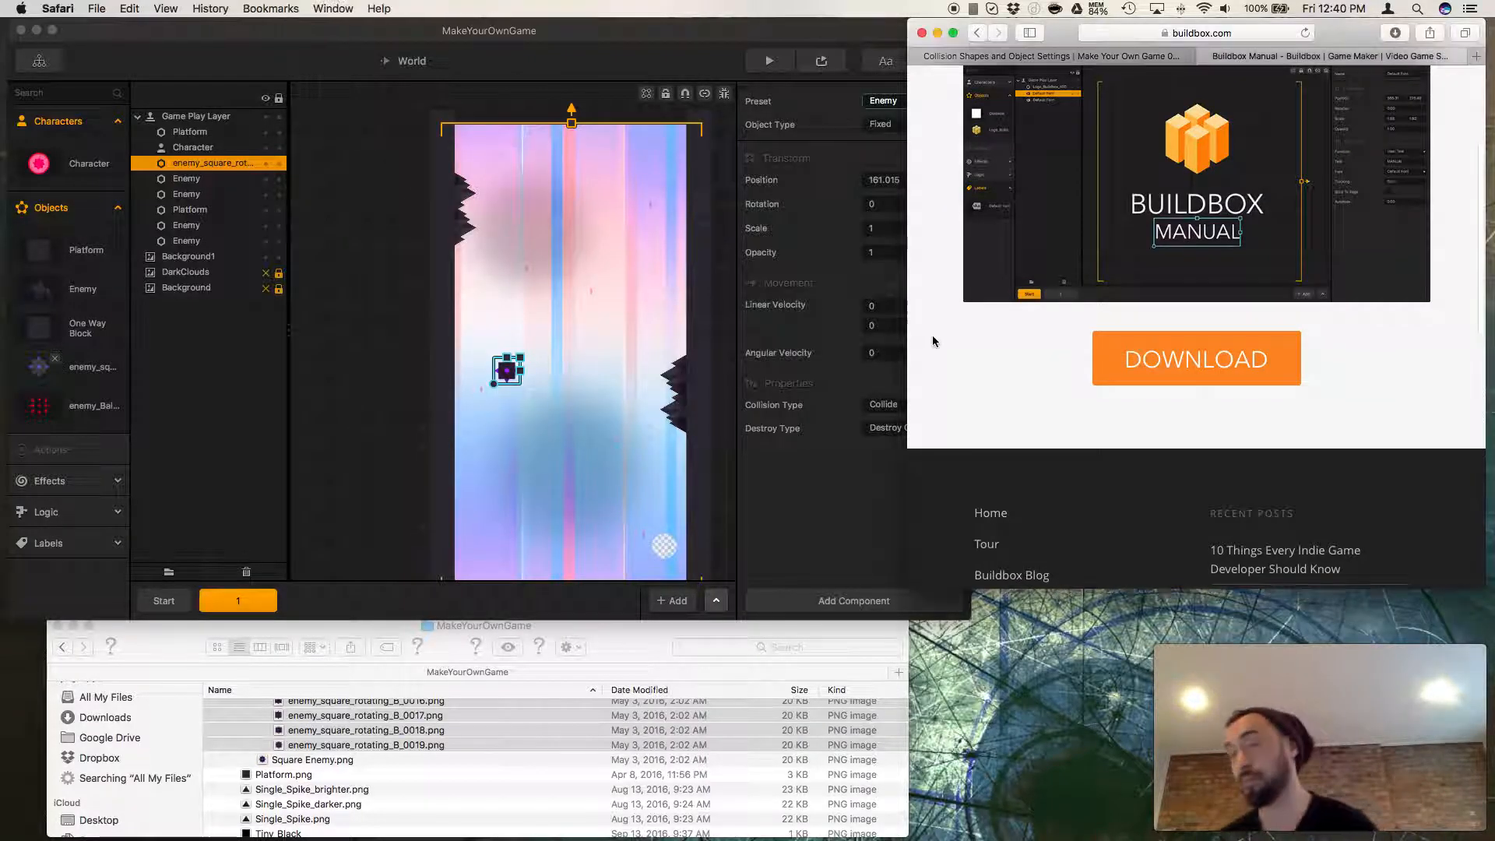
pyautogui.click(1114, 56)
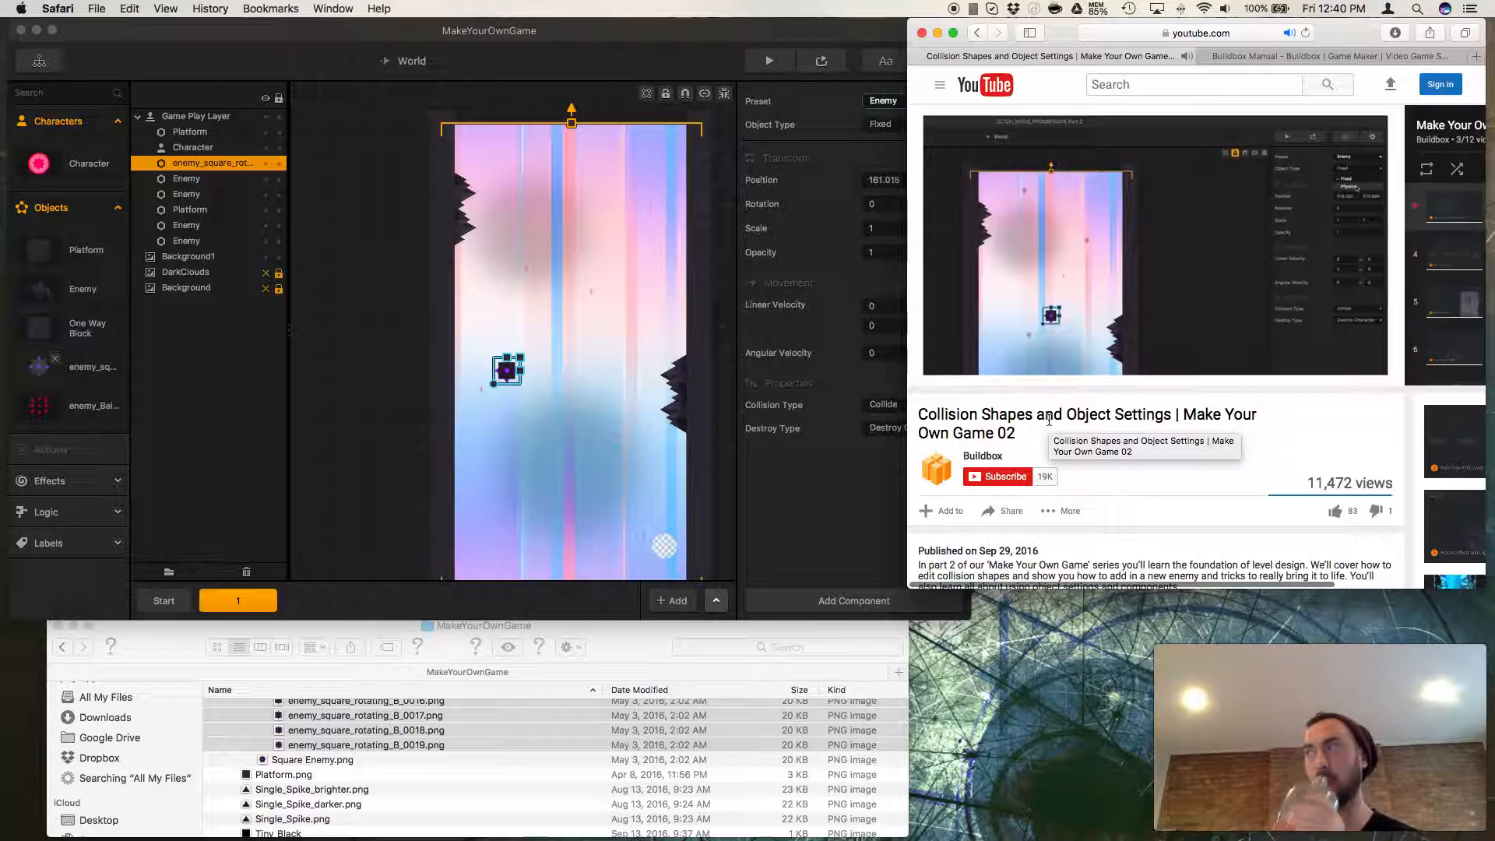
# Switch to Buildbox and choose Fixed as the Object Type of the rotating square enemy.
pyautogui.click(884, 126)
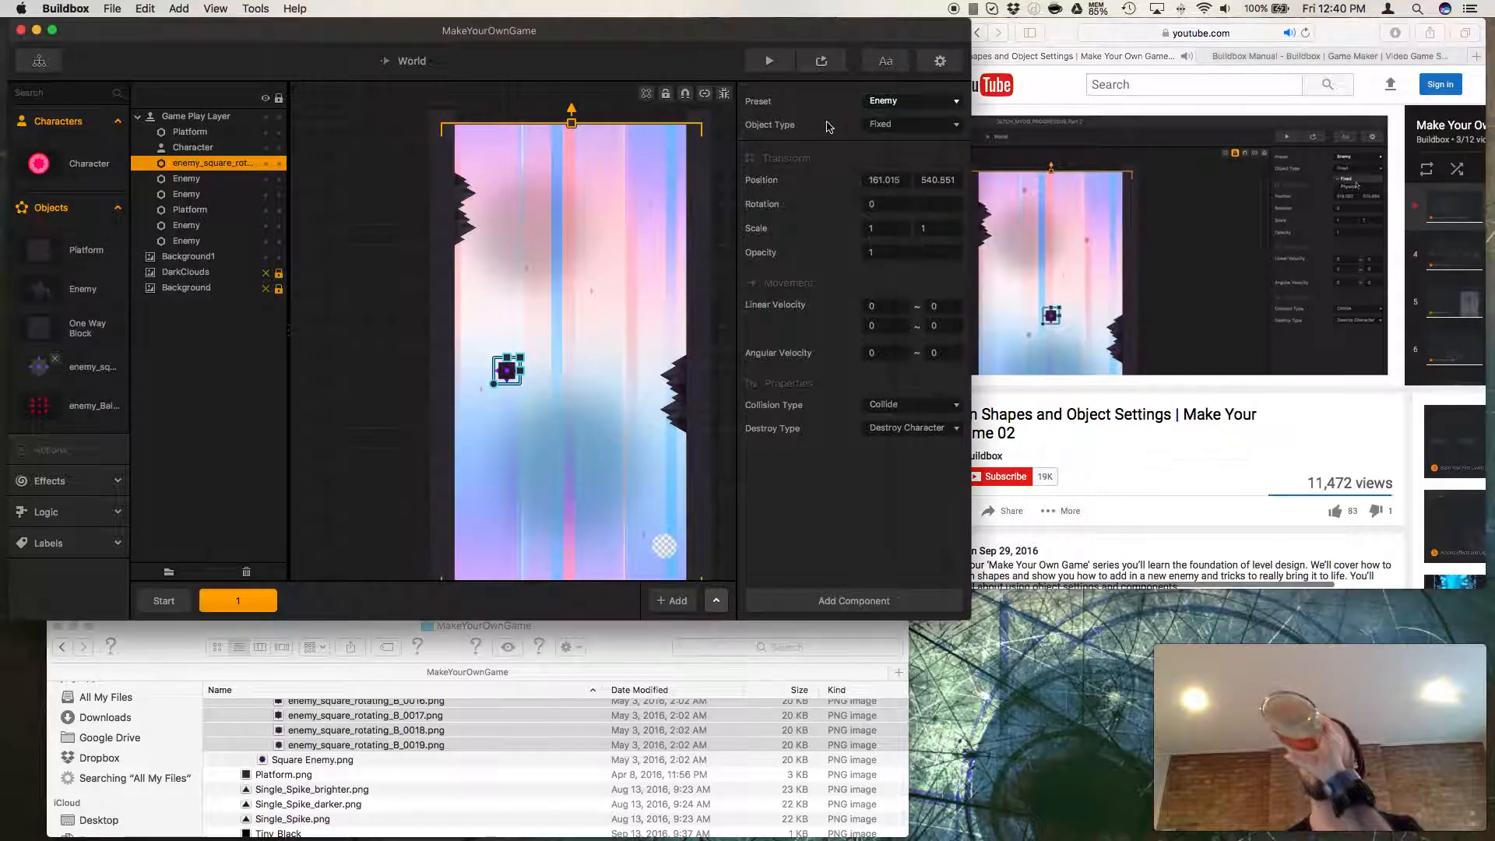
pyautogui.click(890, 125)
pyautogui.click(885, 145)
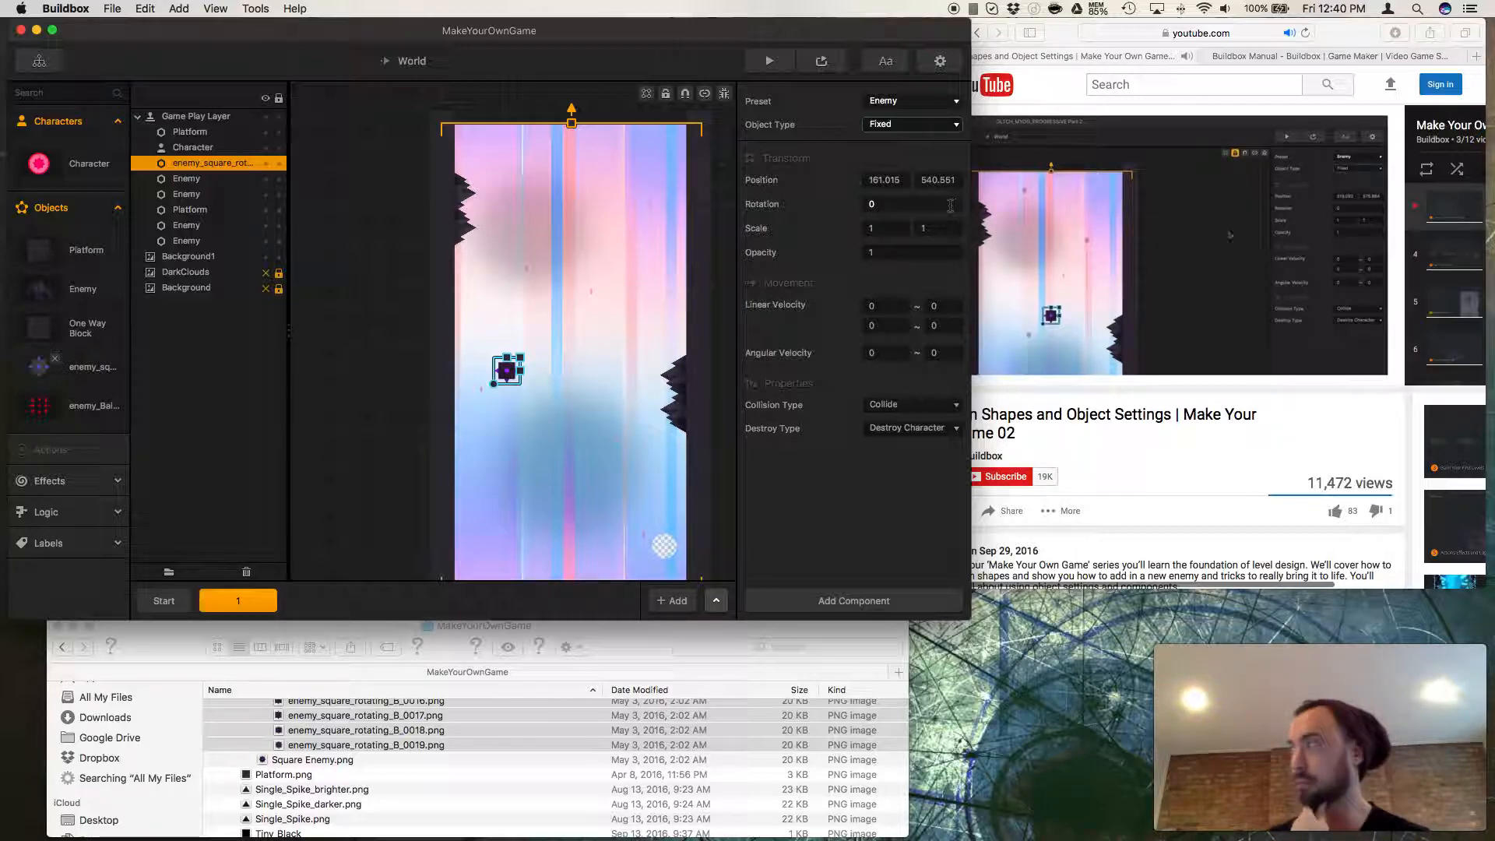
# Move the rotating square enemy to about 402.5, 818.5 in the scene and set both of its scale values to 1.
pyautogui.moveTo(510, 384); pyautogui.dragTo(620, 297)
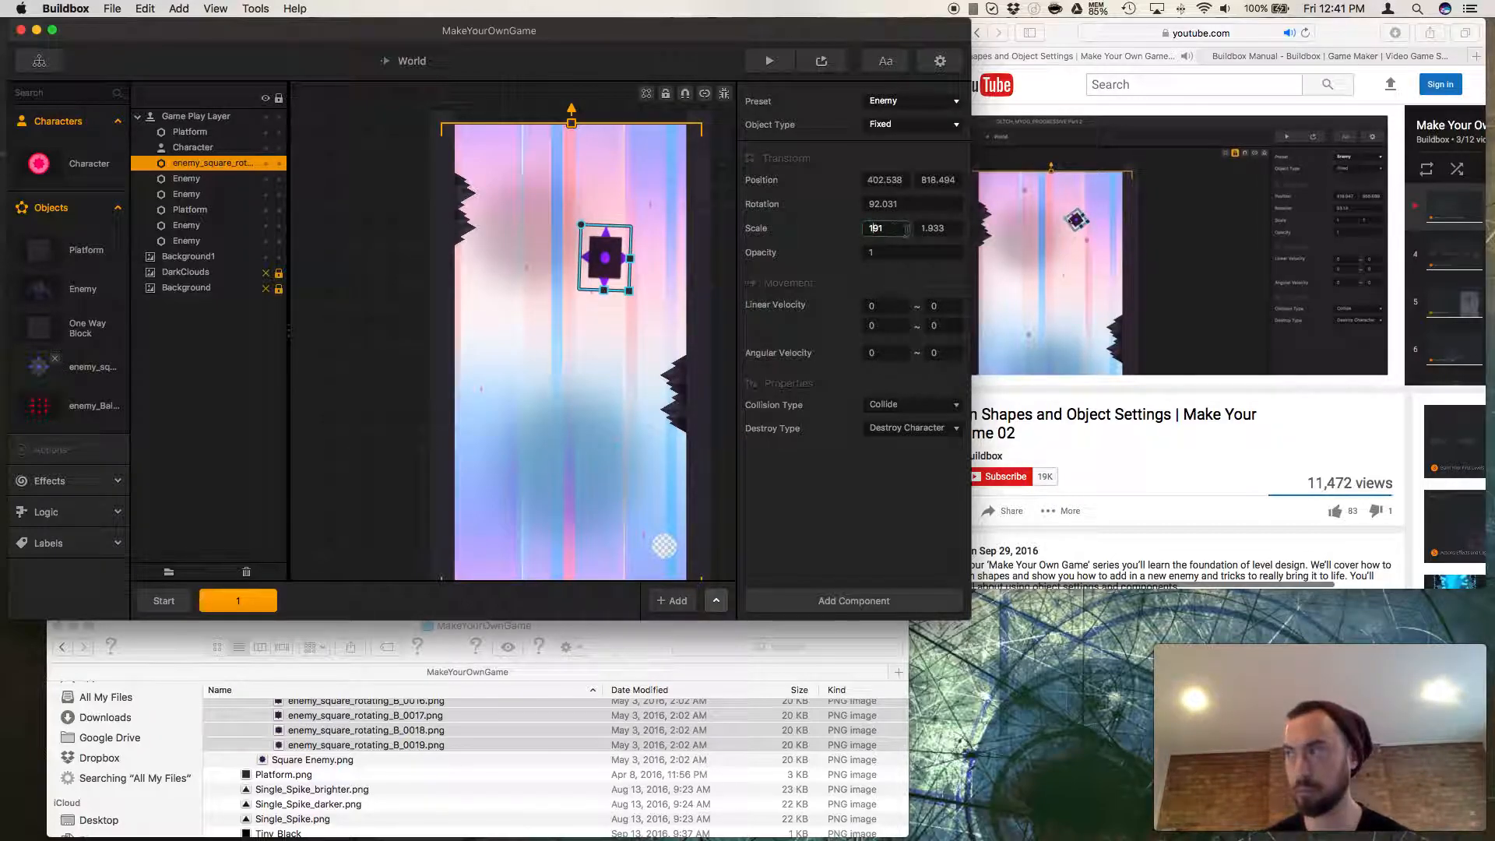
pyautogui.press('super+z')
pyautogui.write('1')
pyautogui.press('Tab')
pyautogui.write('1')
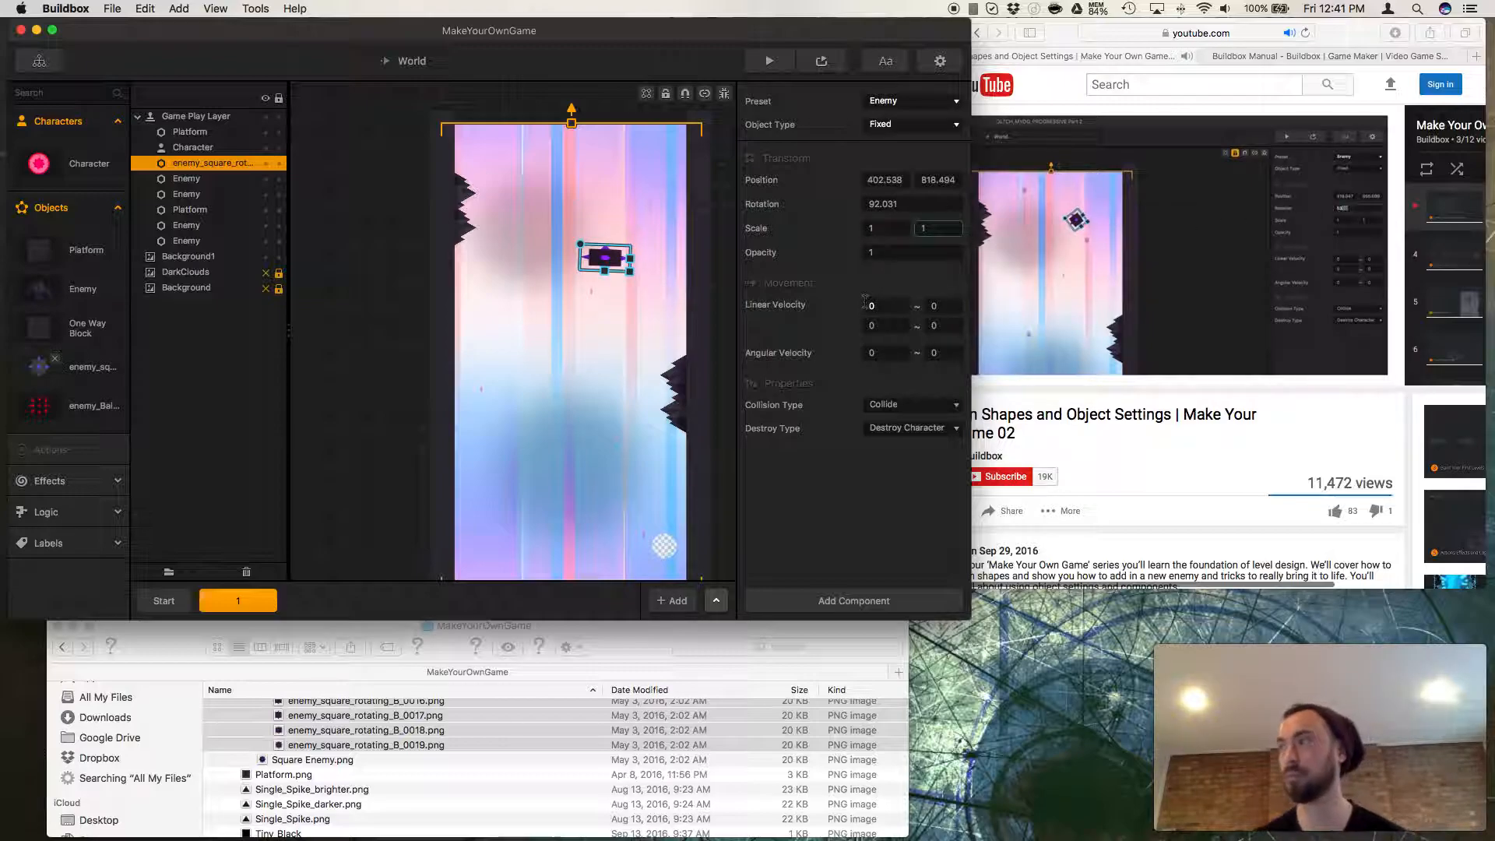
pyautogui.press('Return')
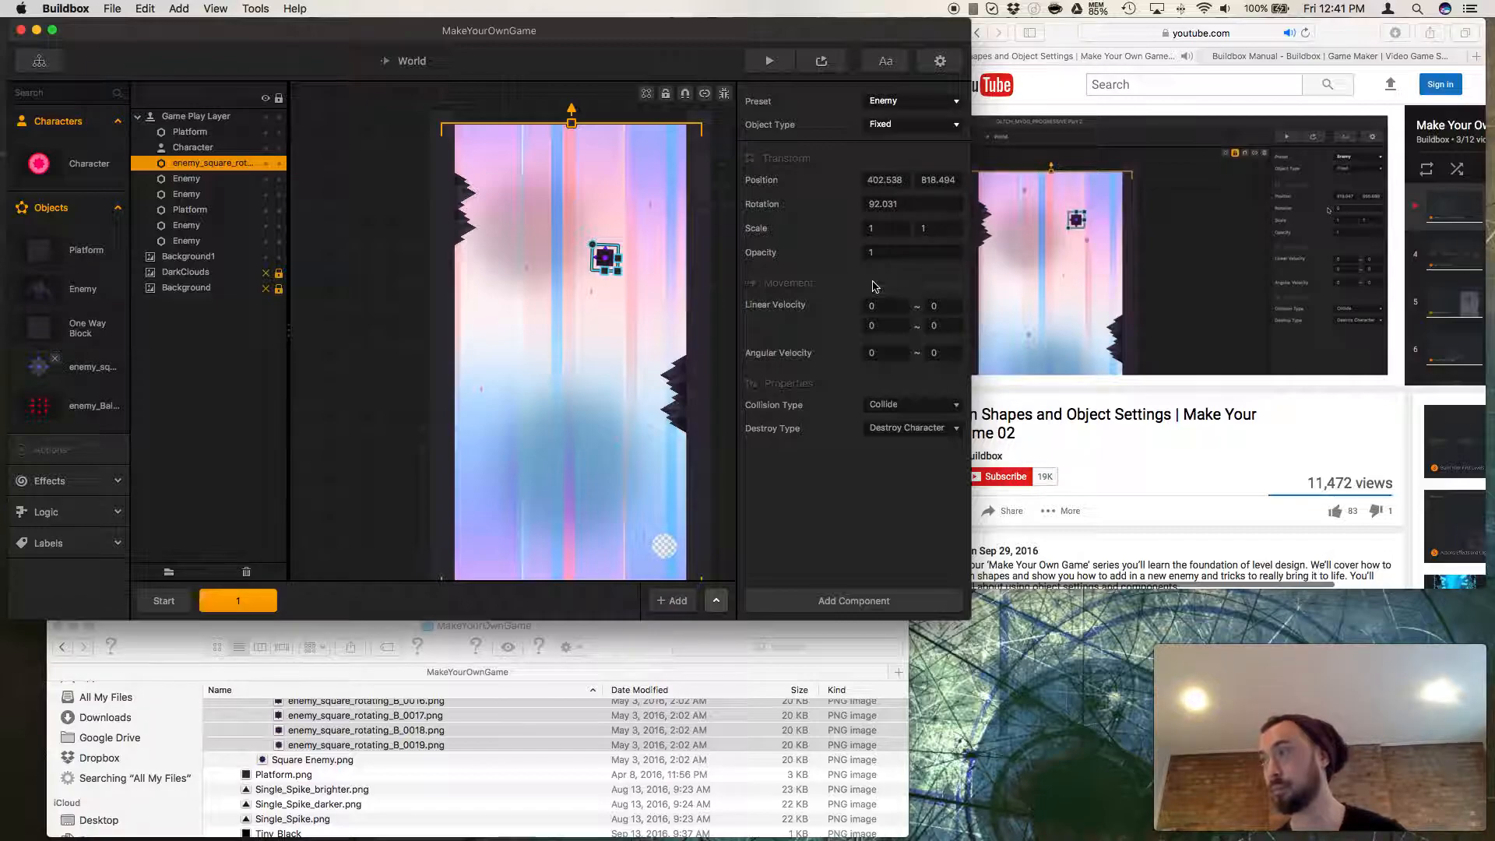
# Set the rotating square enemy's rotation to 30.
pyautogui.doubleClick(884, 204)
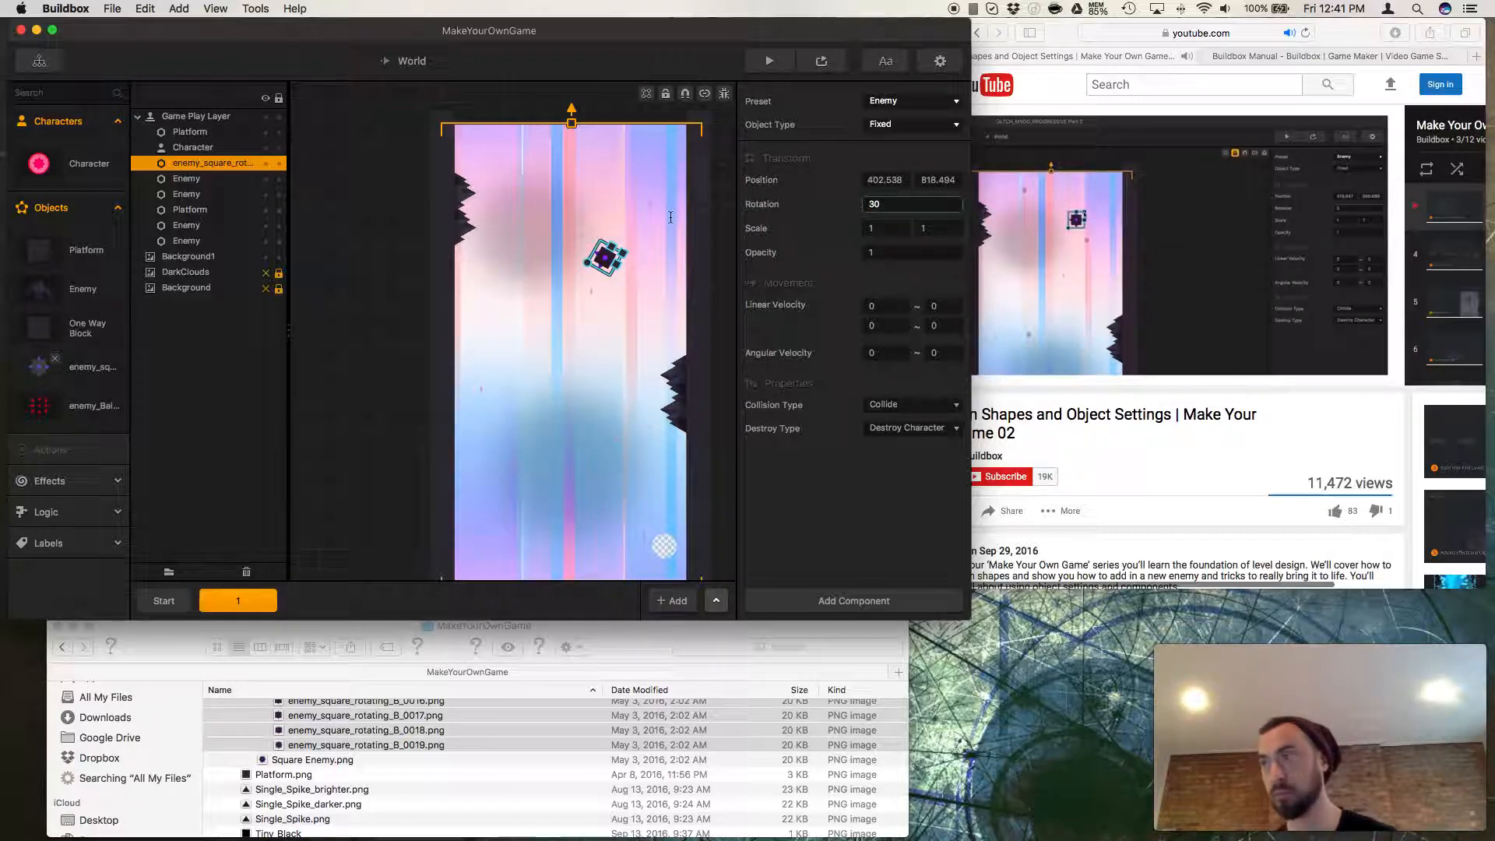
pyautogui.click(710, 271)
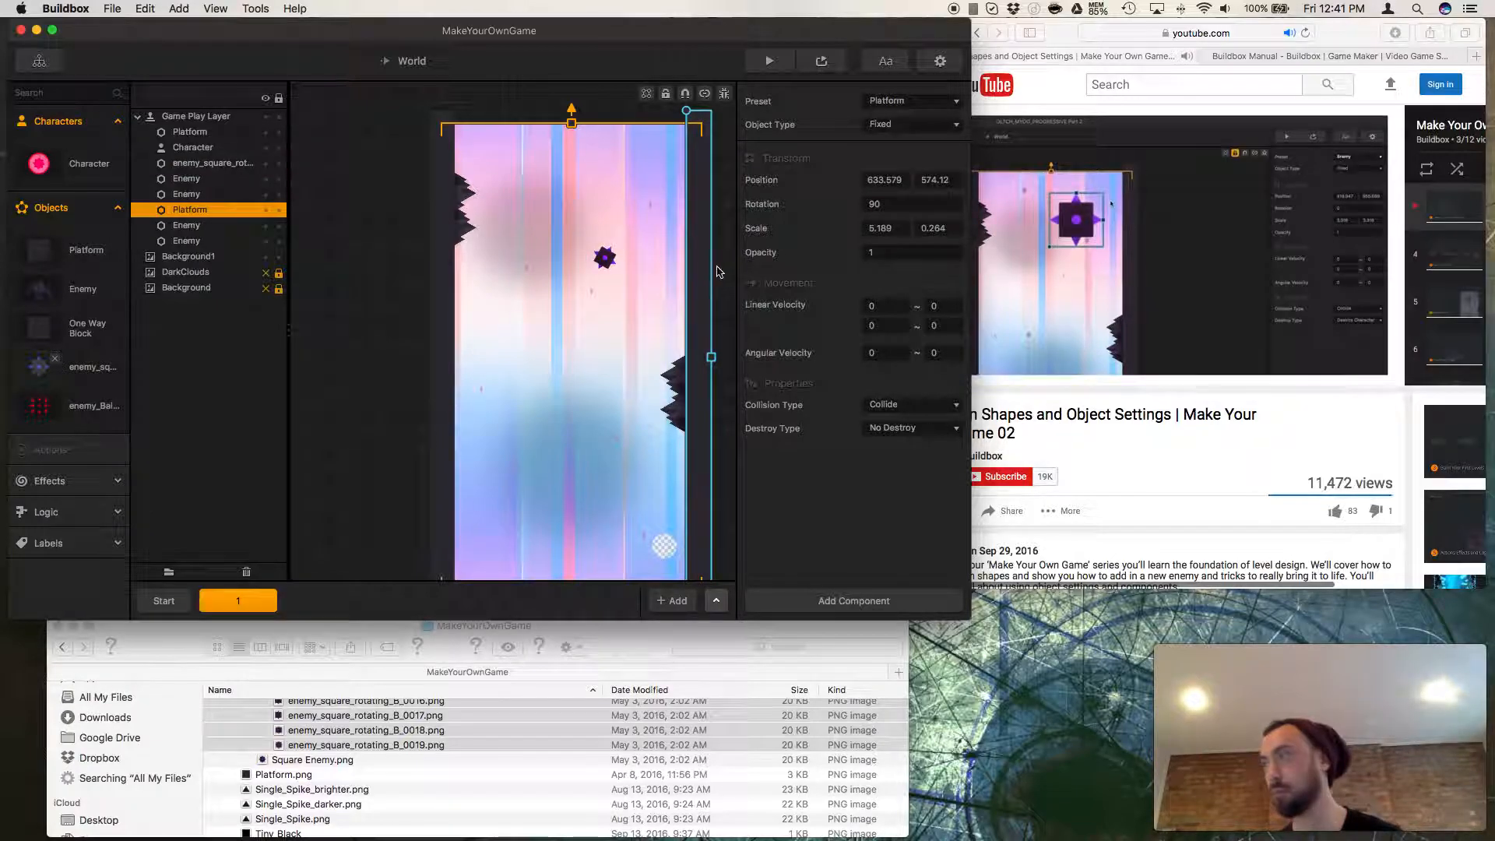
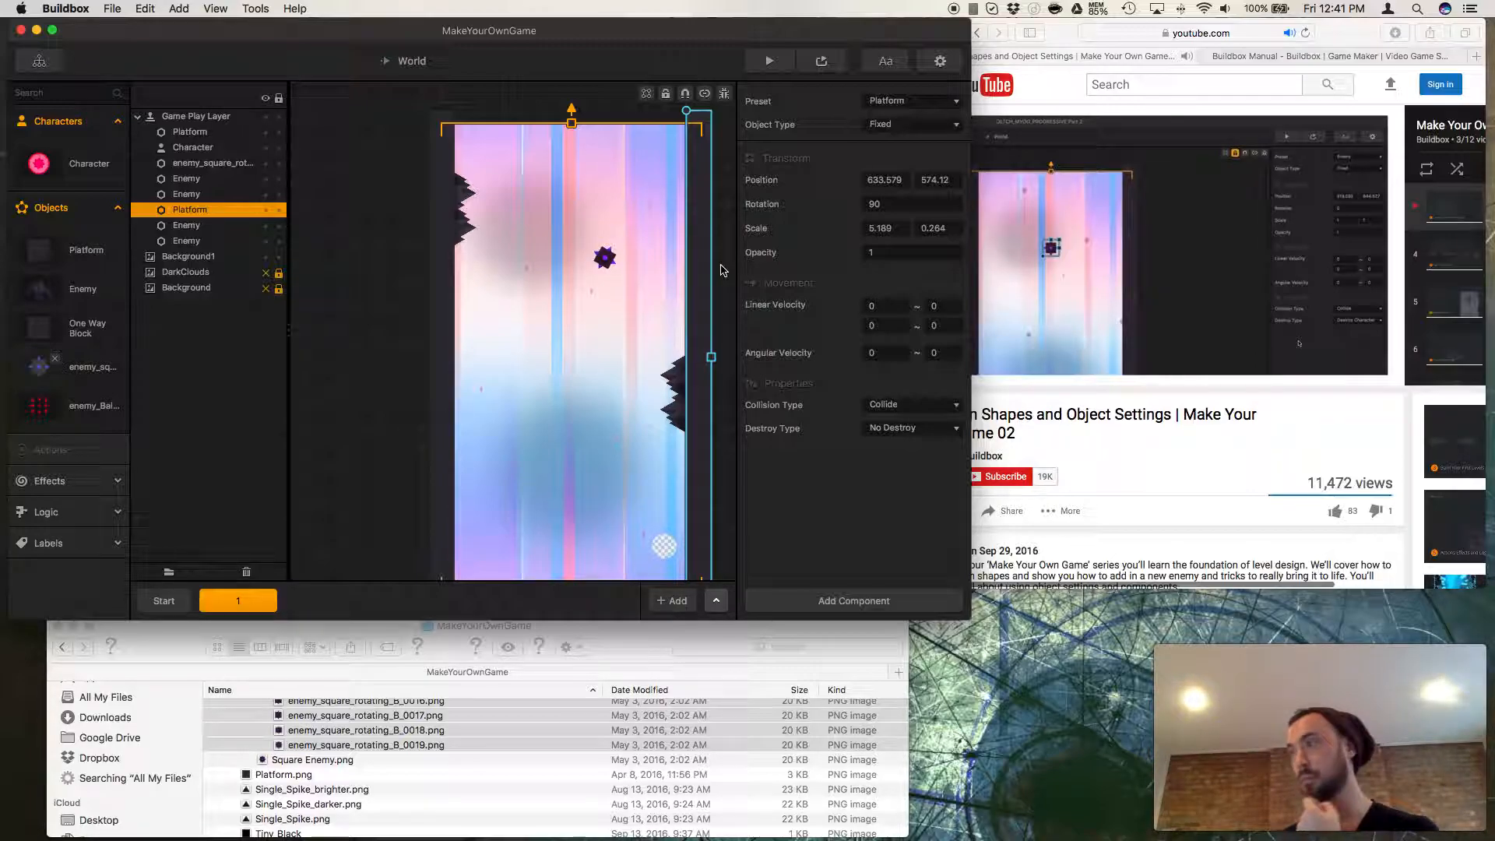
# Narrow the browser so the object settings are uncovered, and set the right-edge platform's first horizontal Linear Velocity value to -3.
pyautogui.click(866, 305)
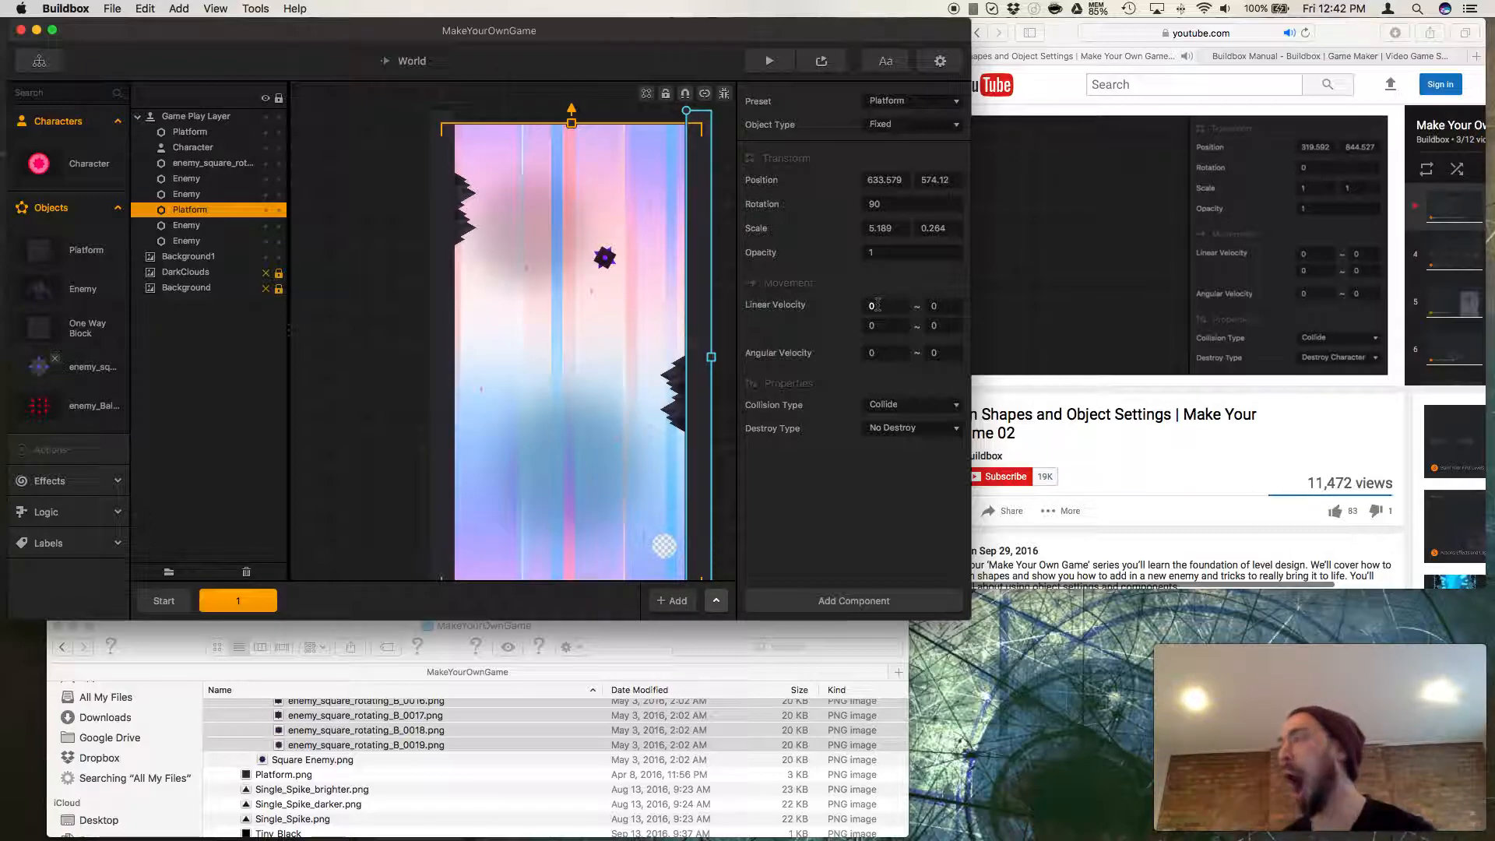
pyautogui.click(1239, 454)
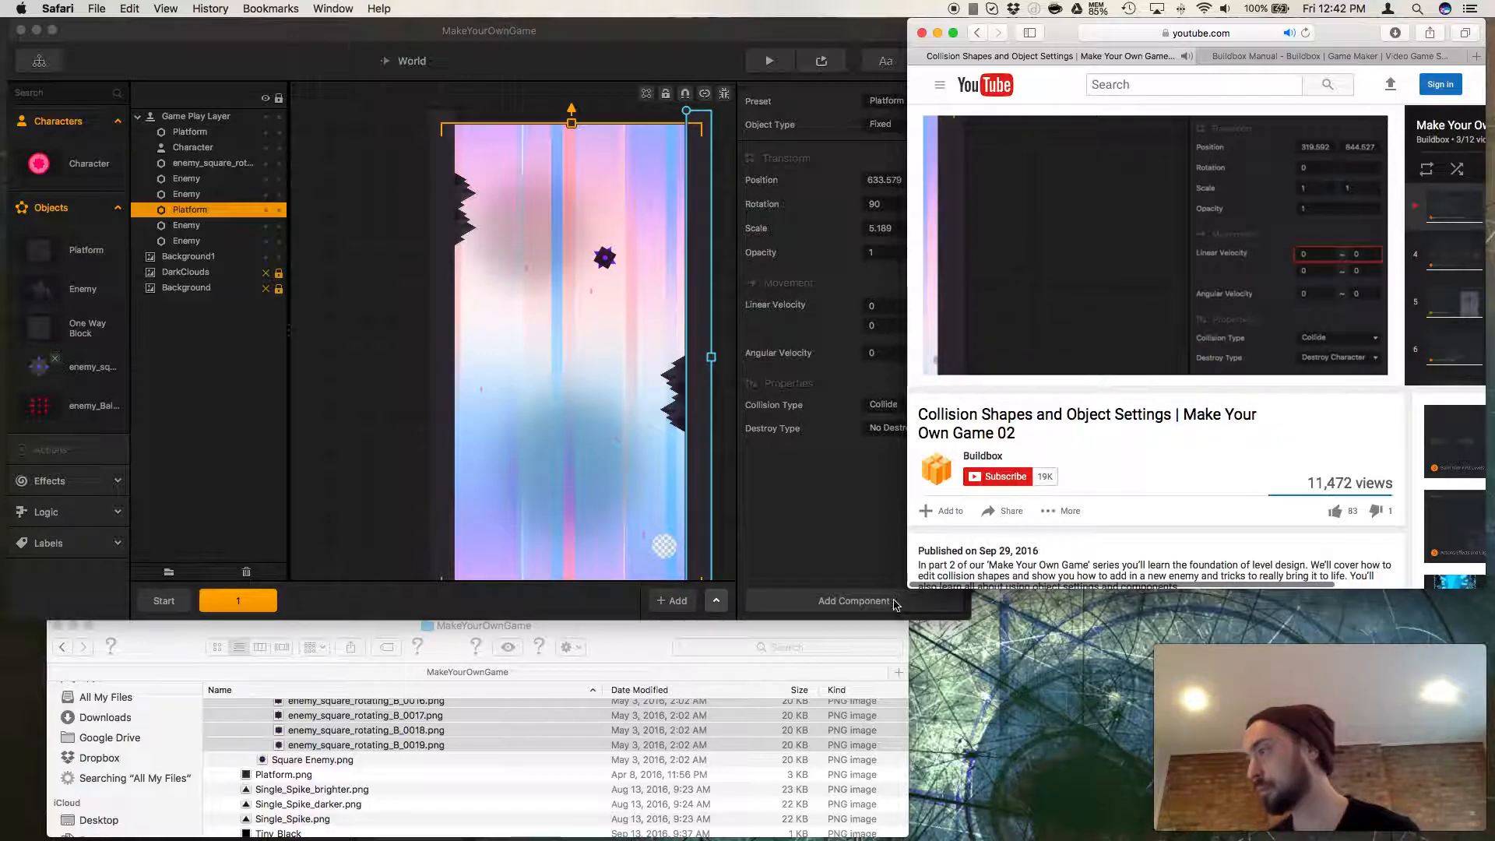
pyautogui.moveTo(907, 586); pyautogui.dragTo(968, 604)
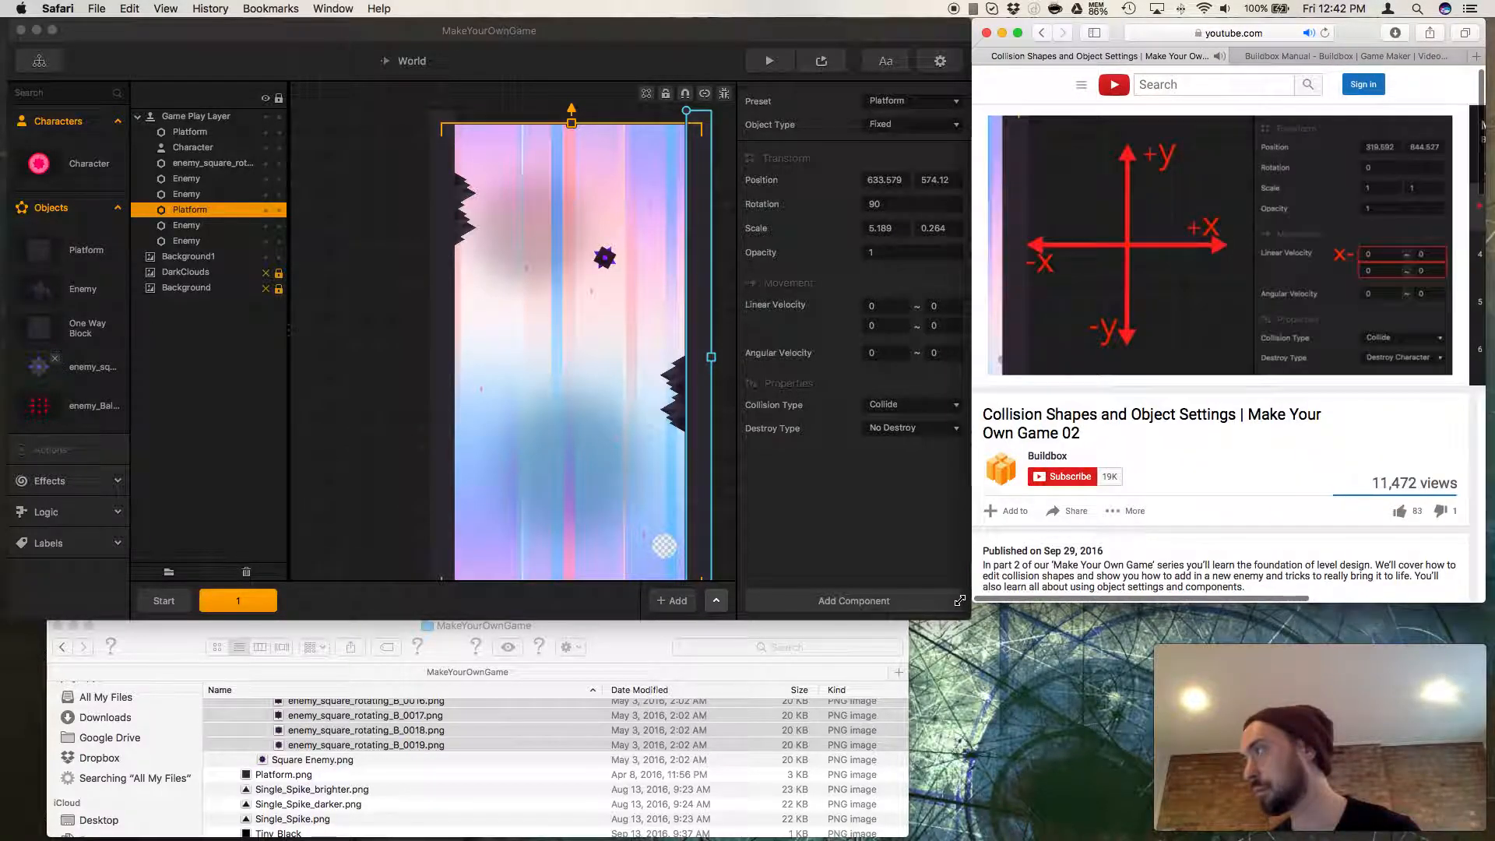
pyautogui.click(917, 576)
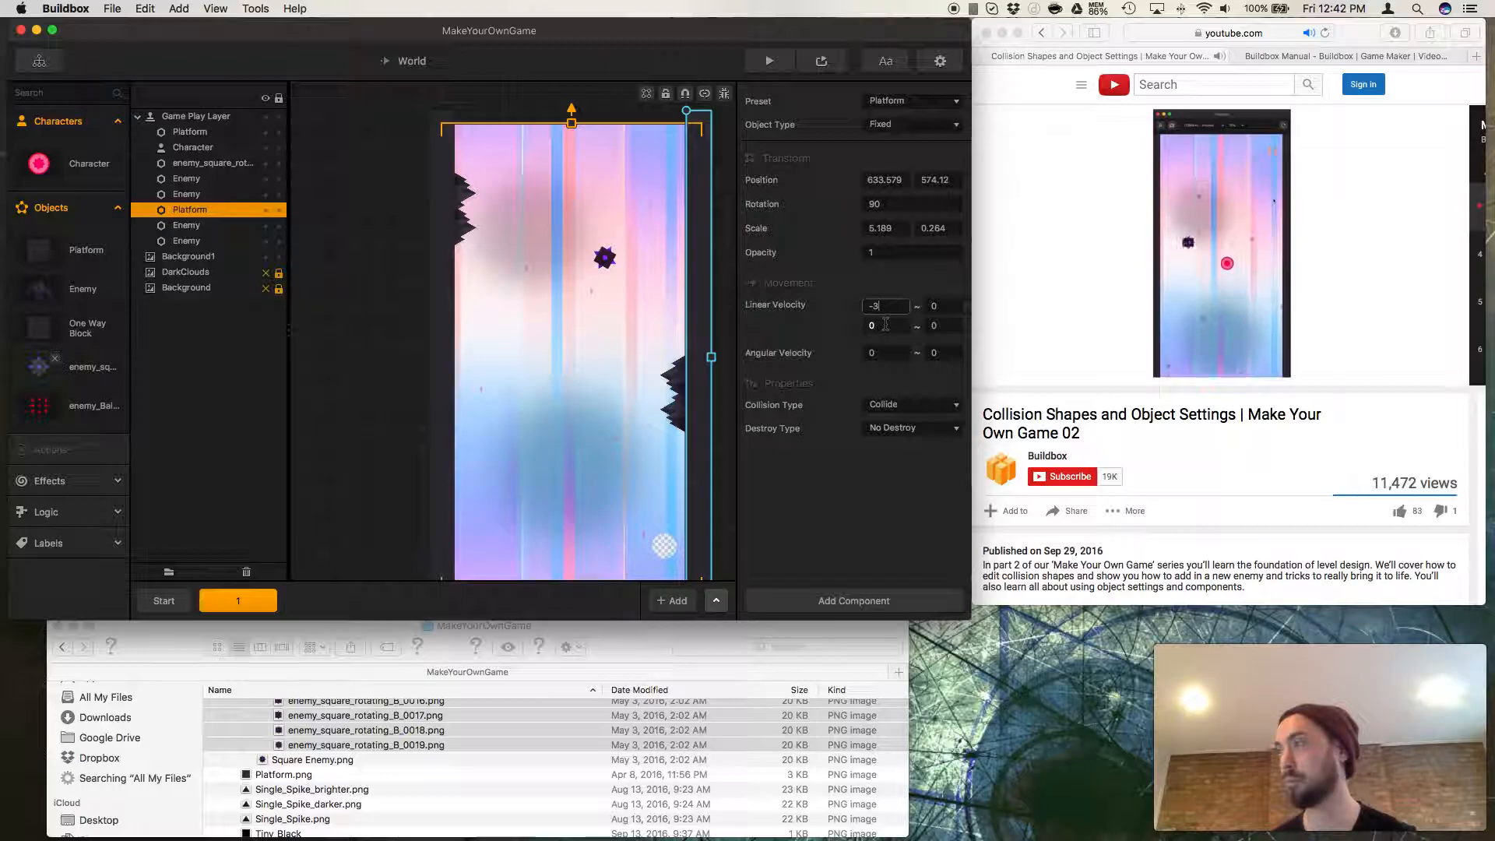
pyautogui.click(885, 324)
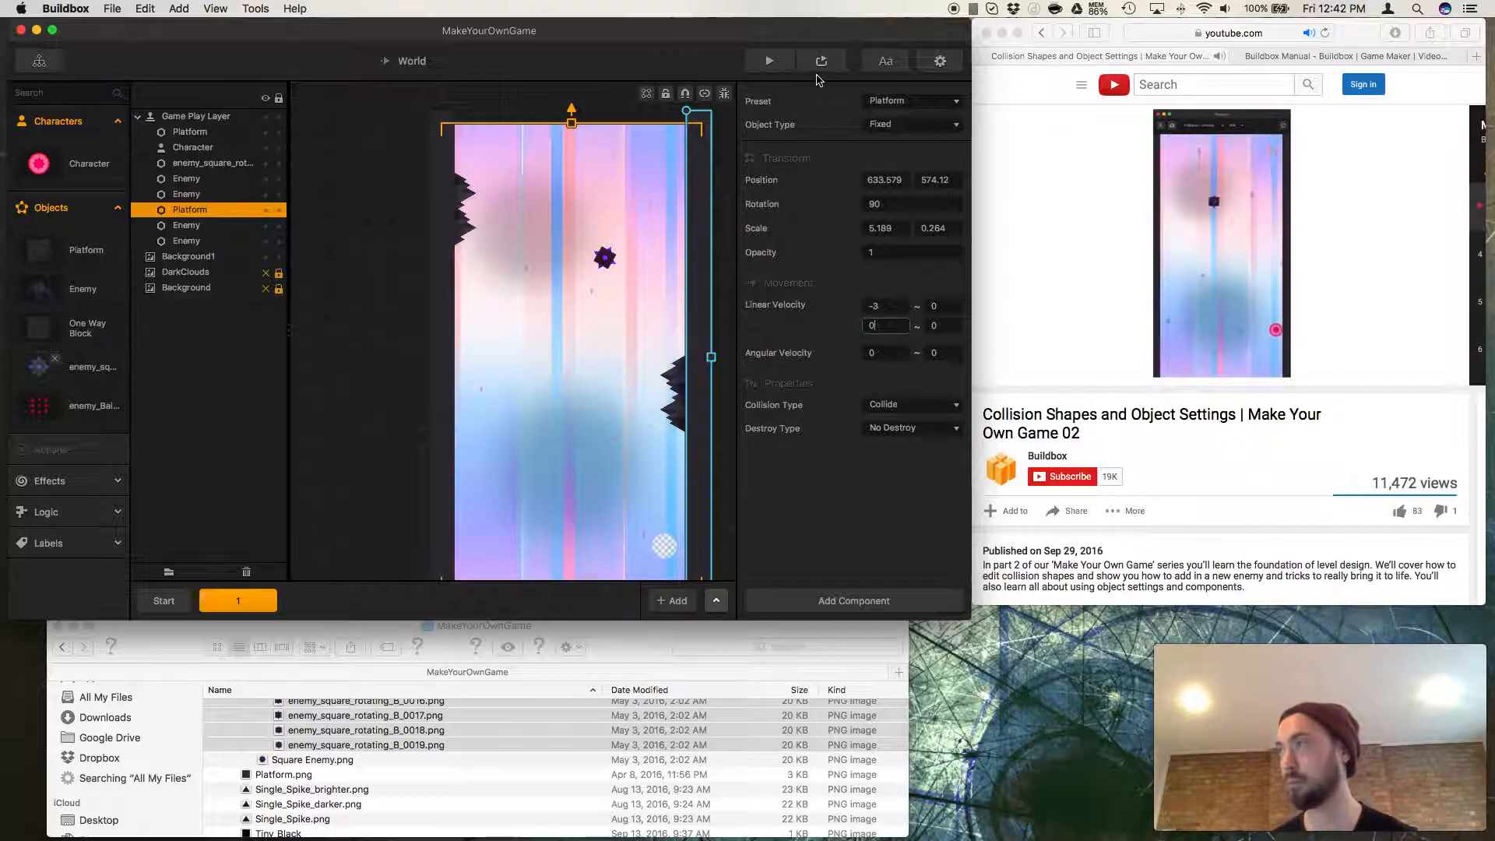
# Preview the game, retry from the Game Over screen, and play the level by repeatedly moving the character.
pyautogui.click(821, 63)
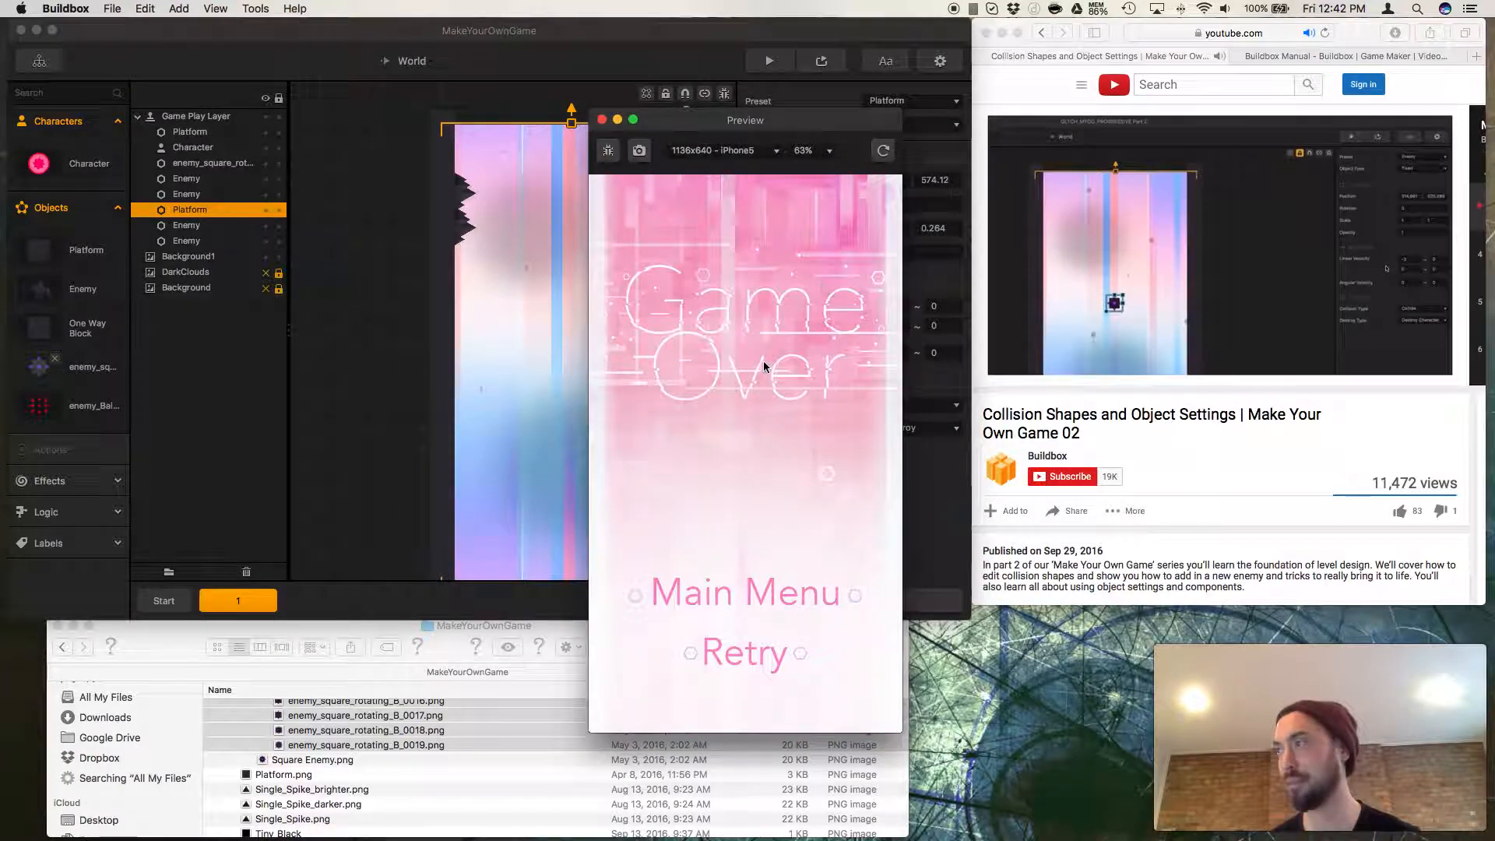
pyautogui.click(755, 657)
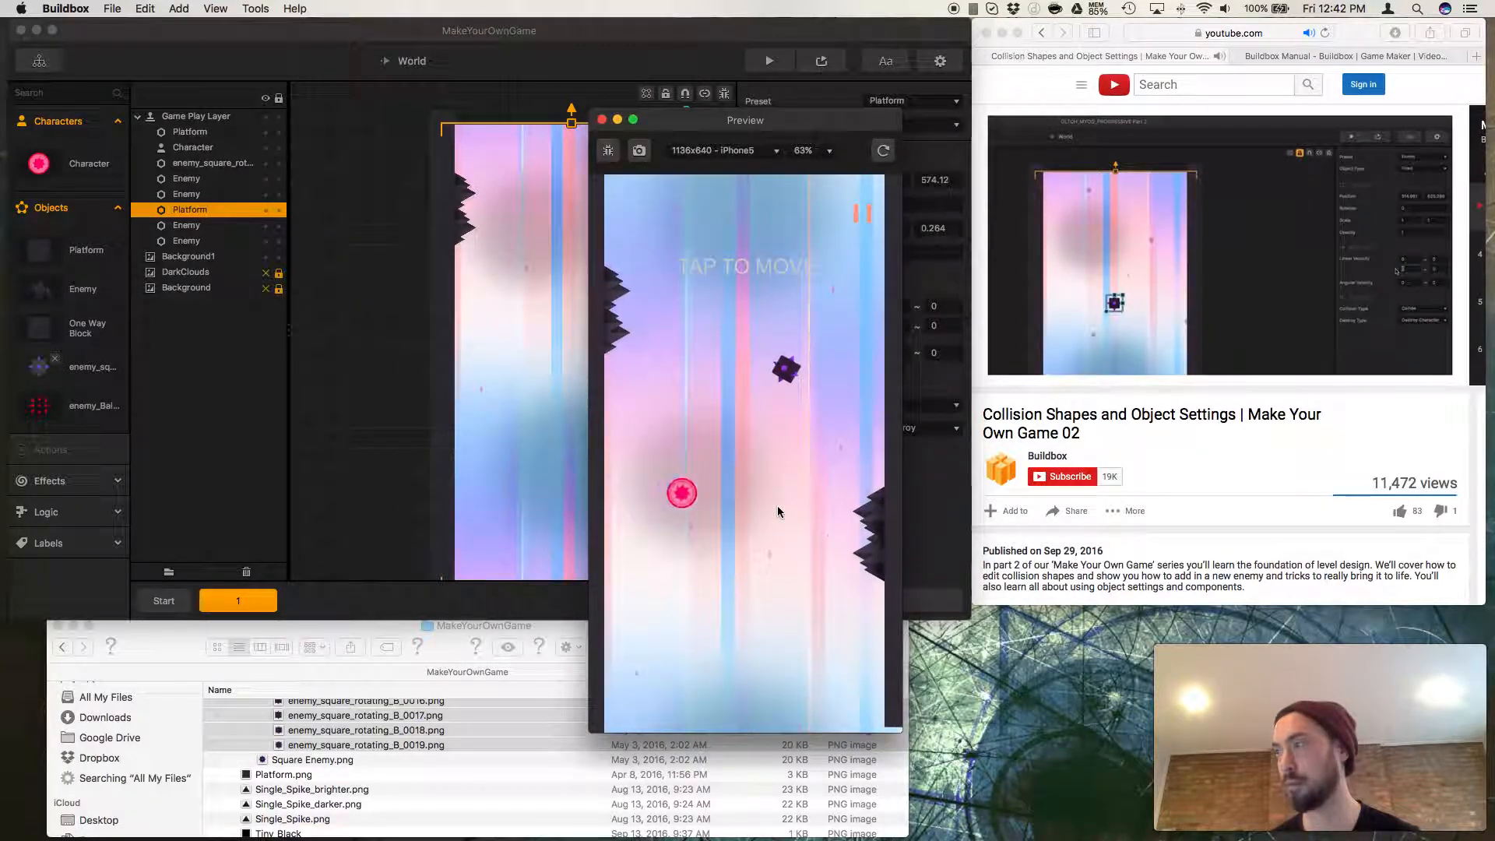
pyautogui.click(777, 506)
pyautogui.click(777, 506)
pyautogui.click(779, 502)
pyautogui.click(782, 493)
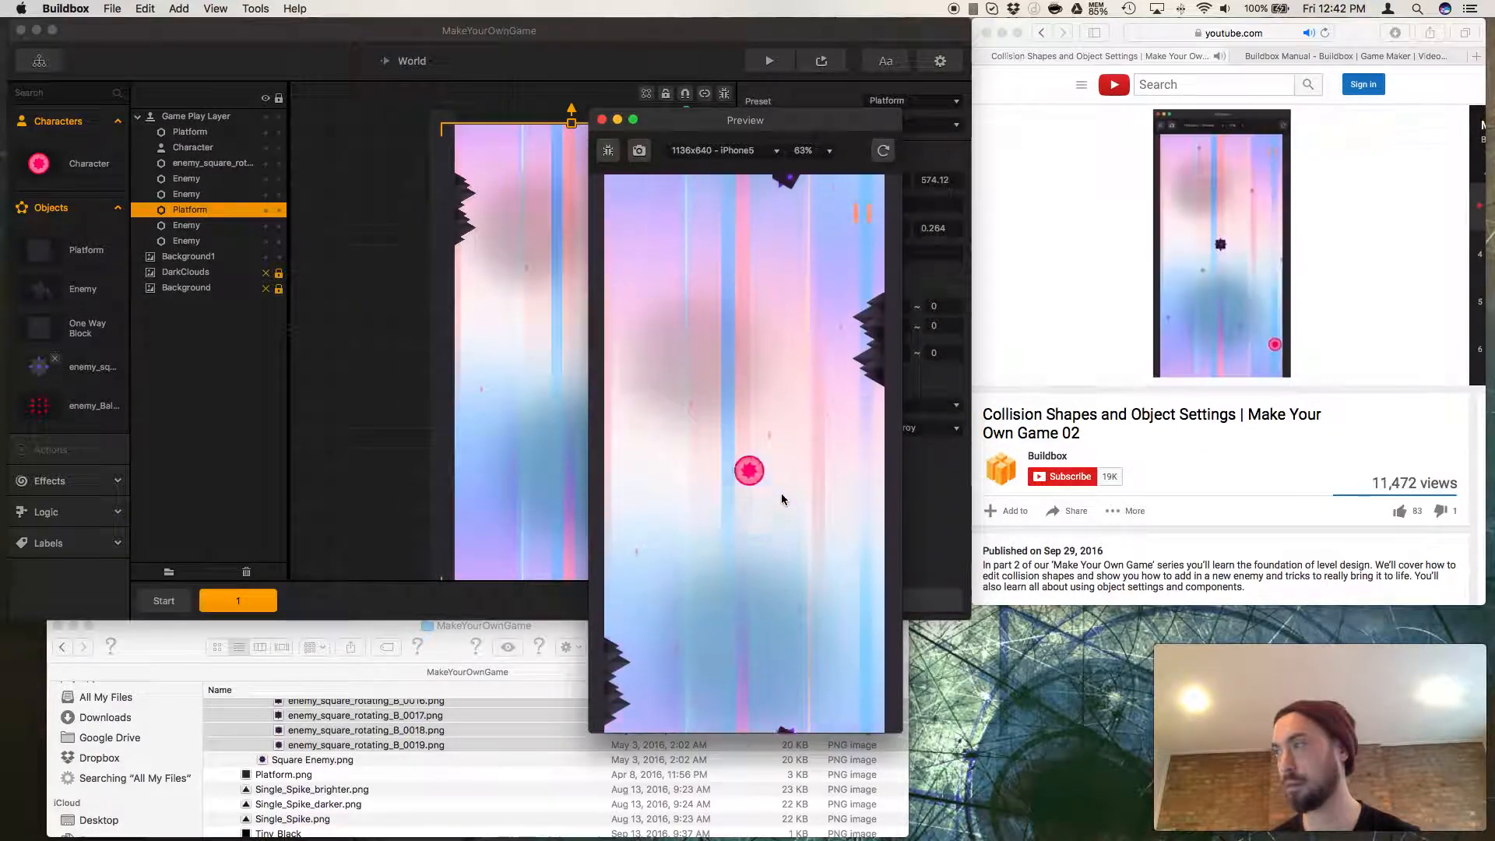
pyautogui.click(782, 494)
pyautogui.click(782, 493)
pyautogui.click(781, 494)
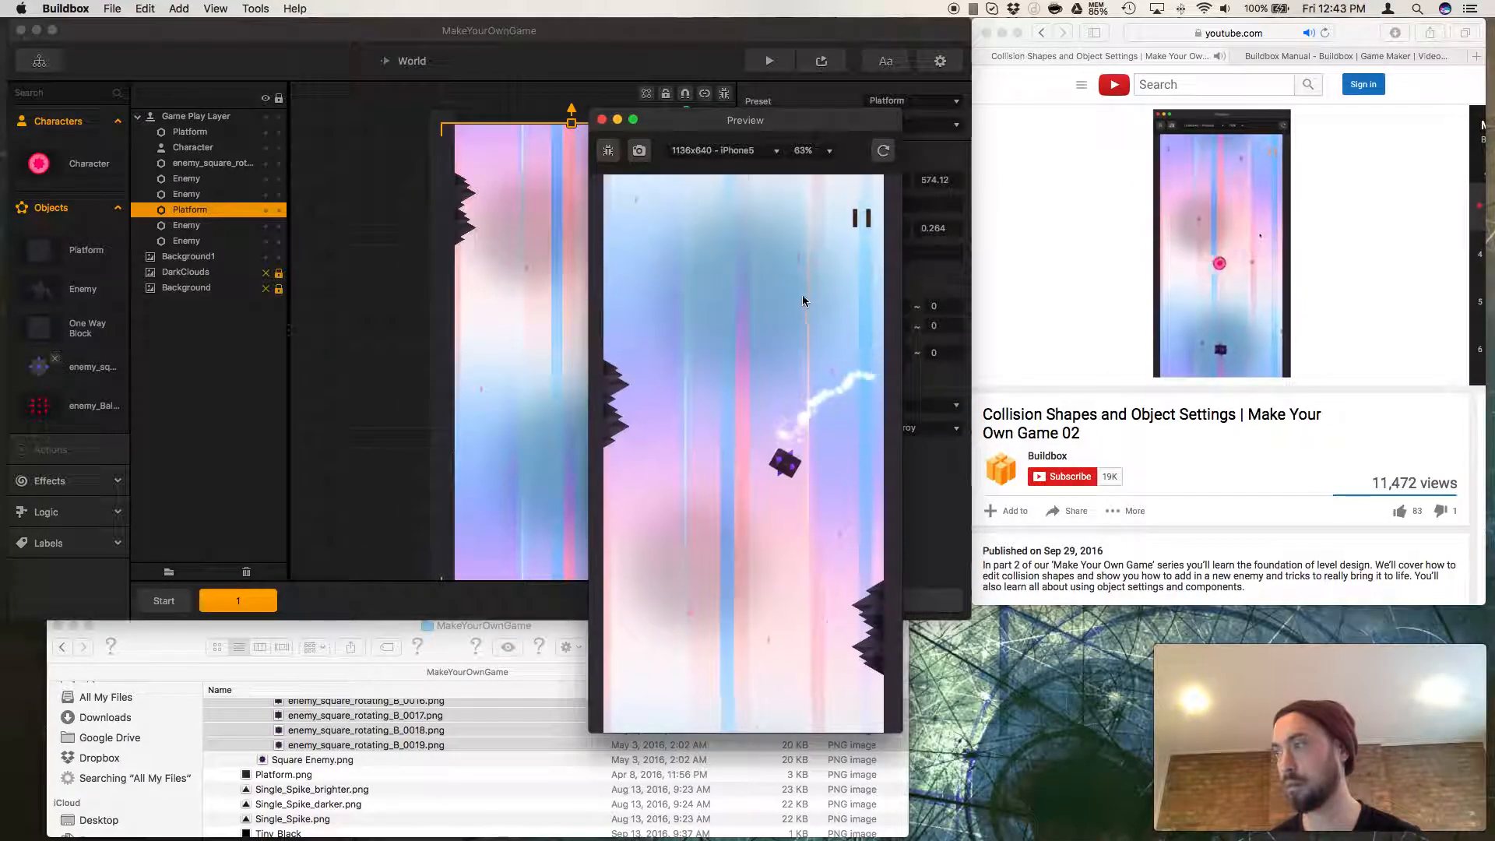
# Close the preview and set the right-edge platform's second Linear Velocity value to 10 for both the horizontal and vertical directions.
pyautogui.click(602, 120)
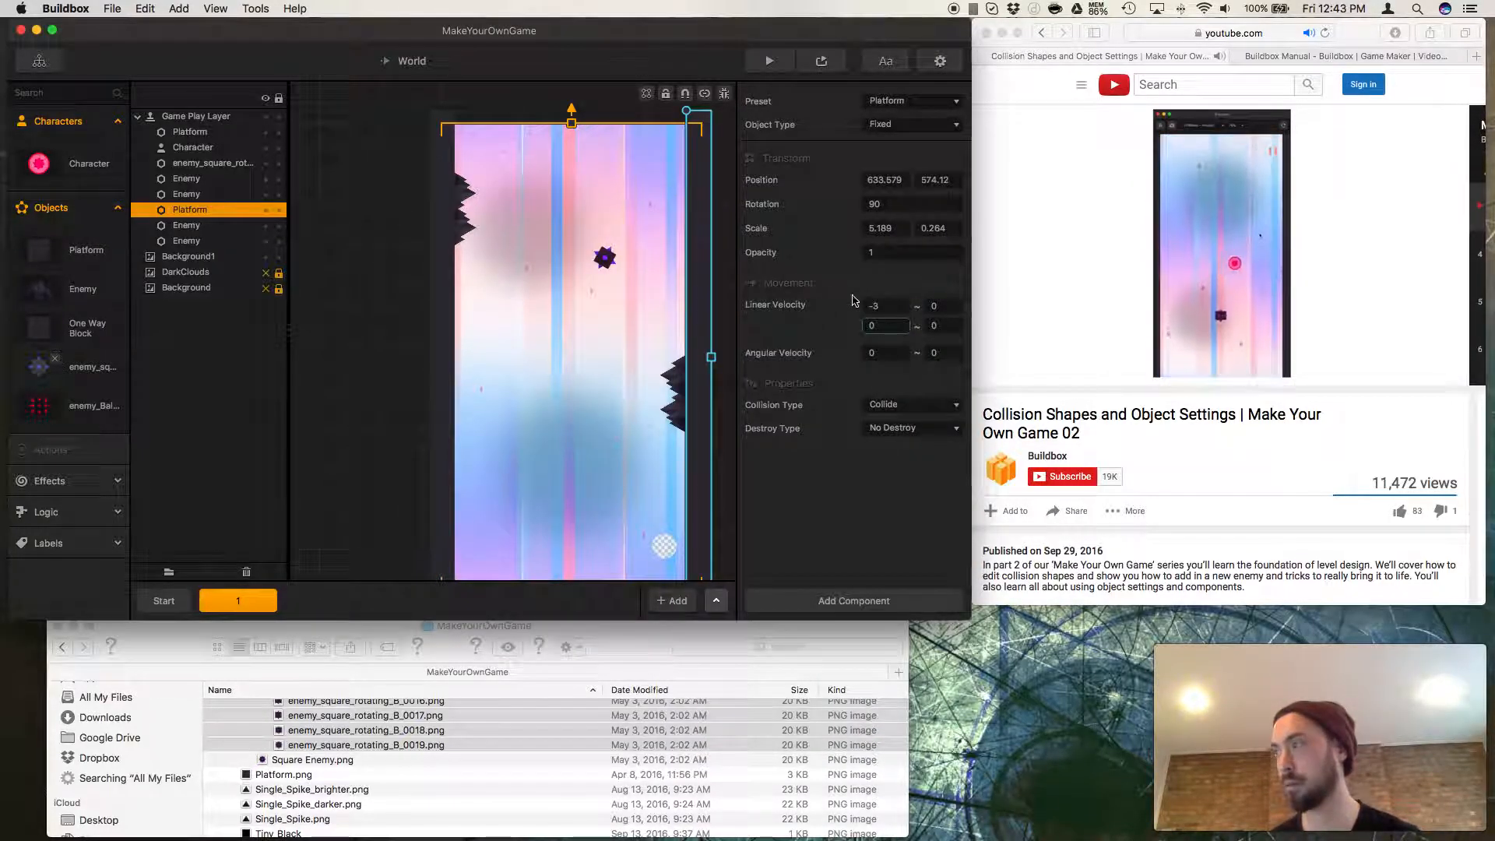
pyautogui.click(885, 326)
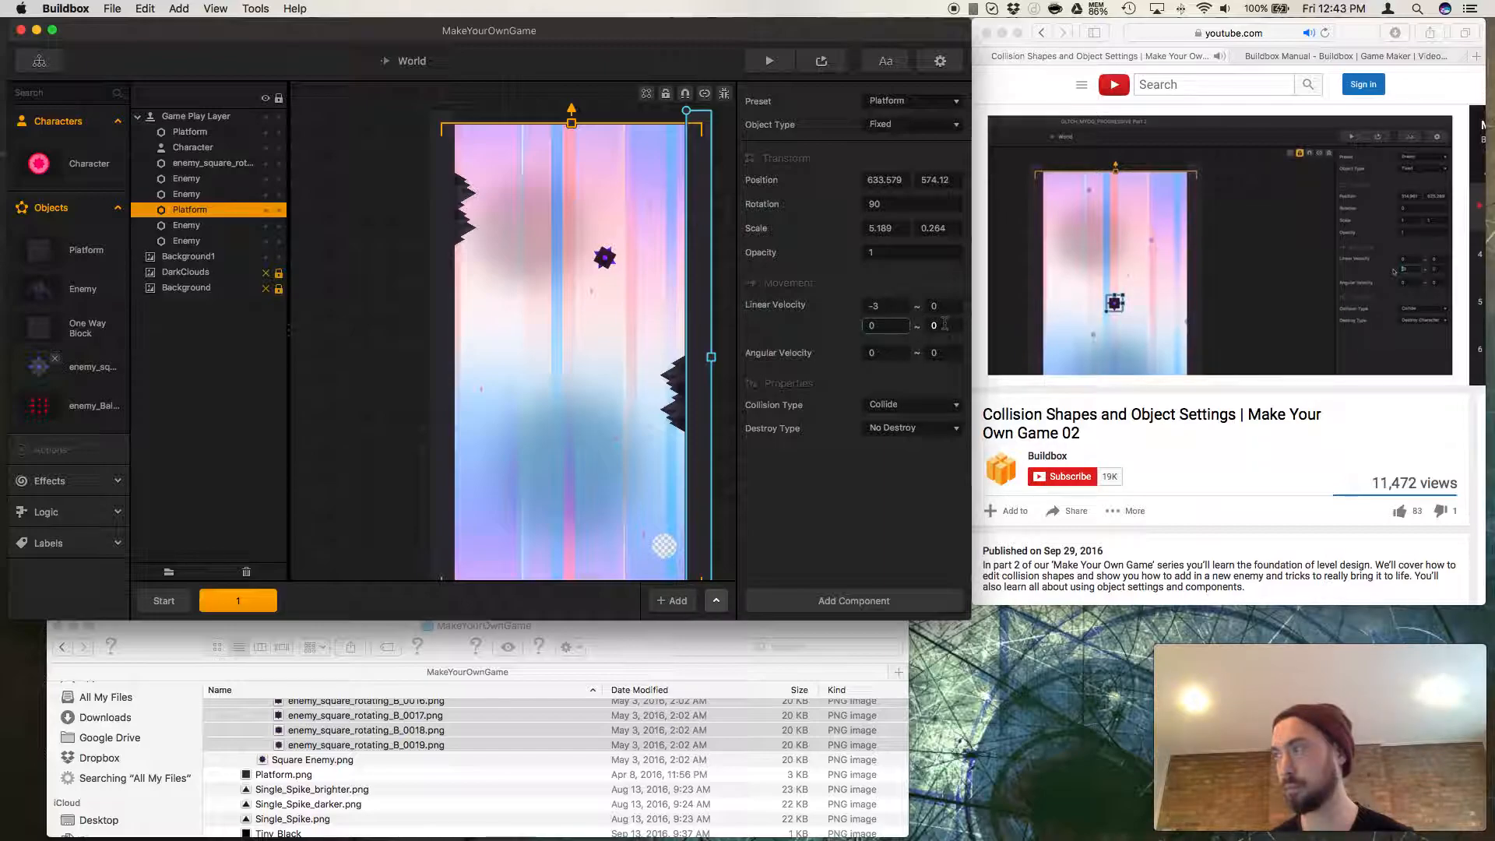
pyautogui.click(924, 325)
pyautogui.write('10')
pyautogui.click(947, 306)
pyautogui.write('10')
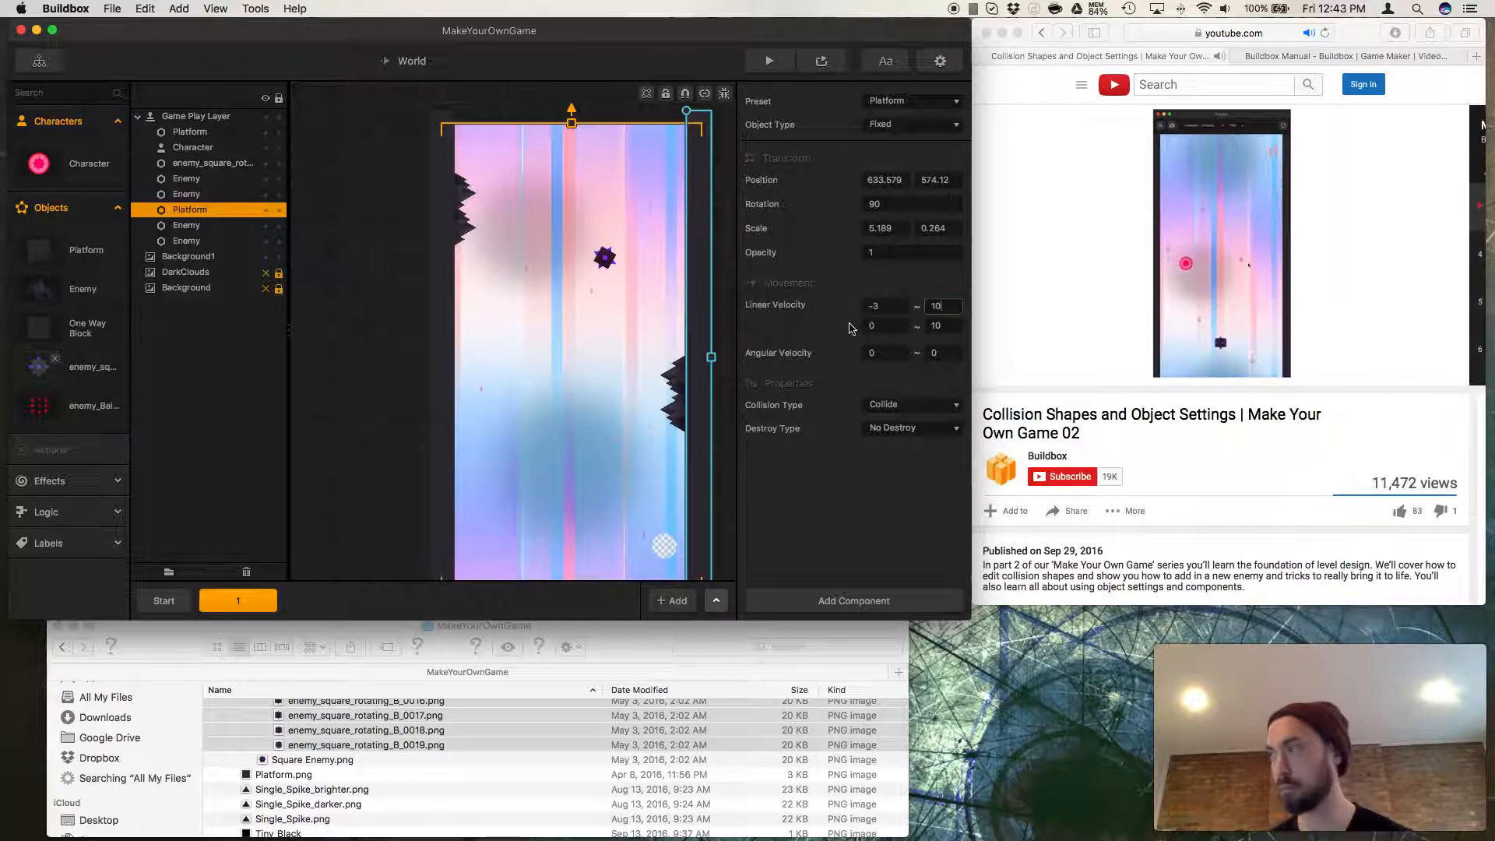
# Preview the game with the moving platform, and pause the tutorial video in the browser.
pyautogui.click(769, 61)
pyautogui.click(717, 409)
pyautogui.click(718, 411)
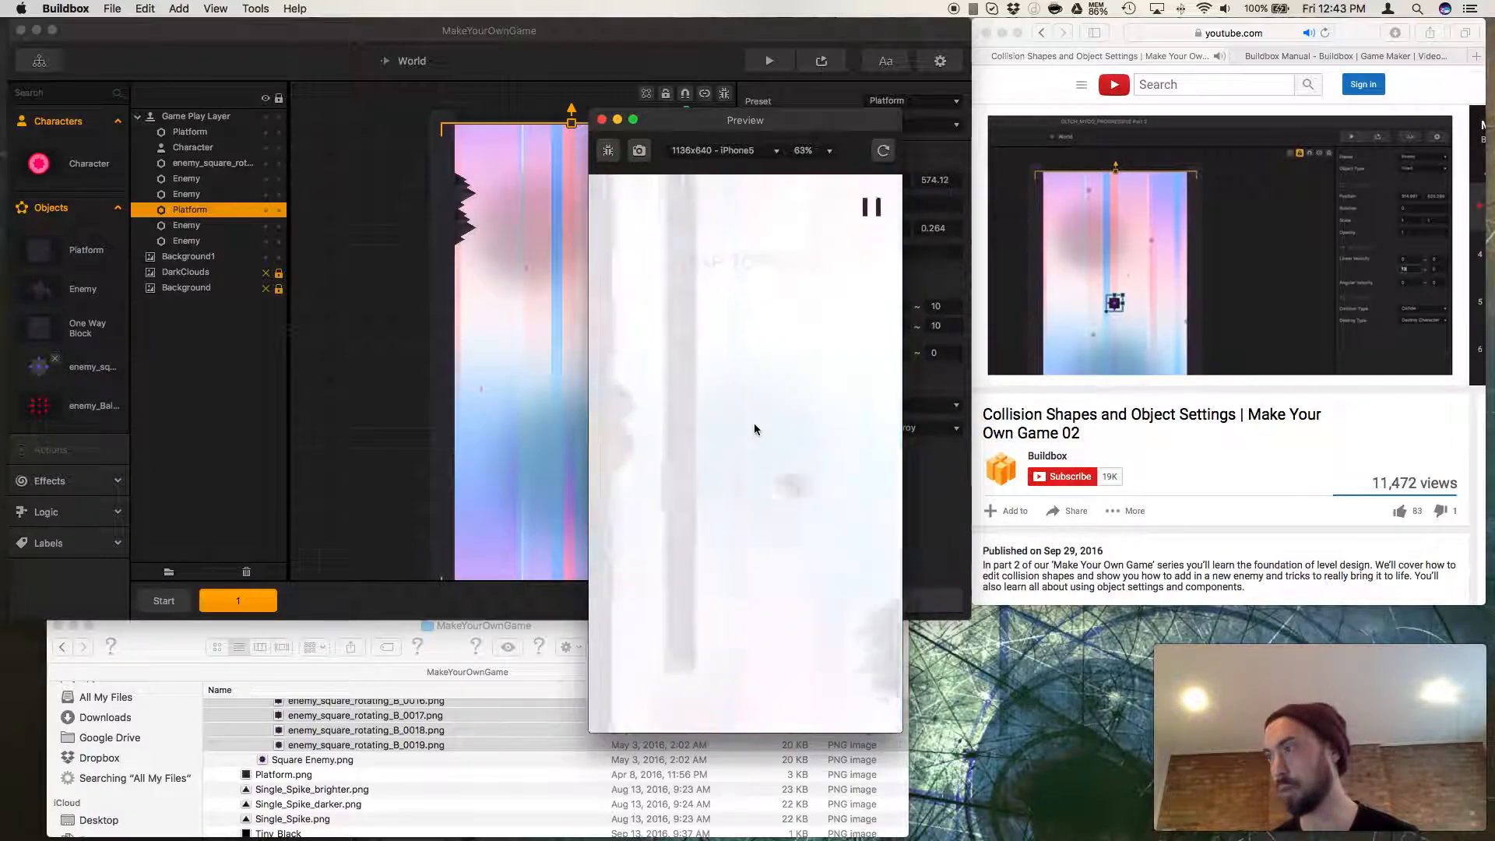
pyautogui.click(1018, 377)
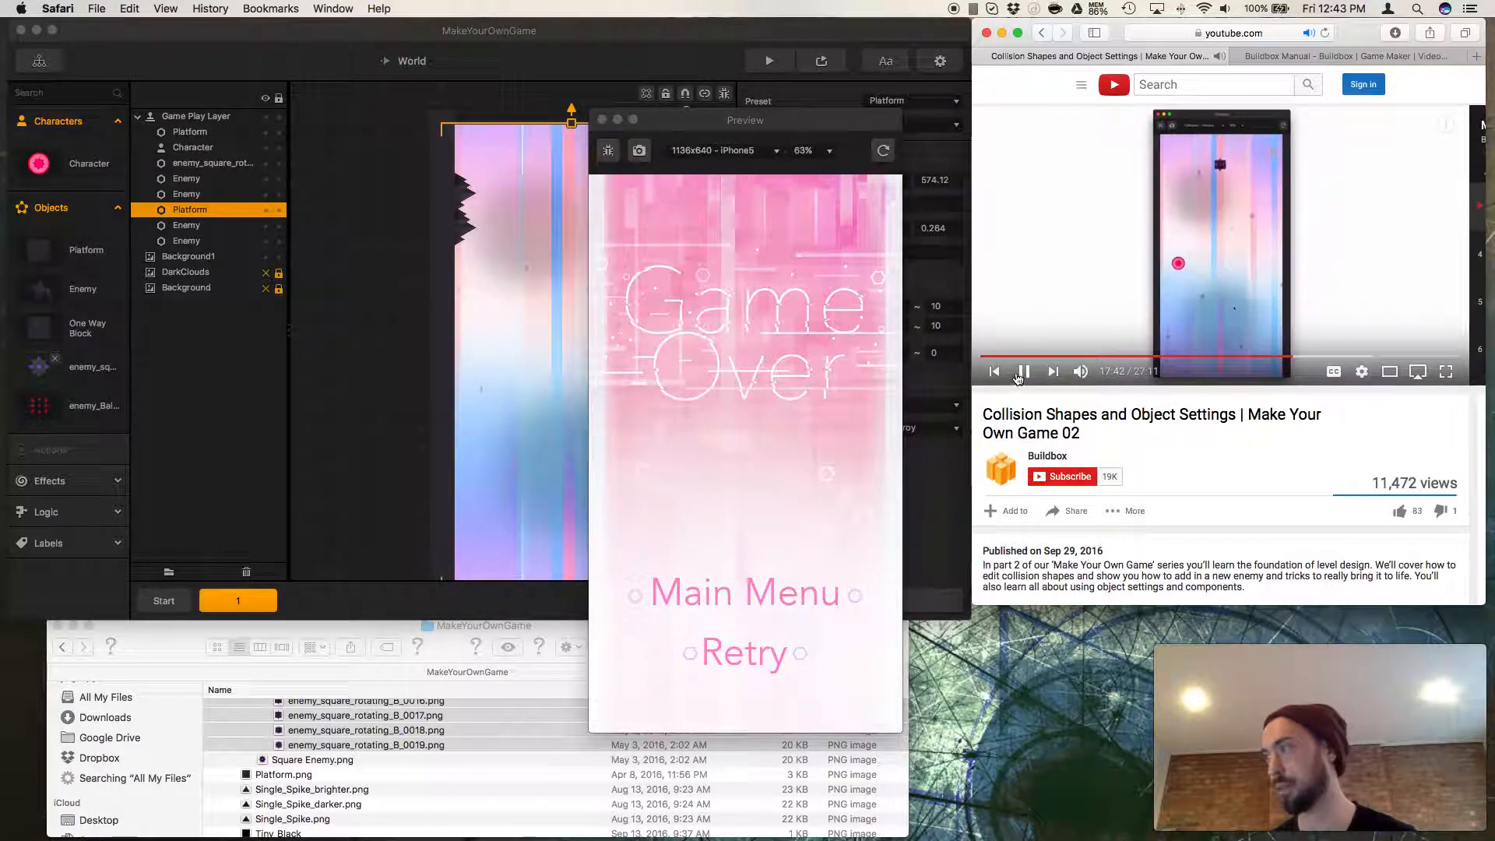
pyautogui.click(1018, 377)
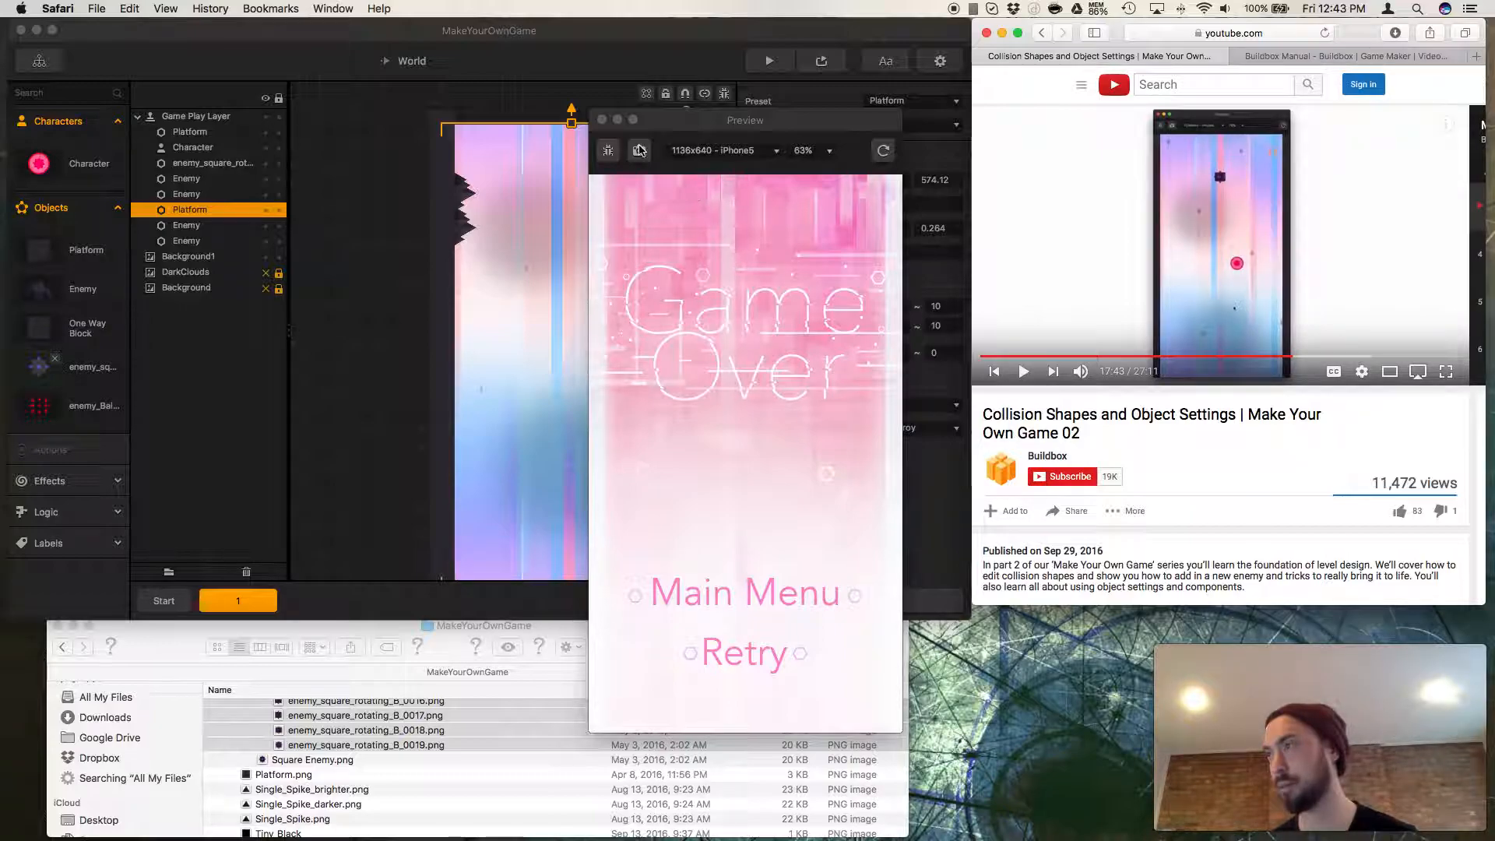
# Reset all of the right-edge platform's Linear Velocity values to 0 and lock the platform.
pyautogui.click(555, 282)
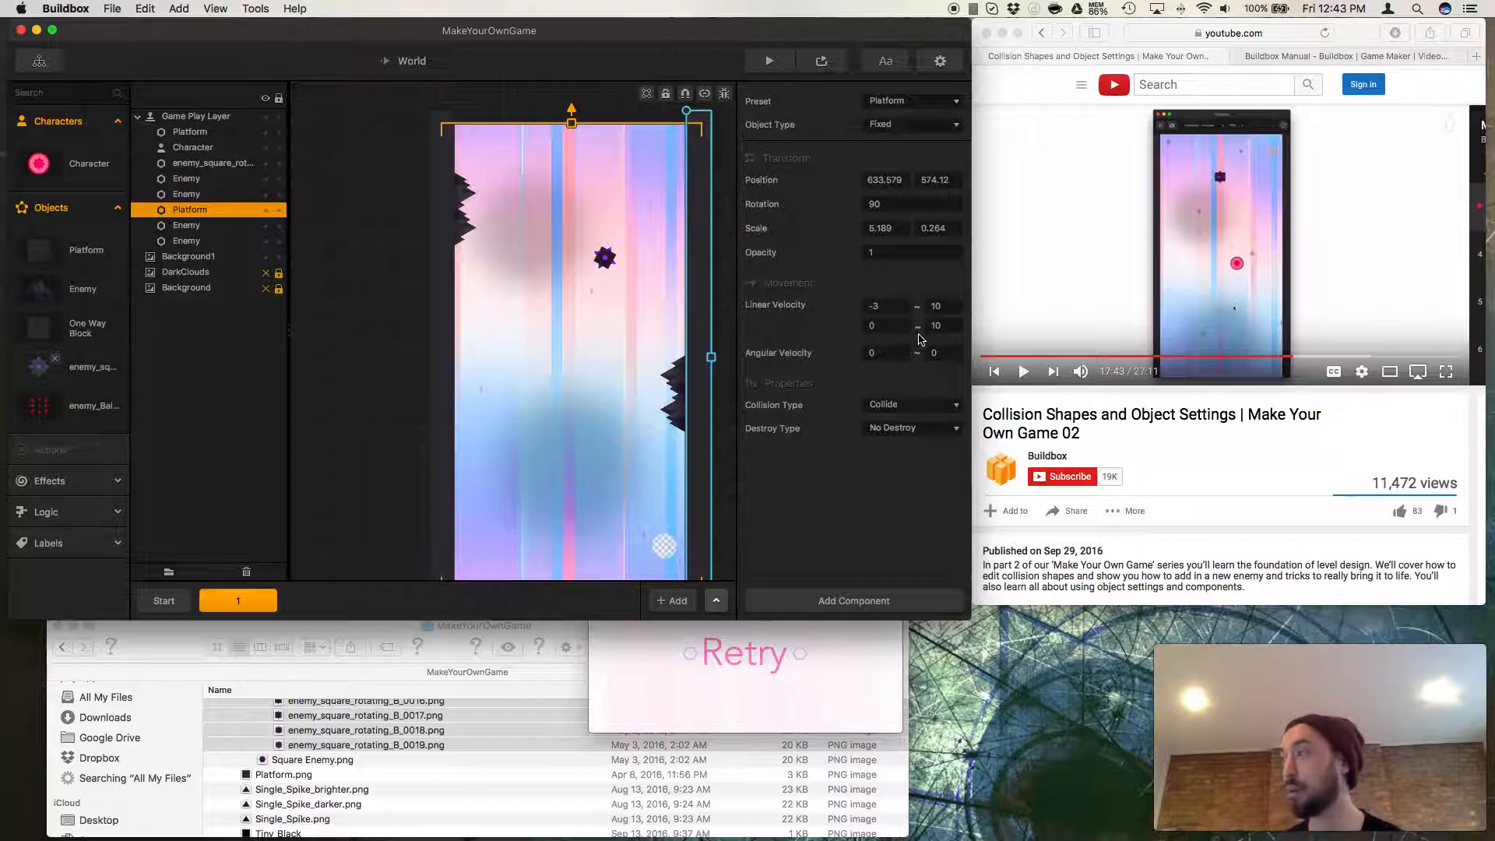
pyautogui.doubleClick(950, 325)
pyautogui.press('BackSpace')
pyautogui.moveTo(947, 304); pyautogui.dragTo(792, 308)
pyautogui.press('BackSpace')
pyautogui.press('BackSpace')
pyautogui.write('0')
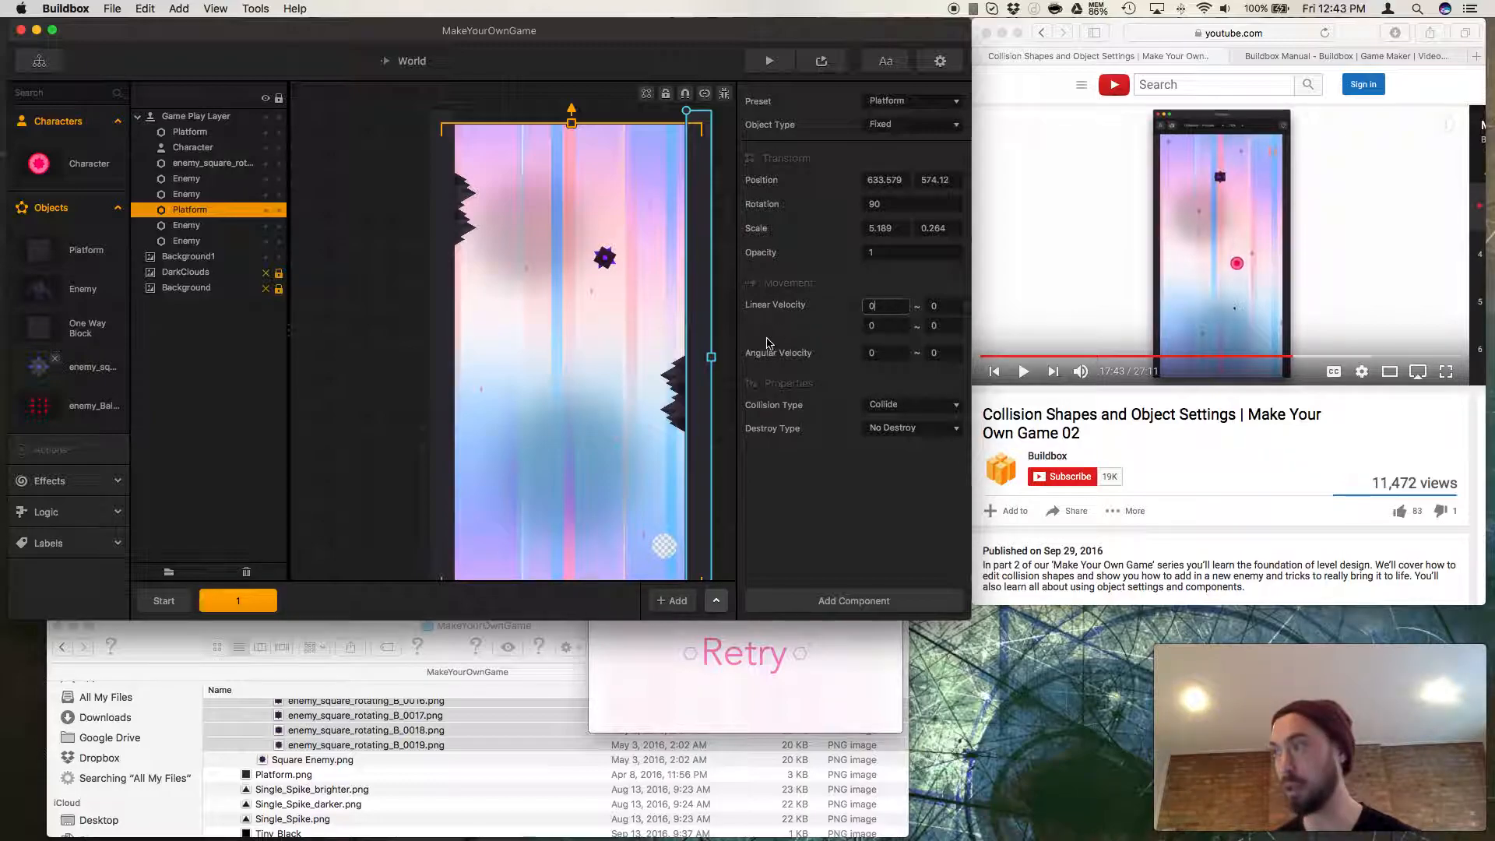
pyautogui.click(279, 210)
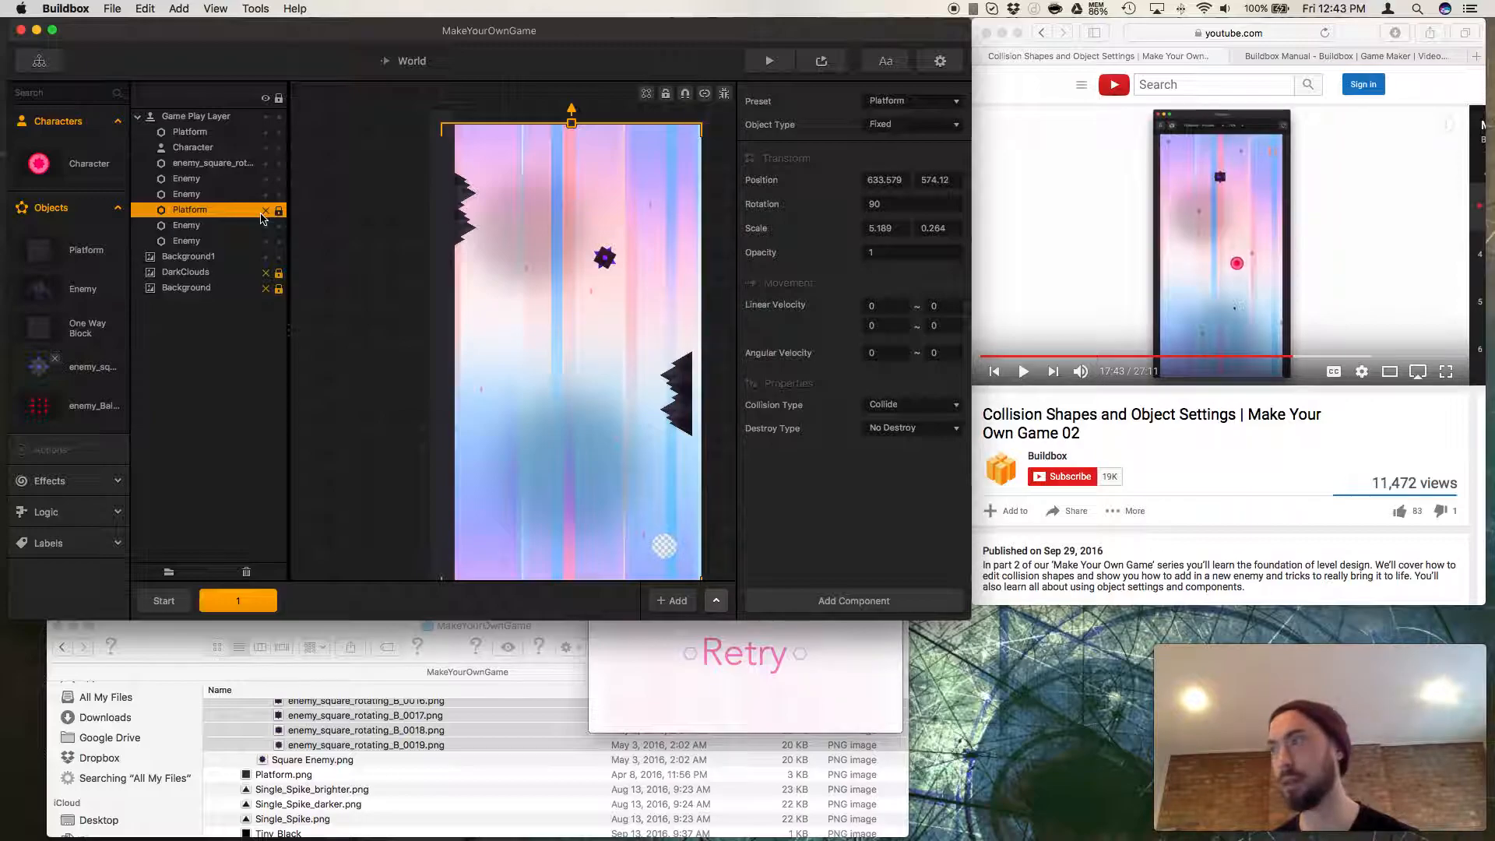
# Set the rotating square enemy's Linear Velocity to -5 to 10 horizontally and 0 to 10 vertically.
pyautogui.click(594, 262)
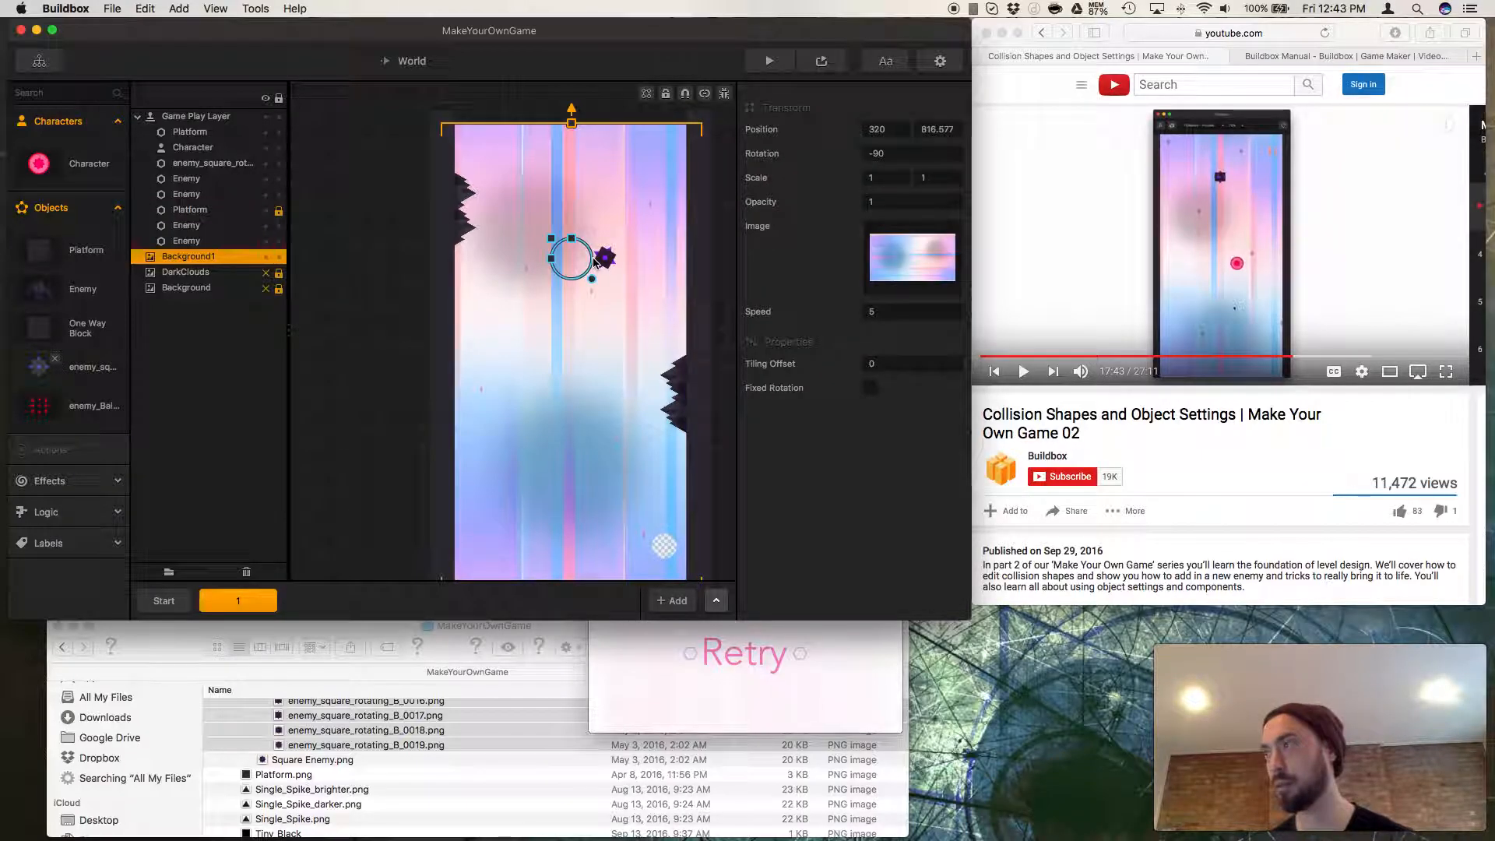
pyautogui.click(605, 264)
pyautogui.click(900, 307)
pyautogui.write('-5')
pyautogui.press('Tab')
pyautogui.write('10')
pyautogui.press('Tab')
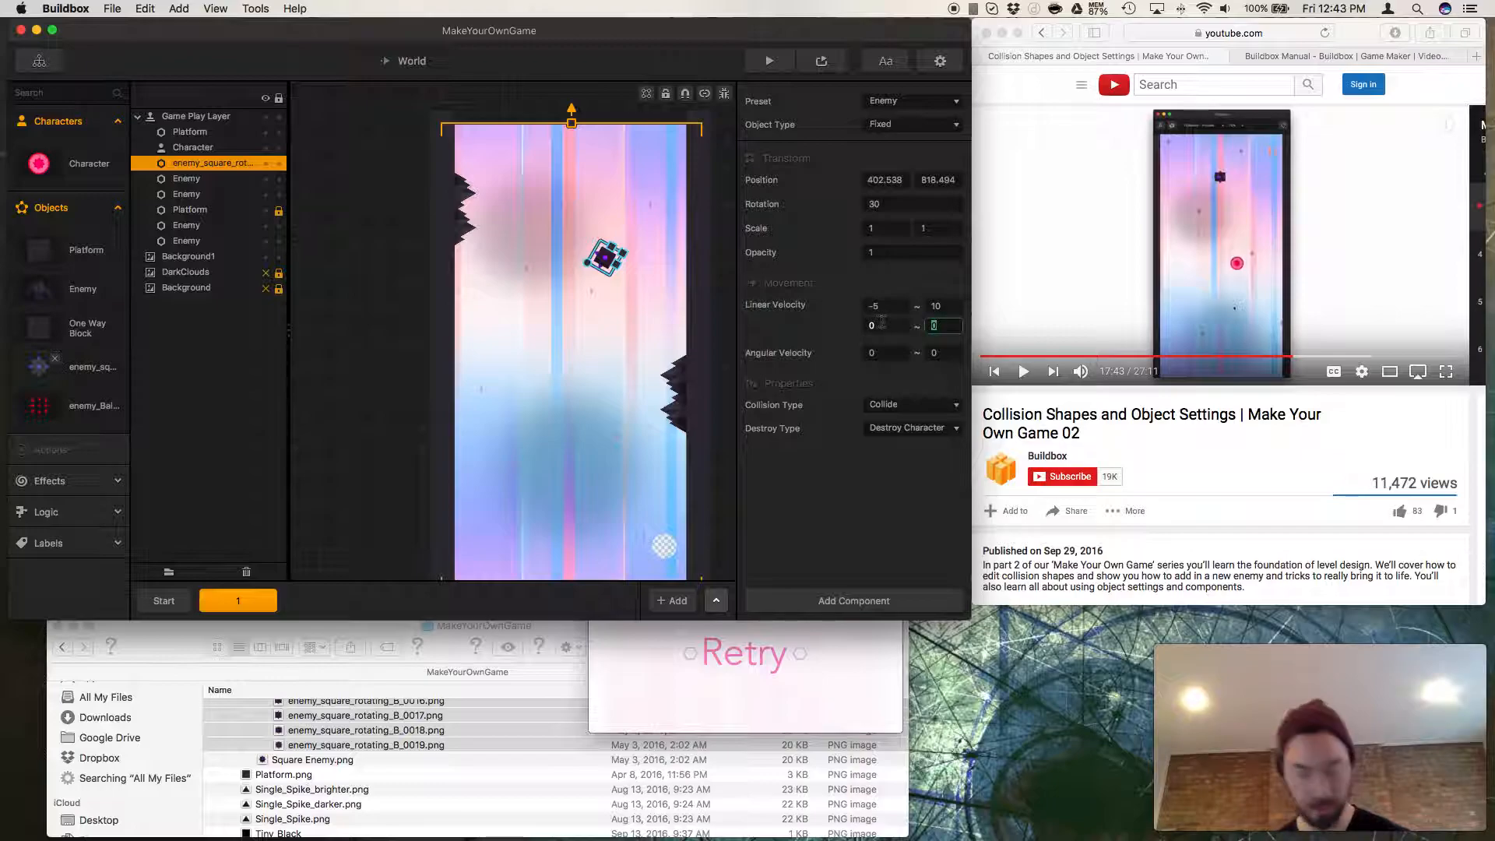
pyautogui.write('10')
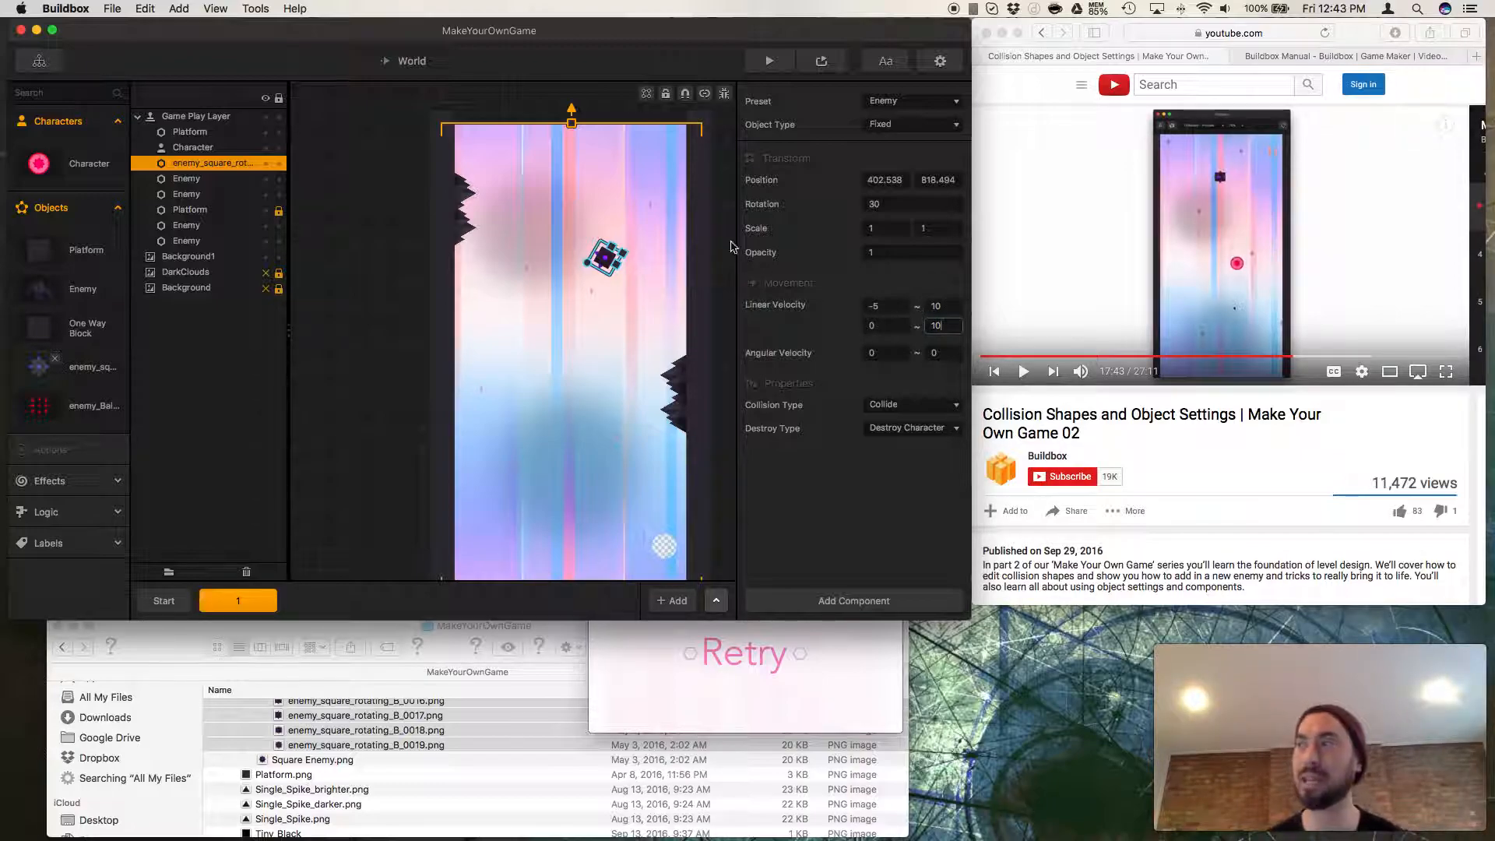
# Preview the world from its start, observe the rotating square enemy's movement, and close the preview.
pyautogui.click(769, 61)
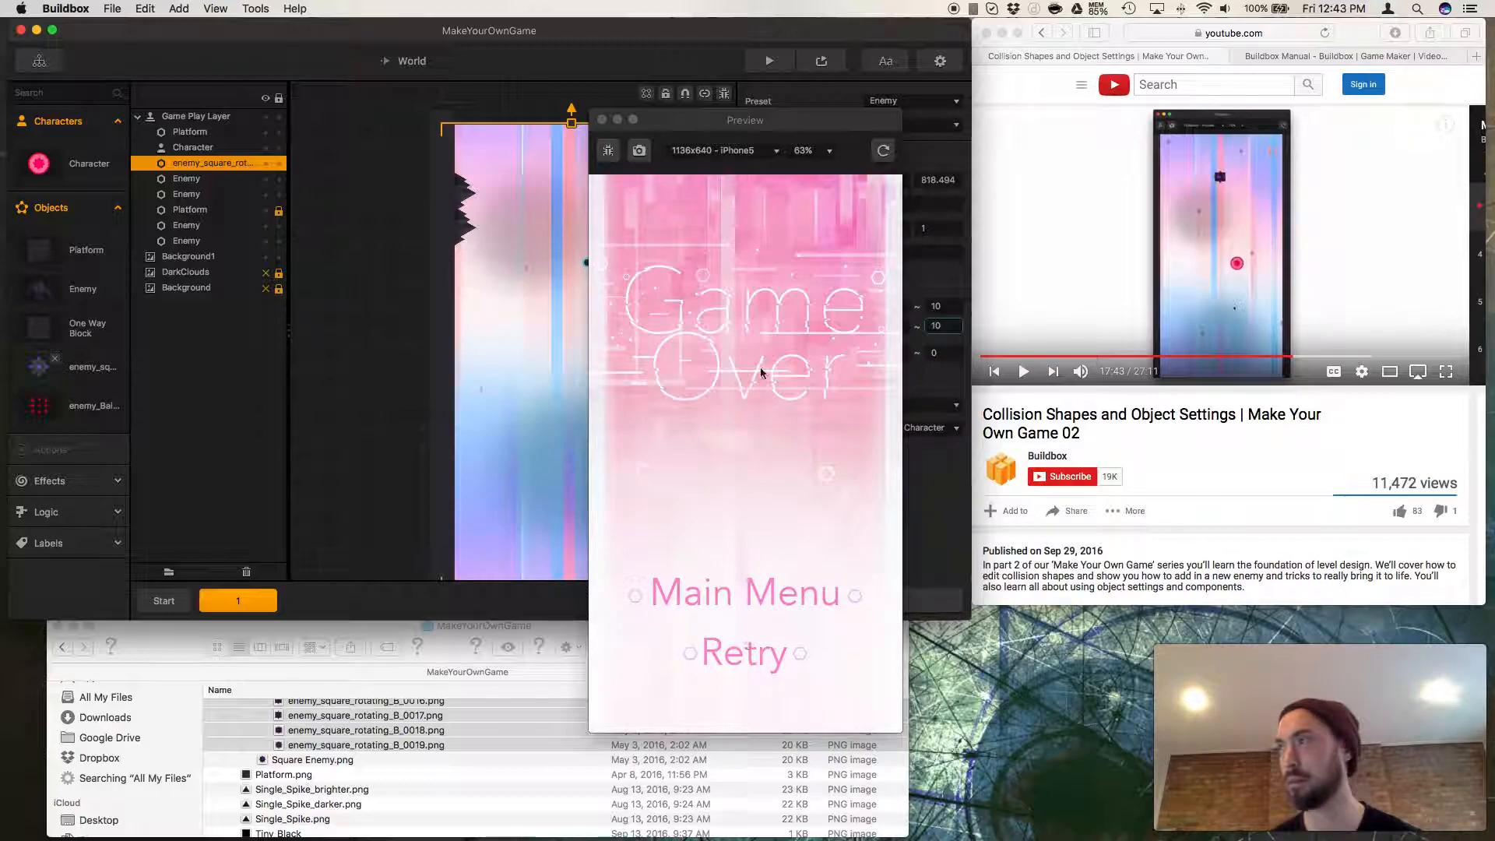
pyautogui.click(602, 119)
pyautogui.click(821, 62)
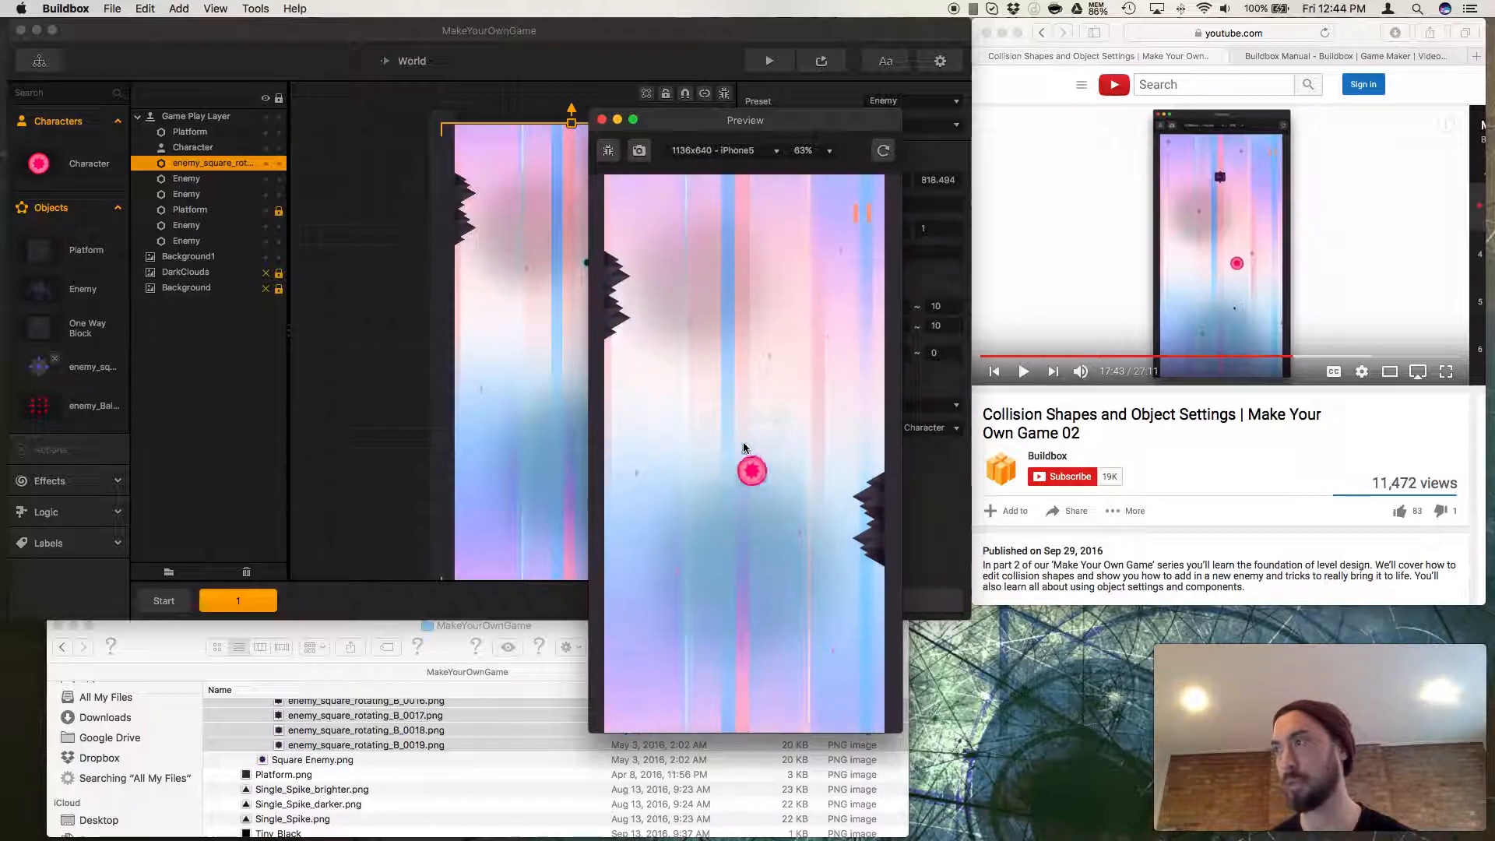
pyautogui.click(602, 120)
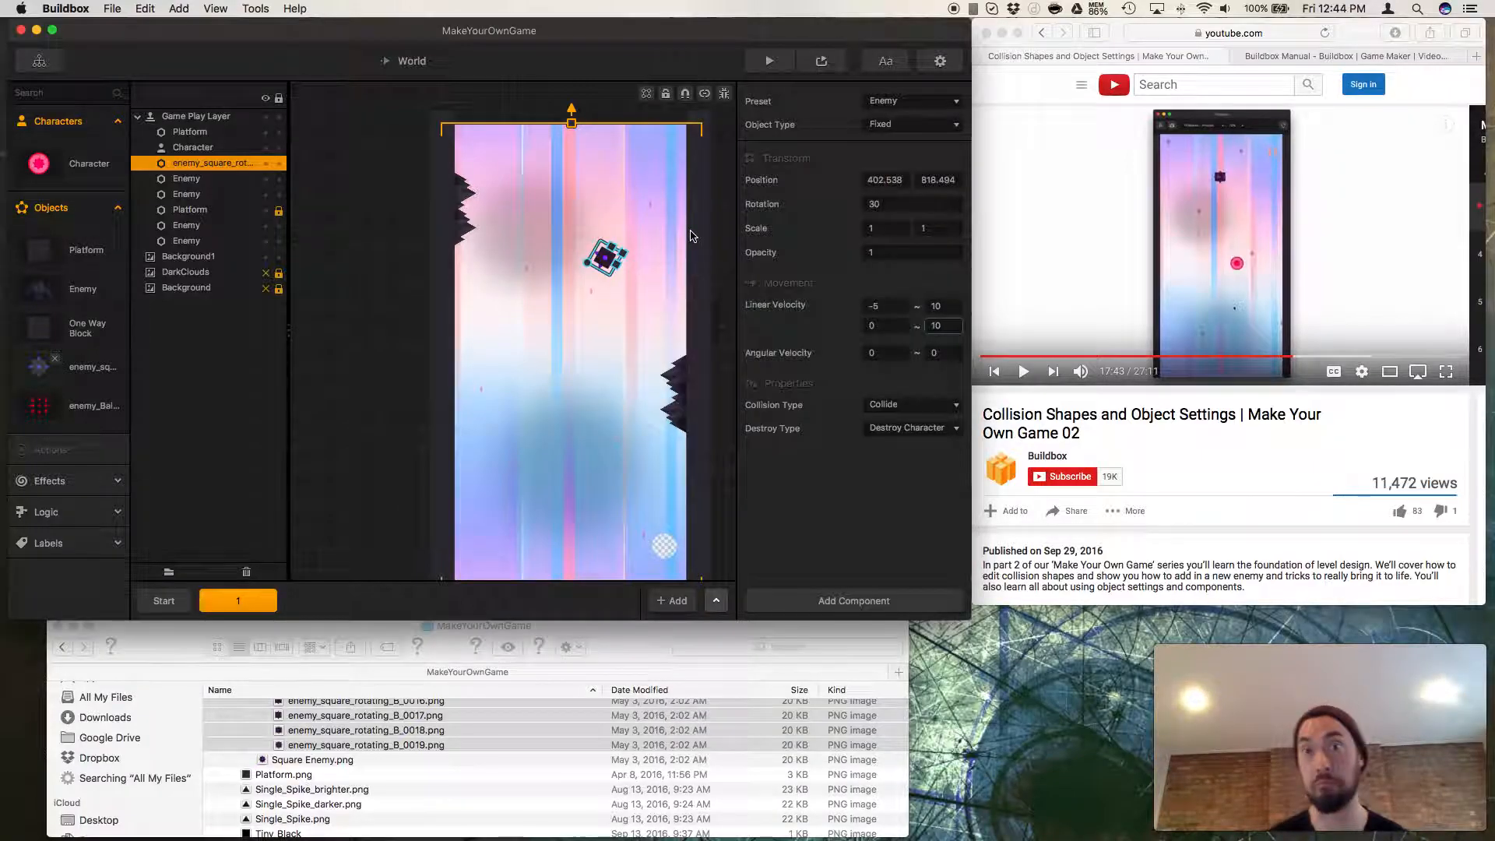
# Resume the tutorial video and reset the rotating square enemy's Linear Velocity values to 0.
pyautogui.click(1023, 372)
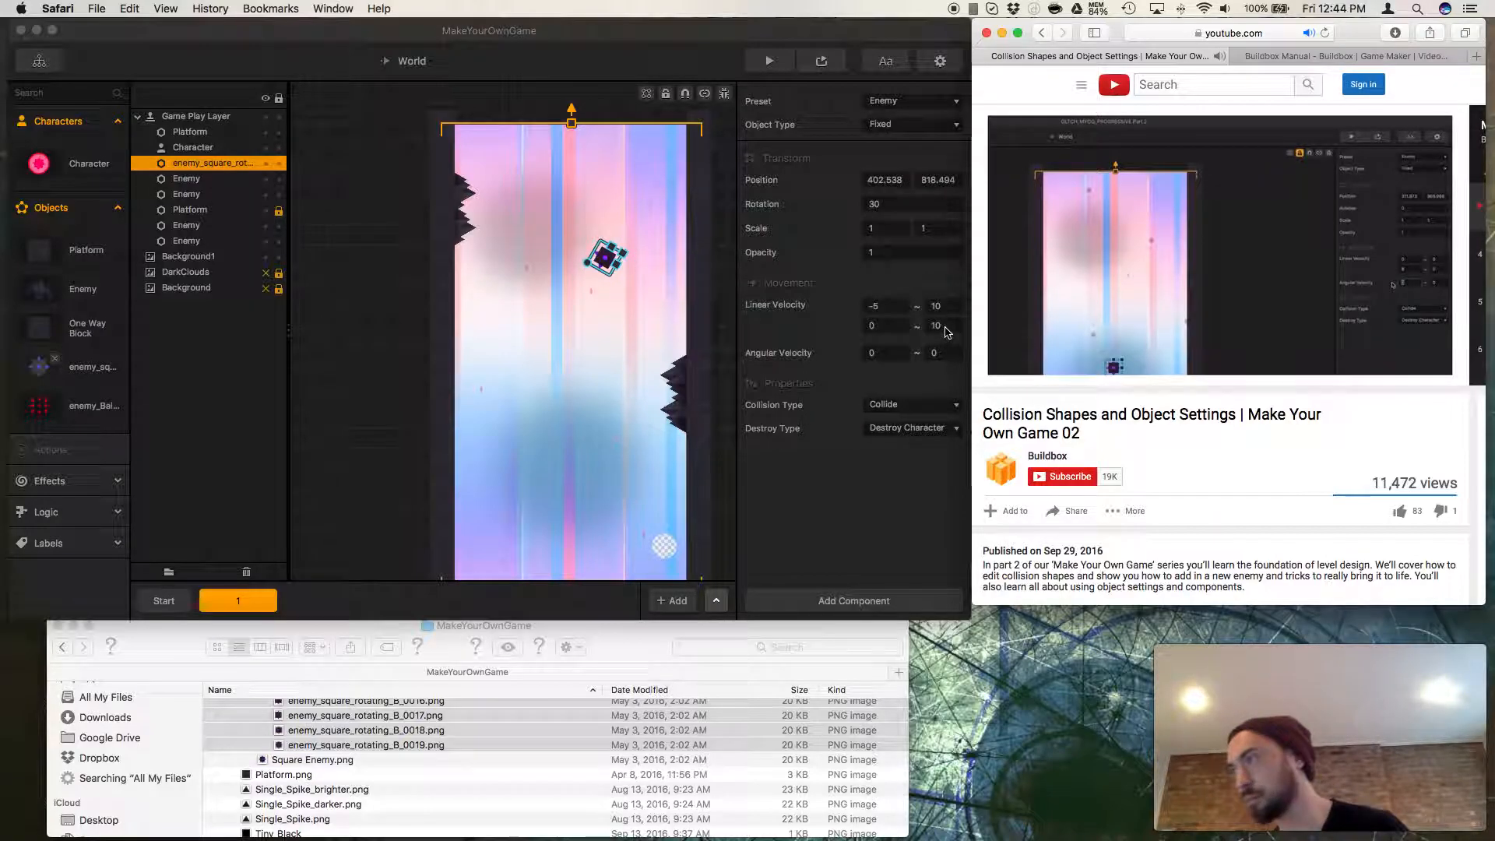
pyautogui.click(943, 326)
pyautogui.write('0')
pyautogui.click(943, 305)
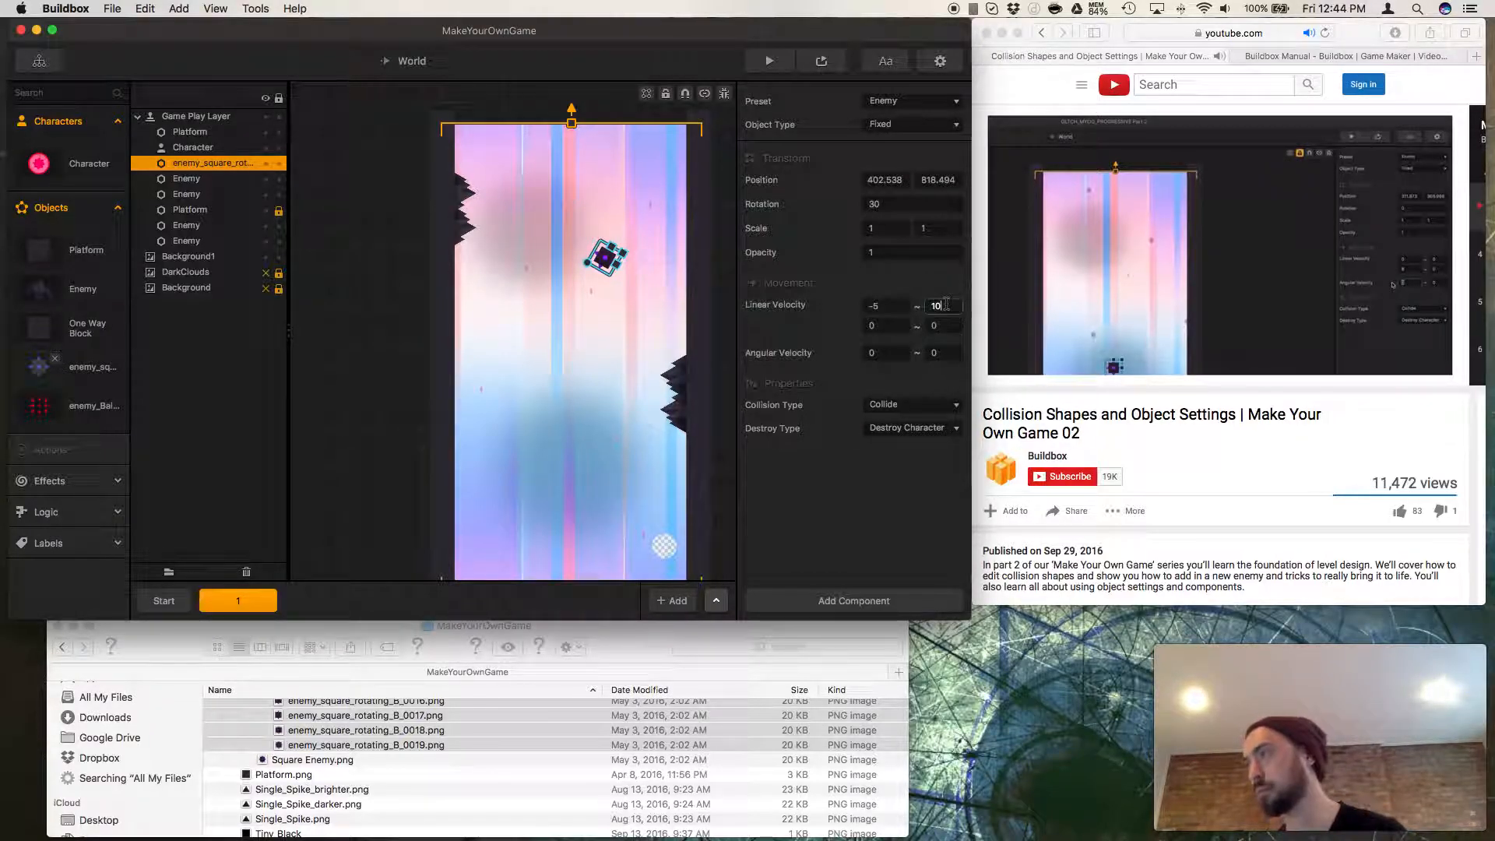
pyautogui.write('0')
pyautogui.click(873, 305)
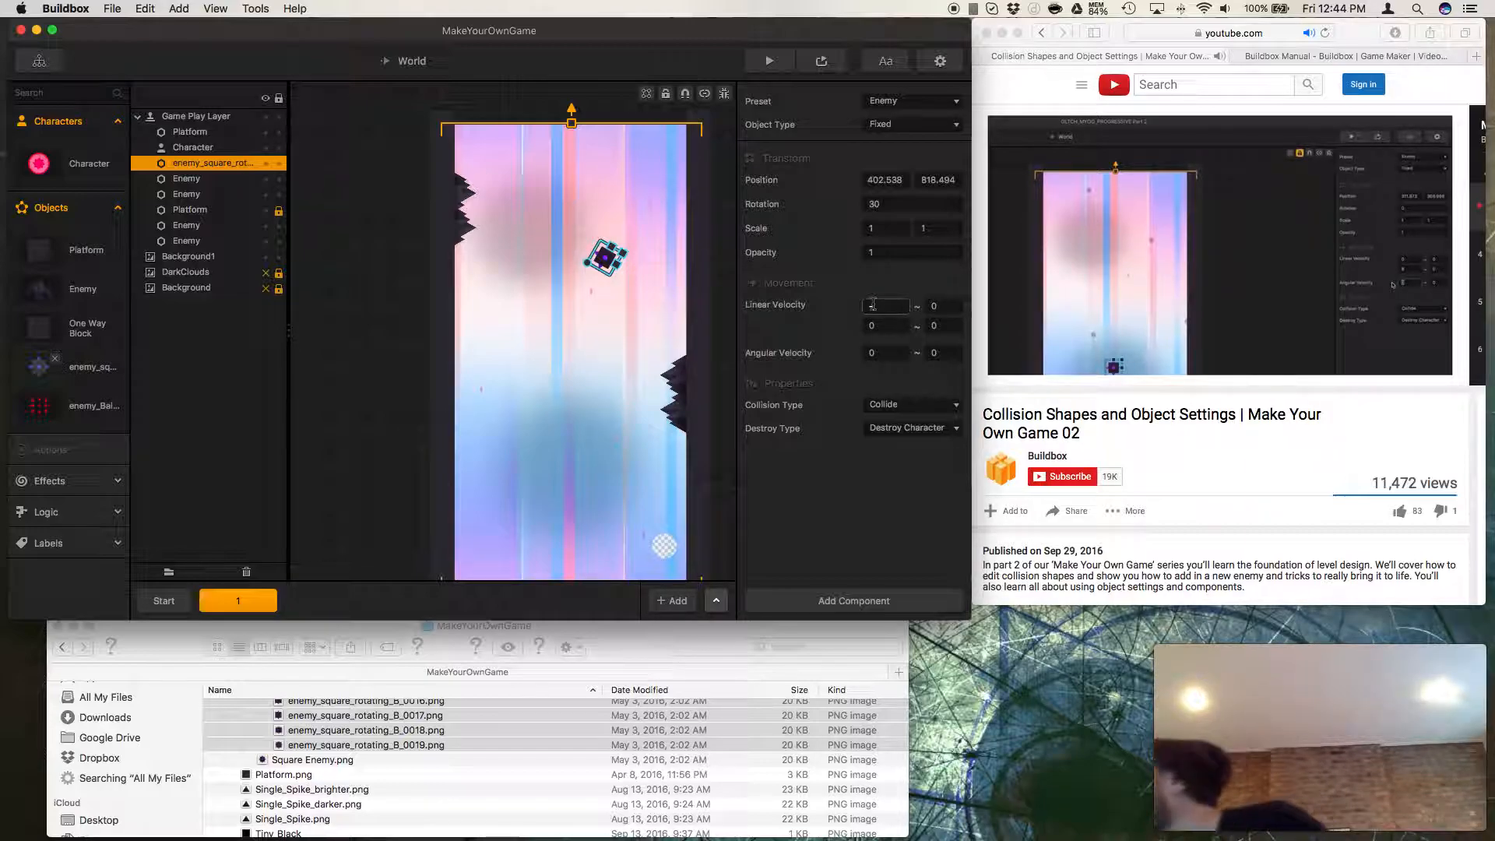
pyautogui.write('0')
# Set the enemy's first vertical Linear Velocity value to 8 and first Angular Velocity value to 100, and test them in the preview.
pyautogui.click(883, 324)
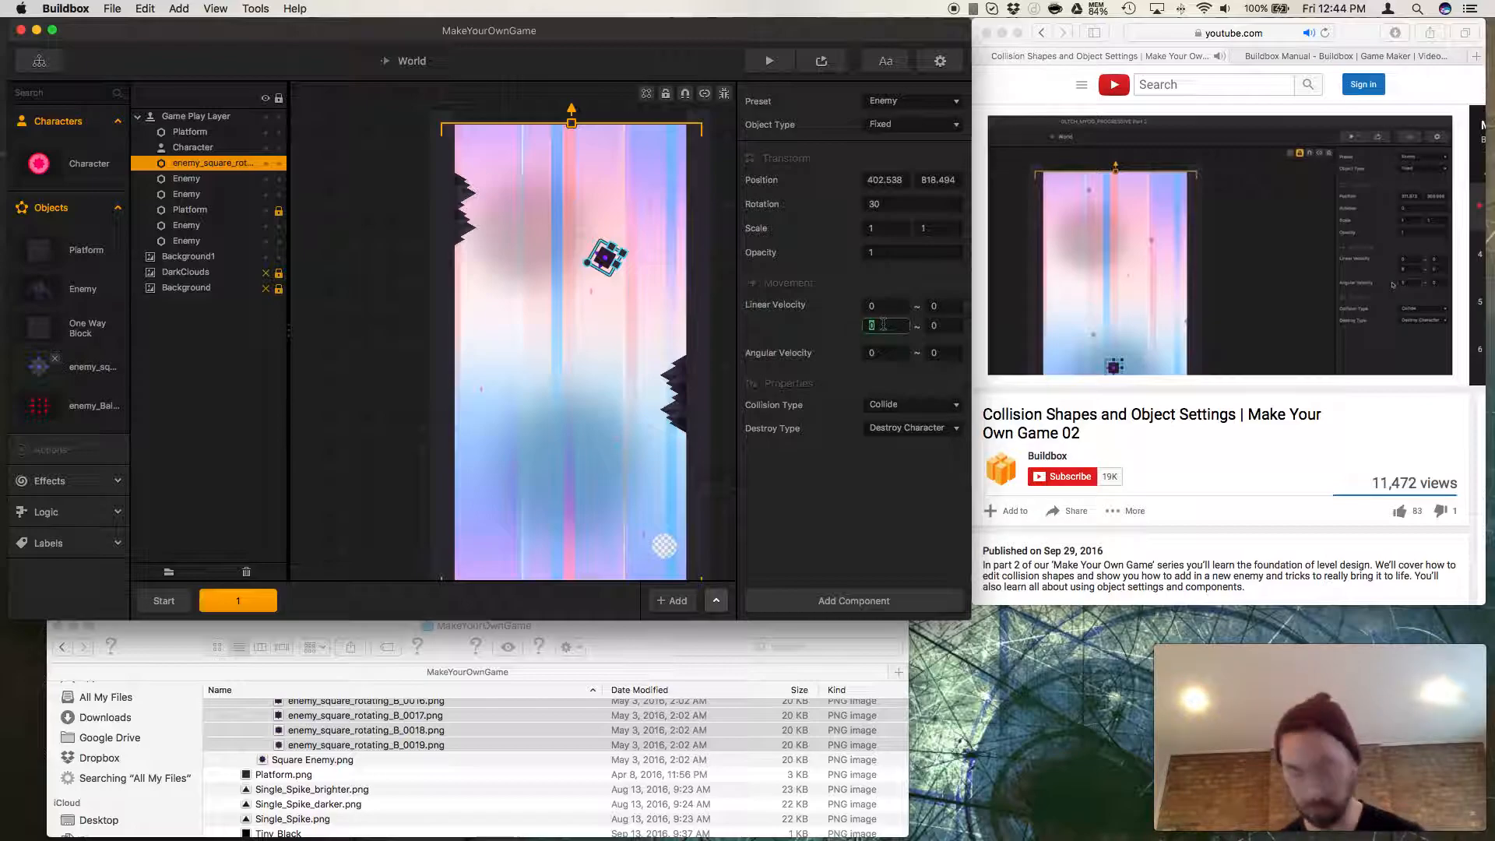
pyautogui.write('8')
pyautogui.click(888, 351)
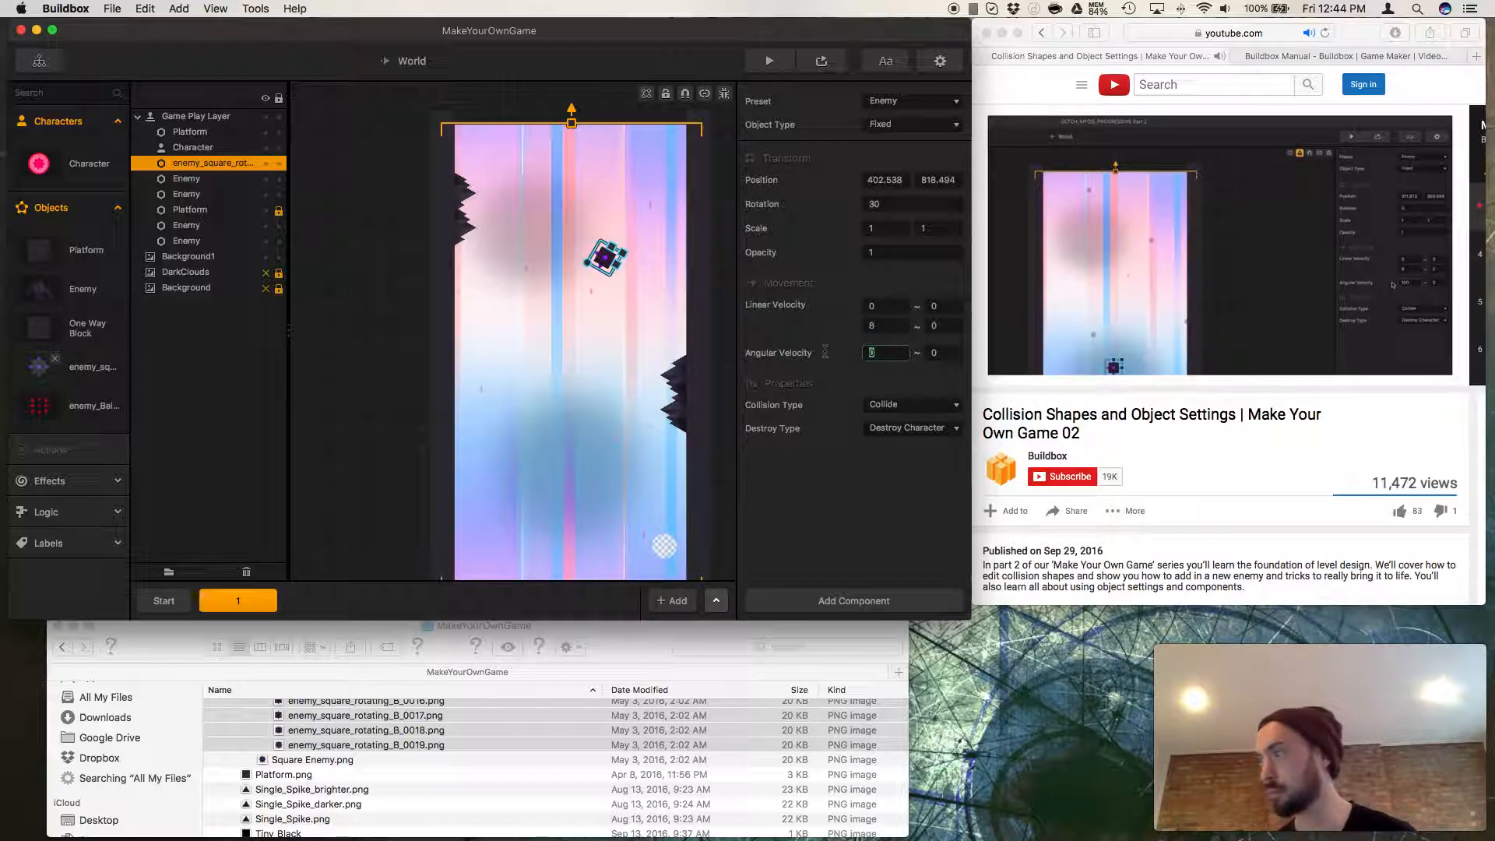
pyautogui.write('100')
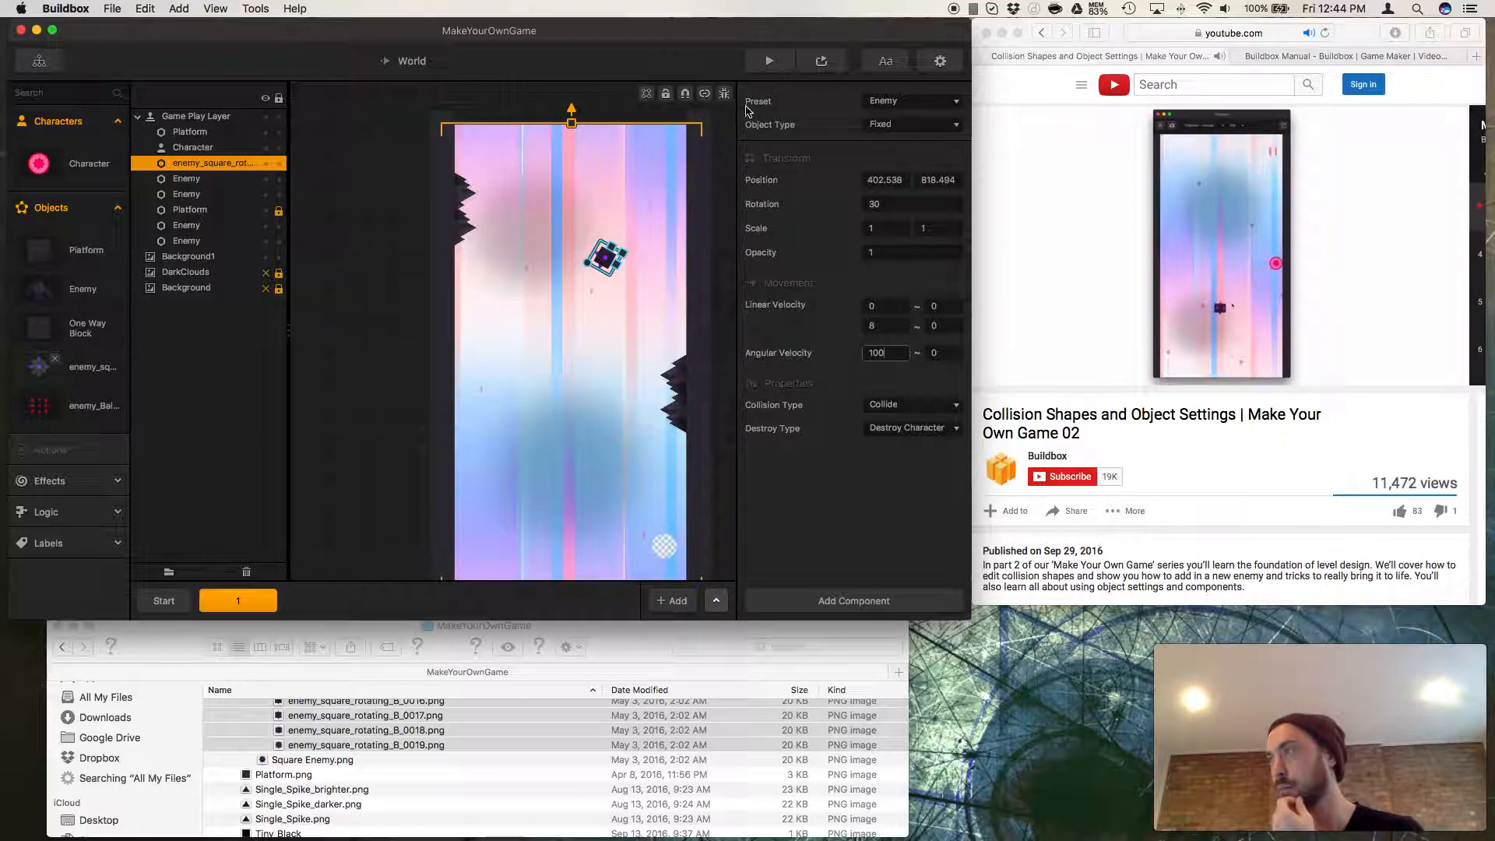
pyautogui.click(821, 60)
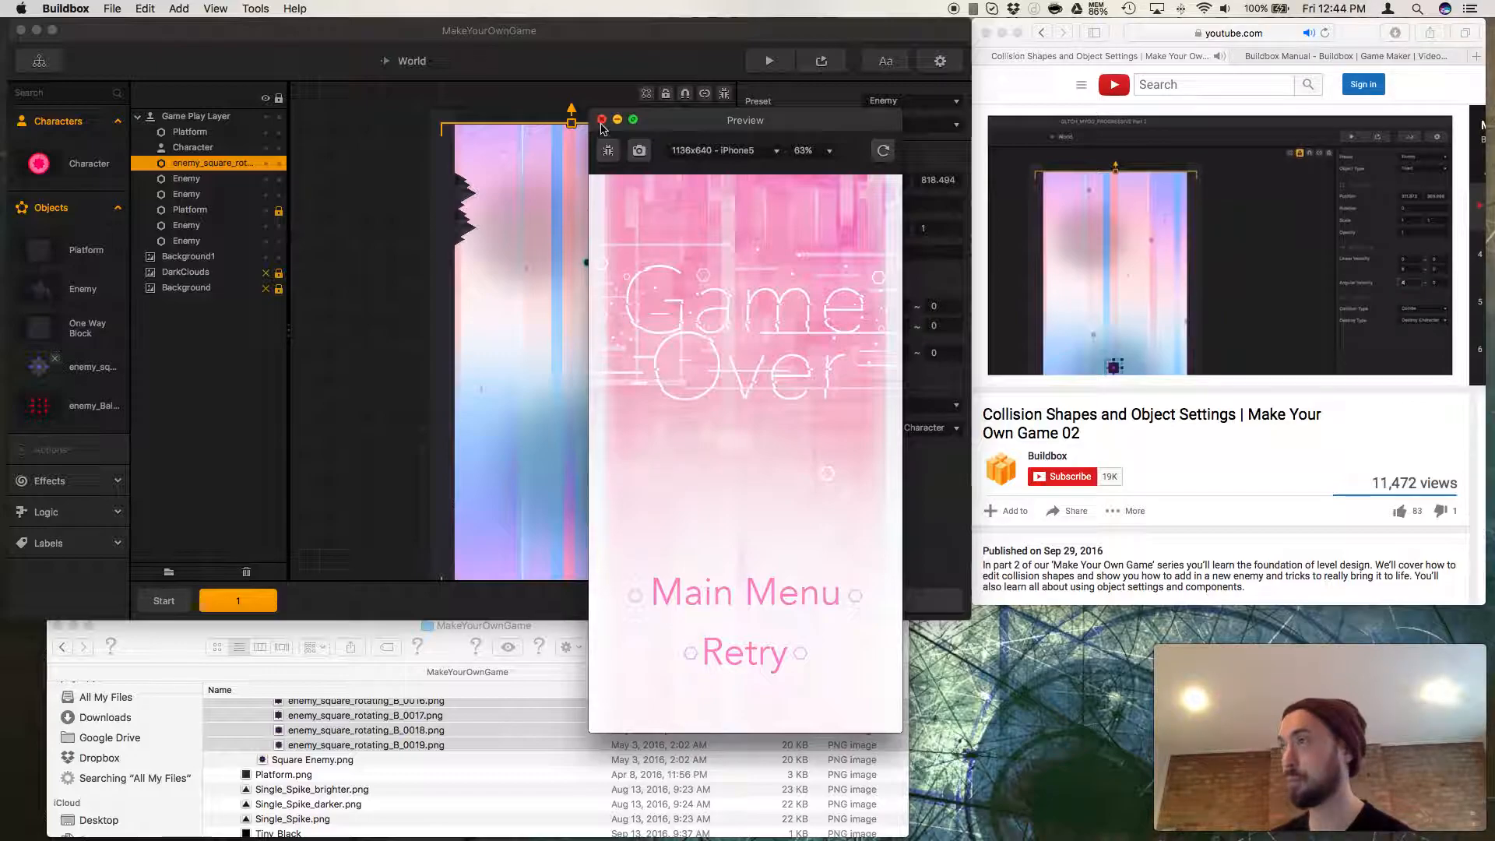
pyautogui.click(602, 120)
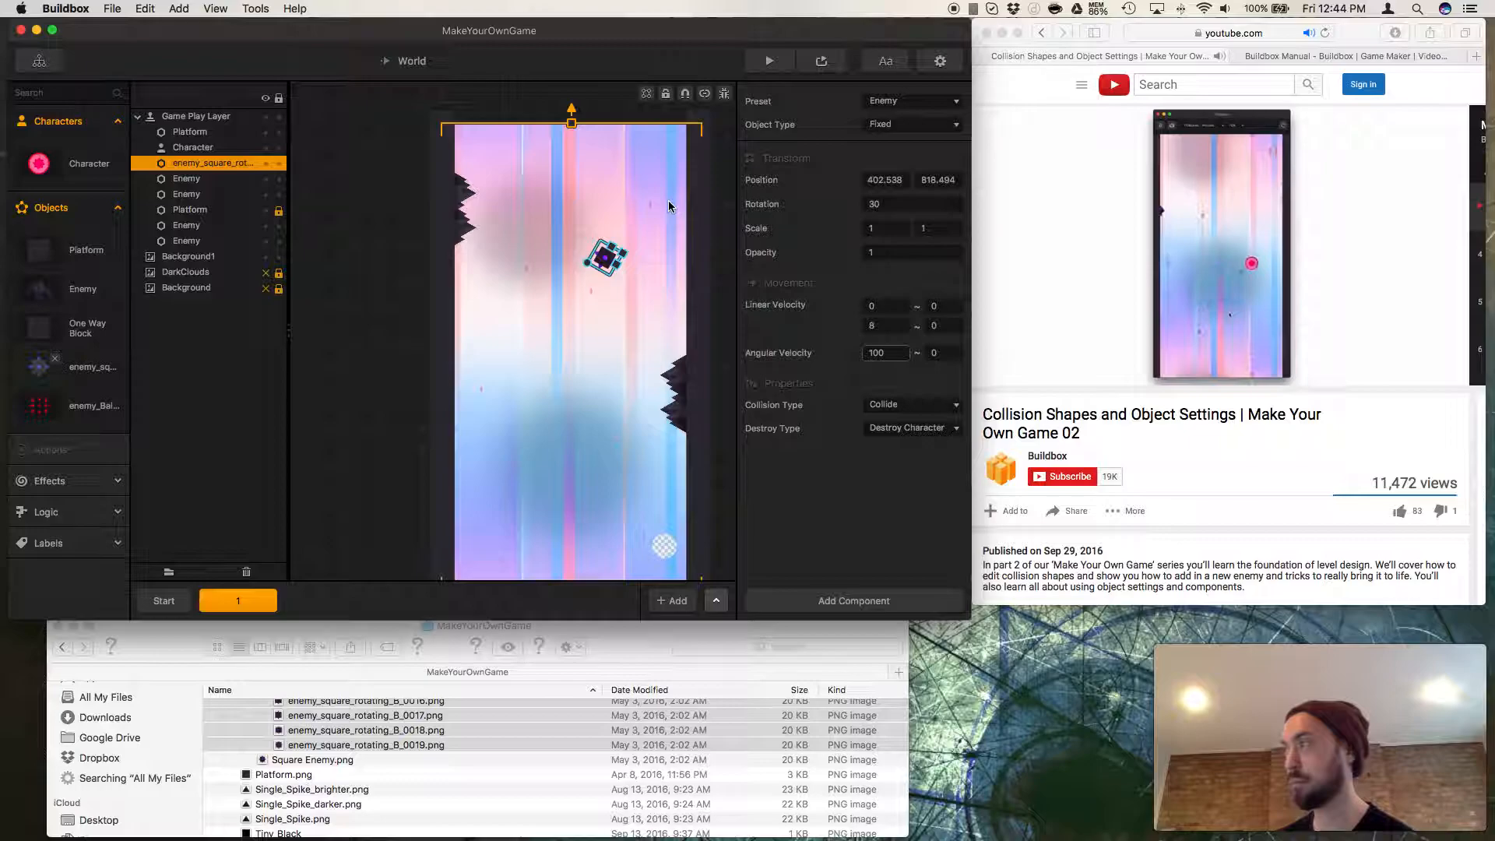
# Set the rotating square enemy's first Angular Velocity value to 500 and test the spin in the preview.
pyautogui.click(873, 354)
pyautogui.moveTo(886, 352); pyautogui.dragTo(784, 343)
pyautogui.write('500')
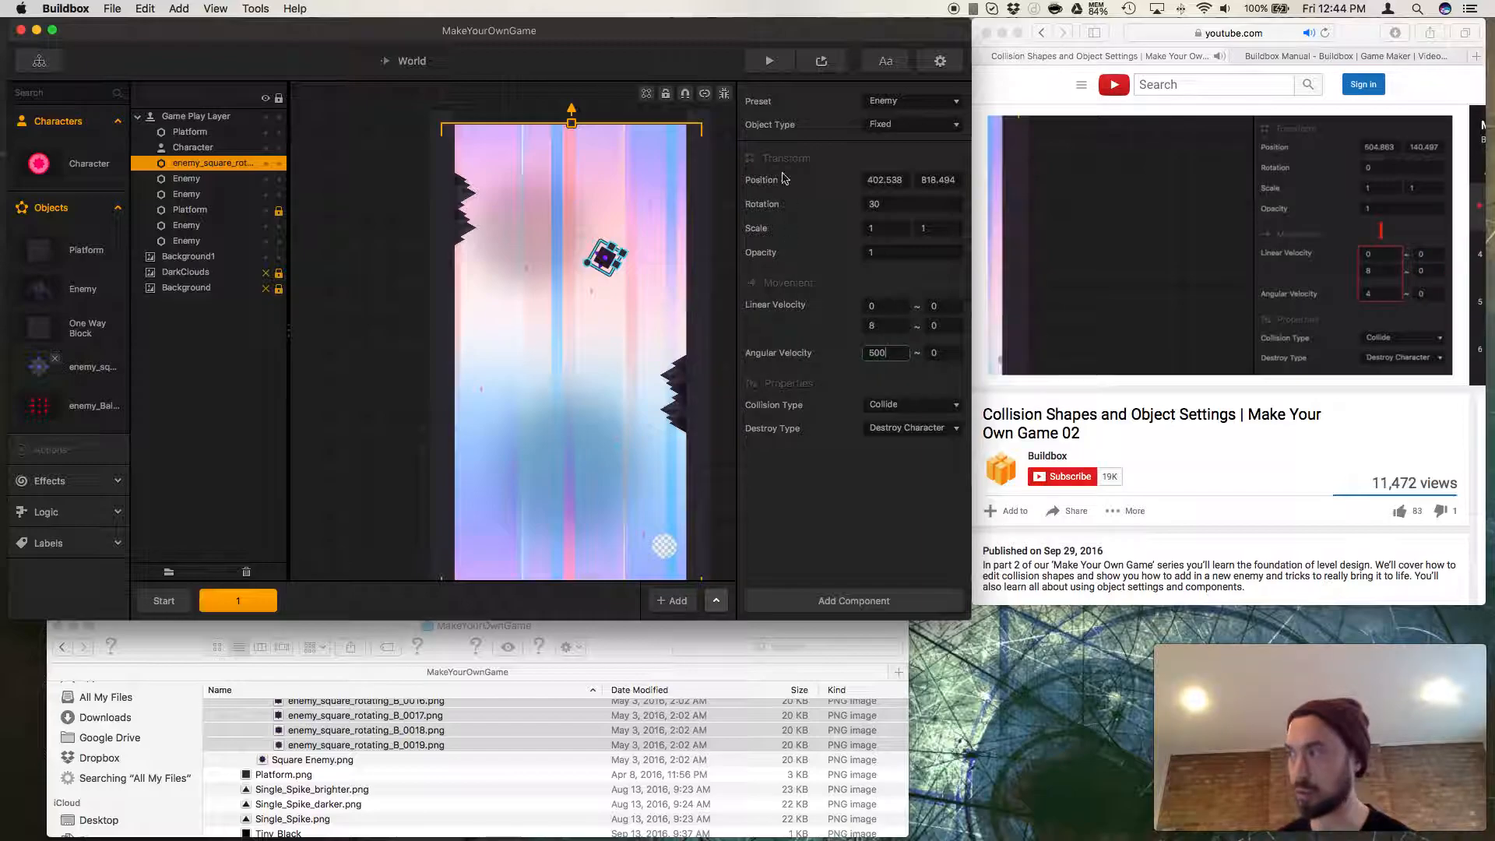
pyautogui.click(813, 56)
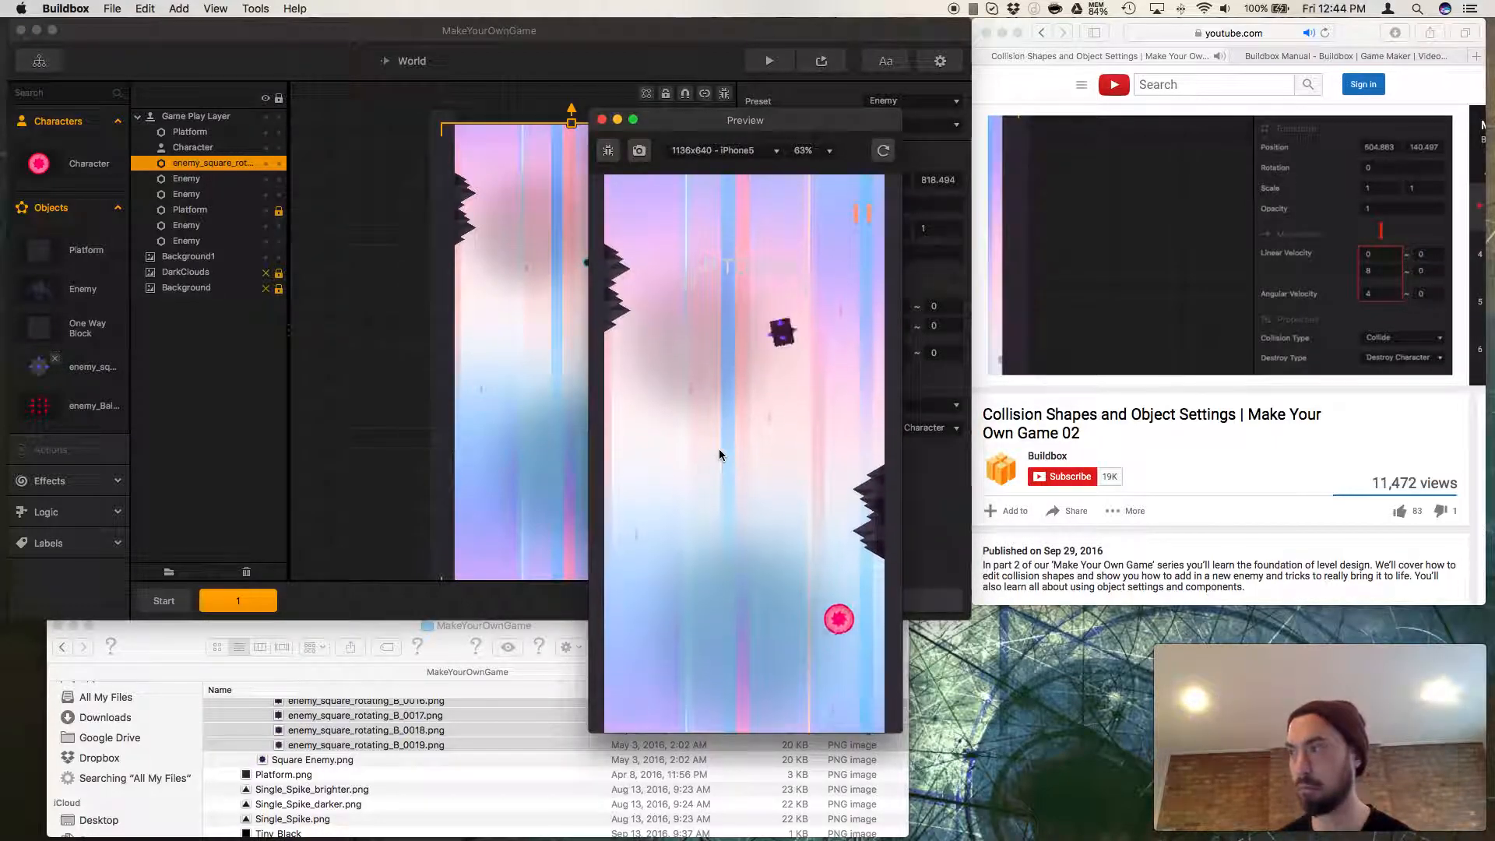
pyautogui.click(719, 449)
pyautogui.click(719, 449)
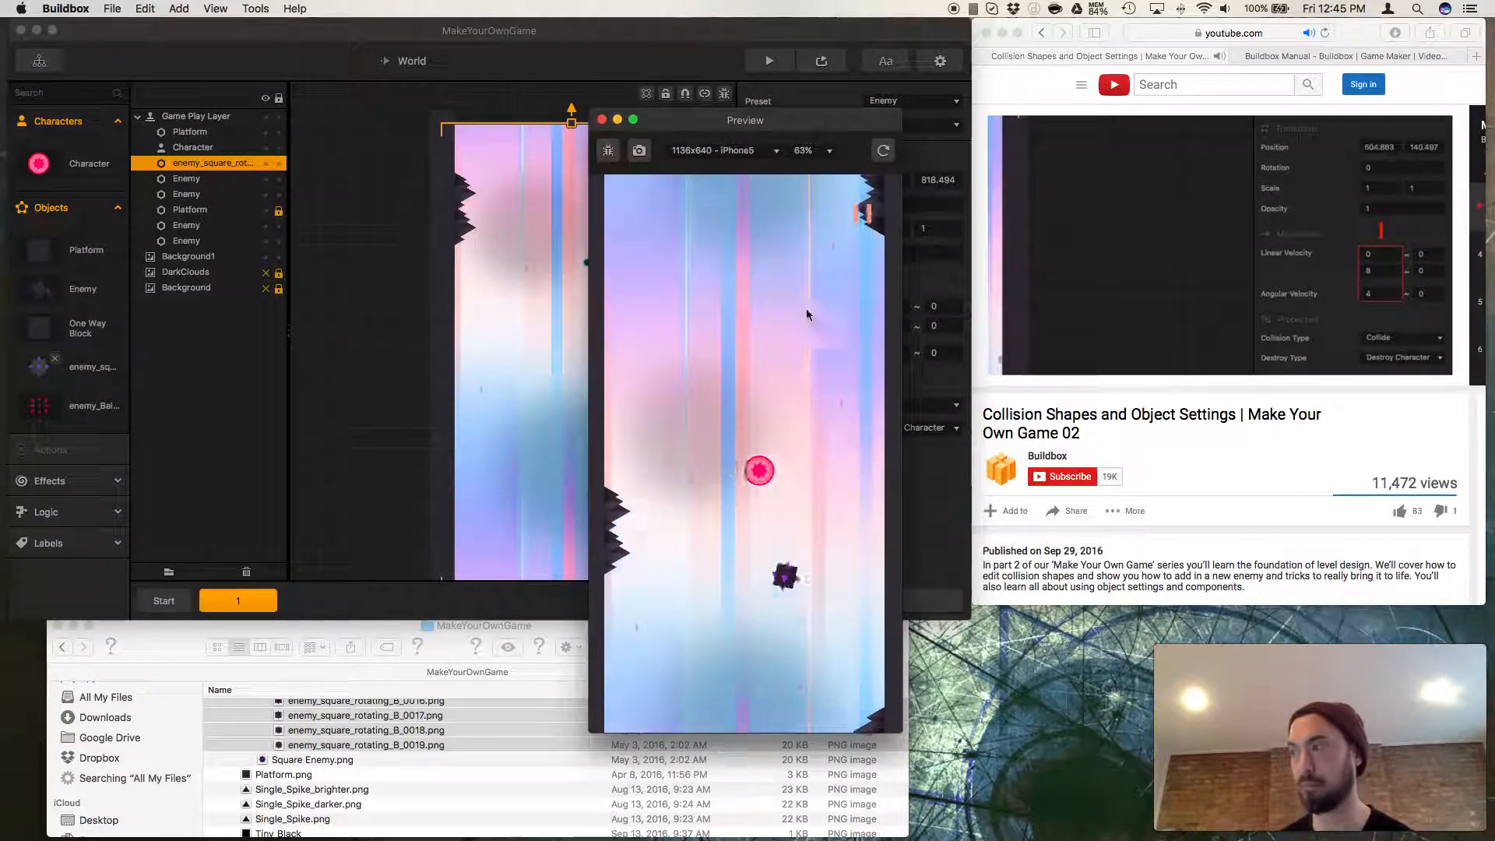
pyautogui.click(601, 119)
# Set the rotating square enemy's first Angular Velocity value to 4.
pyautogui.doubleClick(888, 353)
pyautogui.write('500')
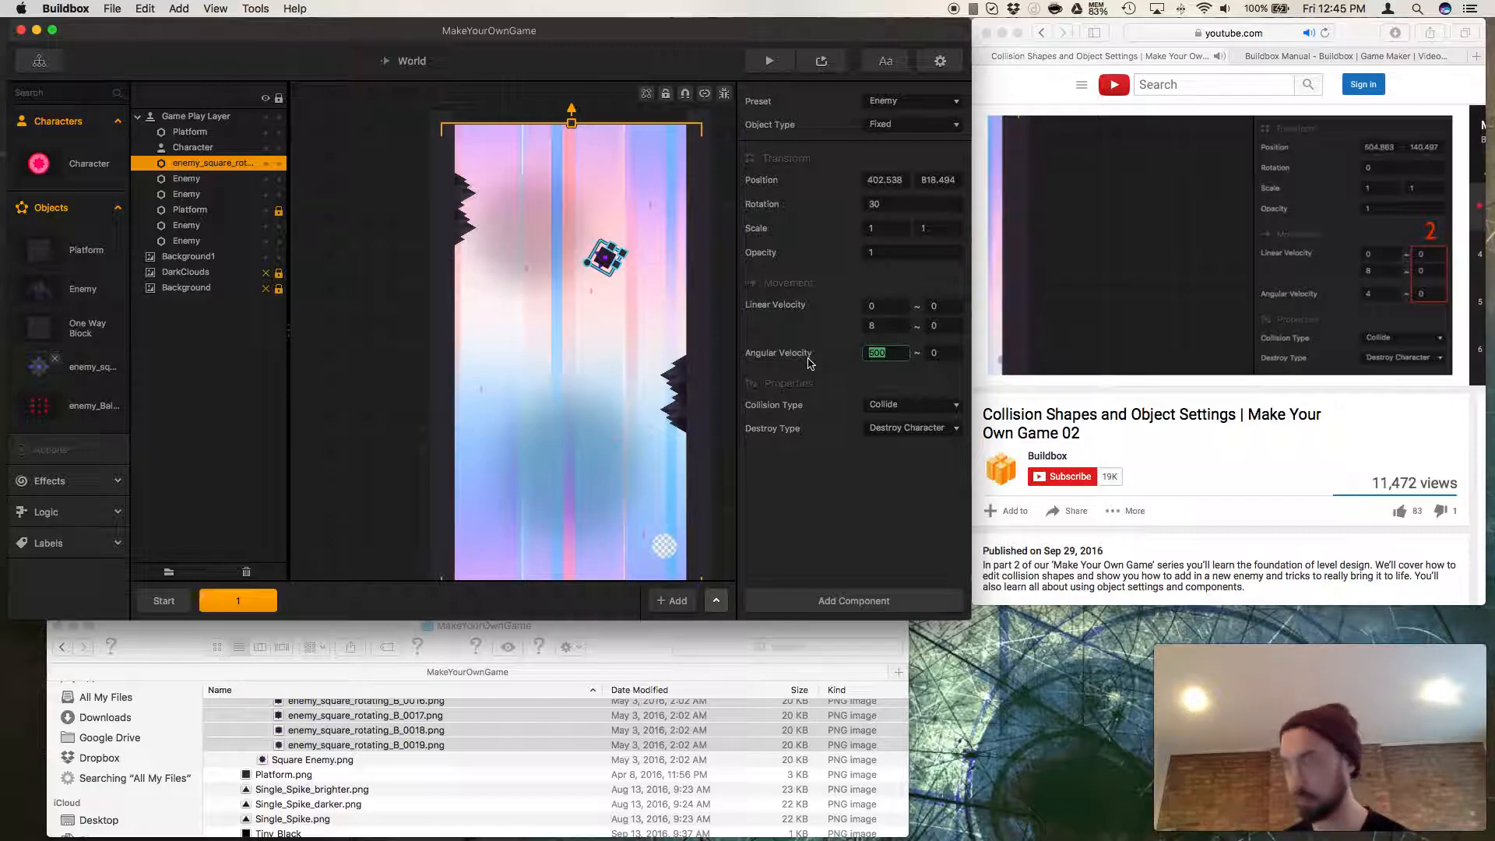
pyautogui.write('4')
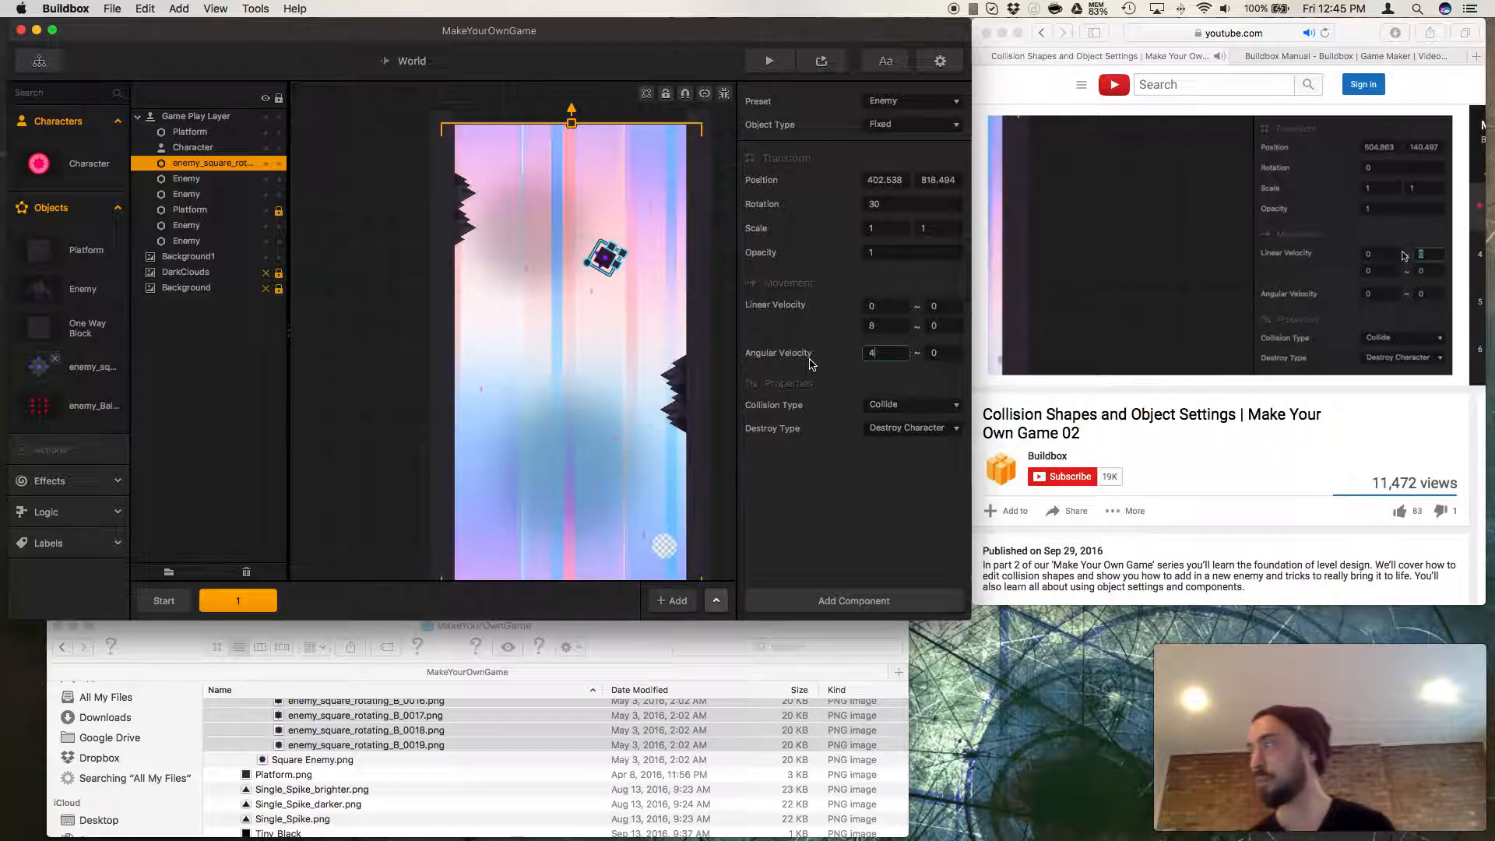
# Reset the enemy's vertical Linear Velocity and Angular Velocity to 0, and set its second horizontal Linear Velocity value to 10.
pyautogui.click(857, 327)
pyautogui.write('0')
pyautogui.click(882, 350)
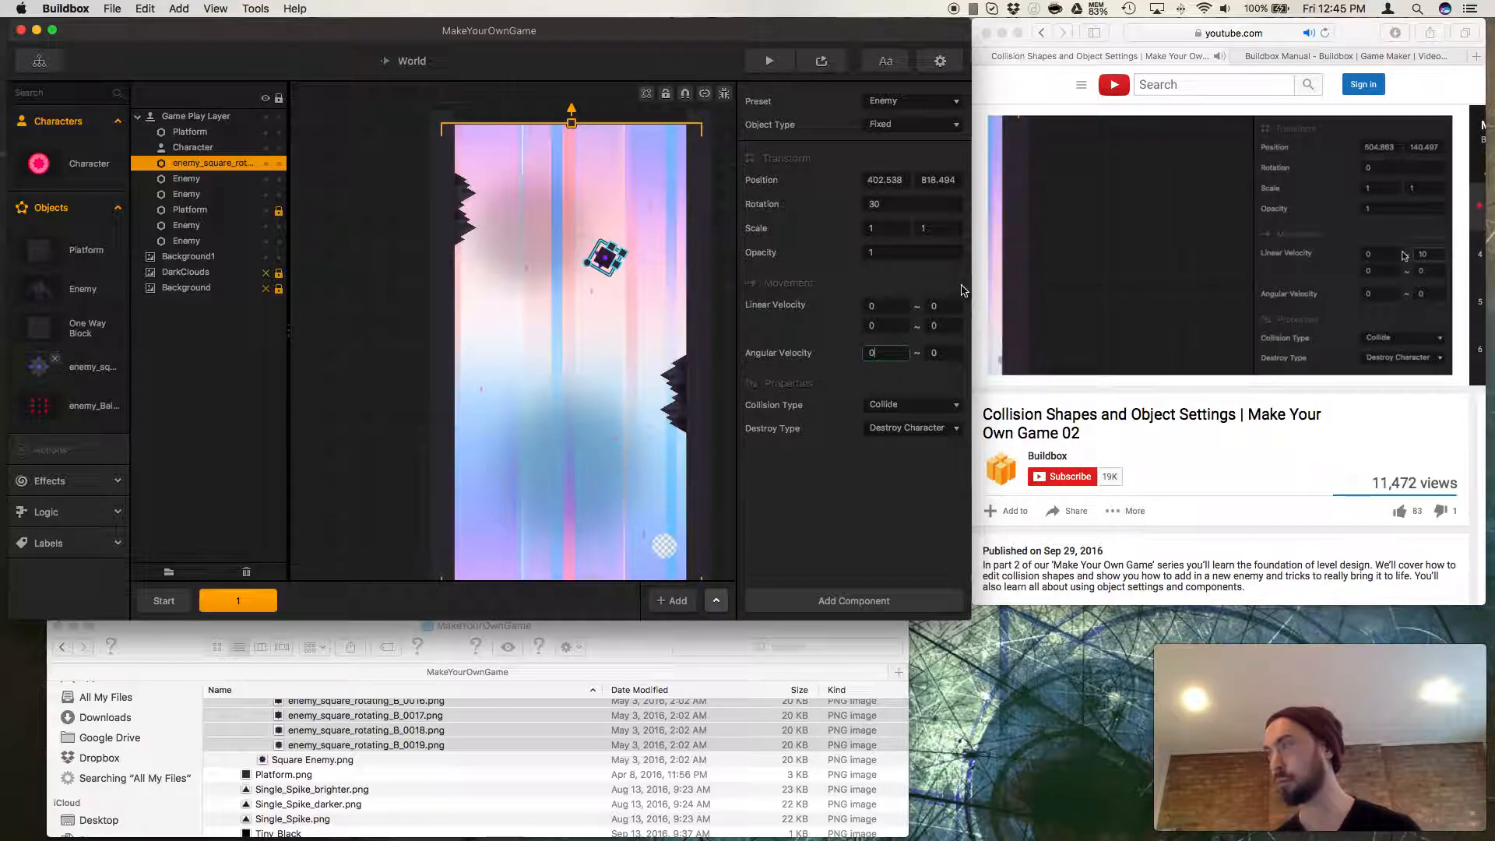
pyautogui.click(951, 304)
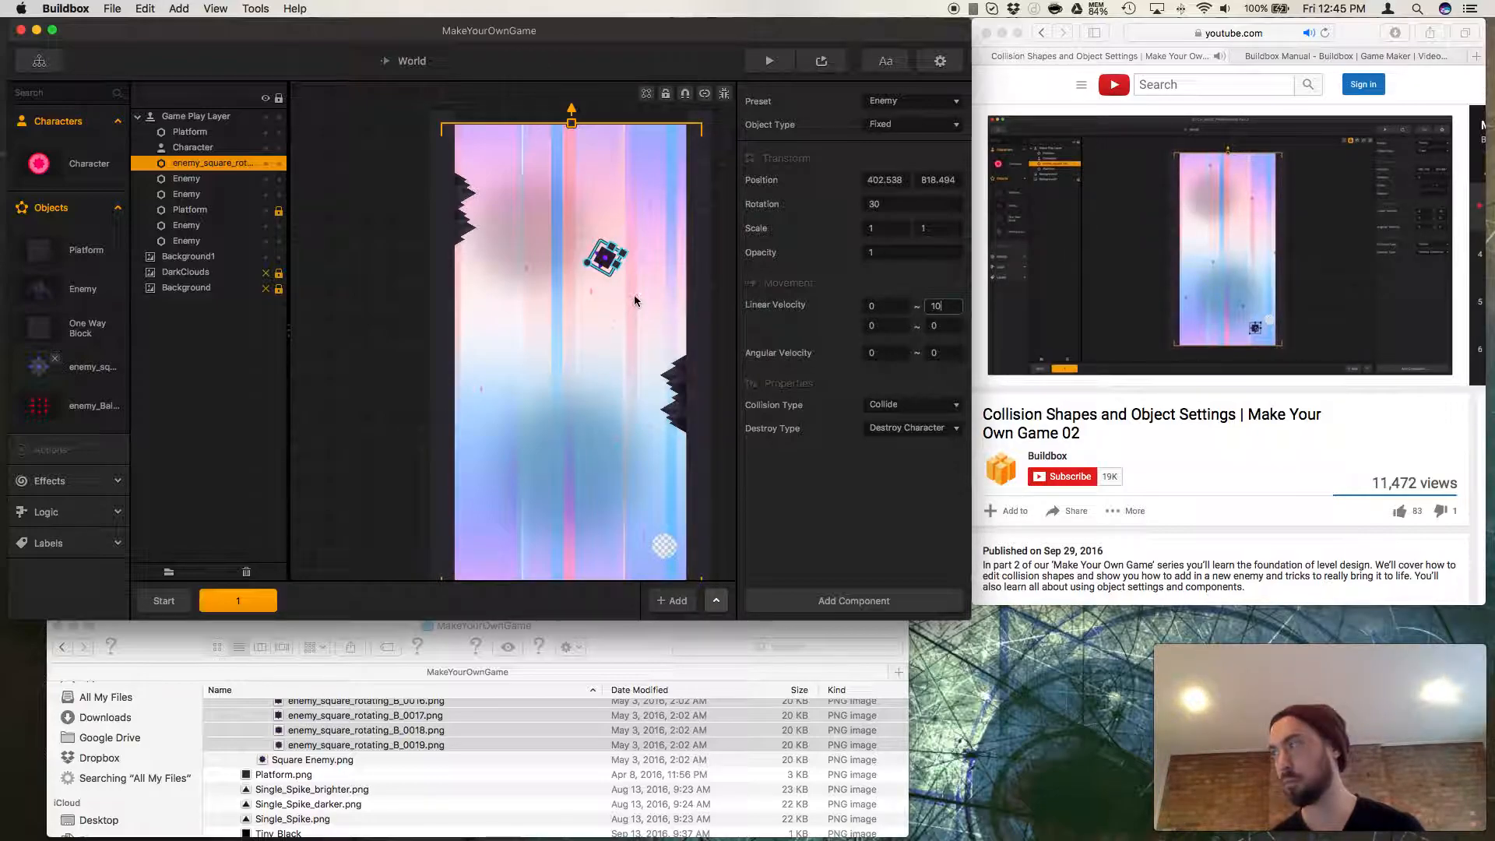
# Lock the Background1 layer so it cannot be selected in the scene, and clear the selection.
pyautogui.click(606, 271)
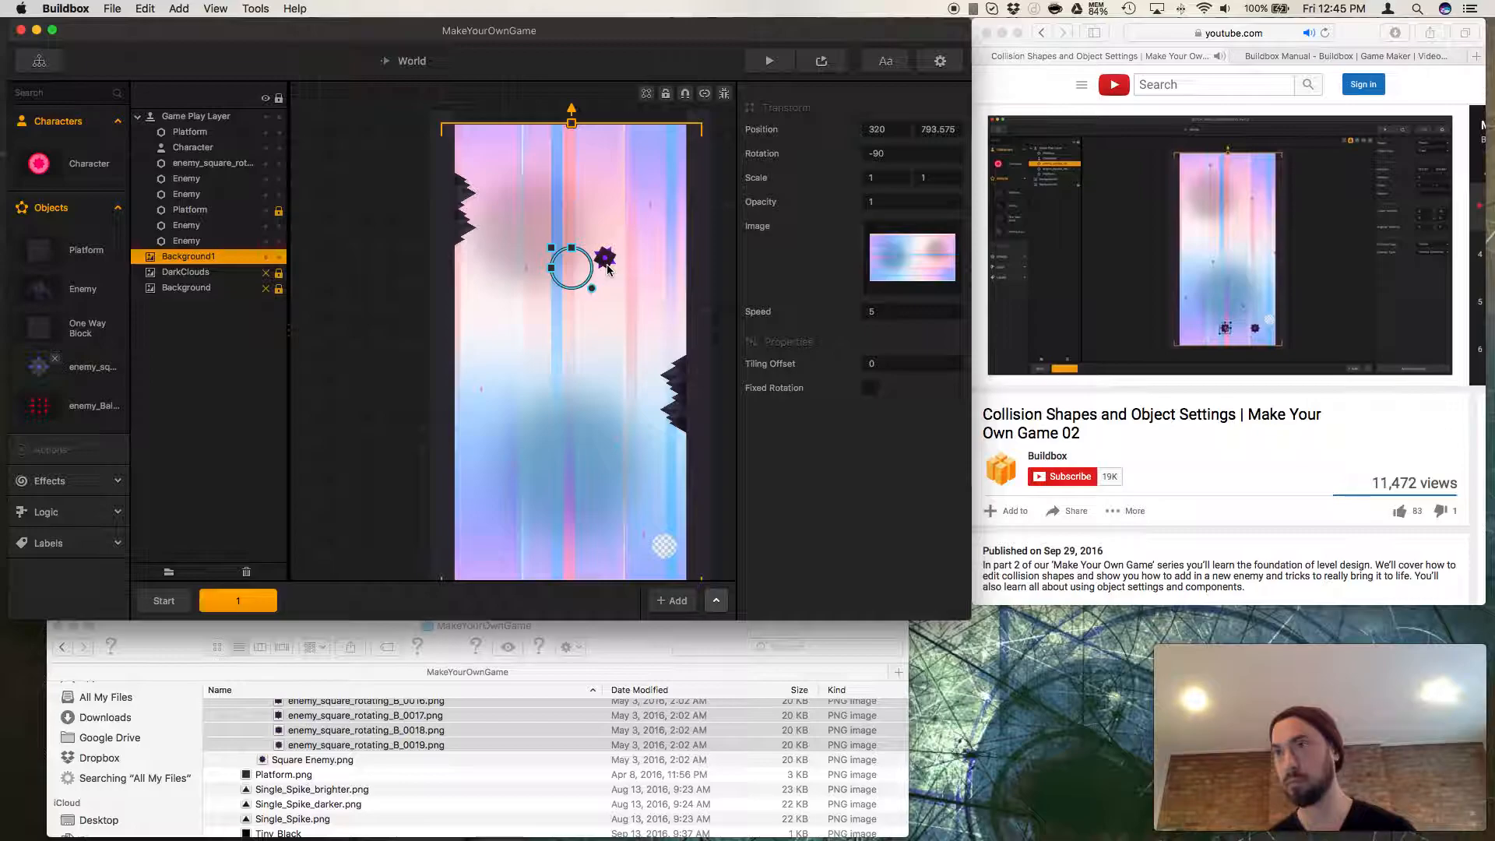
pyautogui.click(606, 259)
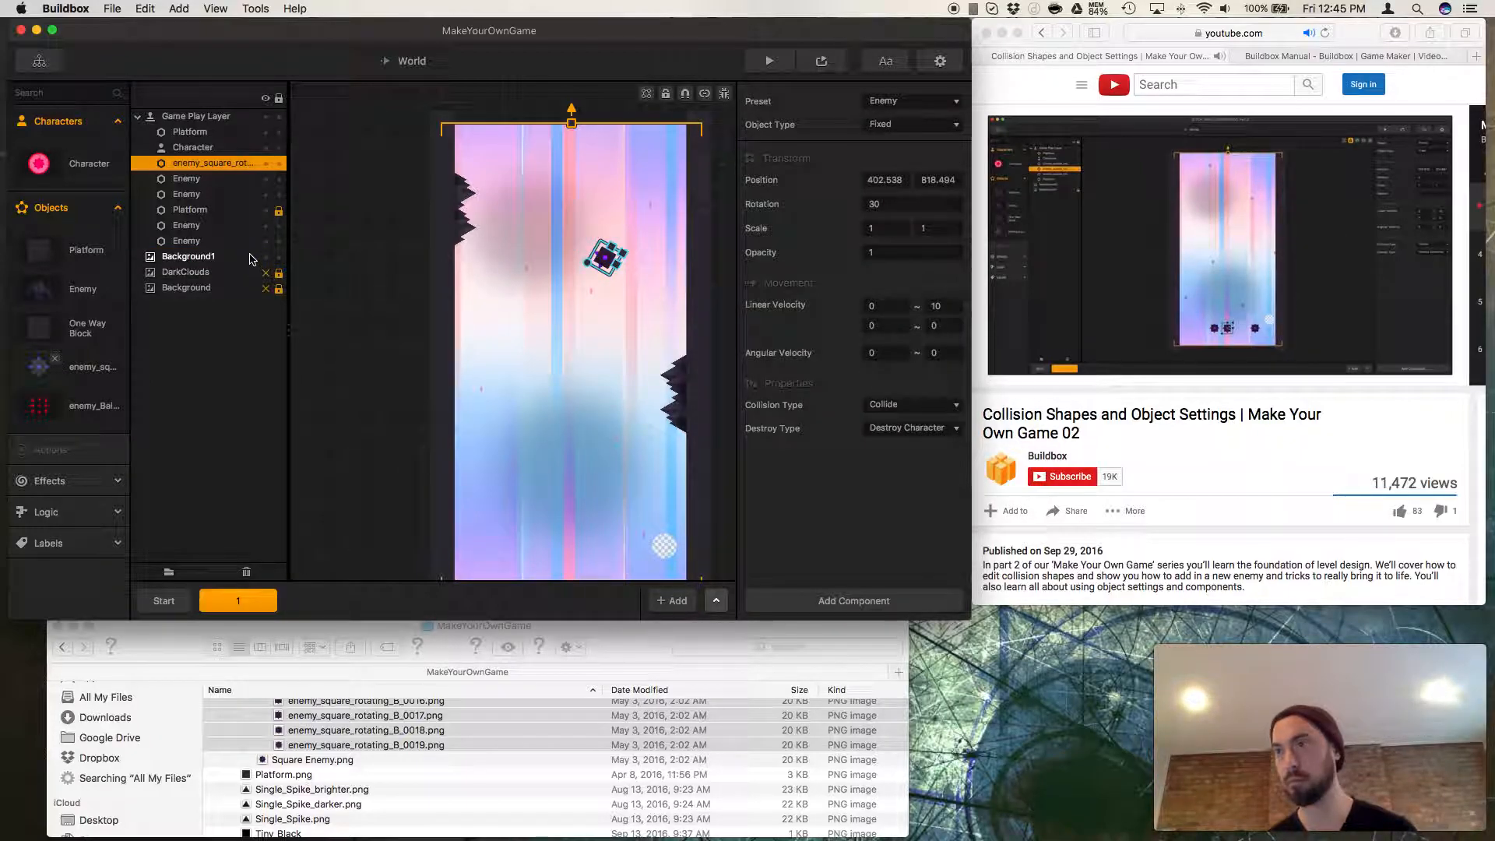
pyautogui.click(233, 256)
pyautogui.click(507, 274)
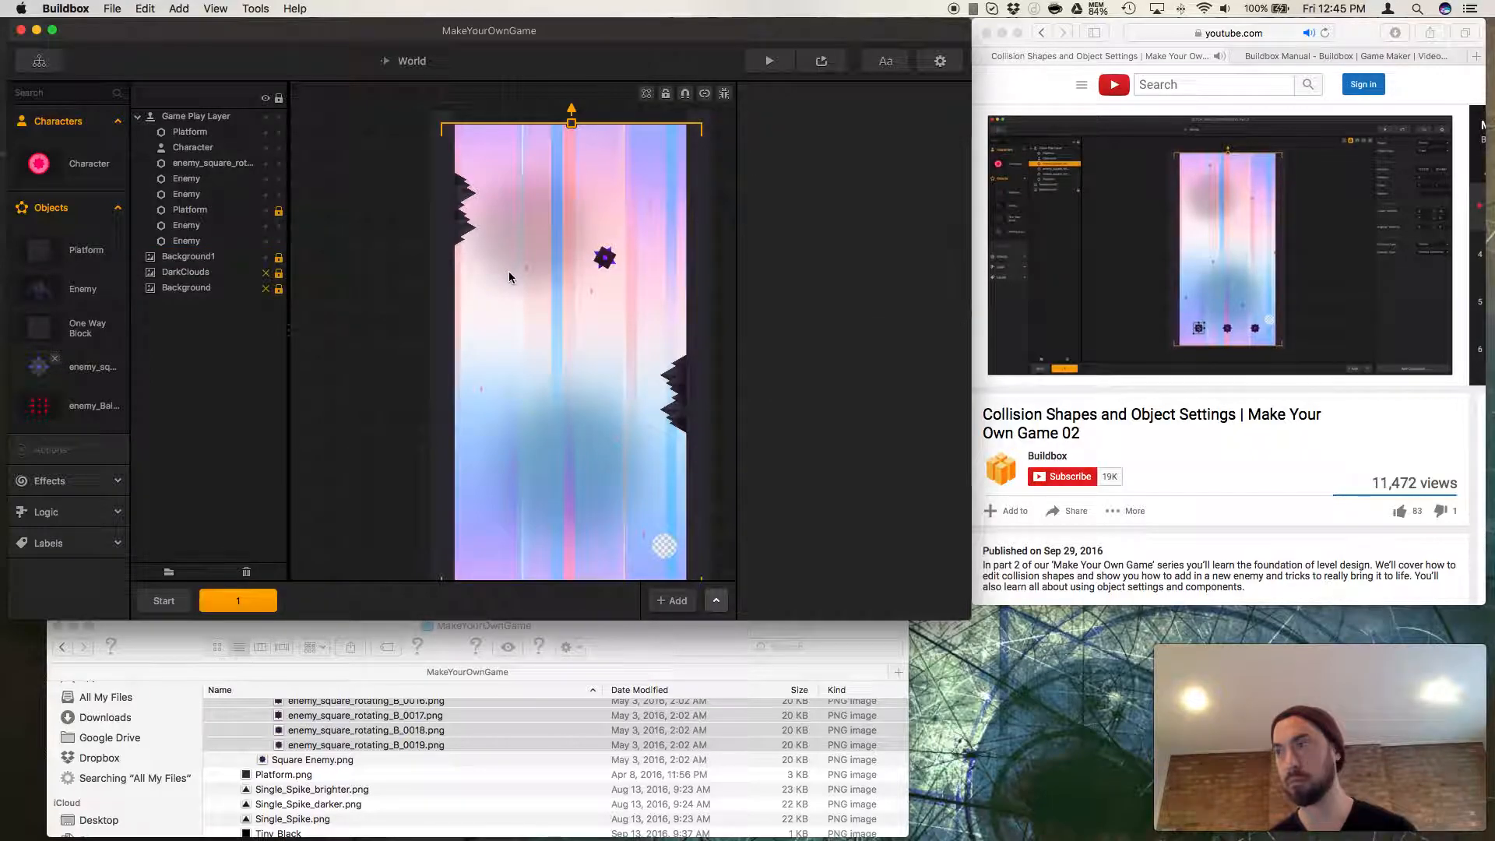
# Duplicate the rotating square enemy in the scene.
pyautogui.click(606, 259)
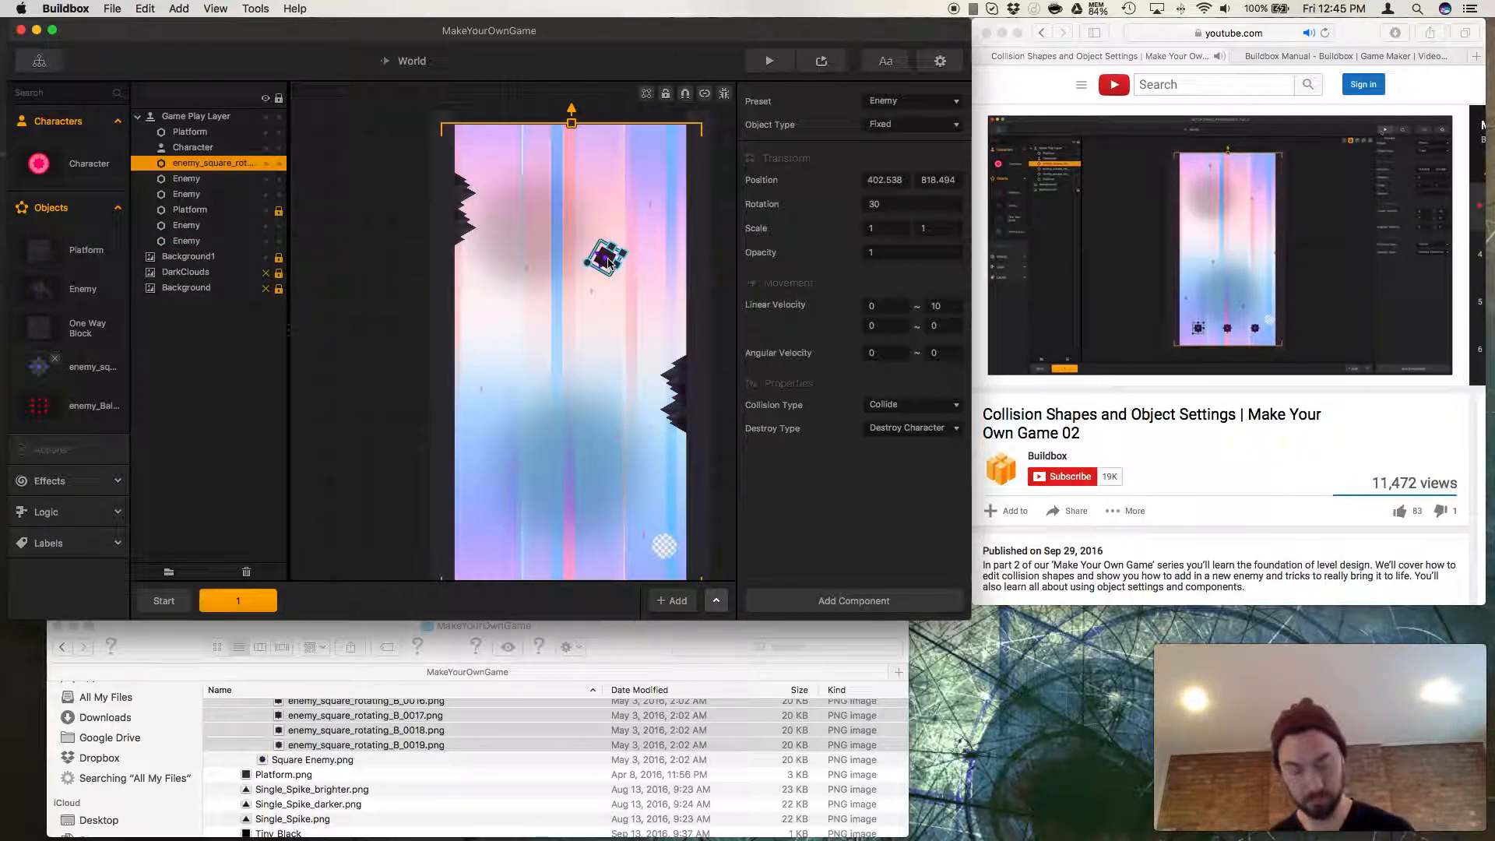
pyautogui.press('super+d')
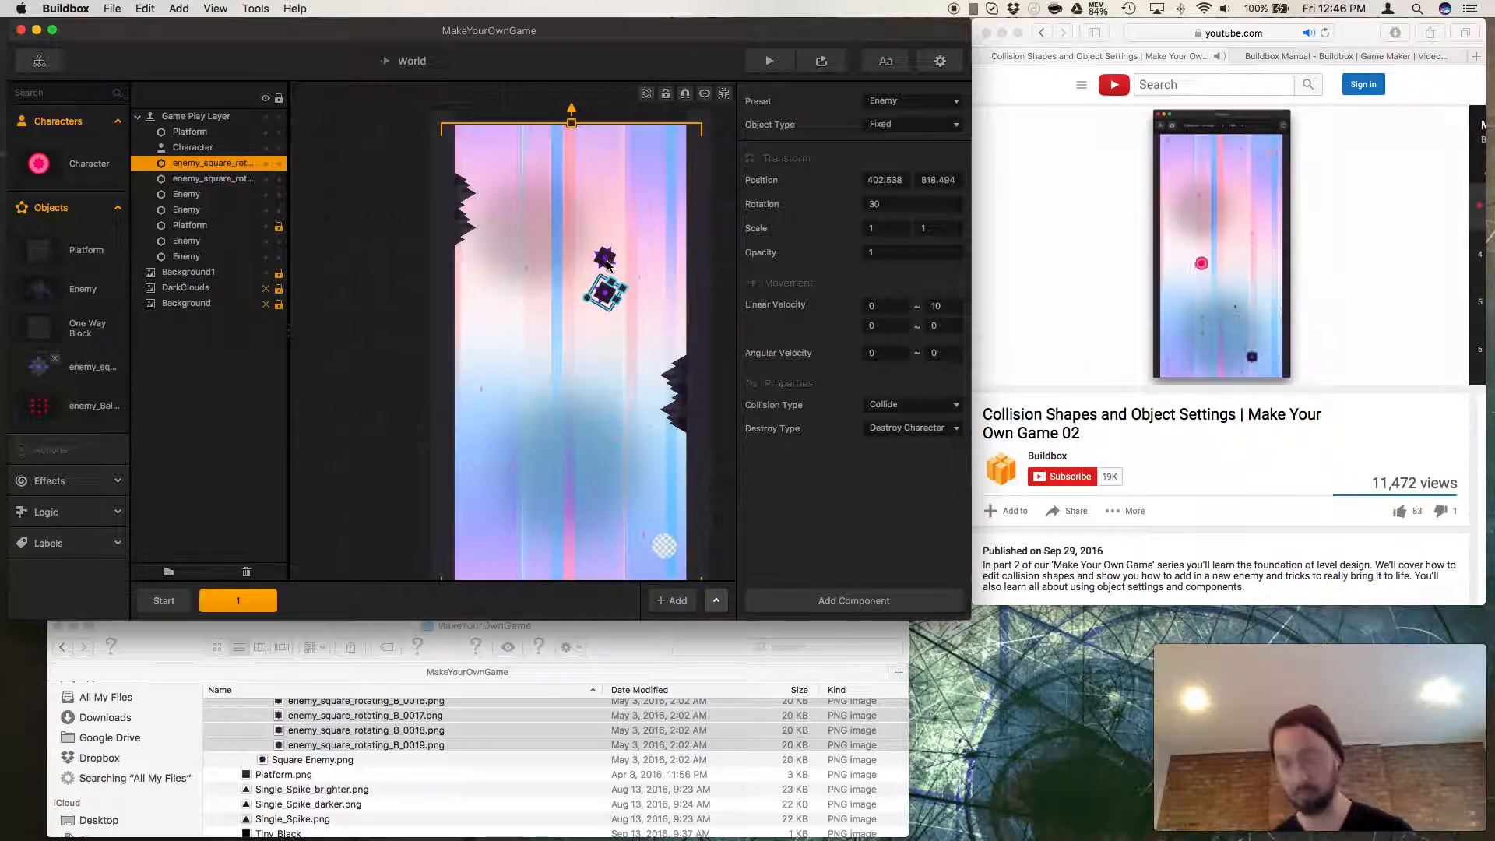
# Delete the extra rotating square enemy, and place the remaining one near the scene's lower center with Rotation 0.
pyautogui.press('BackSpace')
pyautogui.moveTo(607, 259); pyautogui.dragTo(578, 542)
pyautogui.doubleClick(894, 201)
pyautogui.write('0')
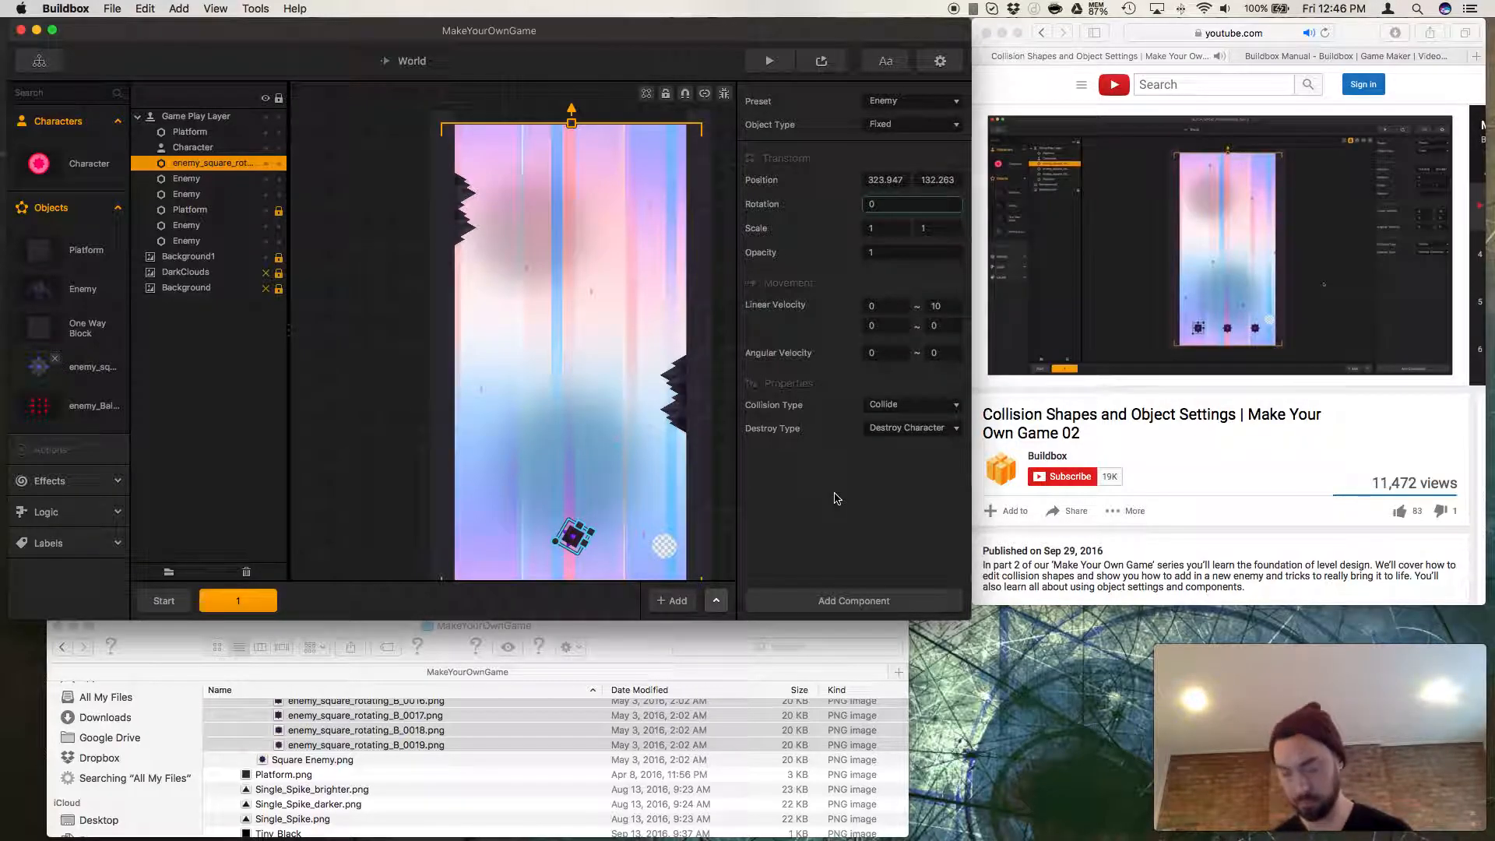
pyautogui.write('da')
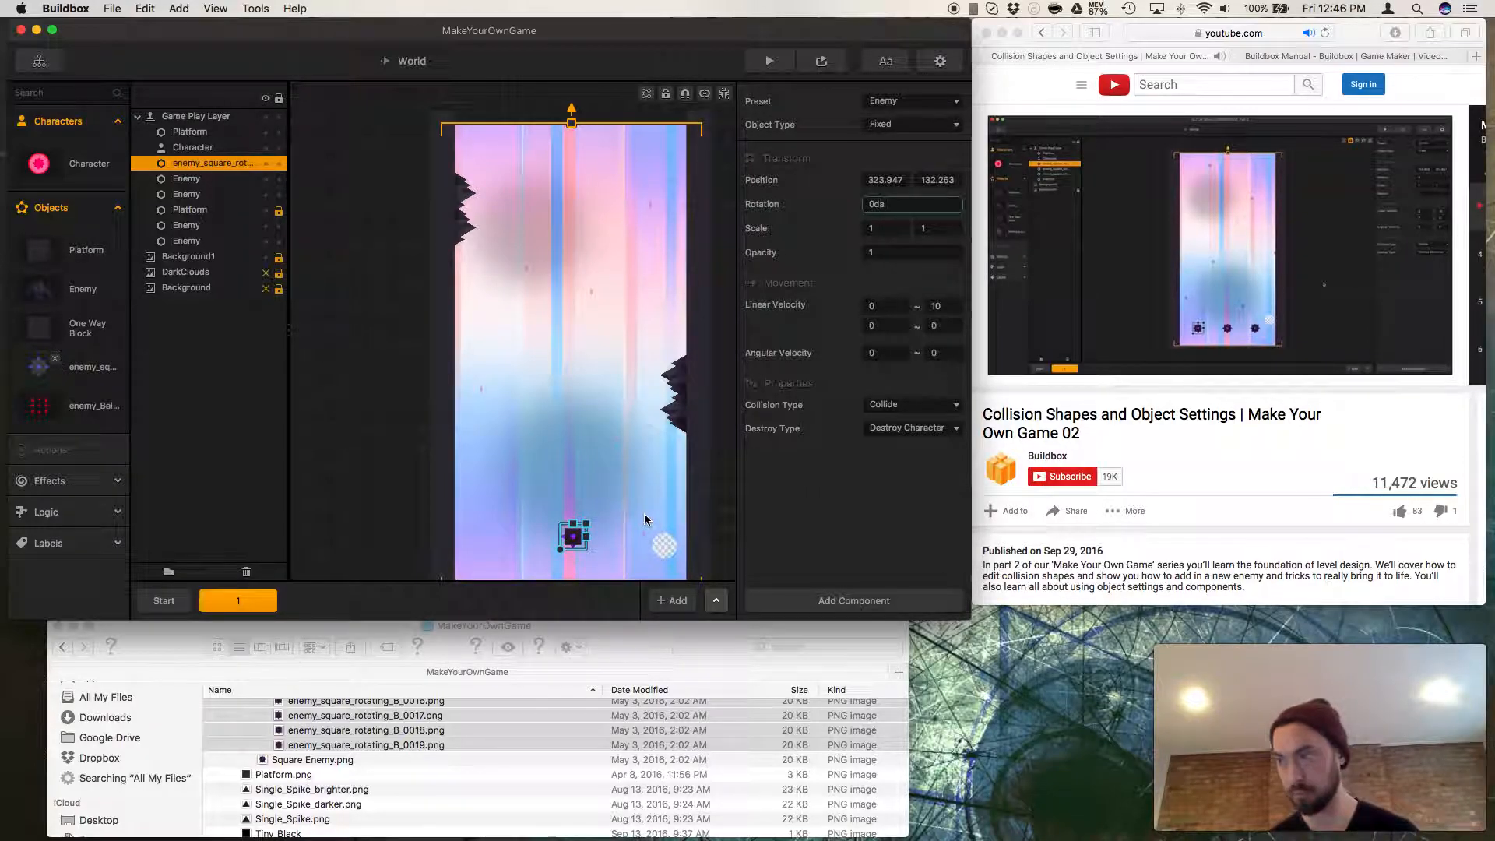
# Duplicate the rotating square enemy three times and spread copies along its row, at about X 129 and X 527.
pyautogui.click(581, 539)
pyautogui.press('super+d')
pyautogui.press('super+d')
pyautogui.press('super+d')
pyautogui.moveTo(545, 545); pyautogui.dragTo(492, 544)
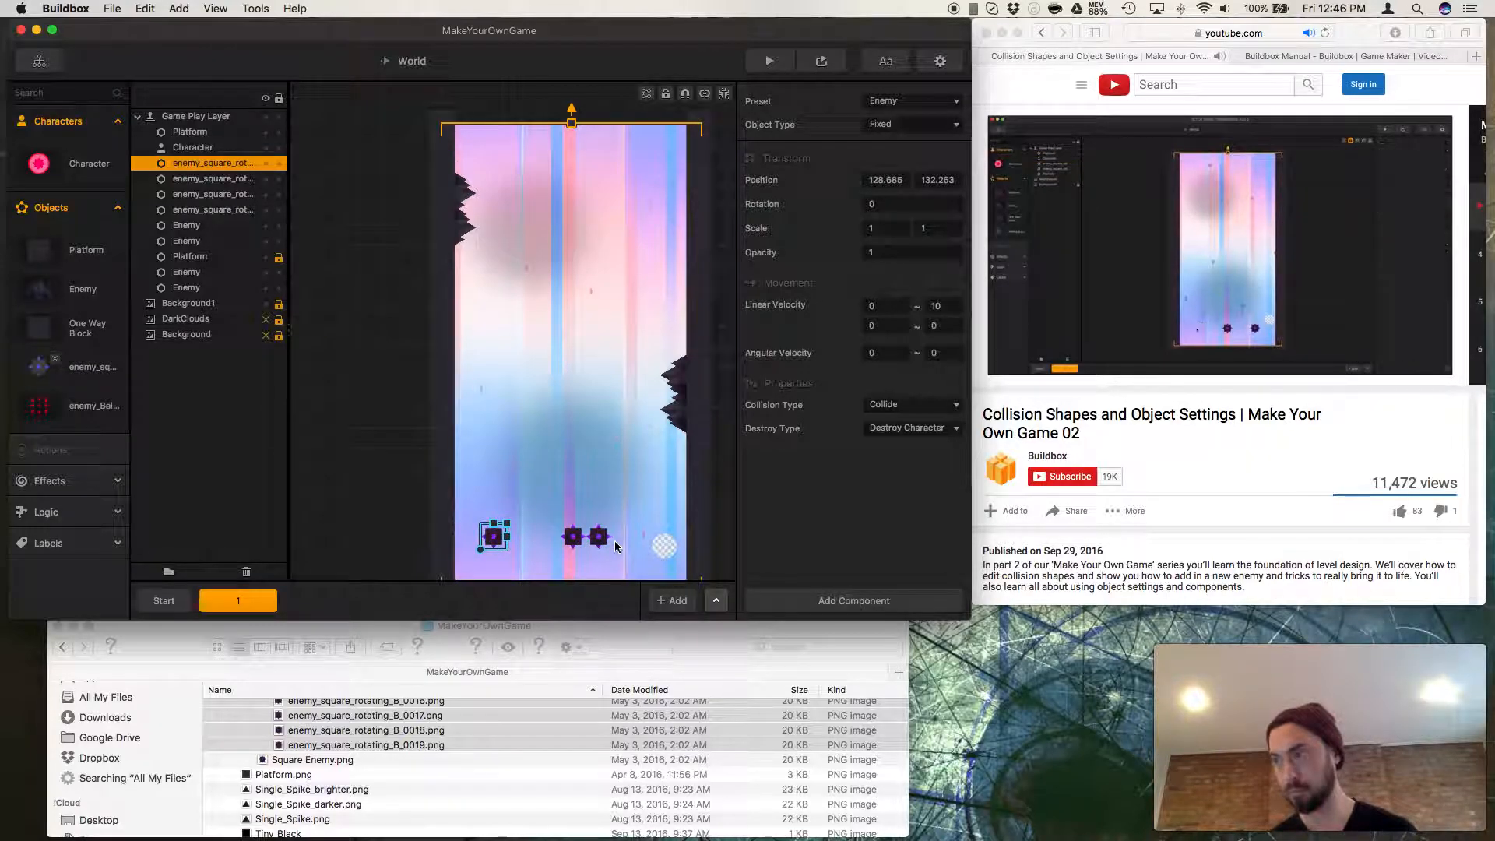
pyautogui.moveTo(605, 540); pyautogui.dragTo(660, 545)
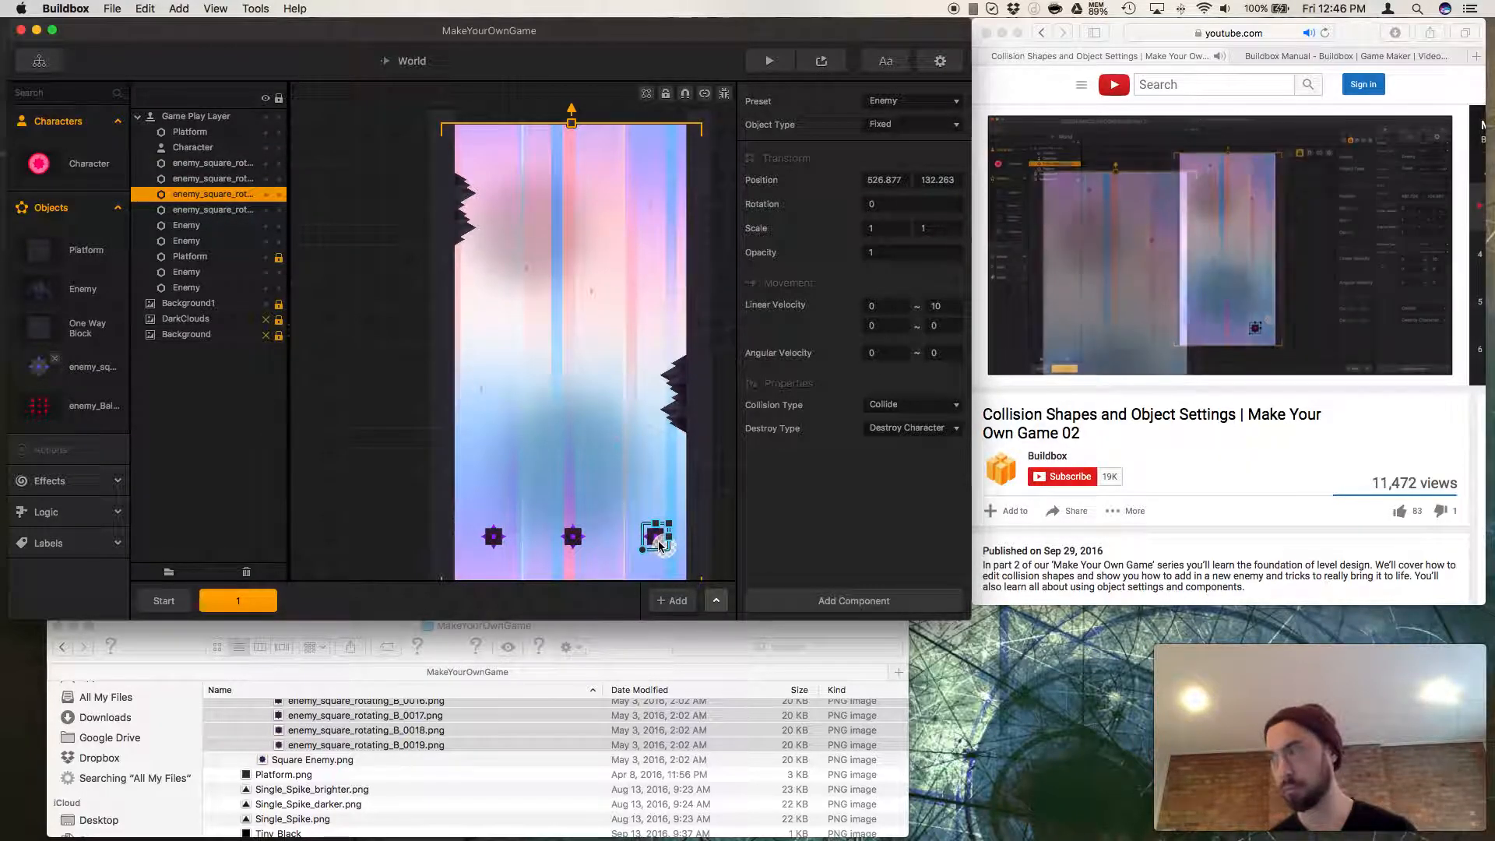
# Switch to Safari to pause the tutorial video, and return to Buildbox.
pyautogui.click(996, 428)
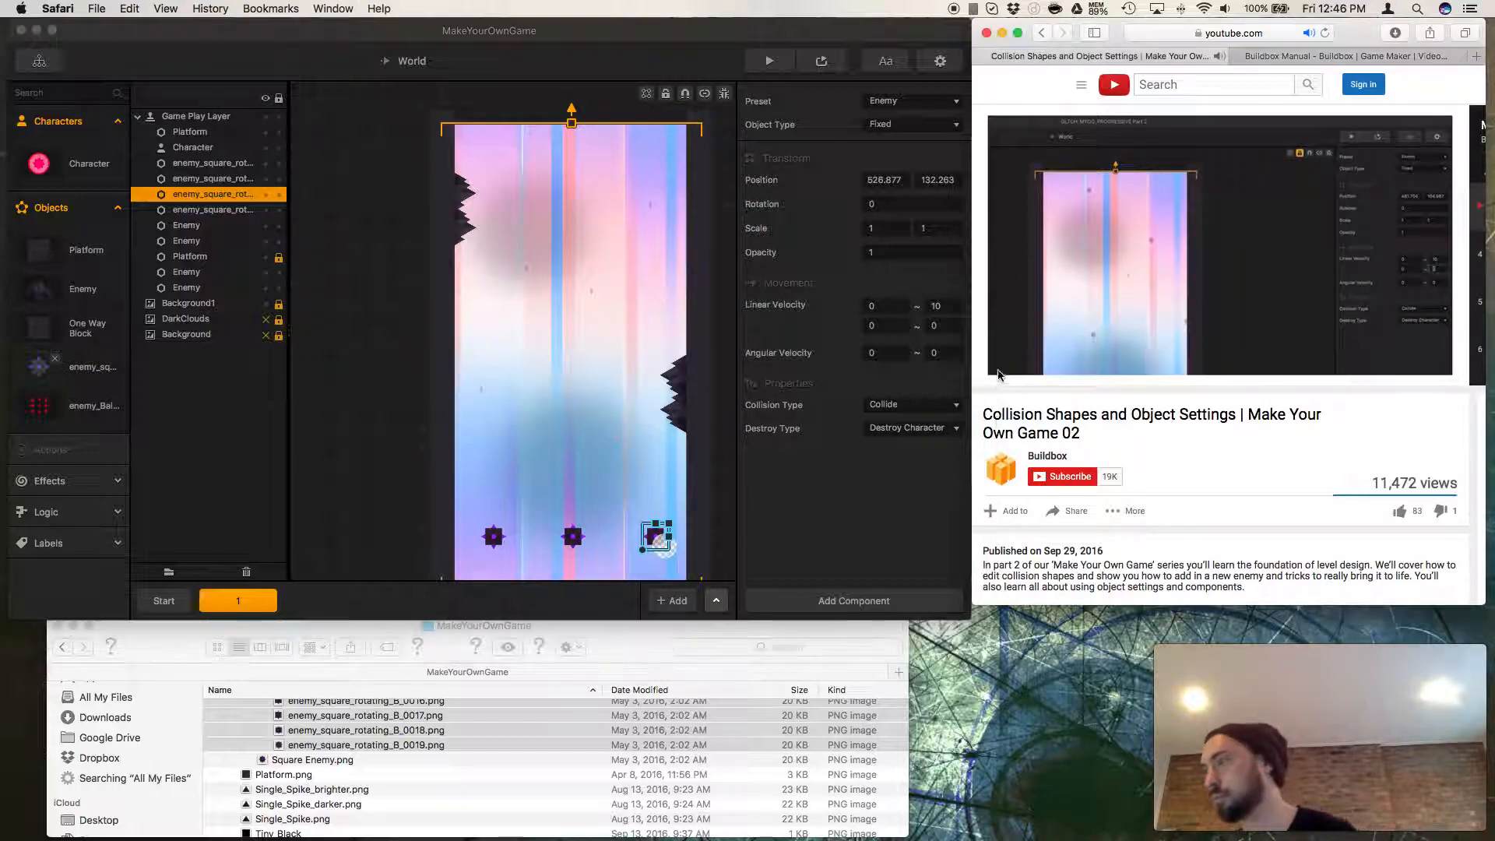
pyautogui.click(1022, 374)
pyautogui.click(864, 477)
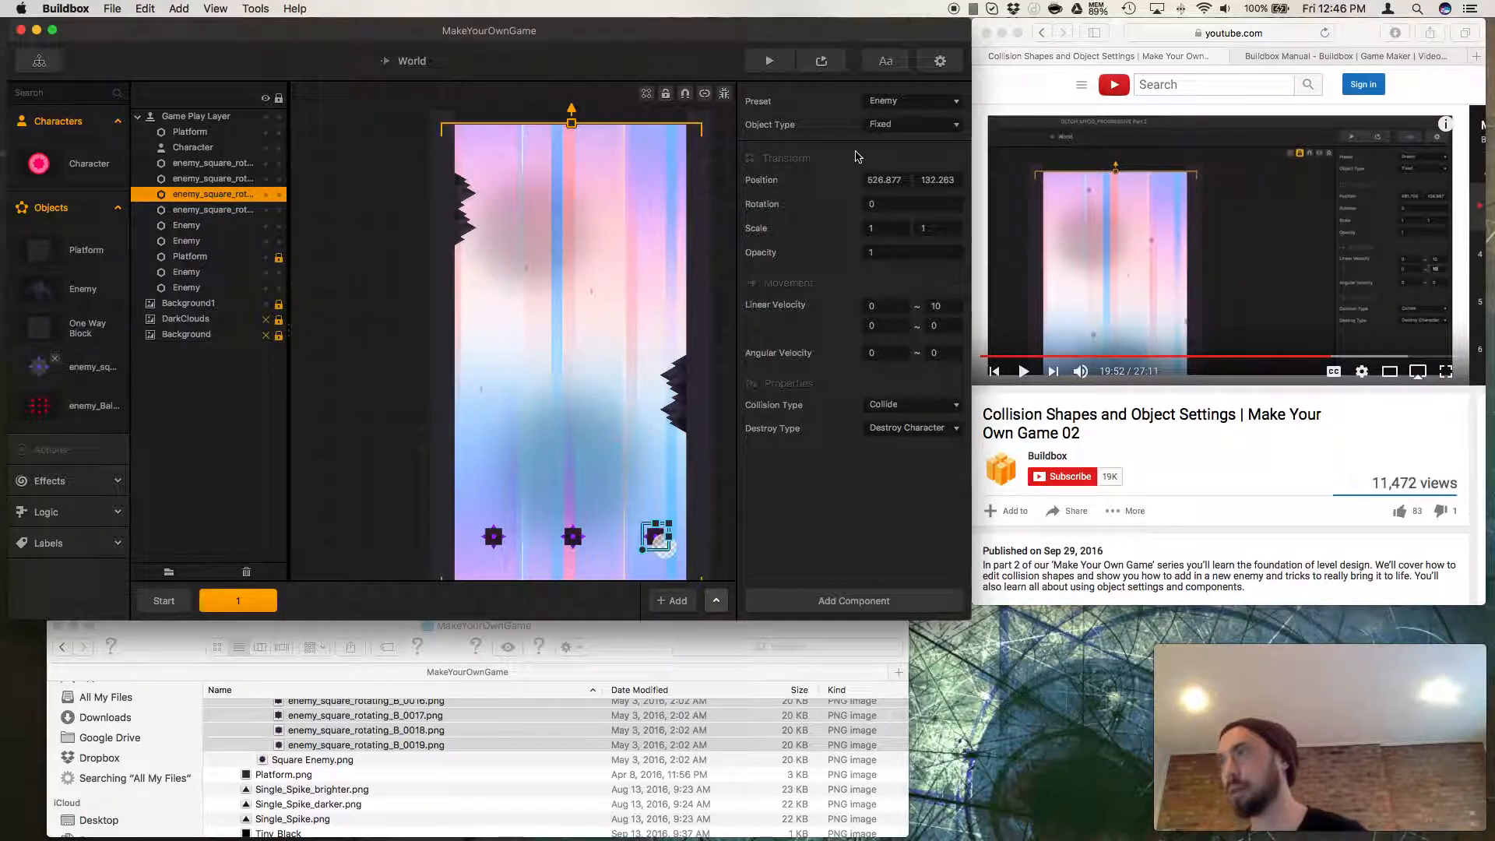
# Run the game in preview and steer the character to test how the duplicated square enemies move.
pyautogui.click(831, 68)
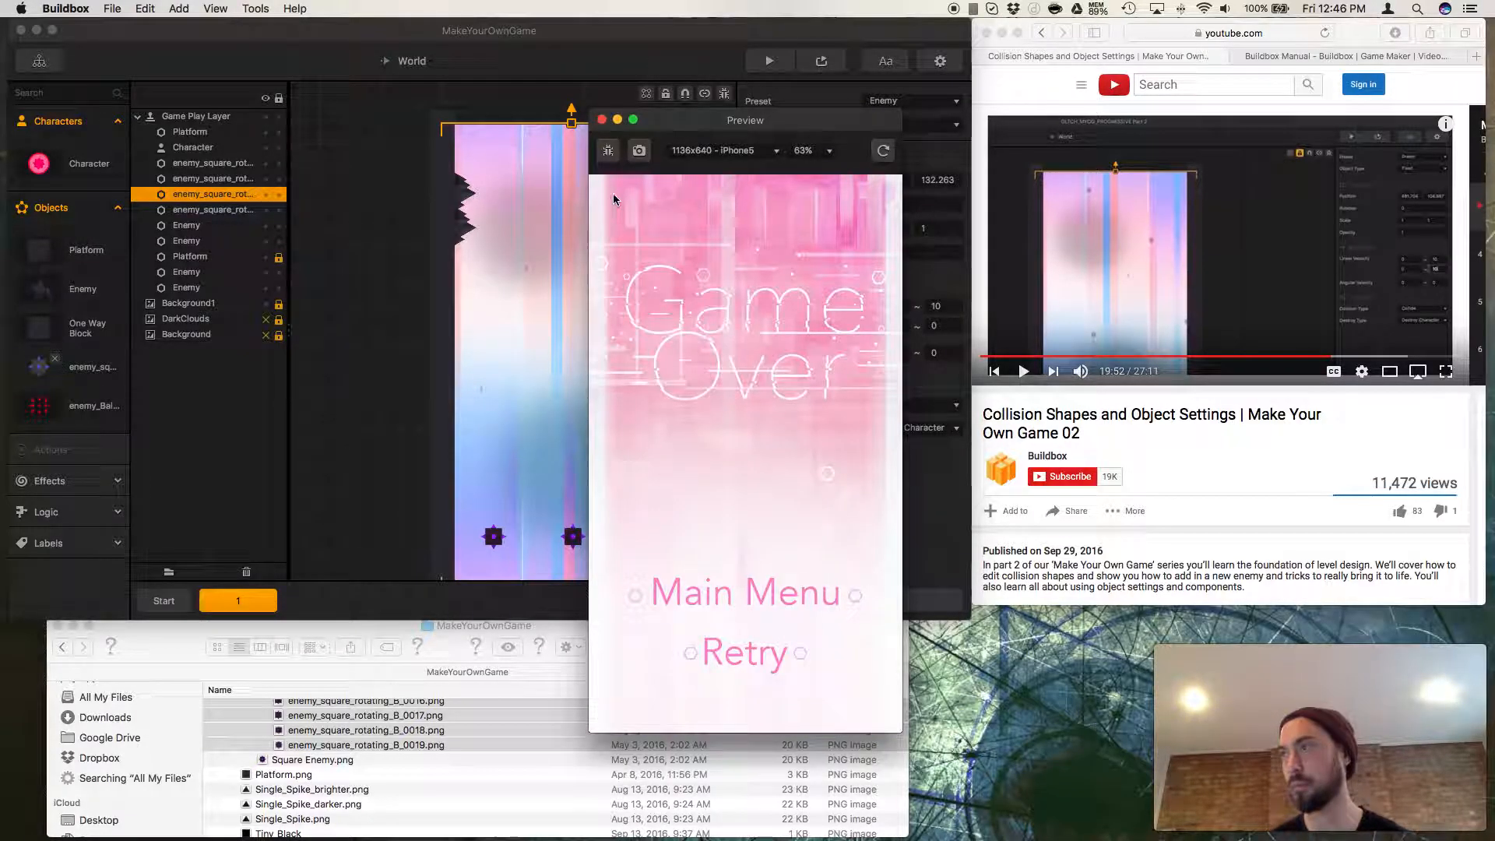
pyautogui.click(601, 119)
pyautogui.click(769, 61)
pyautogui.click(711, 576)
pyautogui.press('Right')
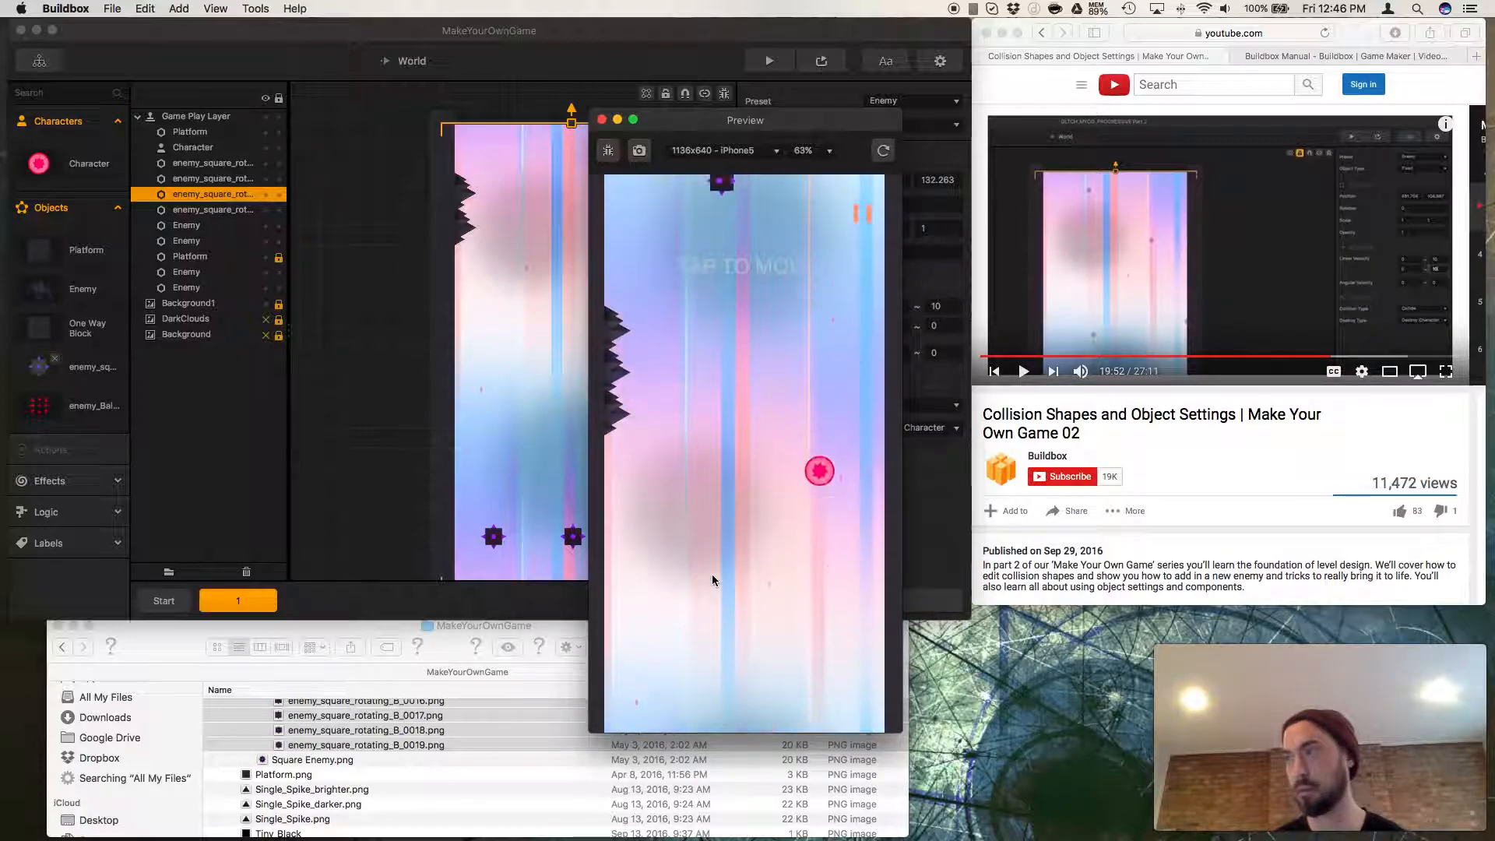
pyautogui.press('Left')
pyautogui.press('Right')
pyautogui.press('Left')
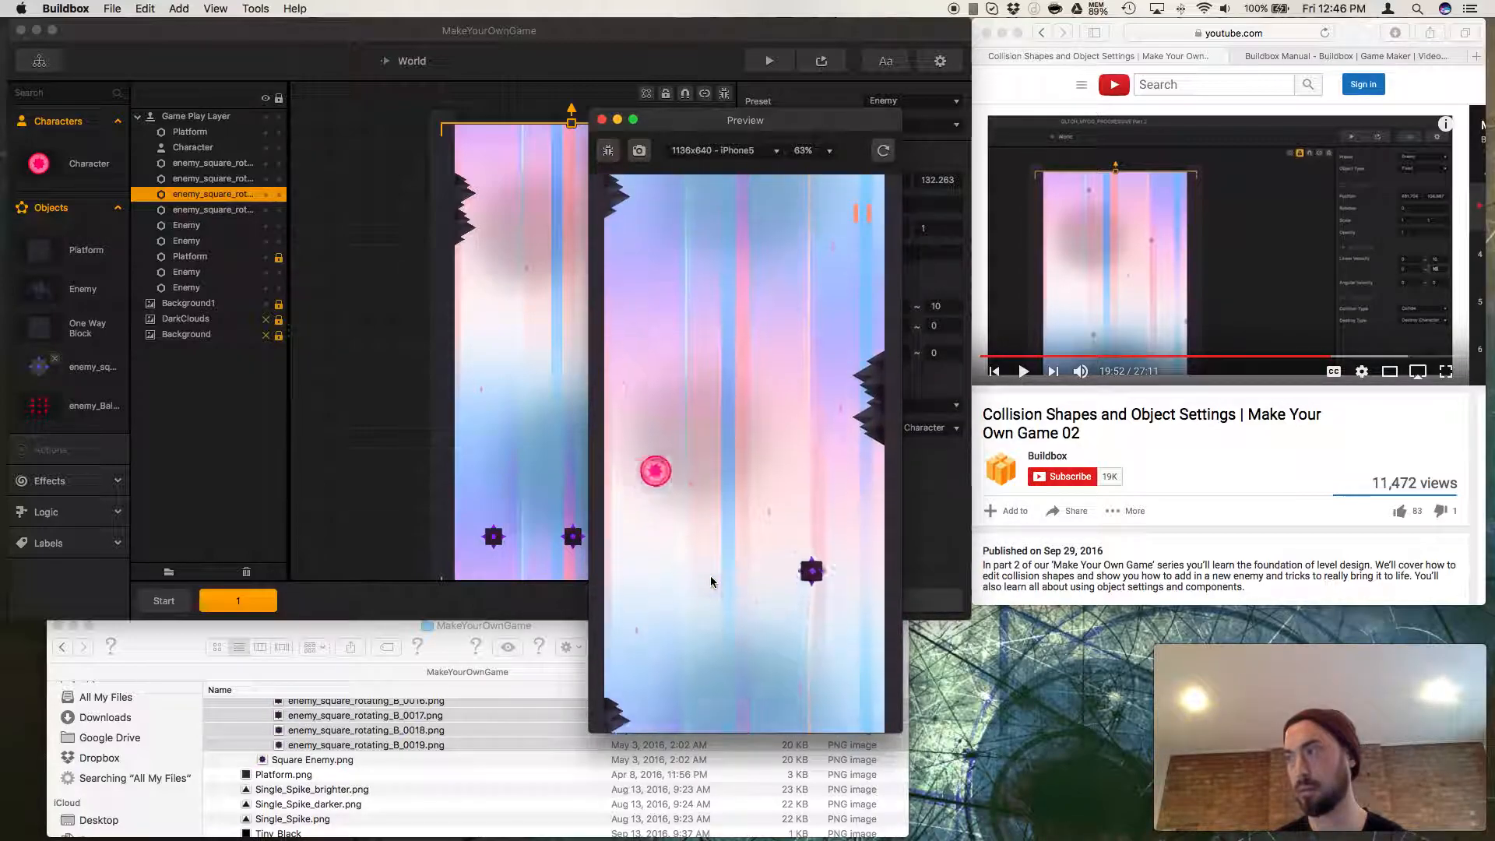
pyautogui.press('Right')
pyautogui.press('Right')
pyautogui.press('Left')
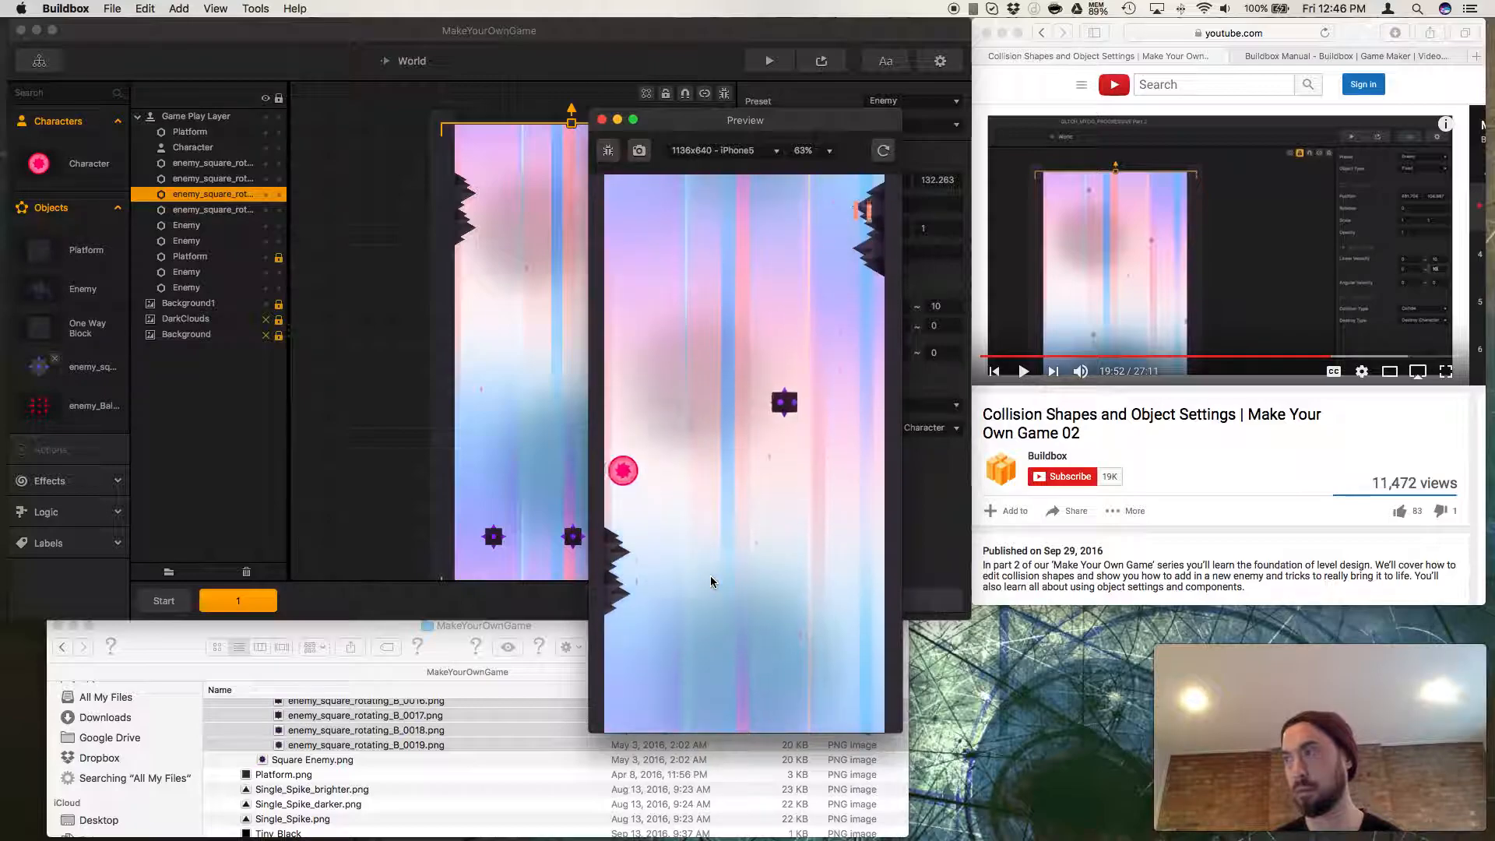
pyautogui.press('Right')
pyautogui.press('Left')
pyautogui.press('Right')
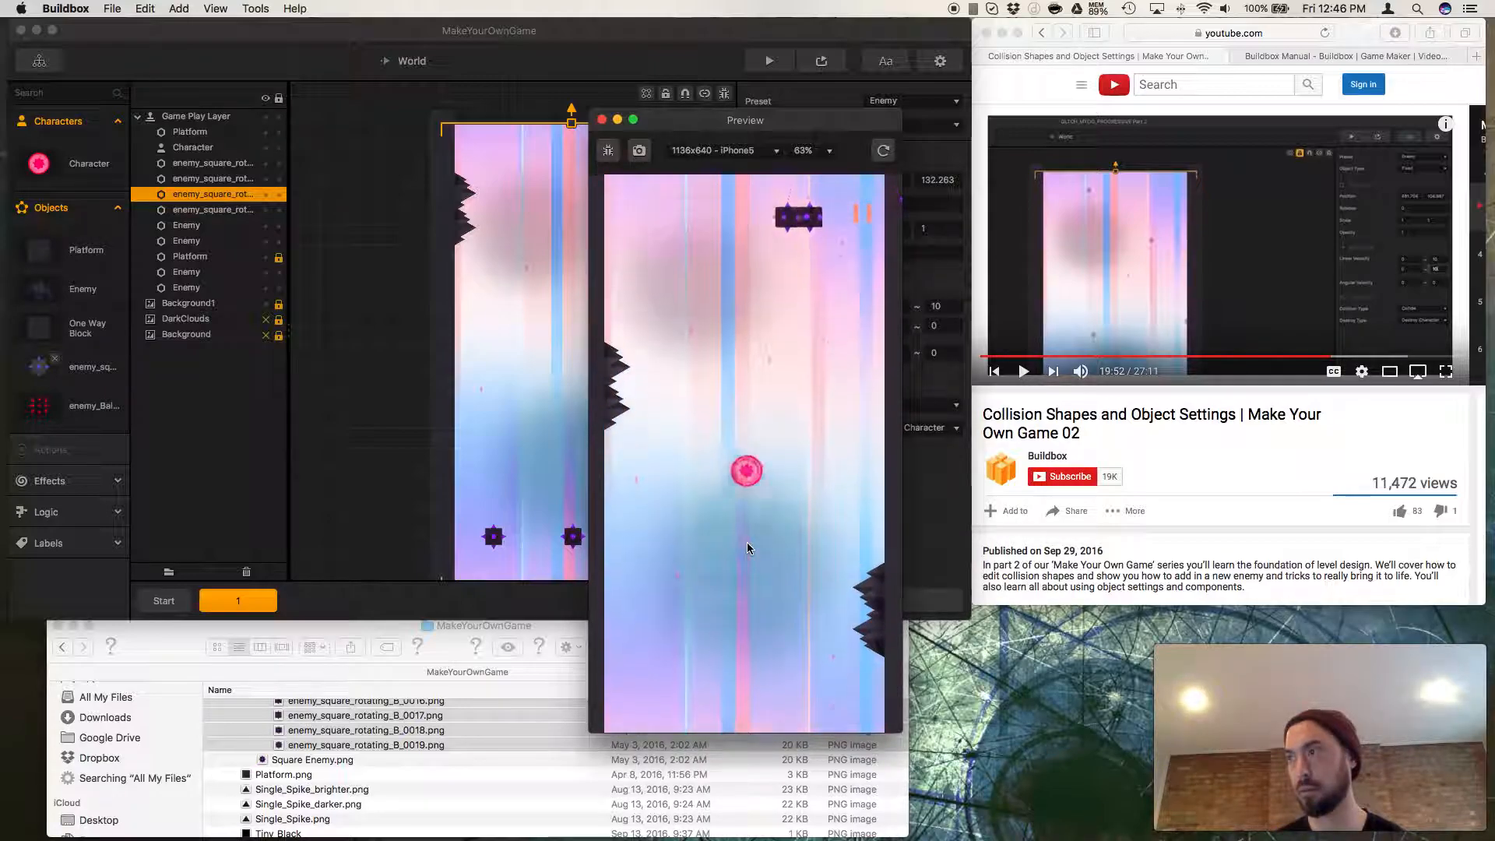
pyautogui.press('Right')
pyautogui.press('Left')
pyautogui.press('Right')
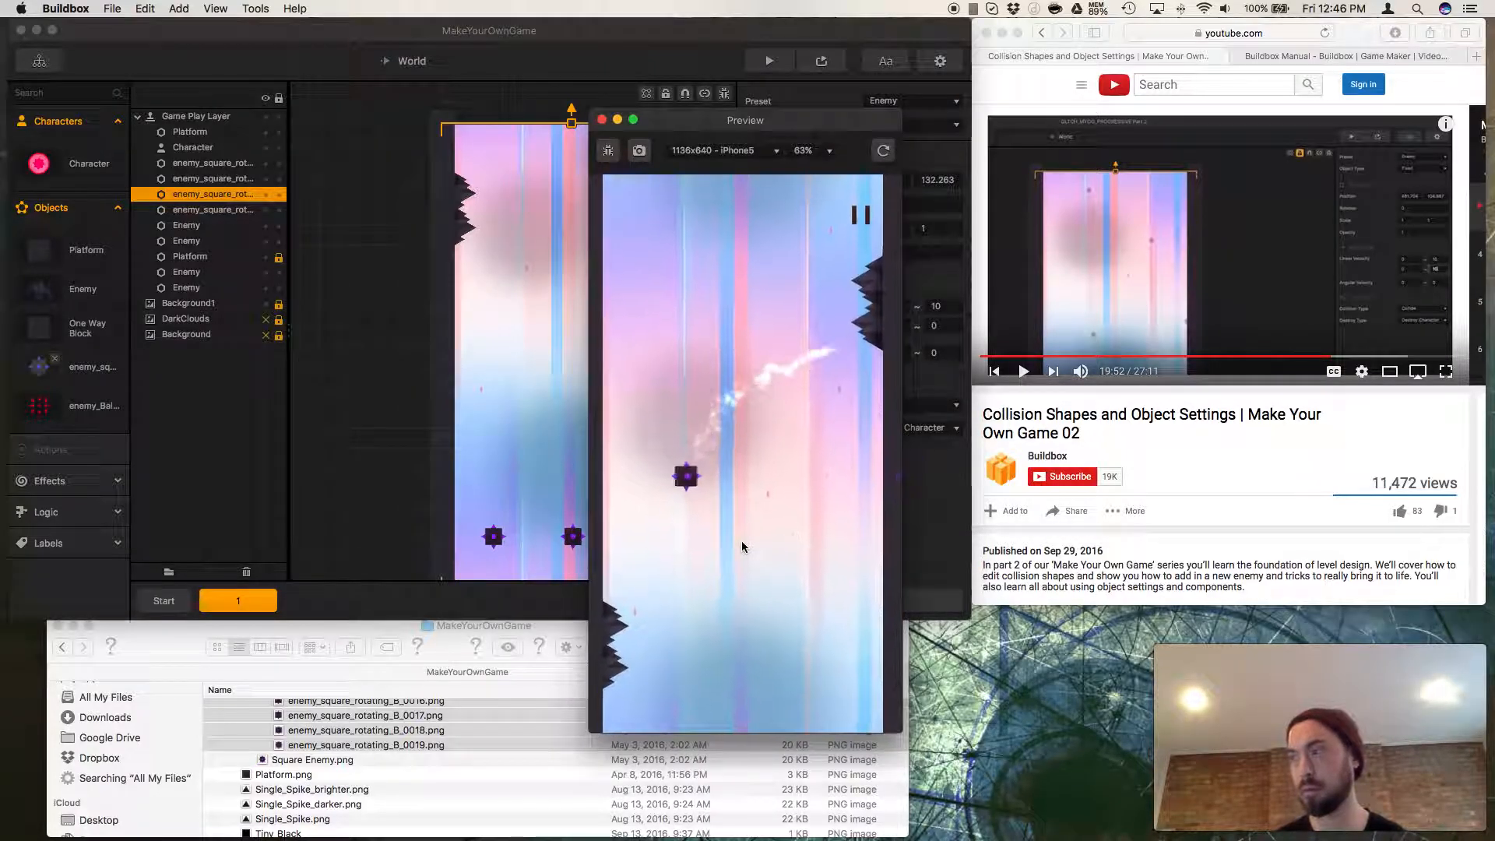
# Retry the level in the preview, move the character to check the enemies' spacing, and close the preview.
pyautogui.click(738, 652)
pyautogui.click(767, 603)
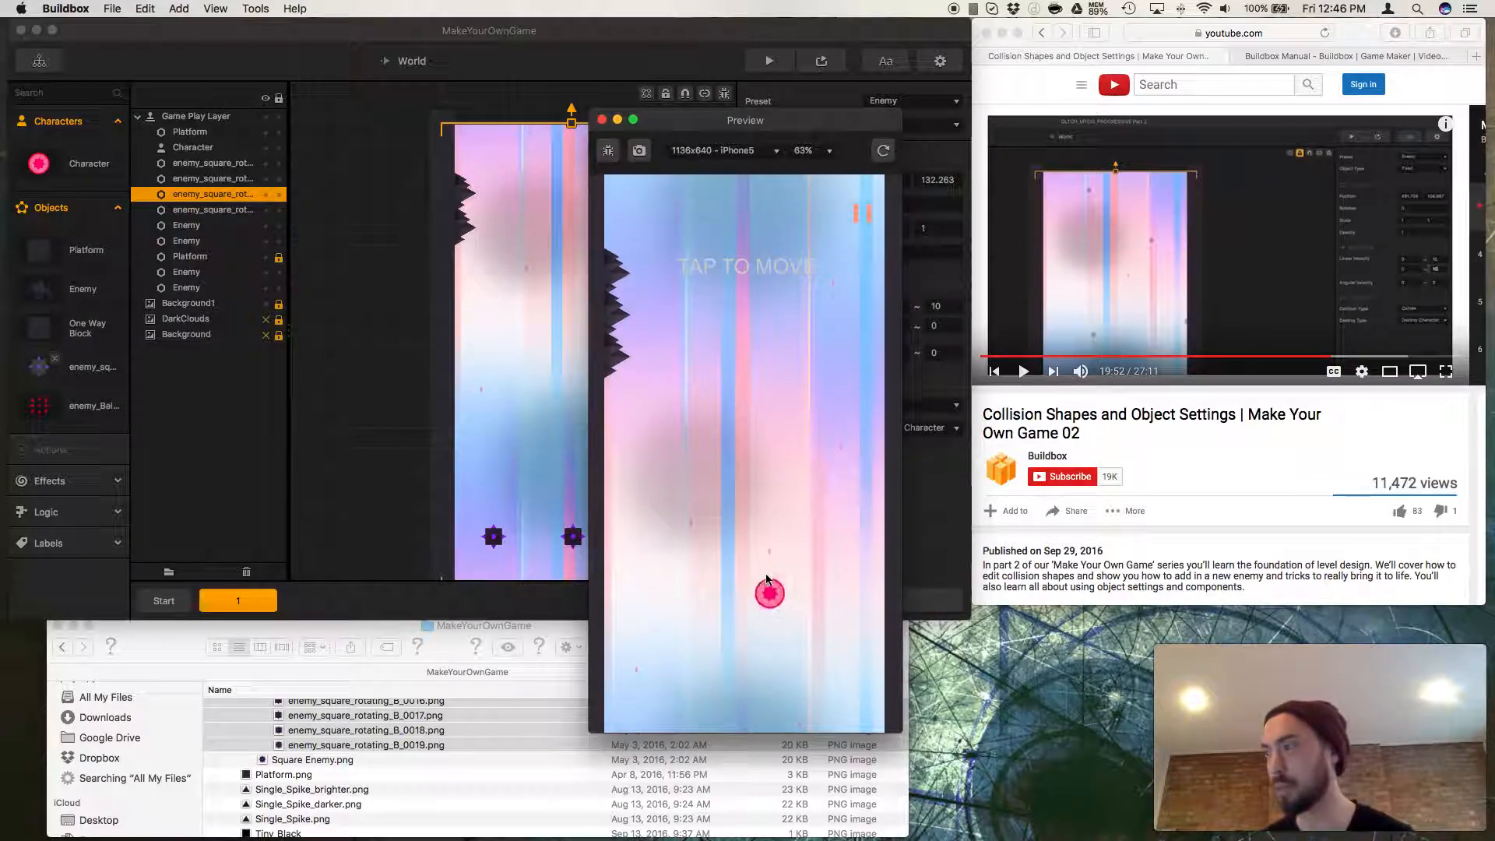
pyautogui.click(767, 580)
pyautogui.click(764, 581)
pyautogui.click(762, 576)
pyautogui.click(763, 577)
pyautogui.click(762, 577)
pyautogui.click(762, 577)
pyautogui.click(763, 576)
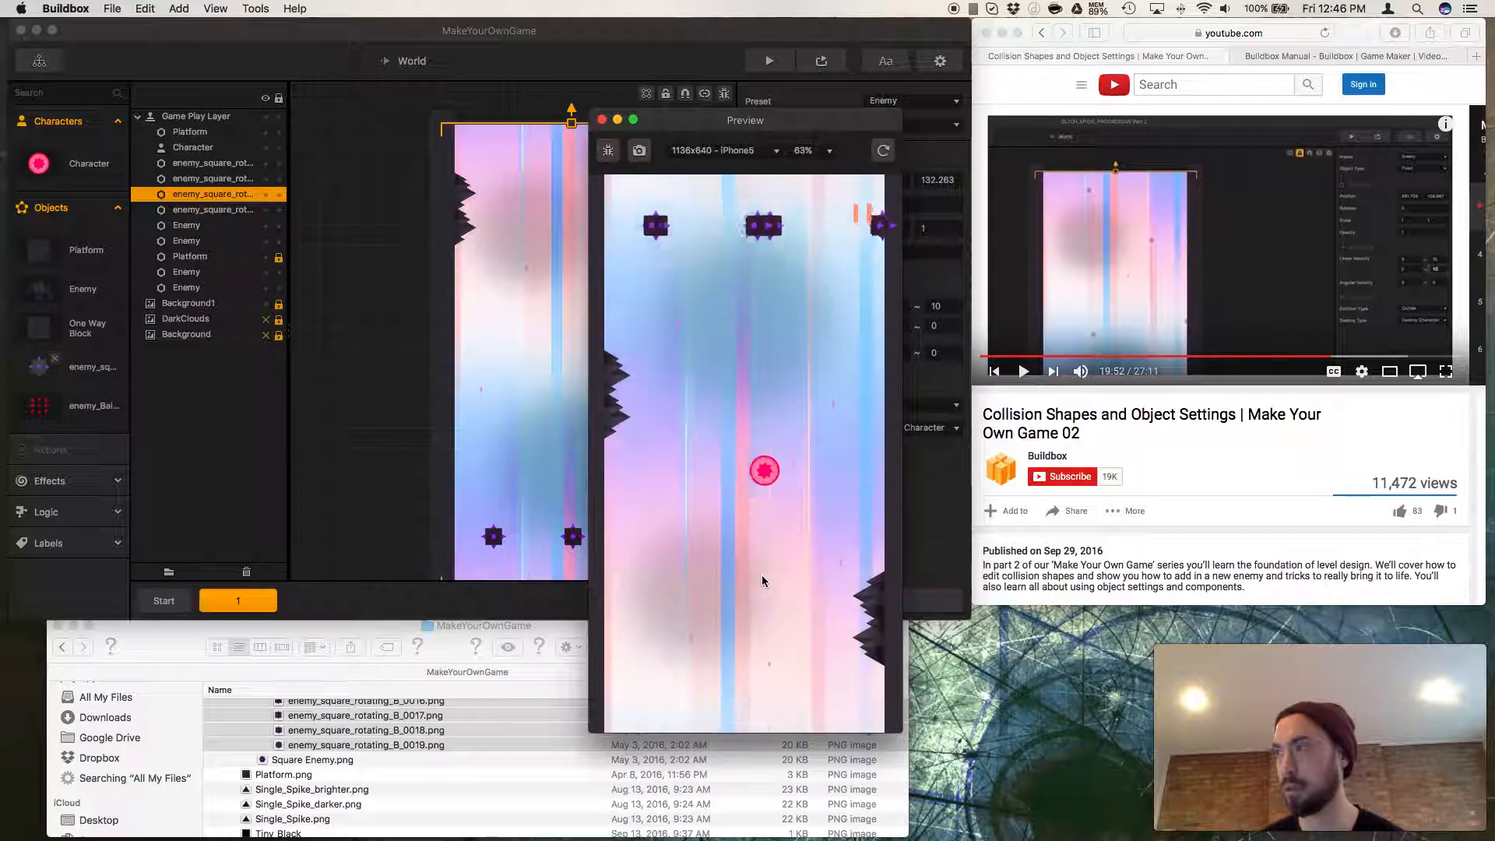
pyautogui.click(762, 577)
pyautogui.click(762, 577)
pyautogui.click(761, 580)
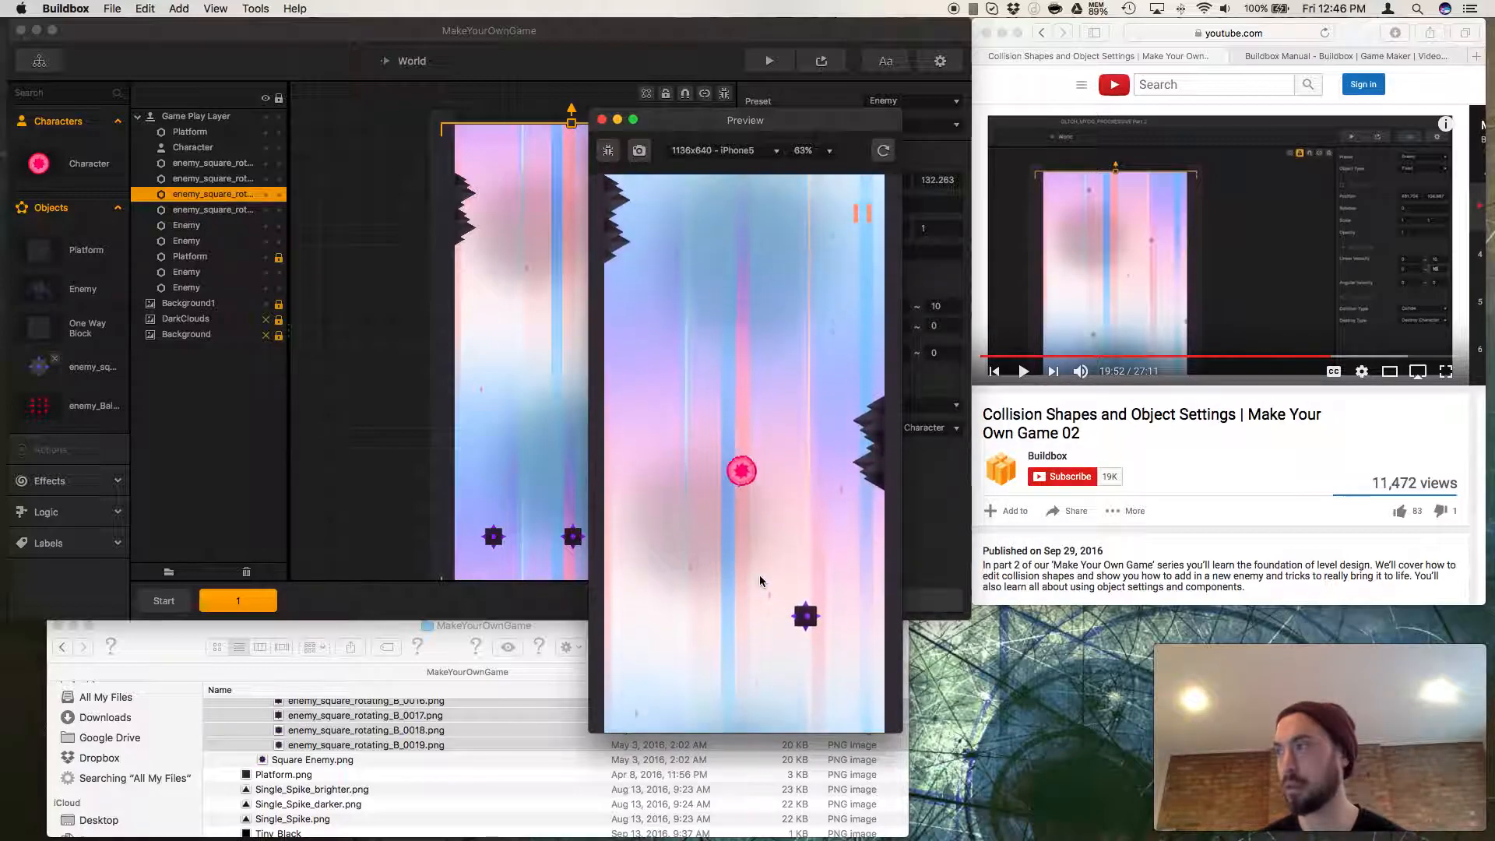
pyautogui.click(760, 580)
pyautogui.click(761, 580)
pyautogui.click(761, 580)
pyautogui.click(762, 581)
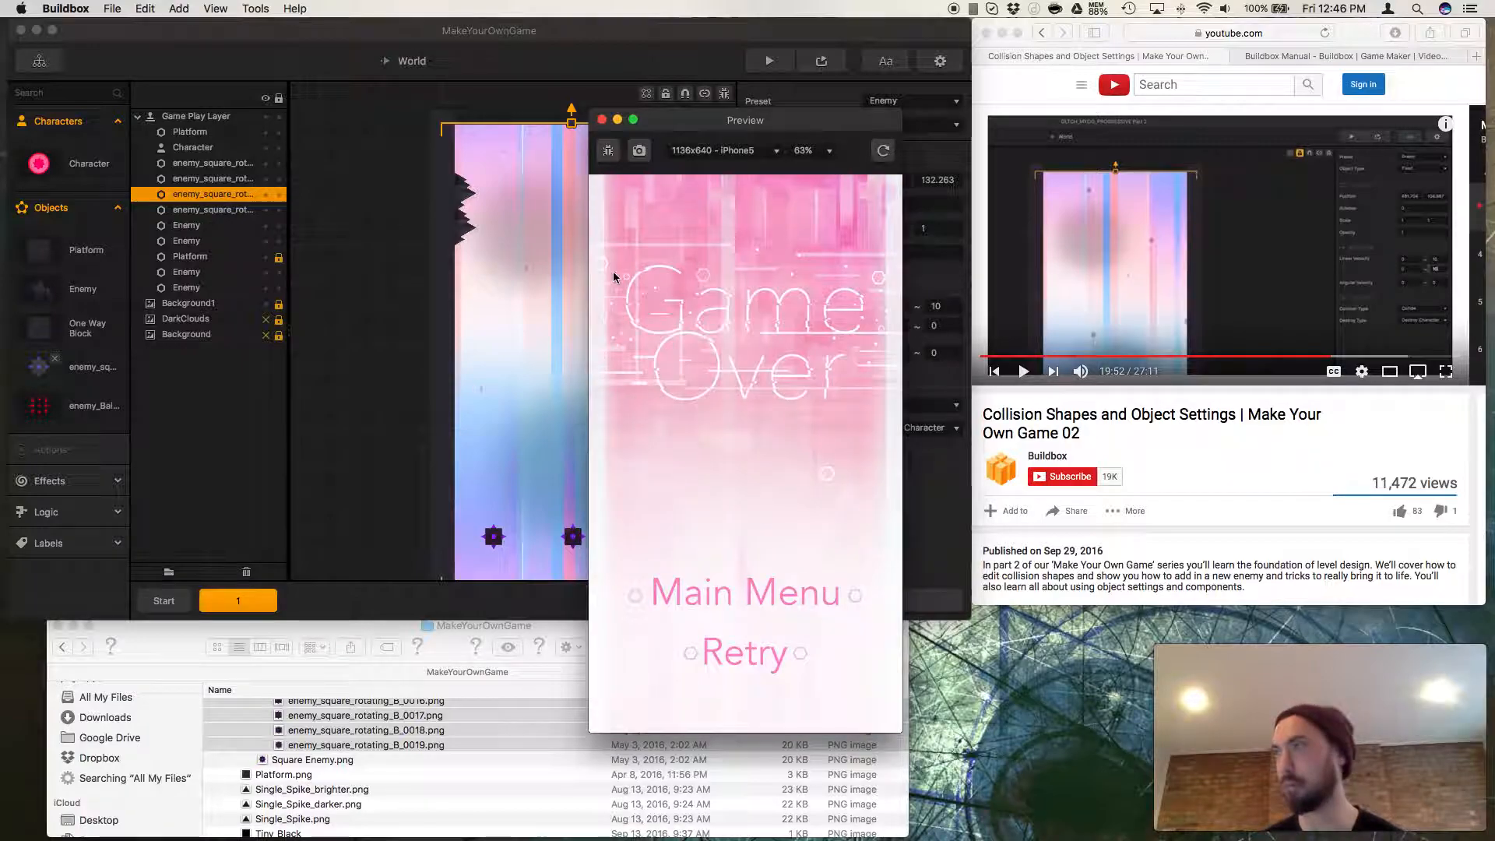
pyautogui.click(601, 119)
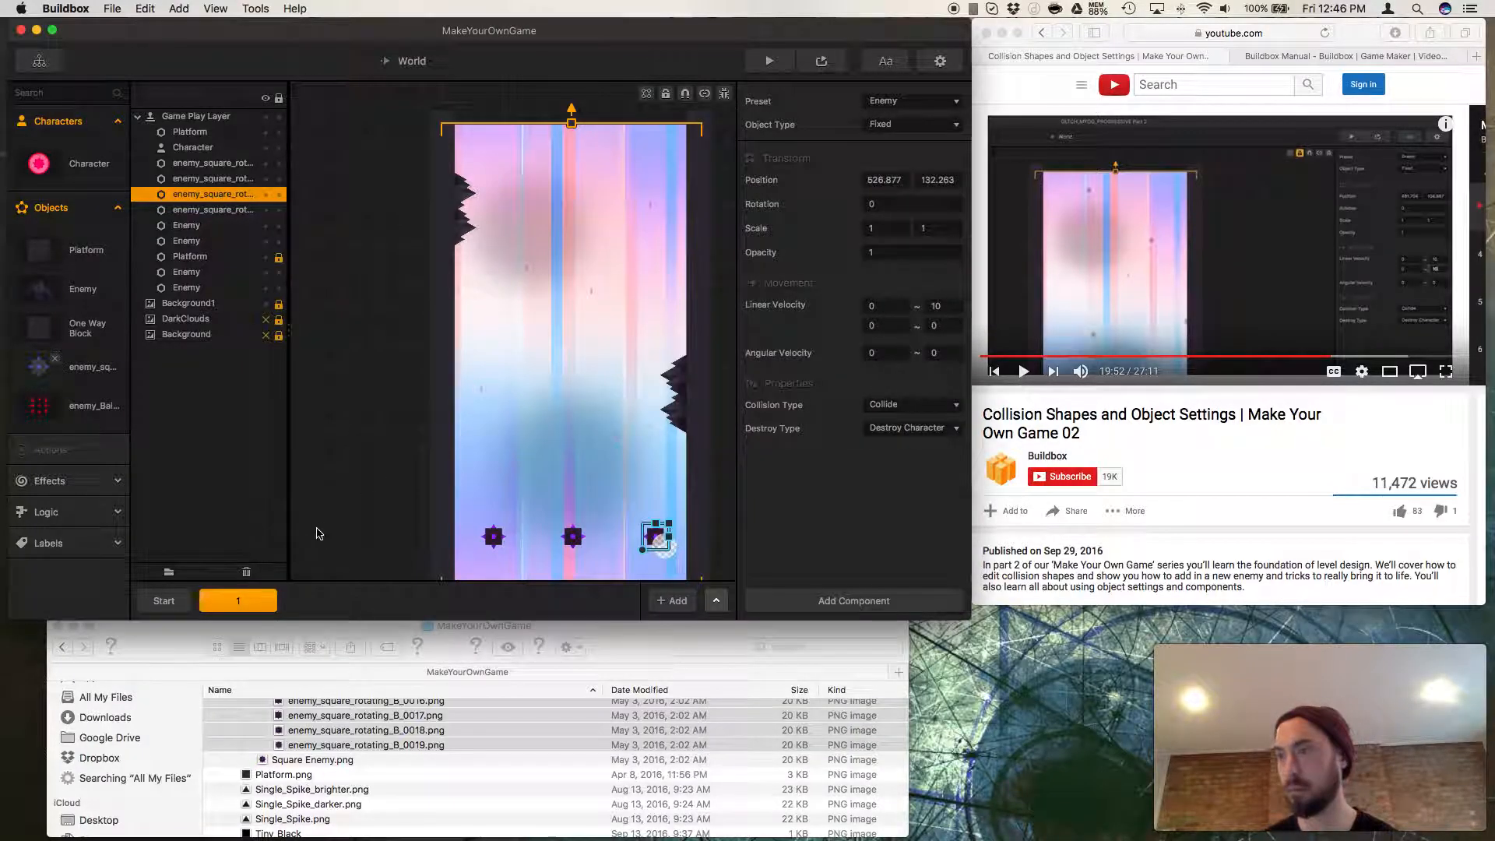
# Check the rotating square enemies in the layer list one by one and delete the copy stacked on the middle enemy.
pyautogui.click(354, 503)
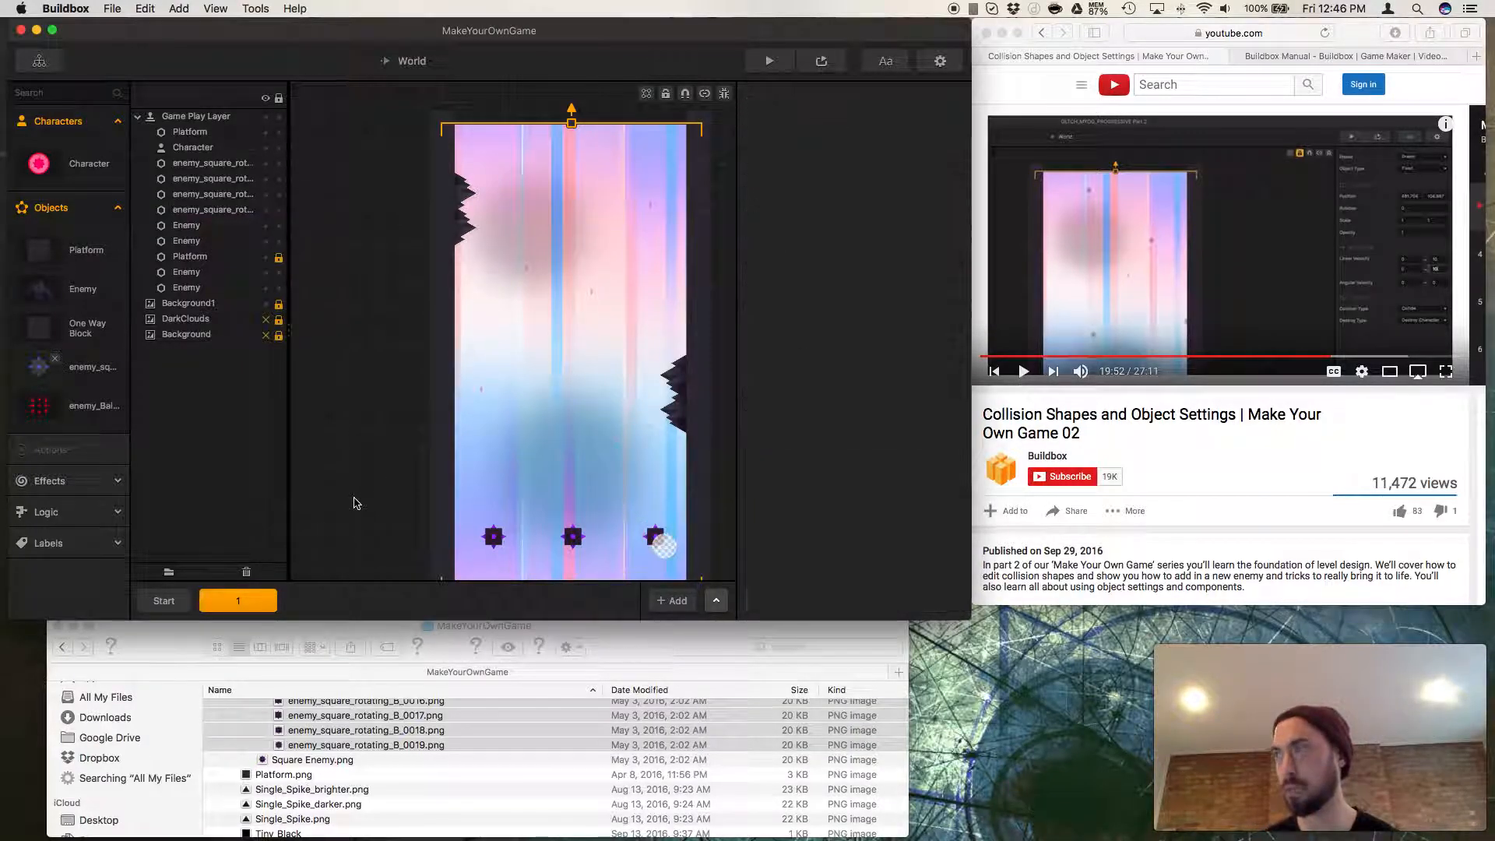
pyautogui.click(220, 243)
pyautogui.click(218, 225)
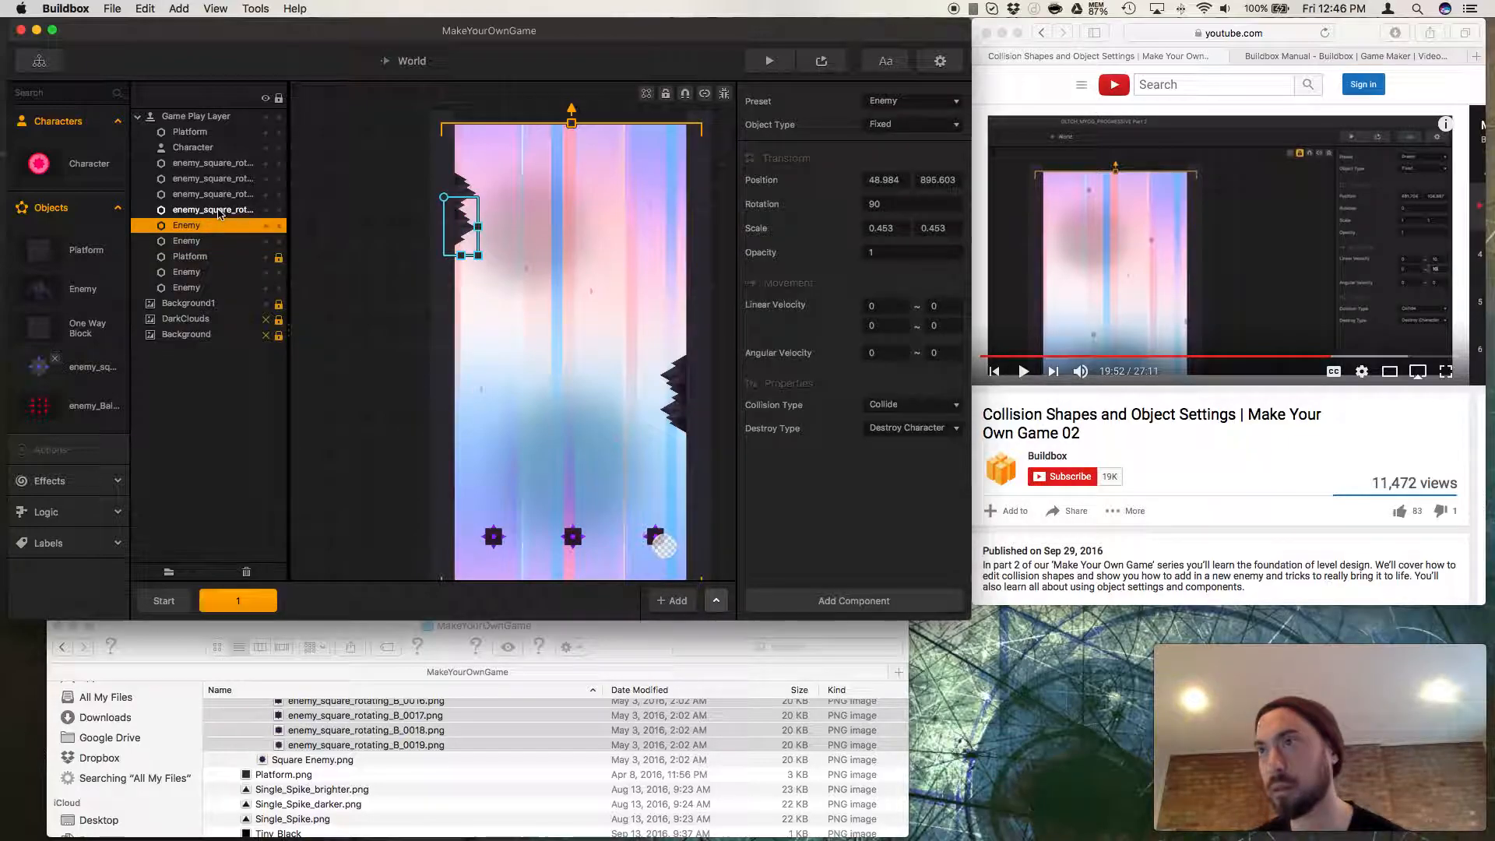
pyautogui.click(218, 210)
pyautogui.click(218, 196)
pyautogui.click(219, 179)
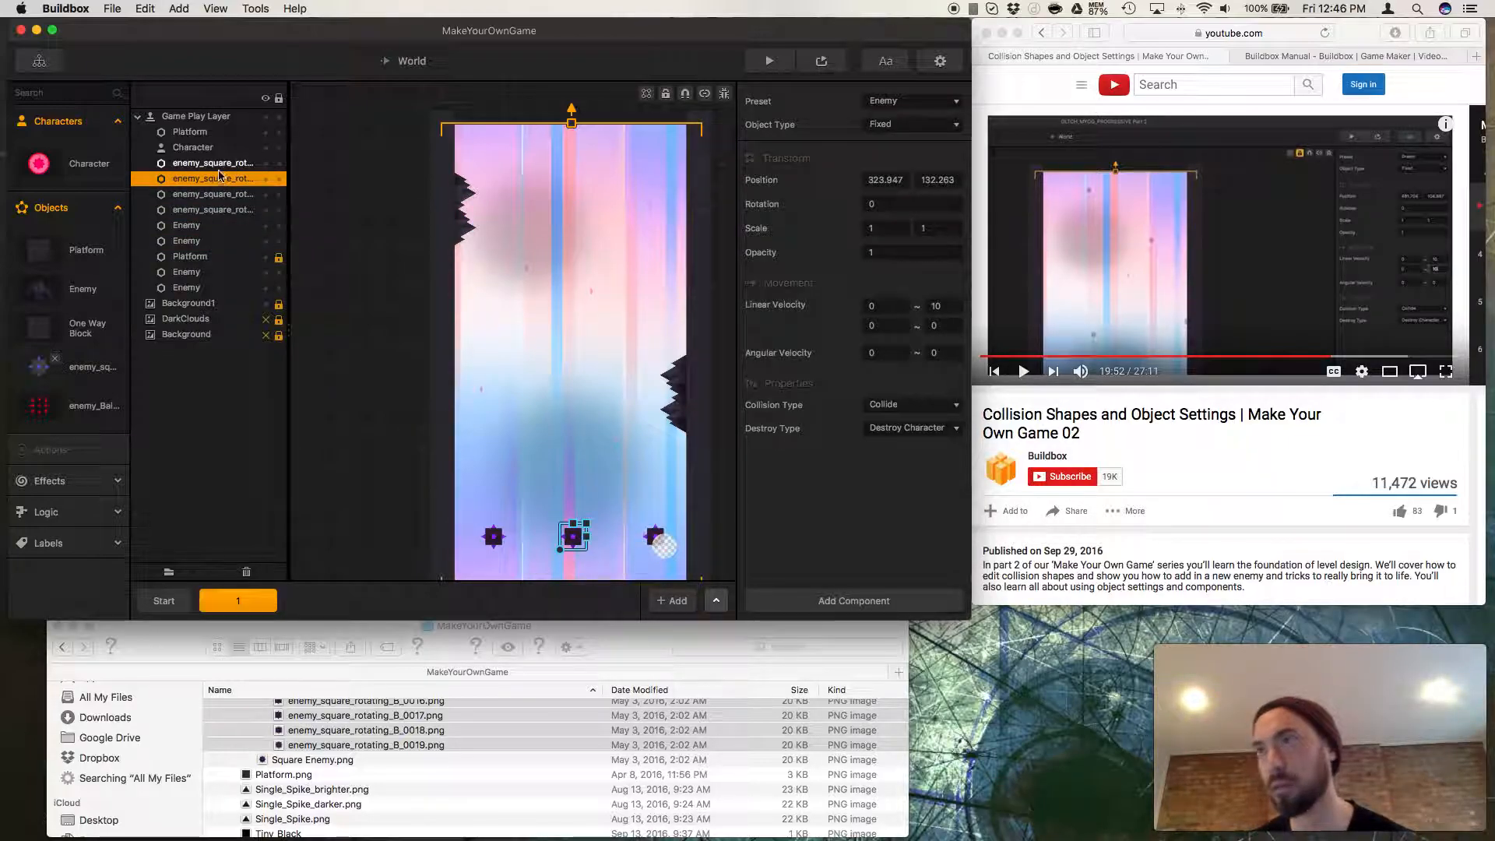
pyautogui.click(220, 164)
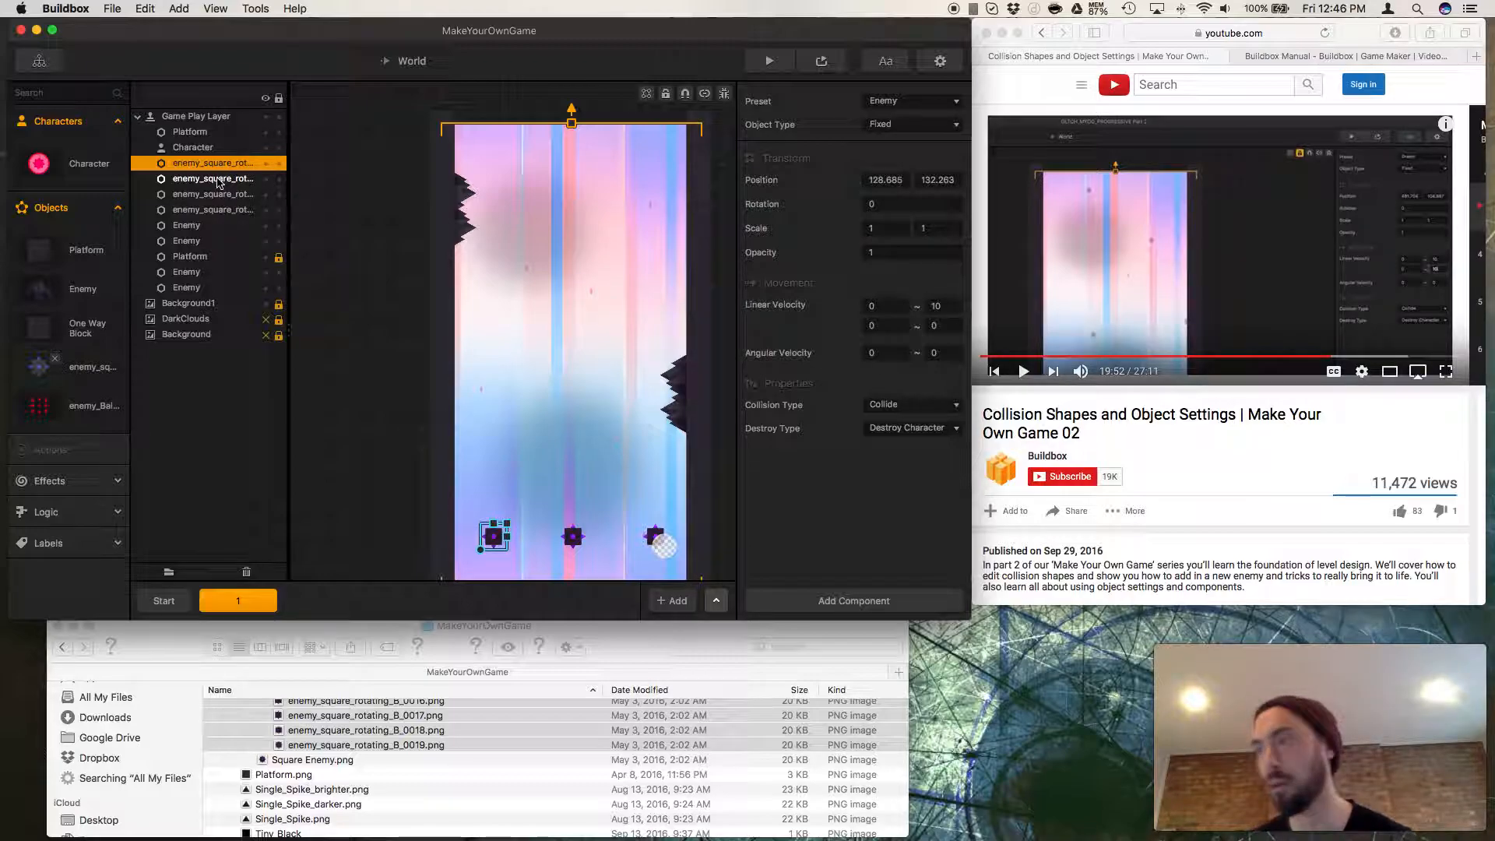
pyautogui.click(218, 179)
pyautogui.click(215, 195)
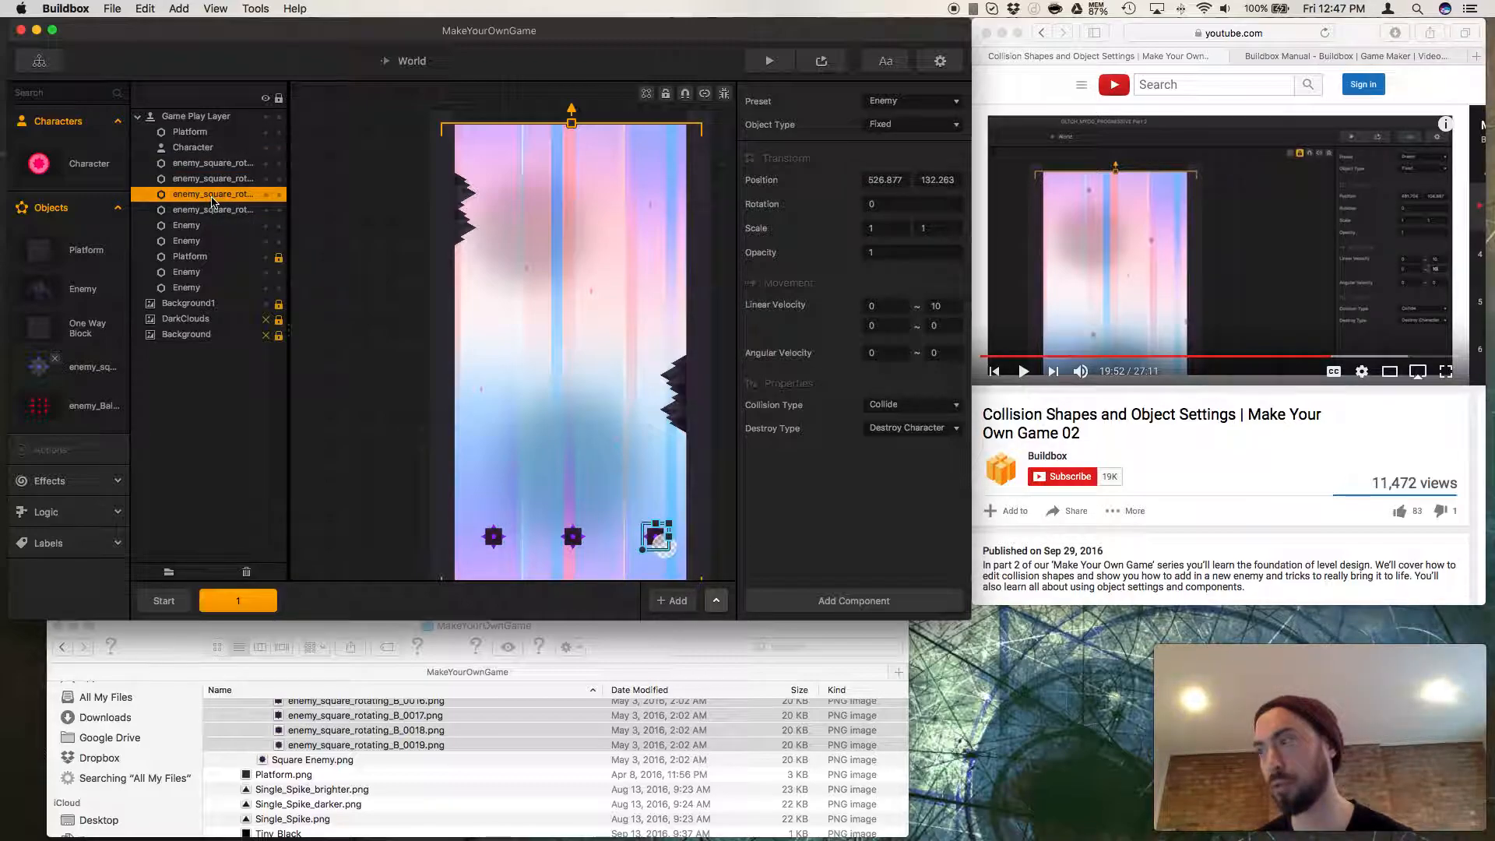
pyautogui.click(208, 214)
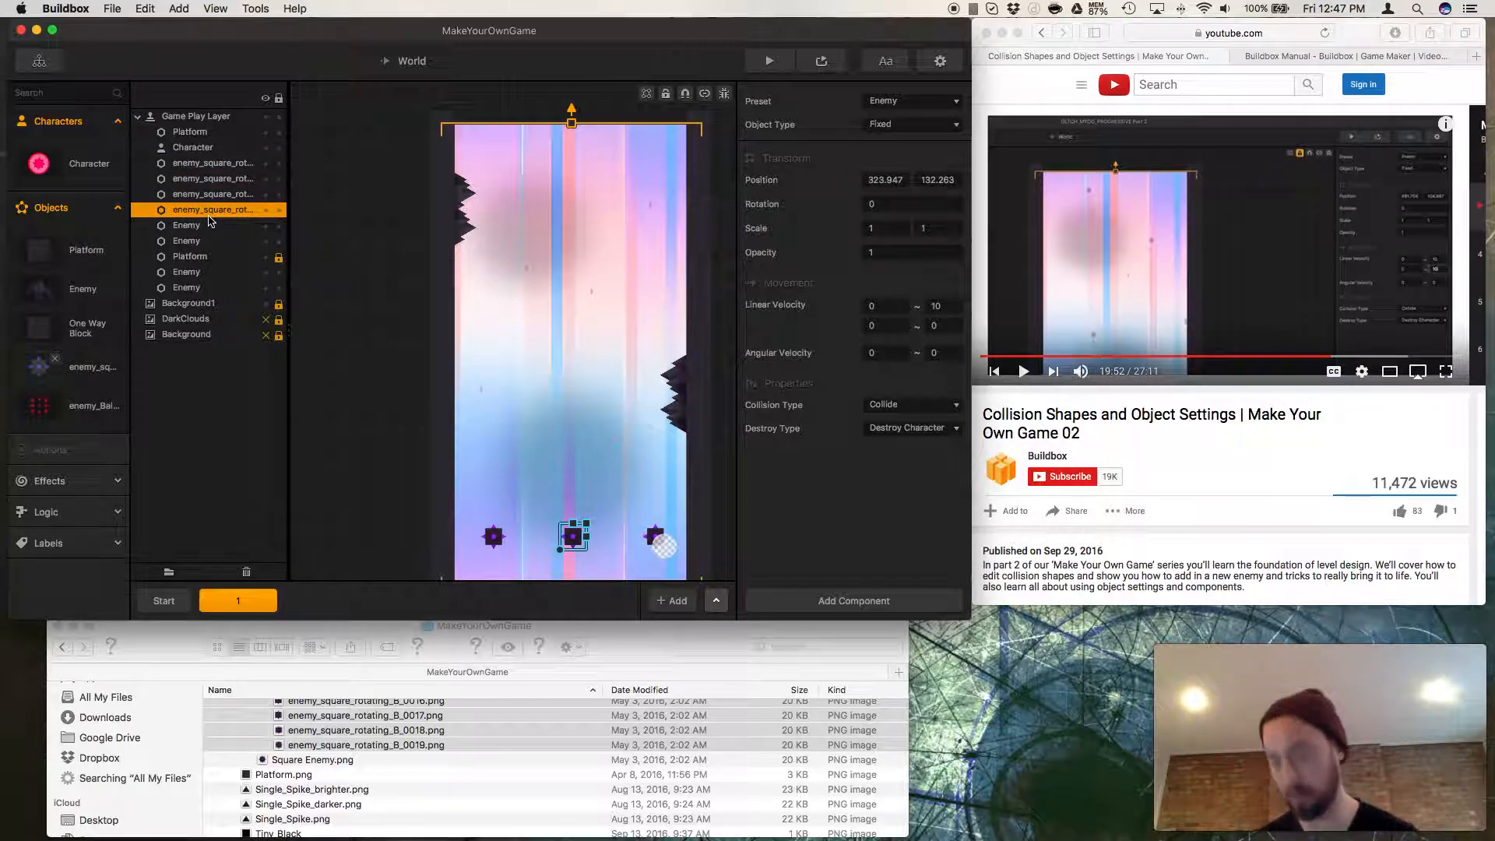
pyautogui.press('Delete')
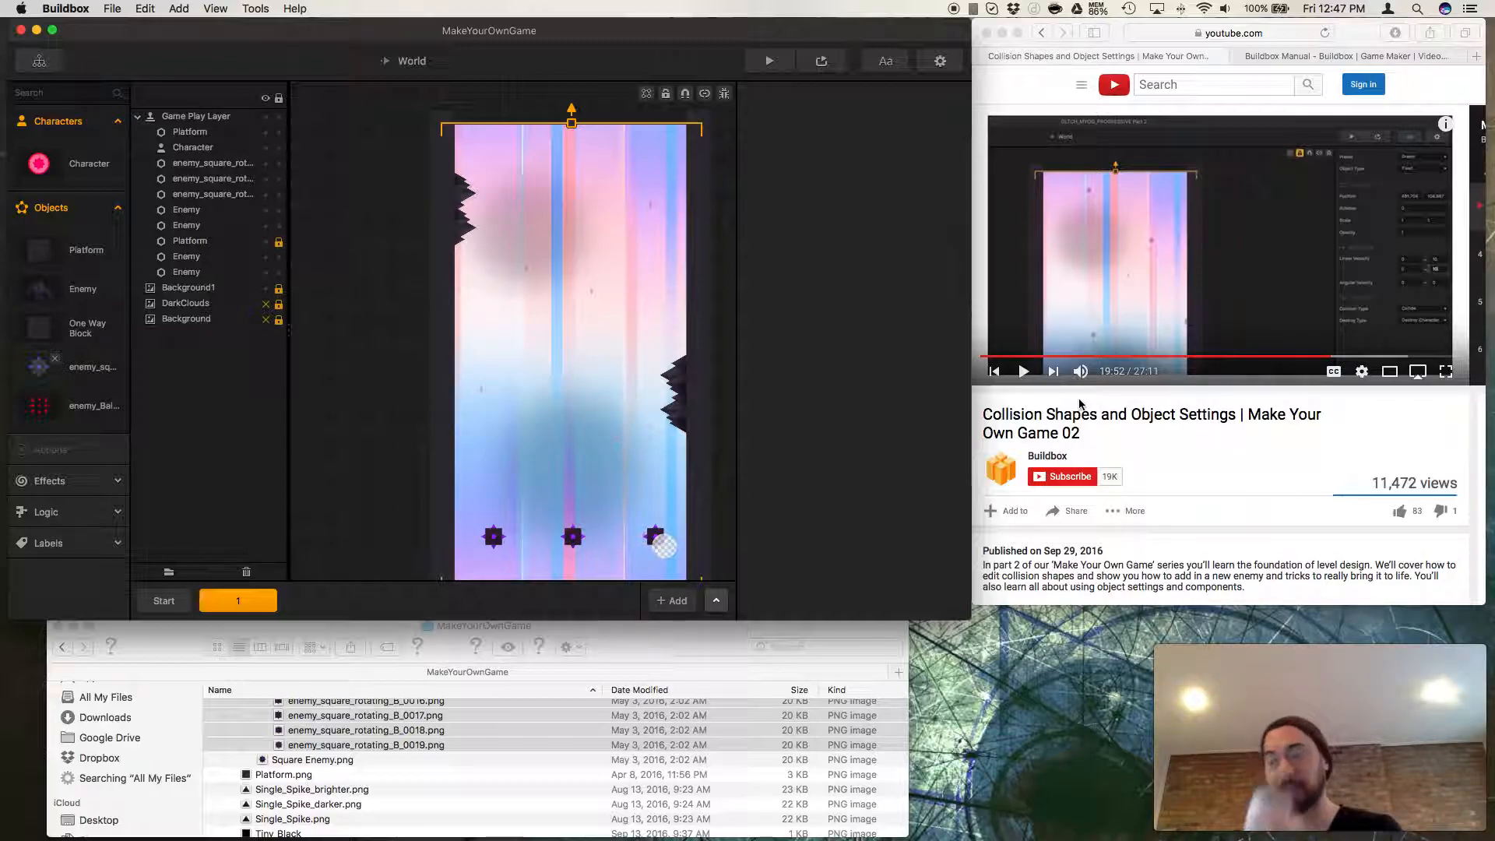
# Watch more of the tutorial in Safari, and replay it from 19:41.
pyautogui.click(1024, 372)
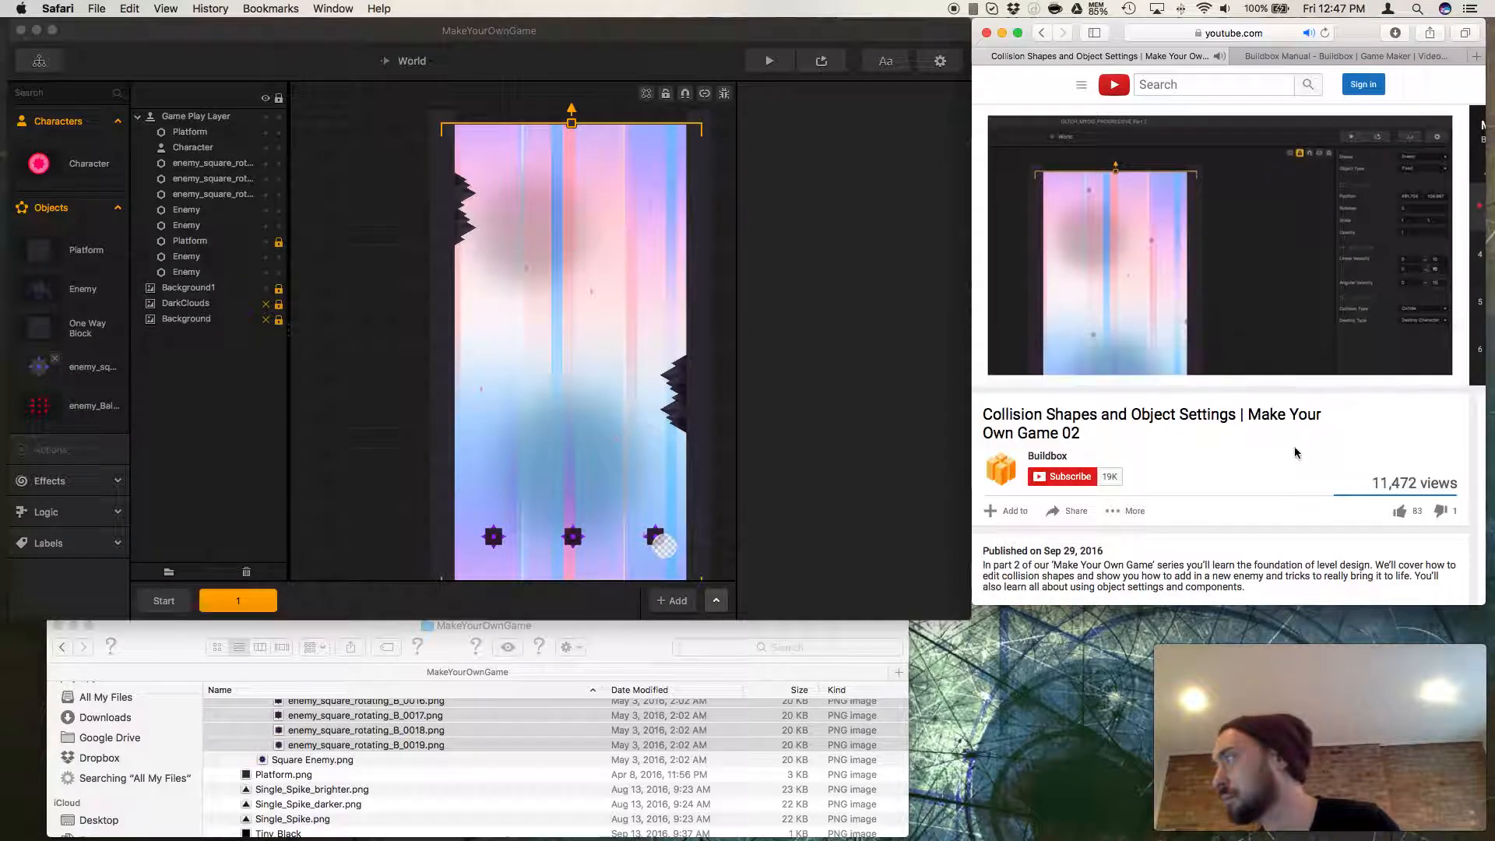
pyautogui.click(763, 537)
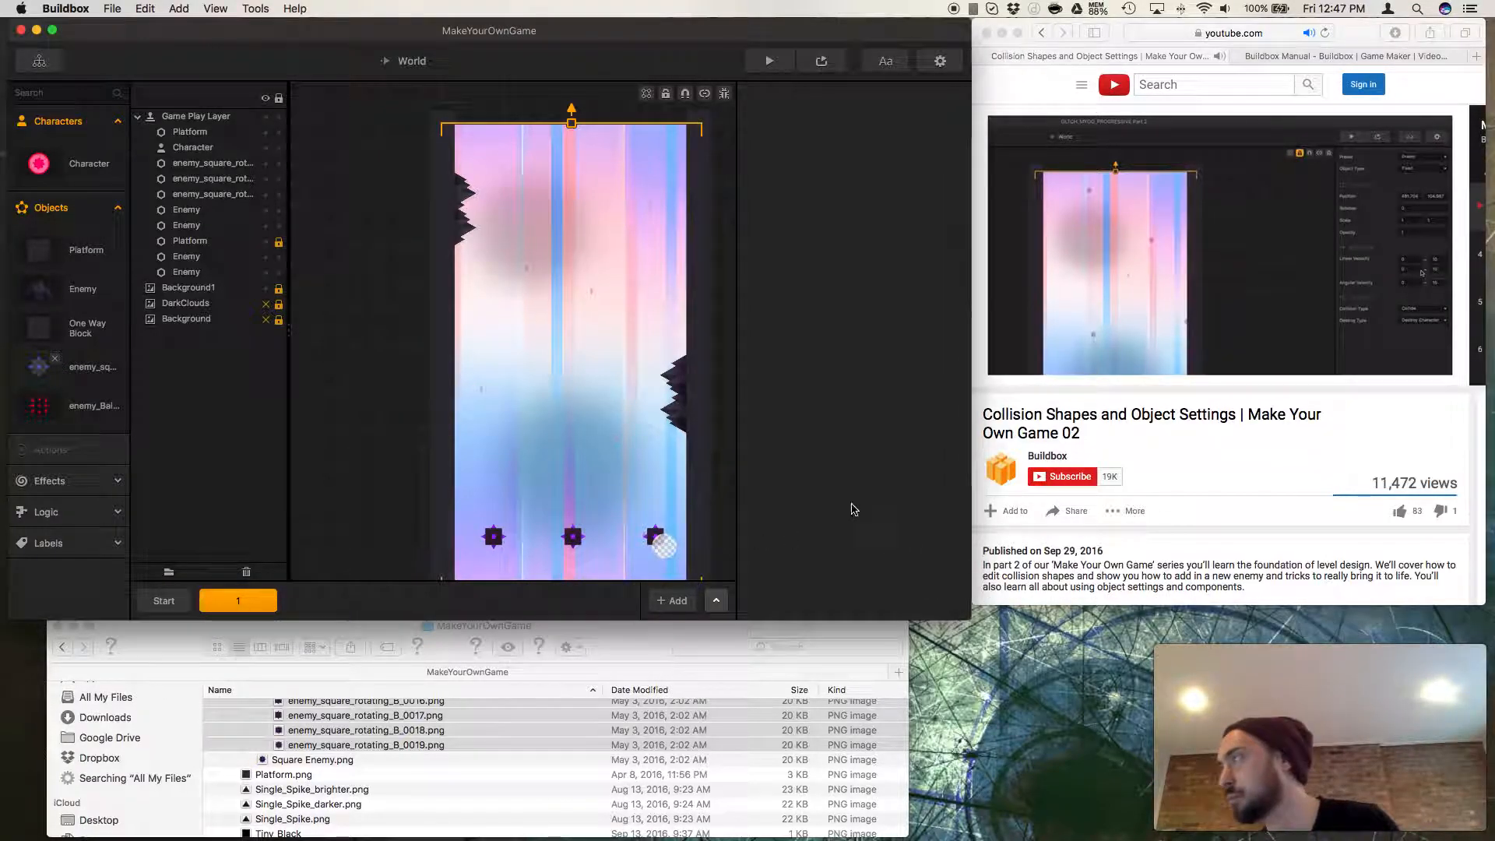
pyautogui.scroll(1, 1163, 267)
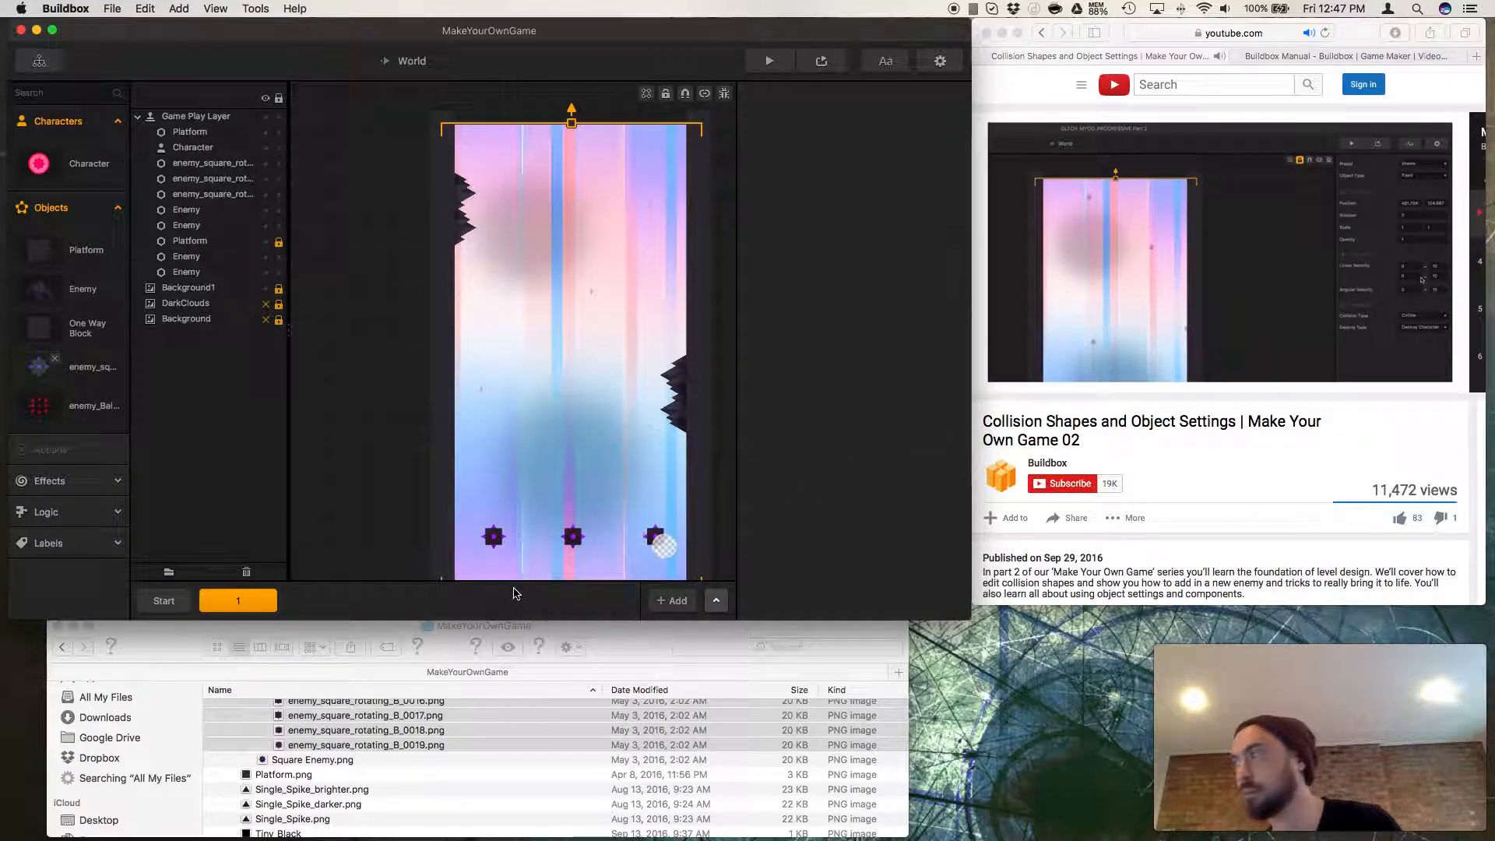
pyautogui.click(990, 448)
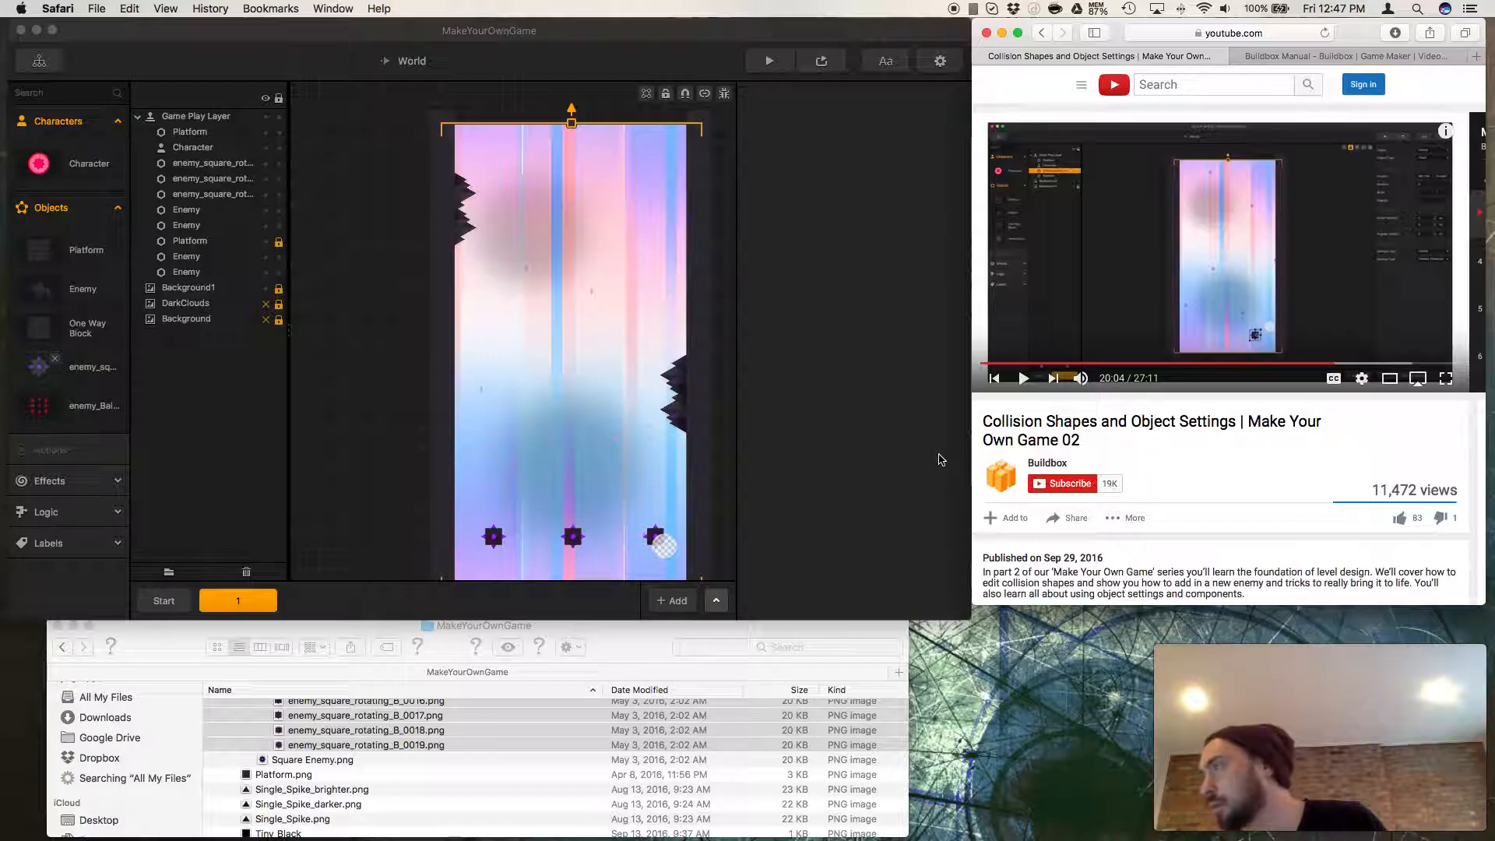
pyautogui.click(1327, 363)
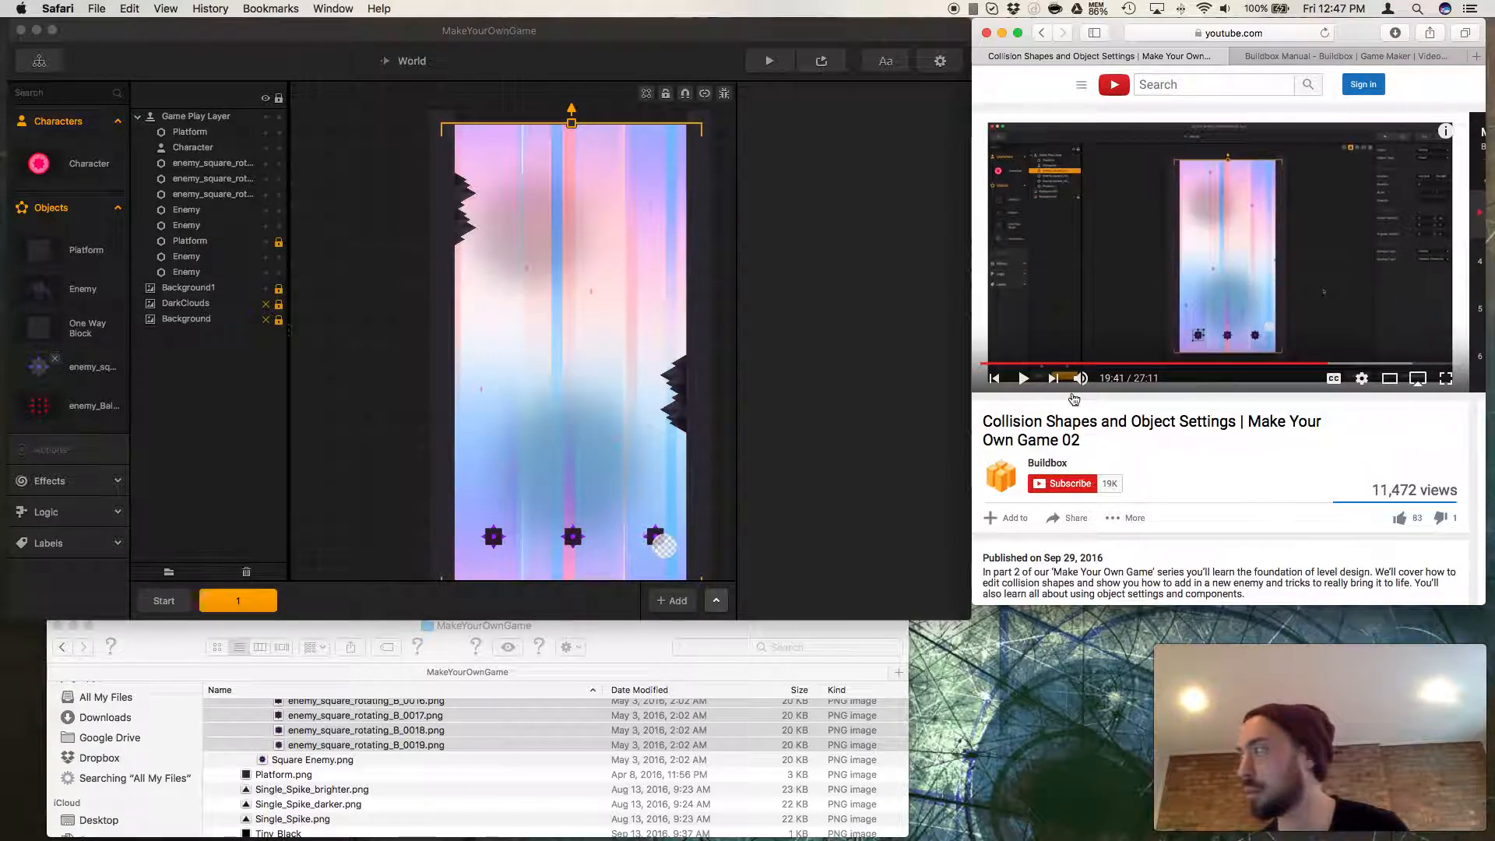
pyautogui.click(1018, 380)
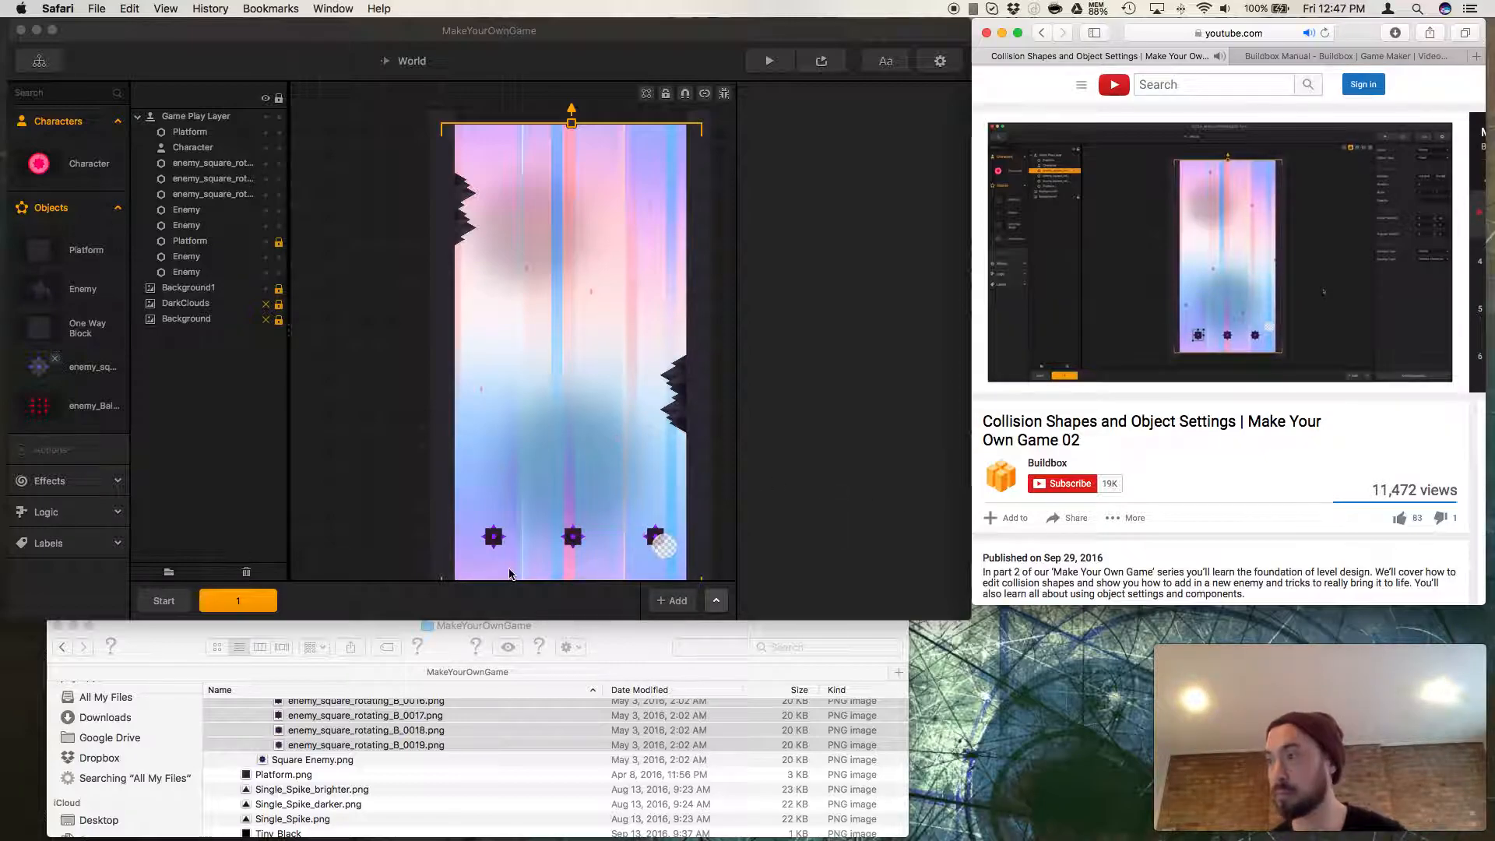
# Delete the left and middle rotating square enemies from the scene, keeping the right one.
pyautogui.click(493, 538)
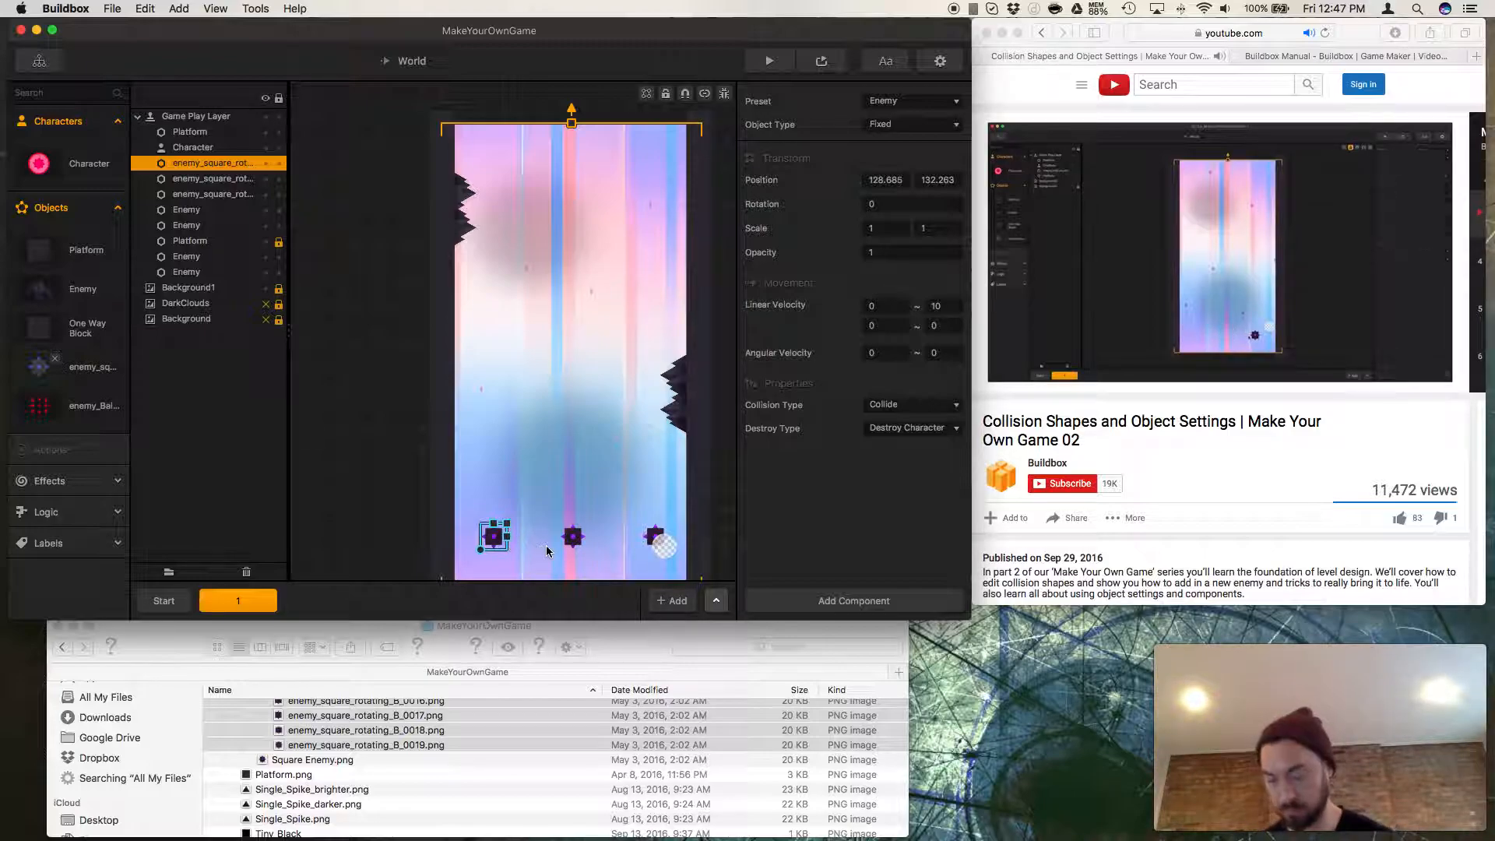
pyautogui.press('Delete')
pyautogui.click(576, 546)
pyautogui.press('Delete')
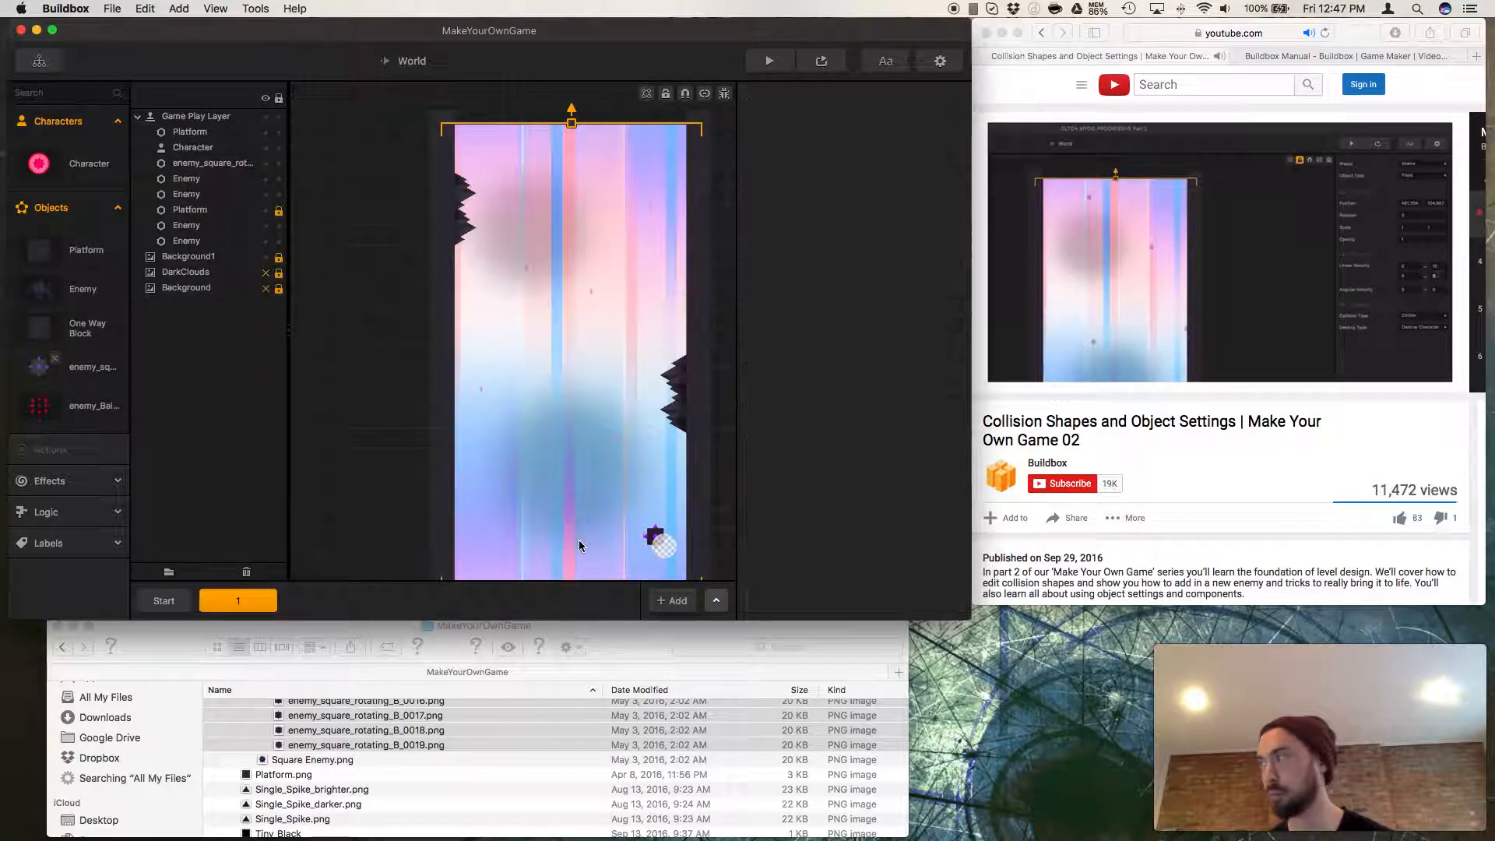
# Set the remaining square enemy's second Angular Velocity value to 15 and second vertical Linear Velocity value to 10.
pyautogui.click(650, 538)
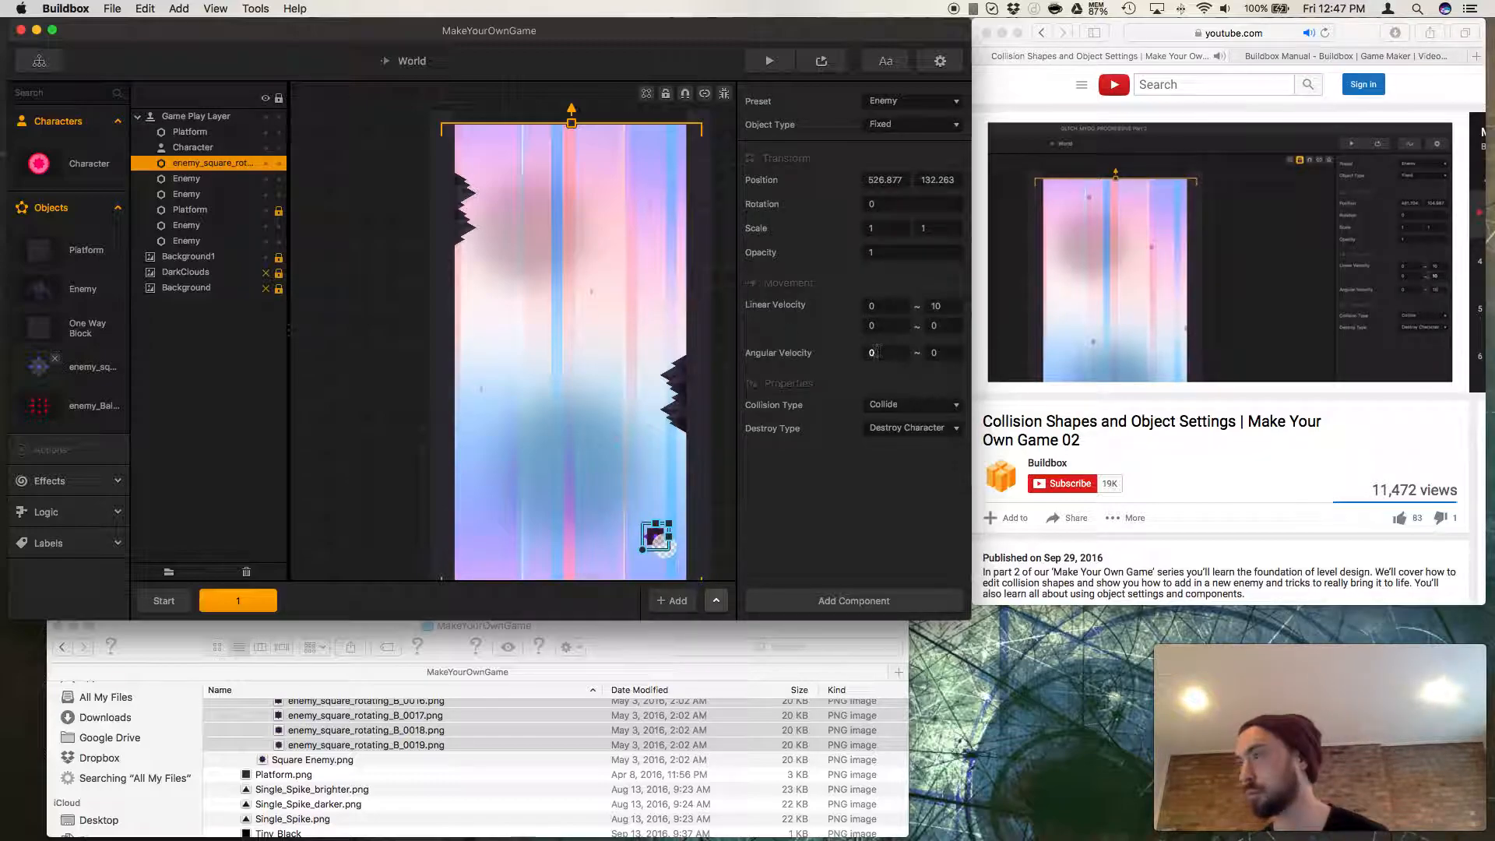
pyautogui.click(934, 353)
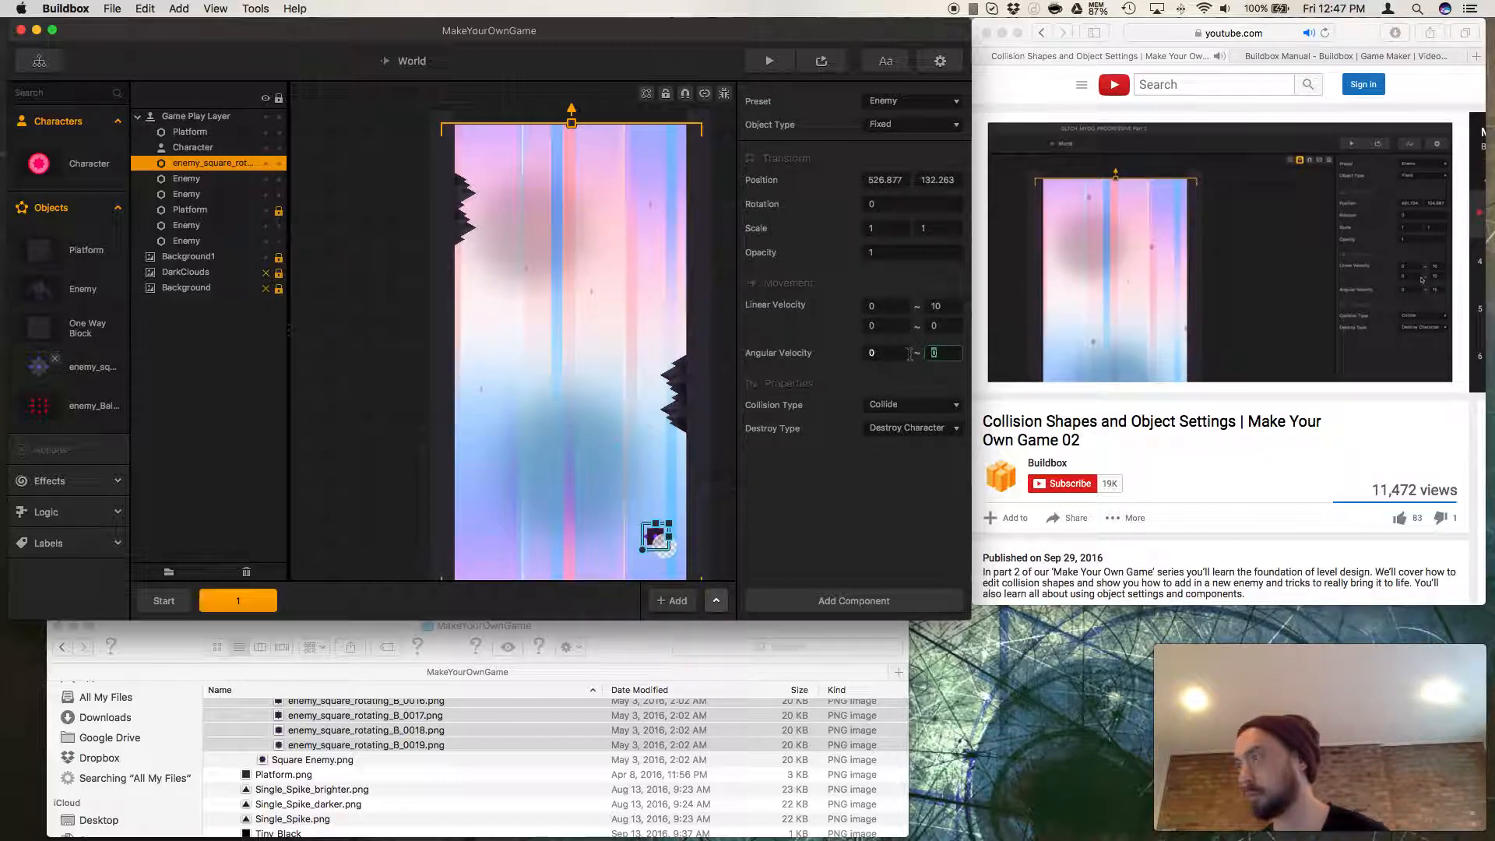
pyautogui.write('15')
pyautogui.click(937, 324)
pyautogui.write('1')
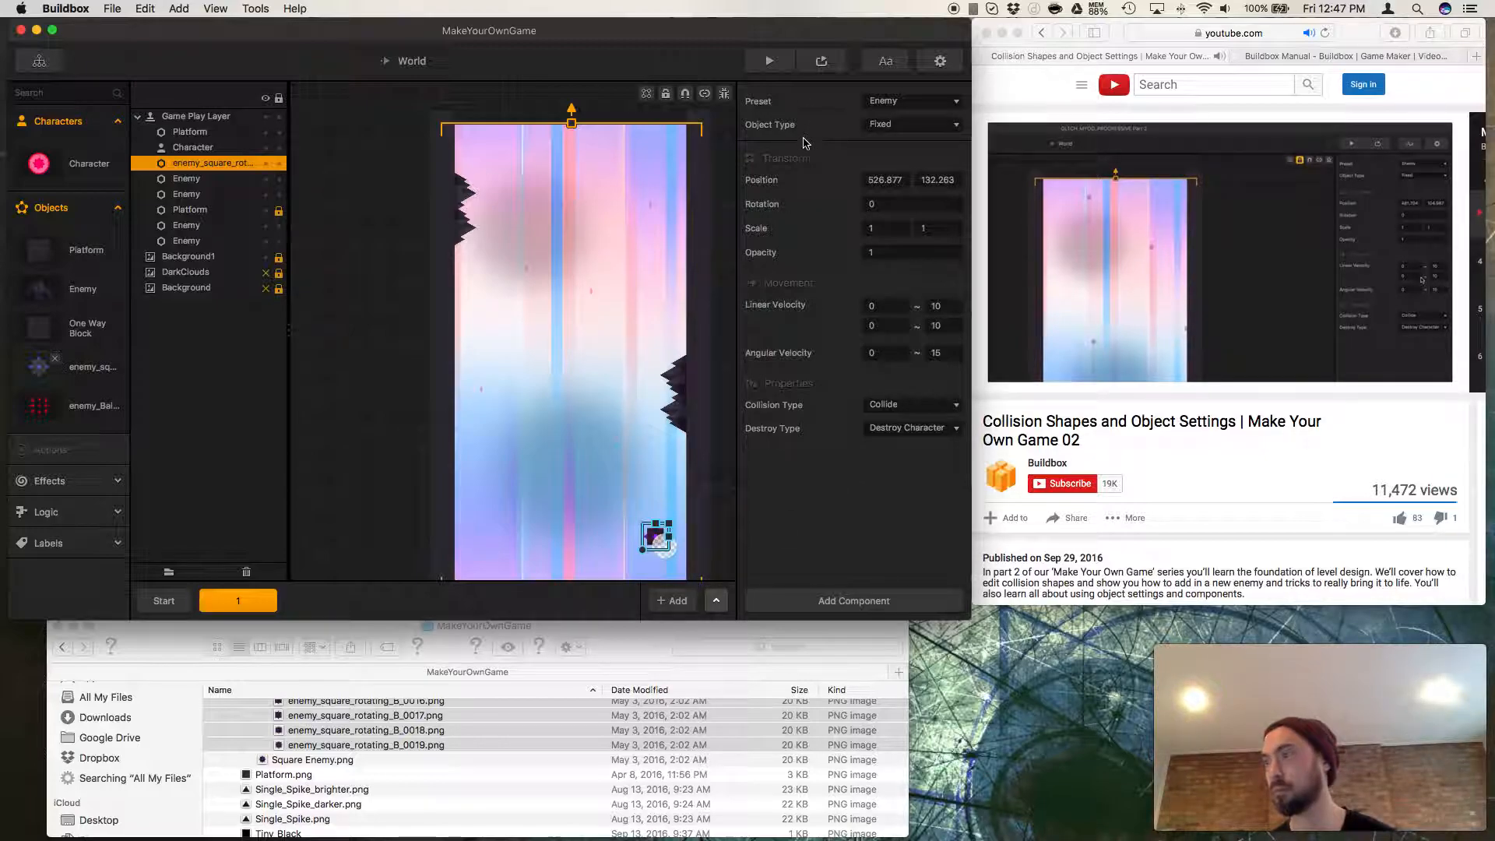
# Move the character start point clear of the rotating square enemy and shift that enemy slightly to the left.
pyautogui.moveTo(667, 559); pyautogui.dragTo(598, 552)
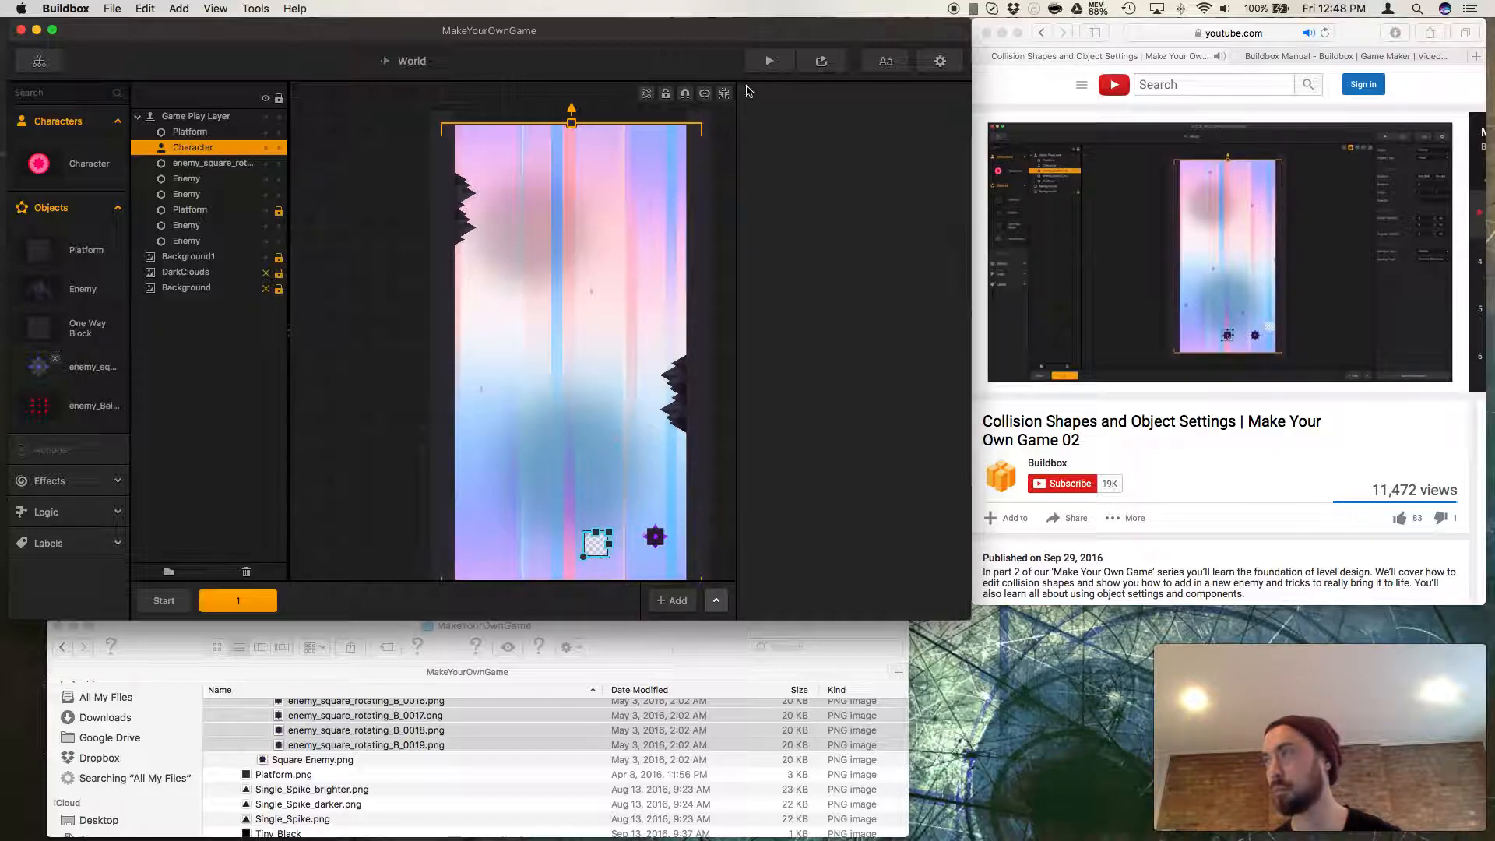
pyautogui.click(655, 536)
pyautogui.moveTo(655, 536); pyautogui.dragTo(642, 537)
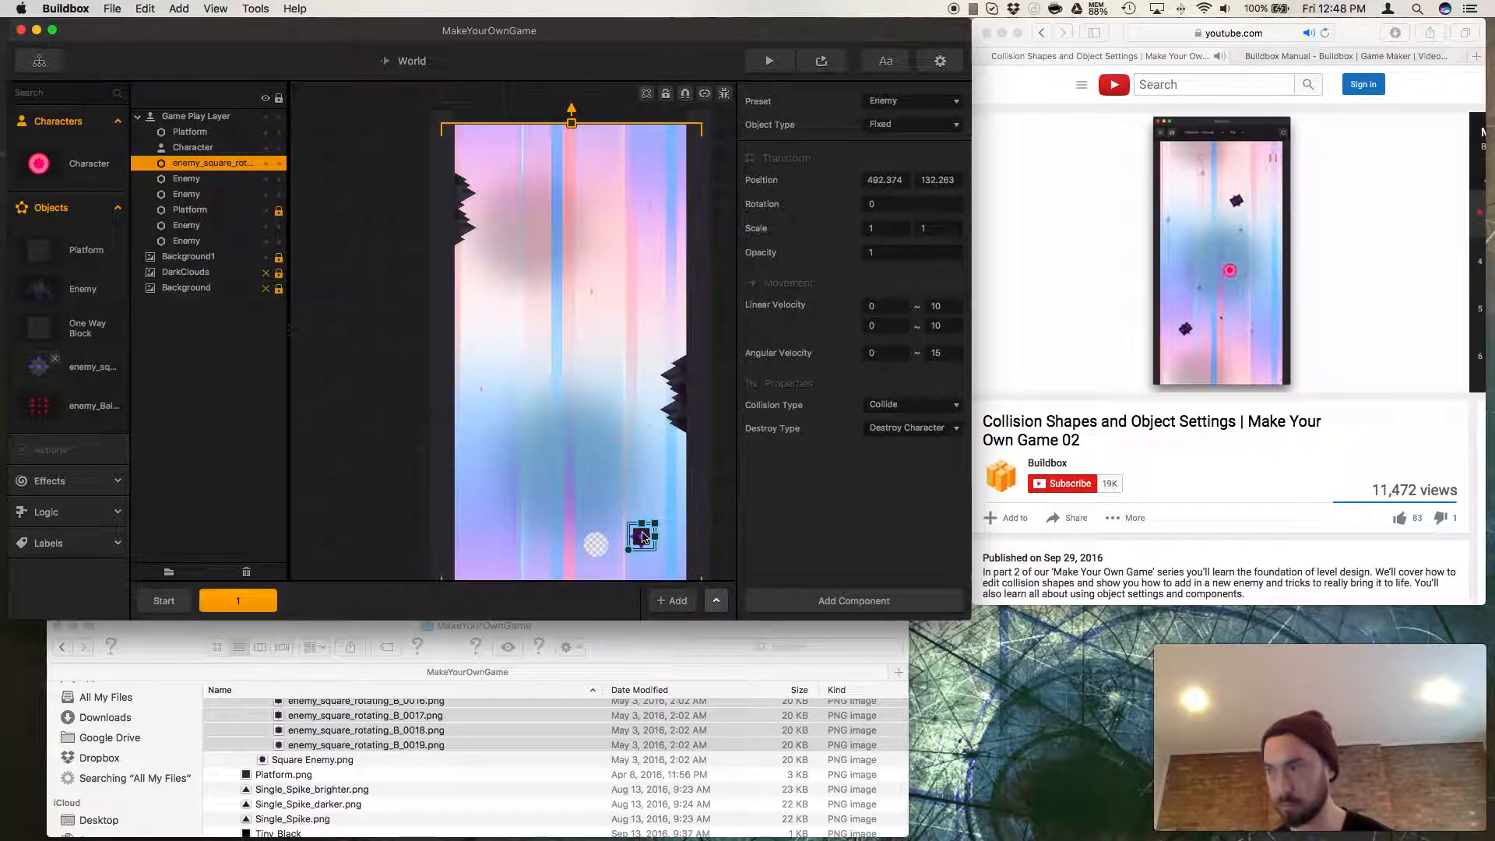
# Duplicate the square enemy twice leftwards and spread the copies into a row, with the character start point above them.
pyautogui.press('super+Left')
pyautogui.press('super+Left')
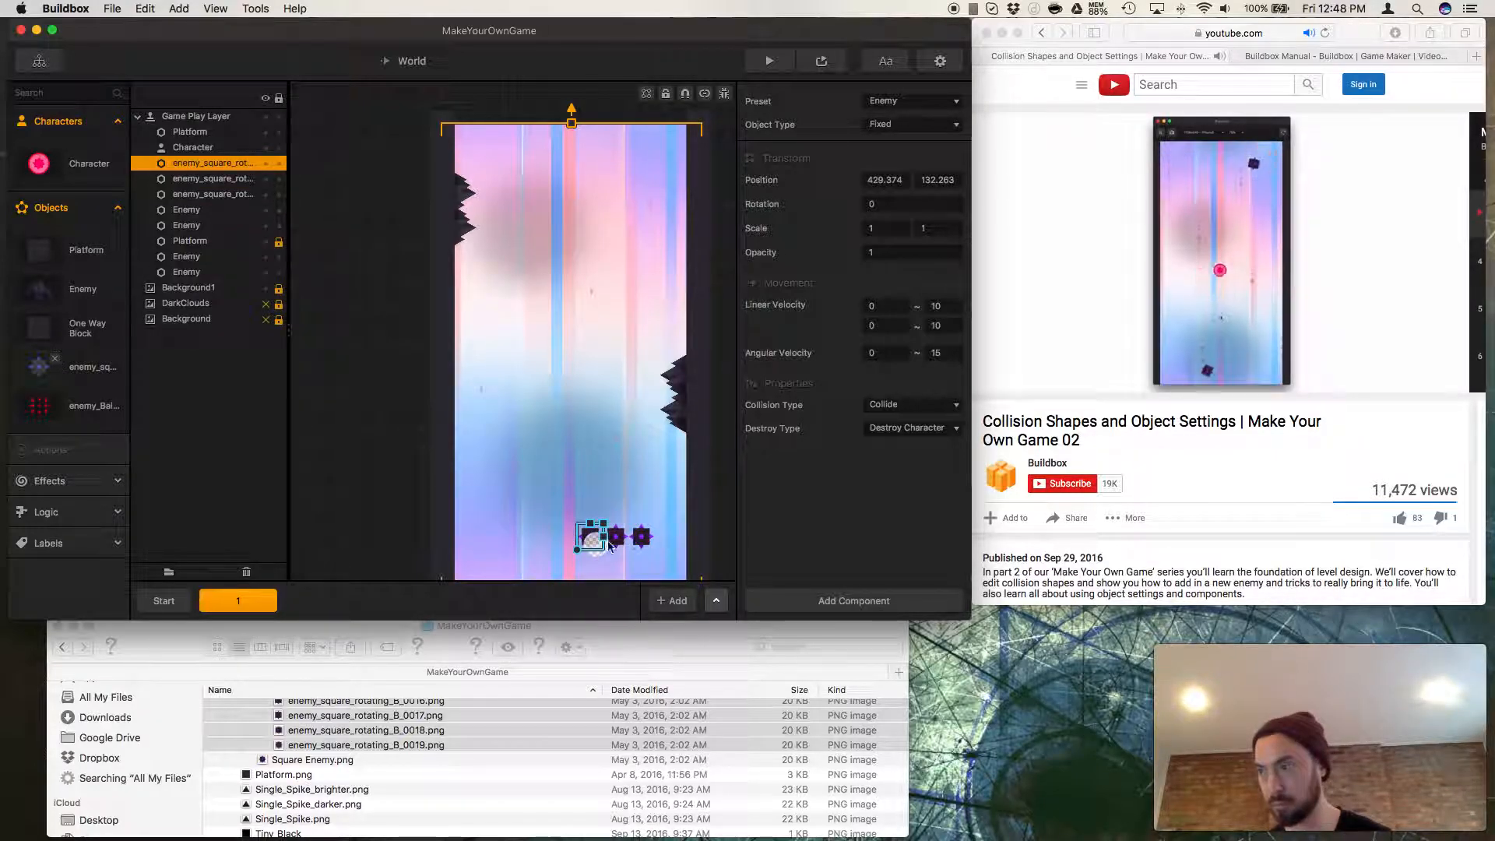
pyautogui.moveTo(595, 538); pyautogui.dragTo(489, 533)
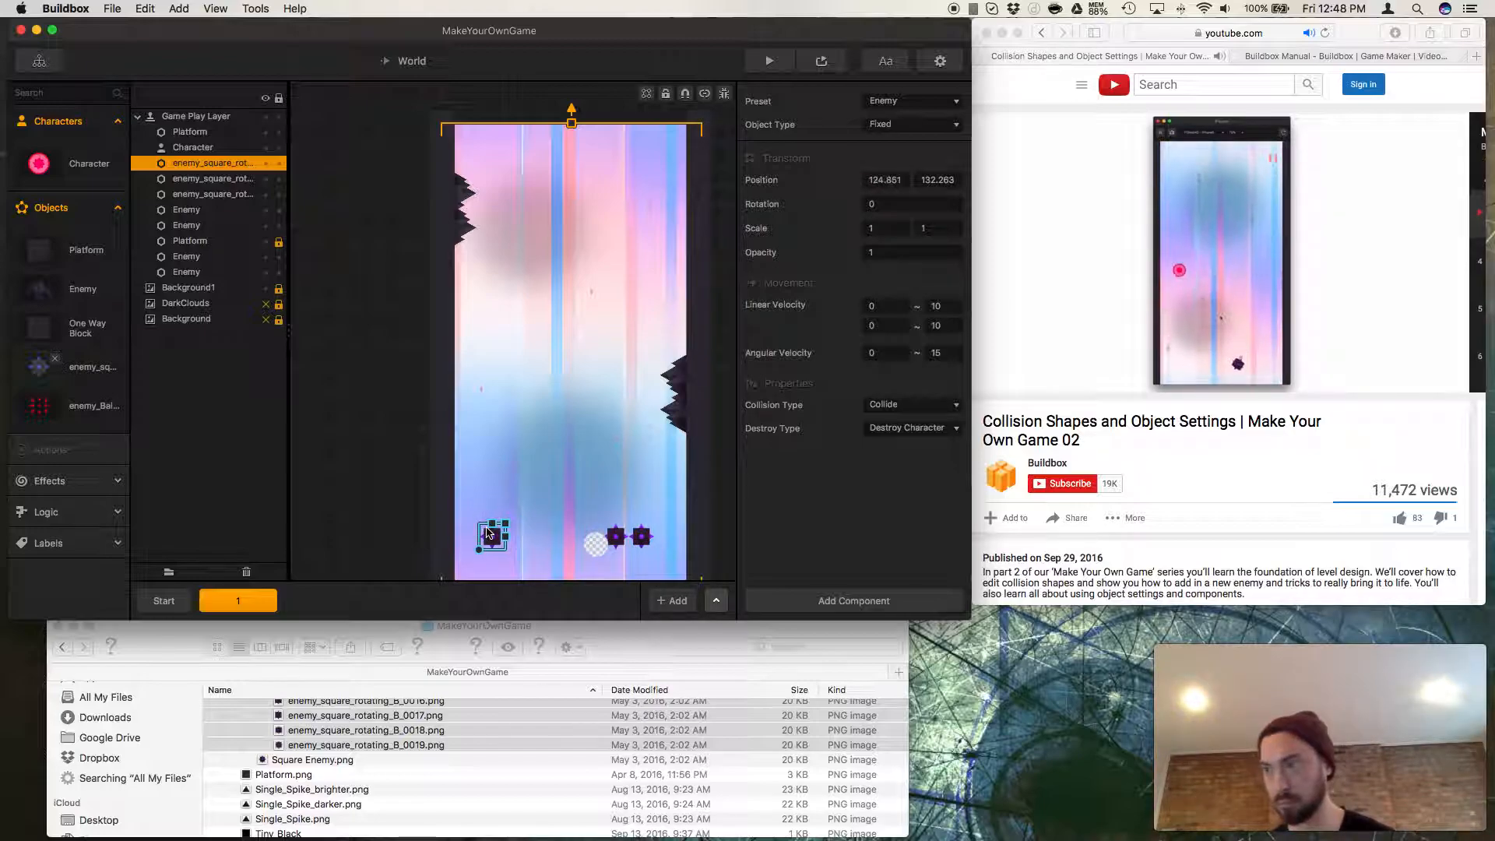
pyautogui.moveTo(615, 536); pyautogui.dragTo(523, 495)
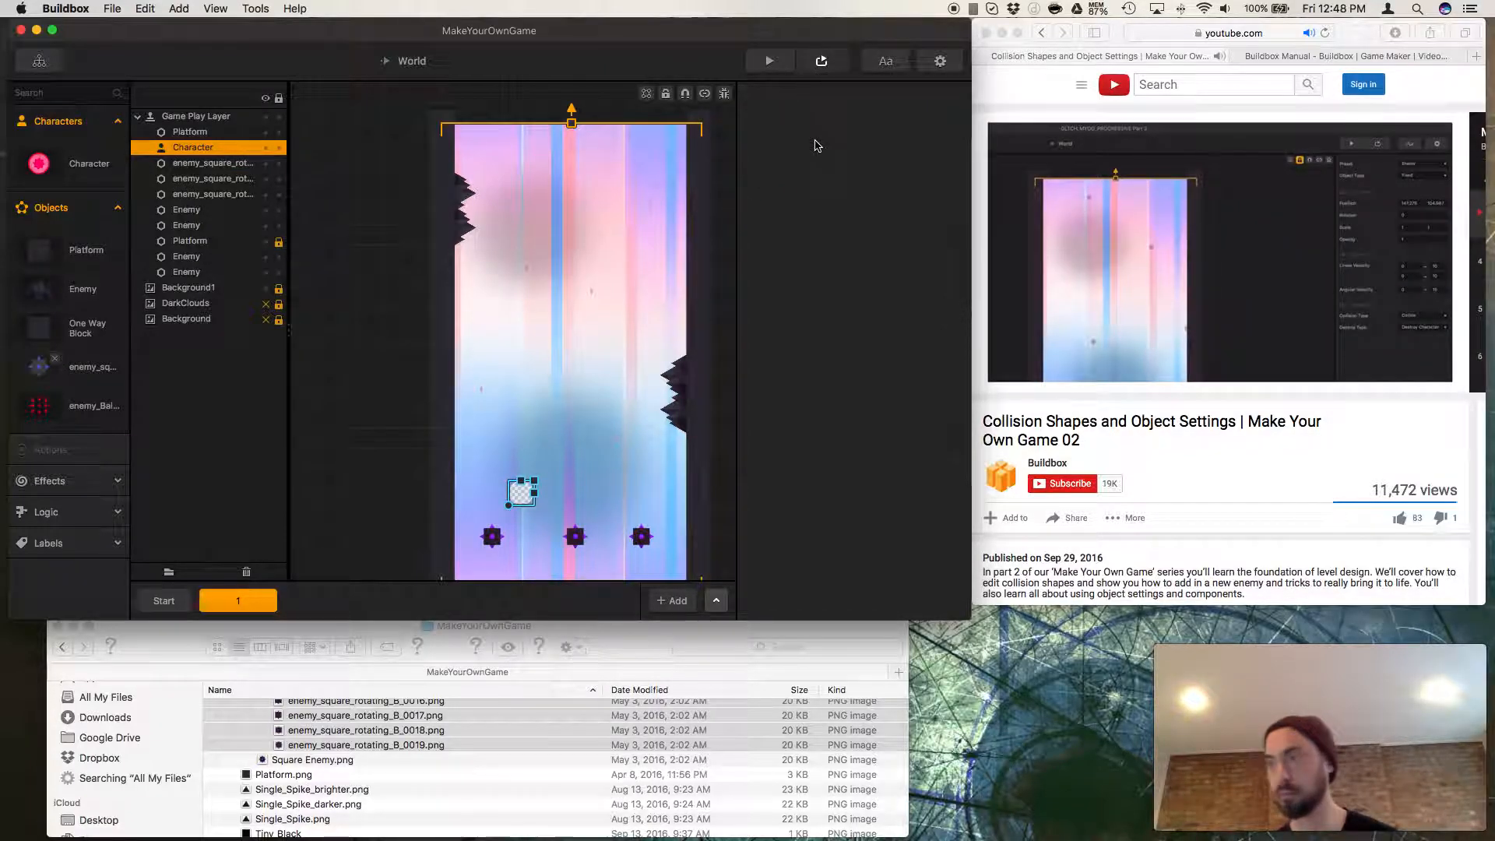
# Test the three square enemies in the preview, close it, and return to the tutorial in Safari.
pyautogui.click(769, 60)
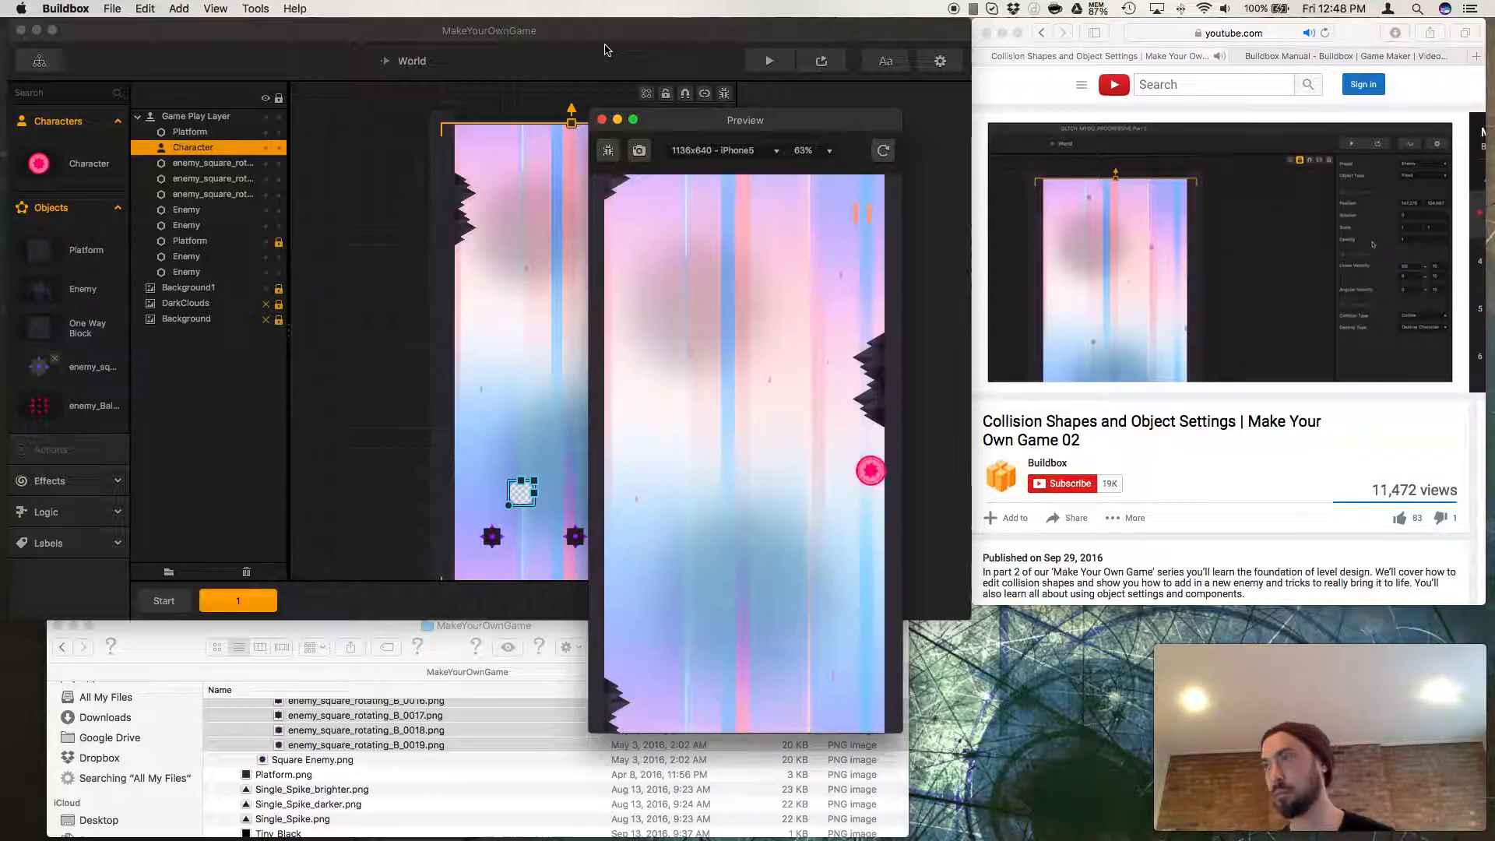
pyautogui.click(602, 119)
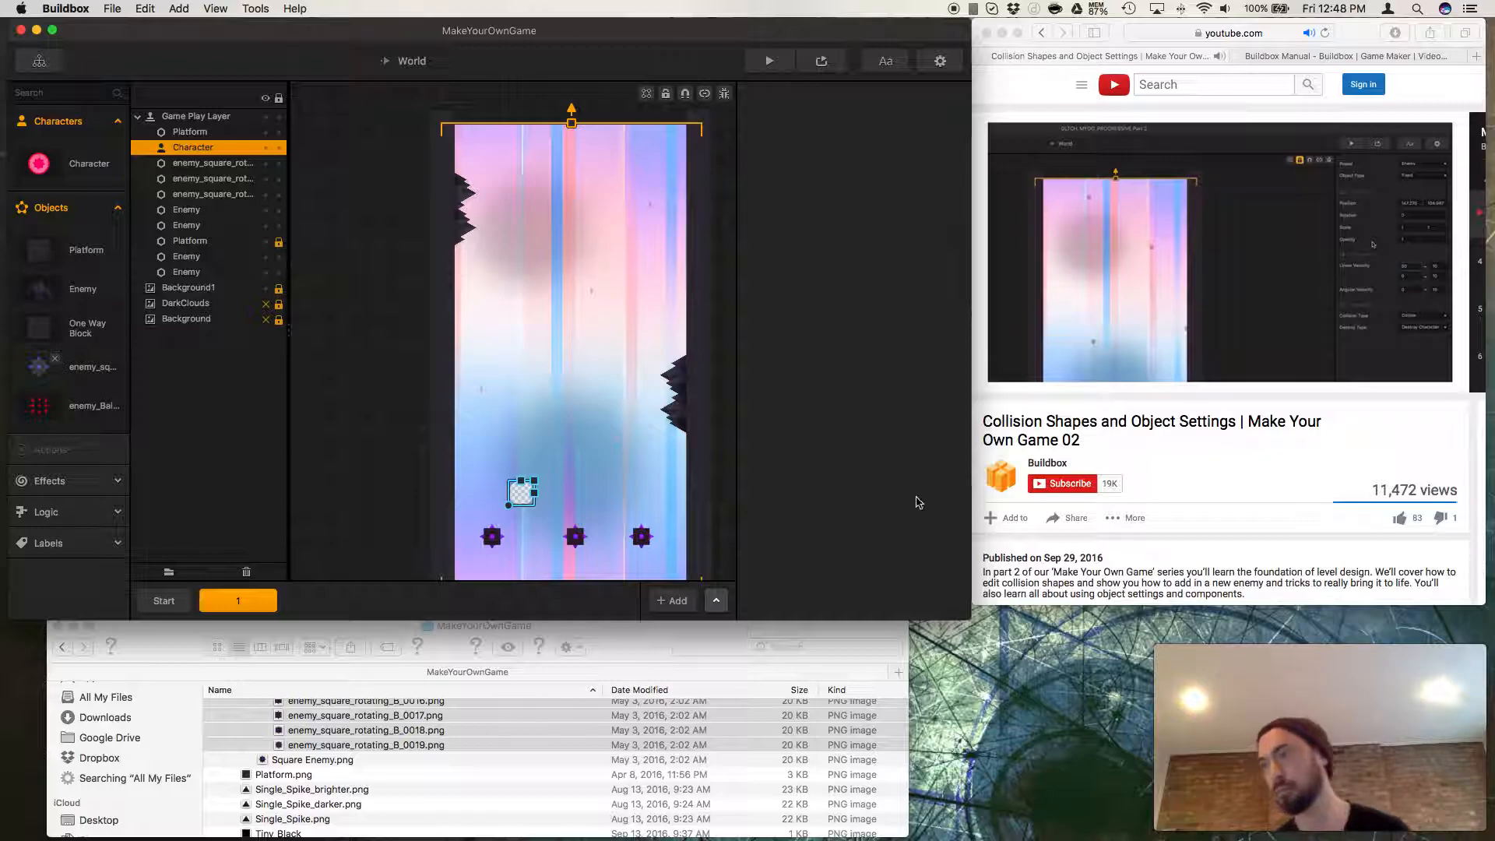
pyautogui.click(1160, 441)
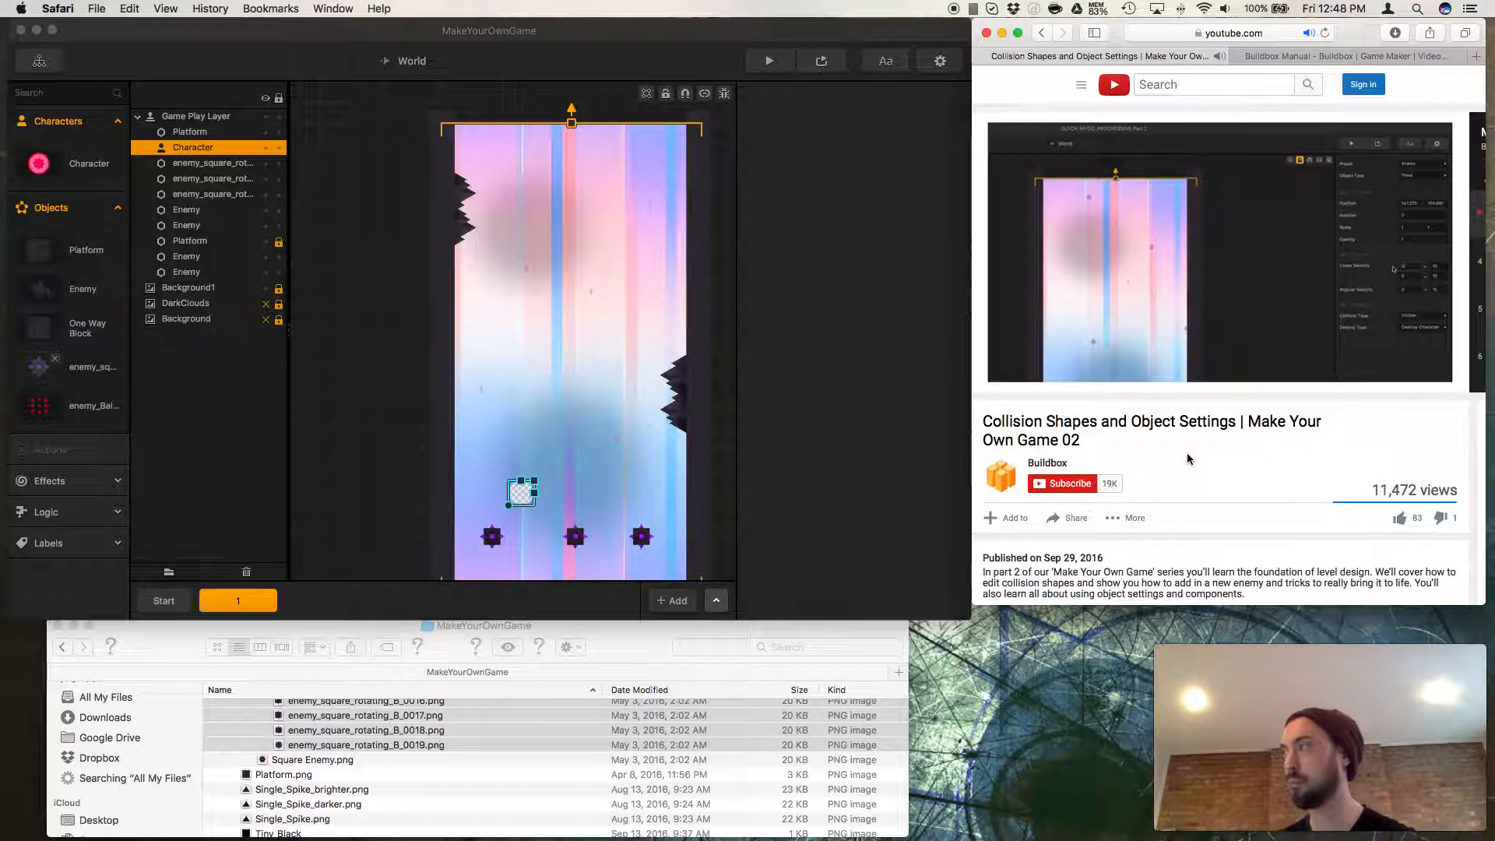
# Delete the left and middle rotating square enemies in Buildbox and select the right one.
pyautogui.click(487, 545)
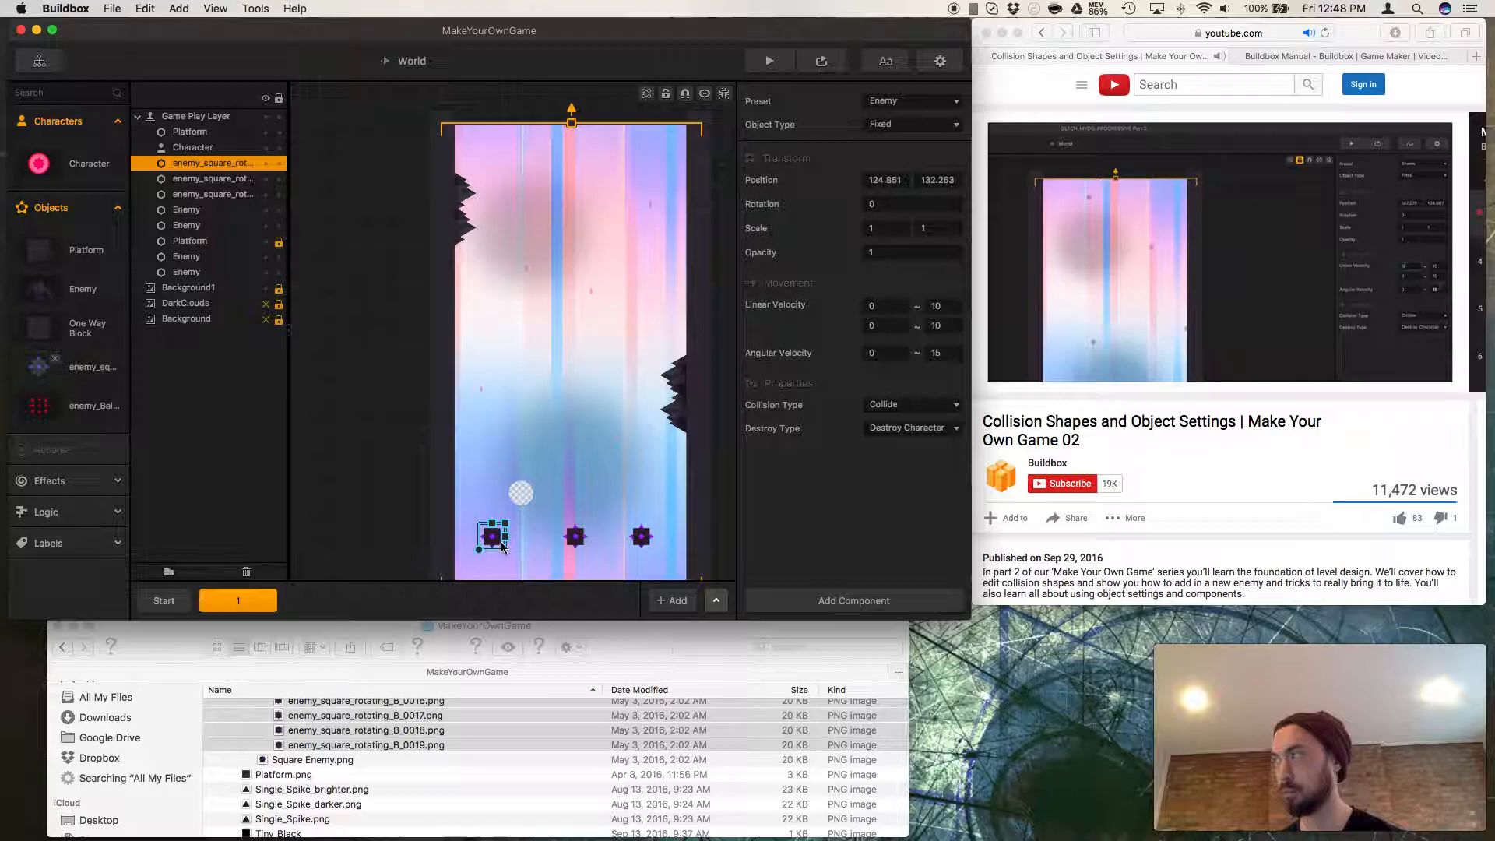
pyautogui.press('Delete')
pyautogui.click(575, 537)
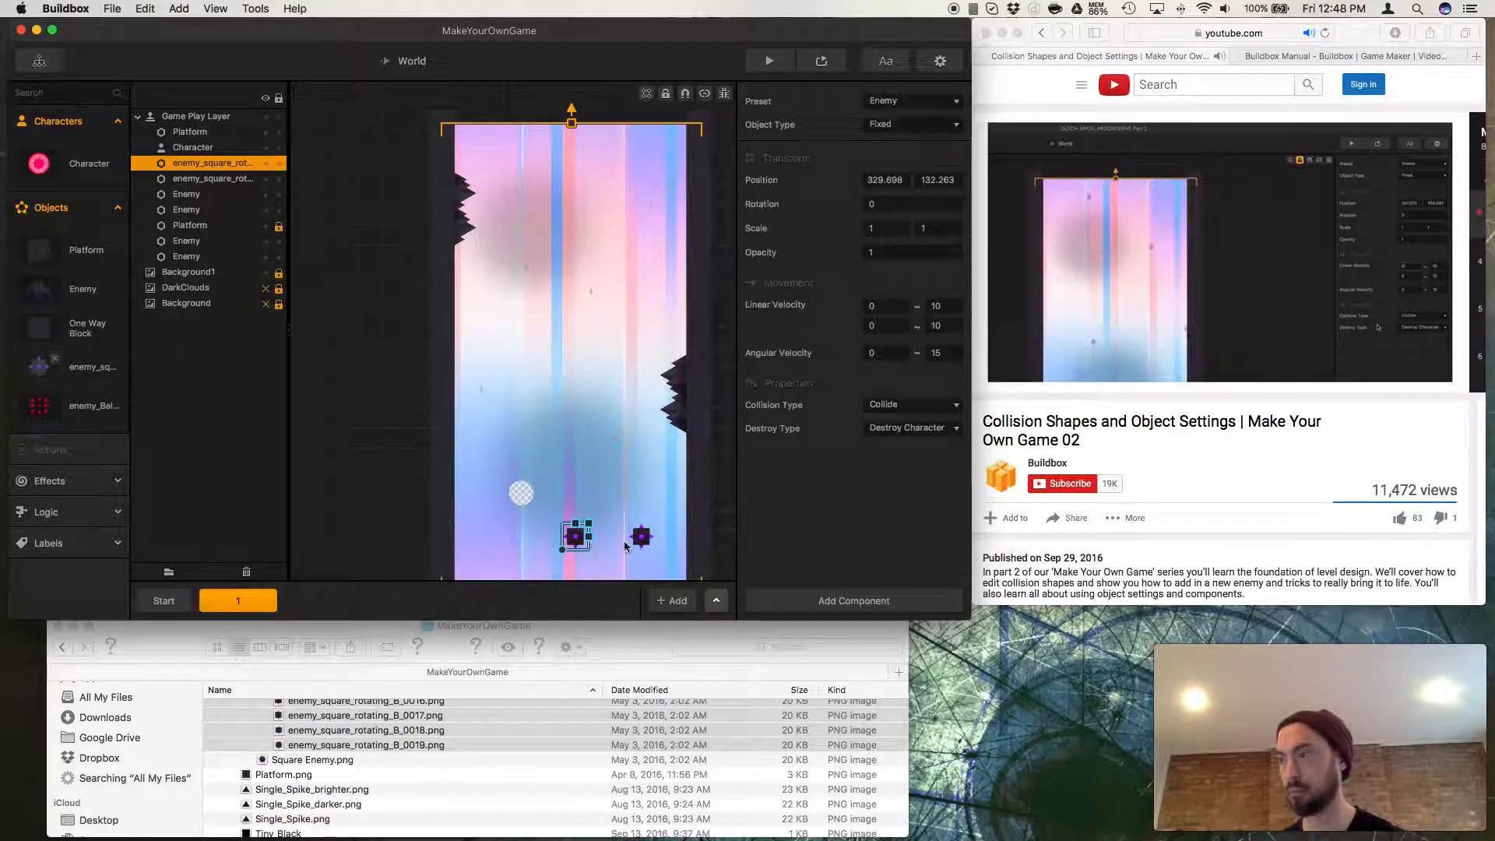
pyautogui.press('Delete')
pyautogui.click(640, 537)
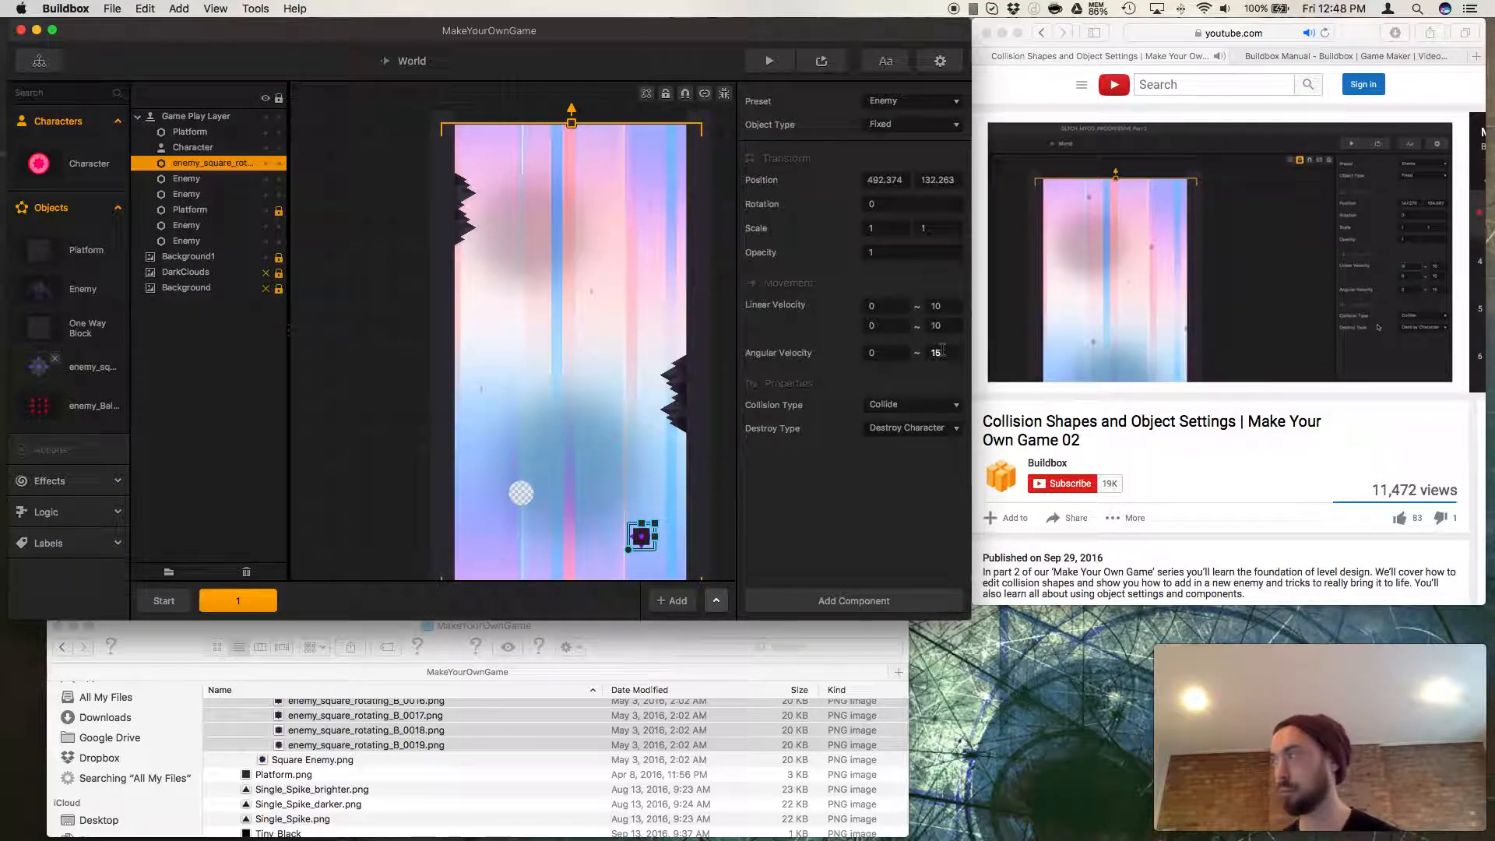
# Undo the deletion of the left and middle rotating square enemies.
pyautogui.press('super+z')
pyautogui.press('super+z')
pyautogui.click(623, 475)
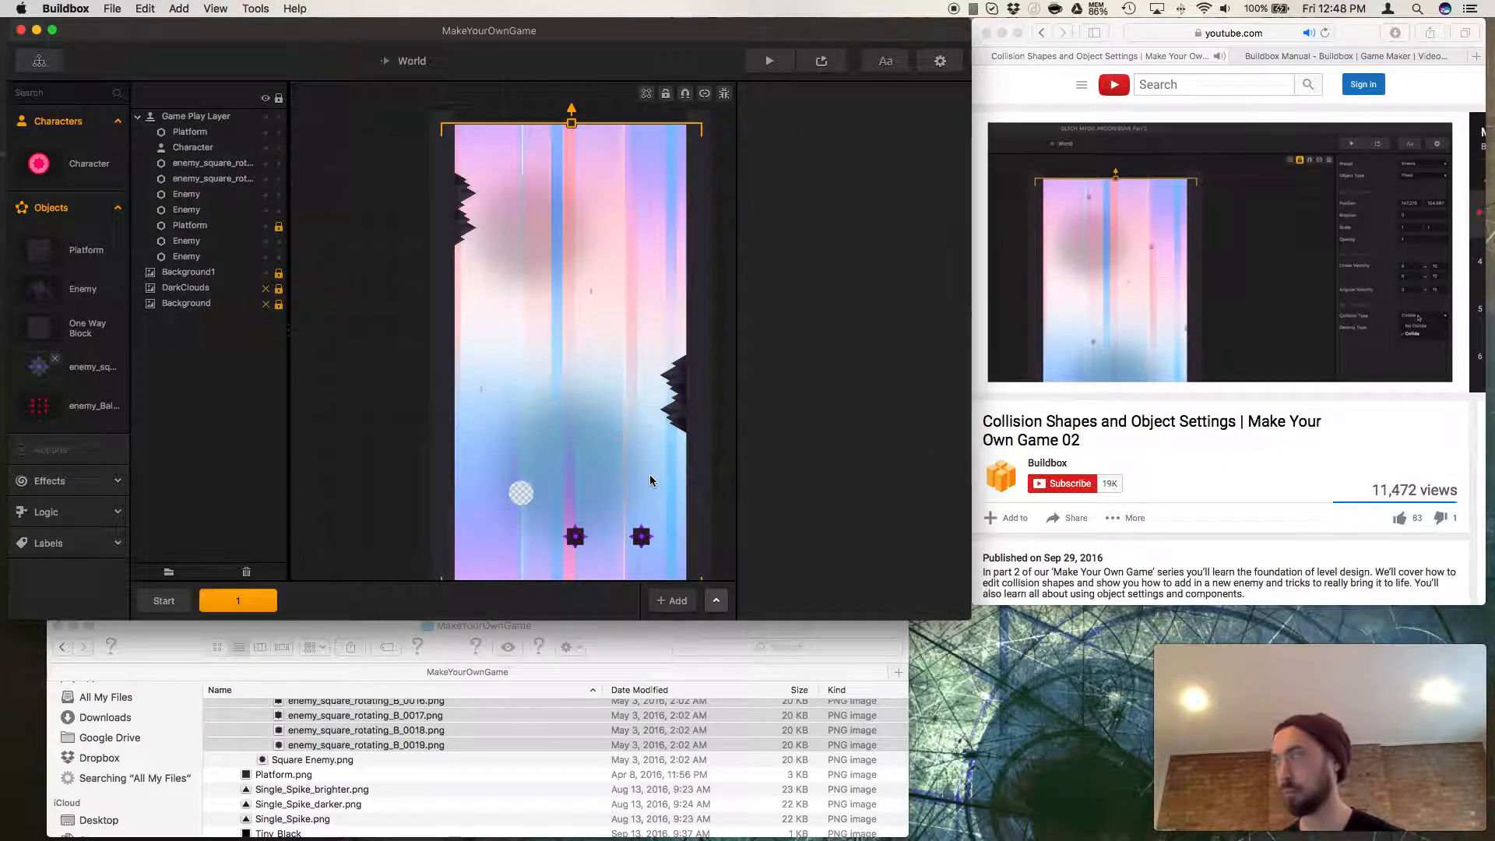
pyautogui.press('super+z')
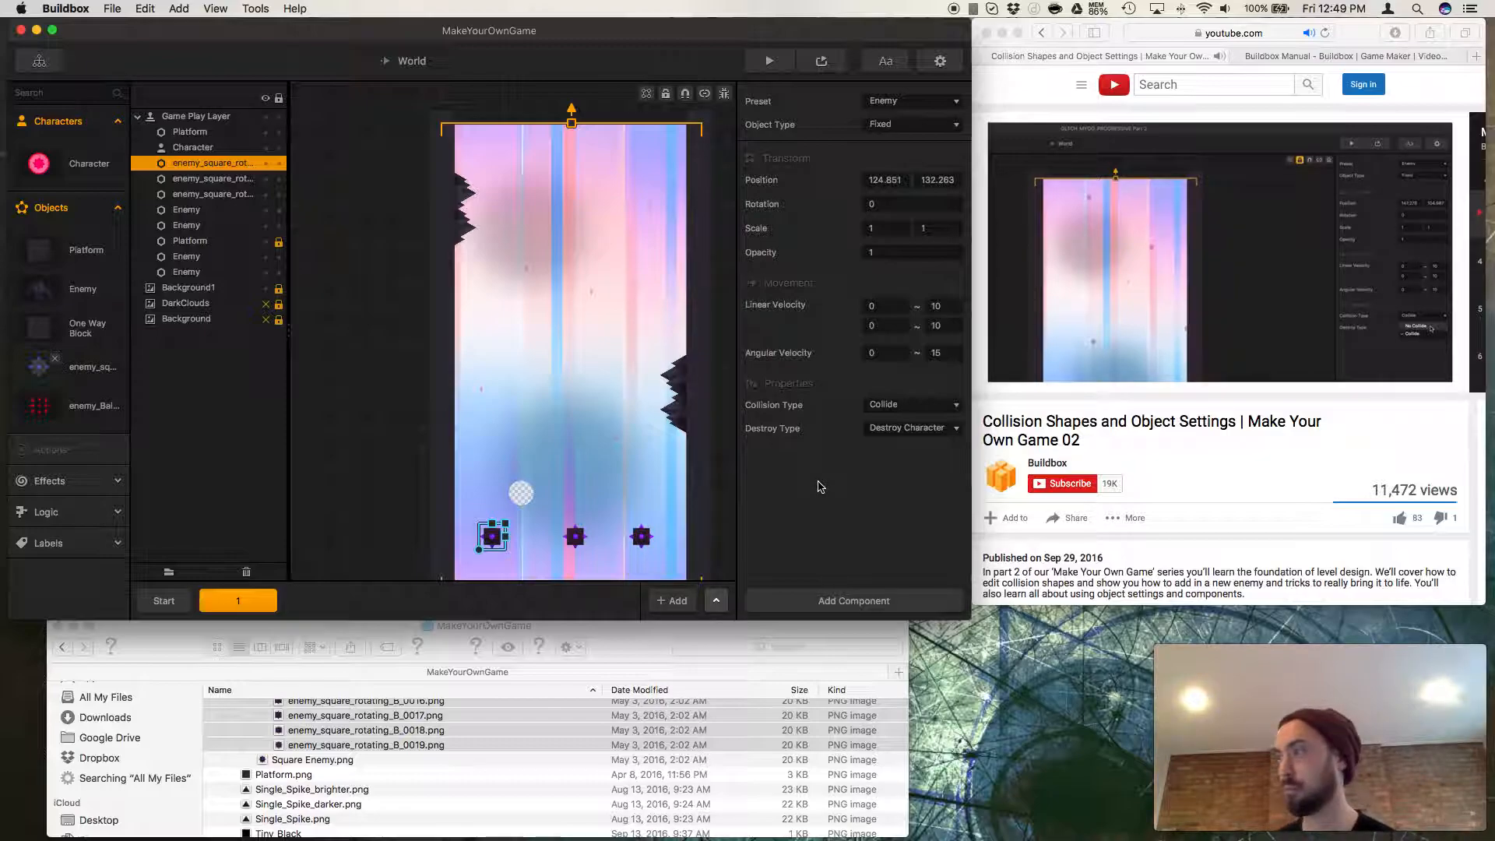
# Look through the Collision Type and Destroy Type options of the left square enemy.
pyautogui.click(886, 406)
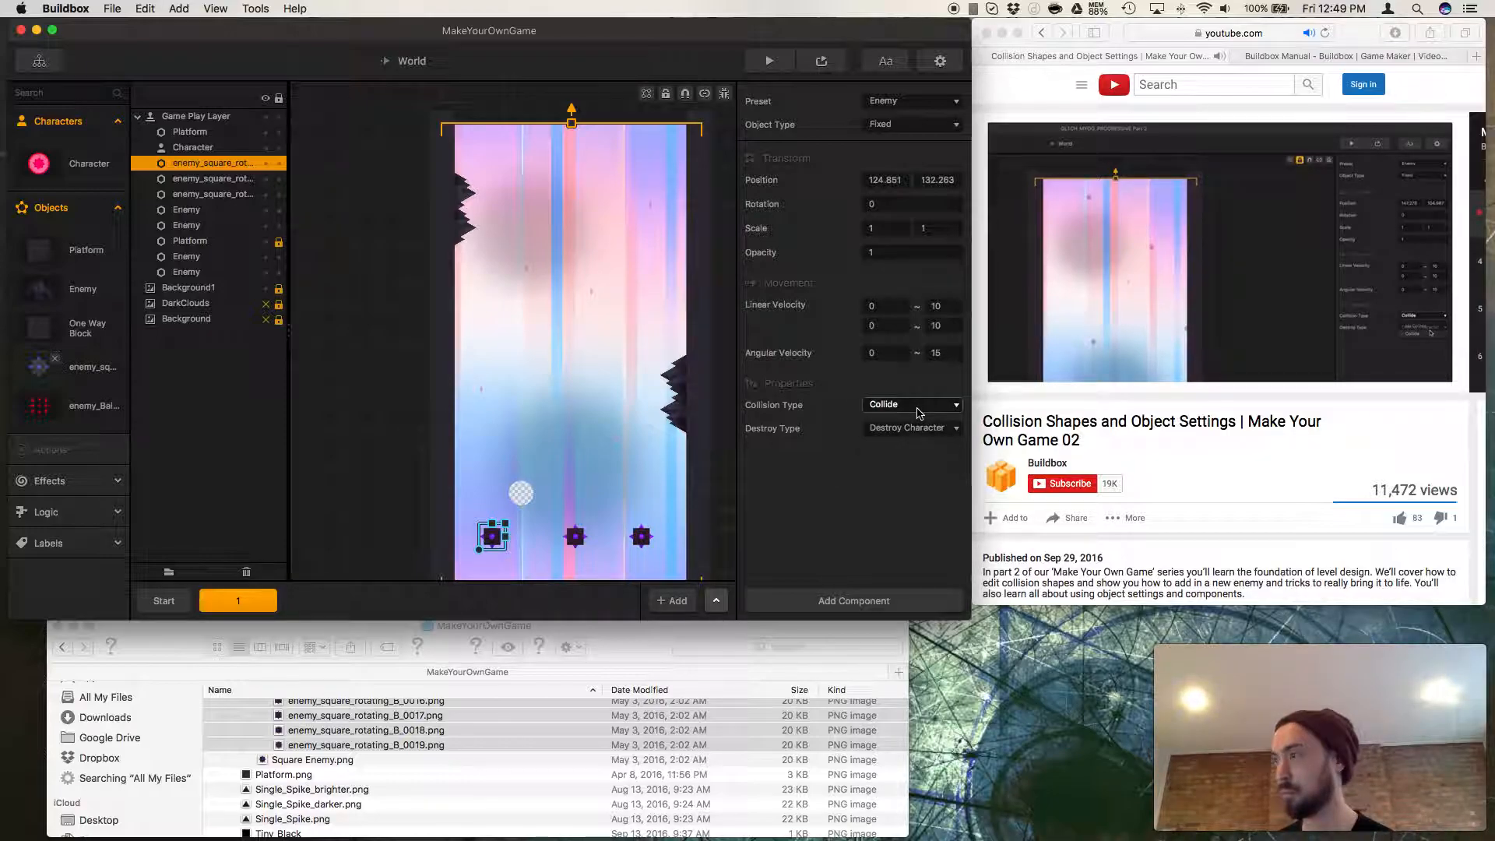
pyautogui.click(868, 504)
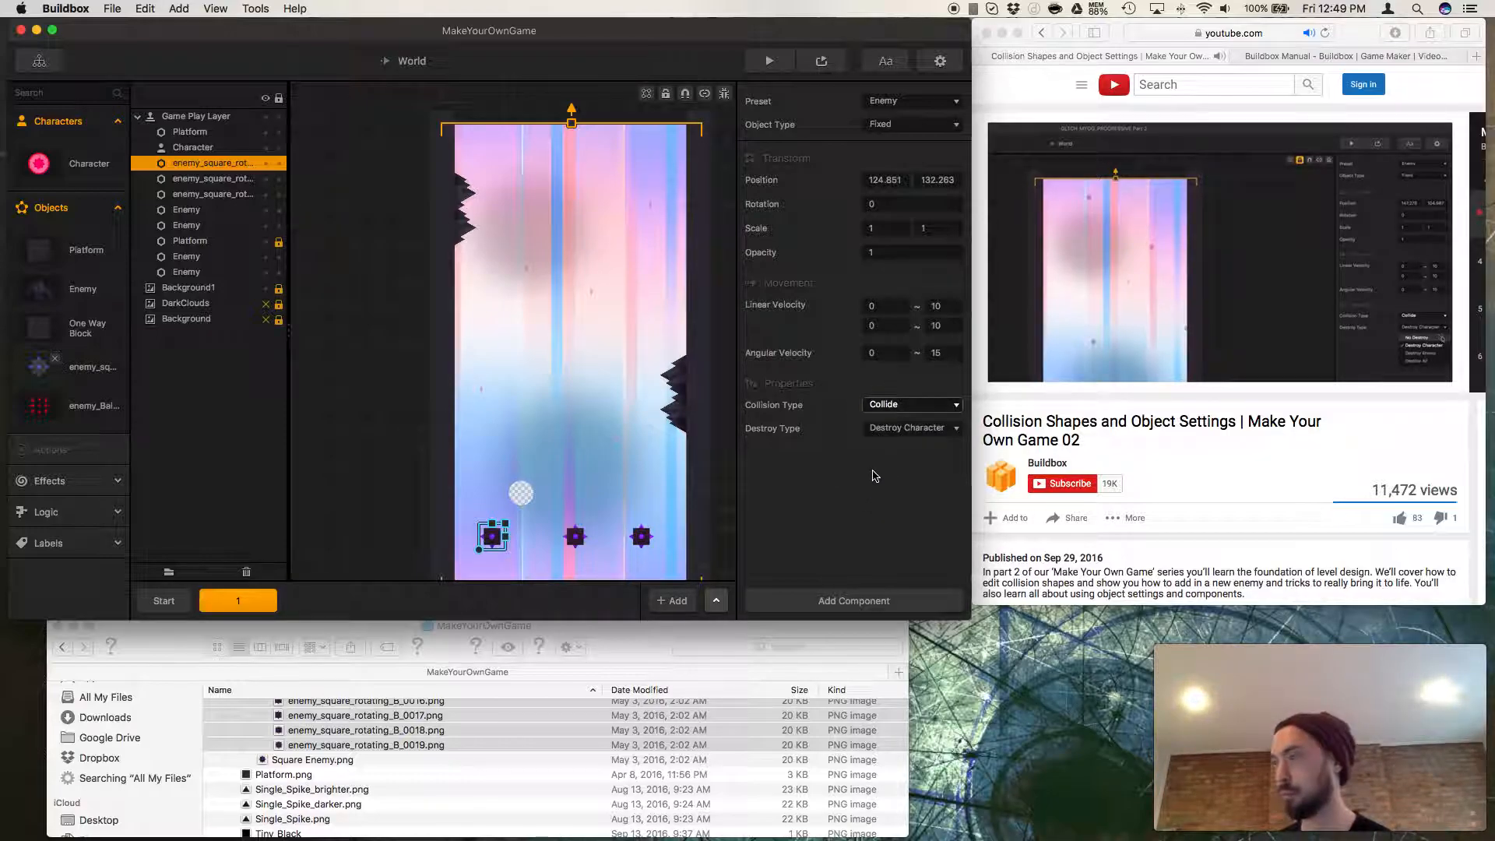
pyautogui.click(895, 430)
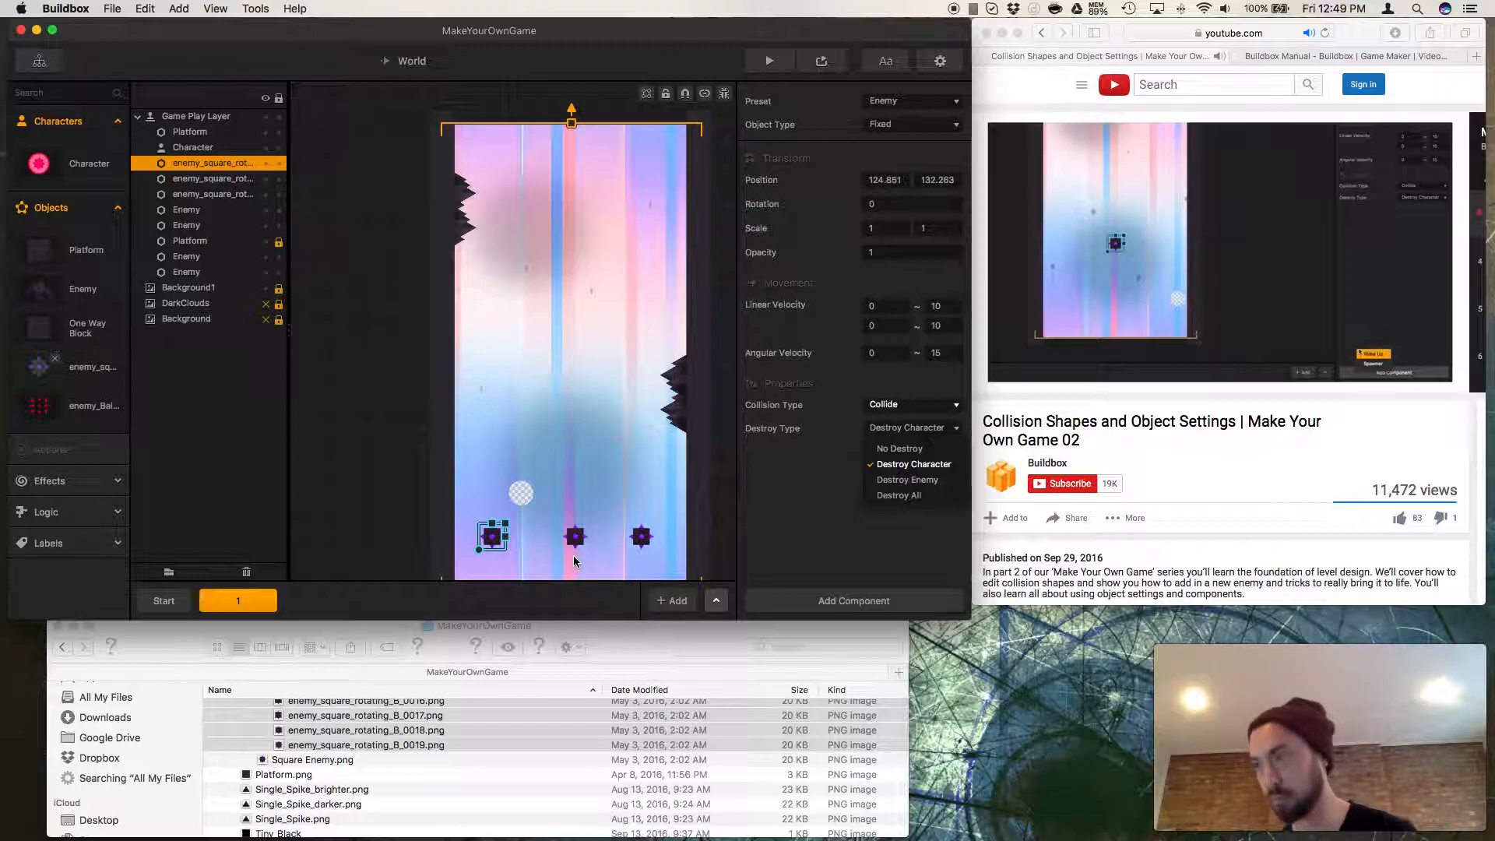
# Delete the left and middle square enemies and move the remaining one to the scene's middle, at about 308, 617.
pyautogui.click(497, 540)
pyautogui.press('BackSpace')
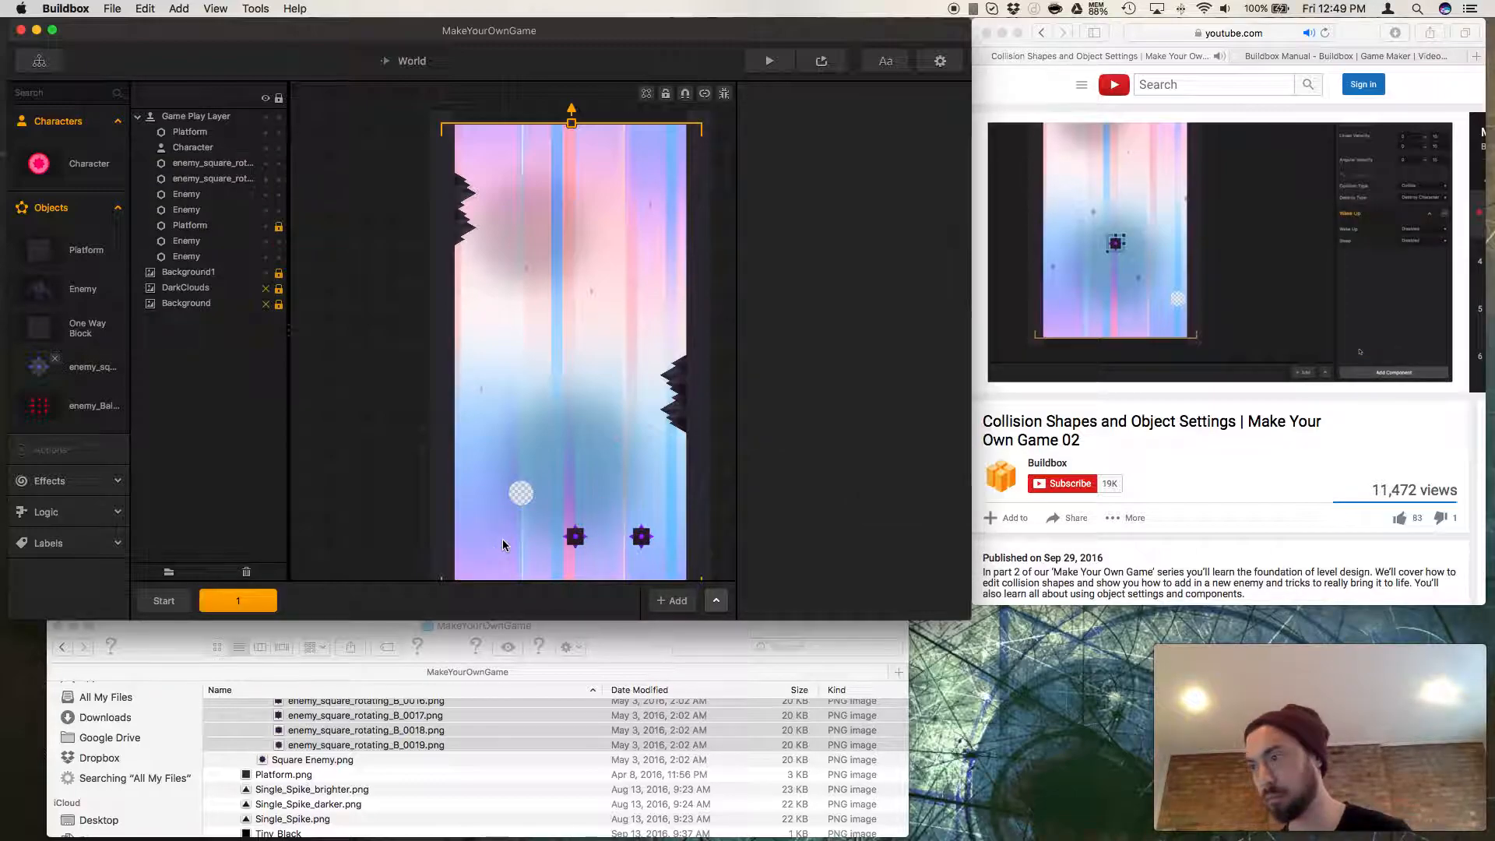
pyautogui.click(592, 541)
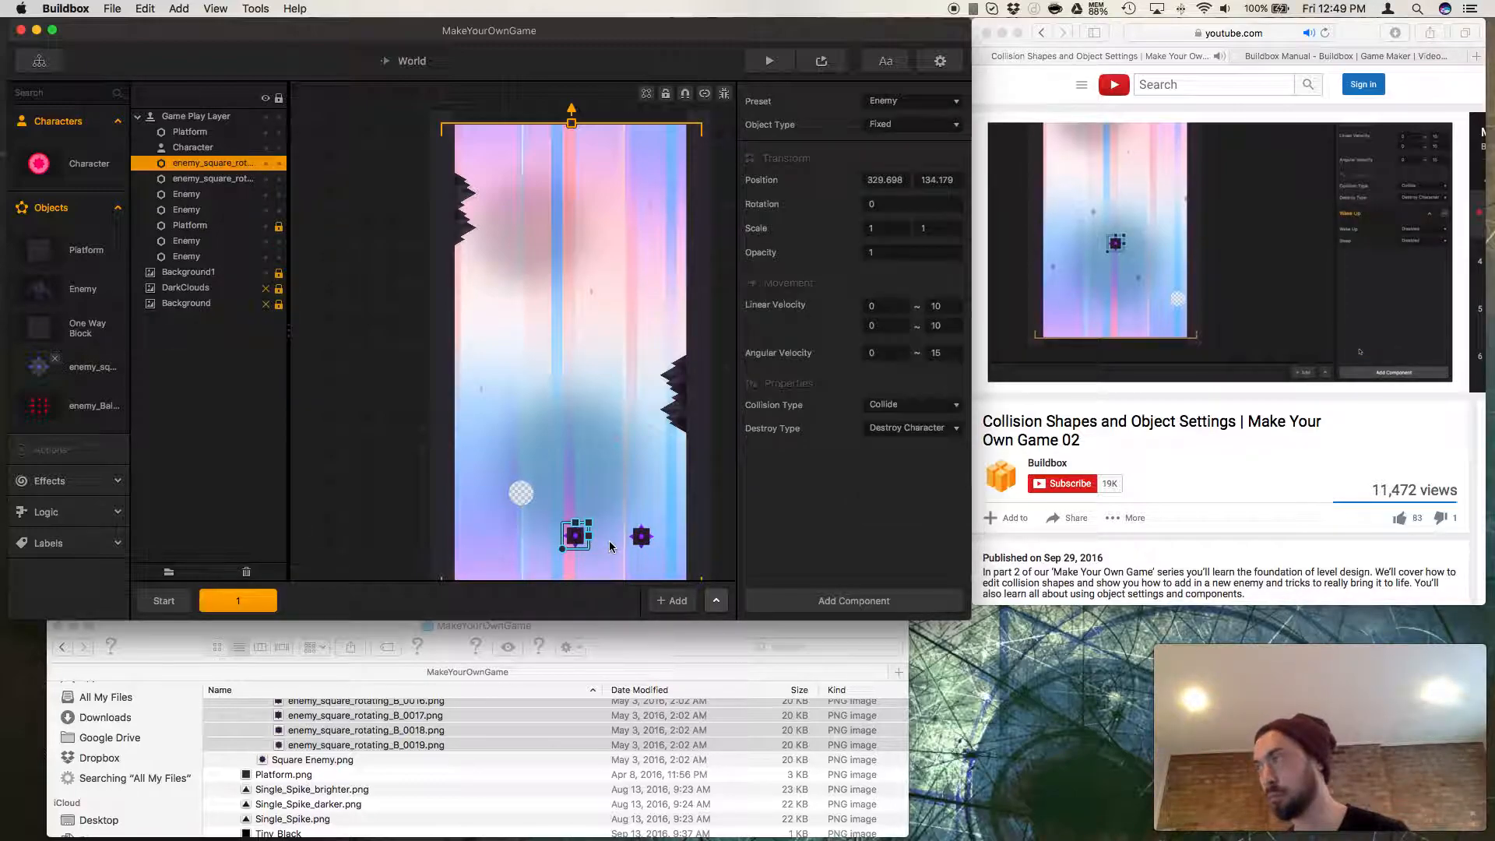
pyautogui.press('BackSpace')
pyautogui.click(642, 537)
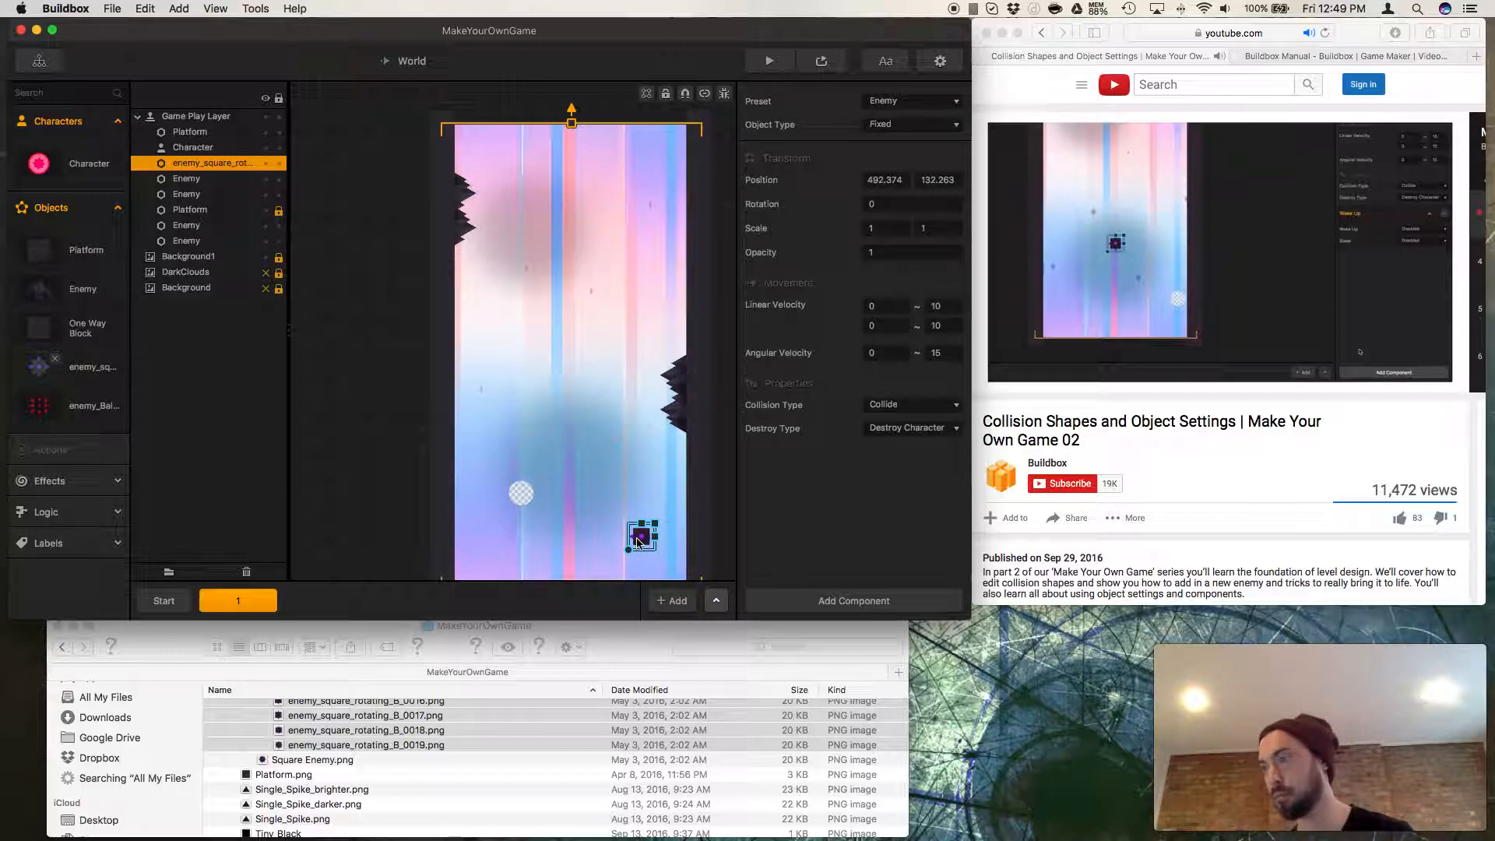
pyautogui.moveTo(638, 537); pyautogui.dragTo(571, 343)
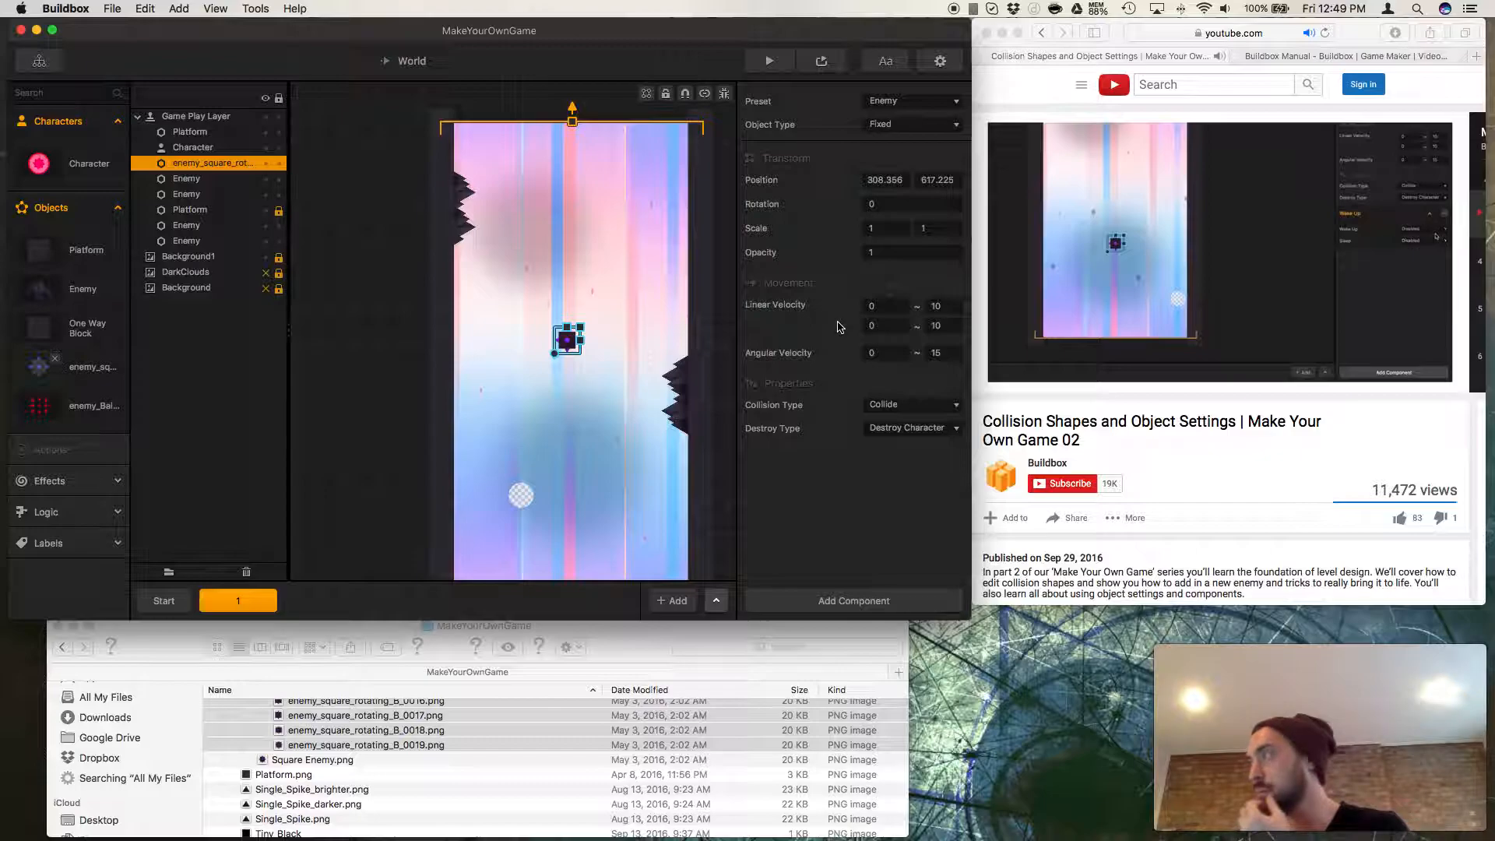
# Pause the tutorial in Safari at 21:50 and add a Wake Up component to the square enemy in Buildbox.
pyautogui.click(1098, 448)
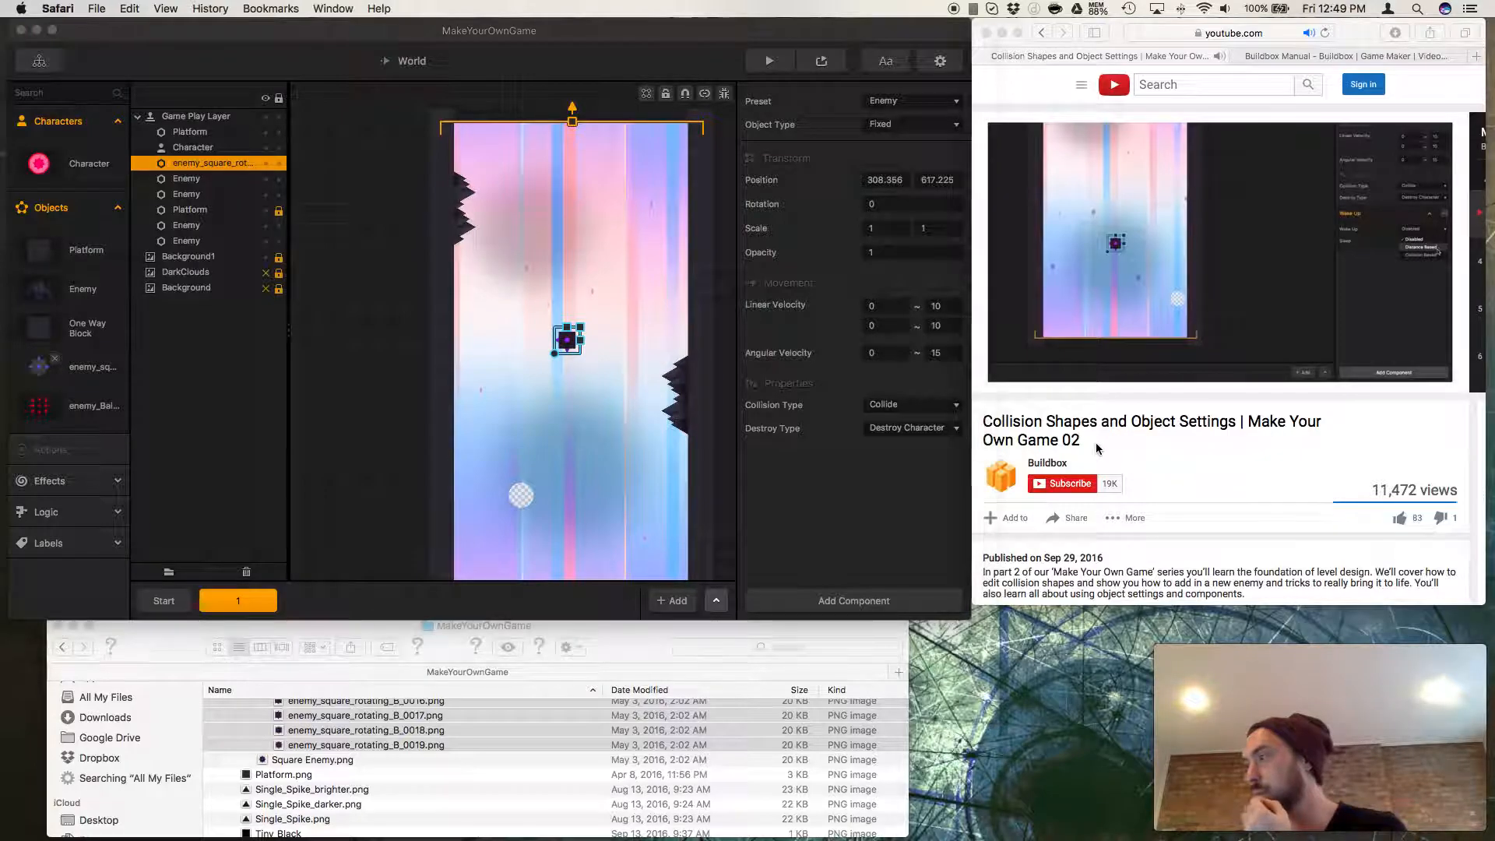
pyautogui.click(1025, 378)
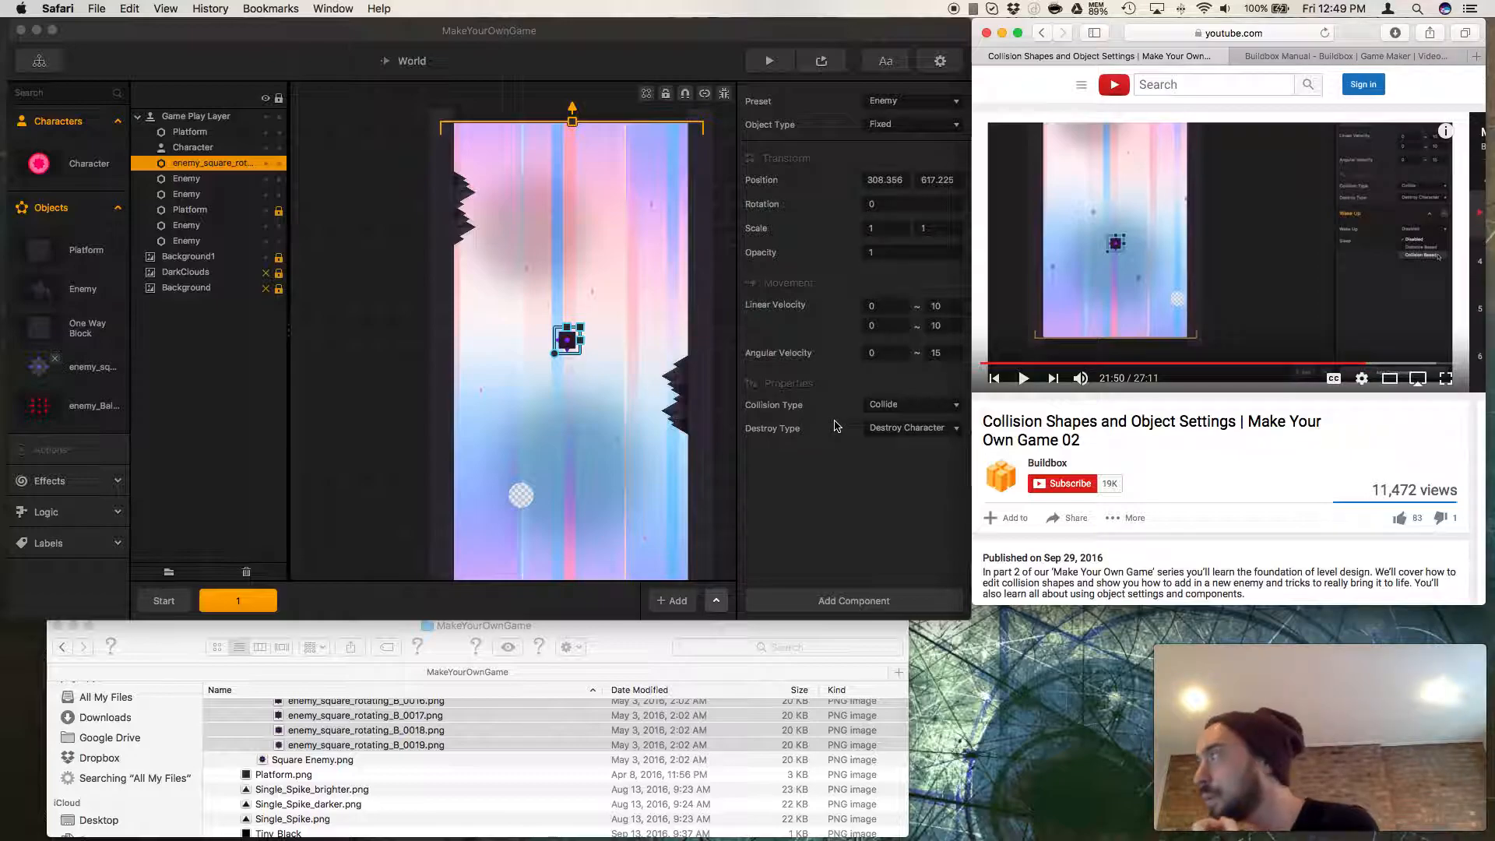
pyautogui.click(853, 599)
pyautogui.click(881, 606)
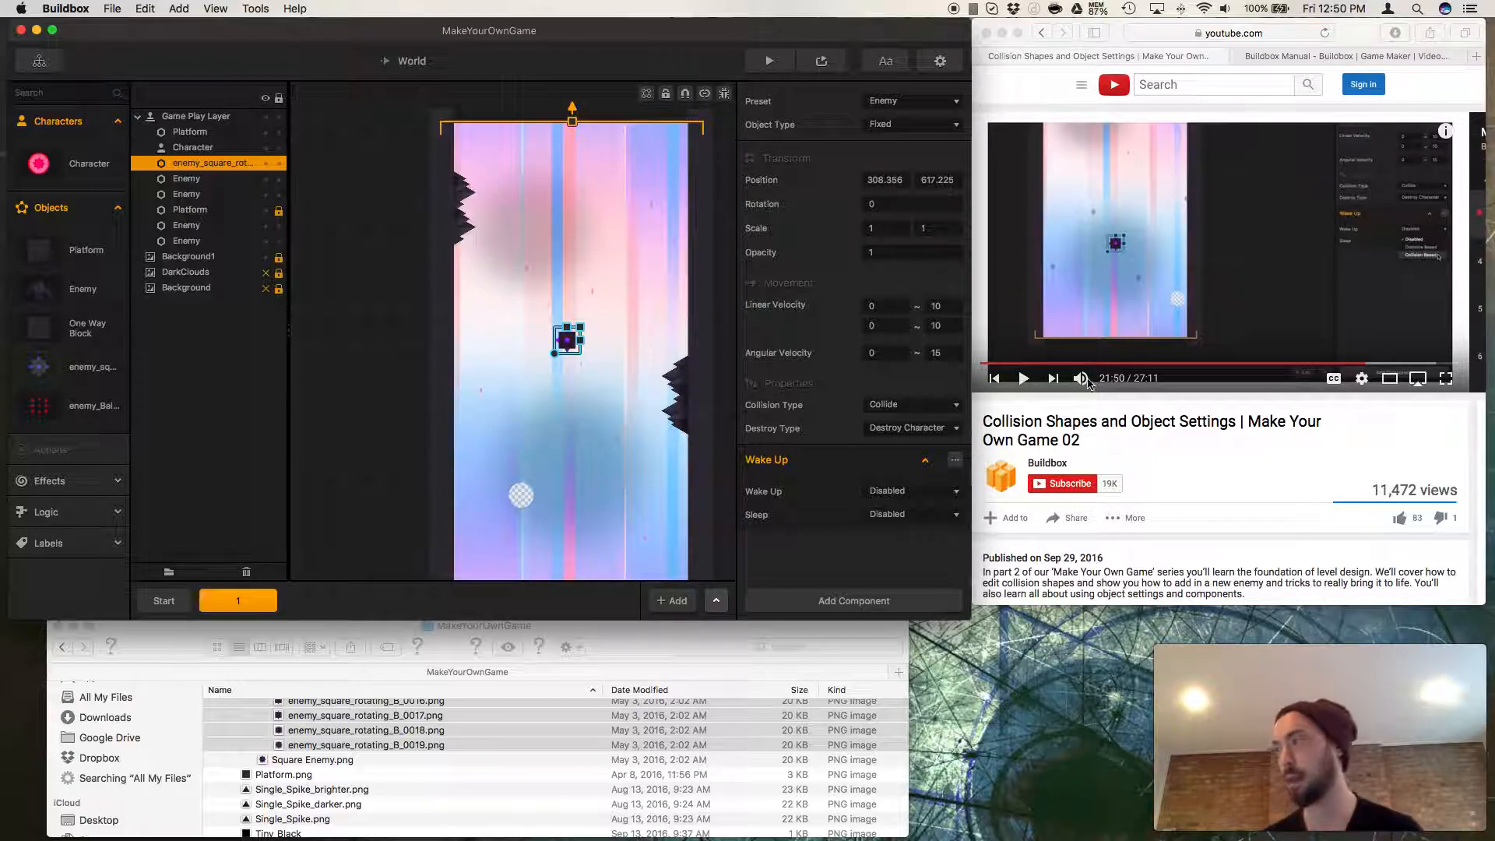
# Resume the tutorial in Safari and look at the Sleep options of the enemy's Wake Up component.
pyautogui.click(1024, 381)
pyautogui.click(1024, 379)
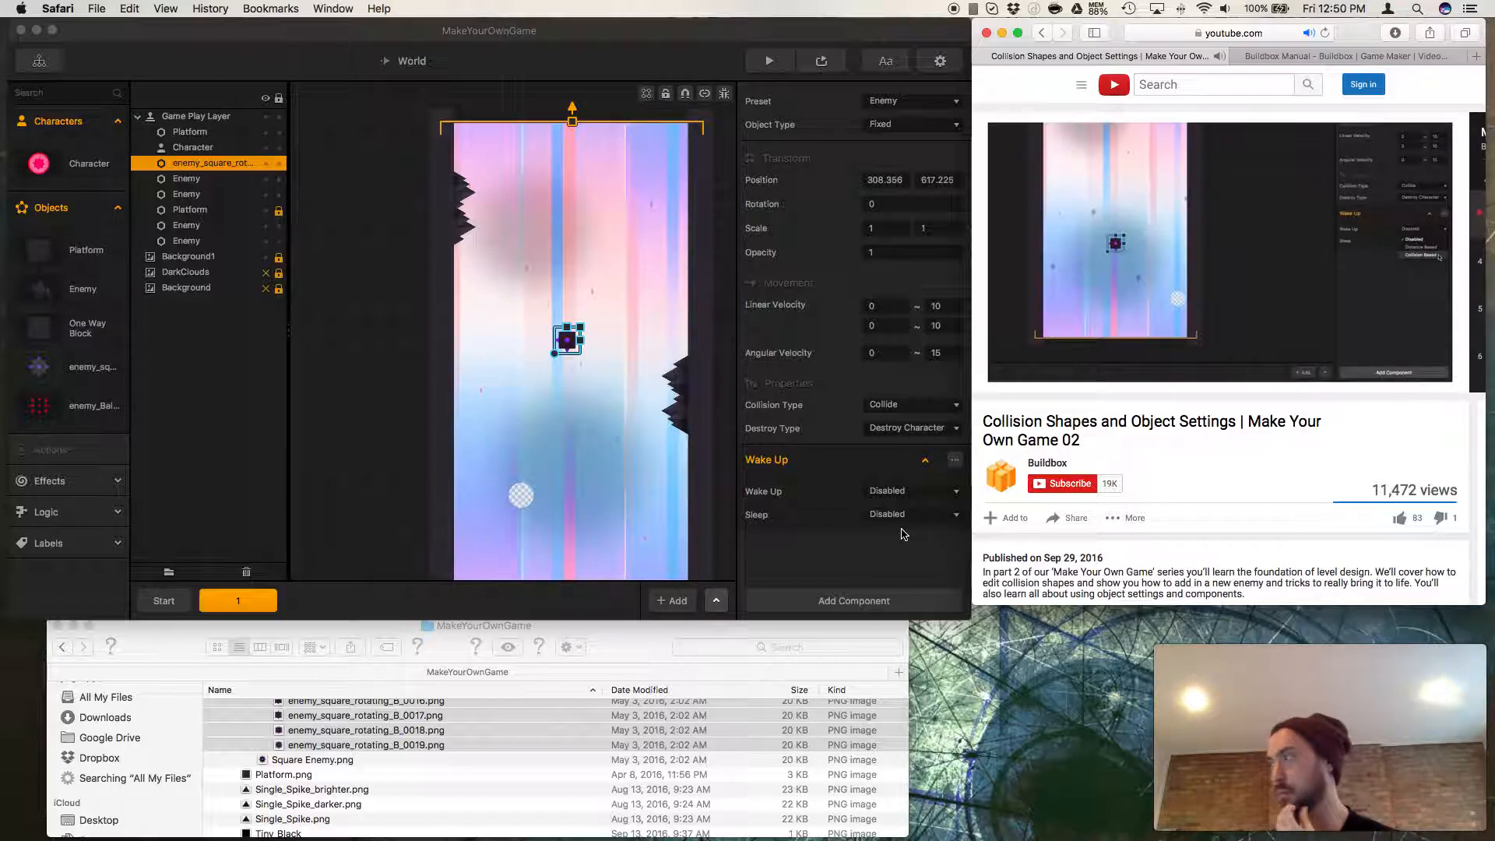
pyautogui.click(913, 515)
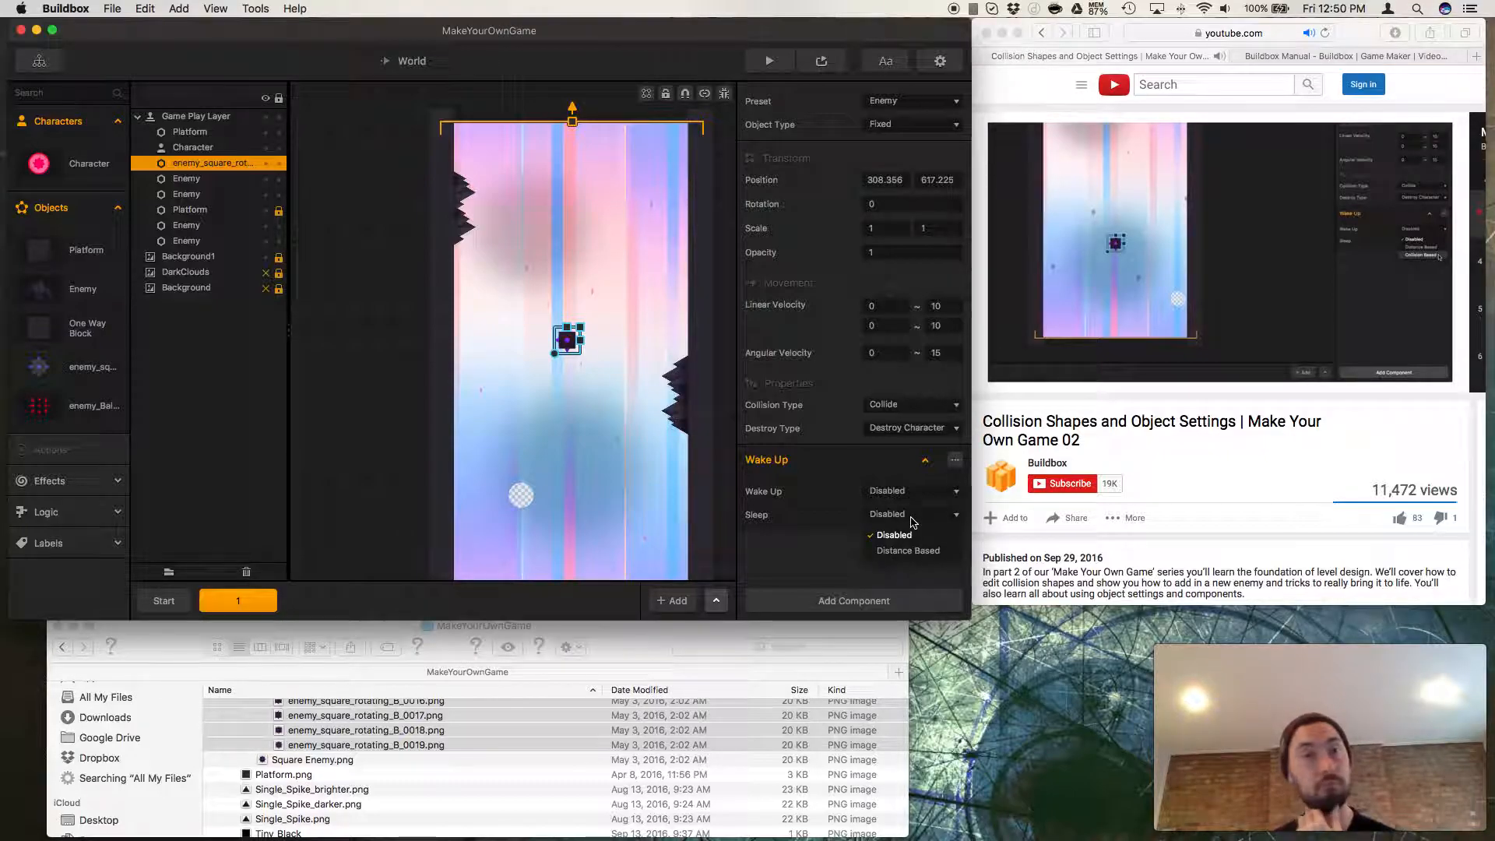
pyautogui.click(832, 554)
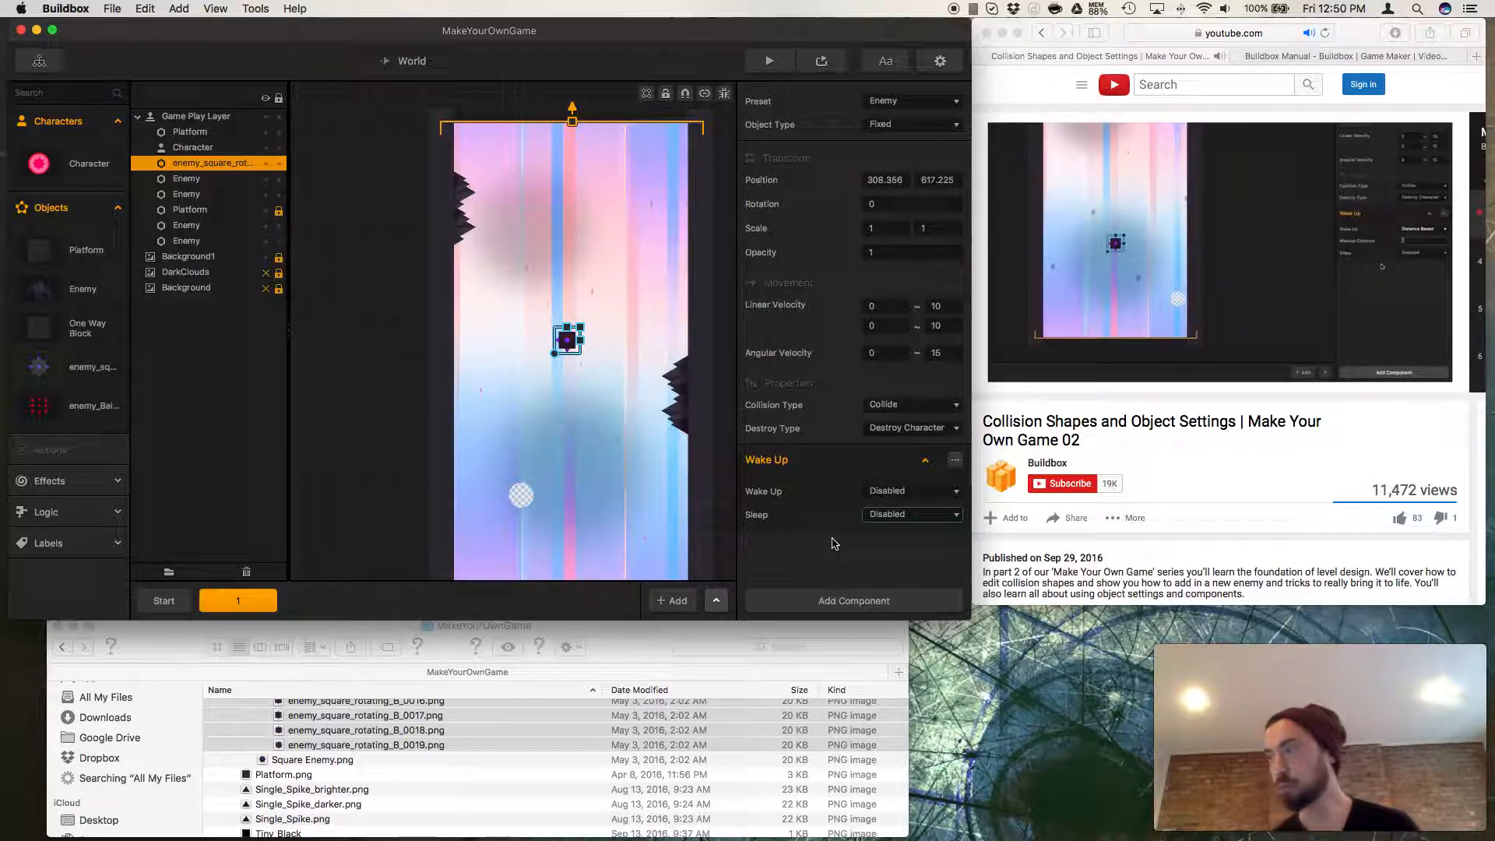
# Set the enemy's Wake Up option to Distance Based with a Wakeup Distance of 300.
pyautogui.click(895, 514)
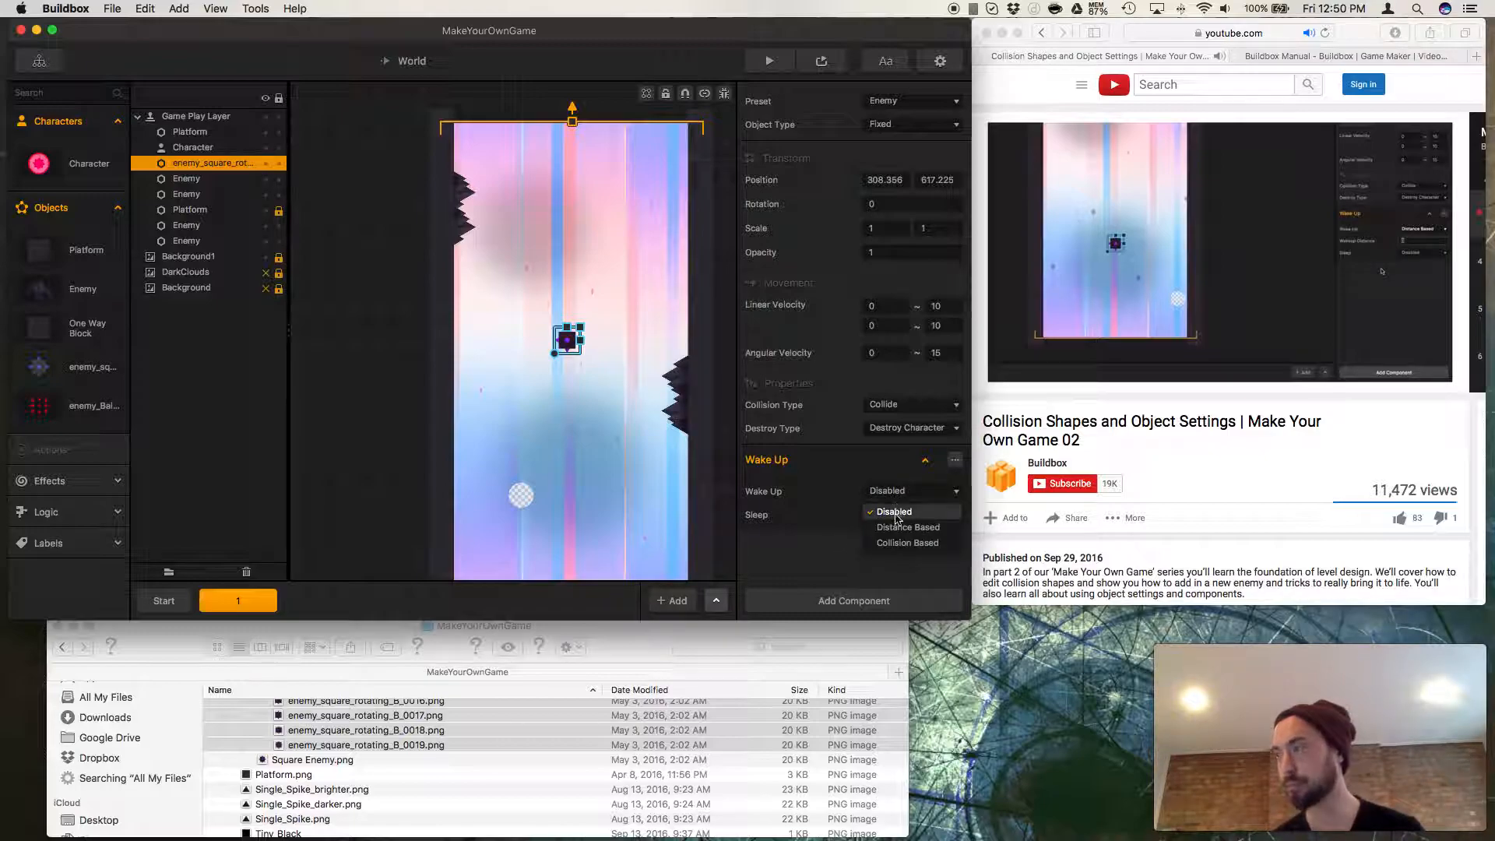
pyautogui.click(903, 527)
pyautogui.click(900, 514)
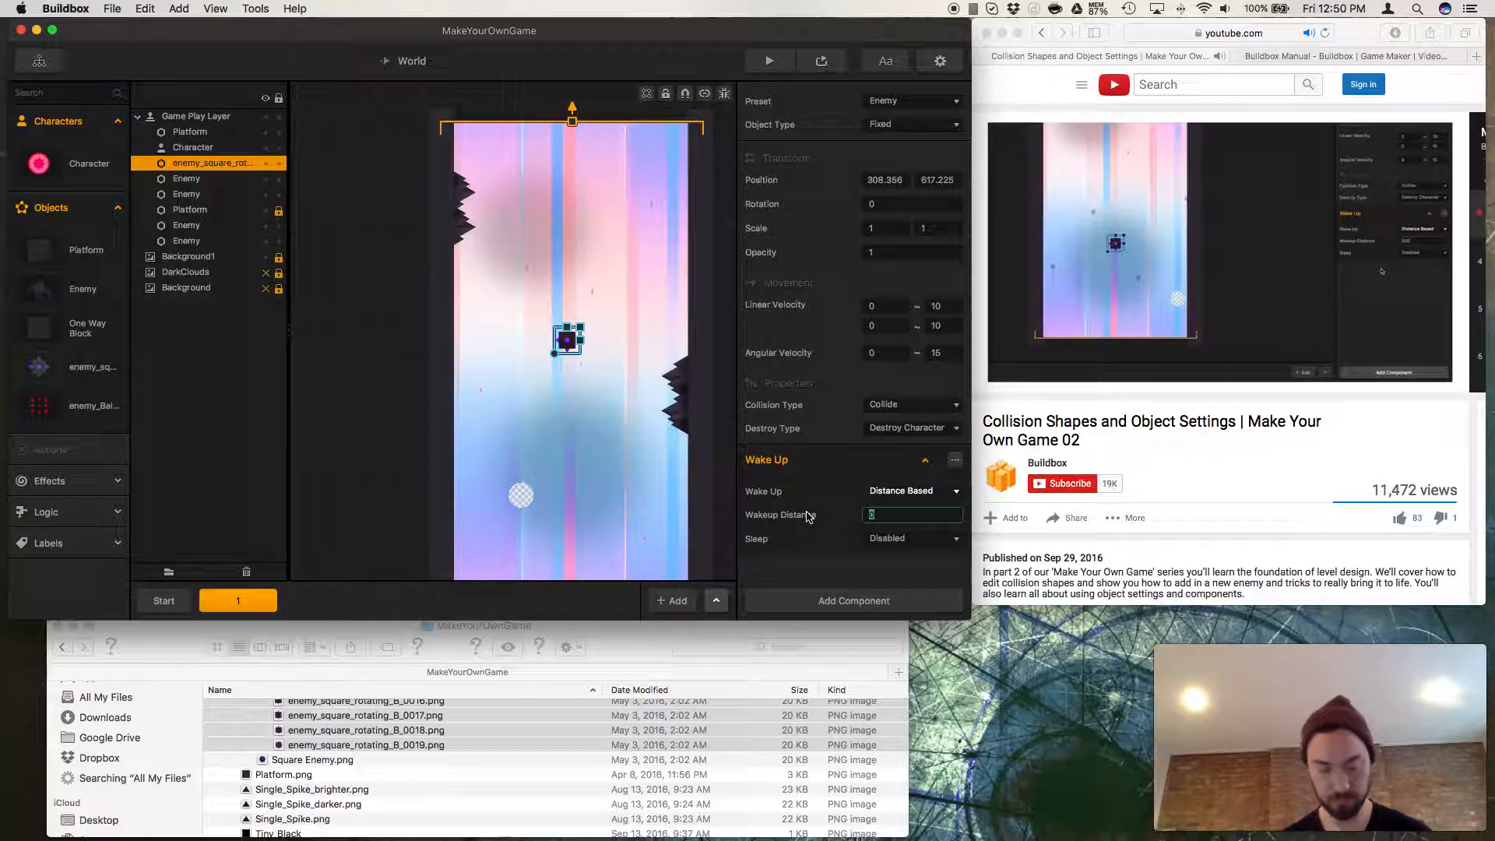
pyautogui.write('300')
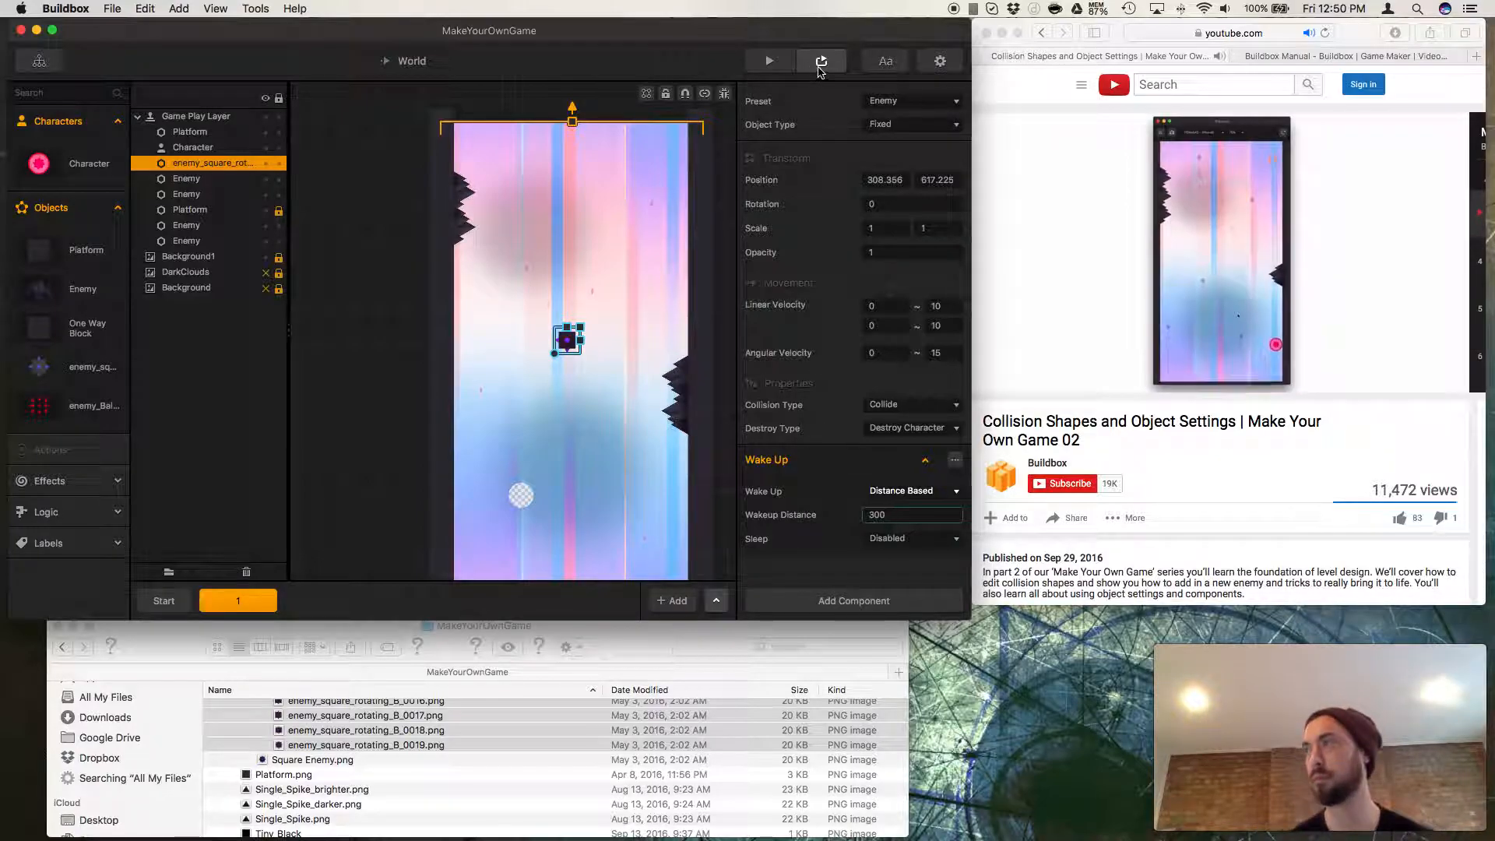
# Play the level in the preview to test the enemy's wake-up distance, retrying after game over.
pyautogui.click(764, 62)
pyautogui.click(740, 583)
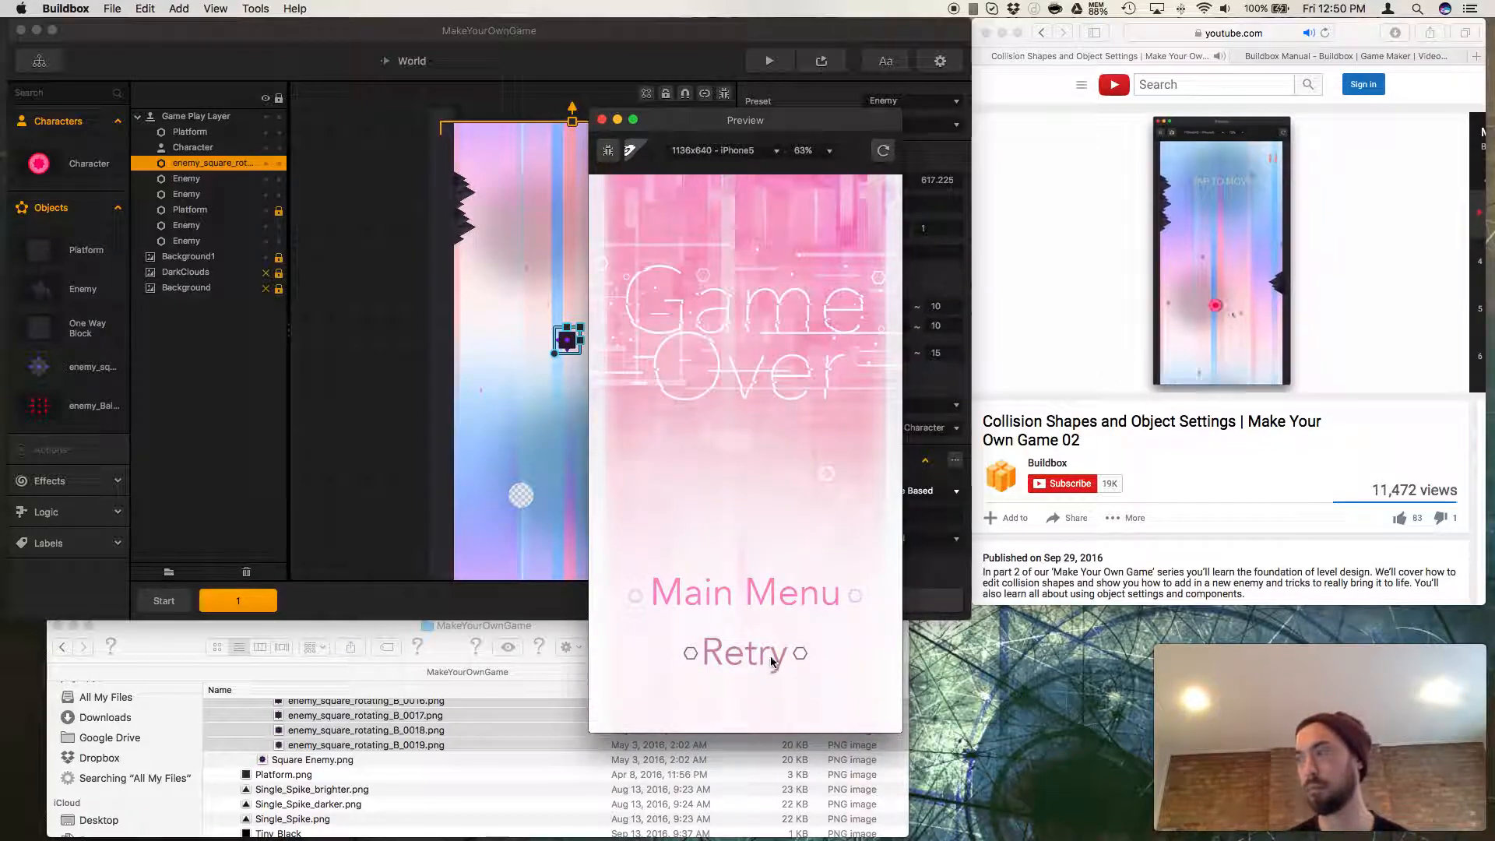
pyautogui.click(769, 661)
pyautogui.click(769, 615)
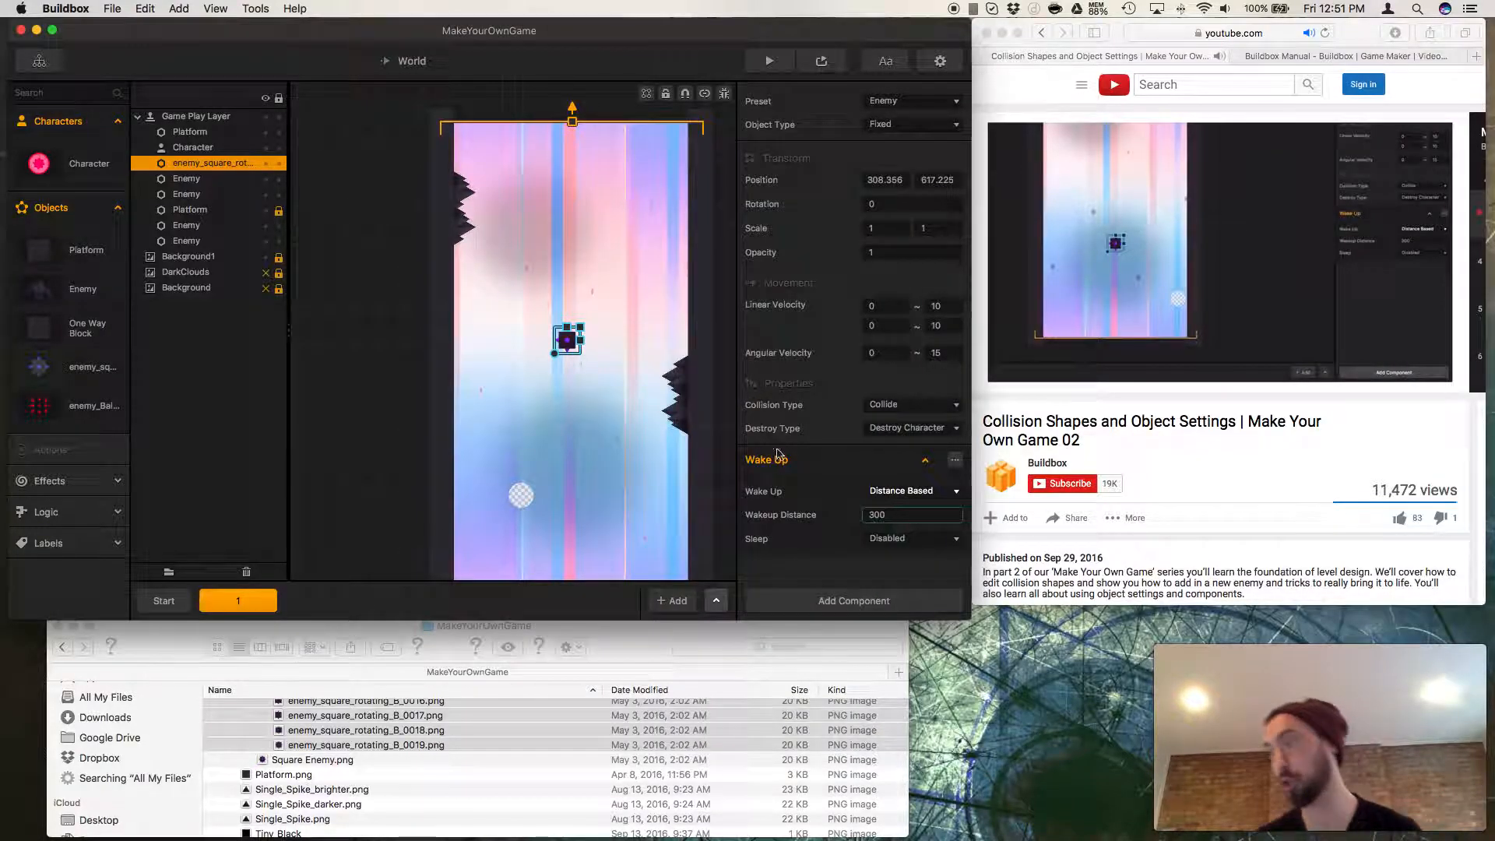
# Set the enemy's Sleep option to Distance Based with a Sleep Distance of 200.
pyautogui.click(903, 539)
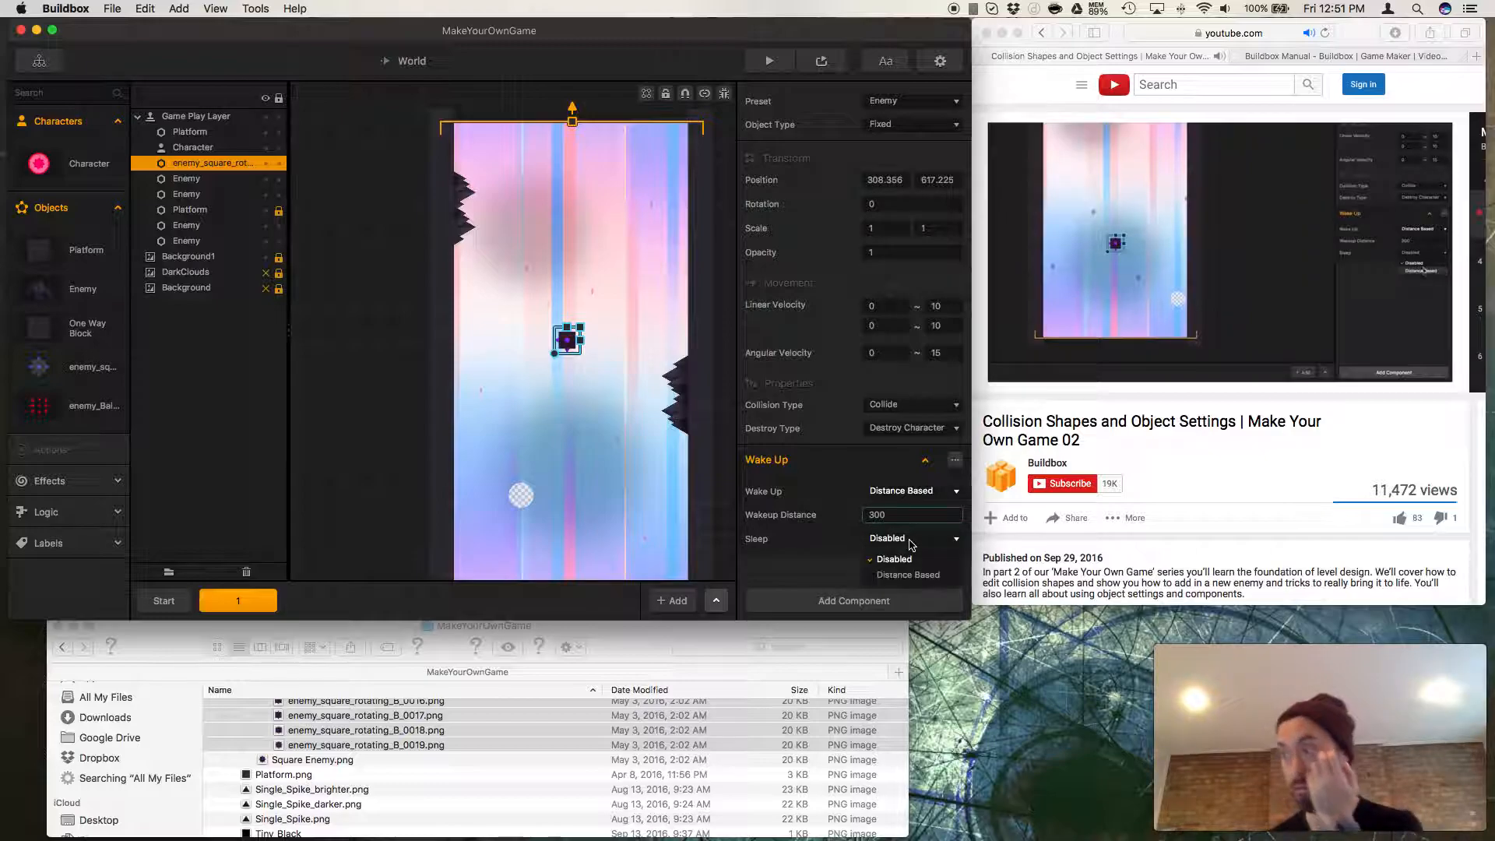
pyautogui.click(907, 573)
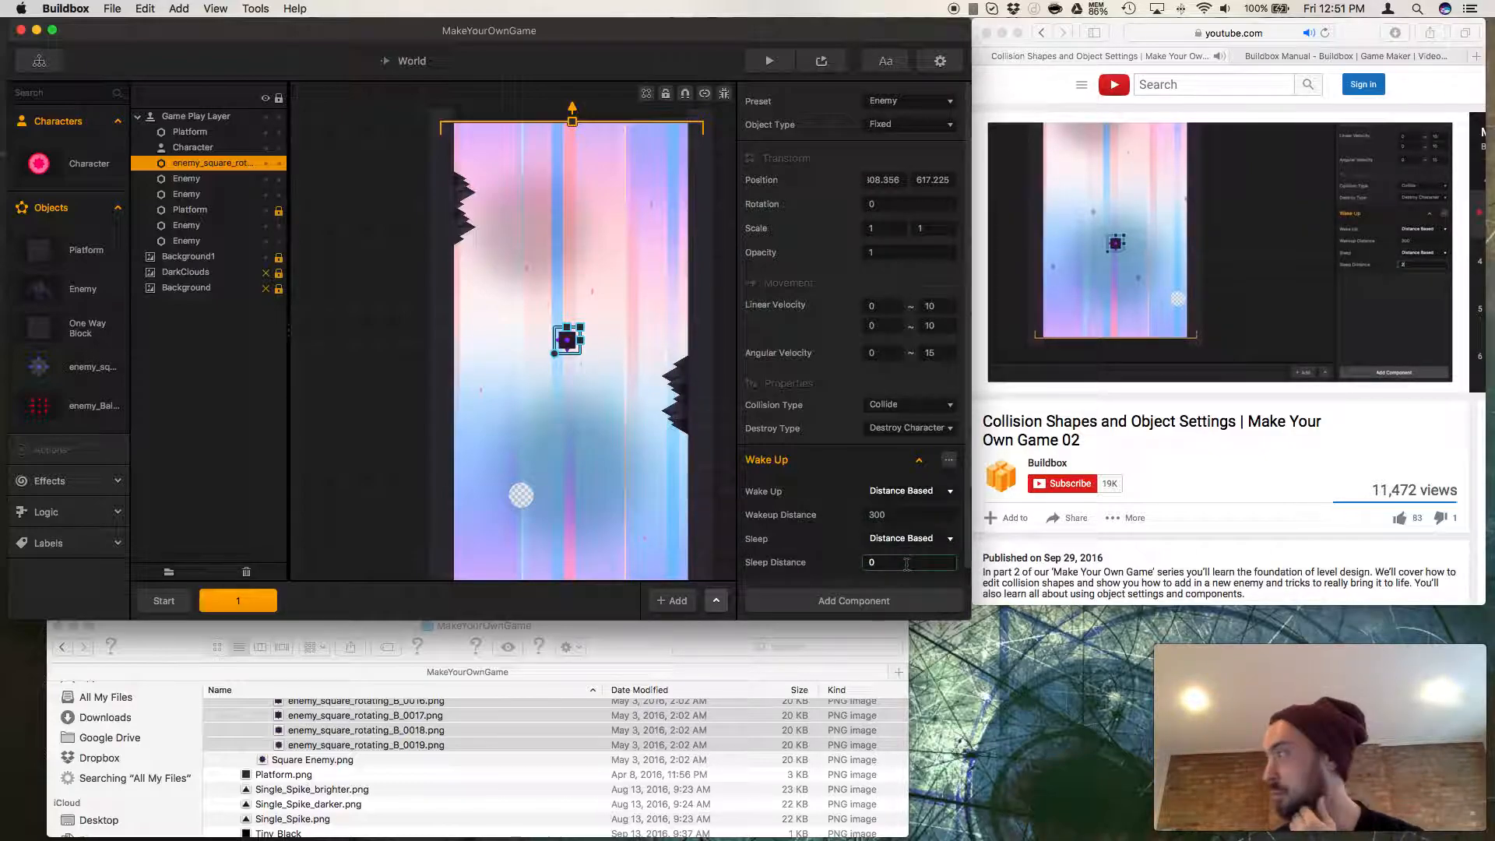
pyautogui.click(906, 562)
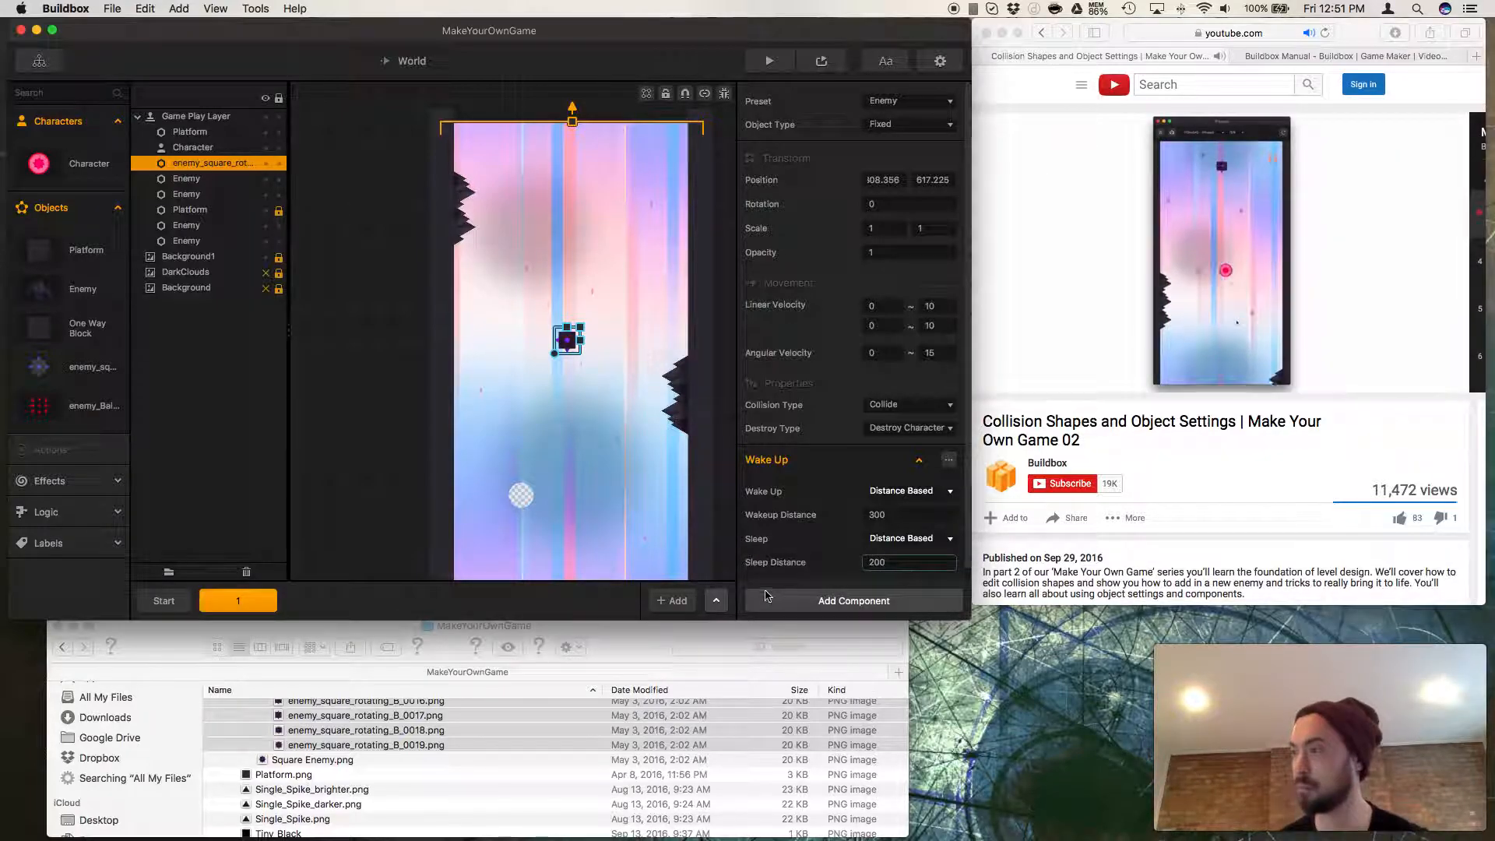
# Play the level in the preview to test the enemy's distance-based wake-up and sleep behaviour, retrying after each game over, and close the preview.
pyautogui.click(769, 60)
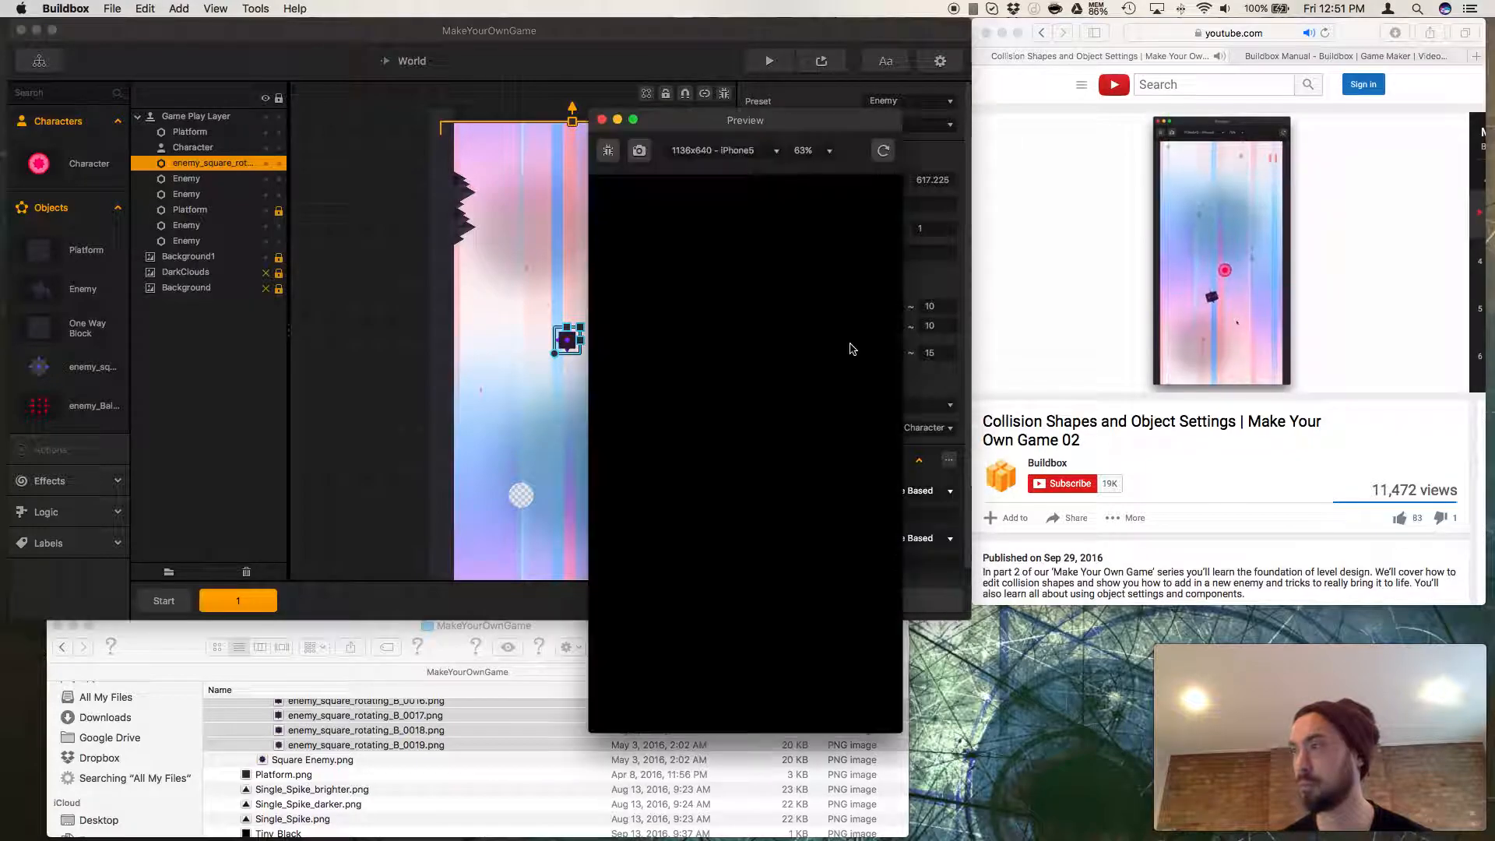
pyautogui.click(741, 588)
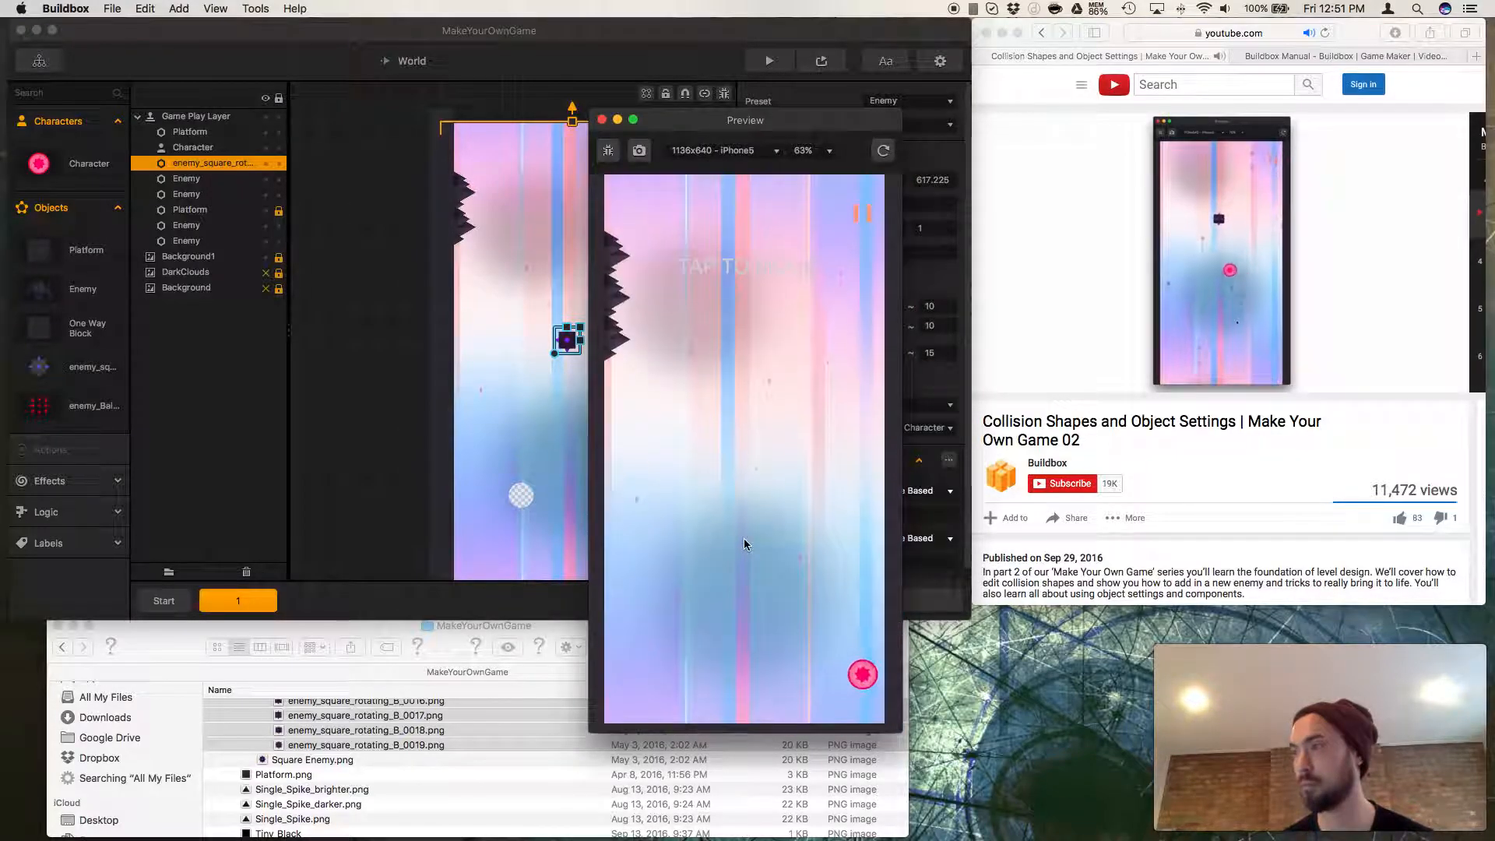
pyautogui.click(750, 587)
pyautogui.click(750, 587)
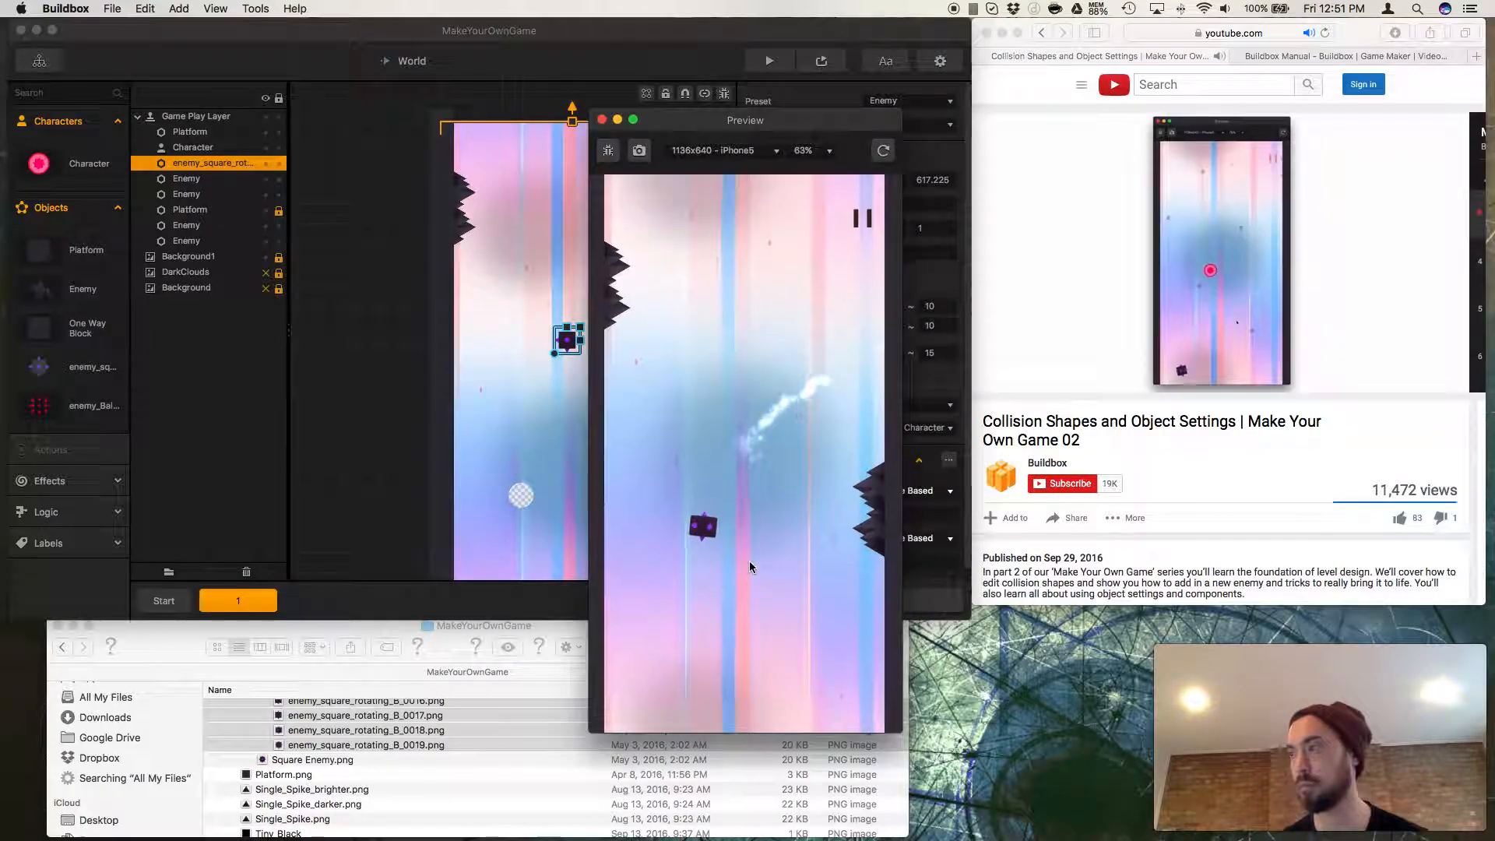
pyautogui.click(754, 654)
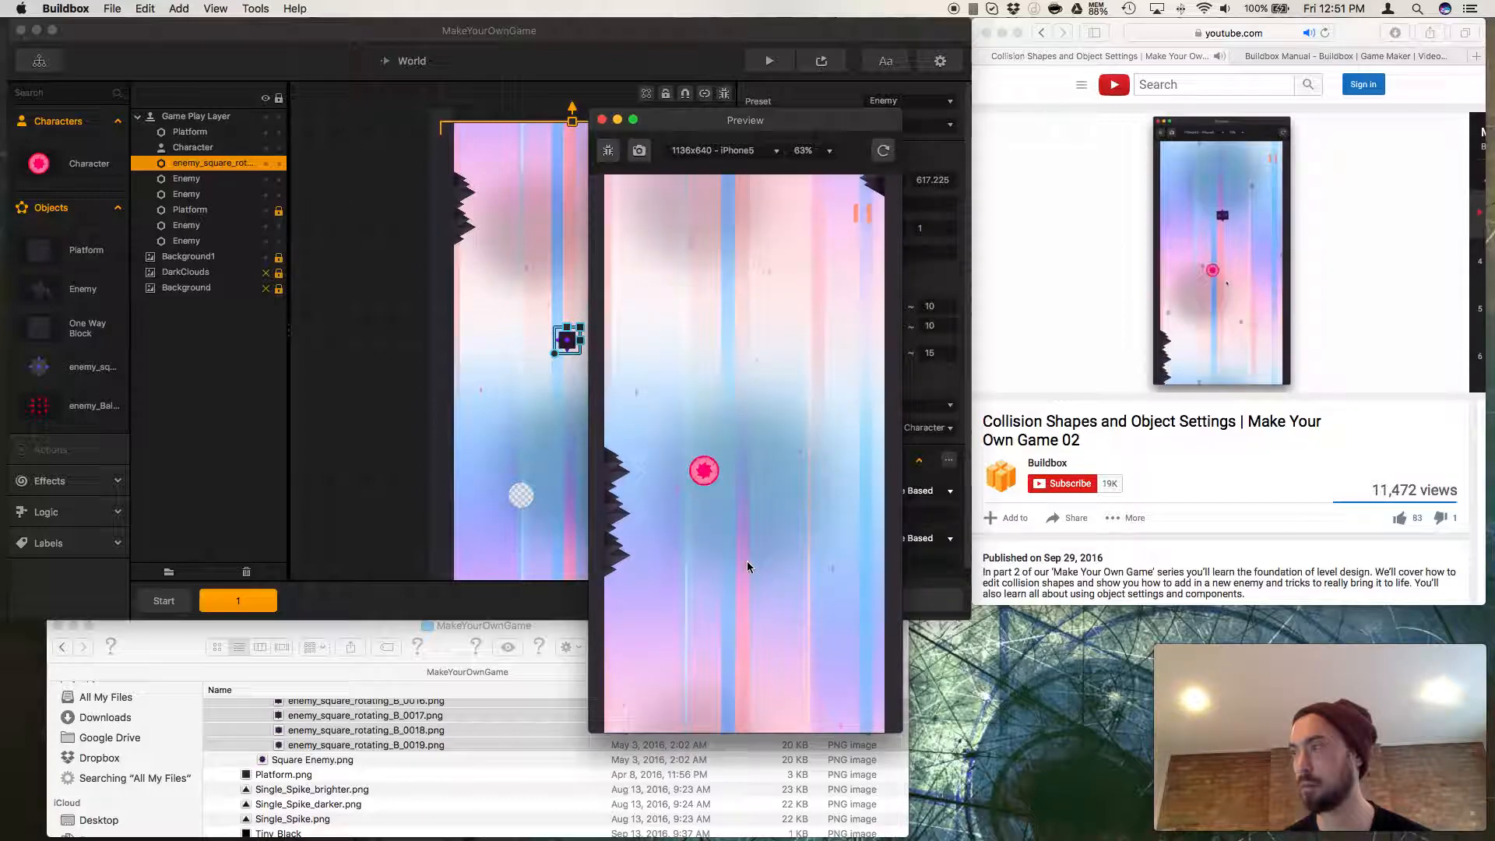
pyautogui.click(747, 567)
pyautogui.click(748, 566)
pyautogui.click(747, 562)
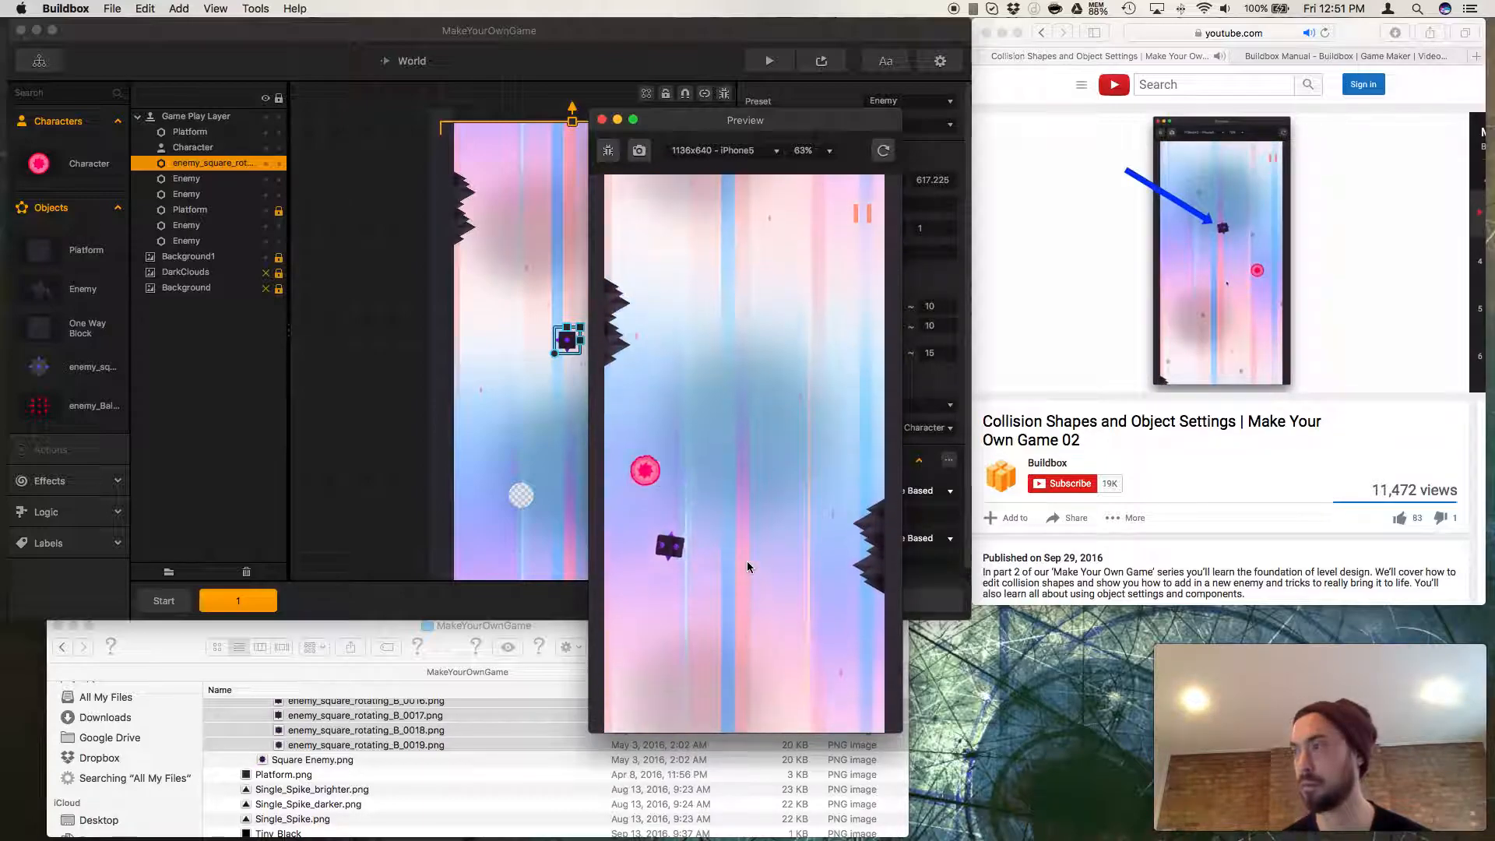
pyautogui.click(747, 562)
pyautogui.click(747, 562)
pyautogui.click(748, 566)
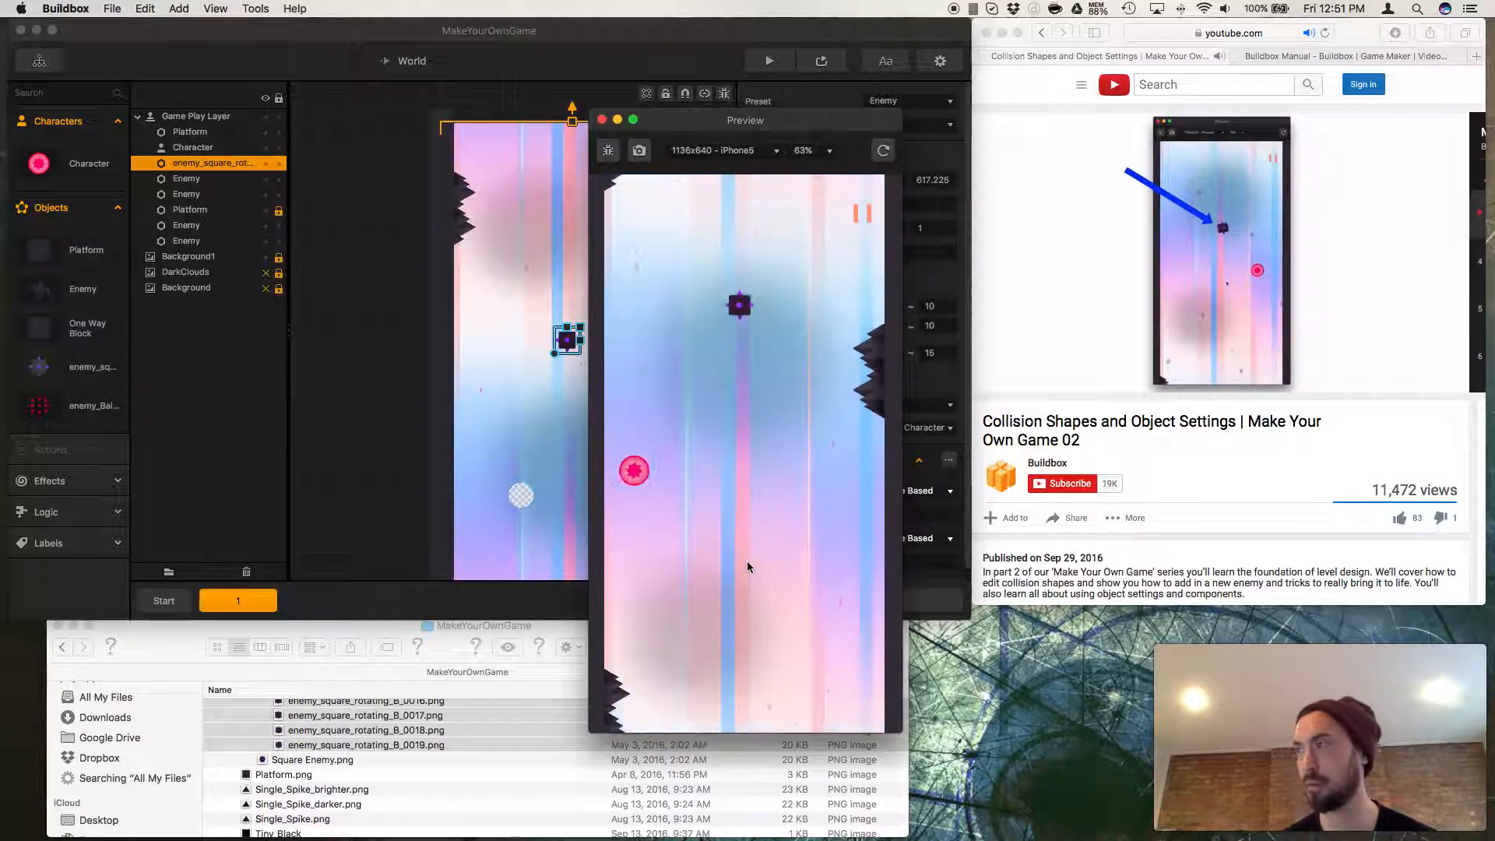
pyautogui.click(747, 567)
pyautogui.click(748, 566)
pyautogui.click(747, 567)
pyautogui.click(747, 567)
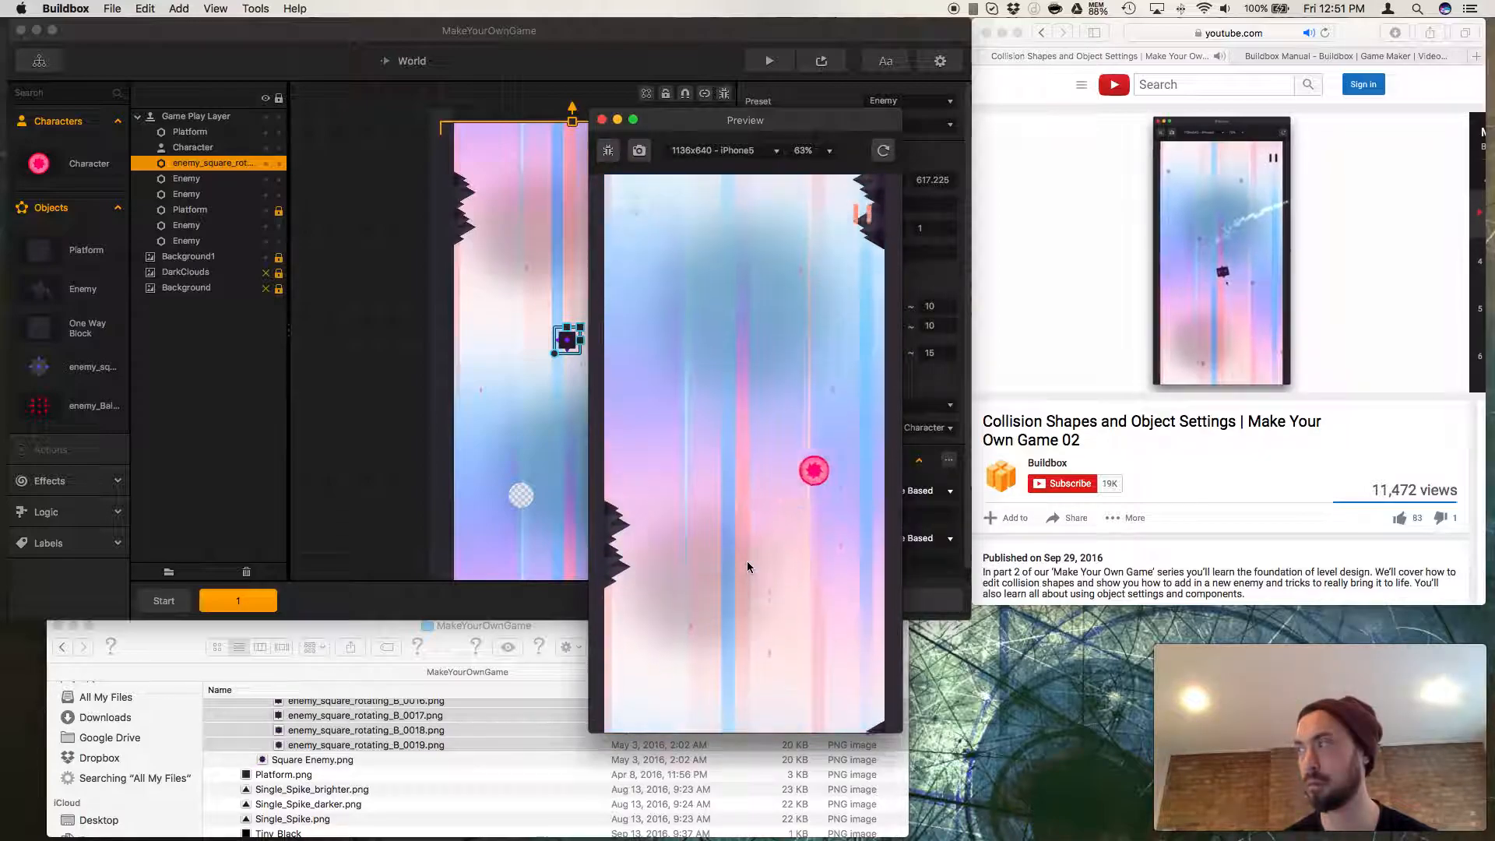
pyautogui.click(747, 567)
pyautogui.click(747, 567)
pyautogui.click(747, 567)
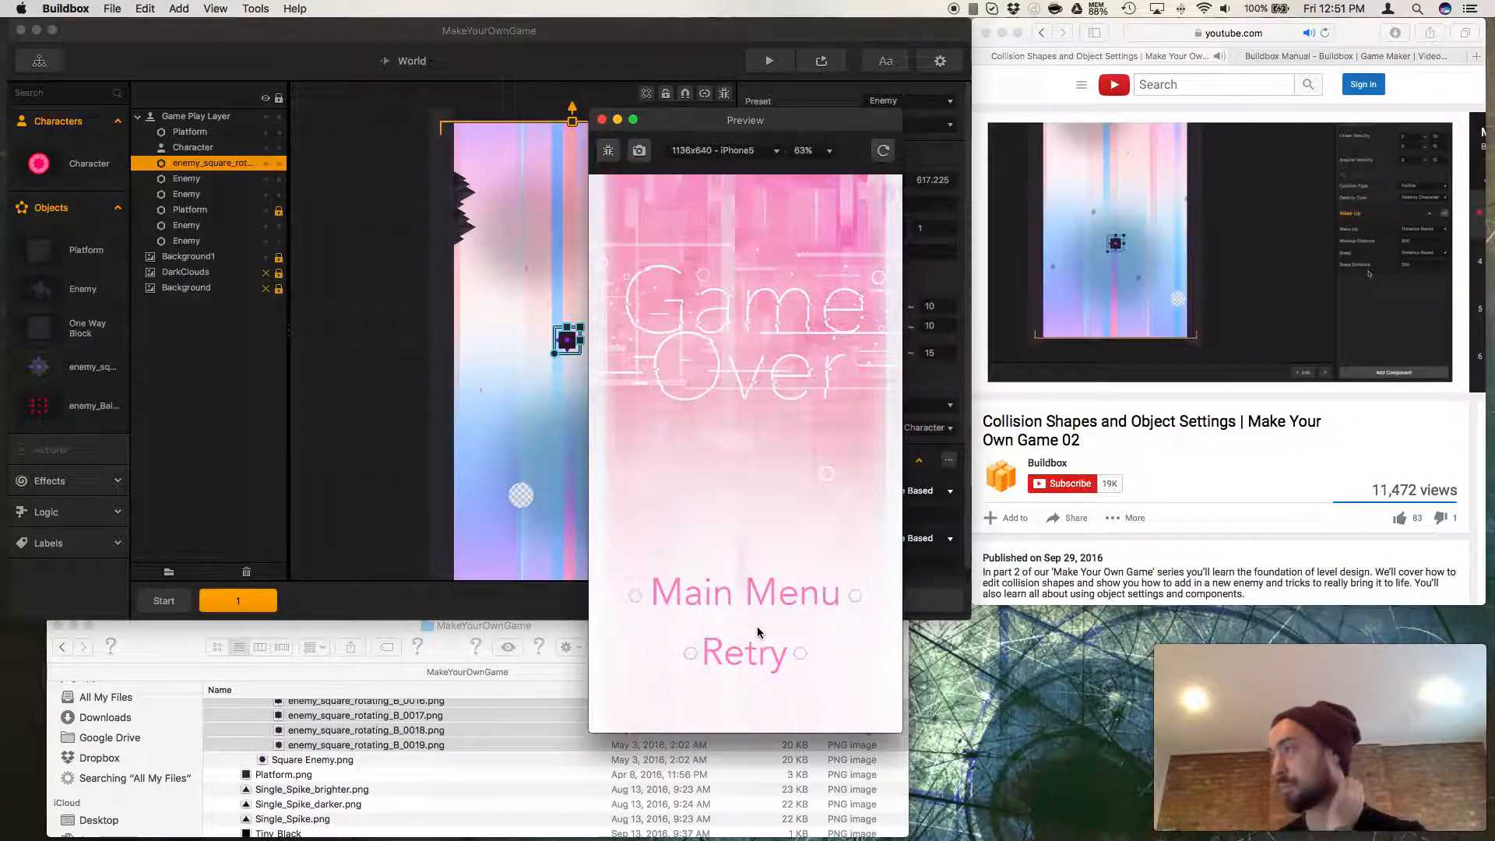
pyautogui.click(754, 657)
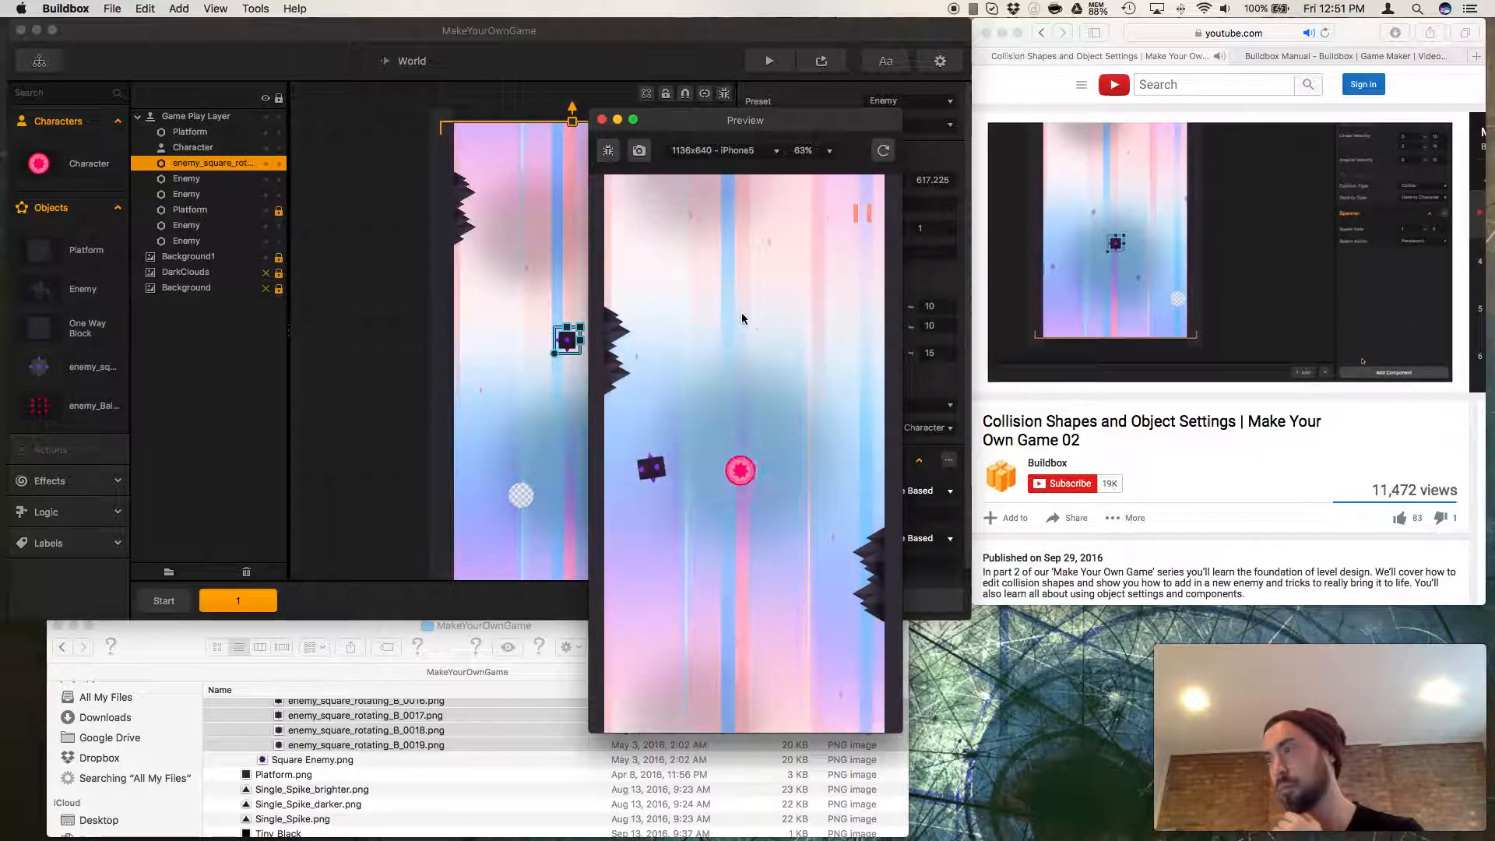
pyautogui.click(602, 120)
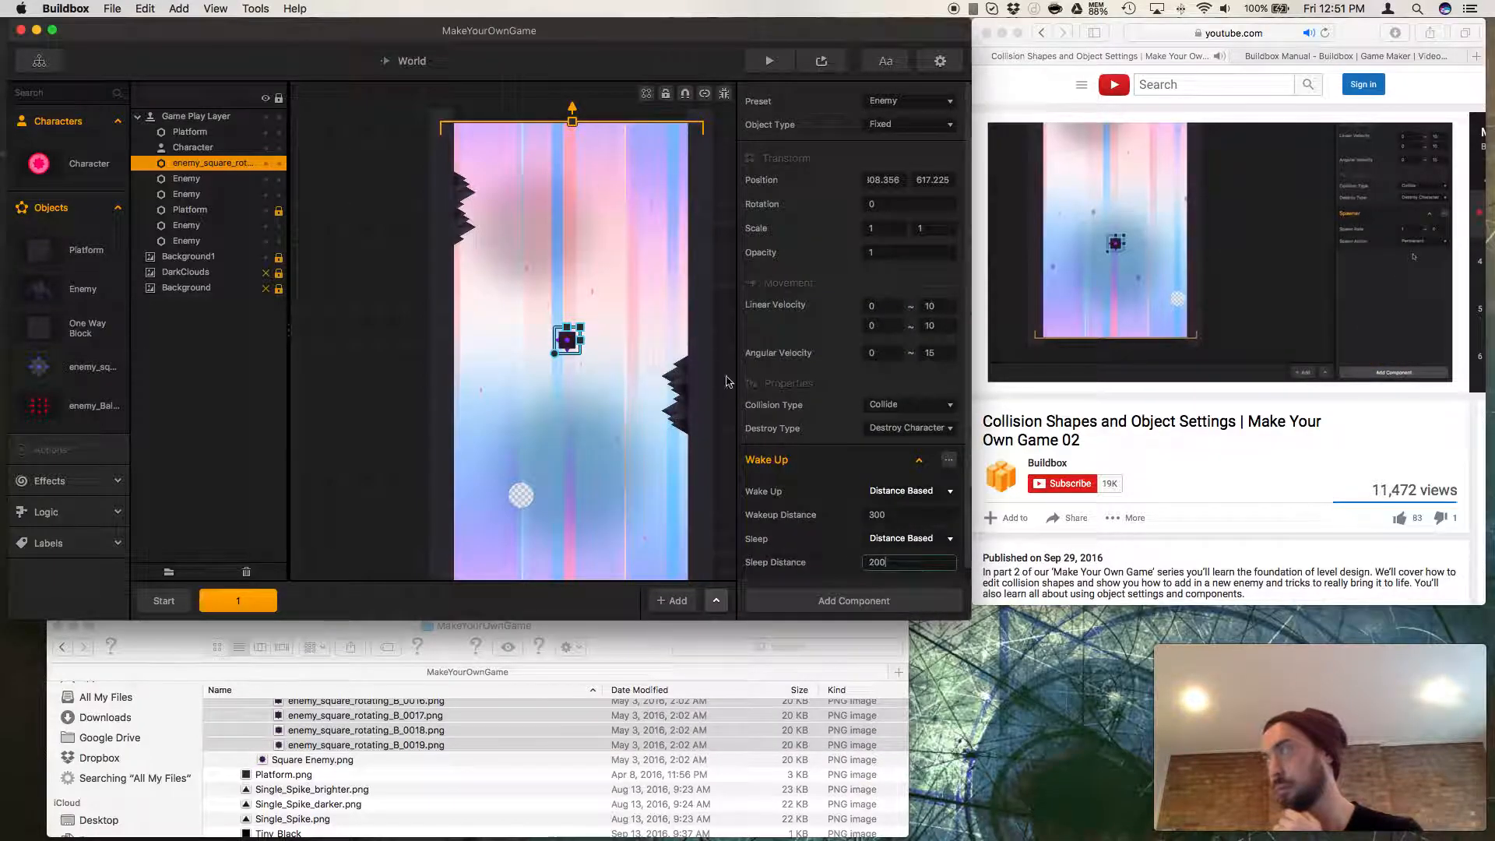
# Replace the rotating square enemy's Wake Up component with a Spawner component.
pyautogui.click(948, 459)
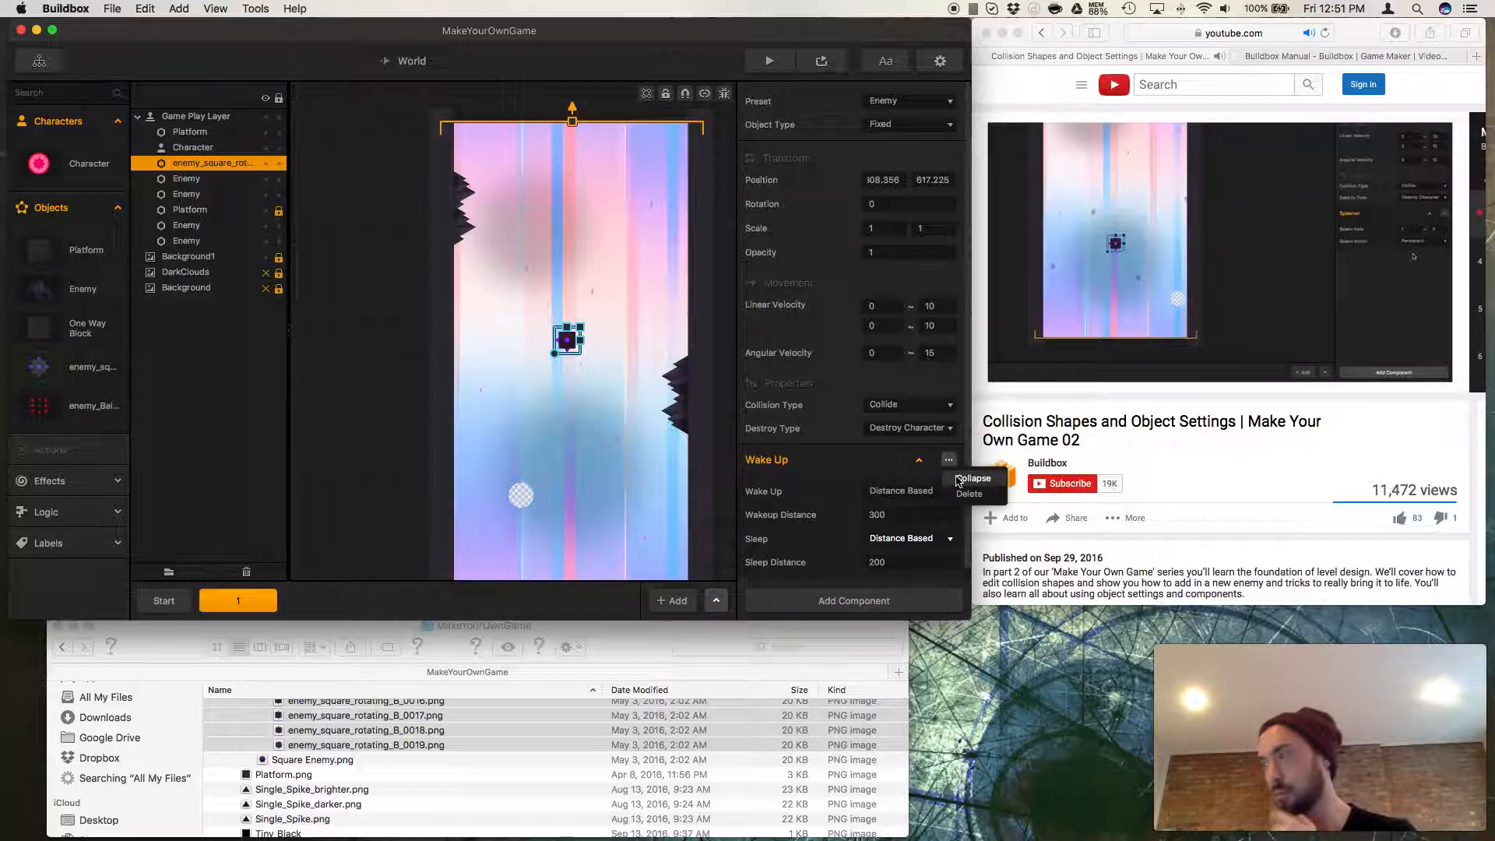
pyautogui.click(966, 494)
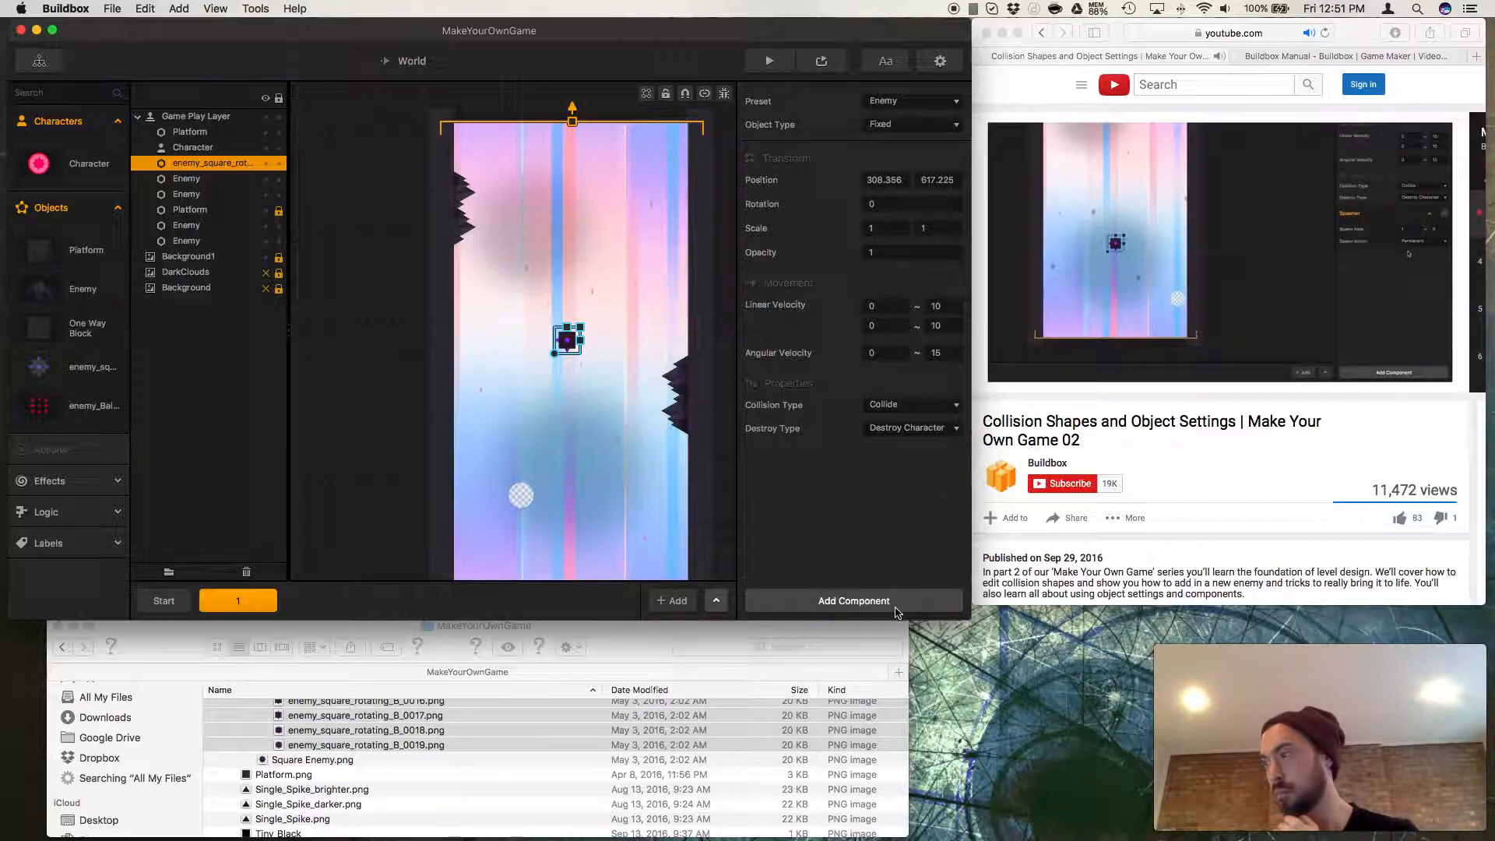
pyautogui.click(895, 613)
pyautogui.click(923, 639)
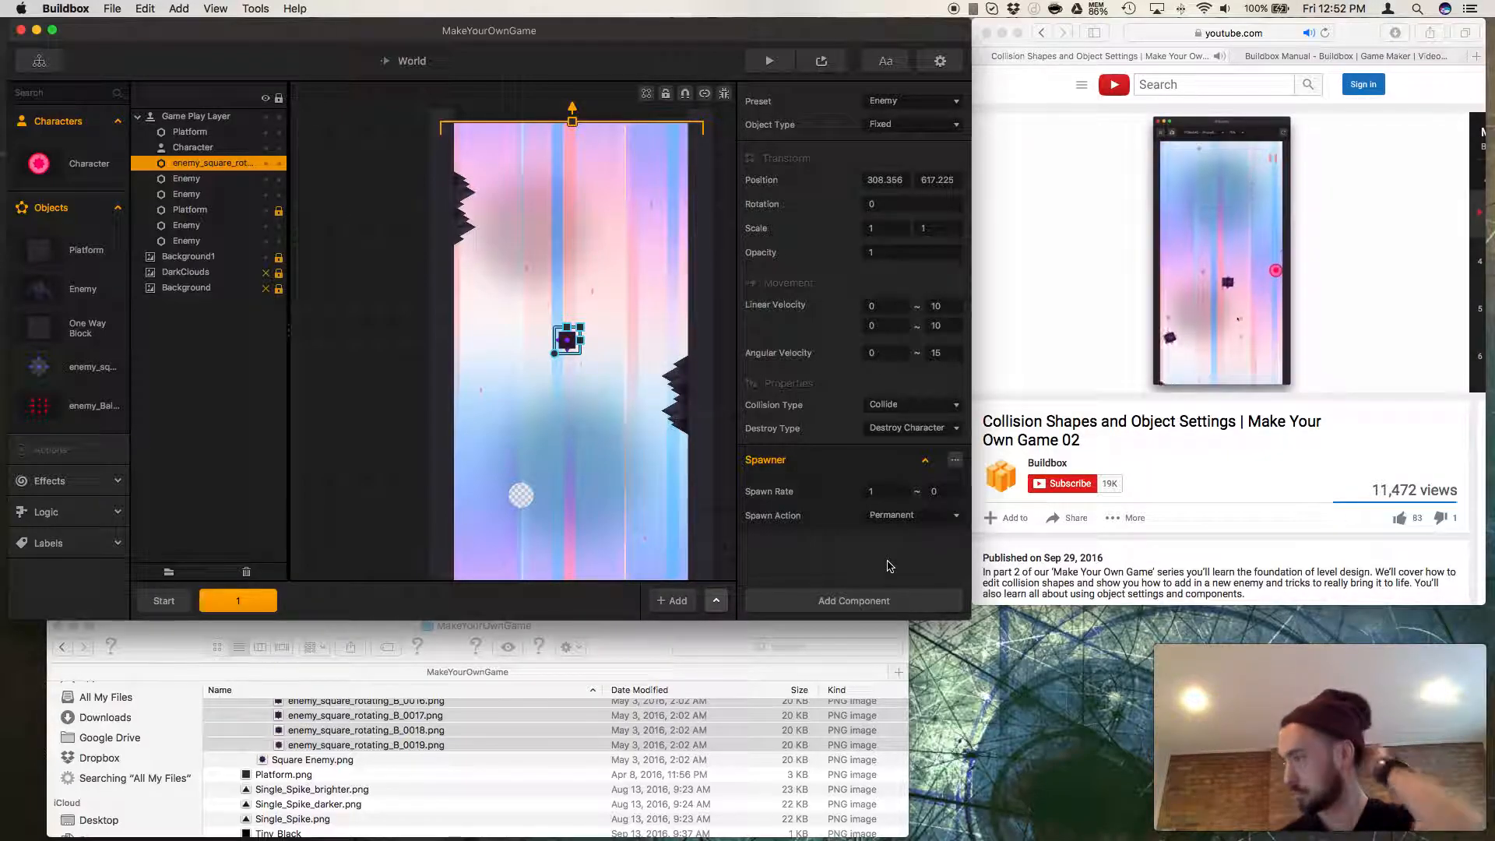
# Play the level in the preview to test the enemy Spawner, retrying after game over, and close the preview.
pyautogui.click(768, 62)
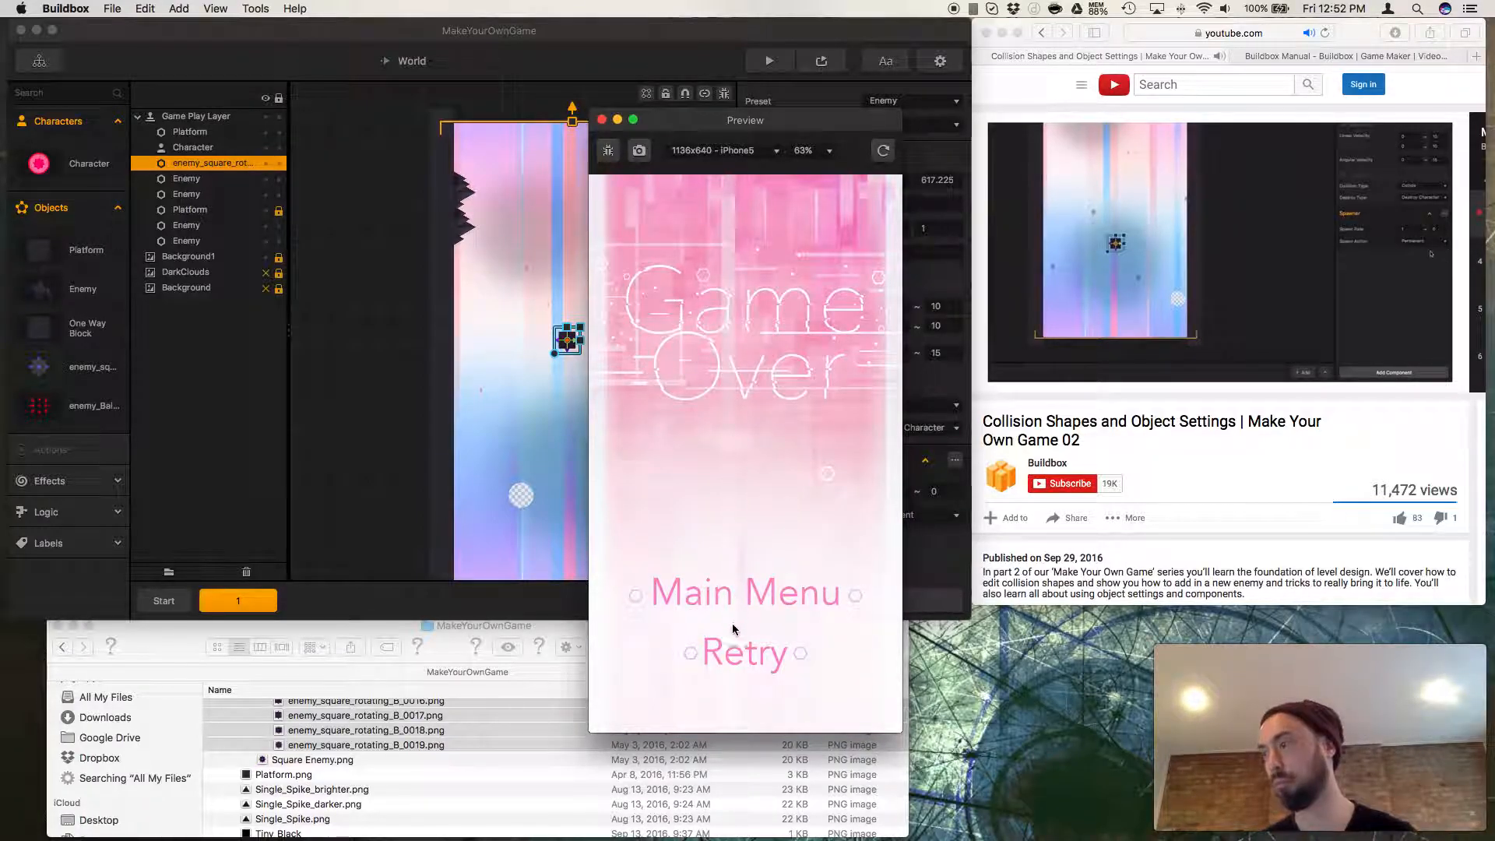
pyautogui.click(744, 646)
pyautogui.click(759, 617)
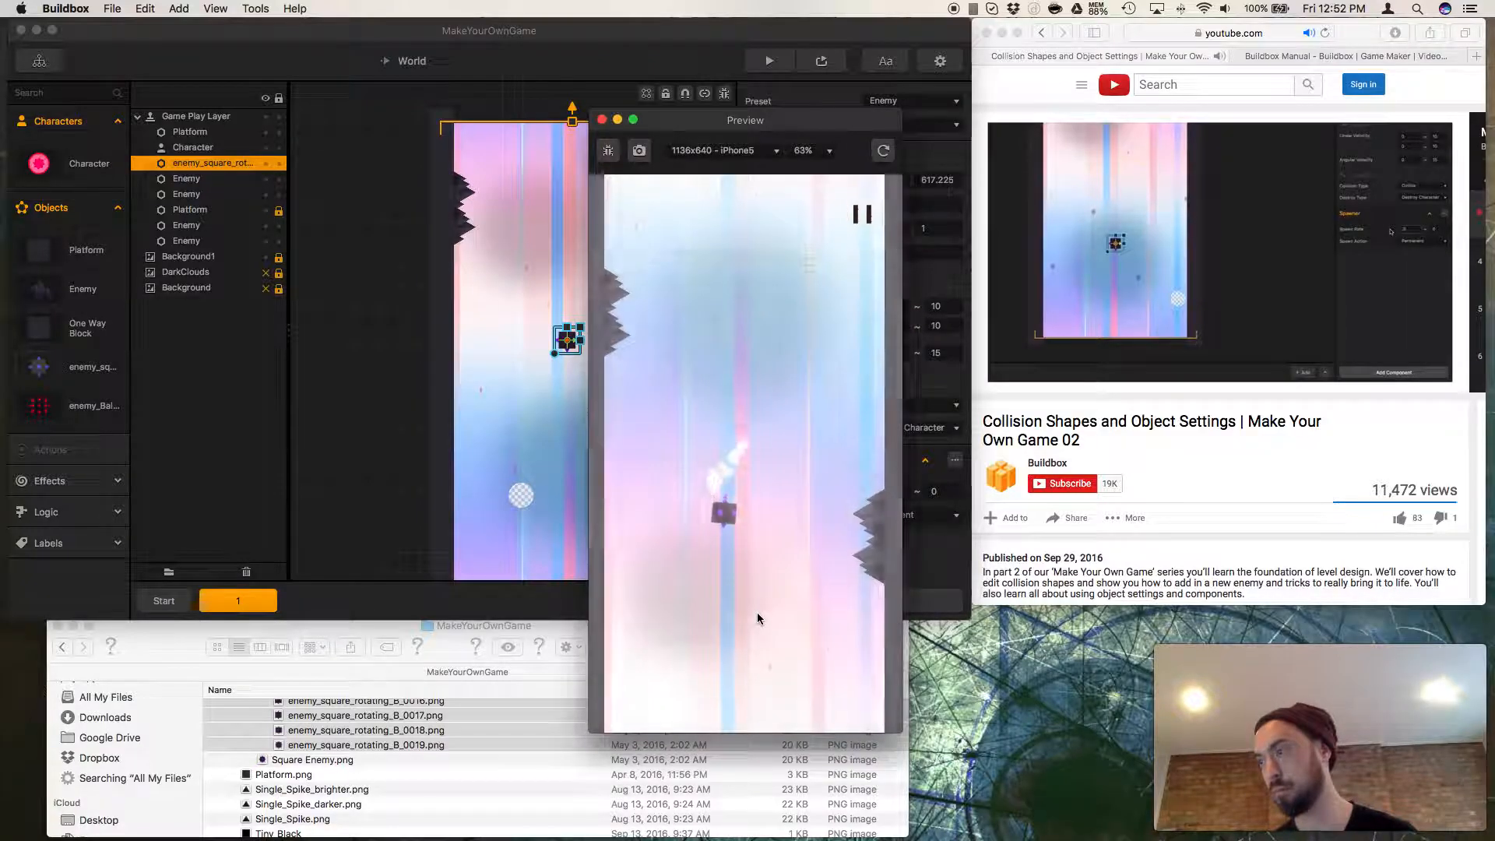
pyautogui.click(759, 637)
pyautogui.click(759, 637)
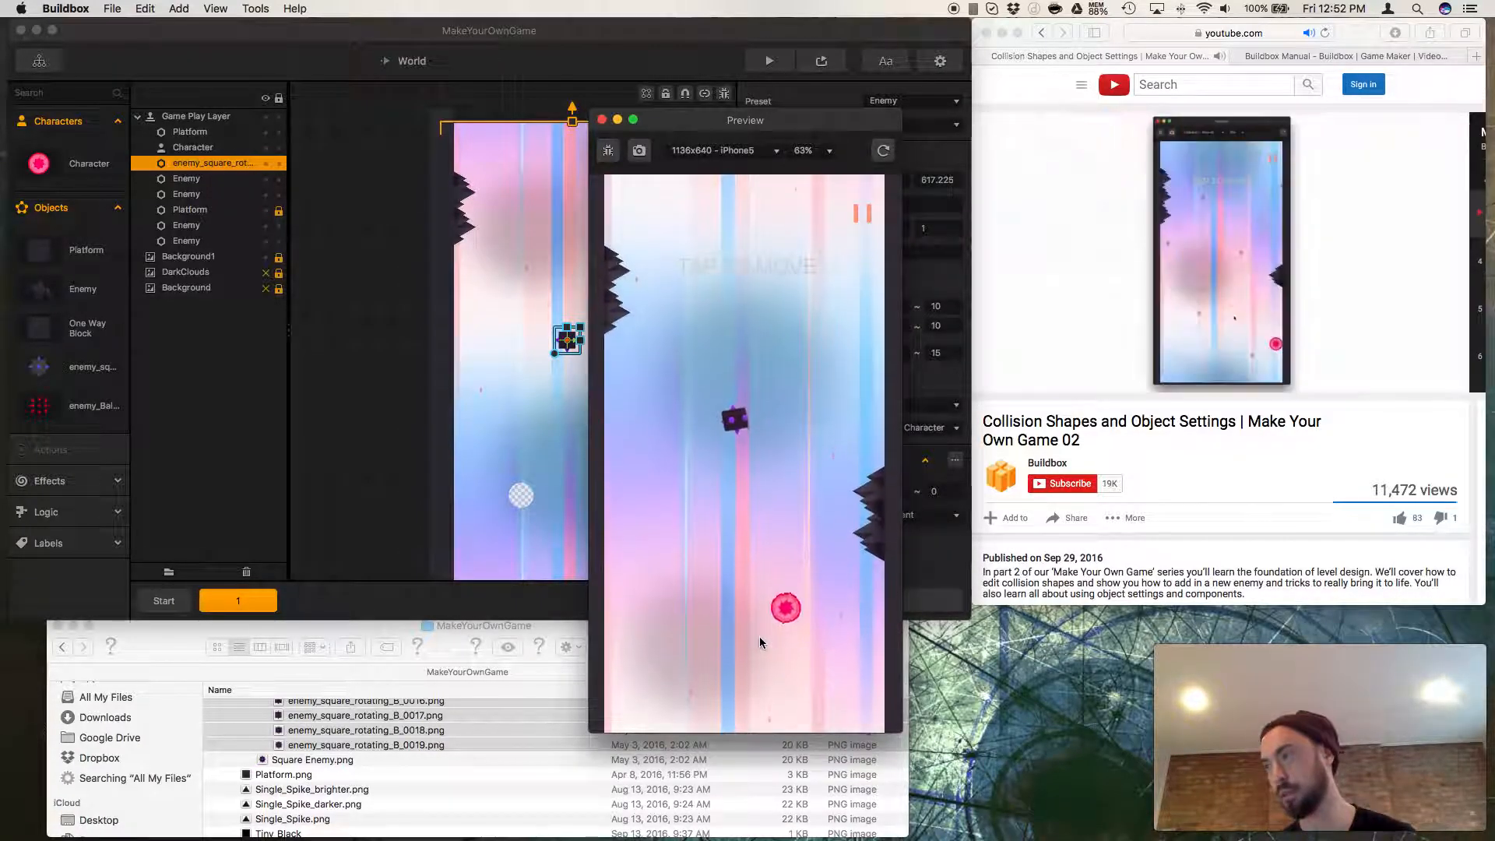
pyautogui.click(759, 635)
pyautogui.click(760, 633)
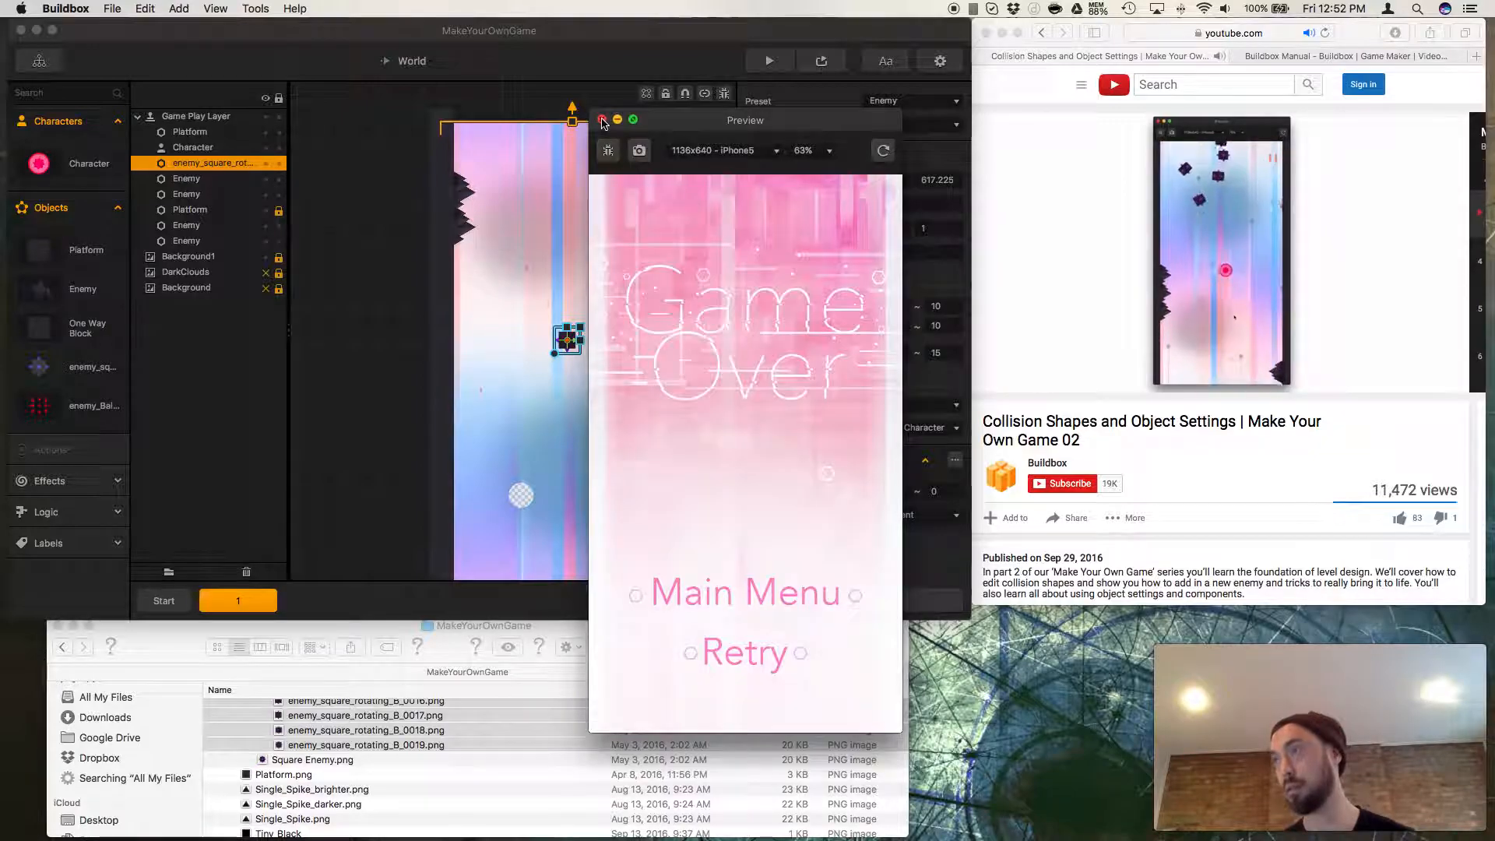
pyautogui.click(602, 120)
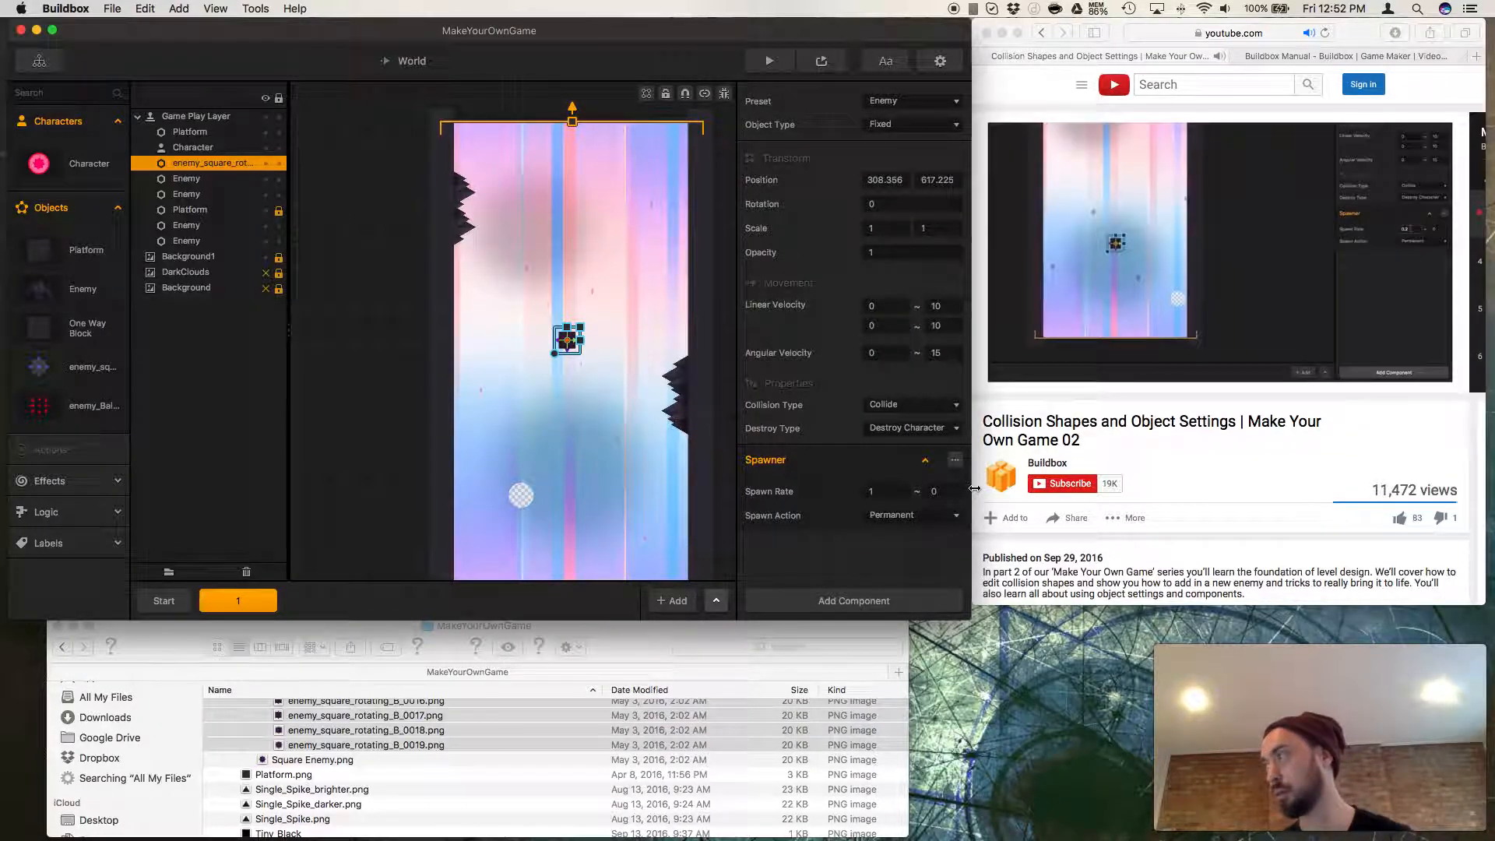
# Set the first Spawn Rate value of the enemy's Spawner to 0.2 and check the spawning in the preview.
pyautogui.click(876, 492)
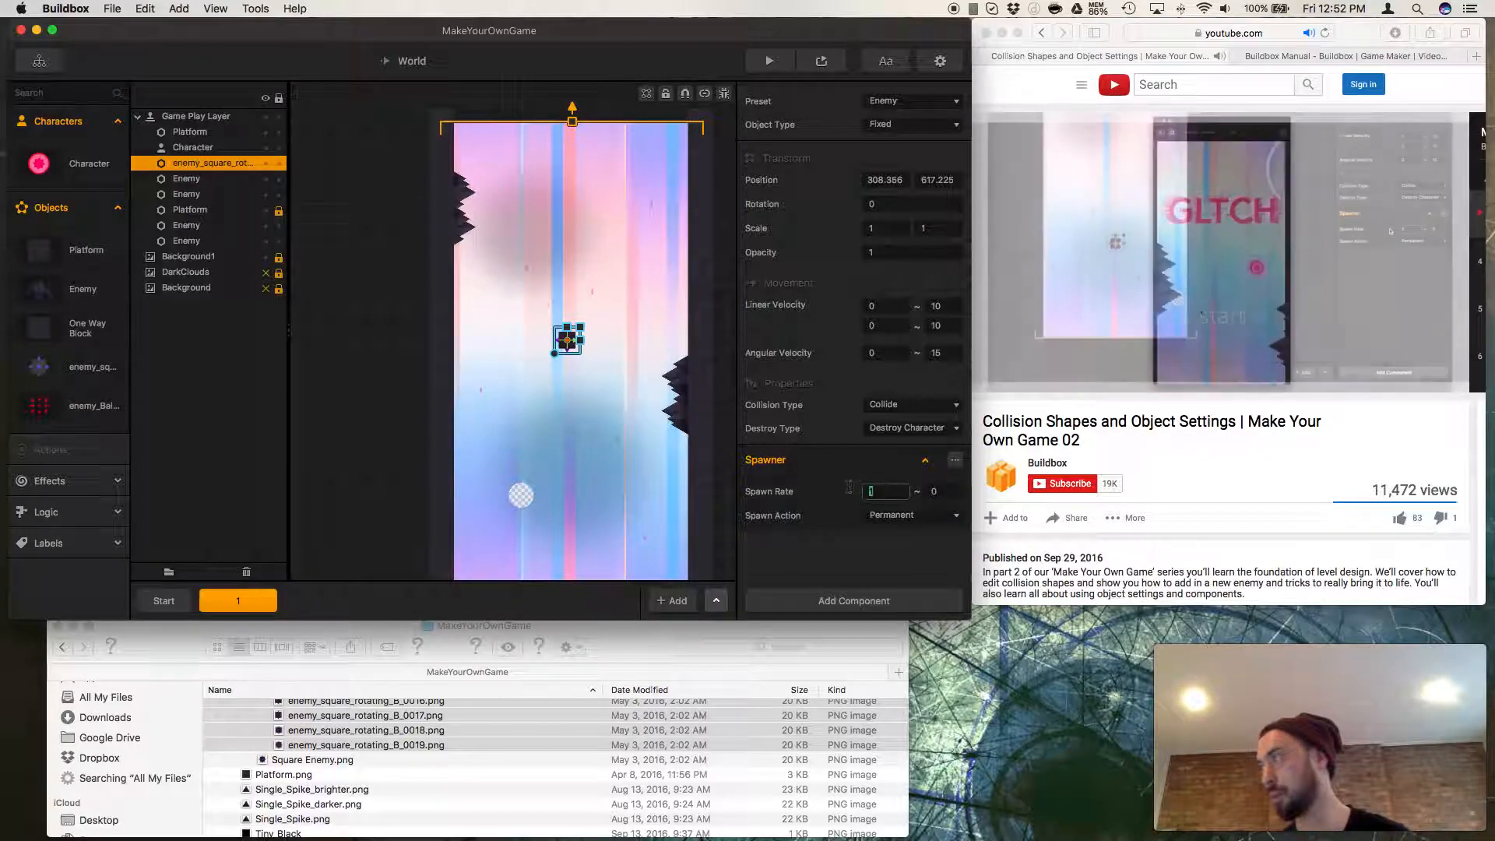
pyautogui.write('.2')
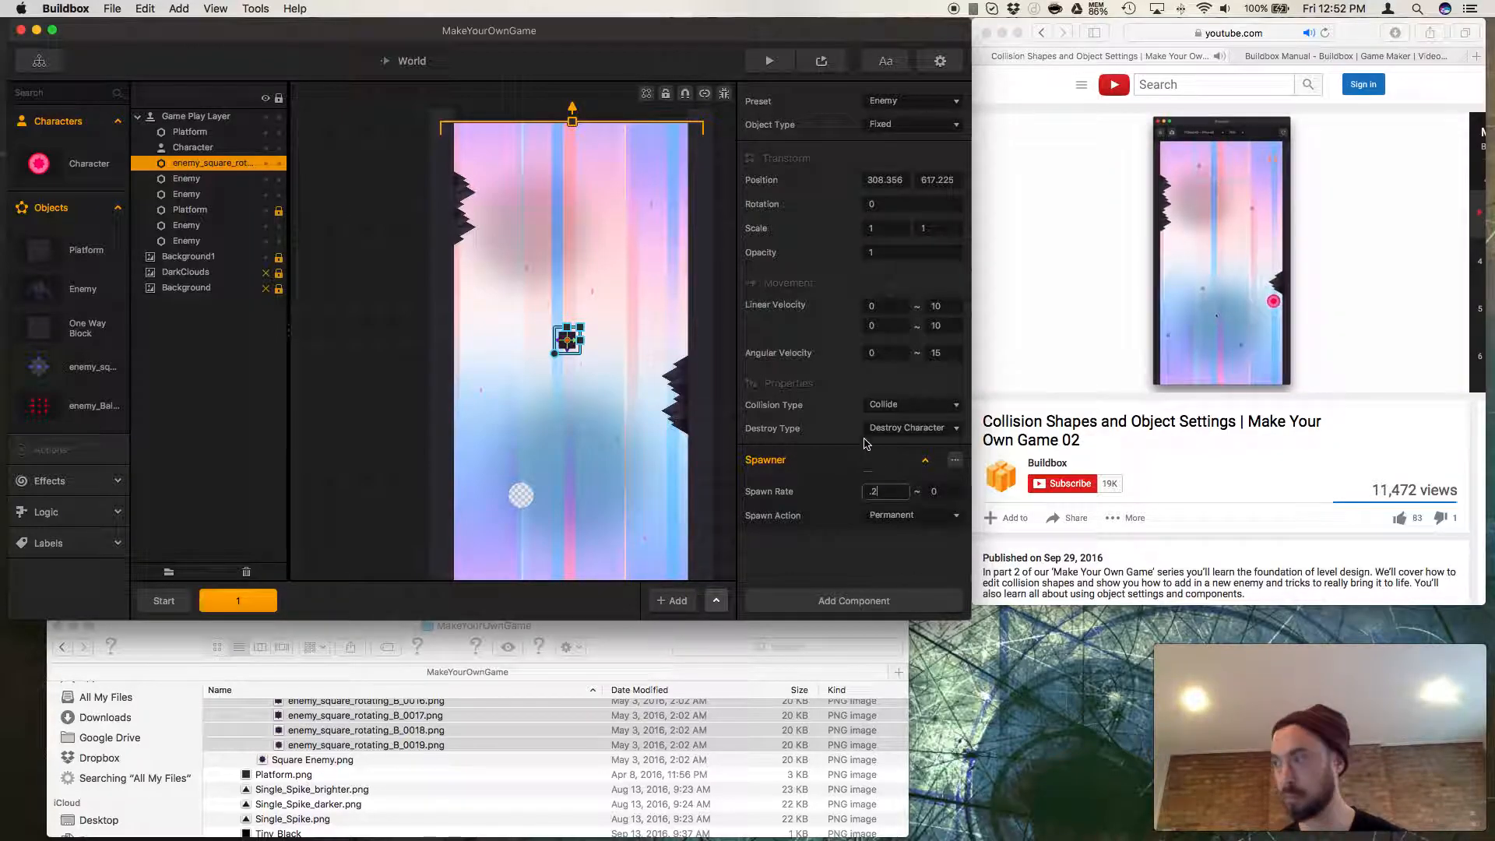
pyautogui.click(818, 66)
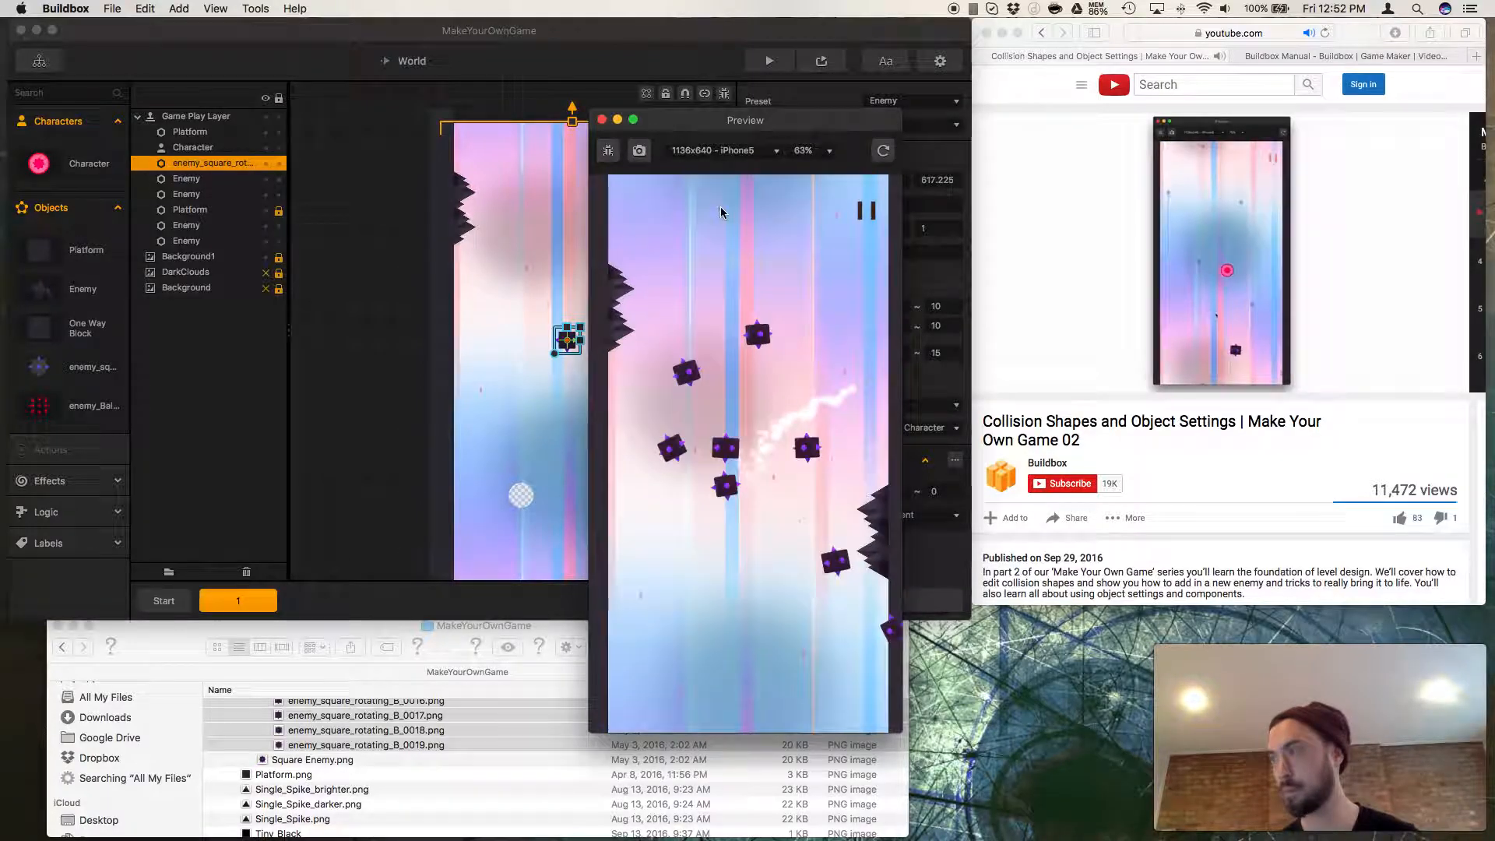
pyautogui.click(603, 121)
# Follow the next part of the tutorial in Safari and duplicate the rotating square enemy in Buildbox's Game Play Layer.
pyautogui.click(1052, 423)
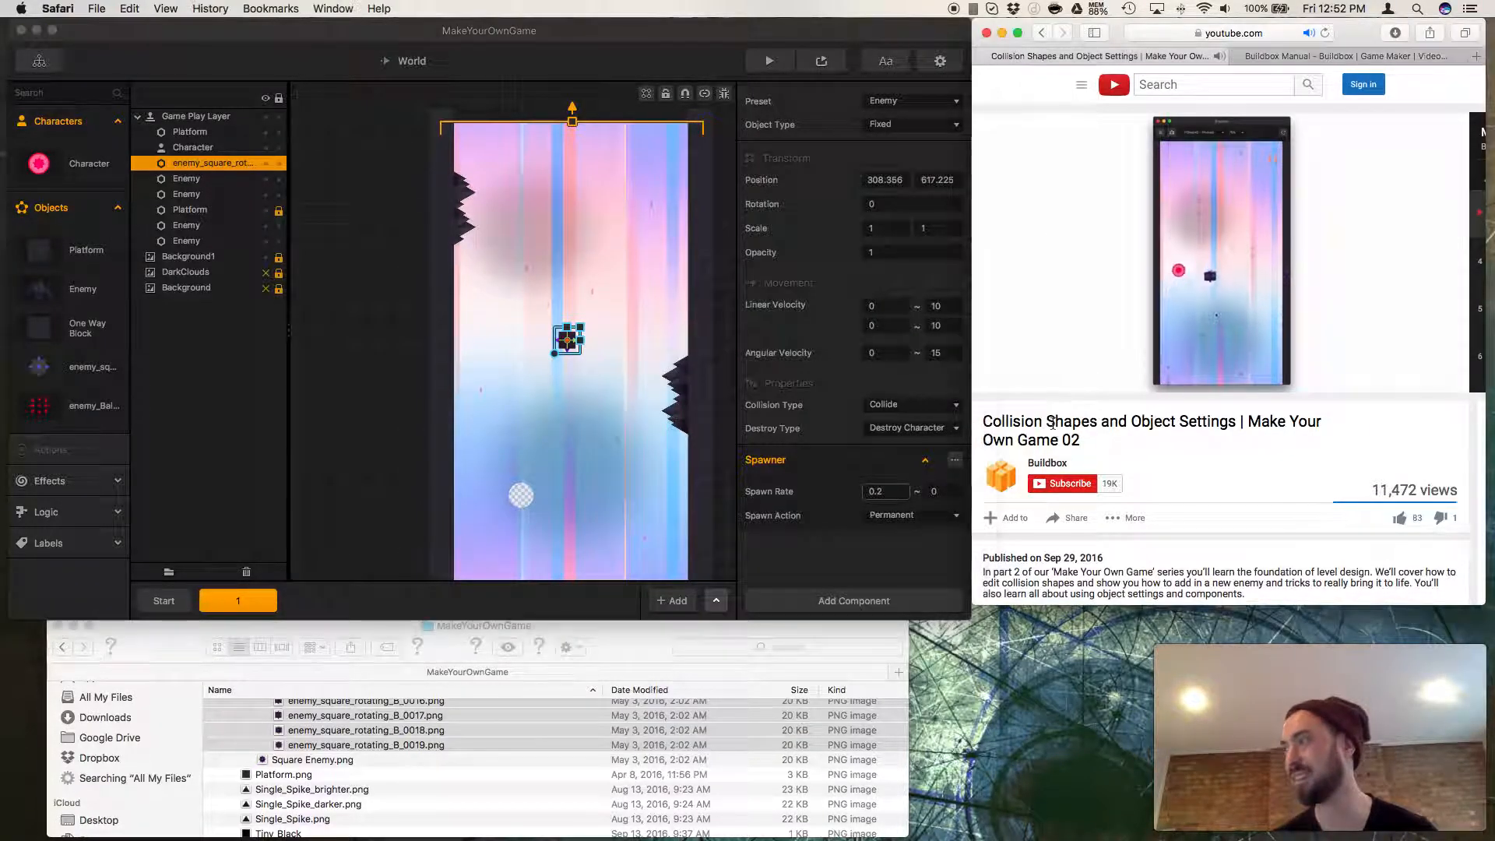
pyautogui.click(1004, 383)
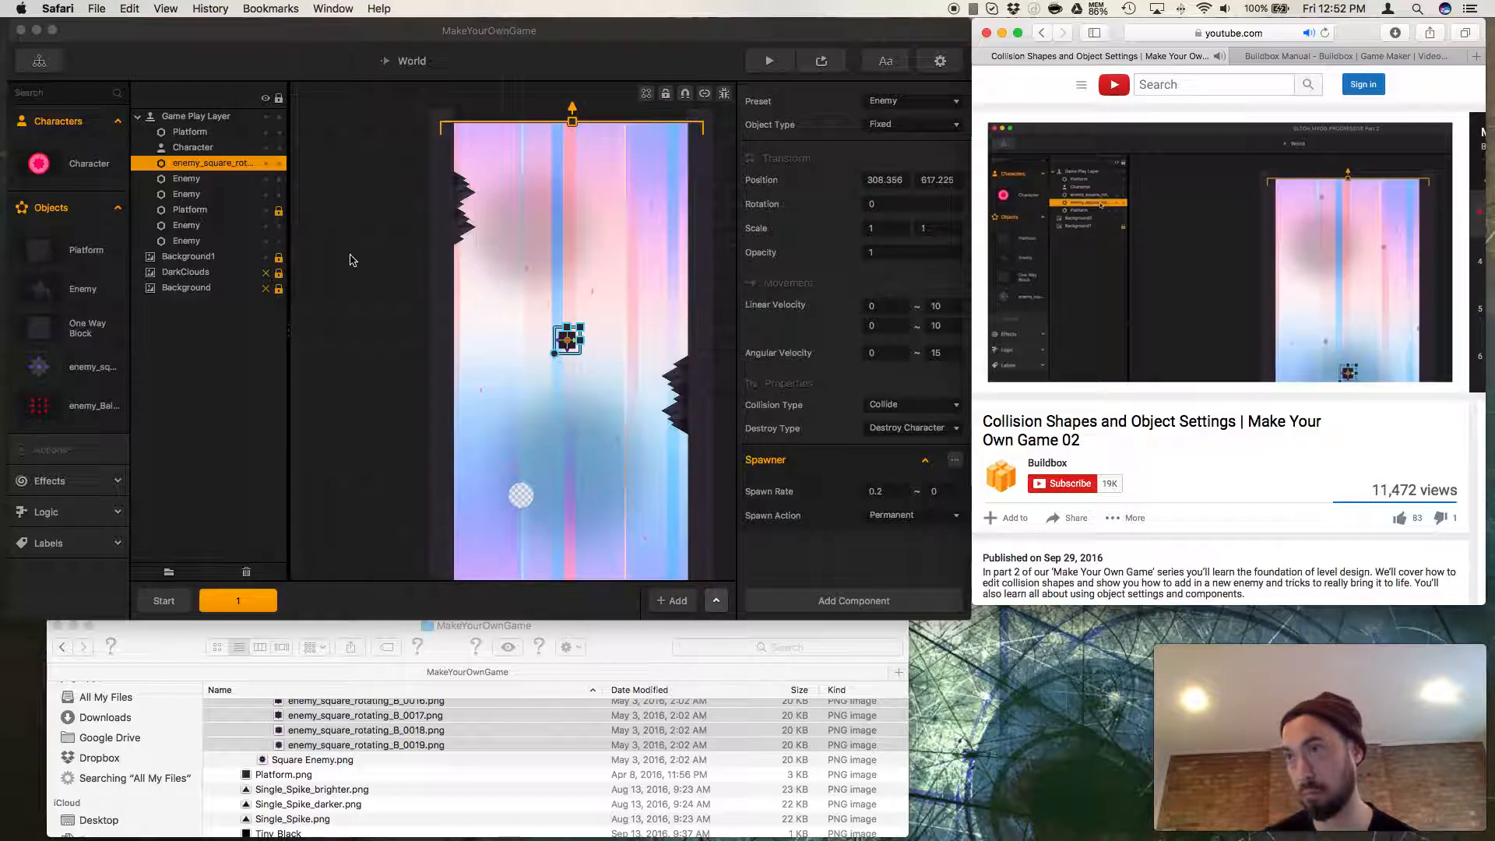
pyautogui.click(226, 168)
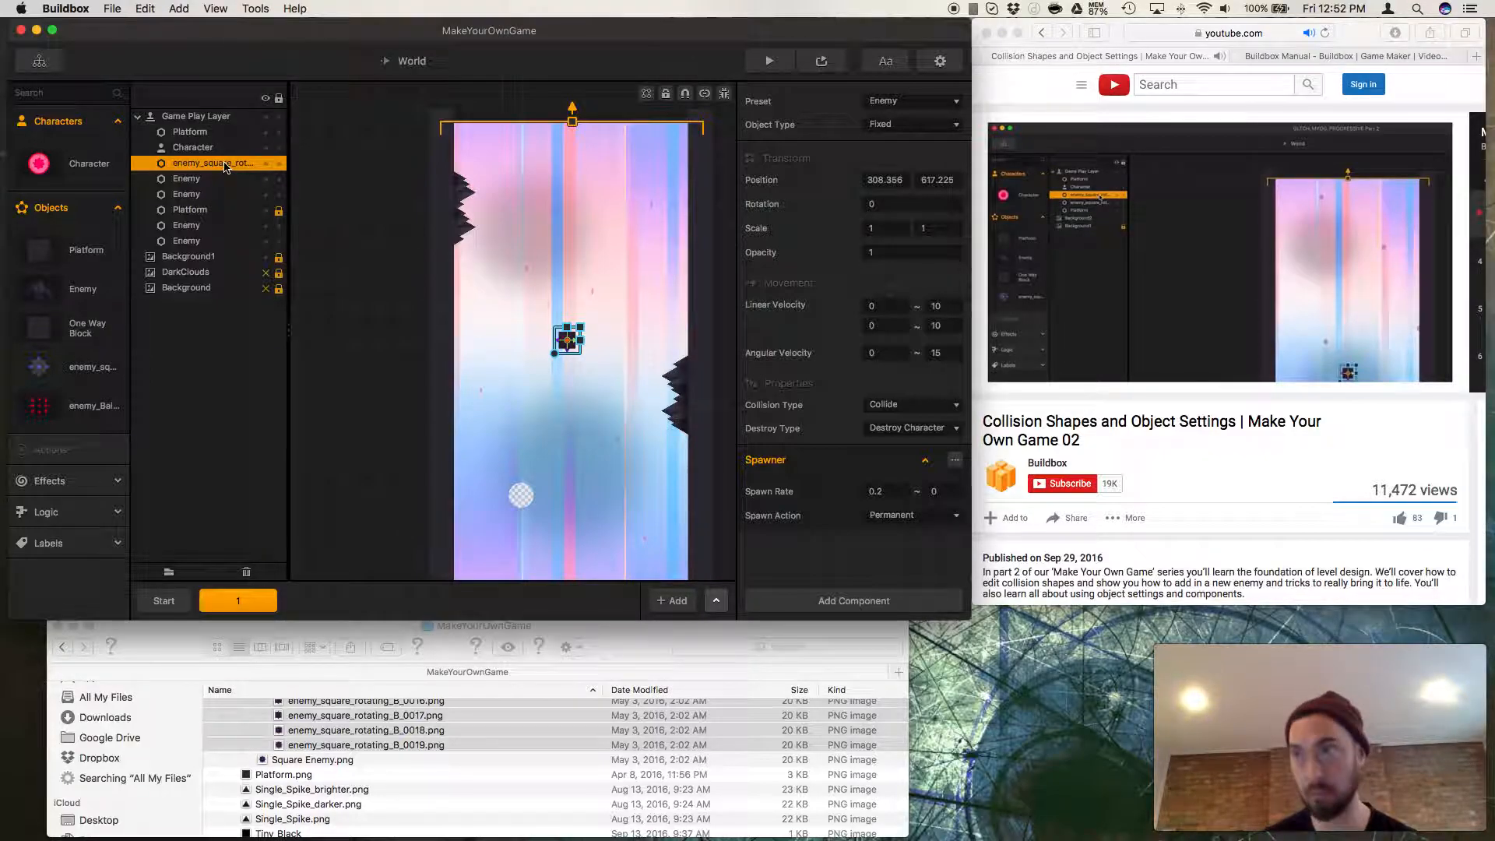
pyautogui.press('super+d')
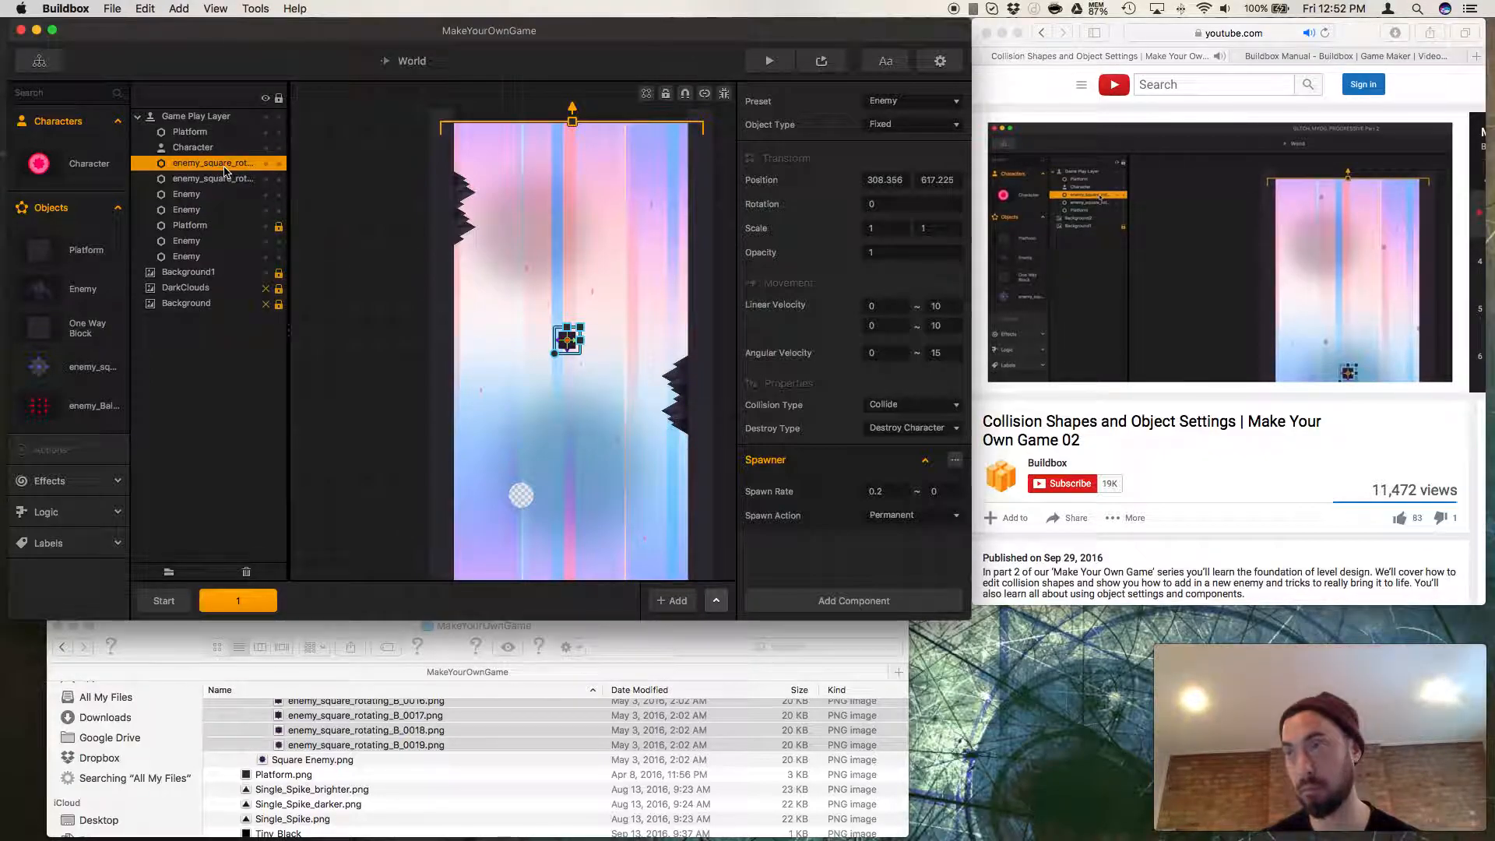
# Delete the Spawner component from the upper of the two rotating square enemies in the Game Play Layer.
pyautogui.click(223, 185)
pyautogui.click(226, 167)
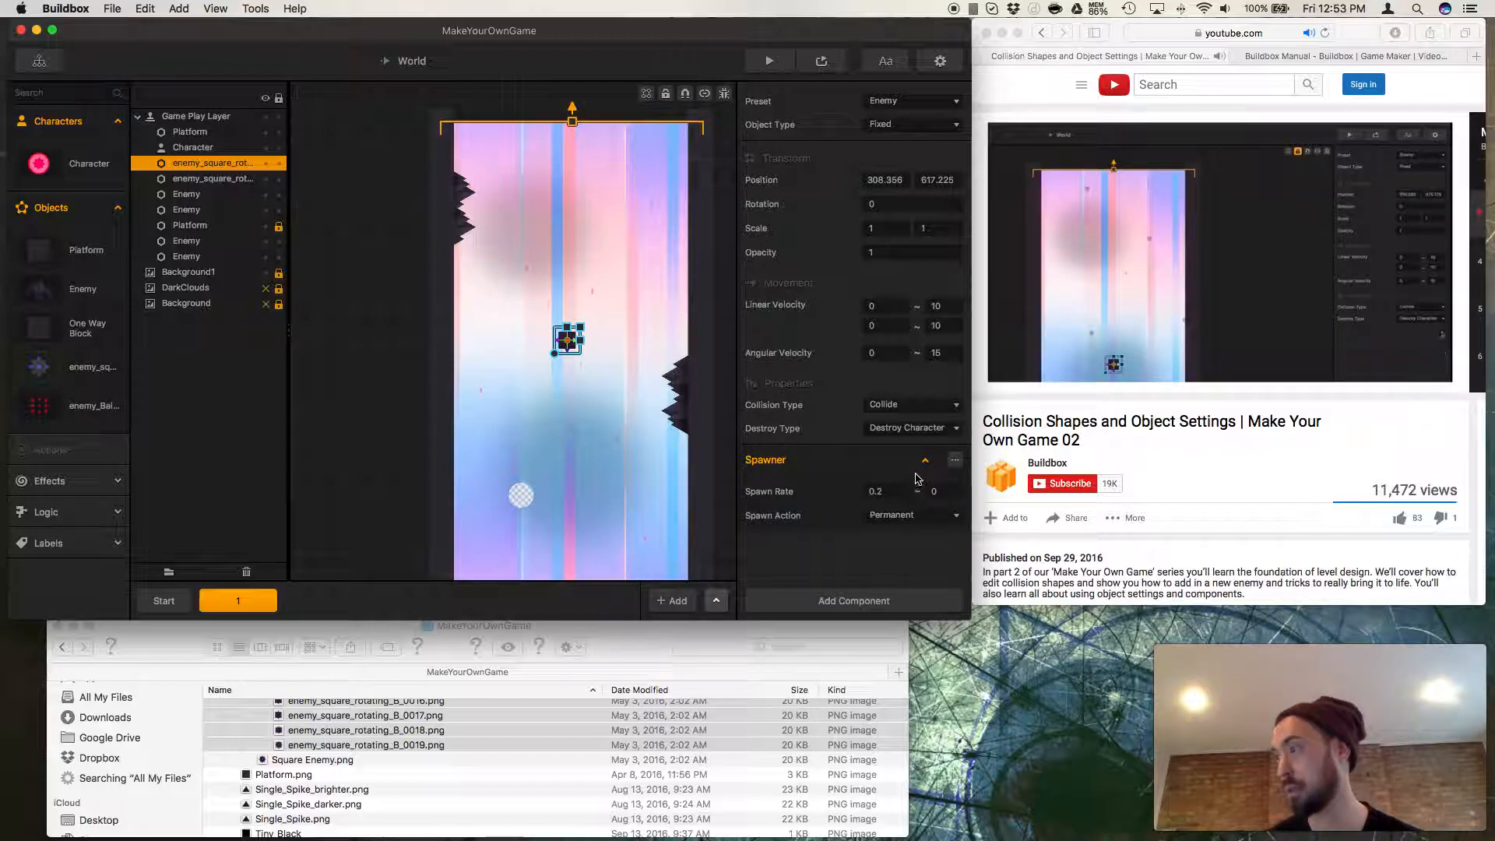
pyautogui.click(956, 466)
pyautogui.click(967, 498)
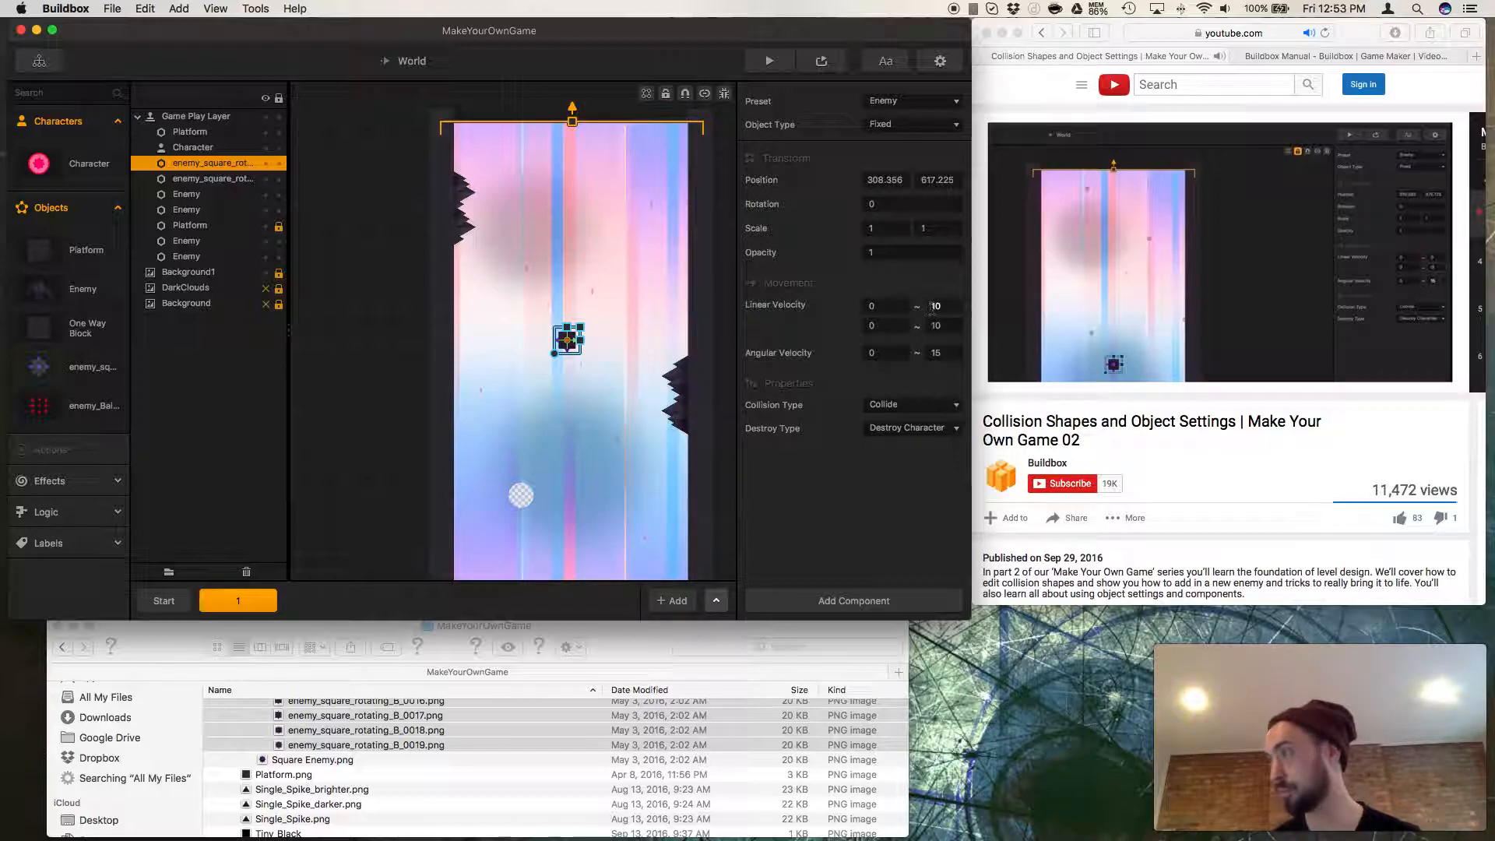
# Set the maximum of both Linear Velocity ranges and of the Angular Velocity range to 0 for the enemy without a Spawner.
pyautogui.write('0')
pyautogui.press('Tab')
pyautogui.write('0')
pyautogui.click(956, 351)
pyautogui.write('0')
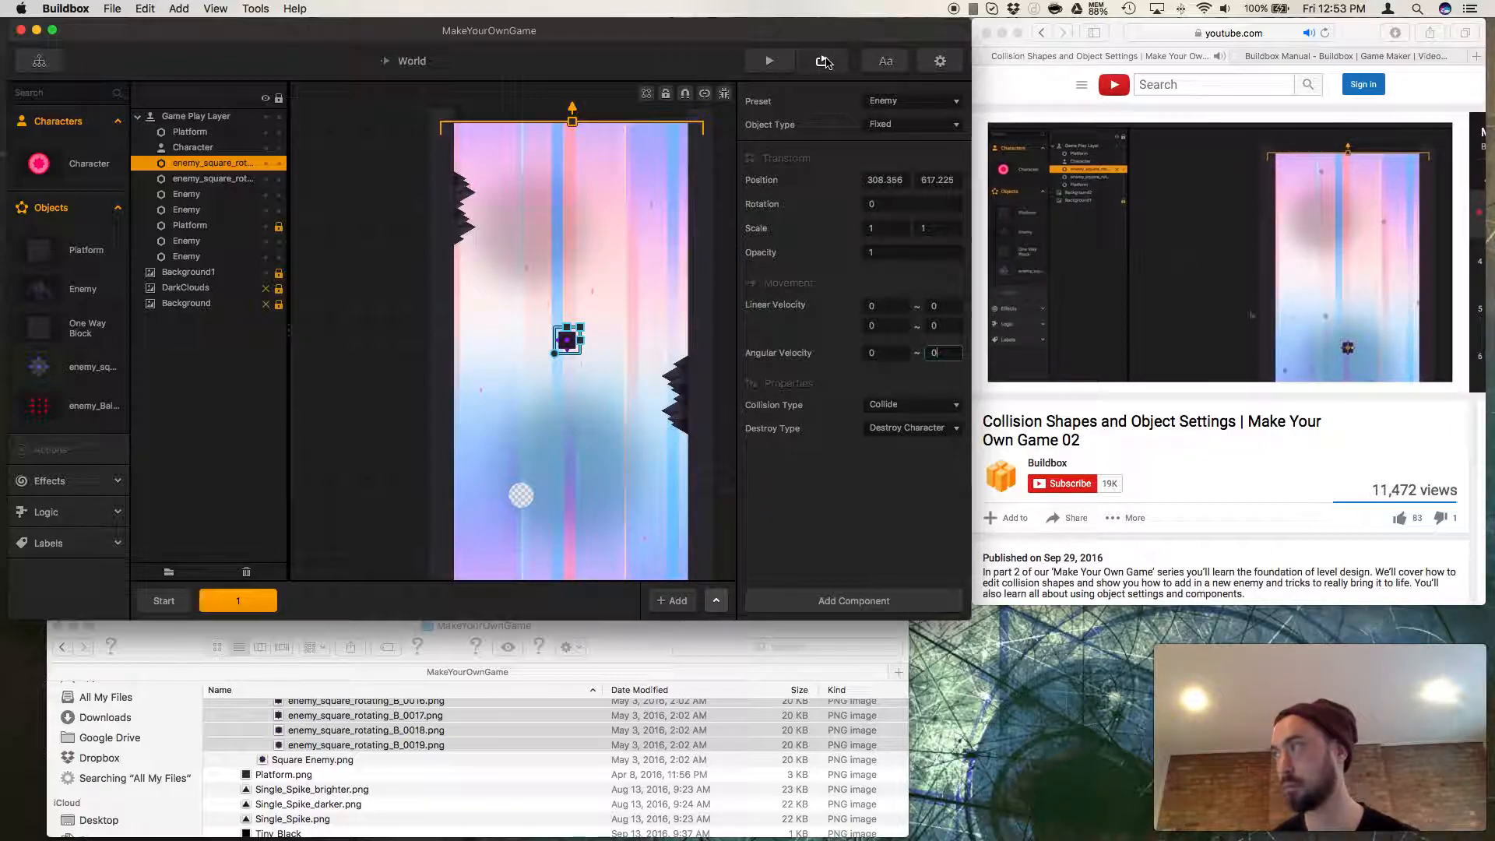
# Play the level in the preview to test the stationary enemy on top of the spawning one, retrying after game over.
pyautogui.click(823, 62)
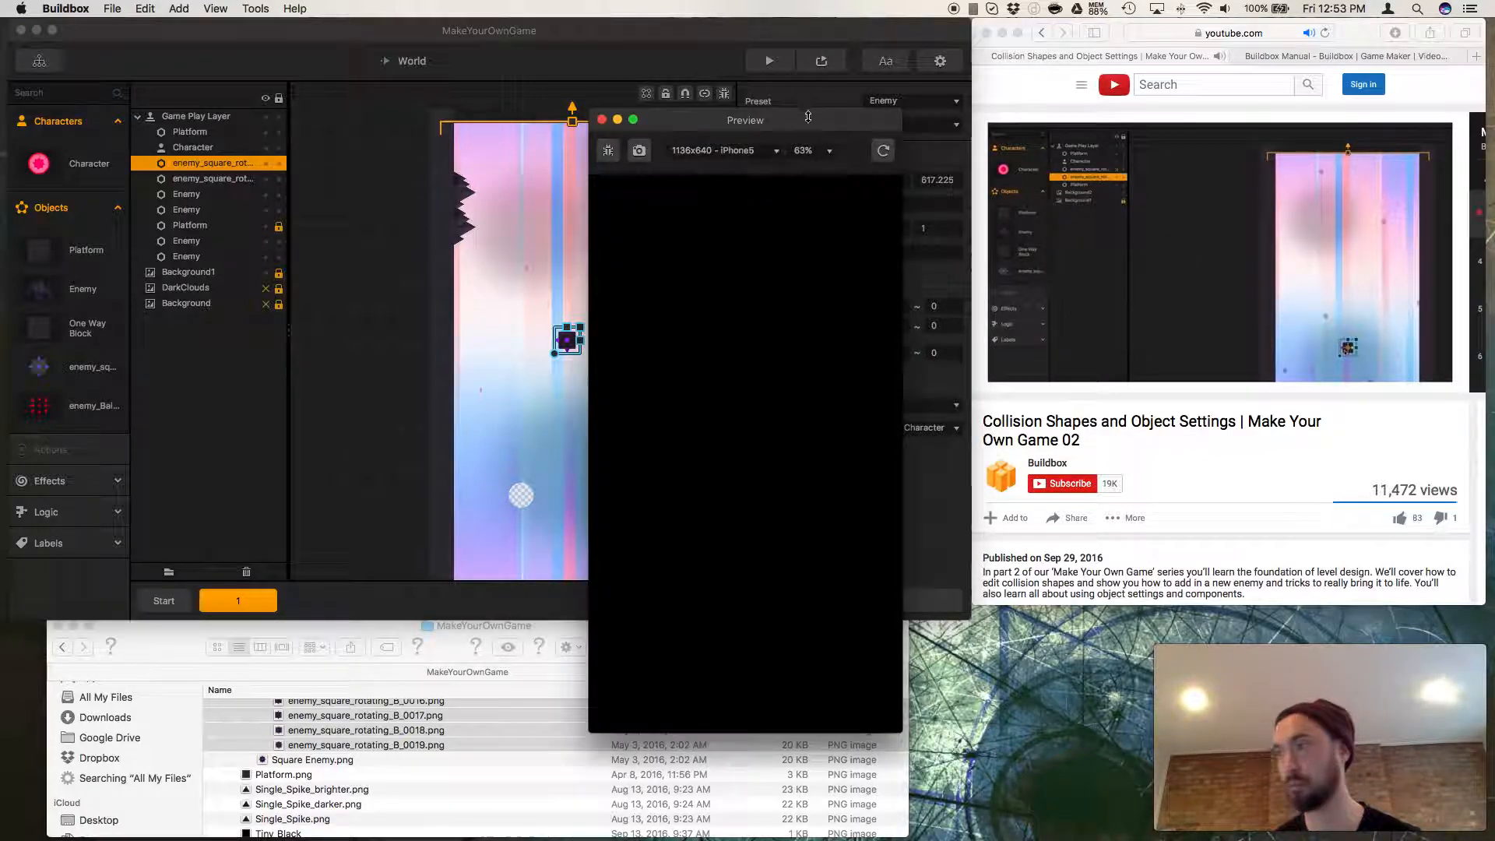
pyautogui.click(709, 511)
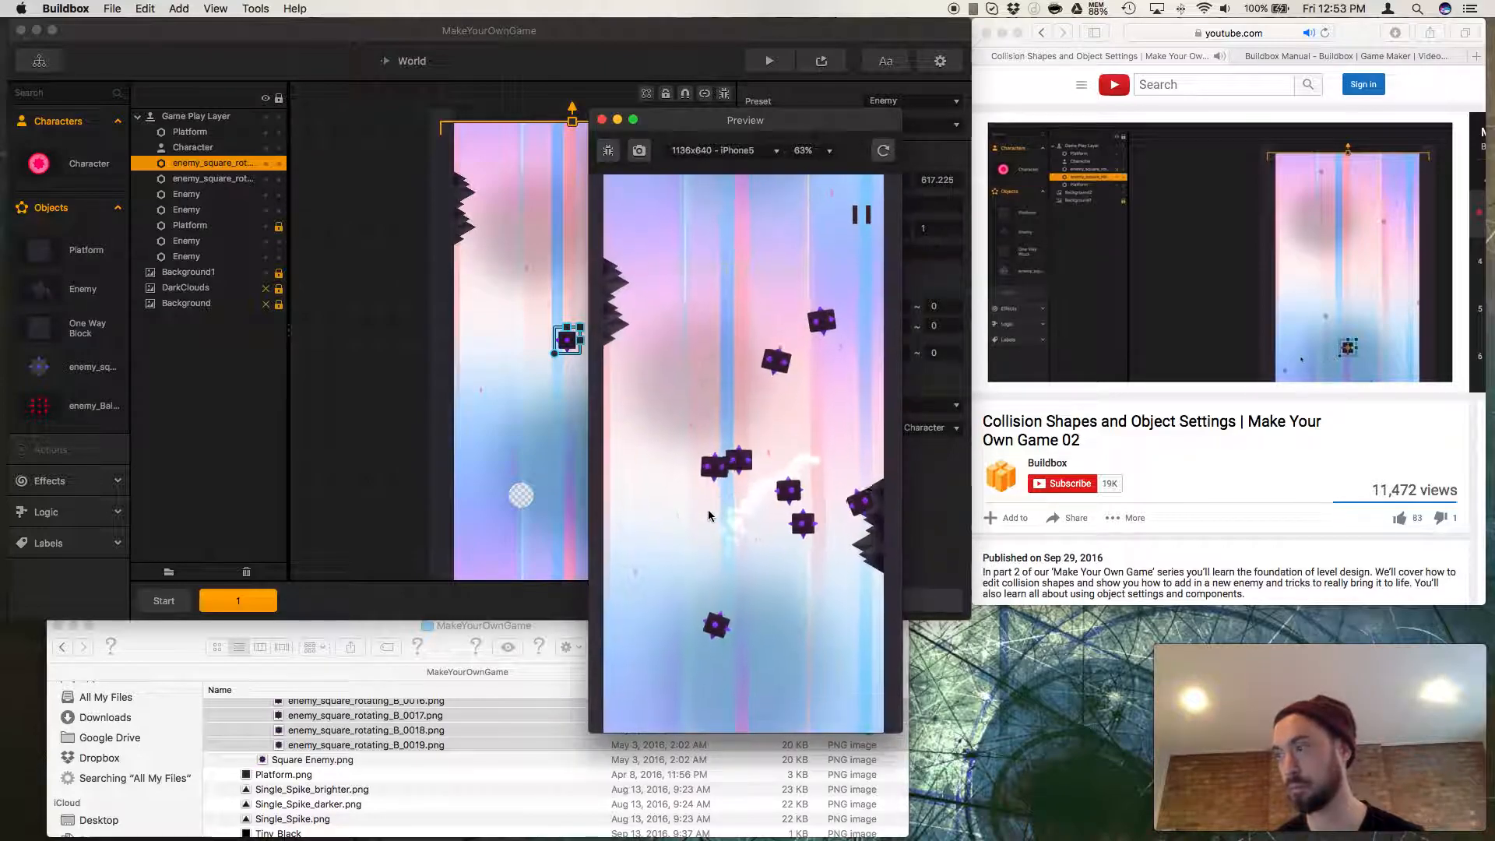
pyautogui.click(762, 646)
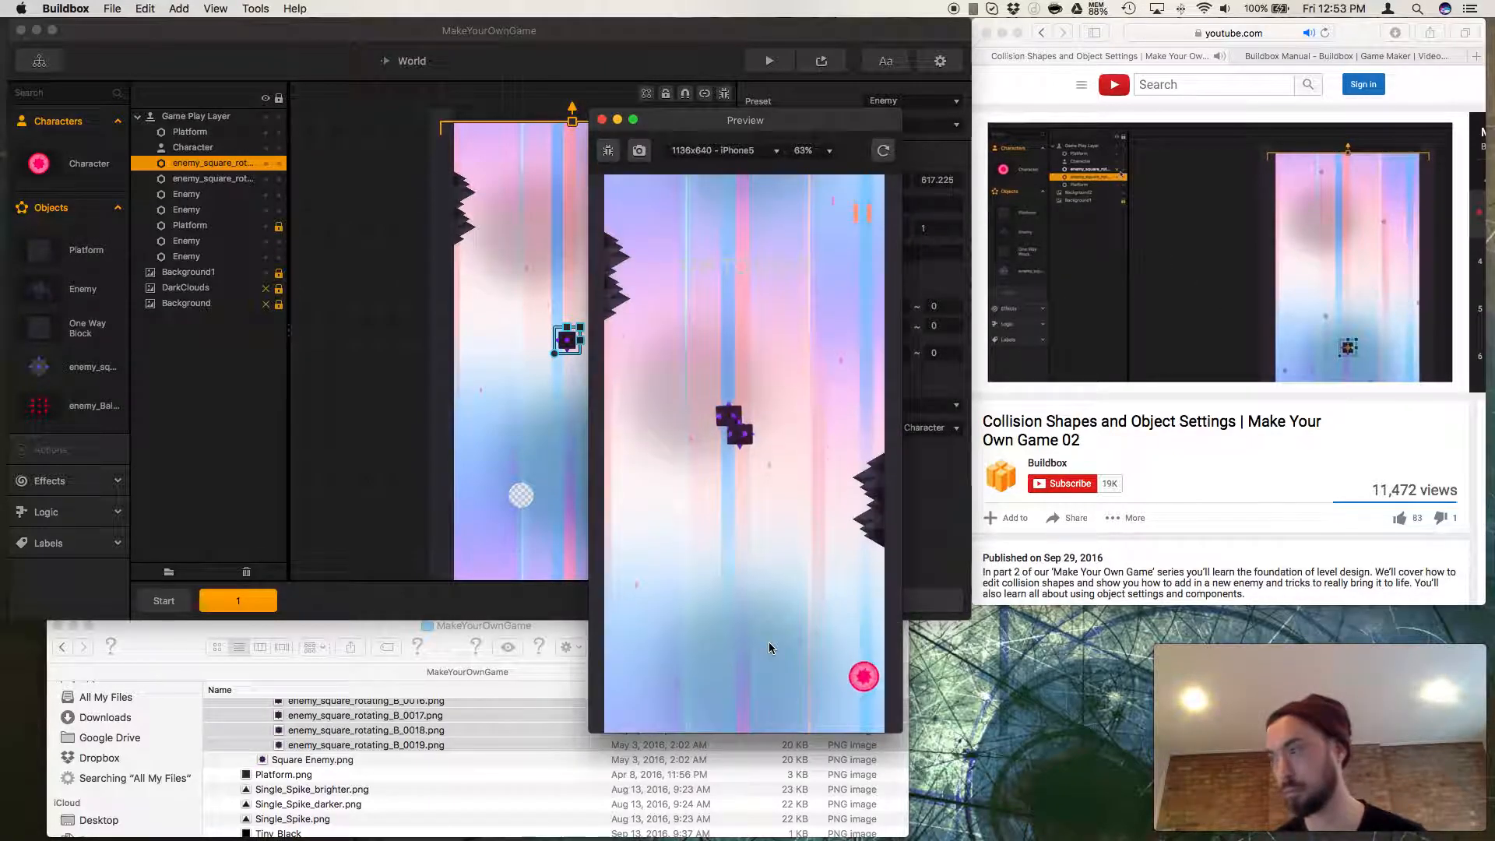
pyautogui.click(764, 625)
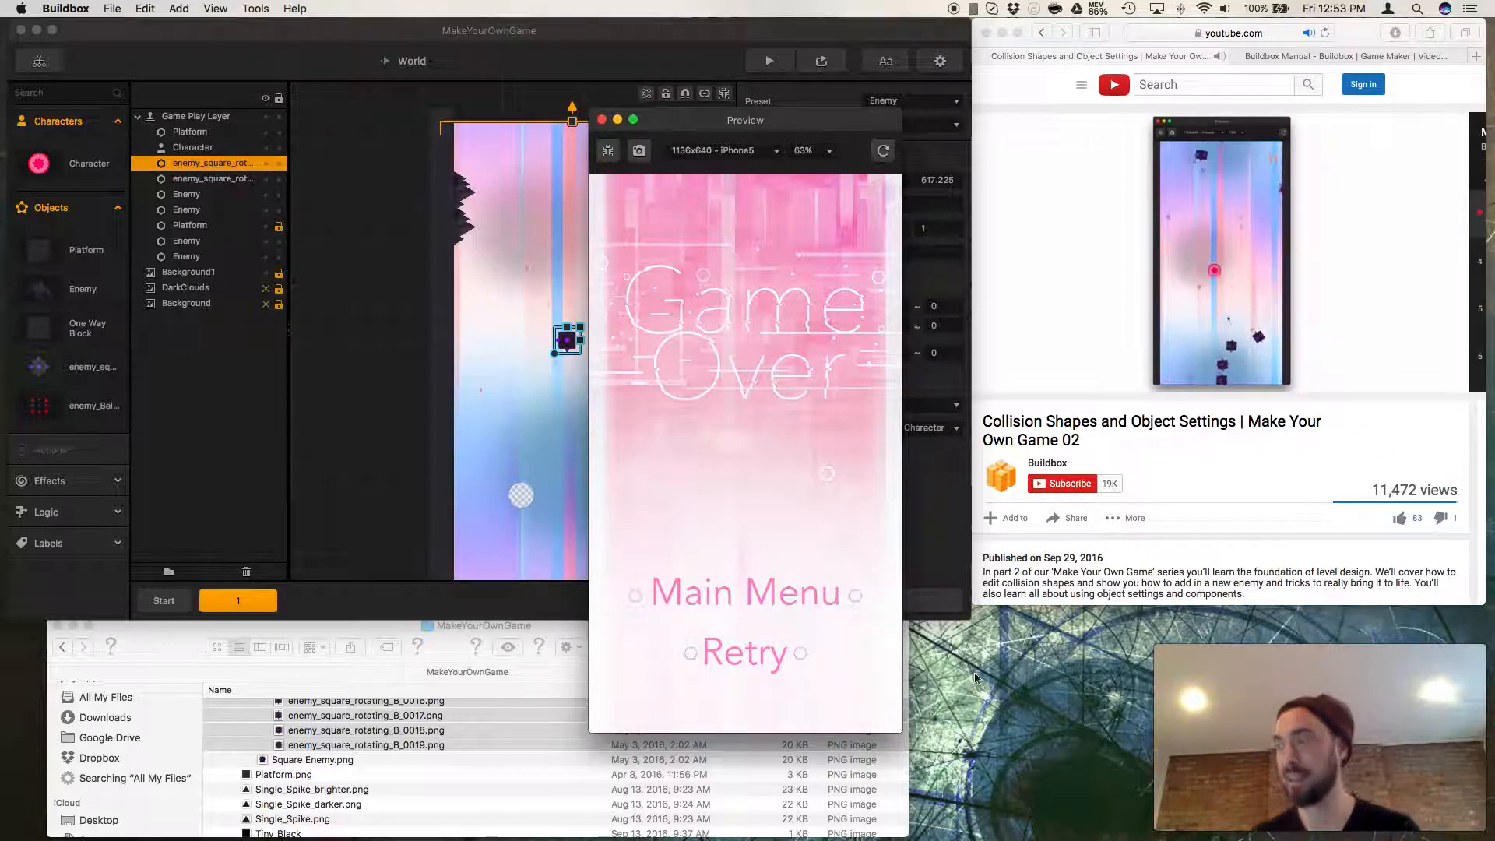
# Switch to Safari to watch more of the tutorial's Spawner section, and close the game preview.
pyautogui.click(1057, 537)
pyautogui.click(1024, 380)
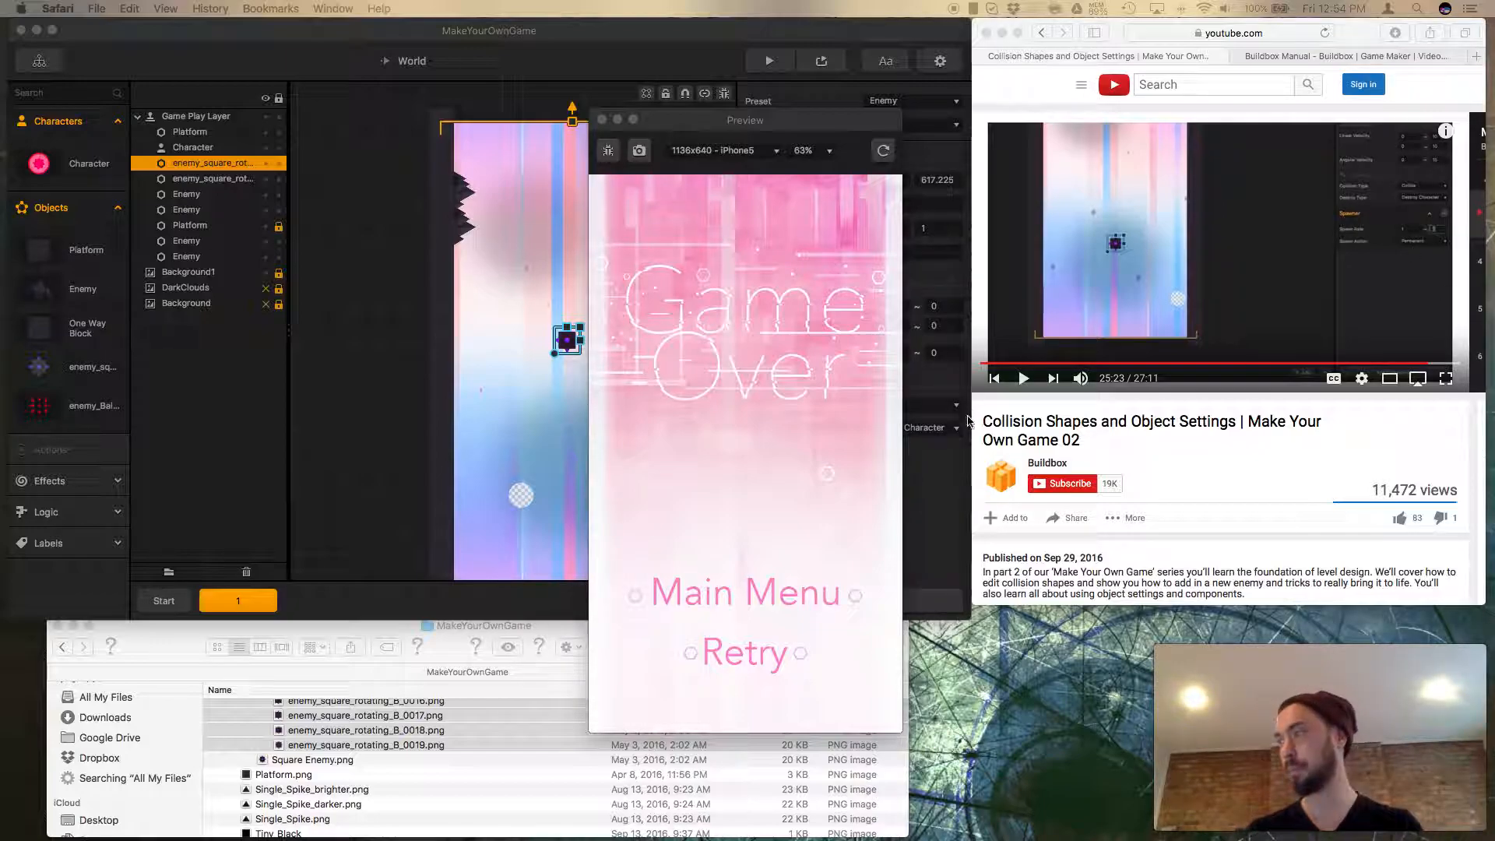
pyautogui.click(1024, 381)
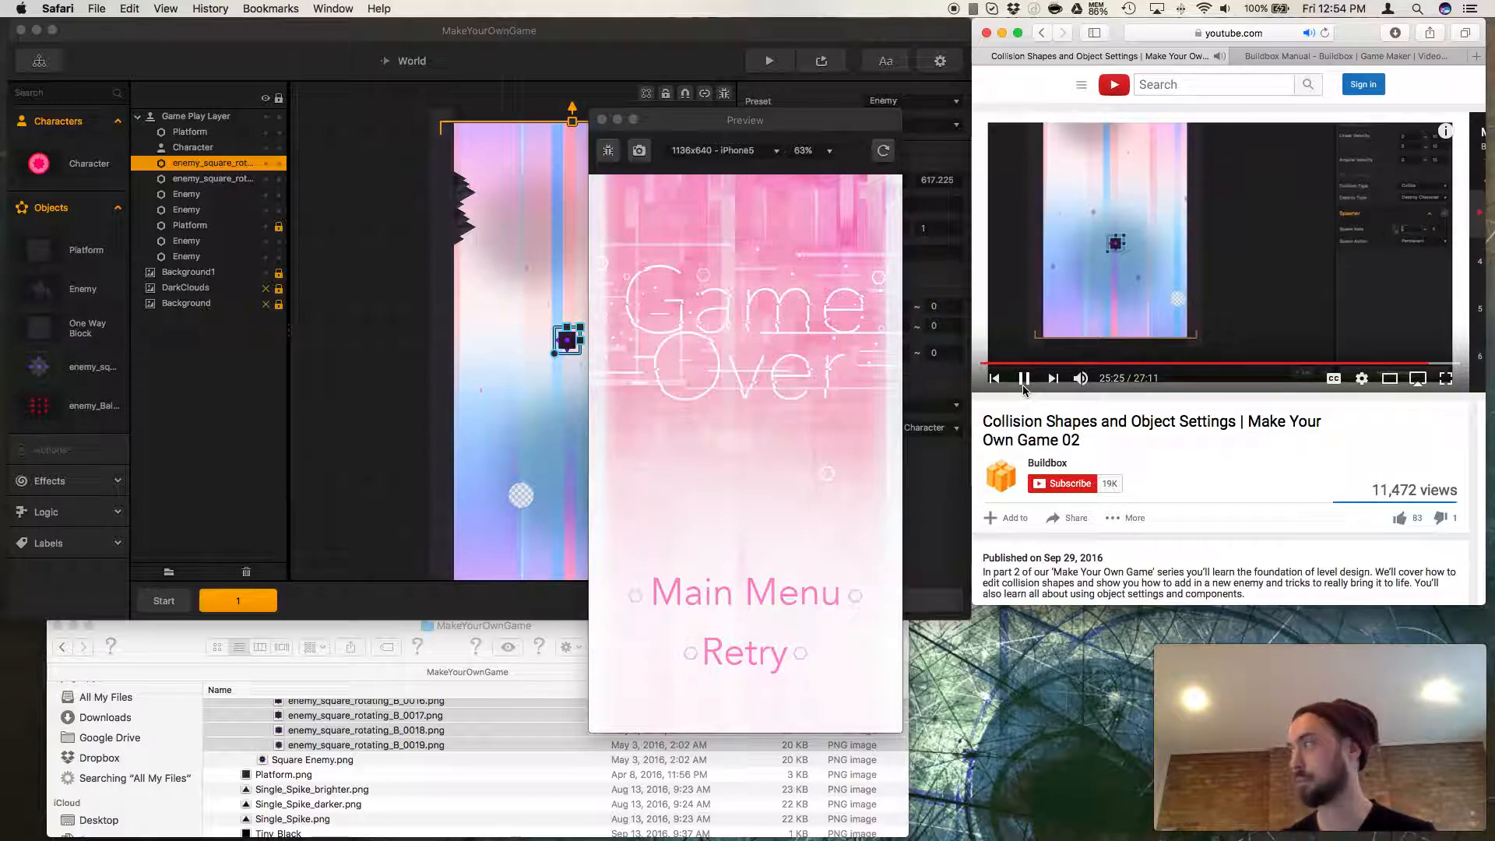
pyautogui.click(602, 119)
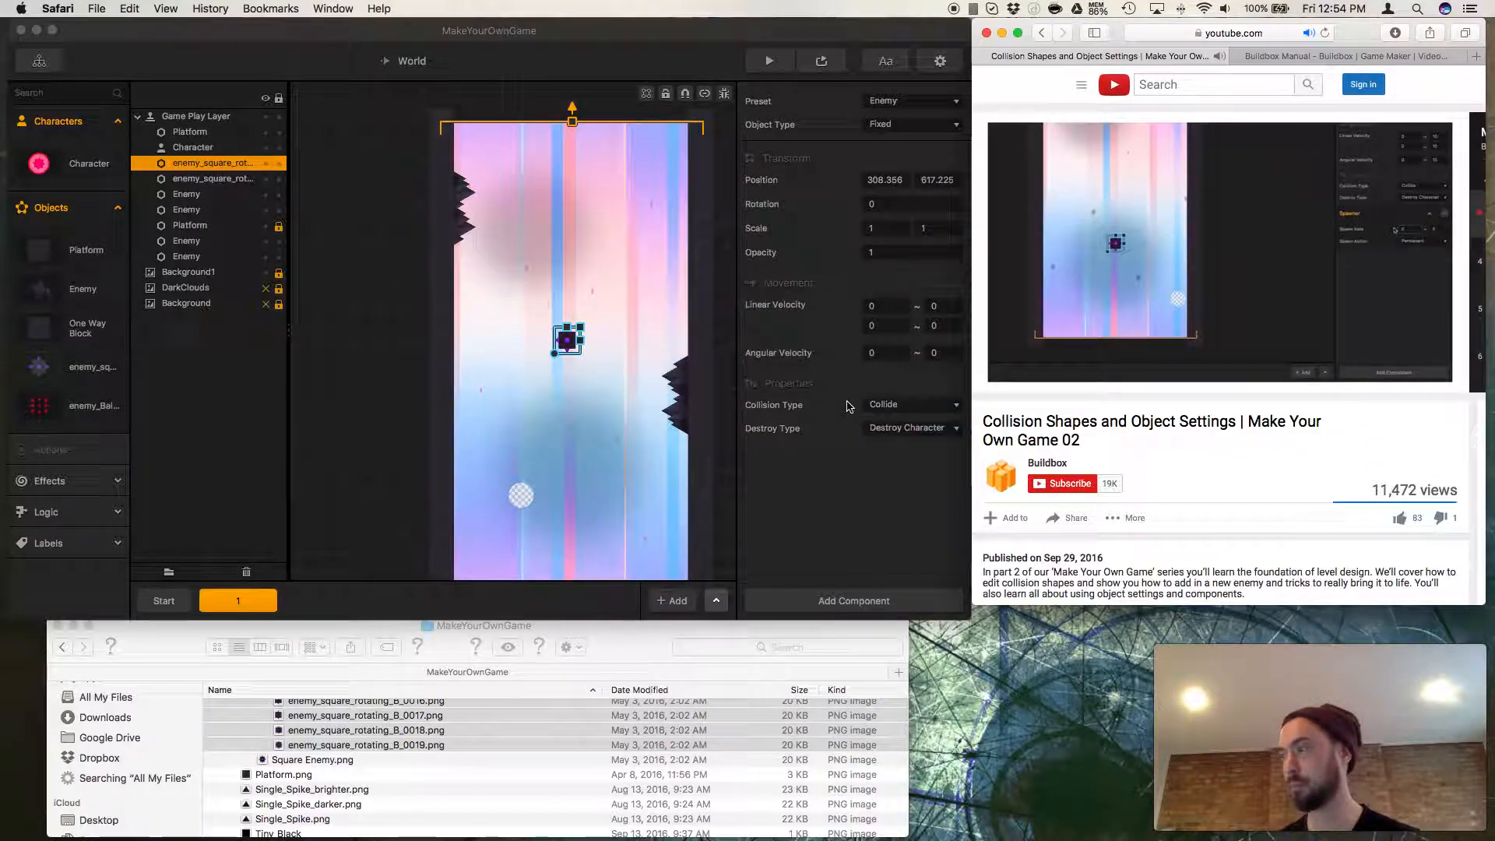
# Select the lower rotating square enemy with the Spawner, and rewind the tutorial in Safari to its Spawn Rate part, paused.
pyautogui.click(862, 528)
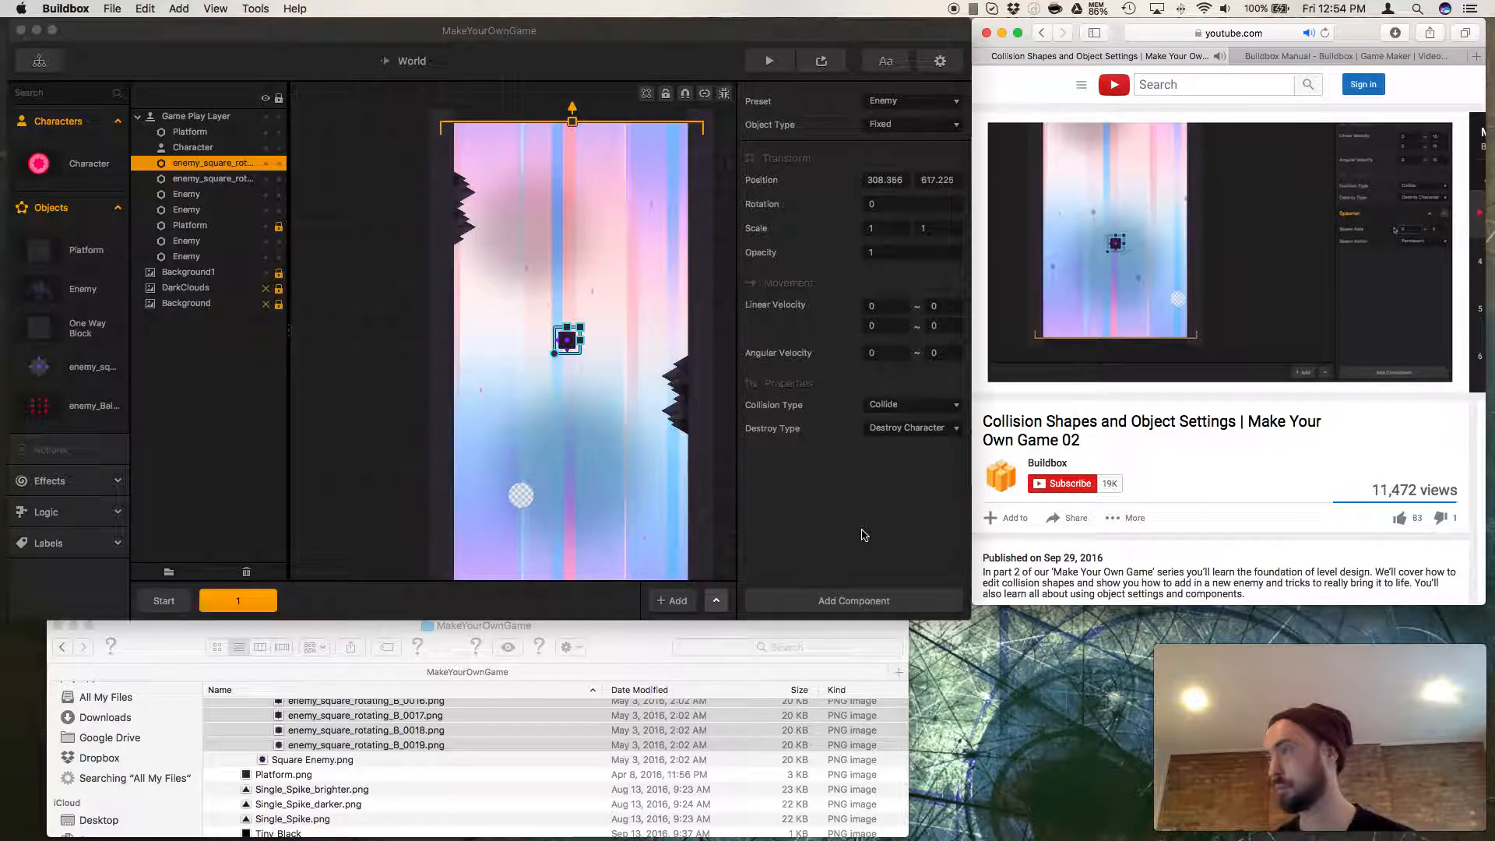
pyautogui.click(212, 181)
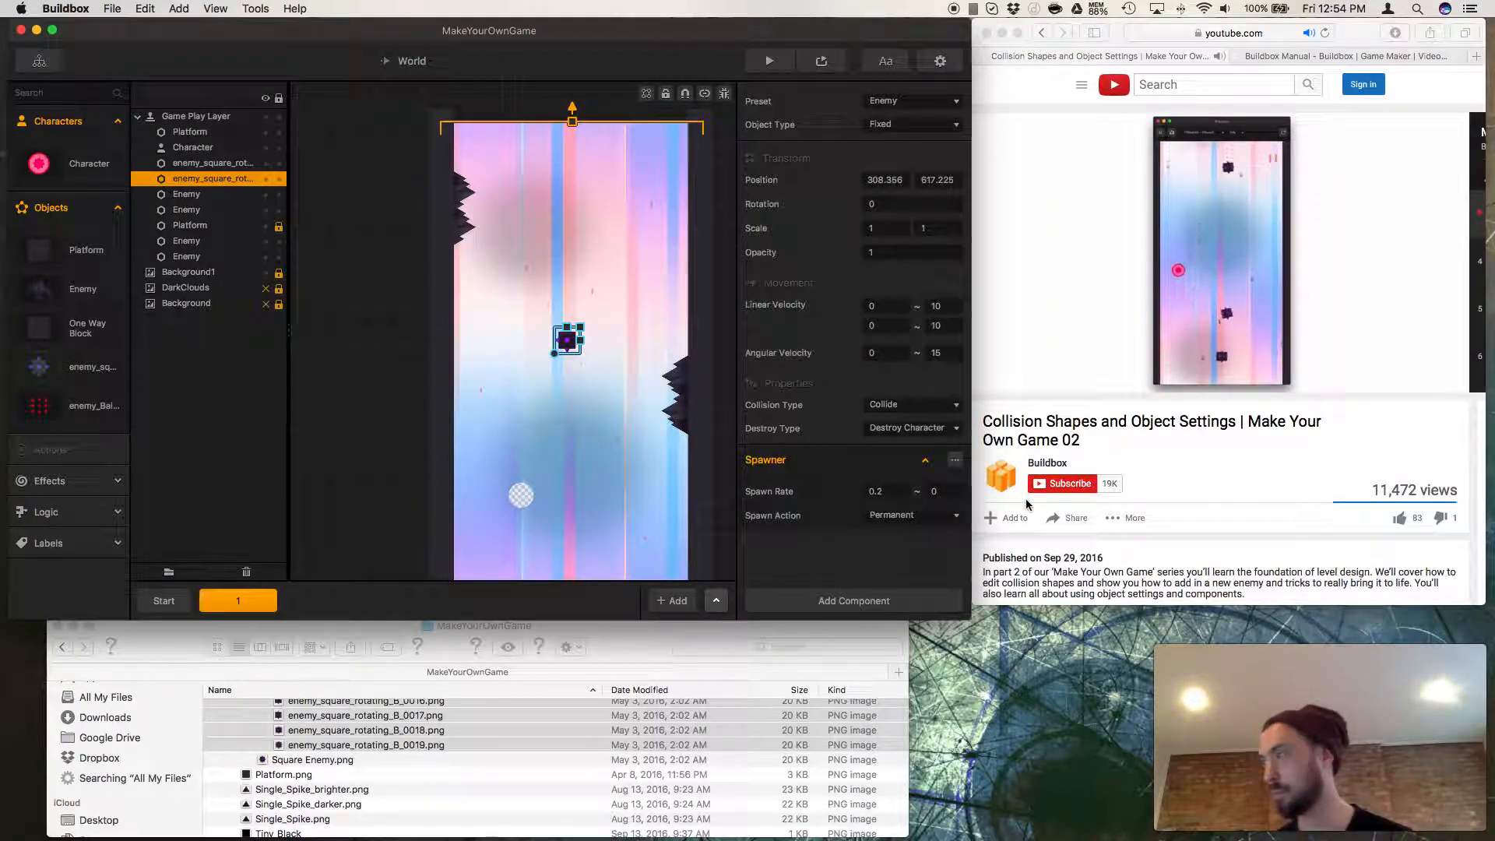
pyautogui.click(1392, 379)
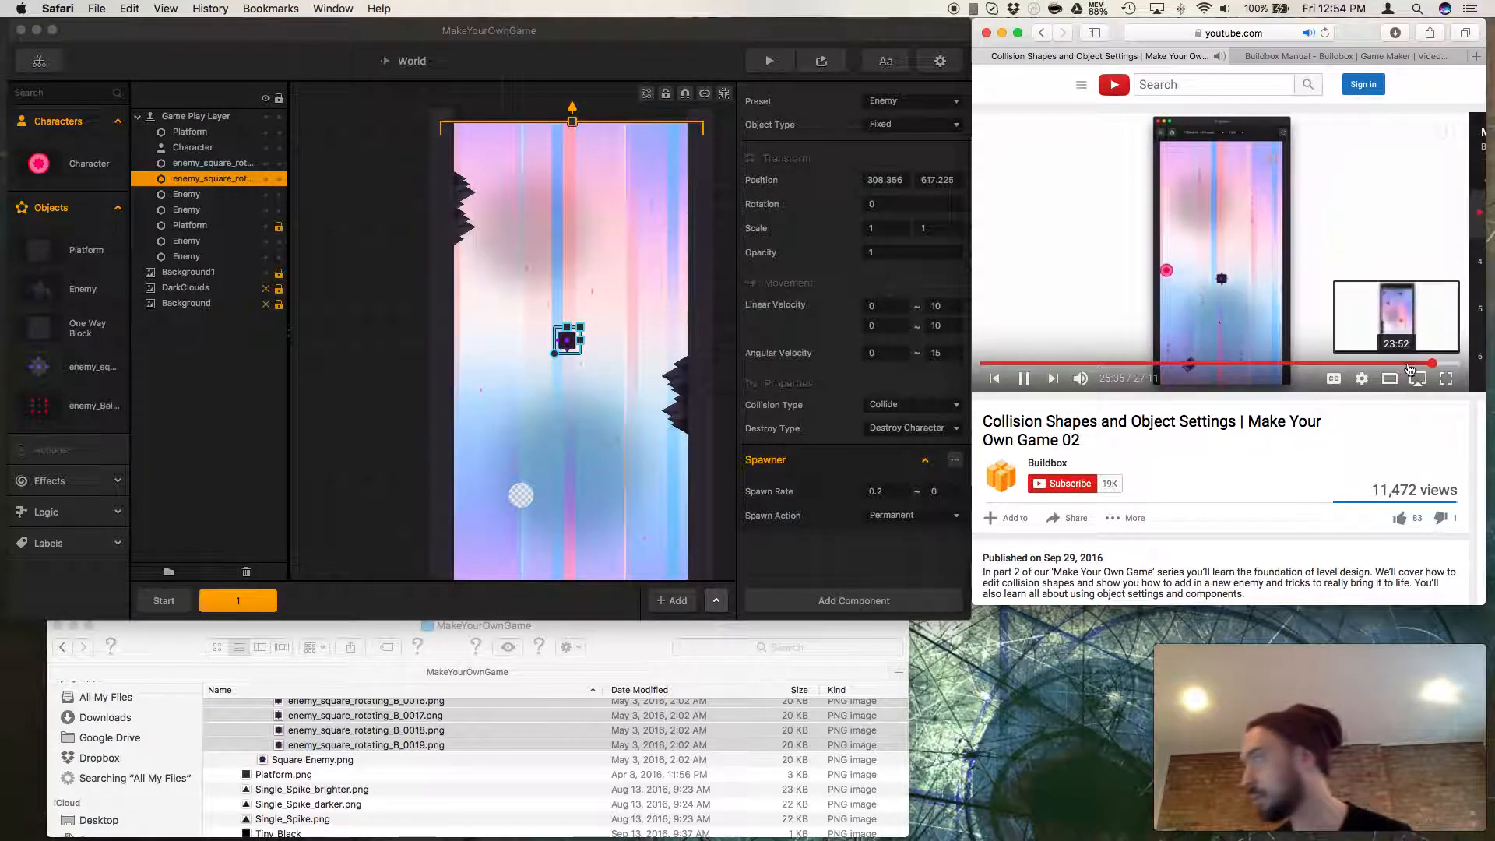
pyautogui.click(1432, 365)
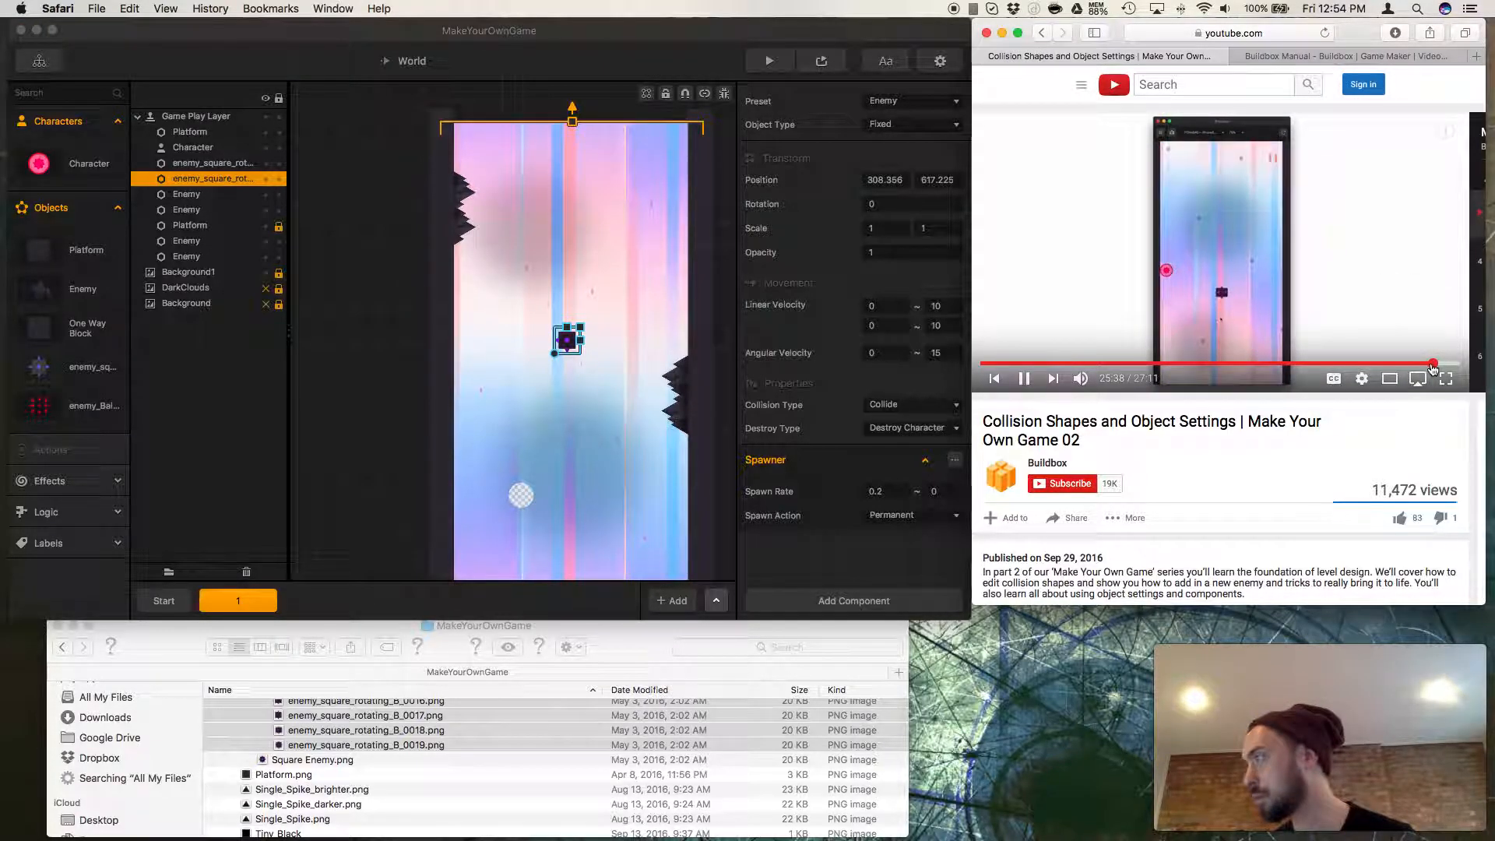
pyautogui.click(1024, 380)
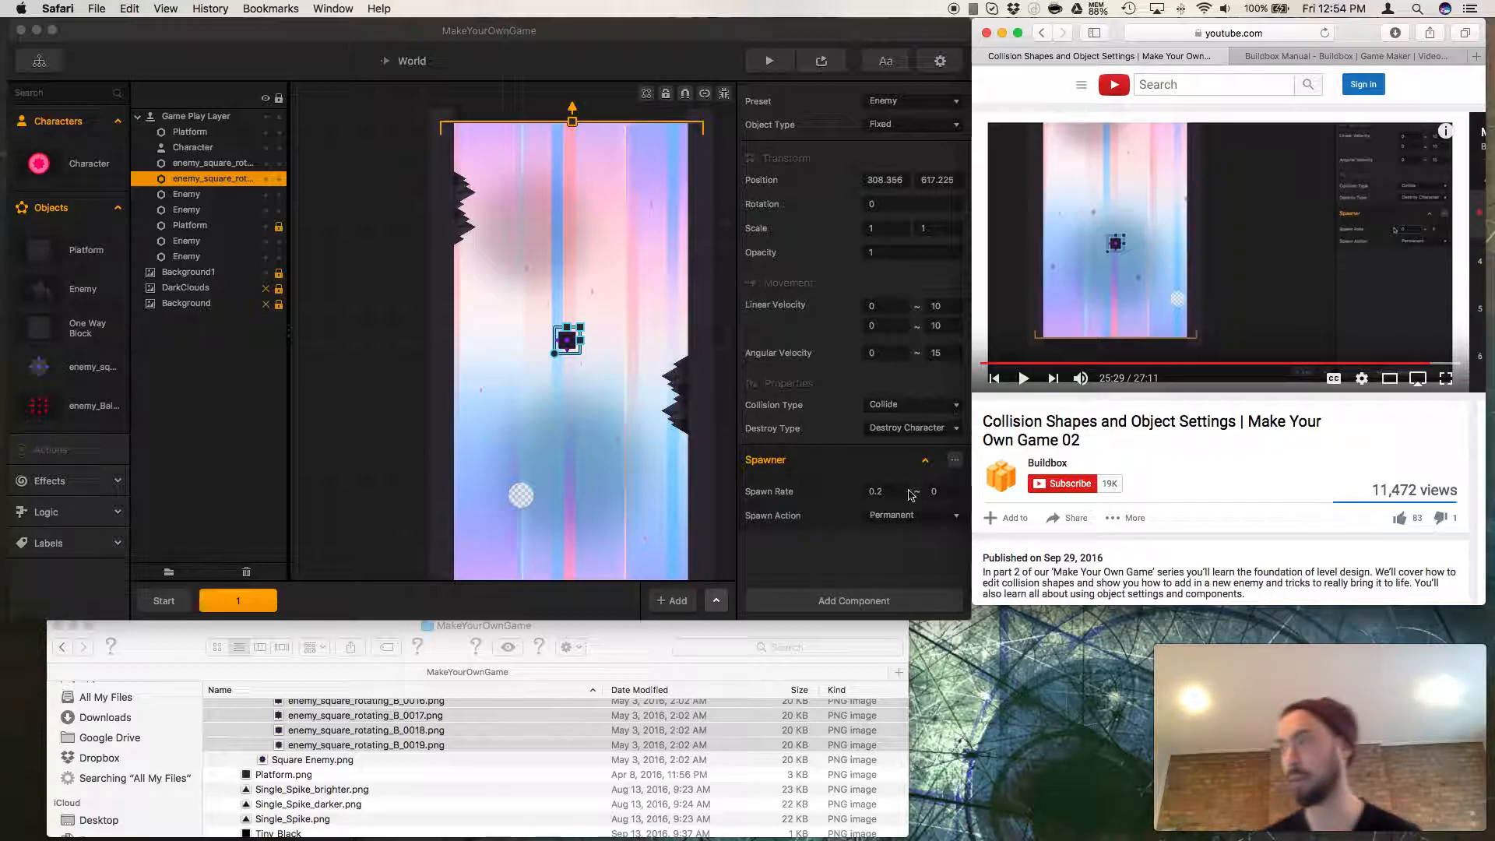
# Clear the minimum Spawn Rate and set the maximum Spawn Rate to 5 for the spawning enemy.
pyautogui.moveTo(885, 493); pyautogui.dragTo(829, 489)
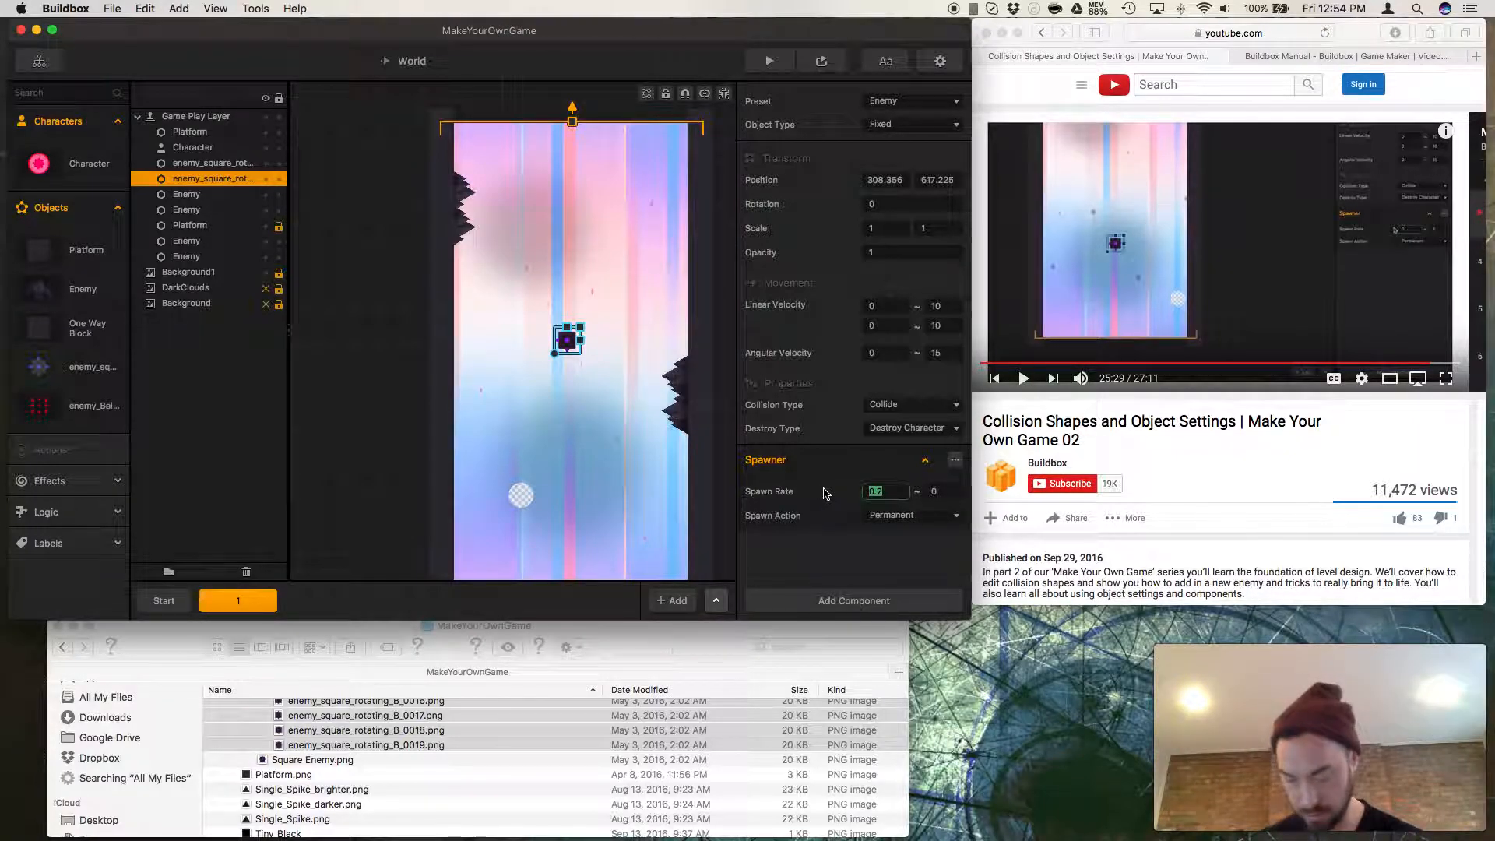
pyautogui.press('Tab')
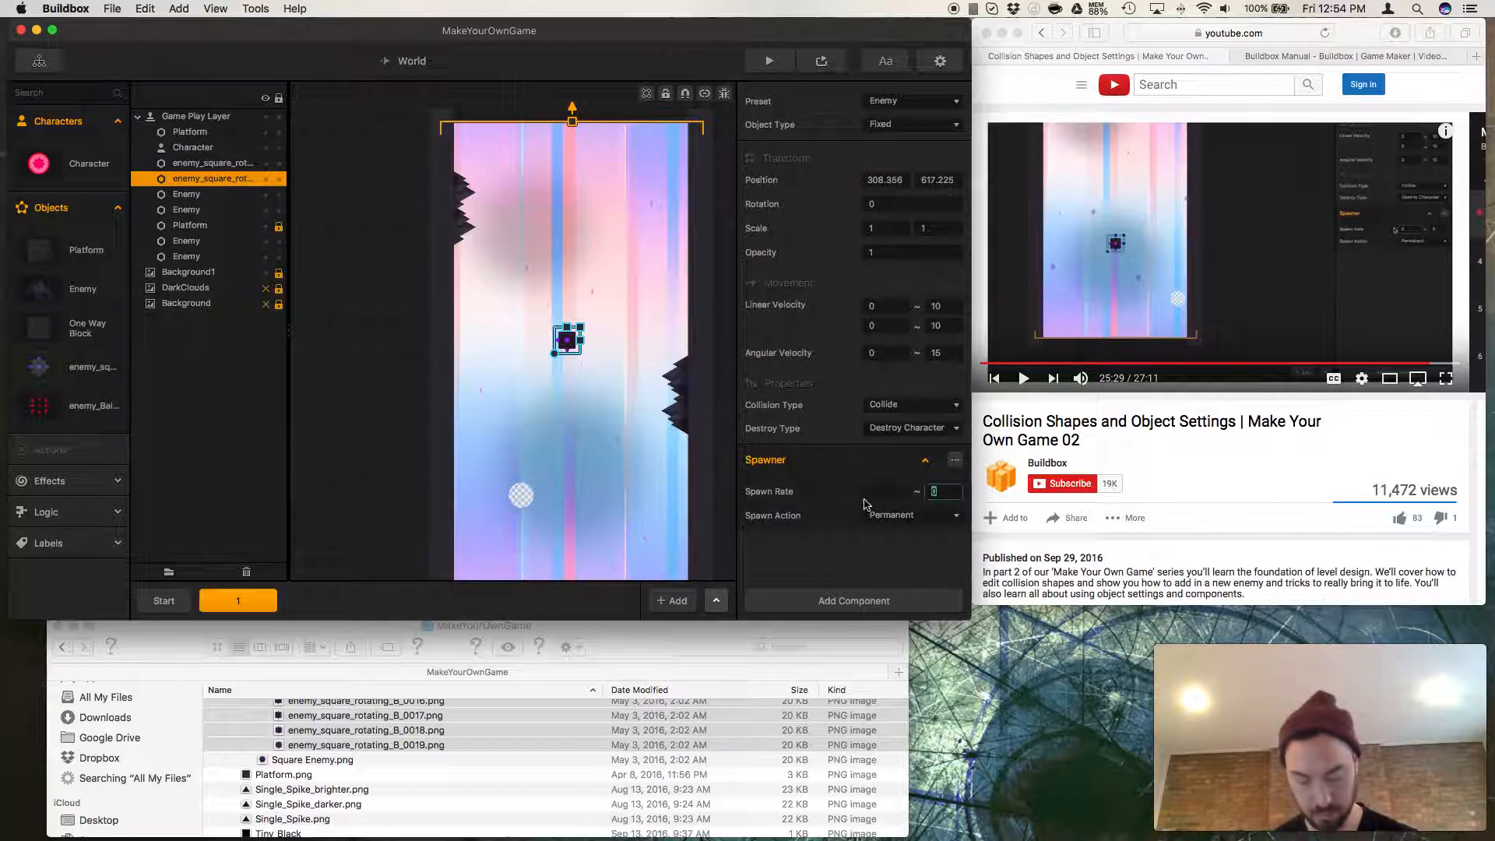
pyautogui.write('5')
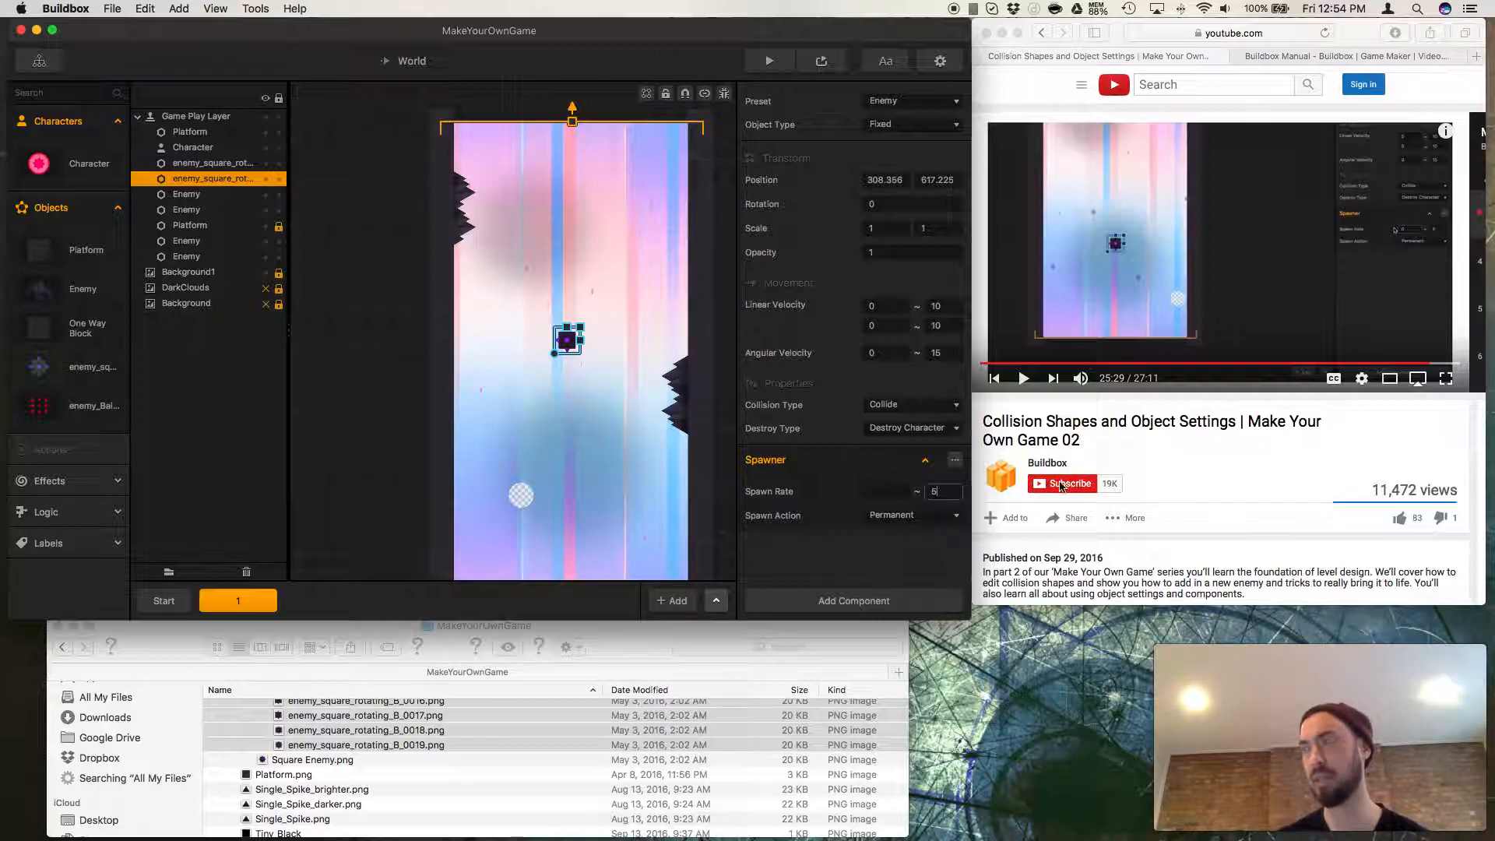
# Play the tutorial in Safari through its Spawn Rate and Spawn Action explanation, and view the enemy's Spawn Action options.
pyautogui.click(1092, 453)
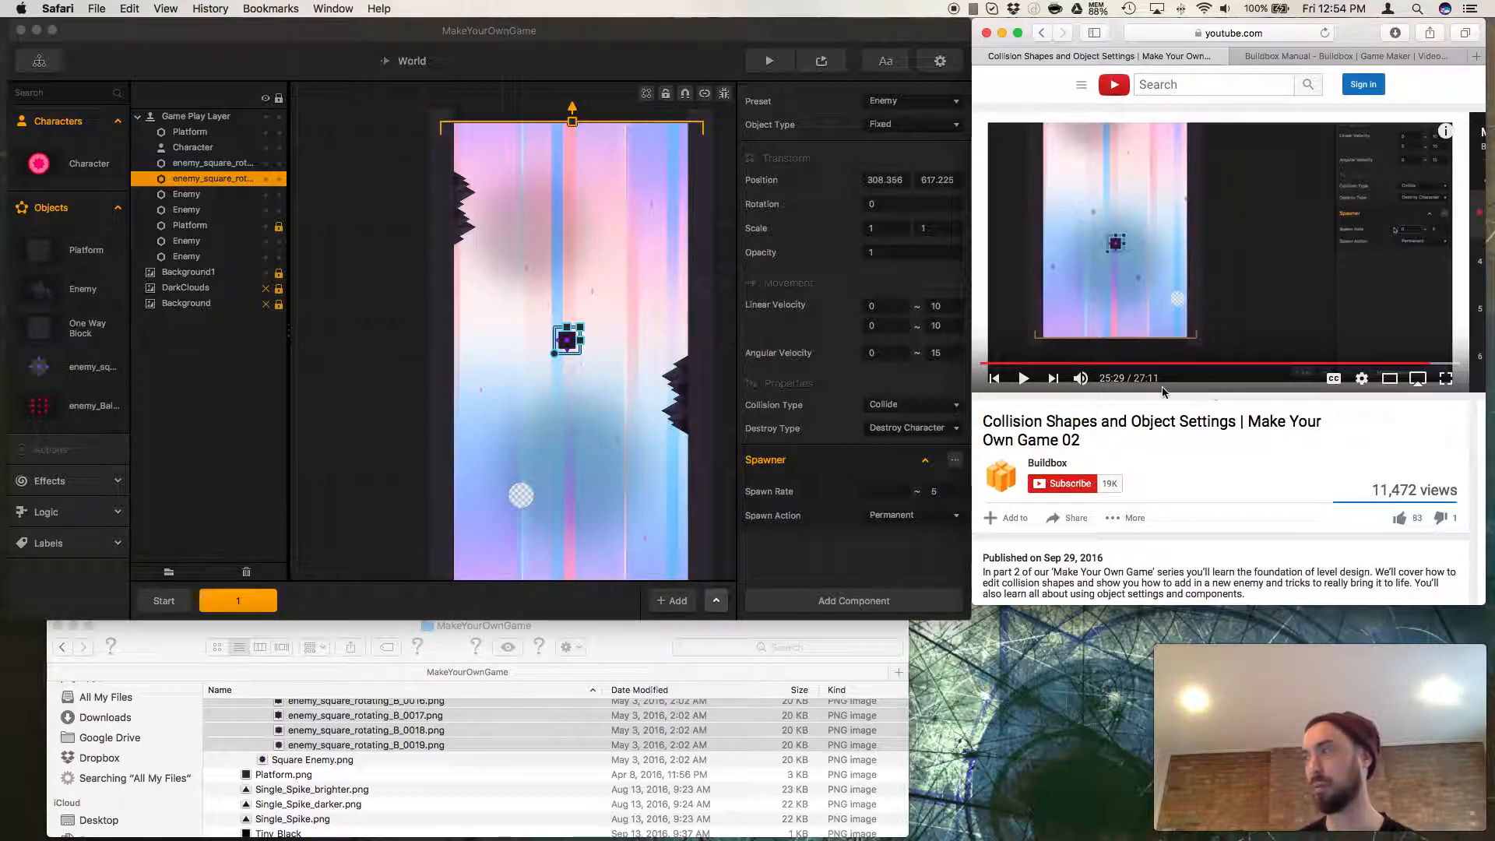
pyautogui.click(1024, 378)
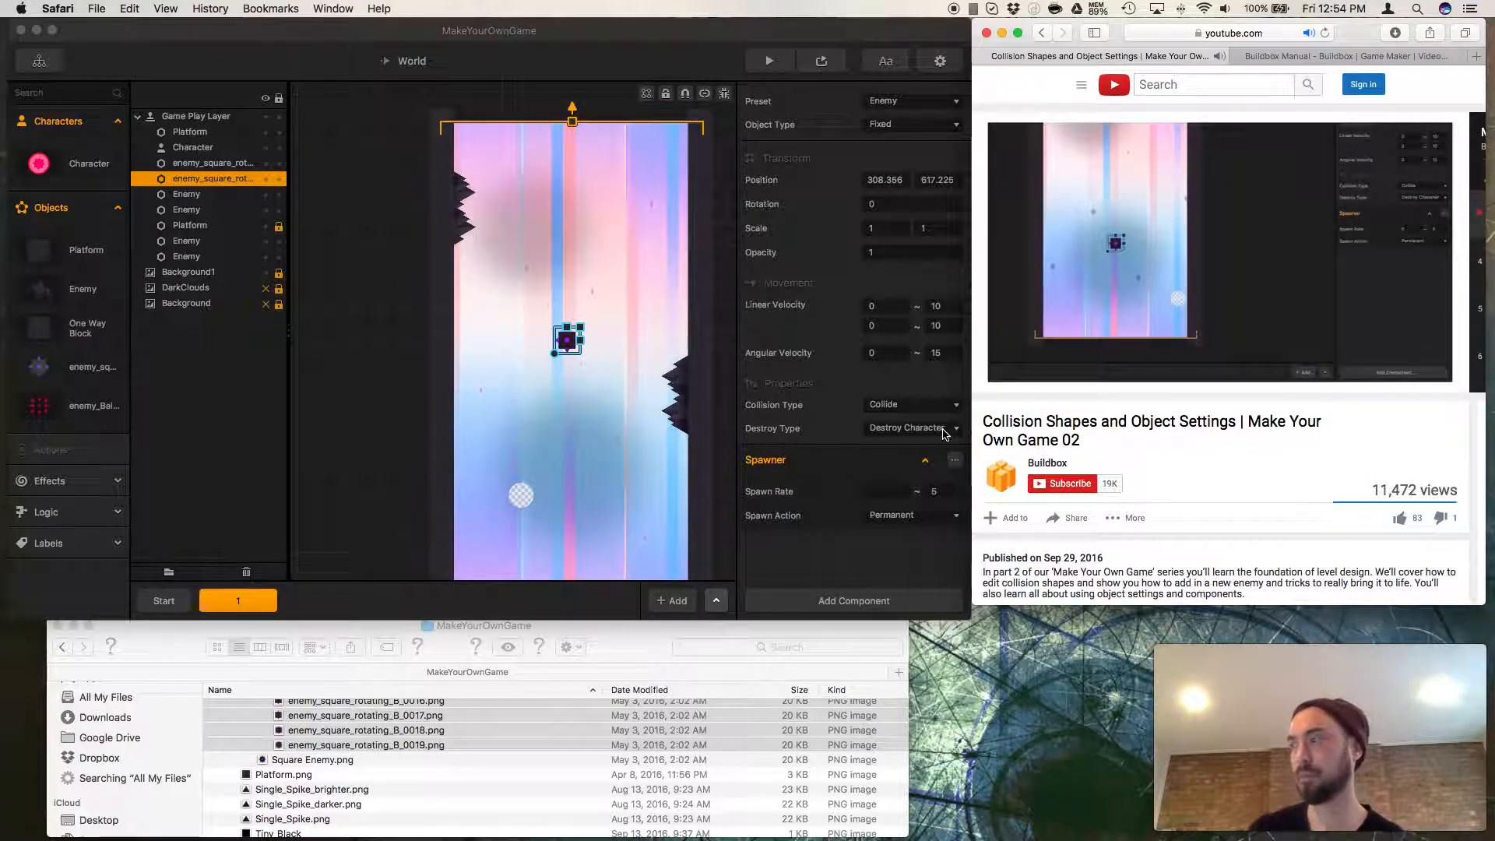
pyautogui.moveTo(988, 359)
pyautogui.click(1022, 380)
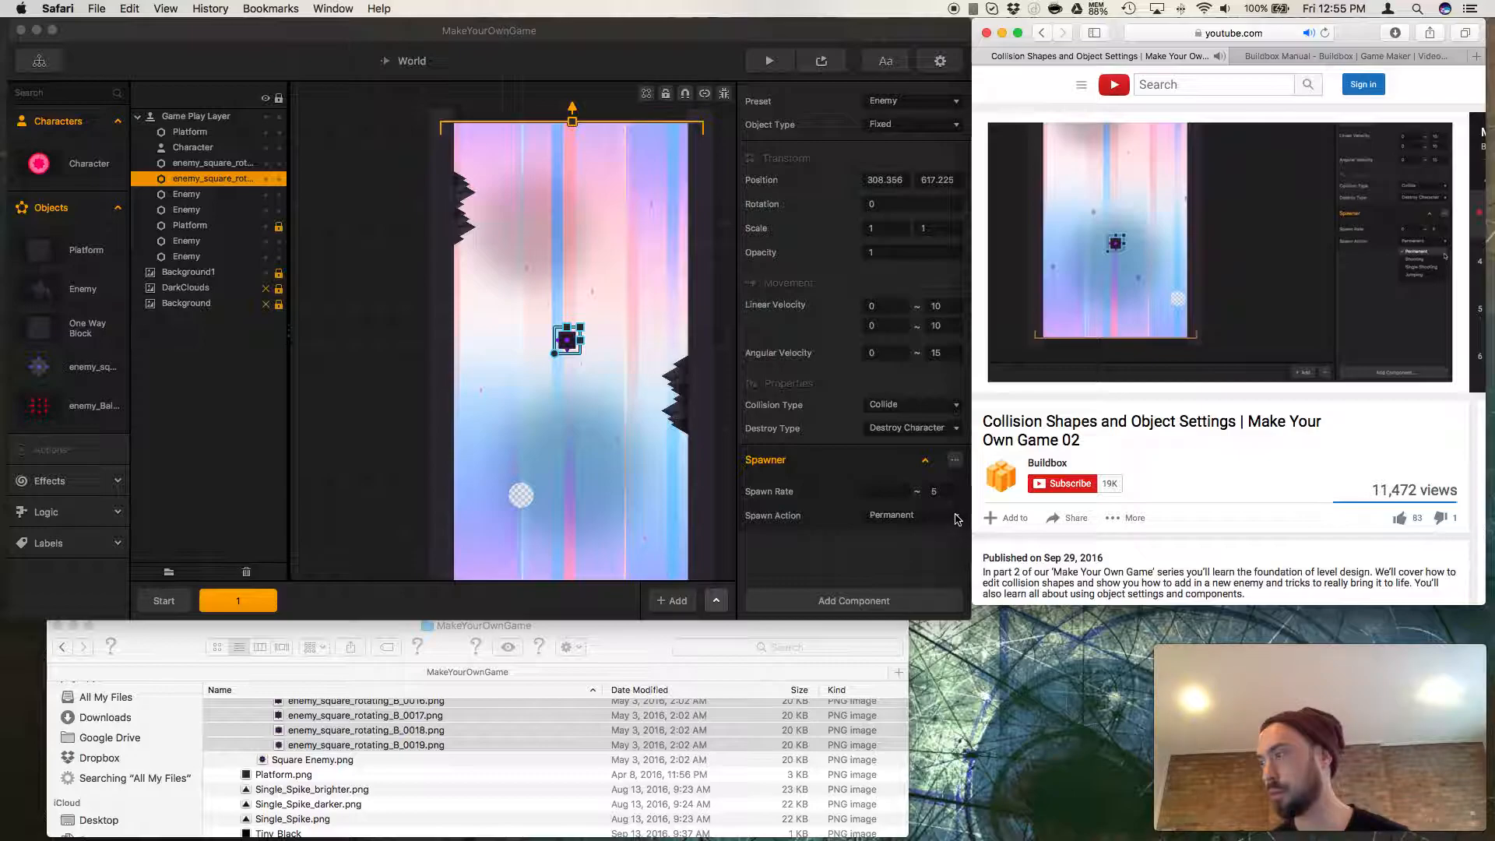
pyautogui.click(958, 517)
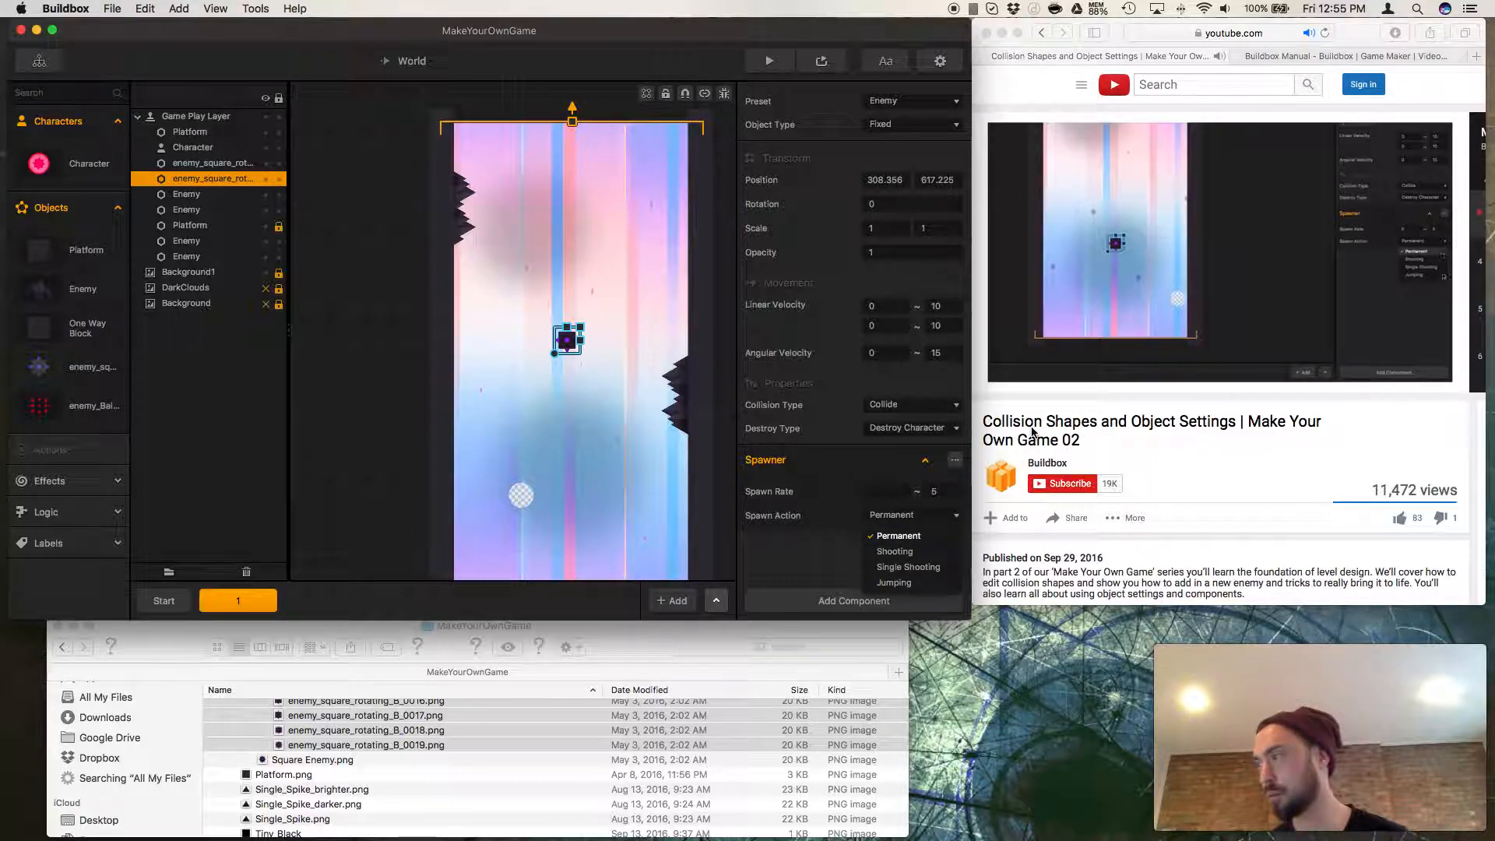
pyautogui.click(1028, 430)
pyautogui.moveTo(1022, 387)
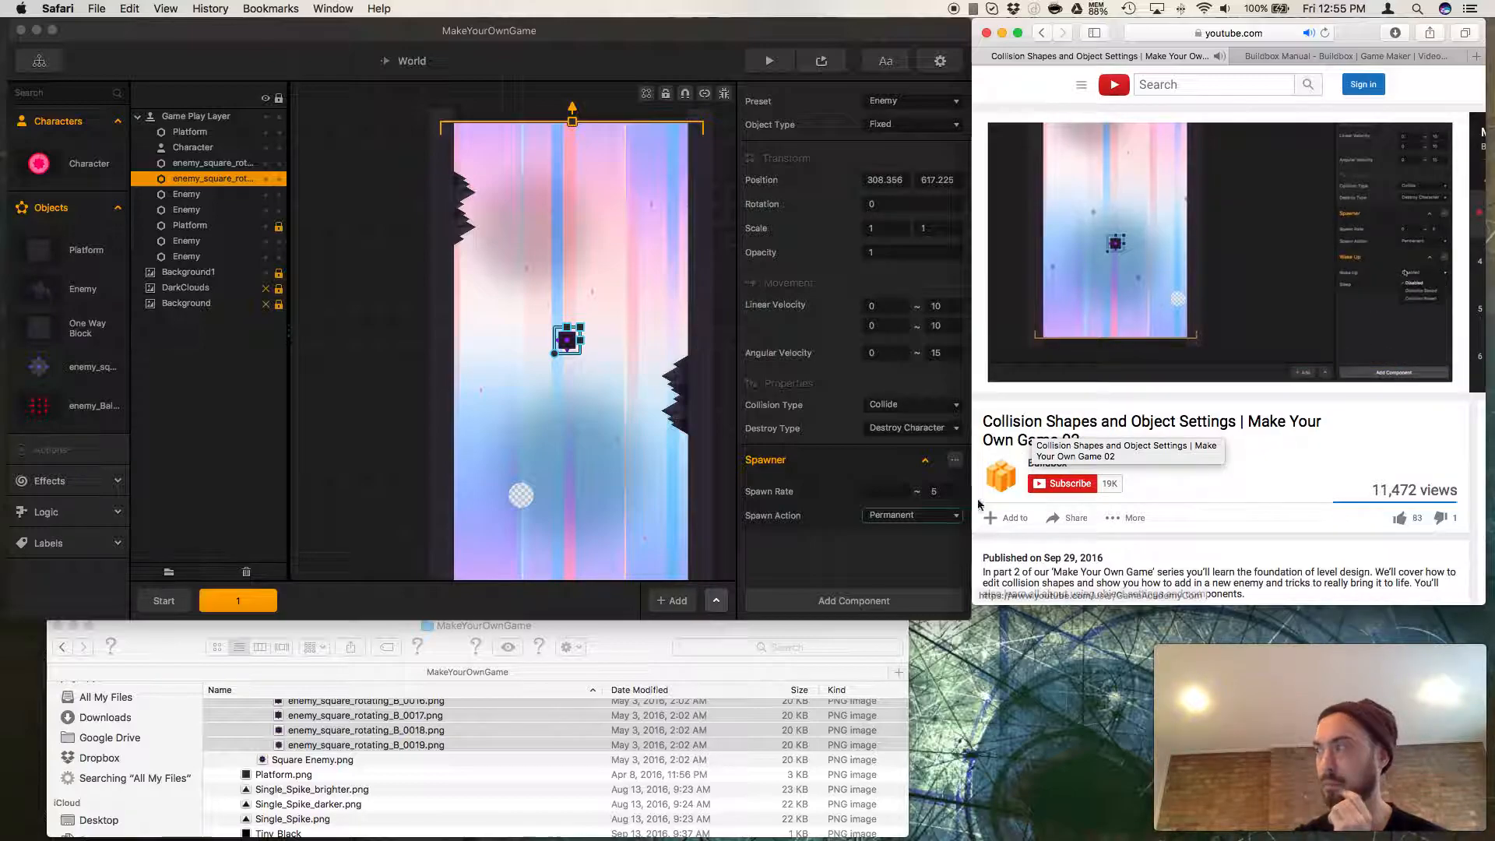
# Add a Wake Up component to the spawning enemy, with Wake Up set to Distance Based and a Wakeup Distance of 300.
pyautogui.click(894, 603)
pyautogui.click(907, 612)
pyautogui.scroll(-1, 912, 534)
pyautogui.scroll(-1, 913, 534)
pyautogui.click(894, 526)
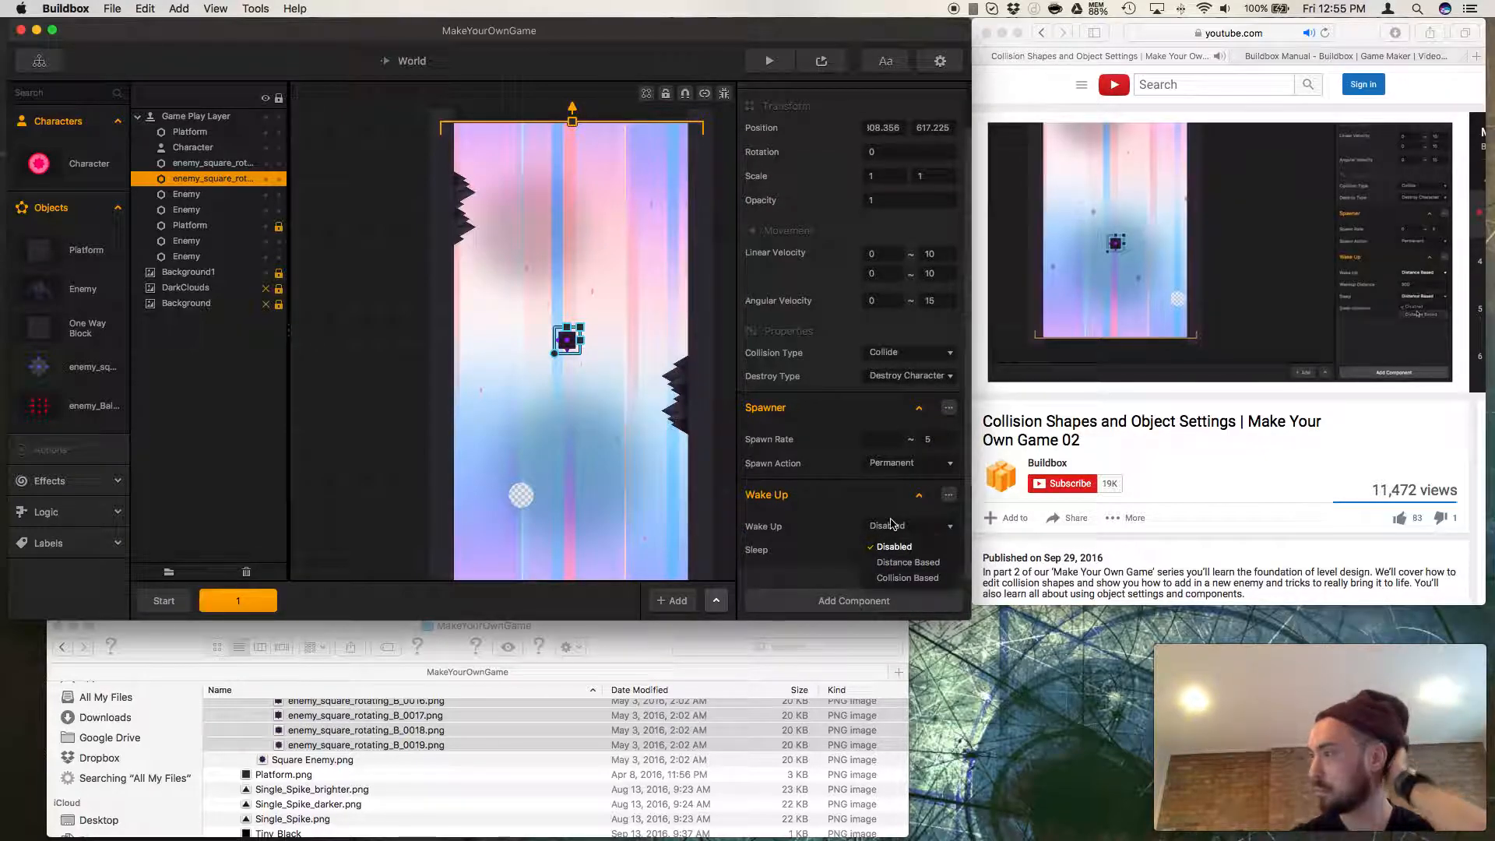
pyautogui.click(895, 562)
pyautogui.click(895, 550)
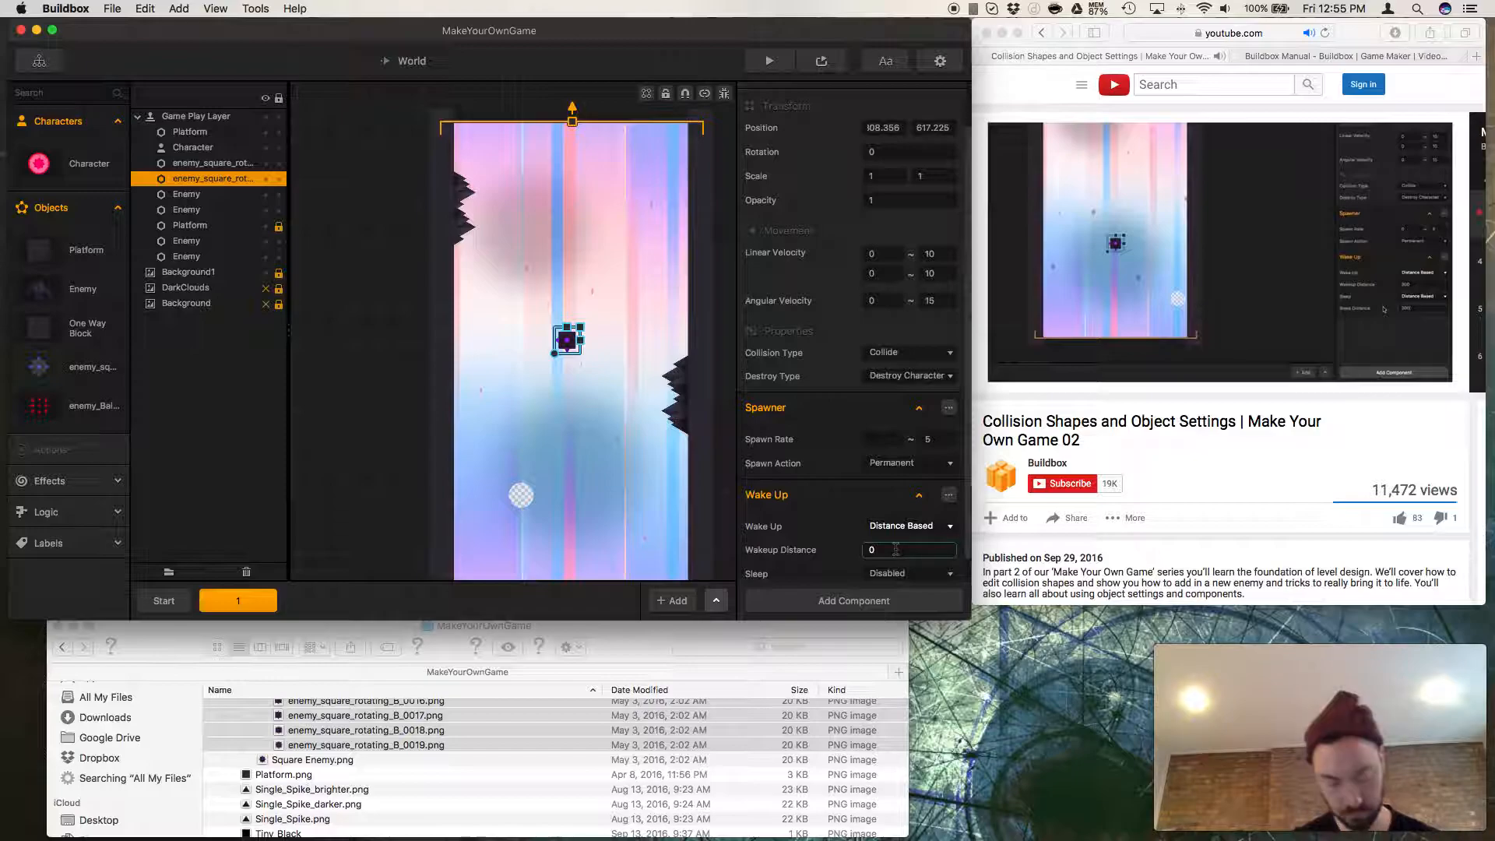
pyautogui.write('300')
# Set the Wake Up component's Sleep option to Distance Based with a Sleep Distance of 300.
pyautogui.scroll(-1, 895, 545)
pyautogui.click(903, 549)
pyautogui.click(899, 586)
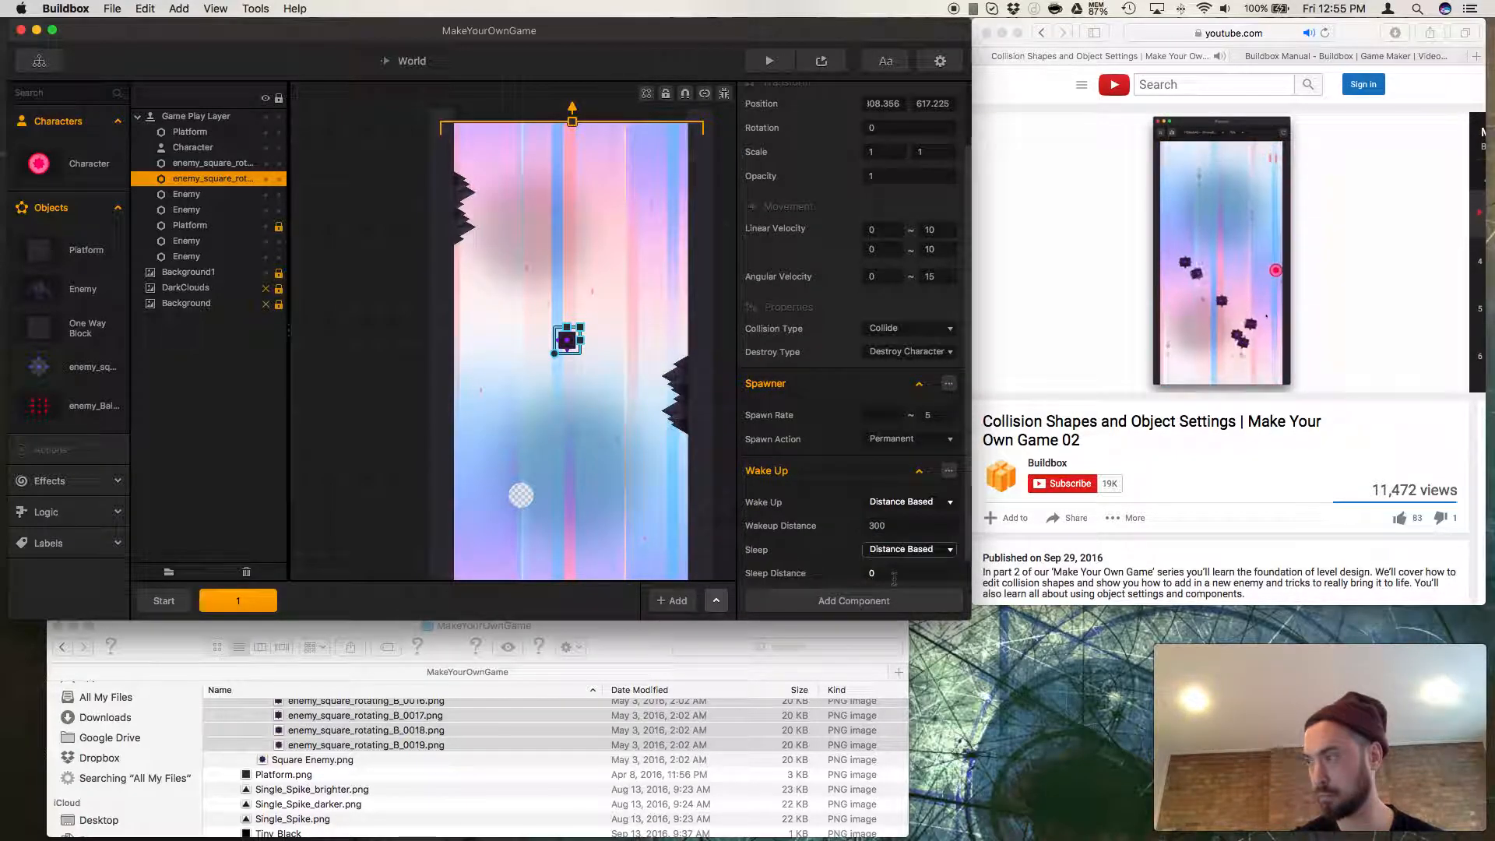
pyautogui.click(886, 574)
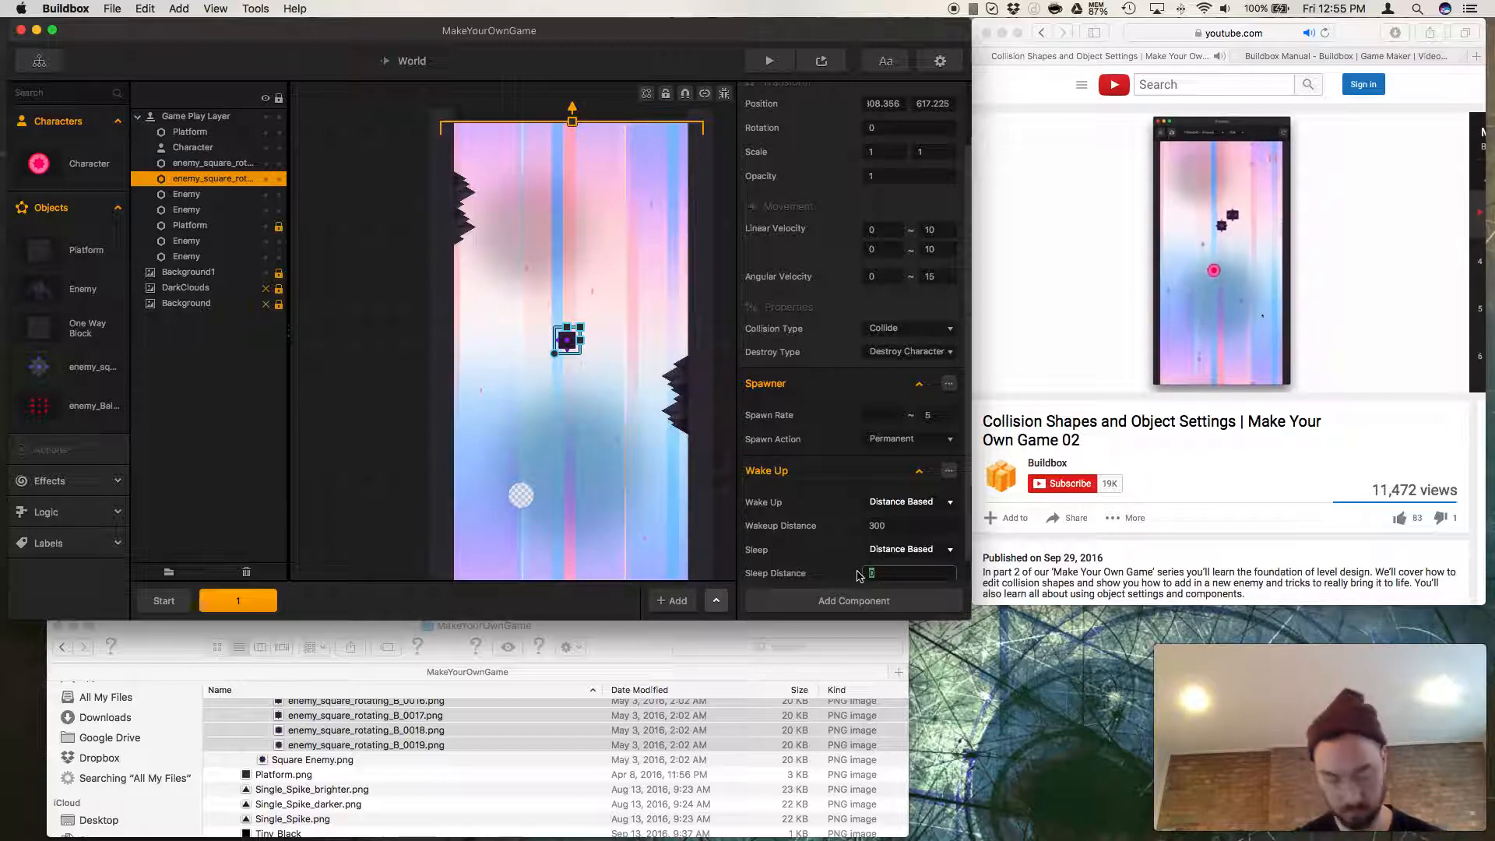
pyautogui.write('00')
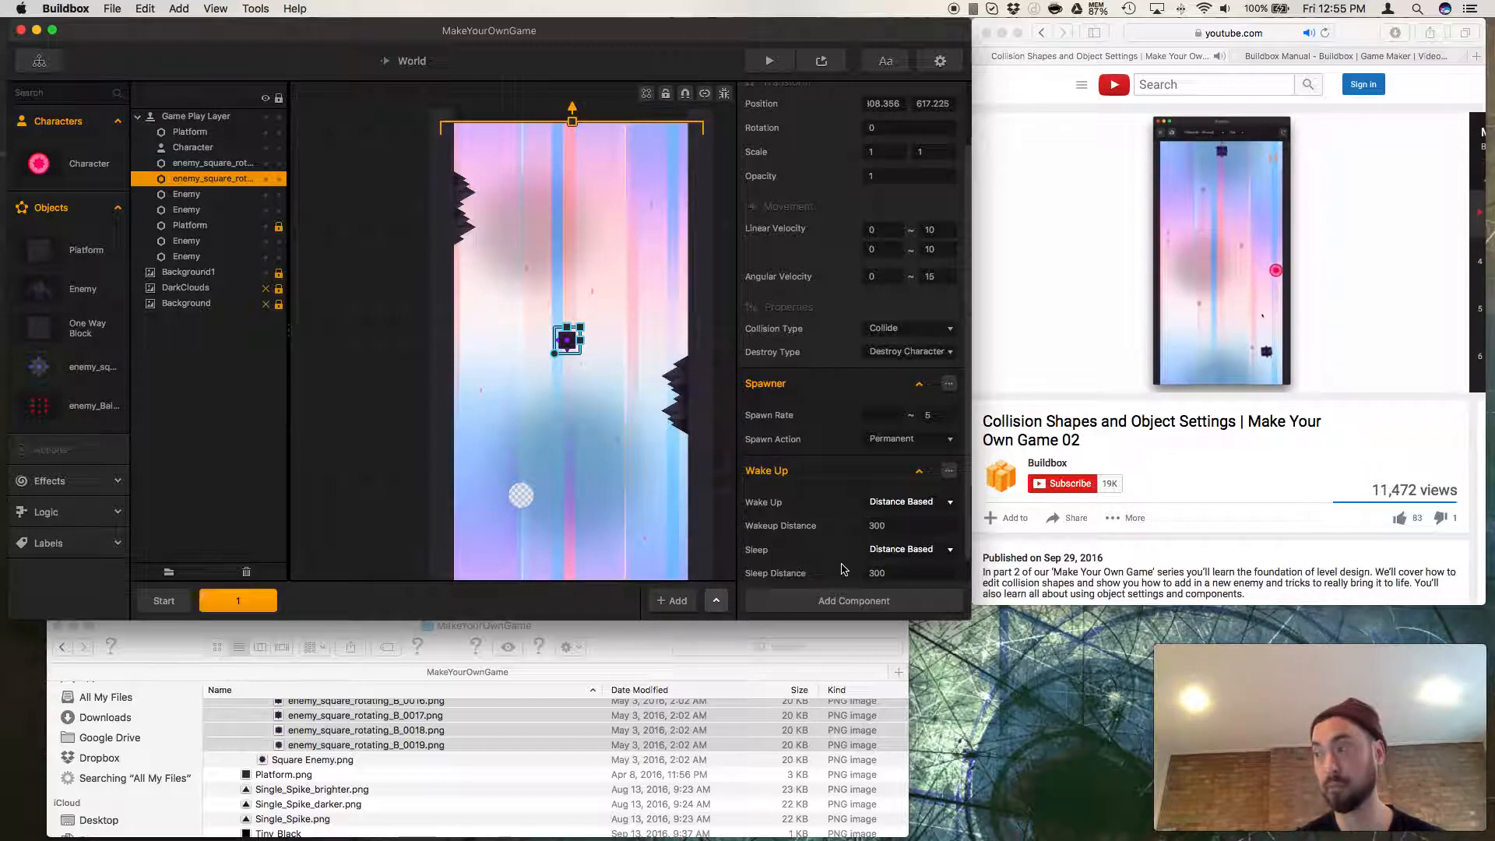
# Play the level in the preview to test the spawning enemy with its wake-up and sleep distances, and close the preview.
pyautogui.click(769, 61)
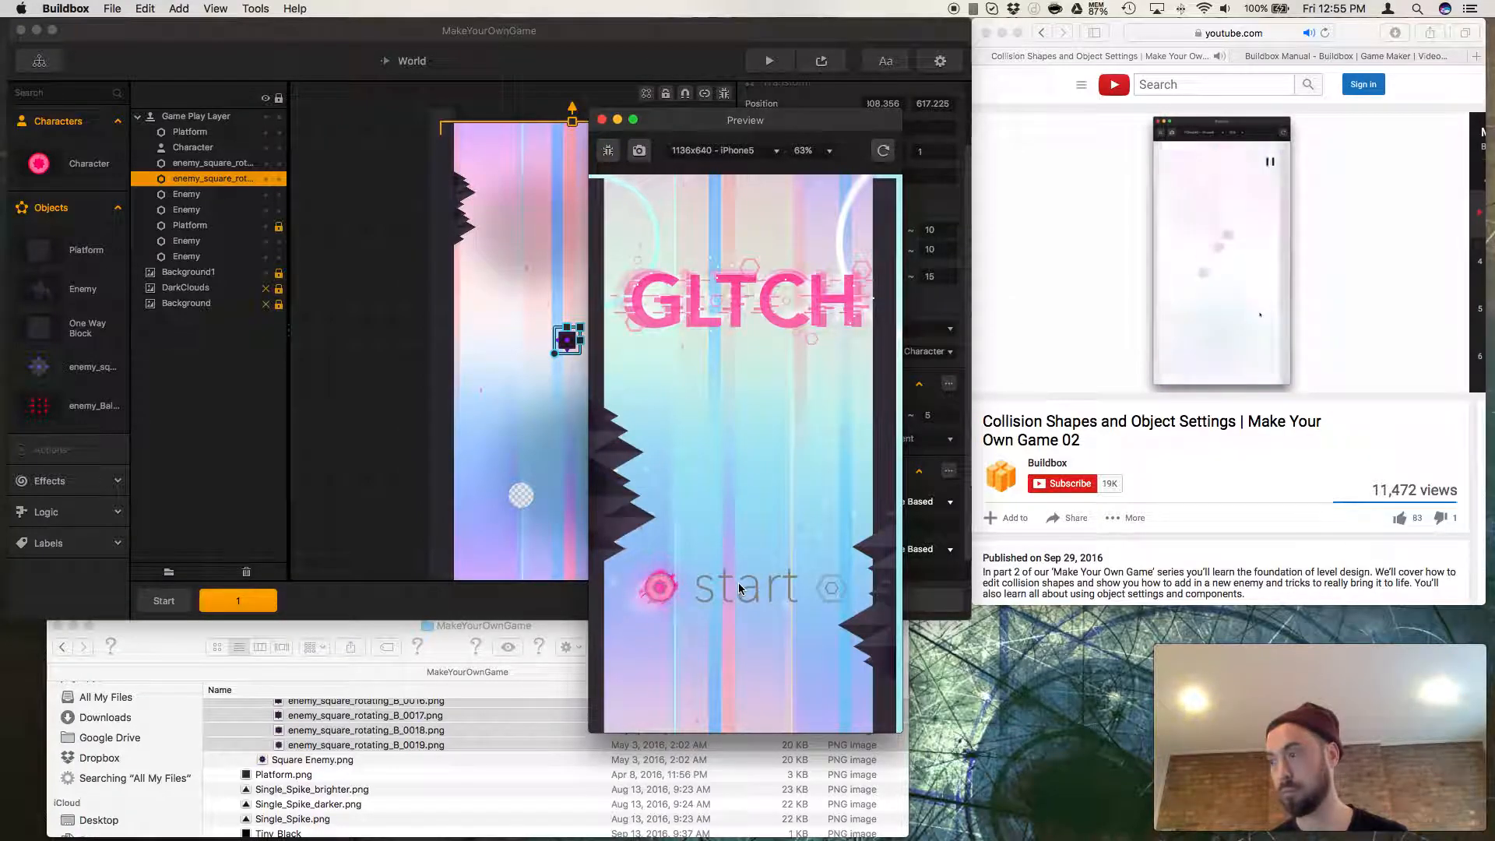
pyautogui.click(746, 589)
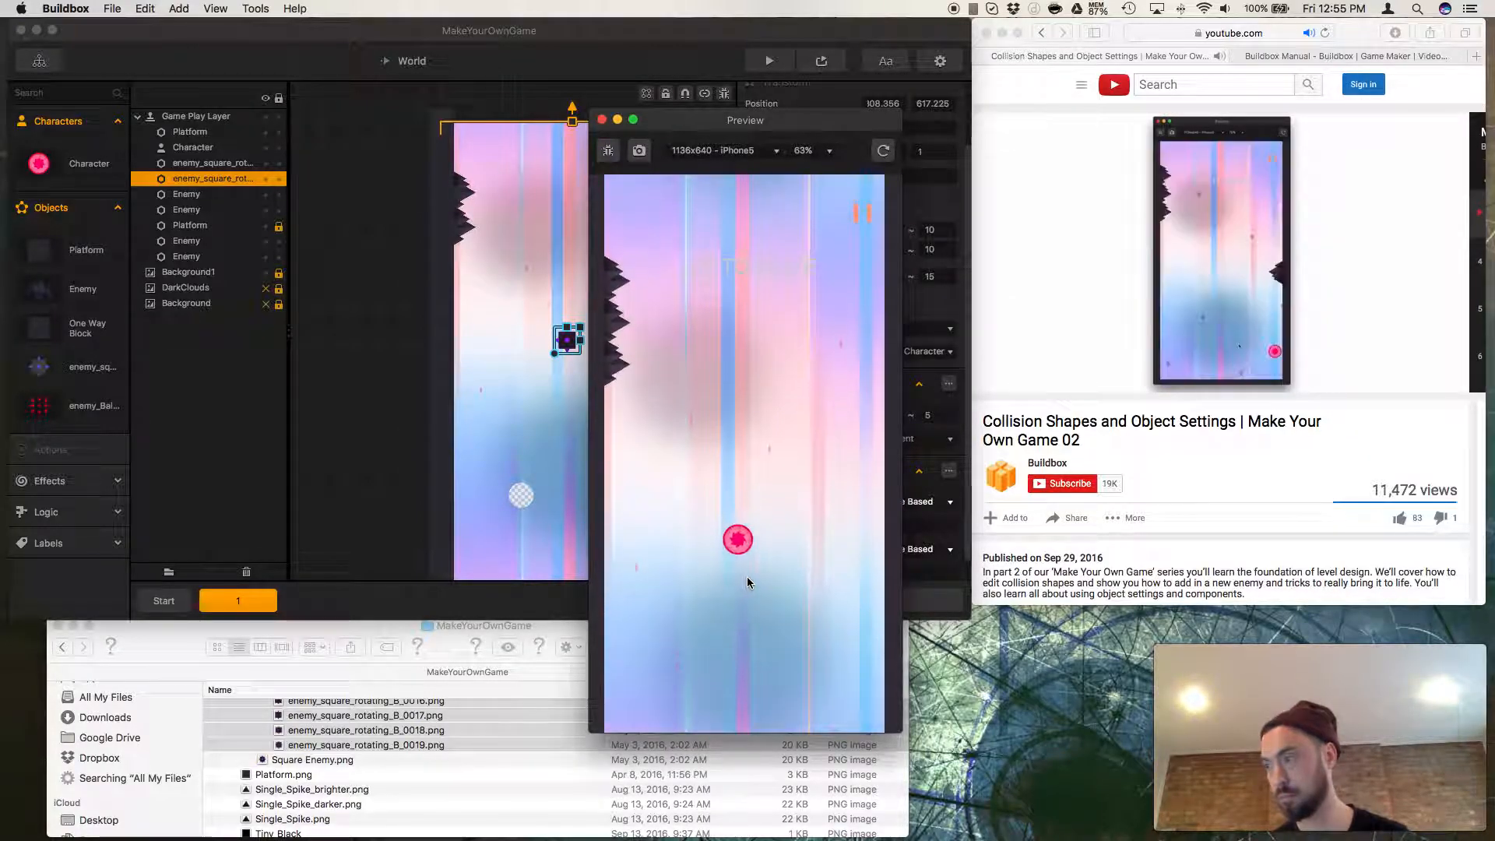
pyautogui.click(746, 576)
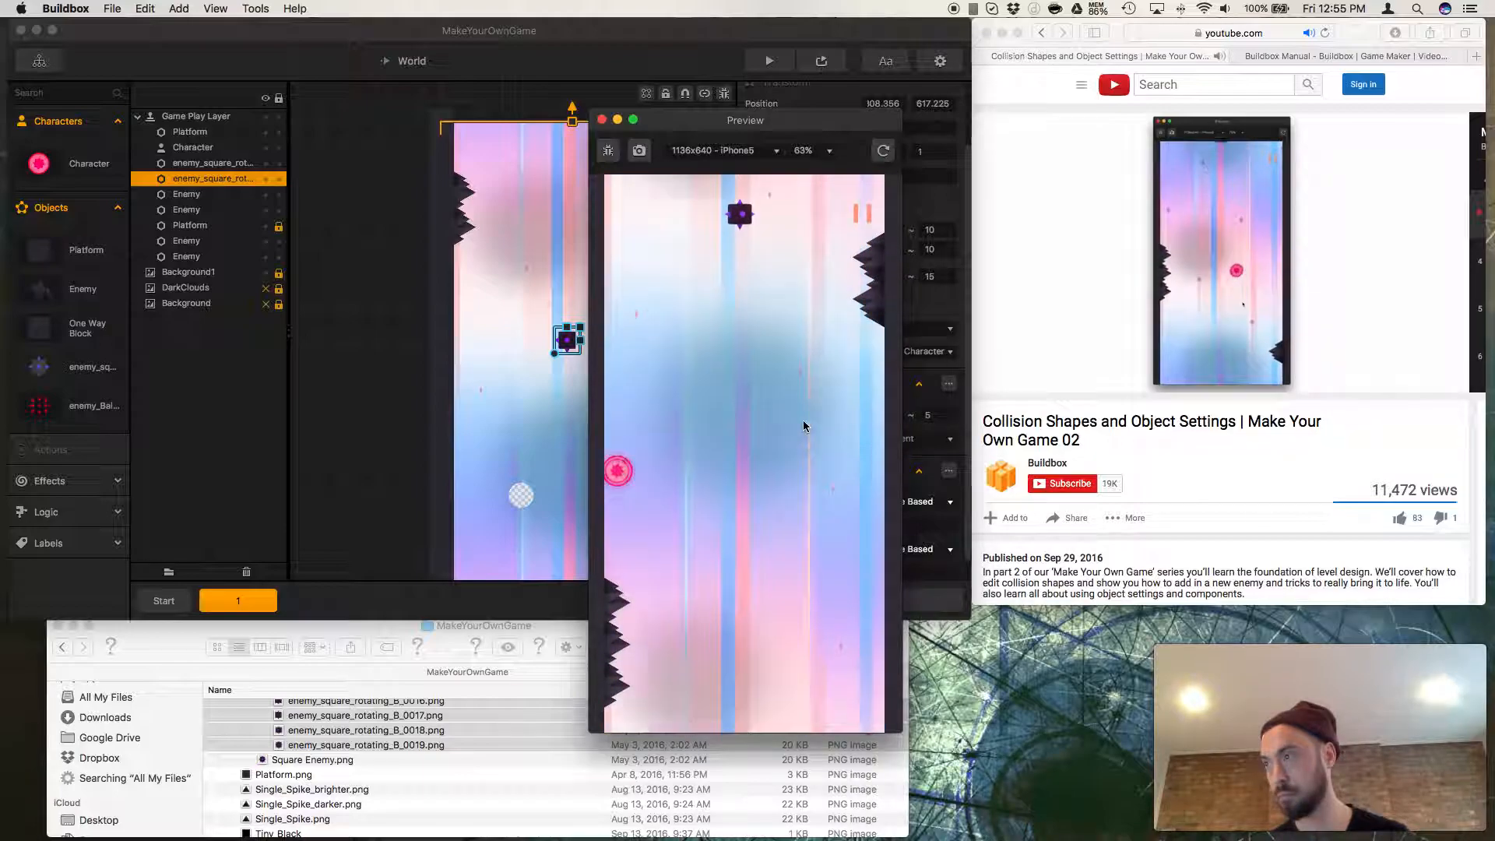
pyautogui.click(730, 518)
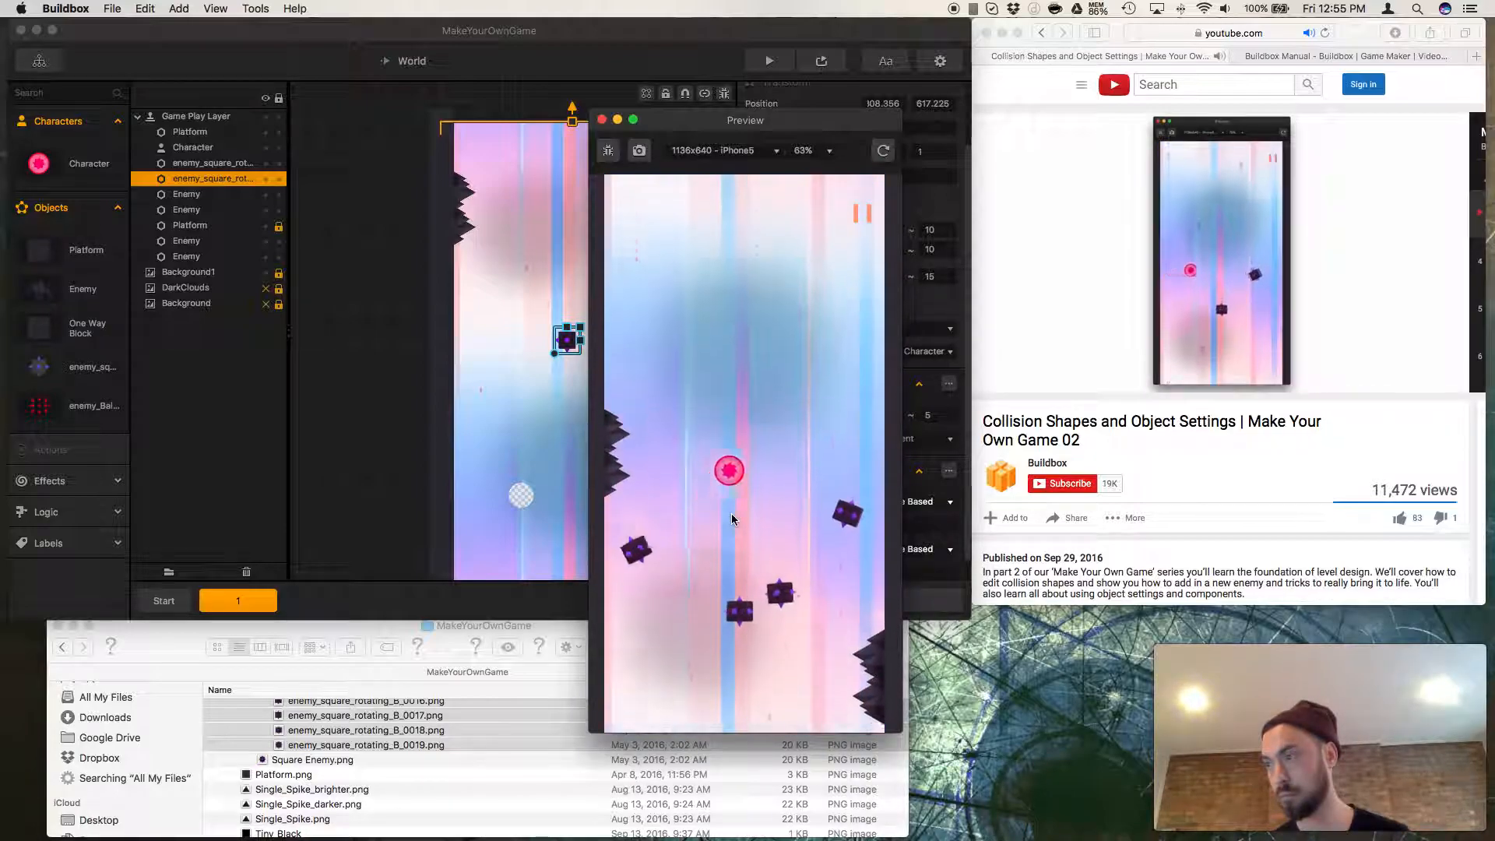
pyautogui.click(731, 515)
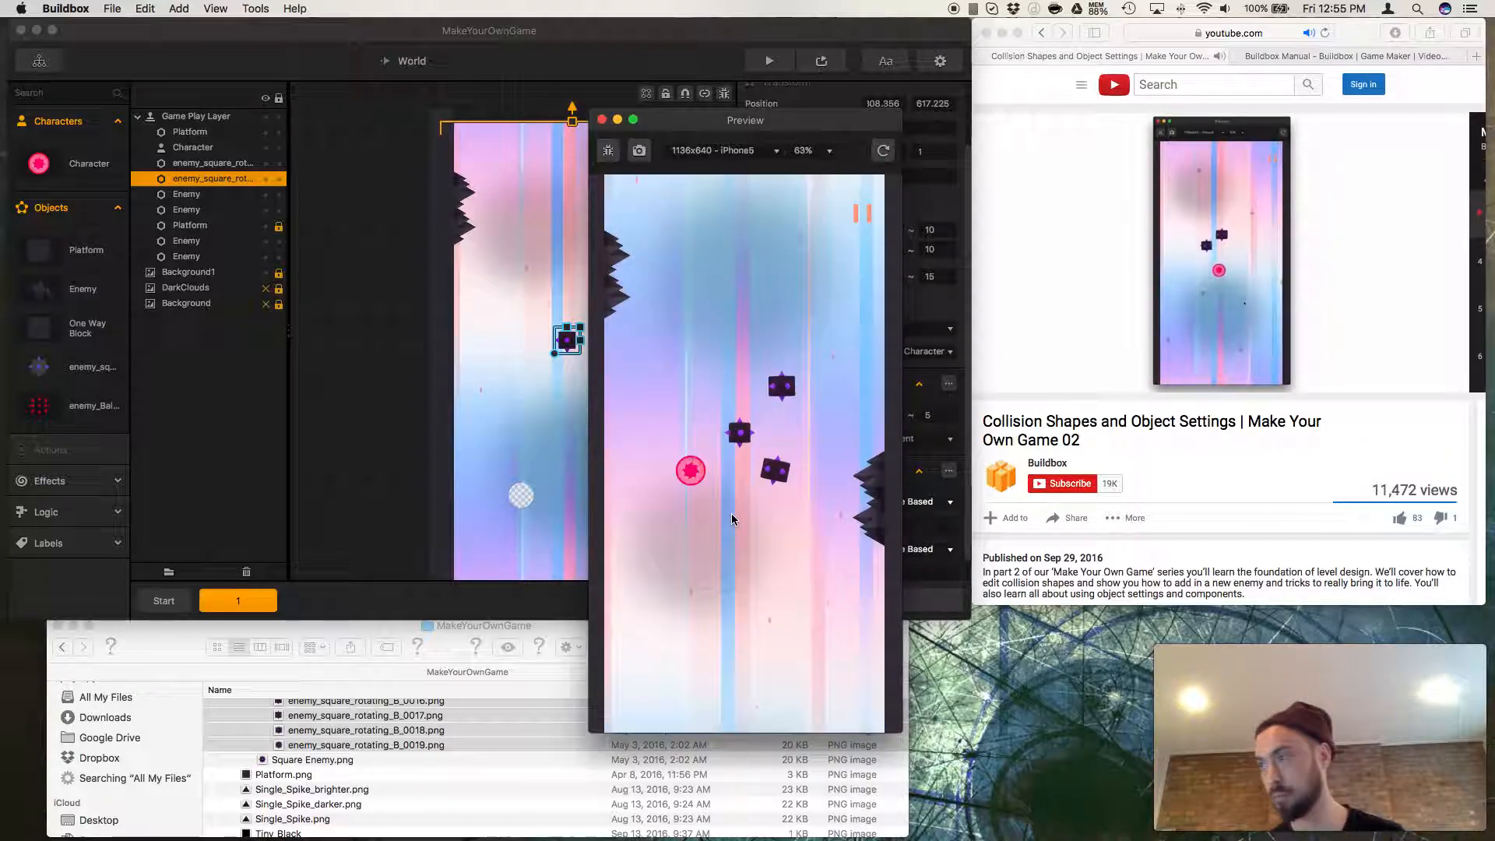
pyautogui.click(731, 514)
pyautogui.click(740, 492)
pyautogui.click(740, 492)
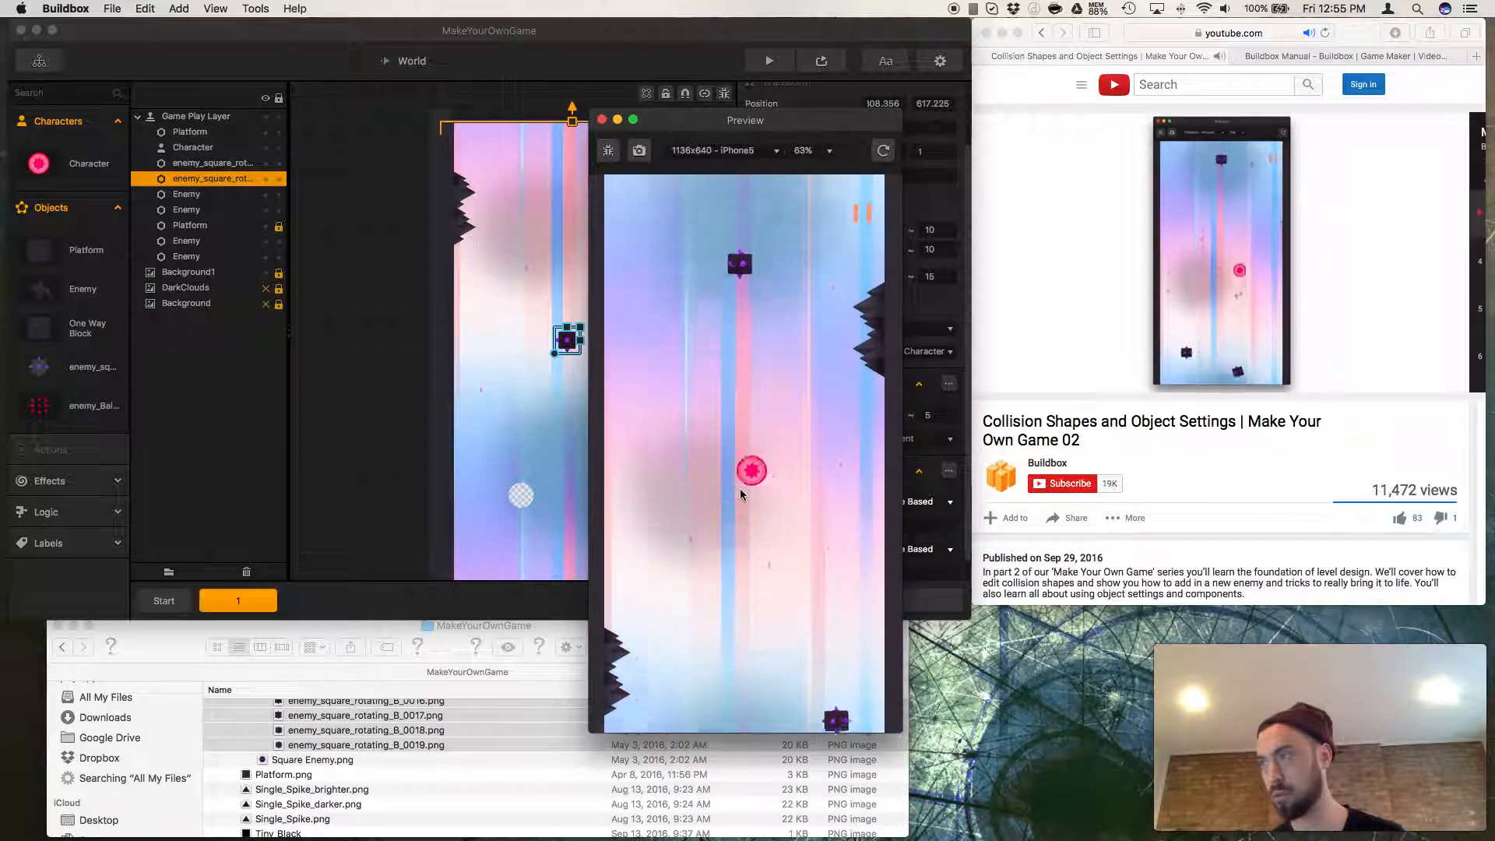
pyautogui.click(741, 492)
pyautogui.click(740, 492)
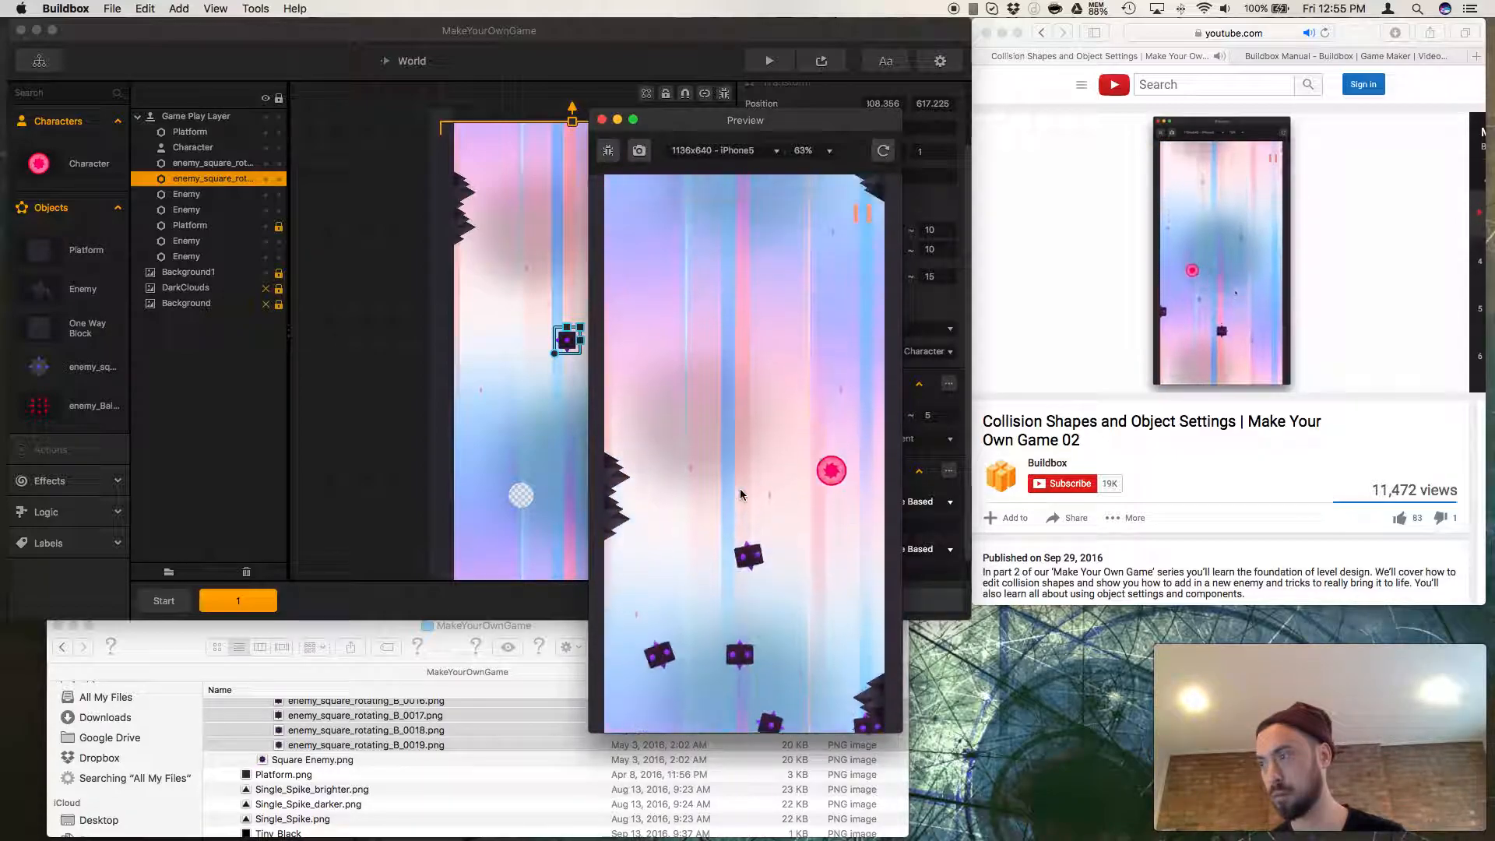
pyautogui.click(741, 490)
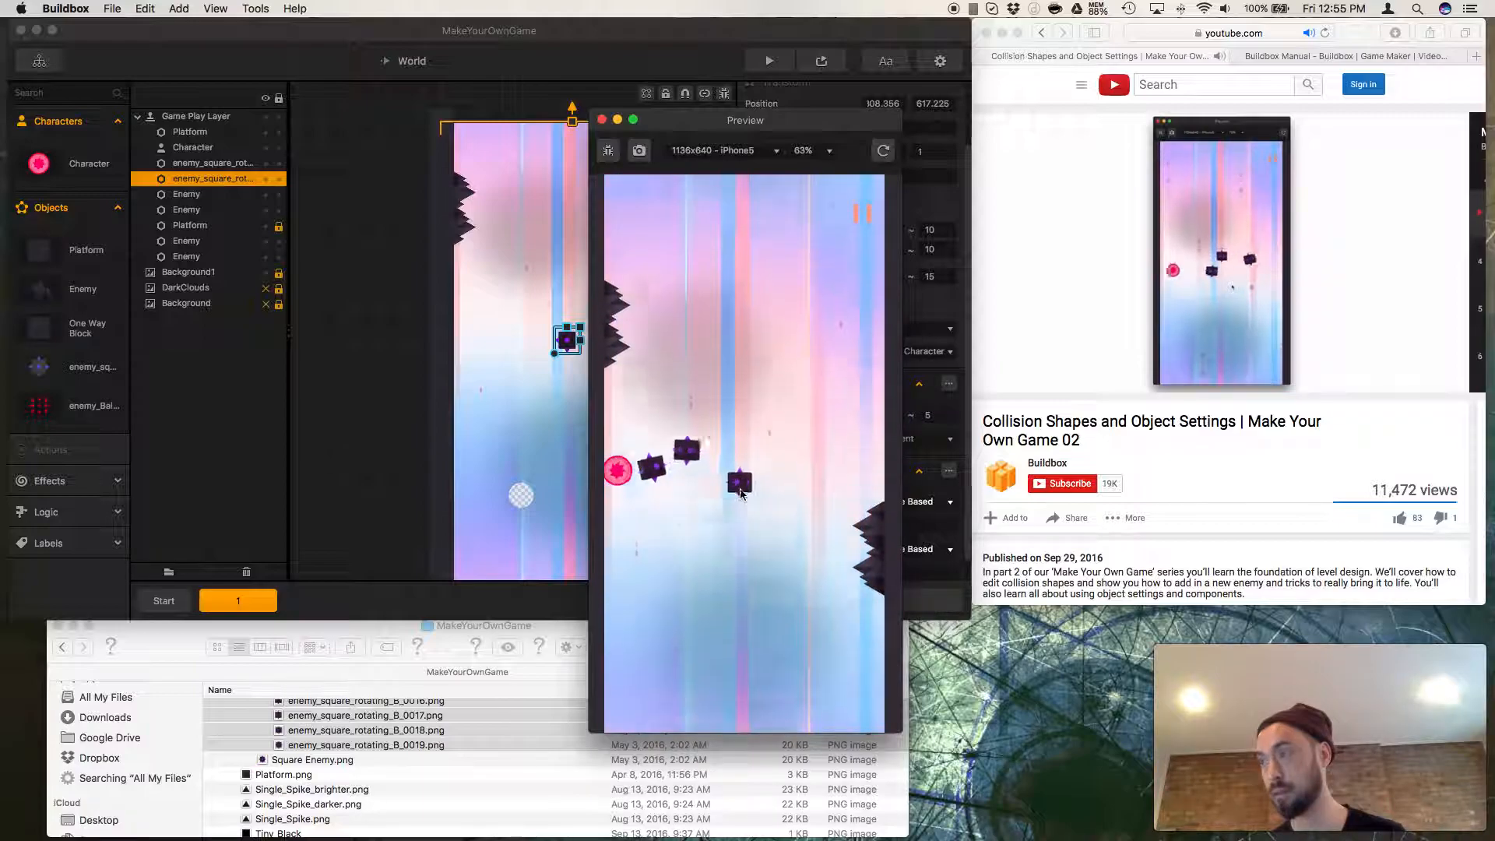
pyautogui.click(739, 494)
pyautogui.click(740, 494)
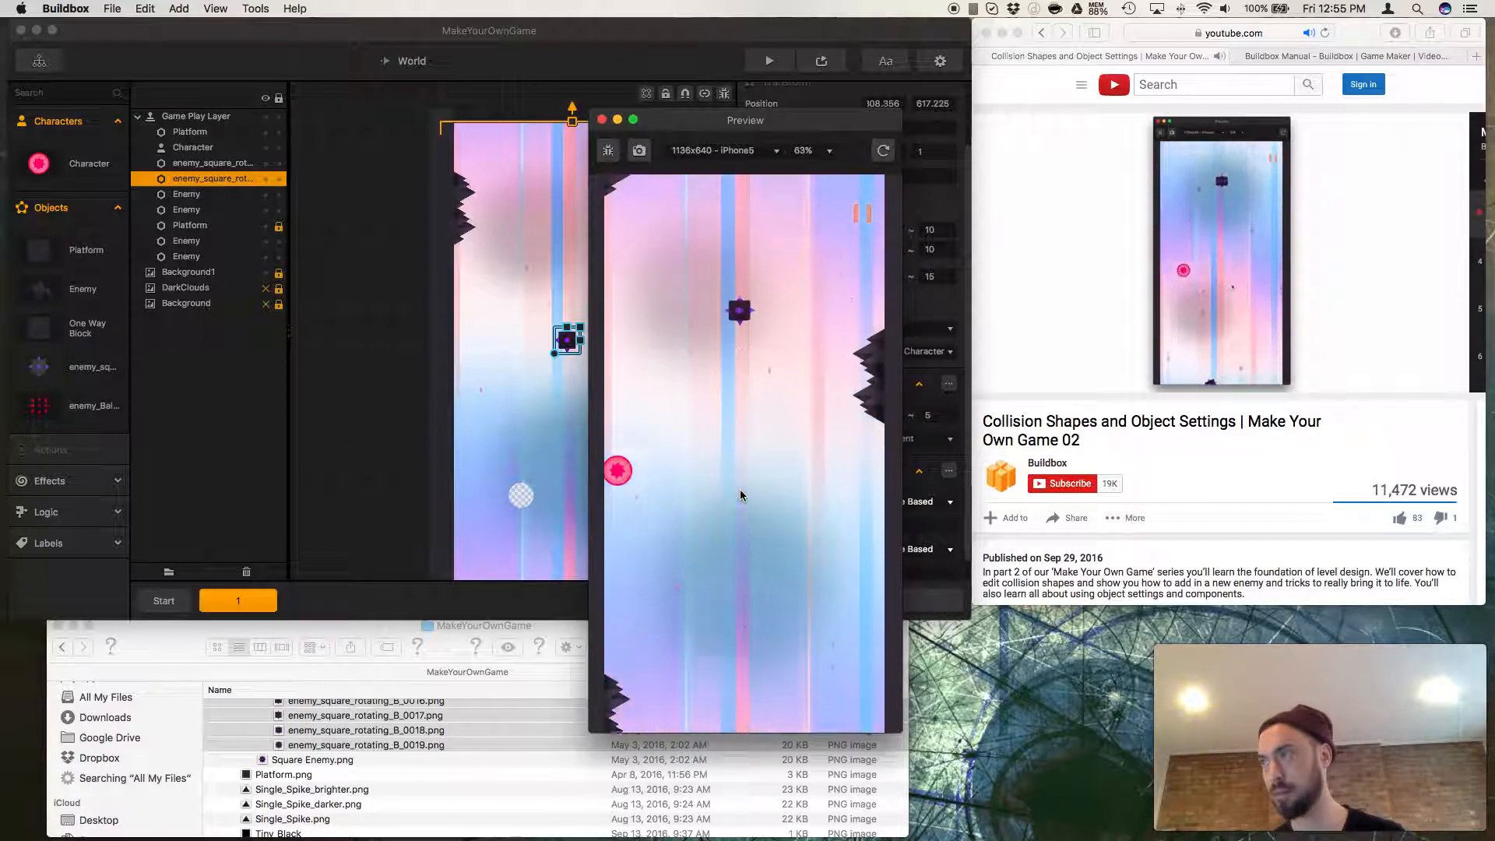
pyautogui.click(739, 493)
pyautogui.click(740, 492)
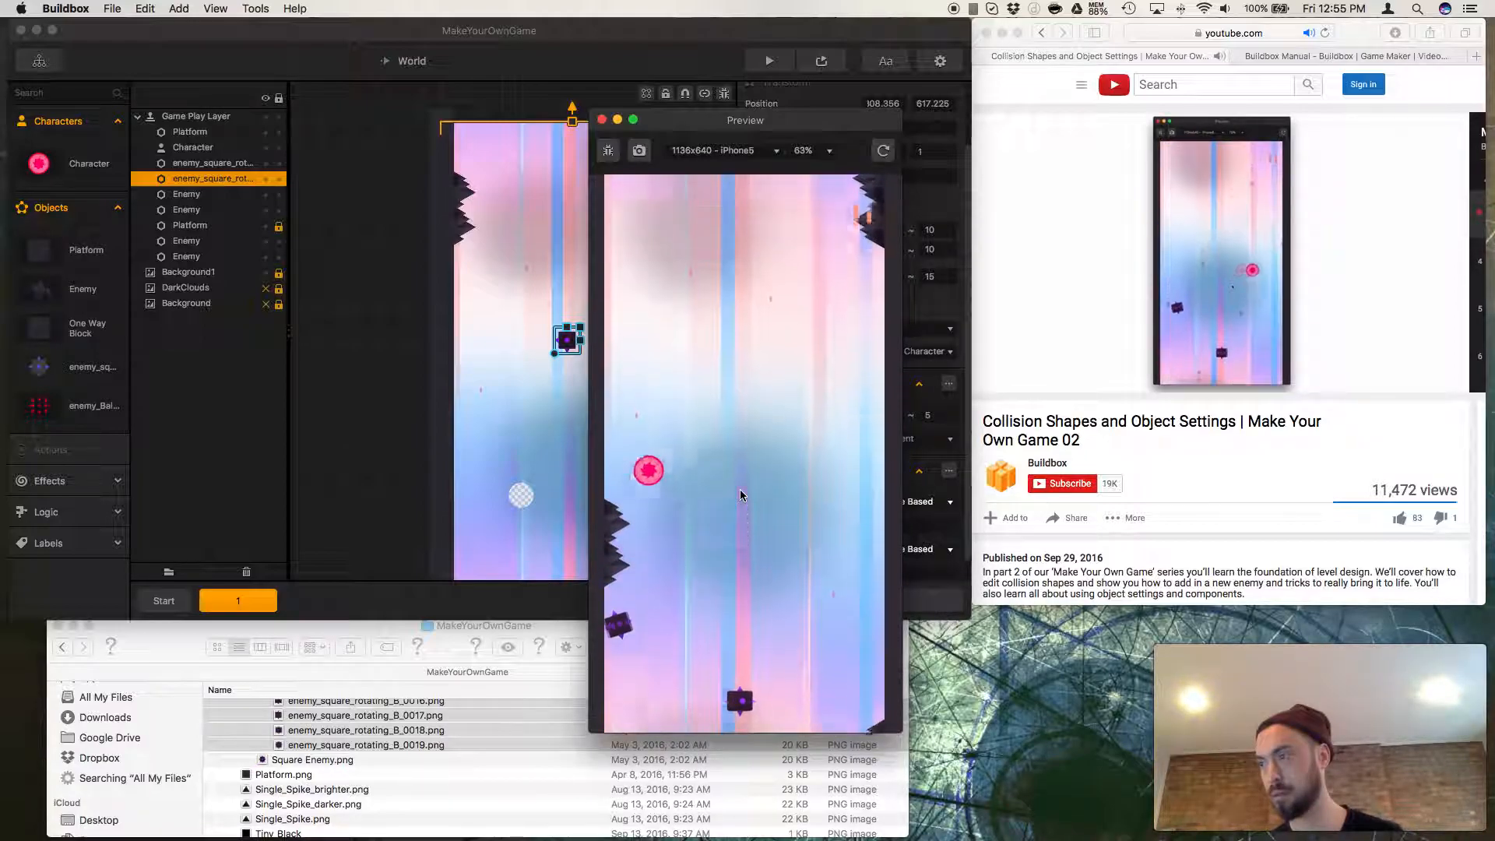
pyautogui.click(739, 492)
pyautogui.click(740, 495)
pyautogui.click(739, 495)
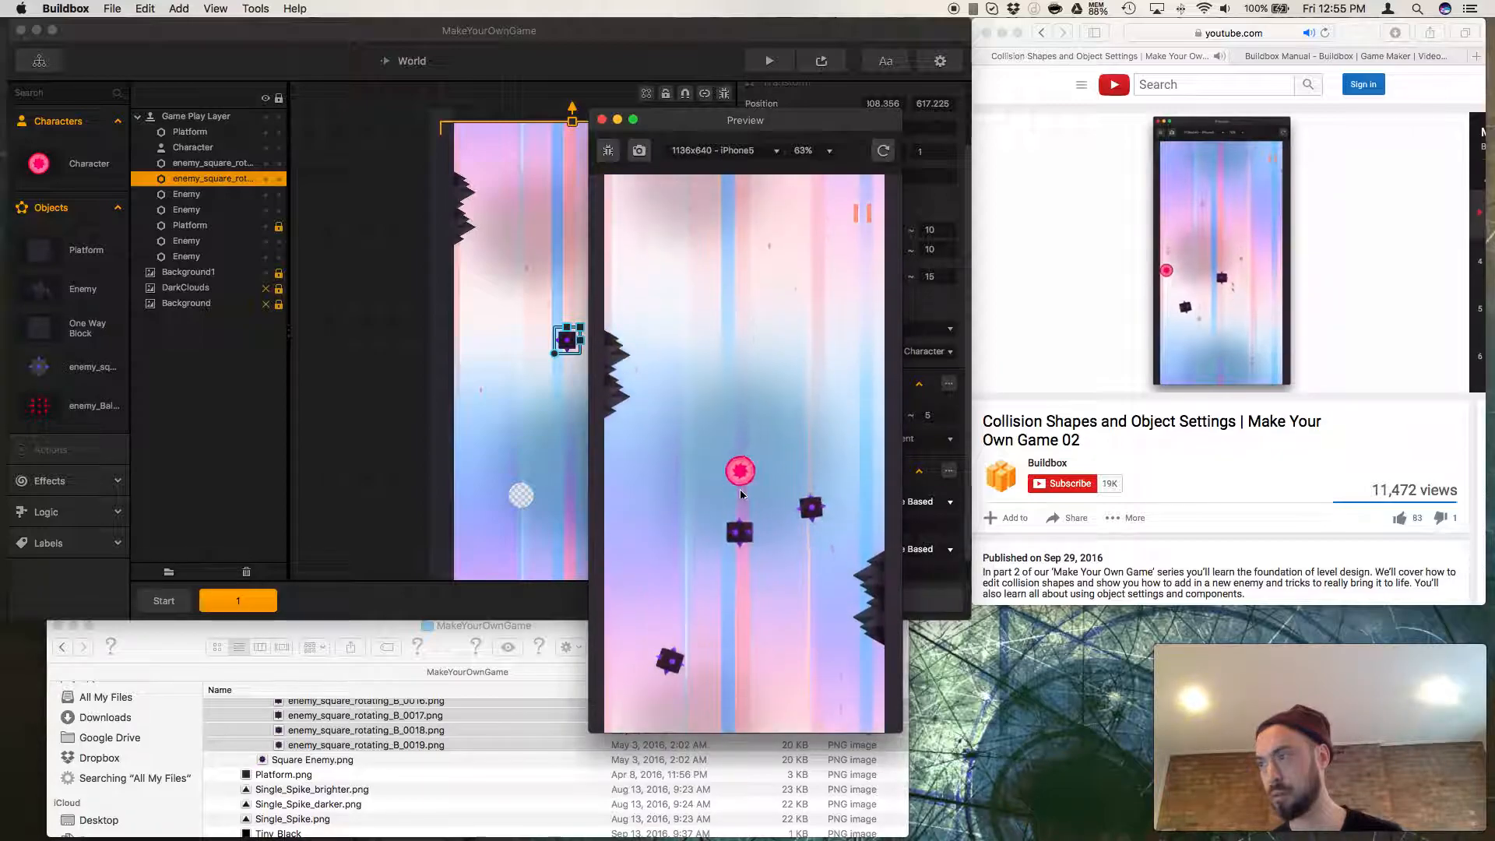
pyautogui.click(601, 120)
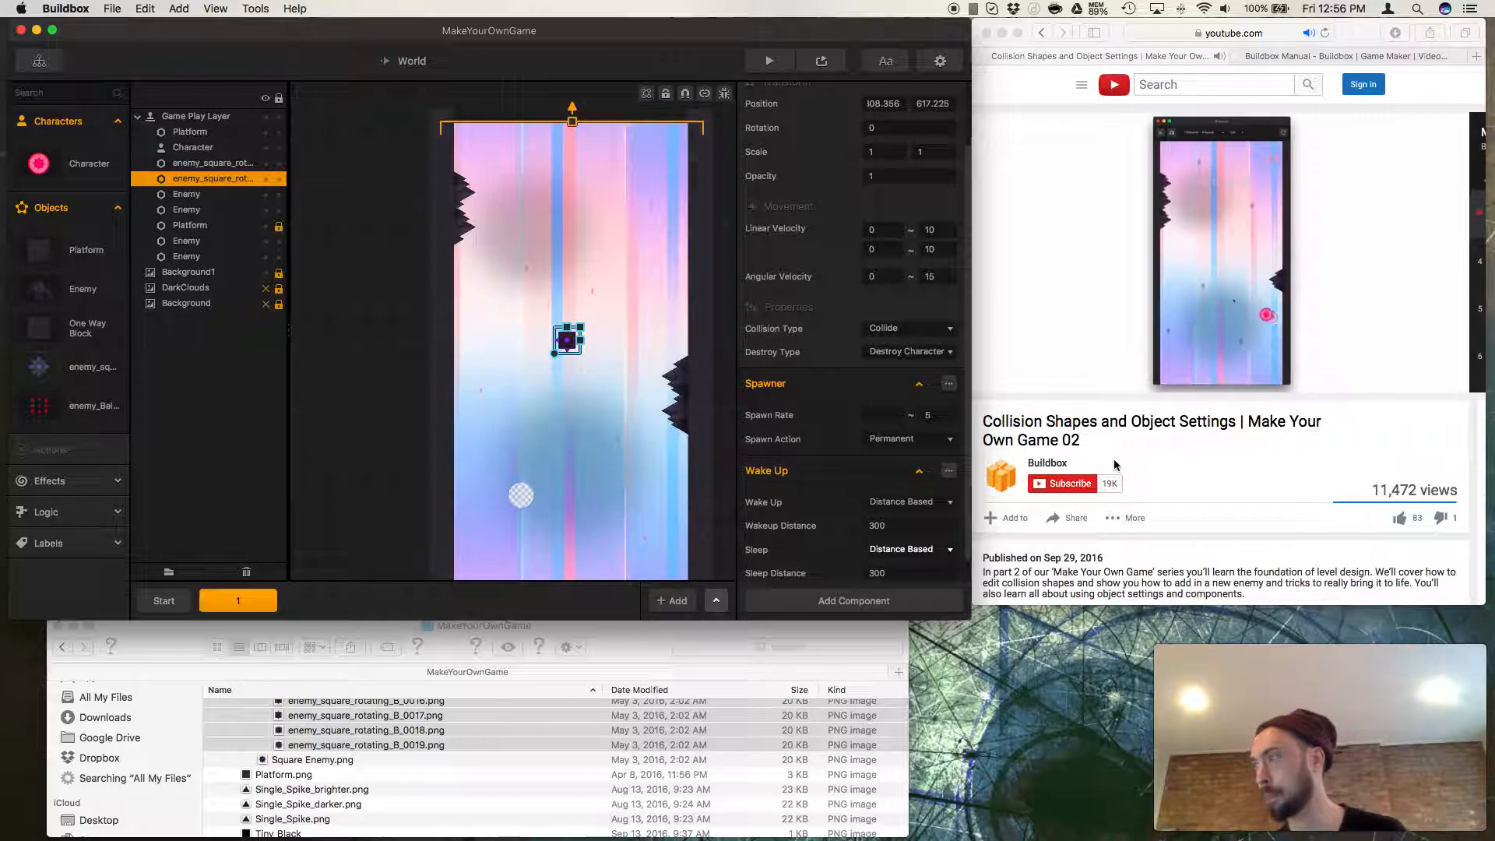
# Switch to Safari, watch the rest of the tutorial video, and pause it at its end.
pyautogui.click(1110, 334)
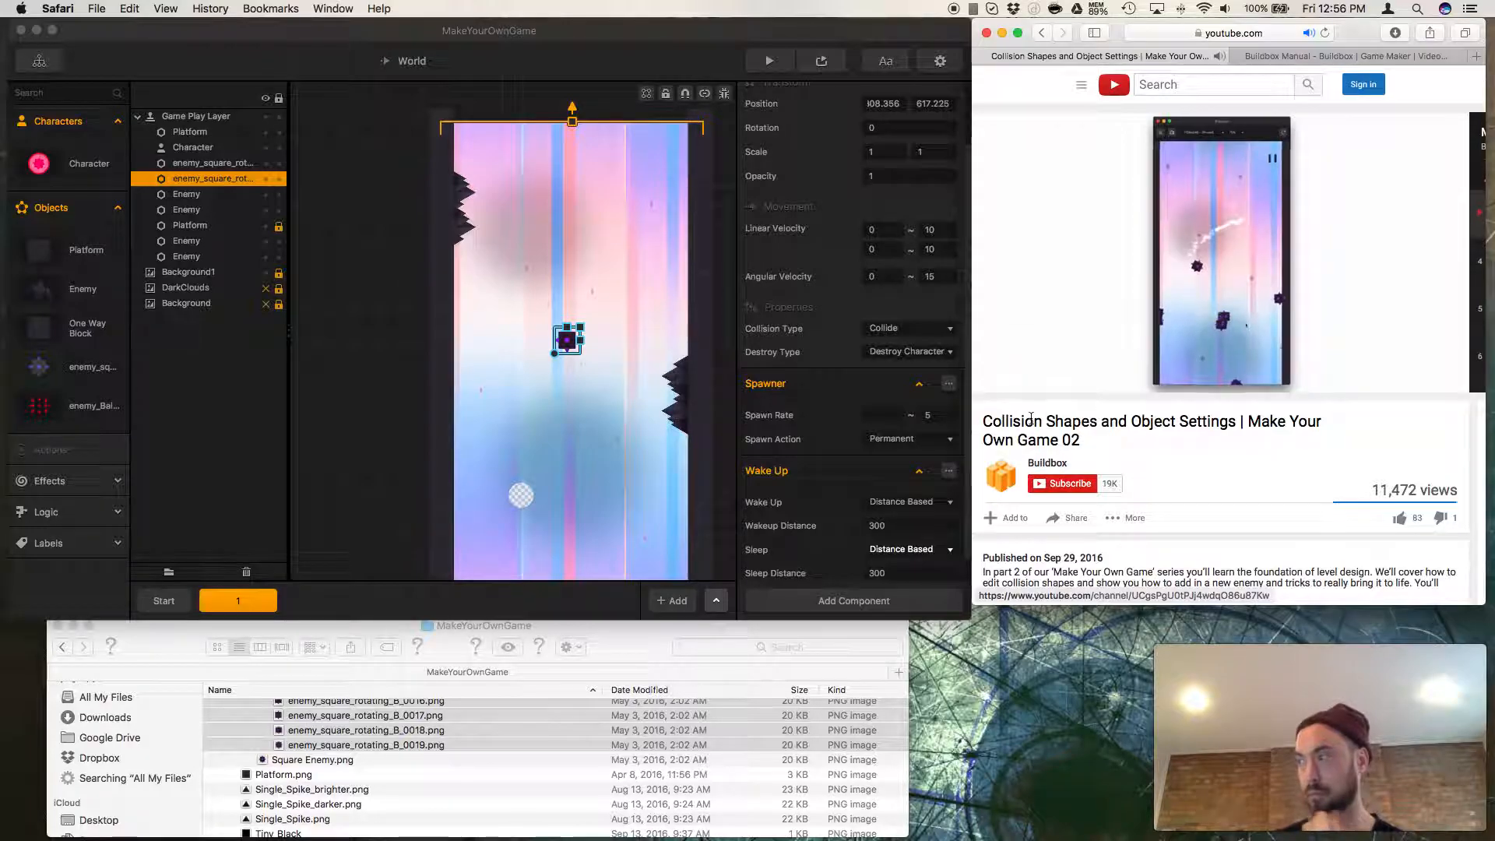
pyautogui.moveTo(1024, 382)
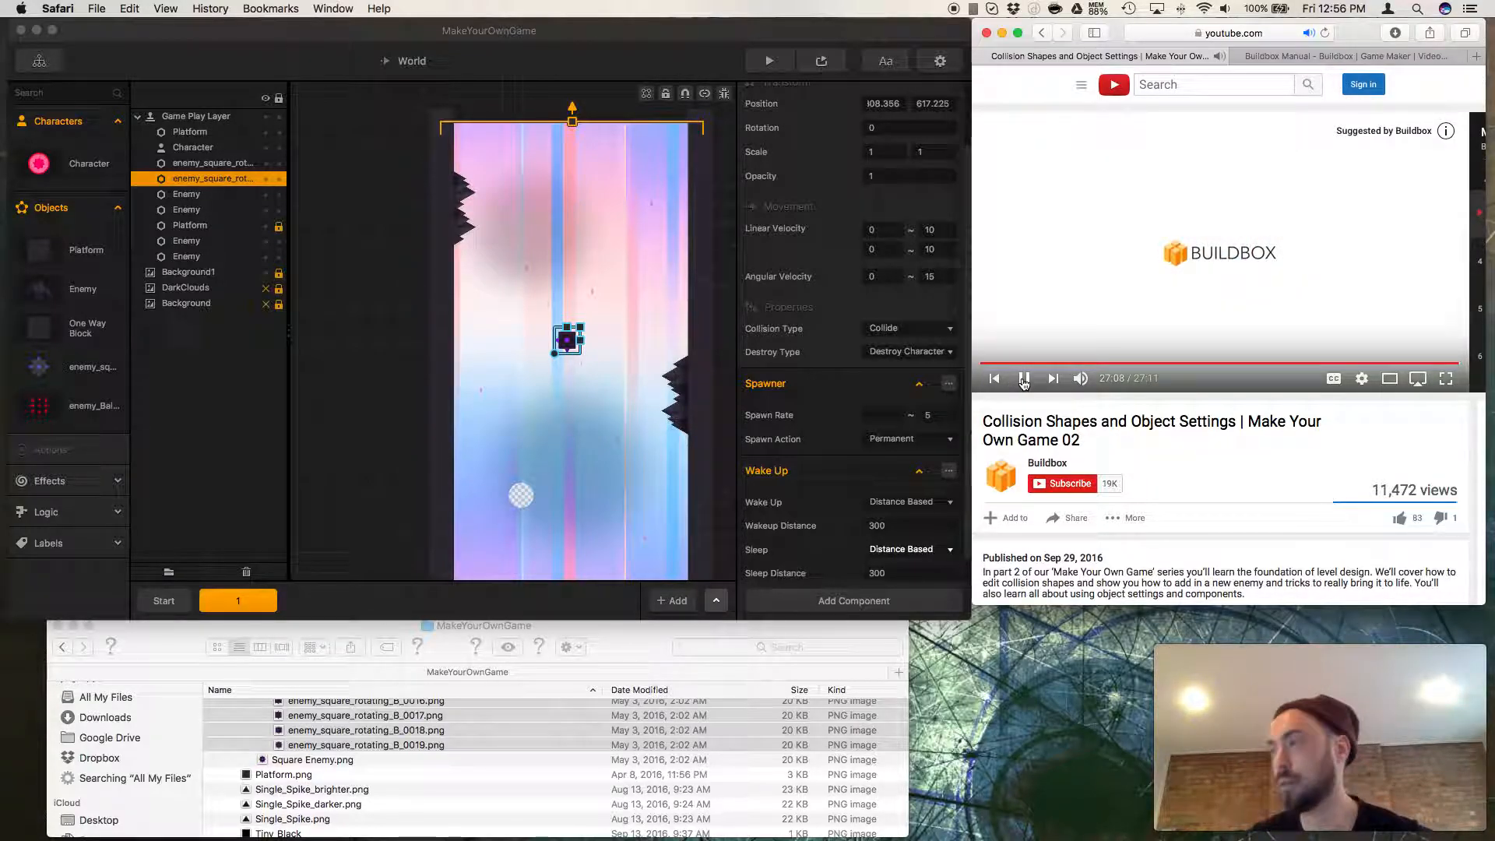
pyautogui.click(1024, 379)
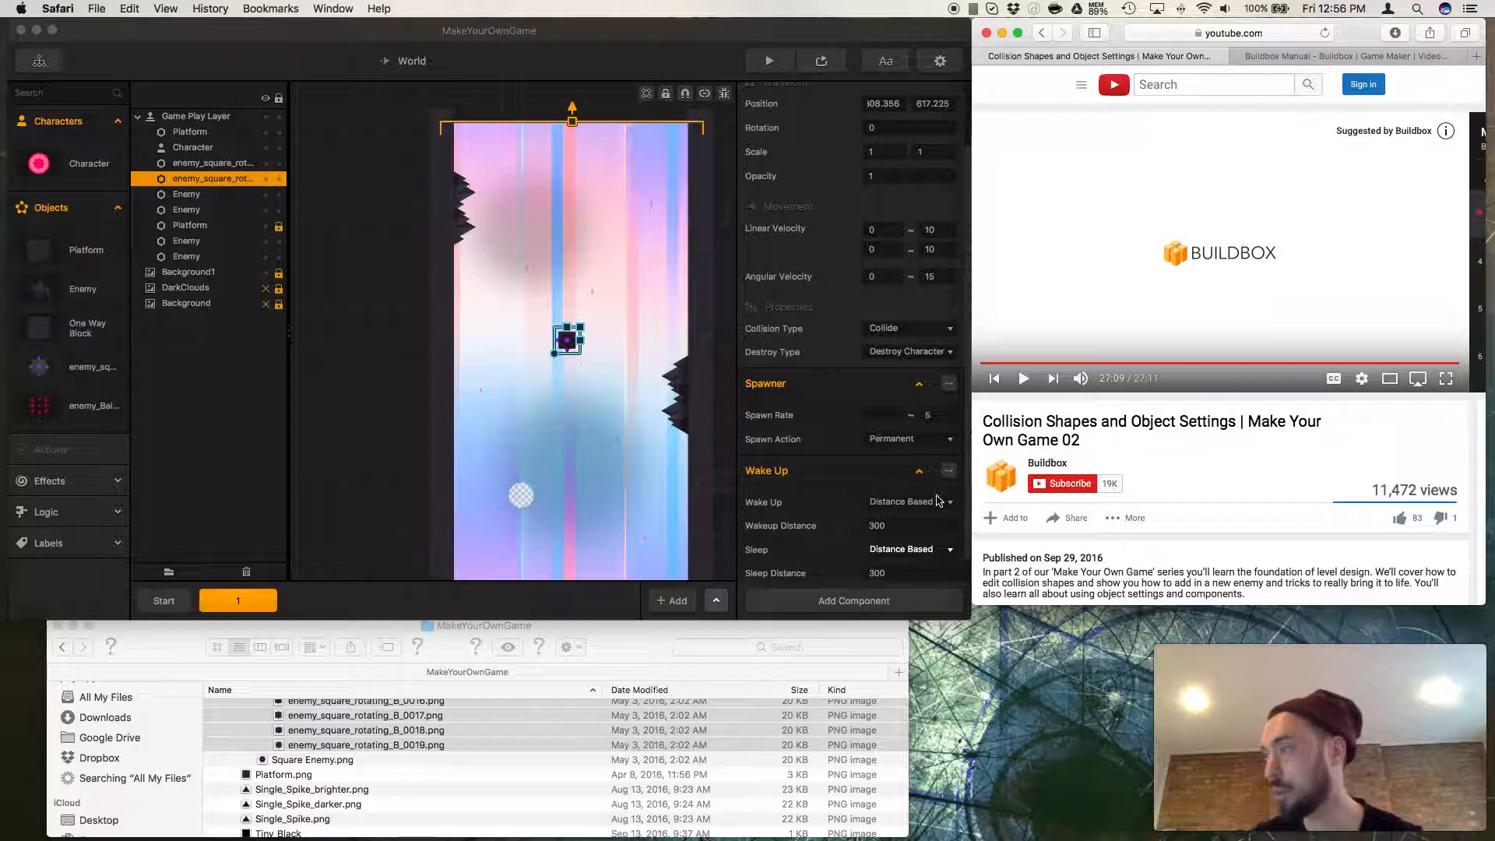